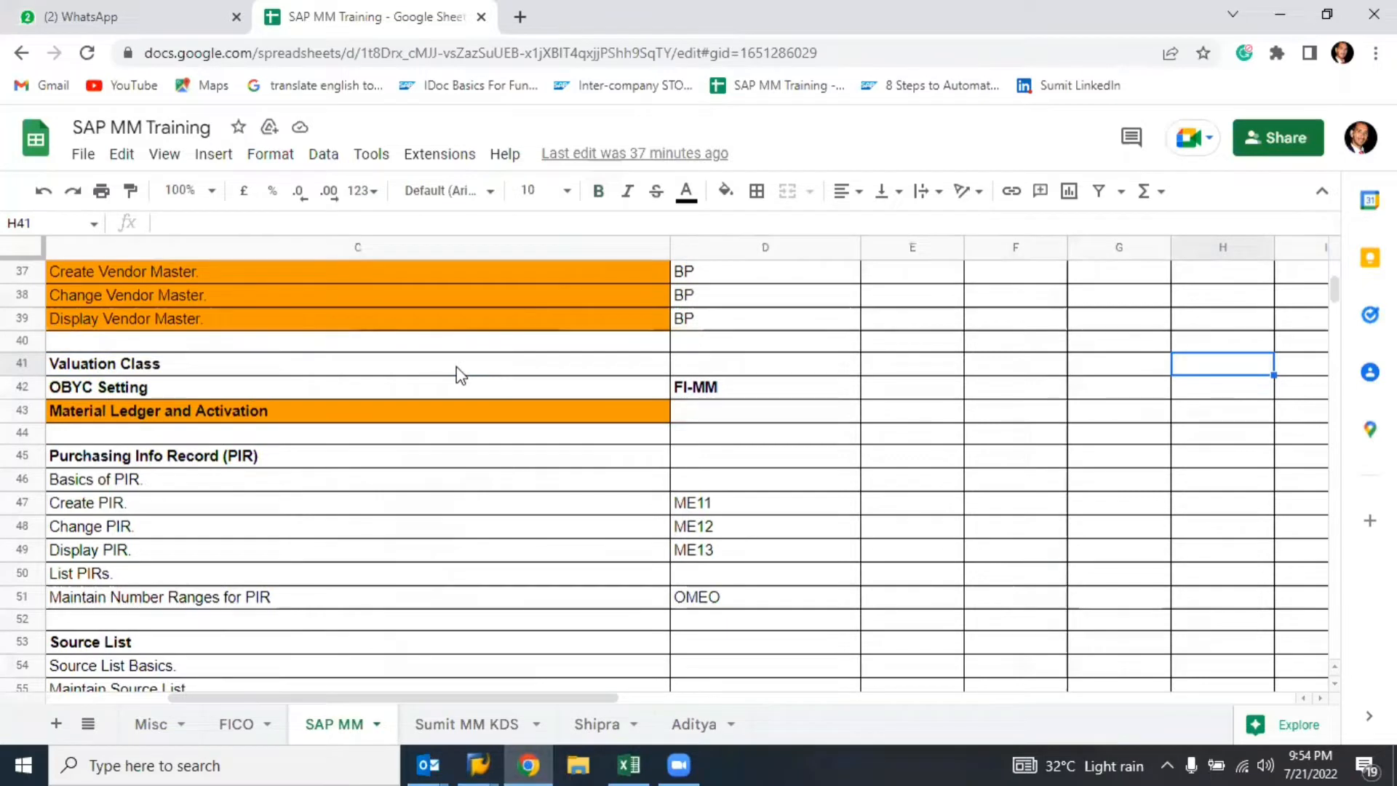
key(Right)
key(Right)
key(Left)
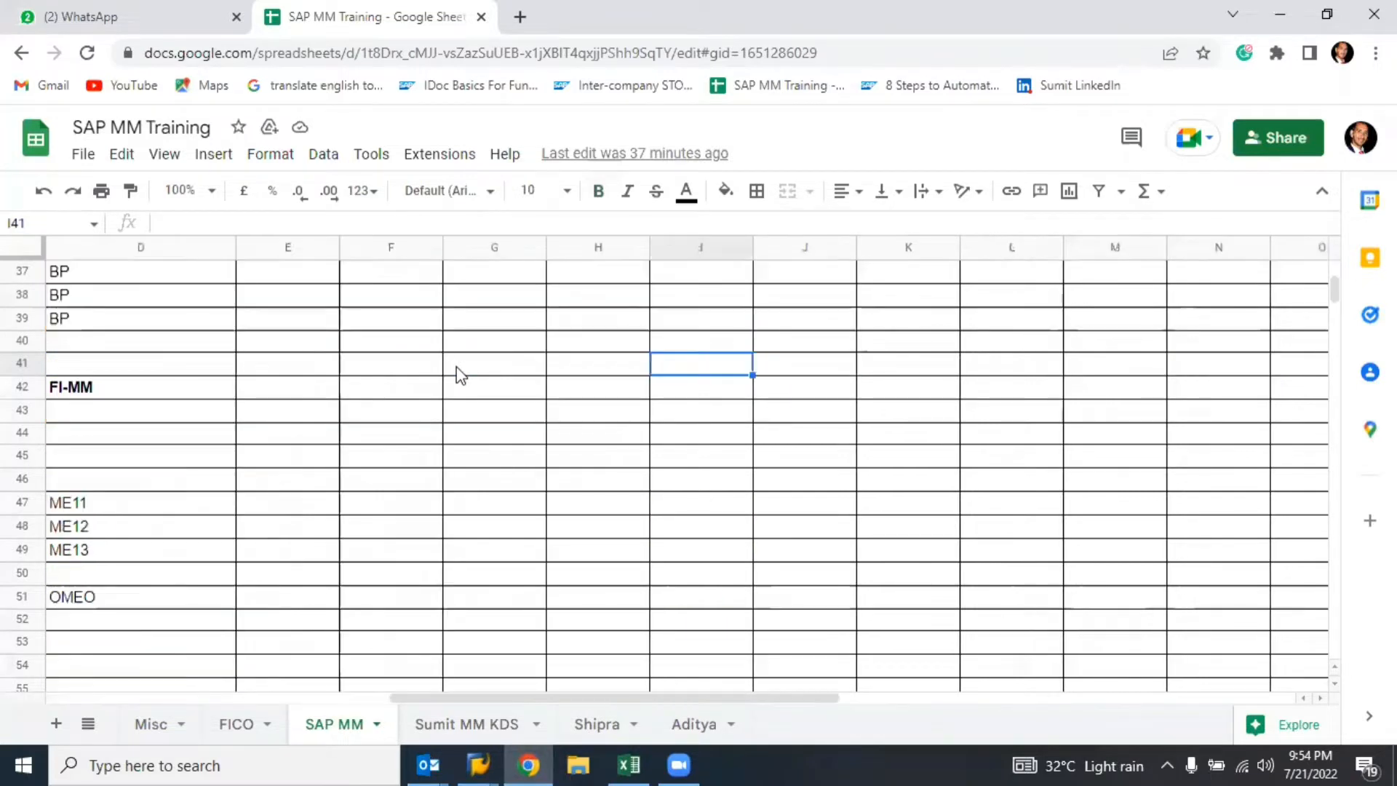
key(Left)
key(Left)
key(Left)
key(Left)
key(Left)
key(Left)
key(Left)
key(Left)
key(Right)
key(Right)
key(Right)
key(Right)
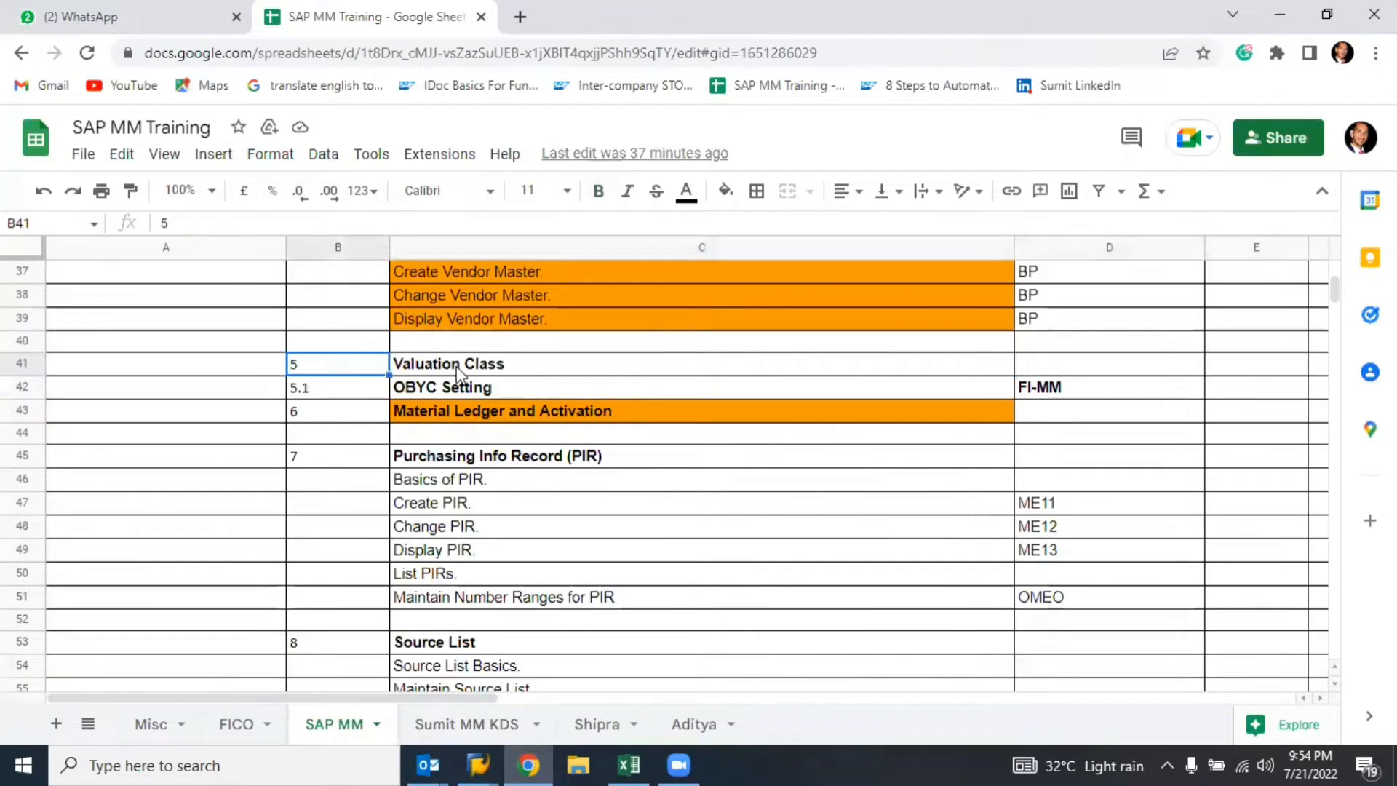
key(Right)
key(Right)
key(Right)
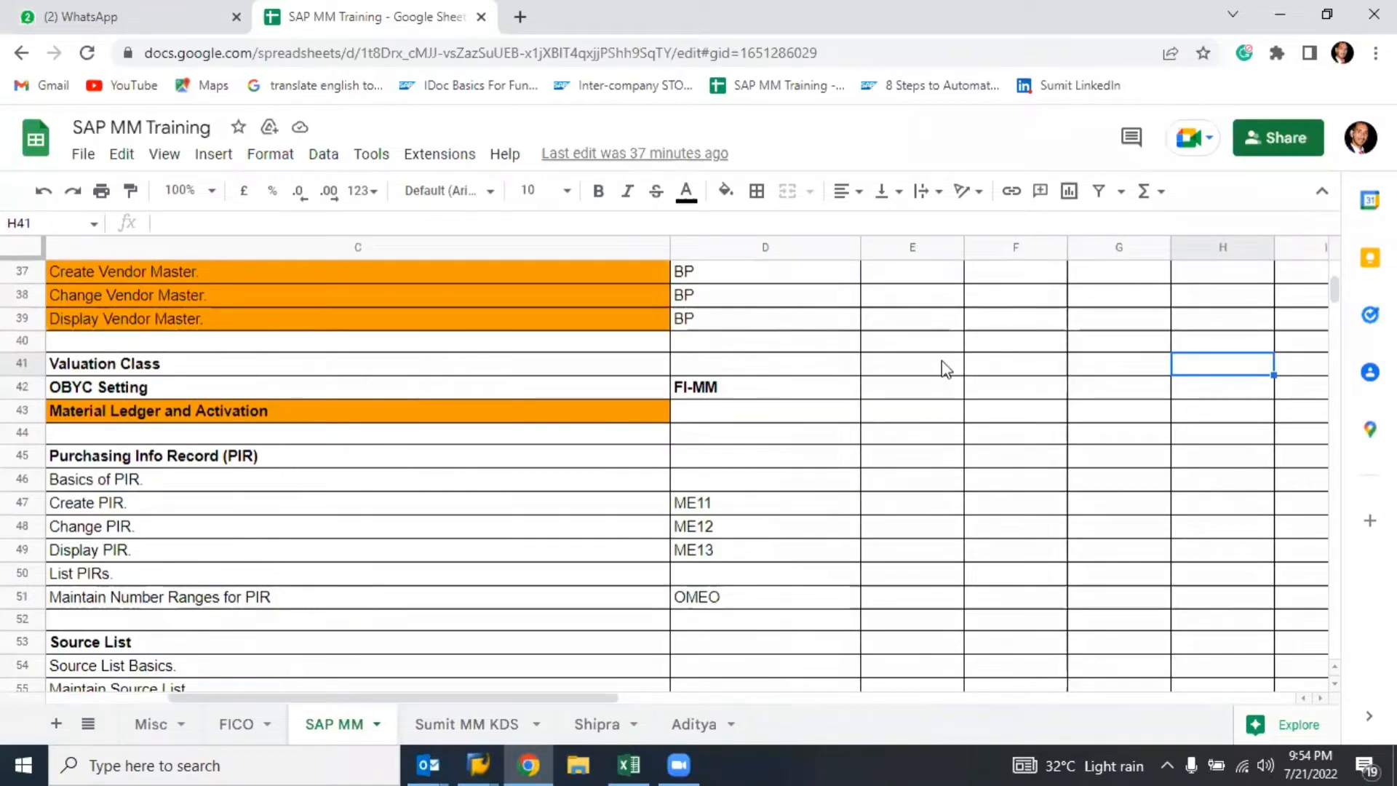
- Enter the label "Material Type" in cell E39 of the SAP MM sheet
click(913, 347)
key(Up)
key(Up)
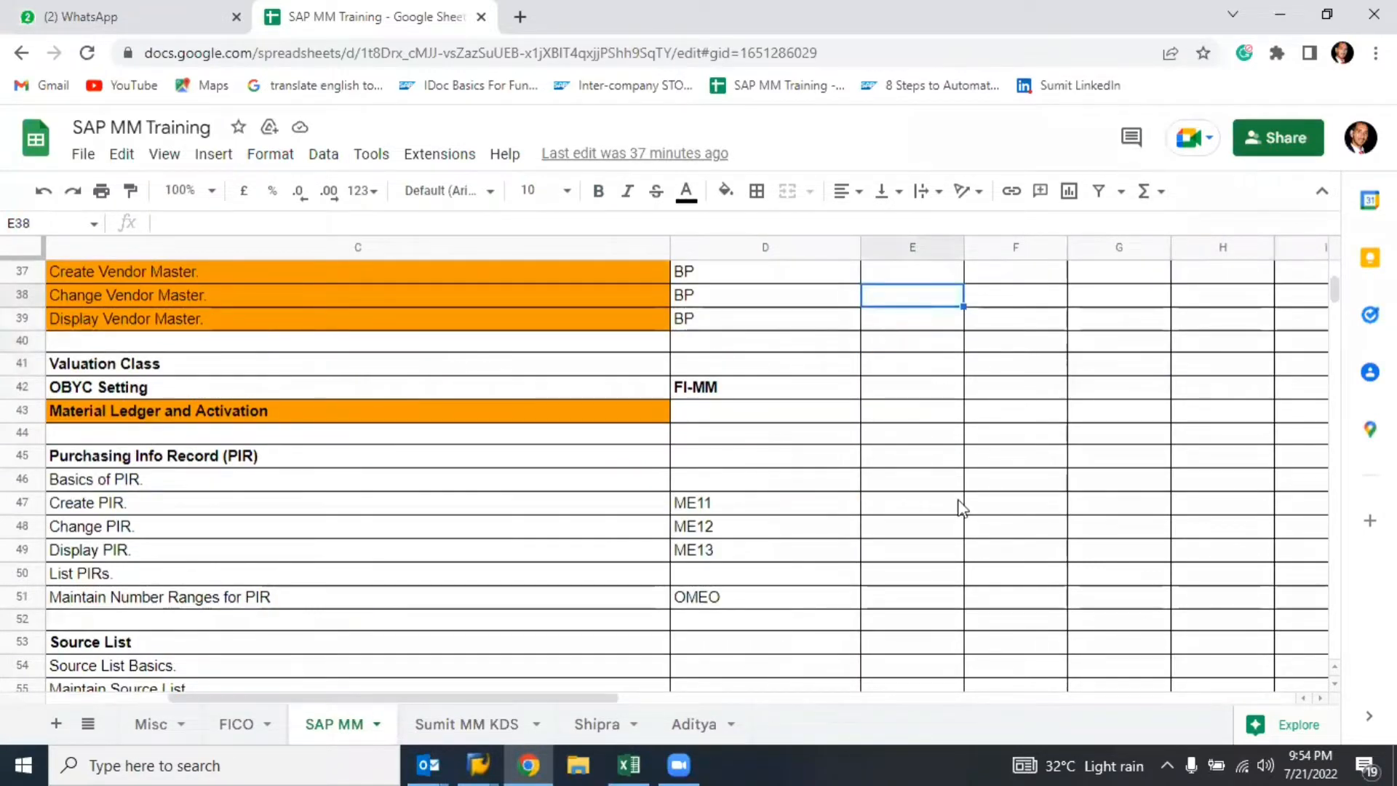
key(Down)
text(Mat)
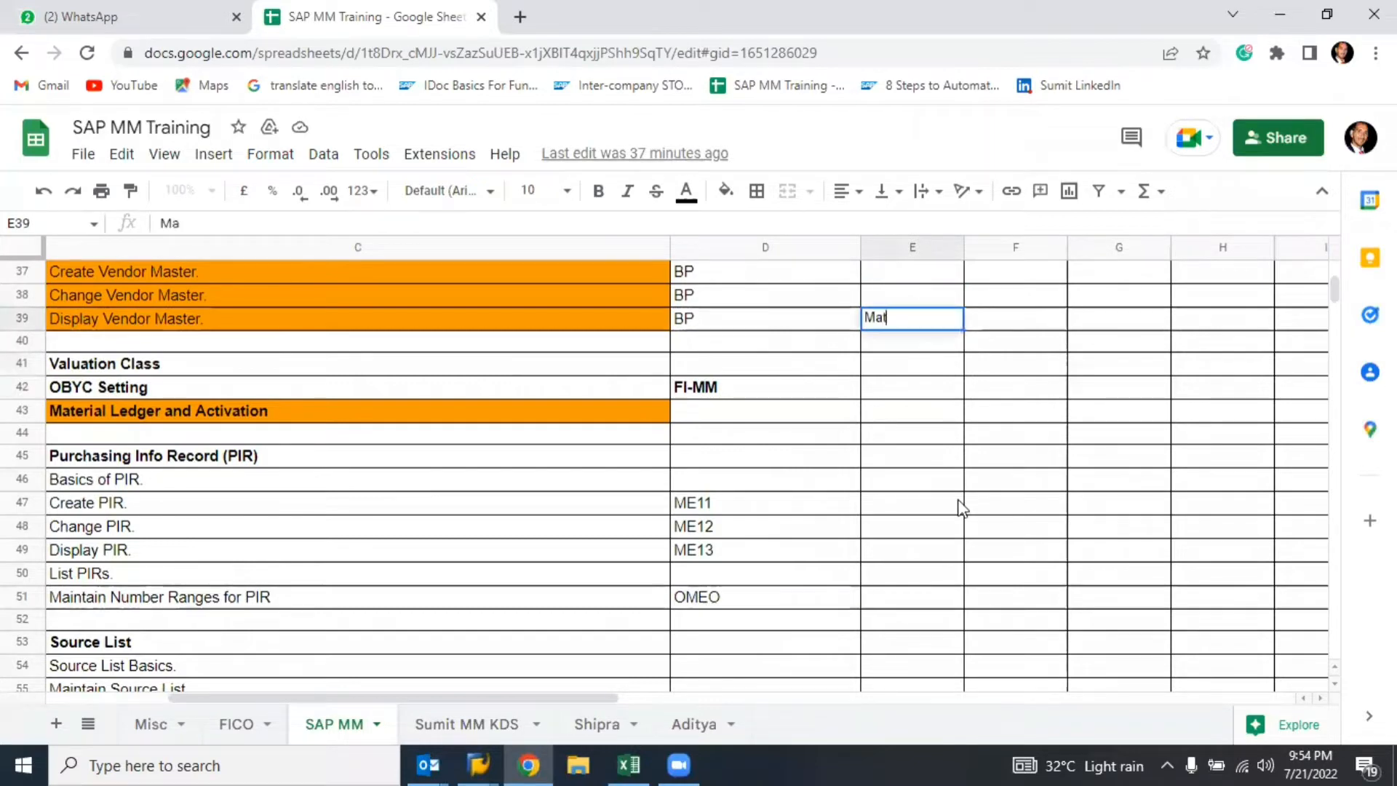
text(erial Type)
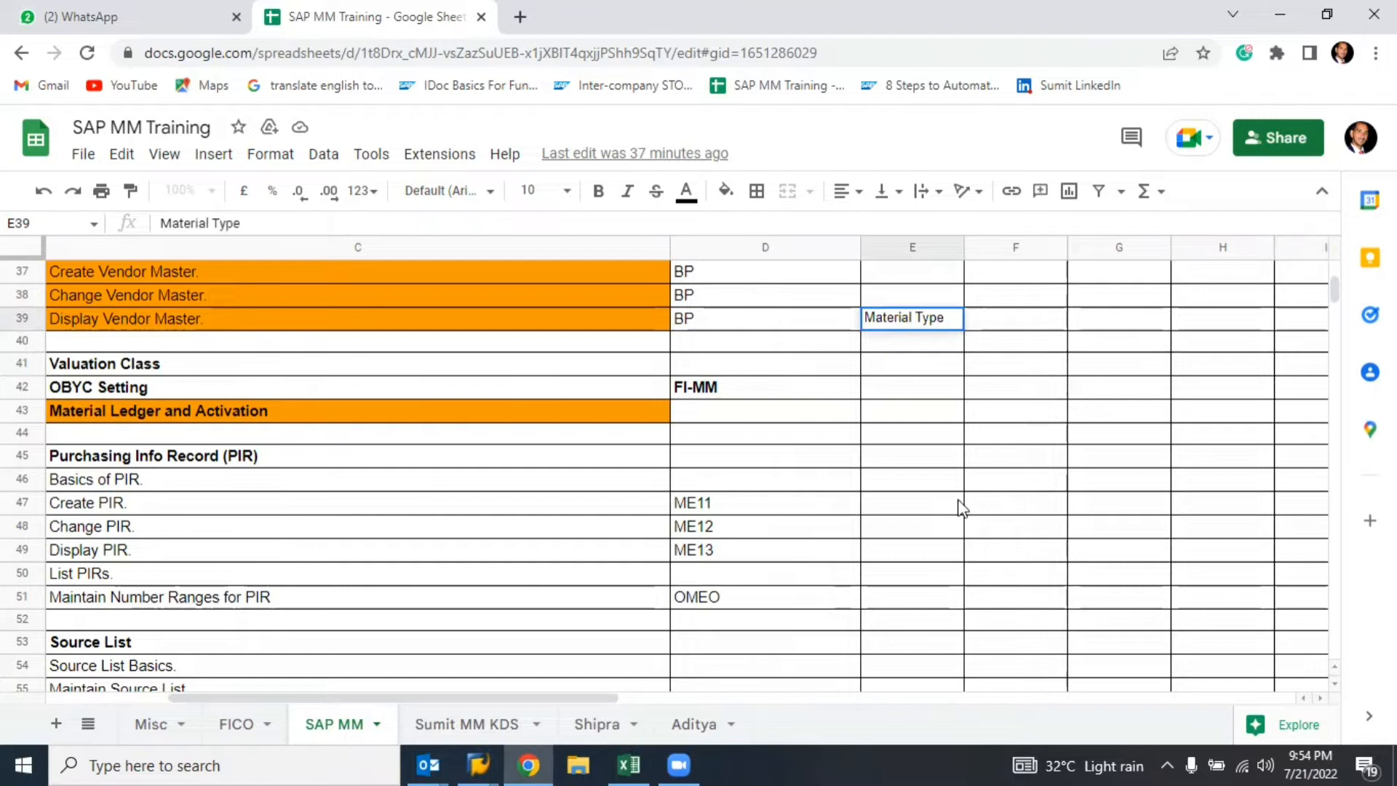
key(Tab)
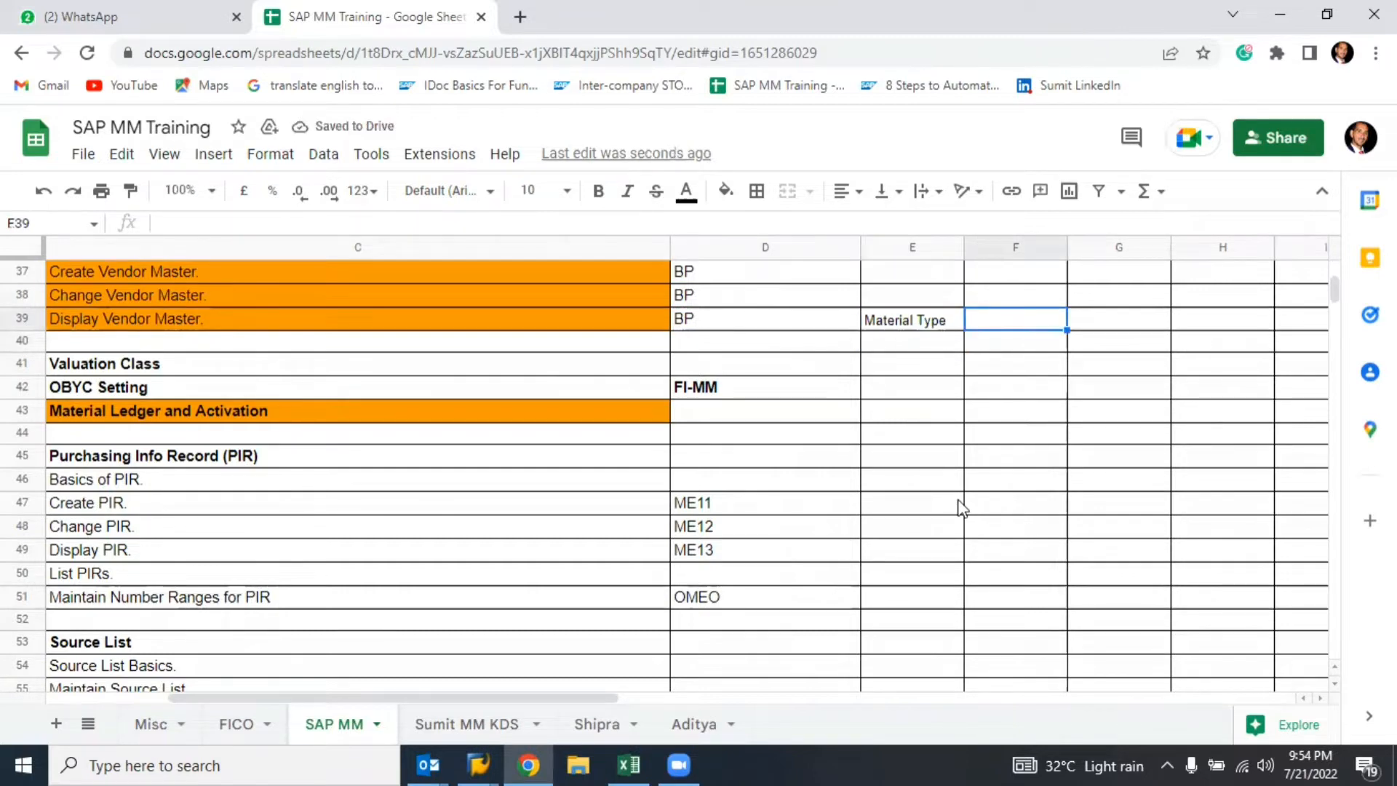
- Enter "Account Cat. Referance - 0001" in cell F39, beside the Material Type label
text(-)
key(BackSpace)
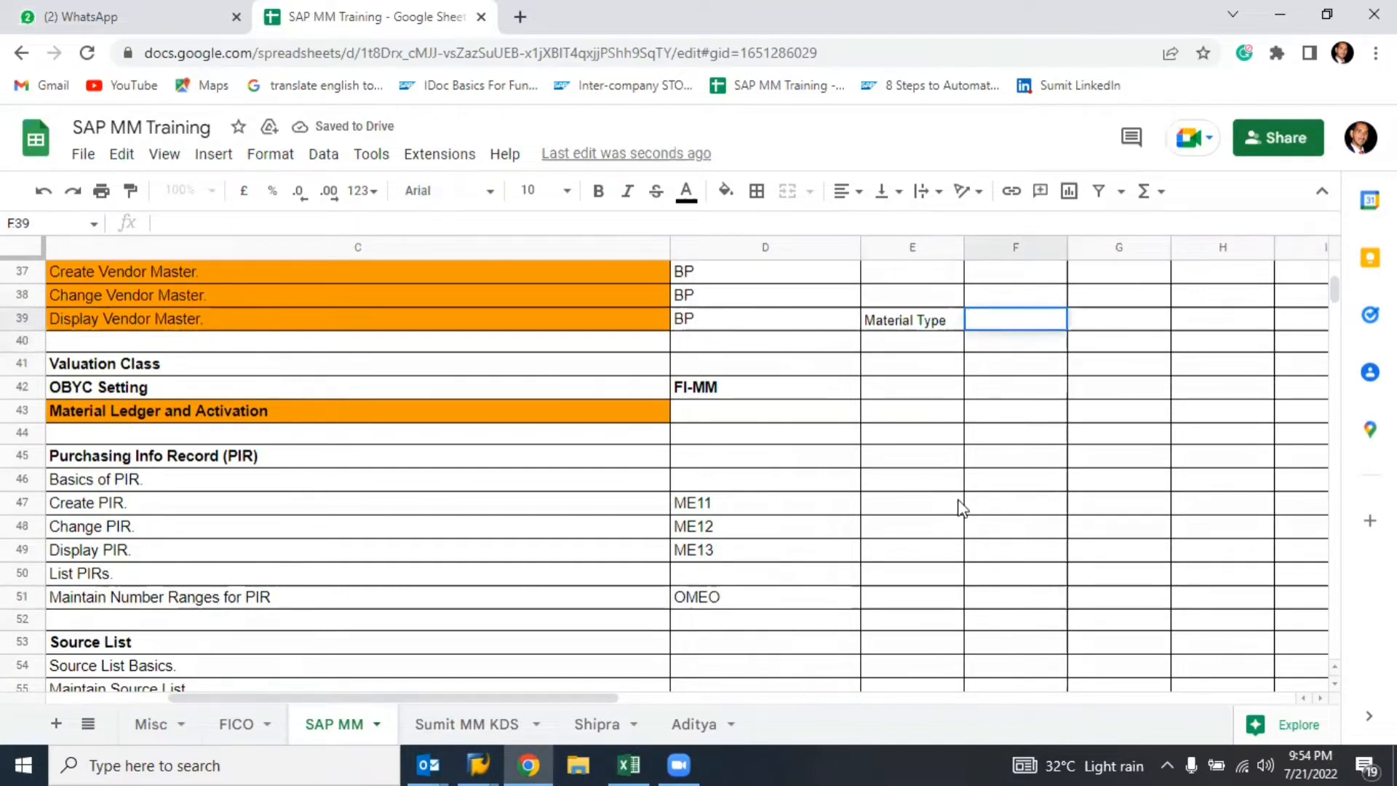
text(Account)
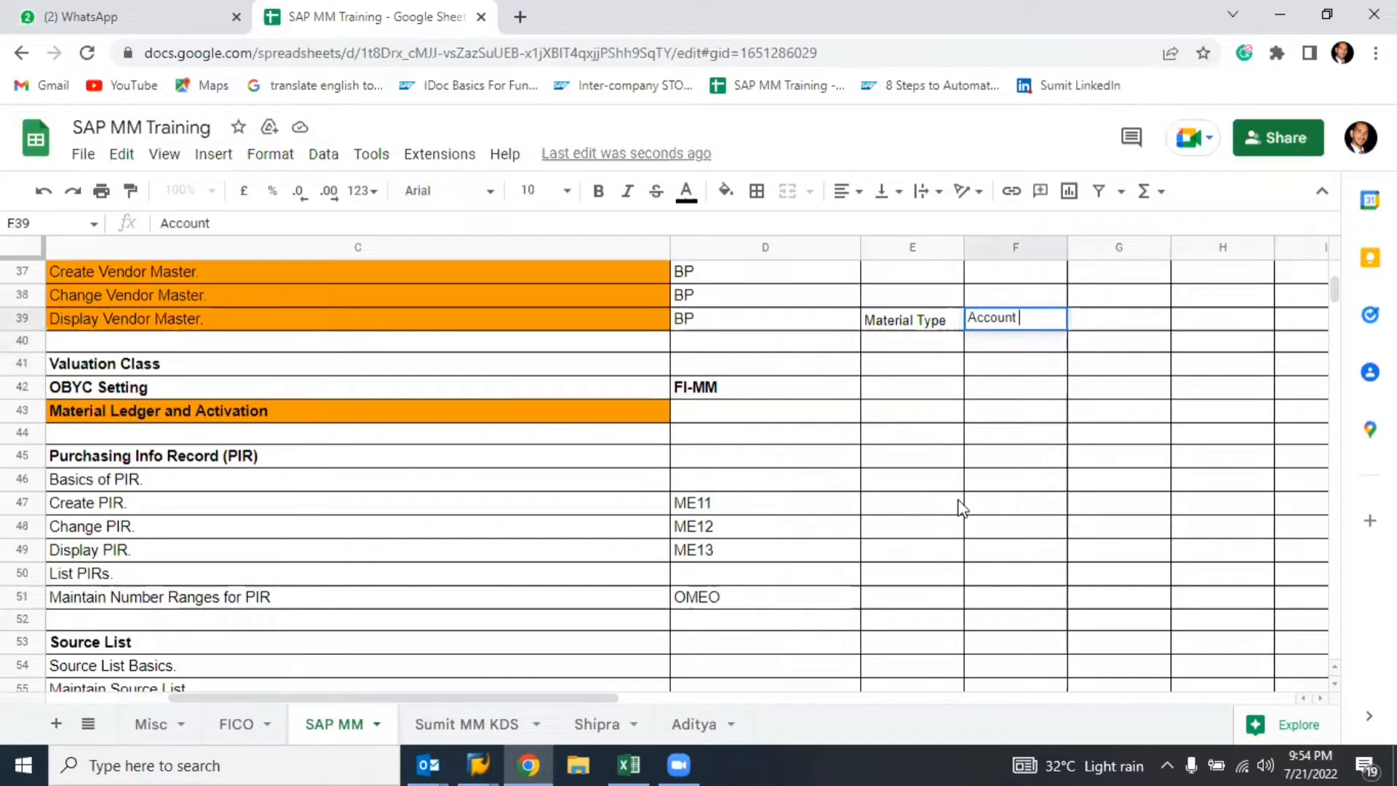
text( Cat)
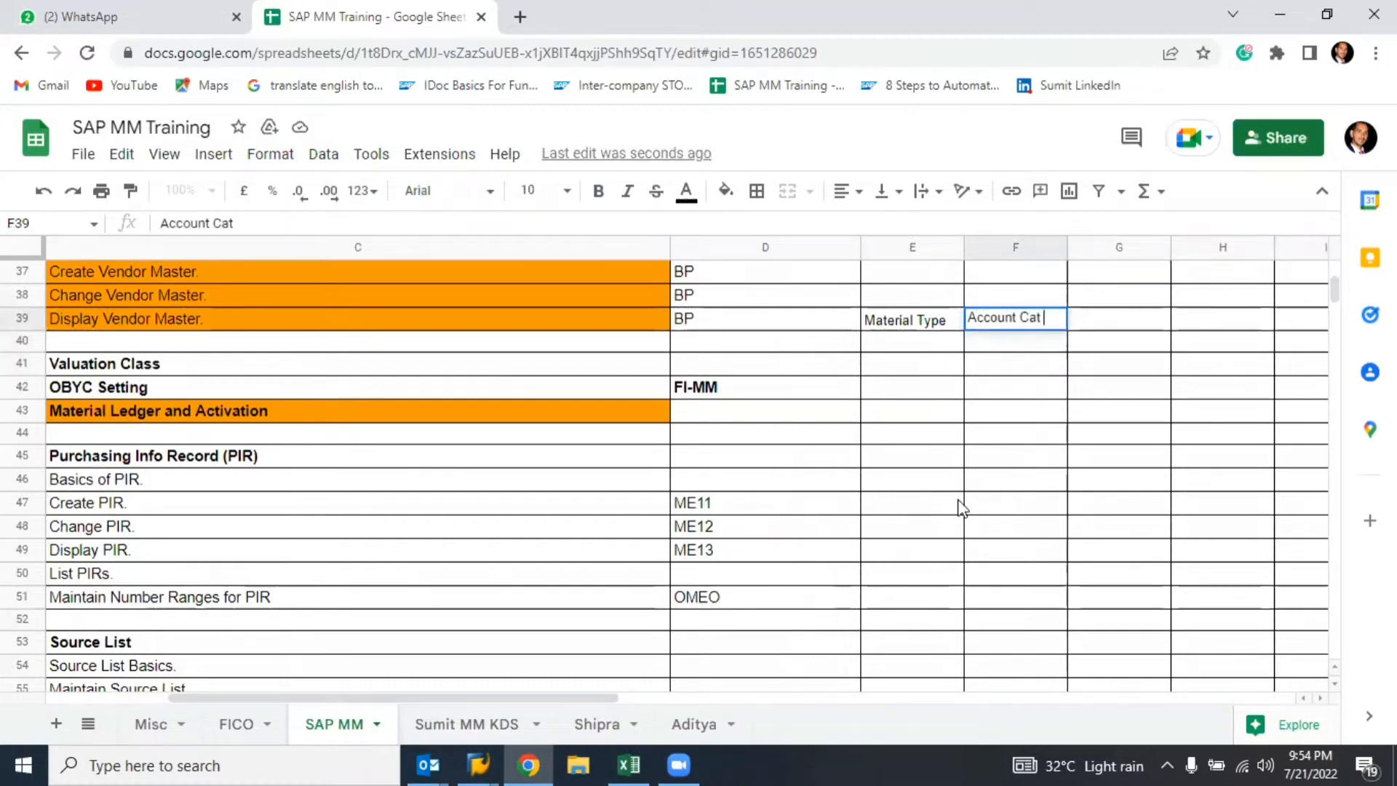
text(. Referance  )
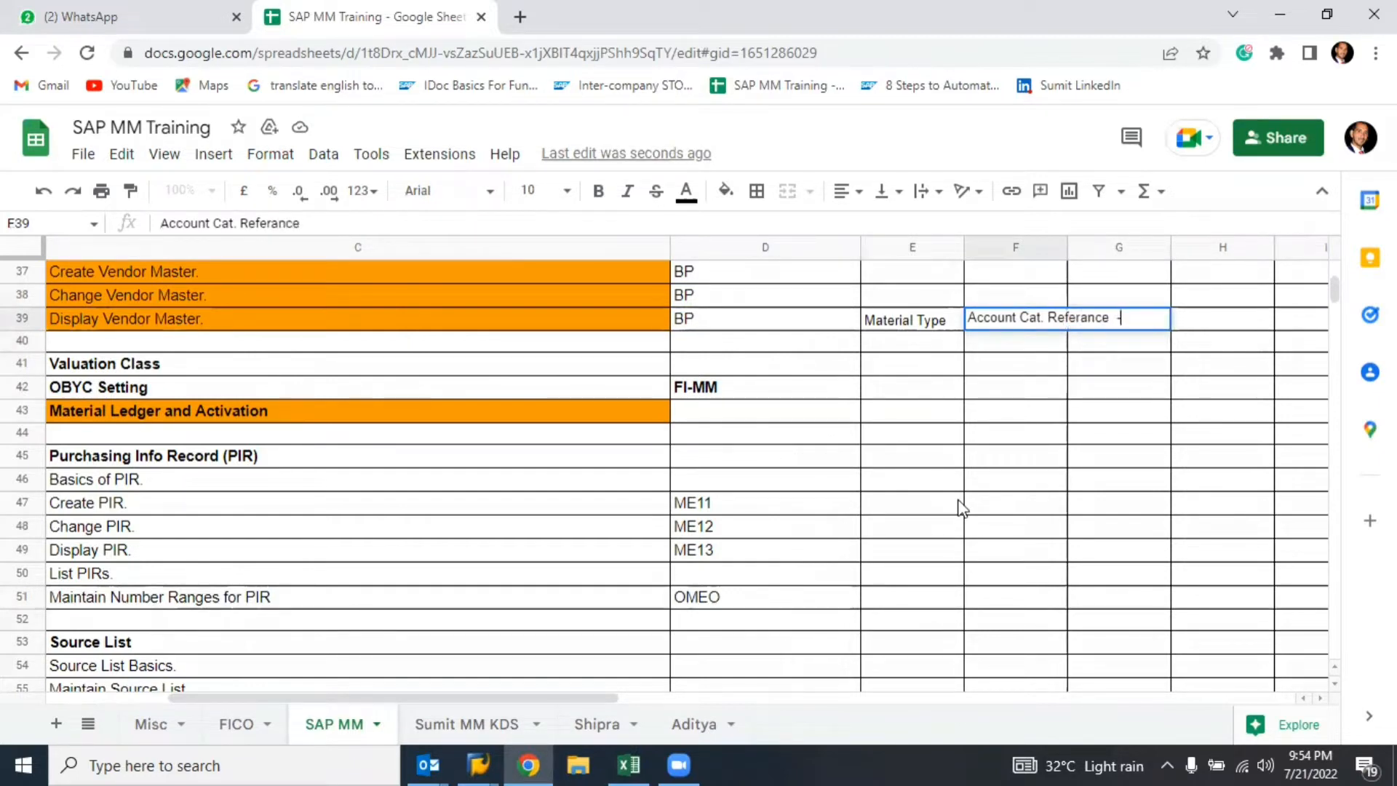
text(- 0001)
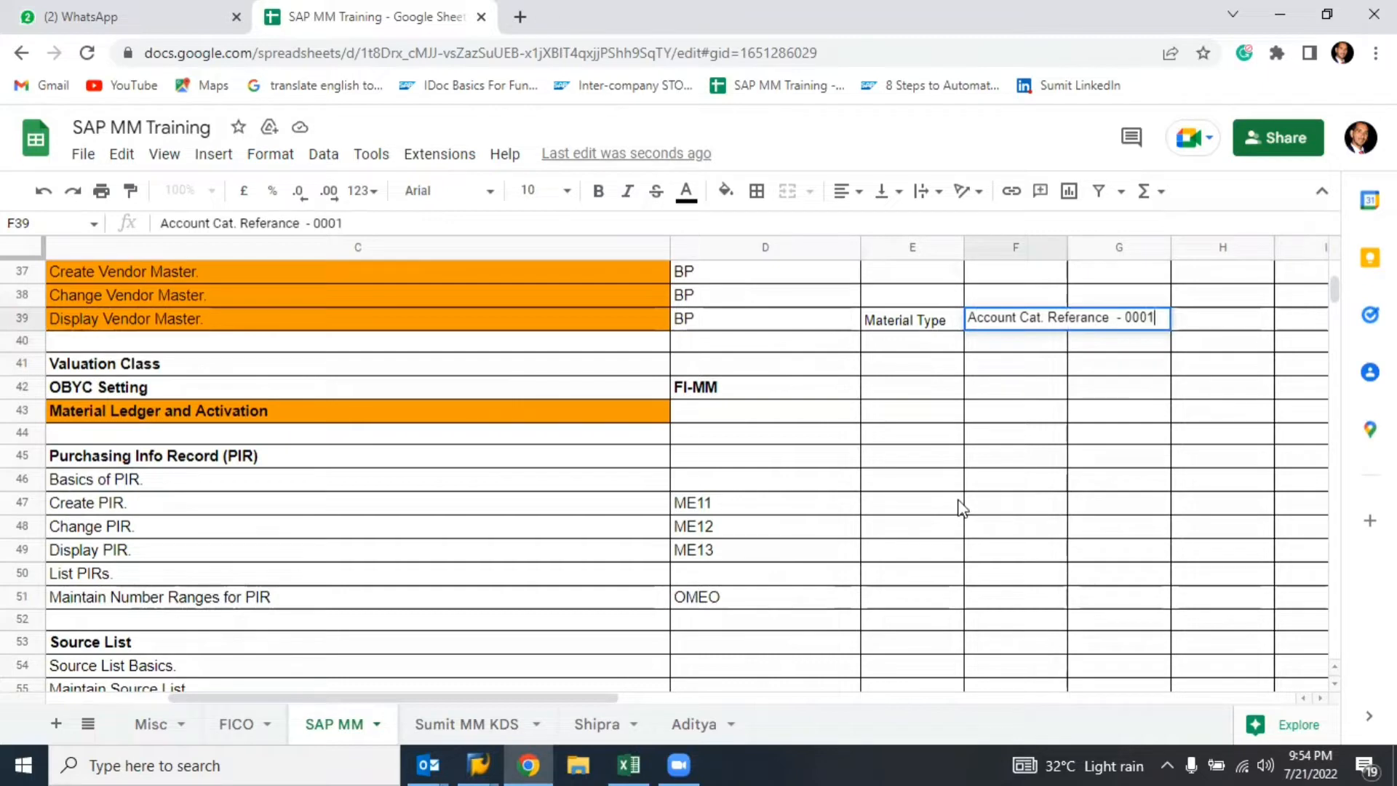
key(Tab)
key(Tab)
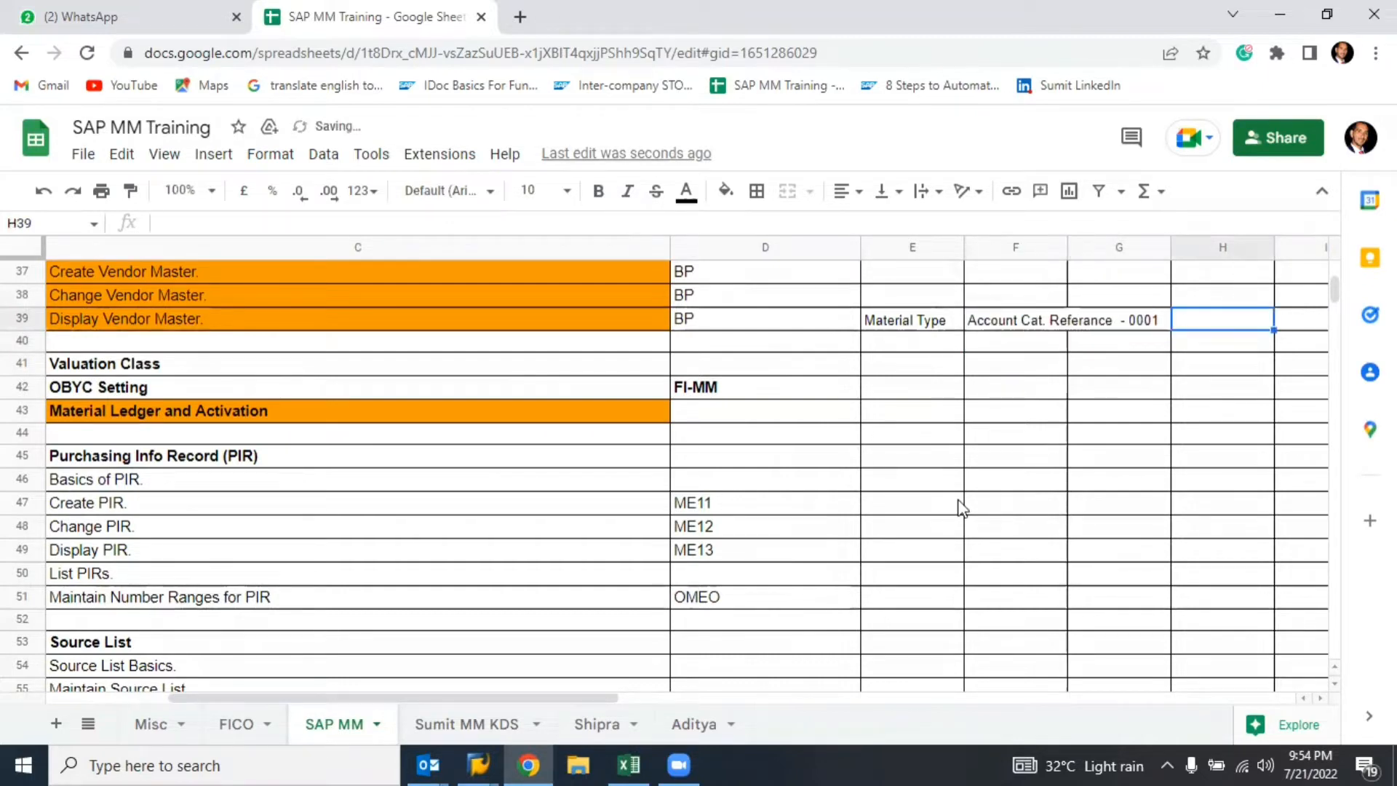
- Enter 0009 as text in cell H39, keeping its leading zeros with an apostrophe prefix
text(000)
key(BackSpace)
key(BackSpace)
key(BackSpace)
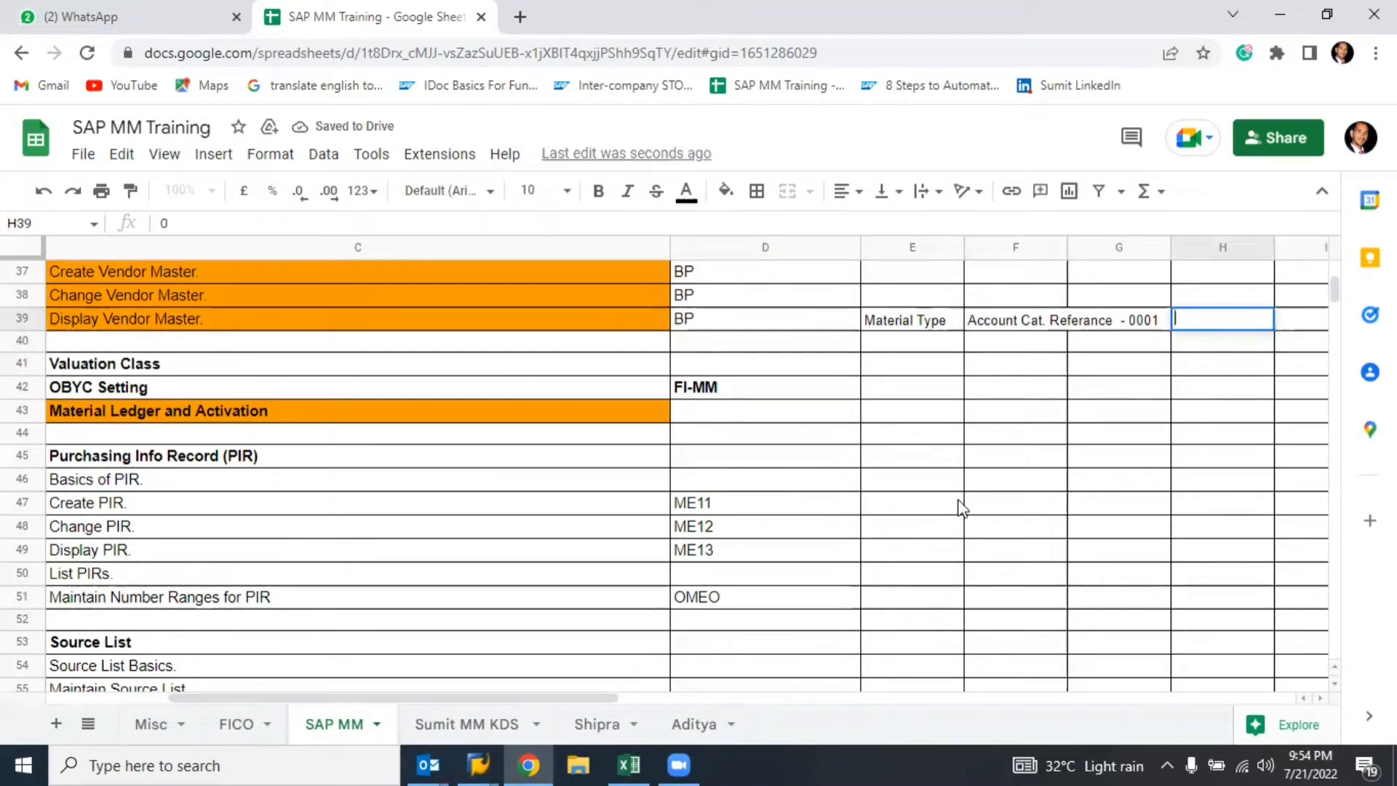
text('000)
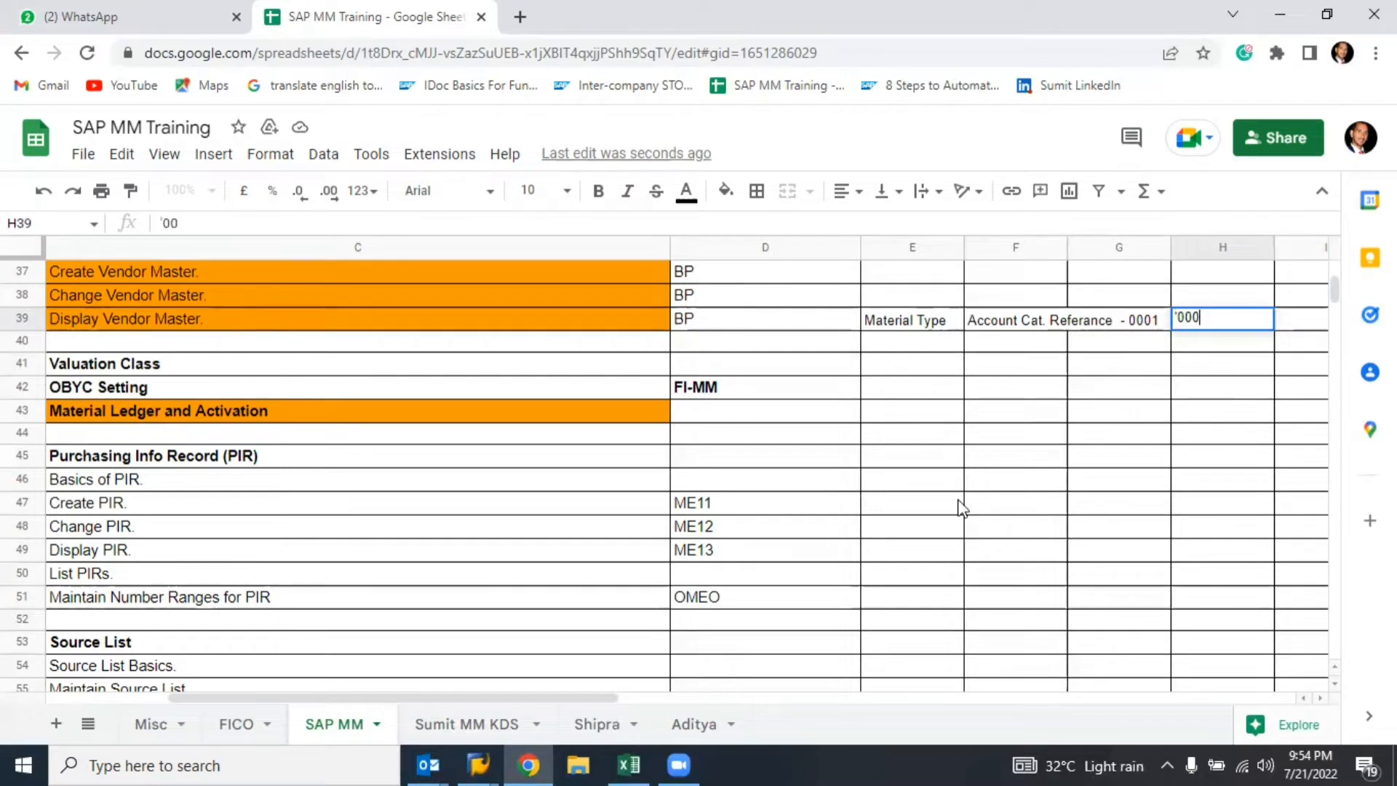
text(9)
key(Return)
key(Up)
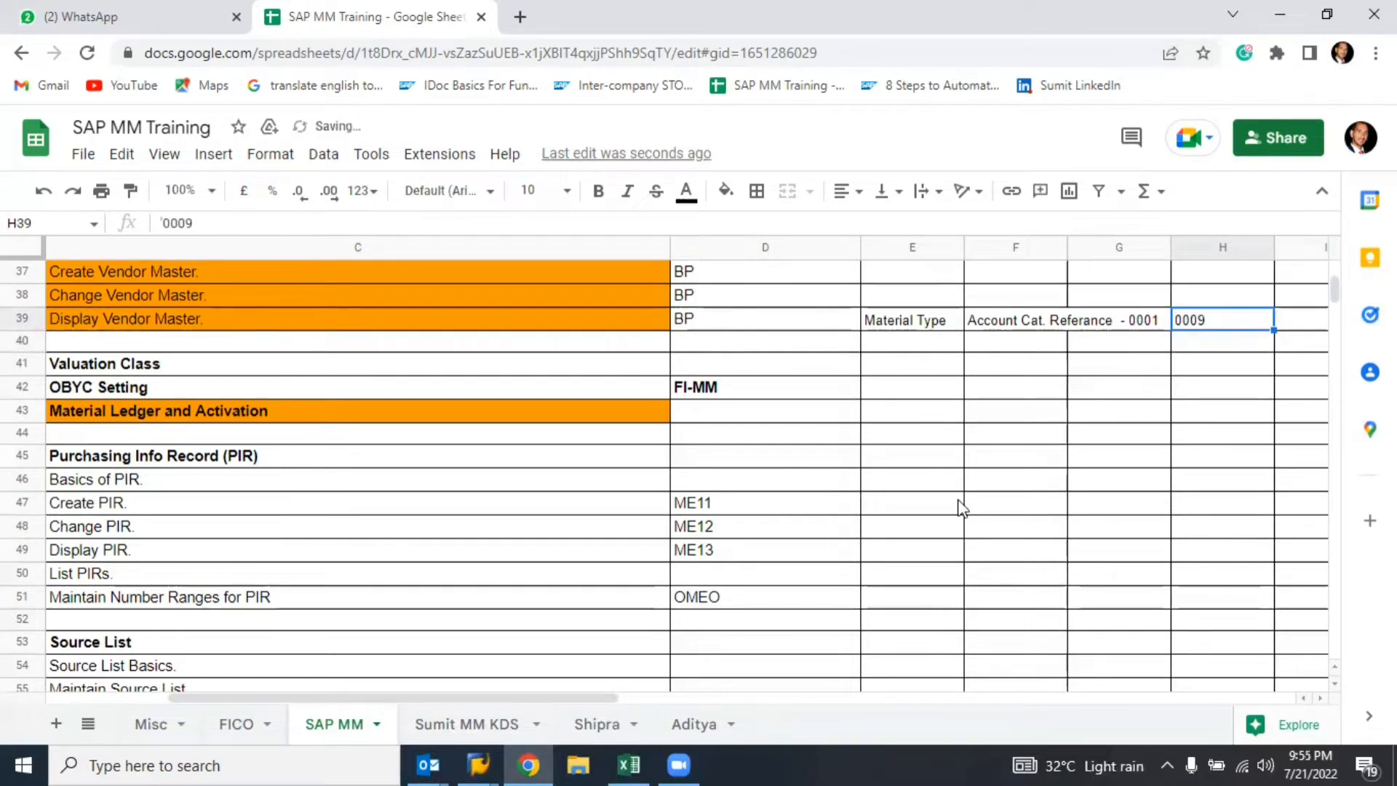
- Examine the row 39 entries for the material type, its account category reference and the second reference code
key(Left)
key(Right)
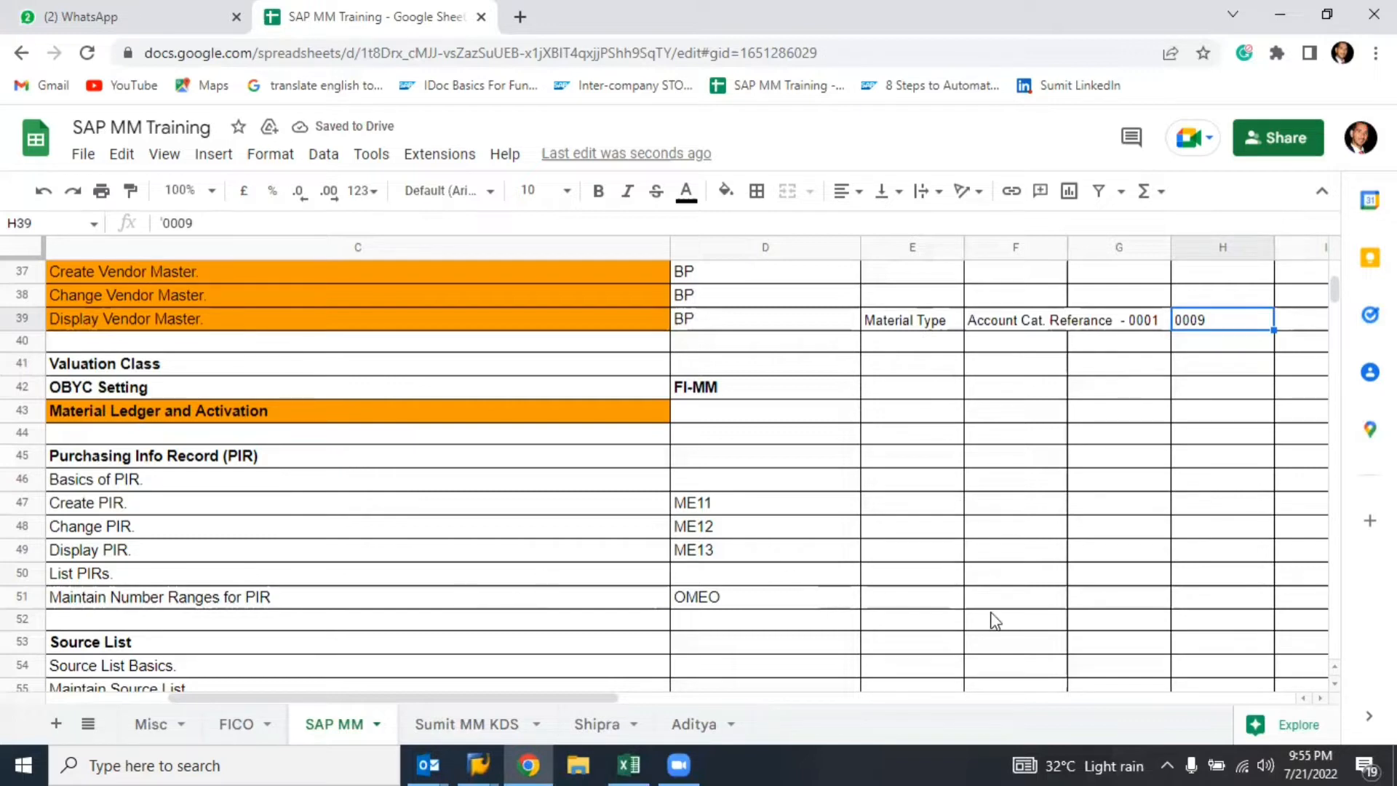
click(1137, 322)
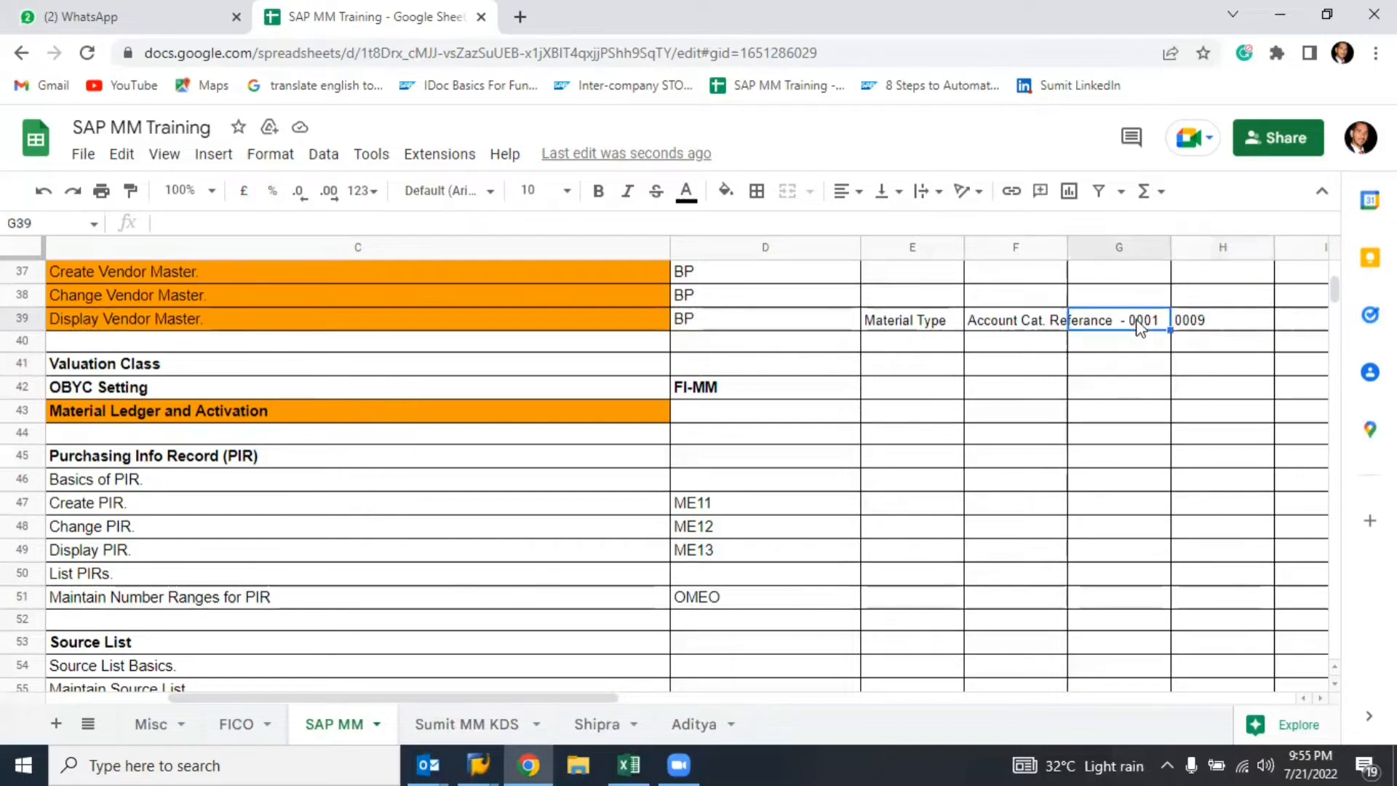
click(1197, 320)
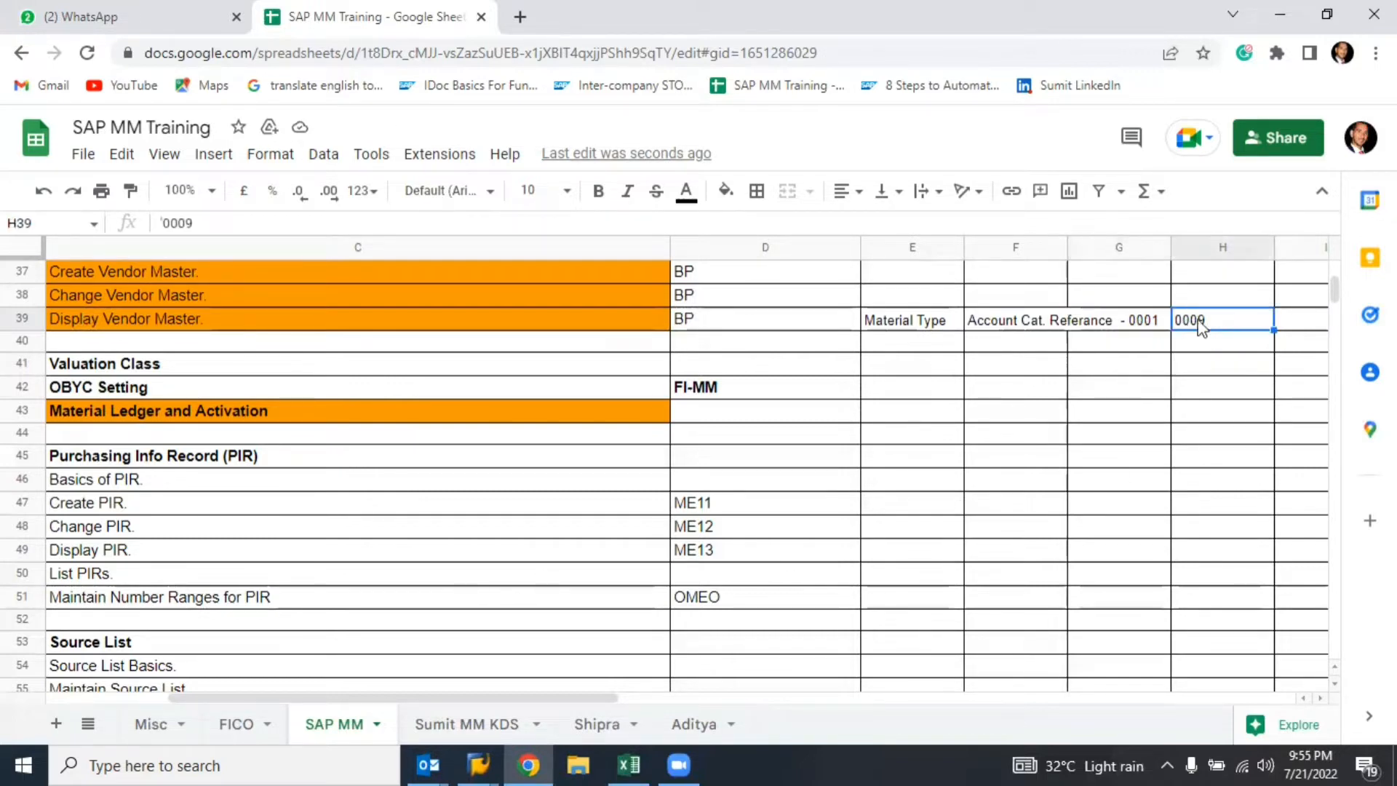
click(1146, 329)
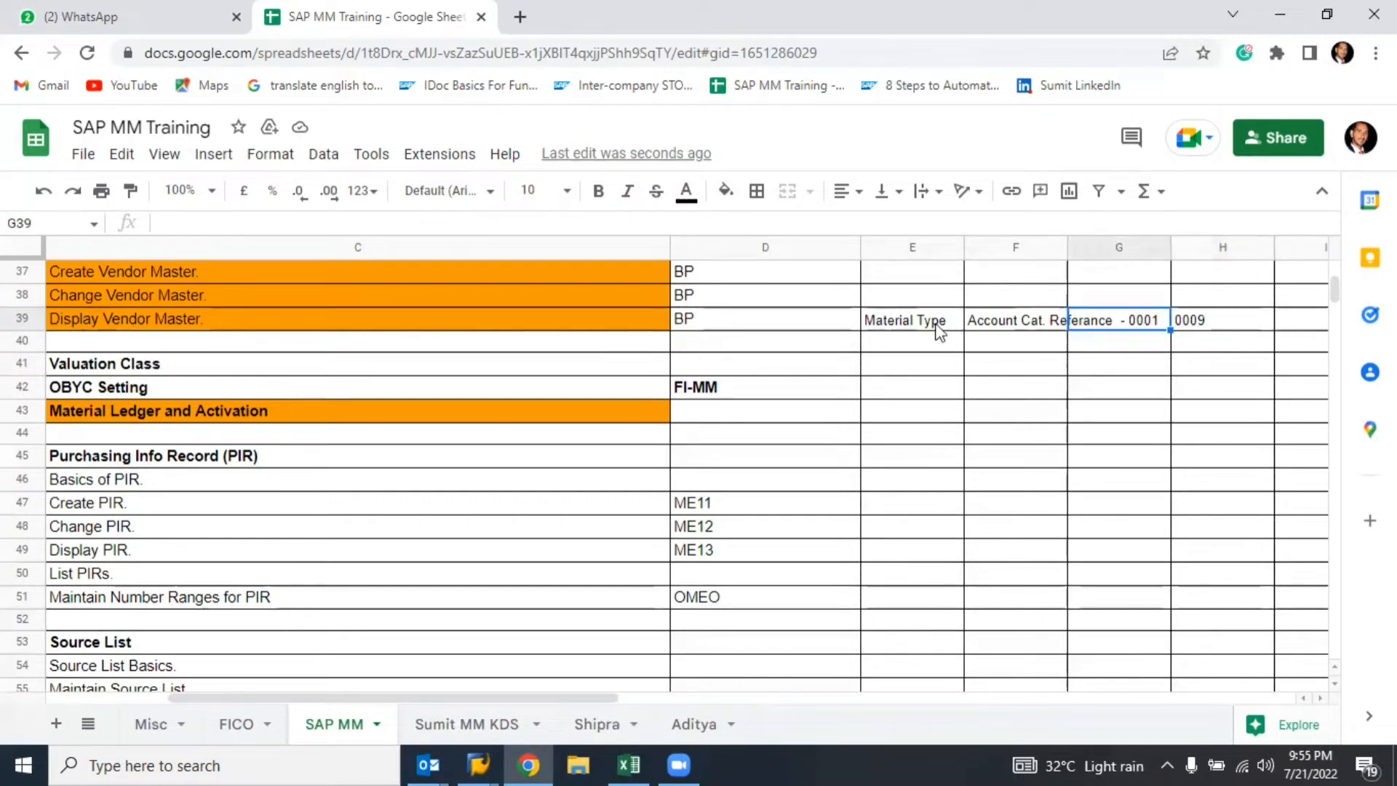
click(906, 333)
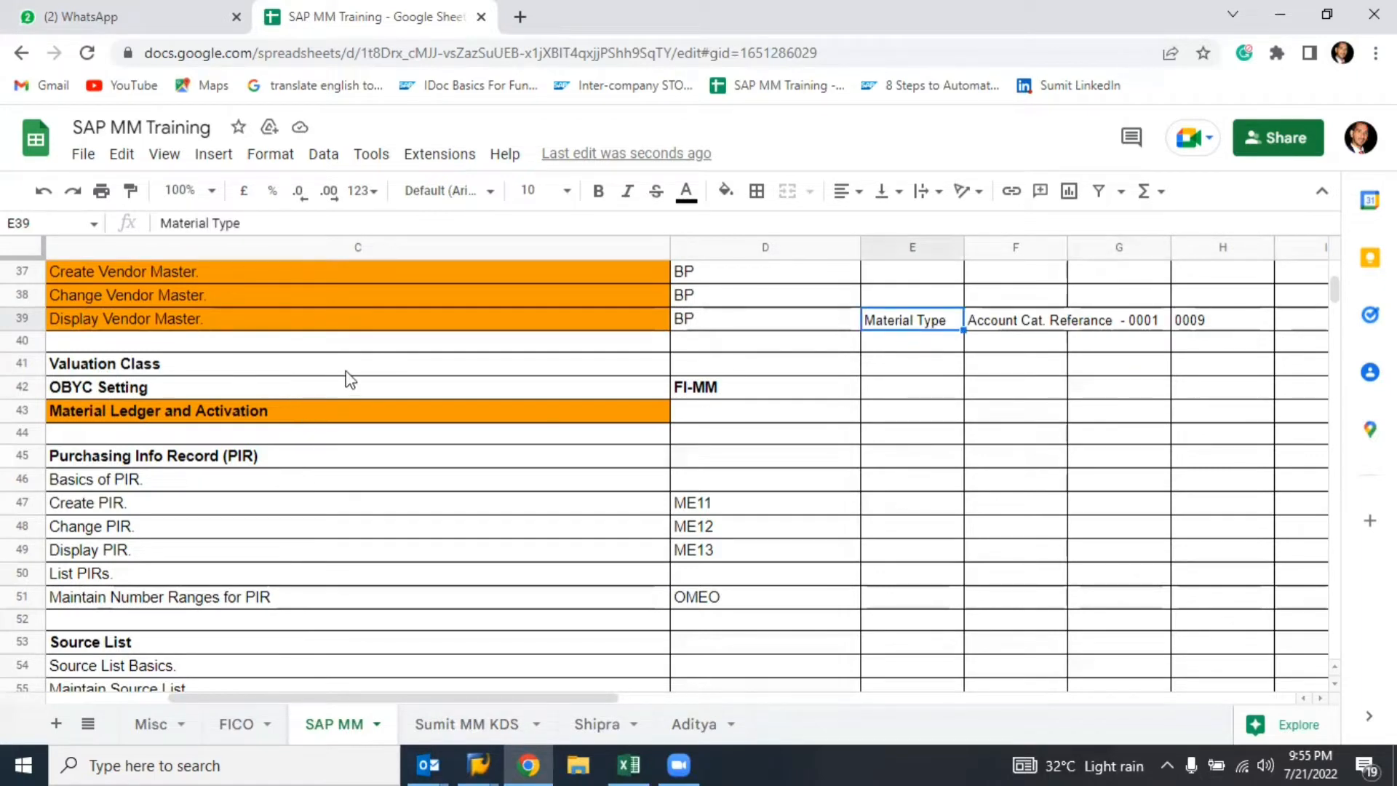
click(891, 370)
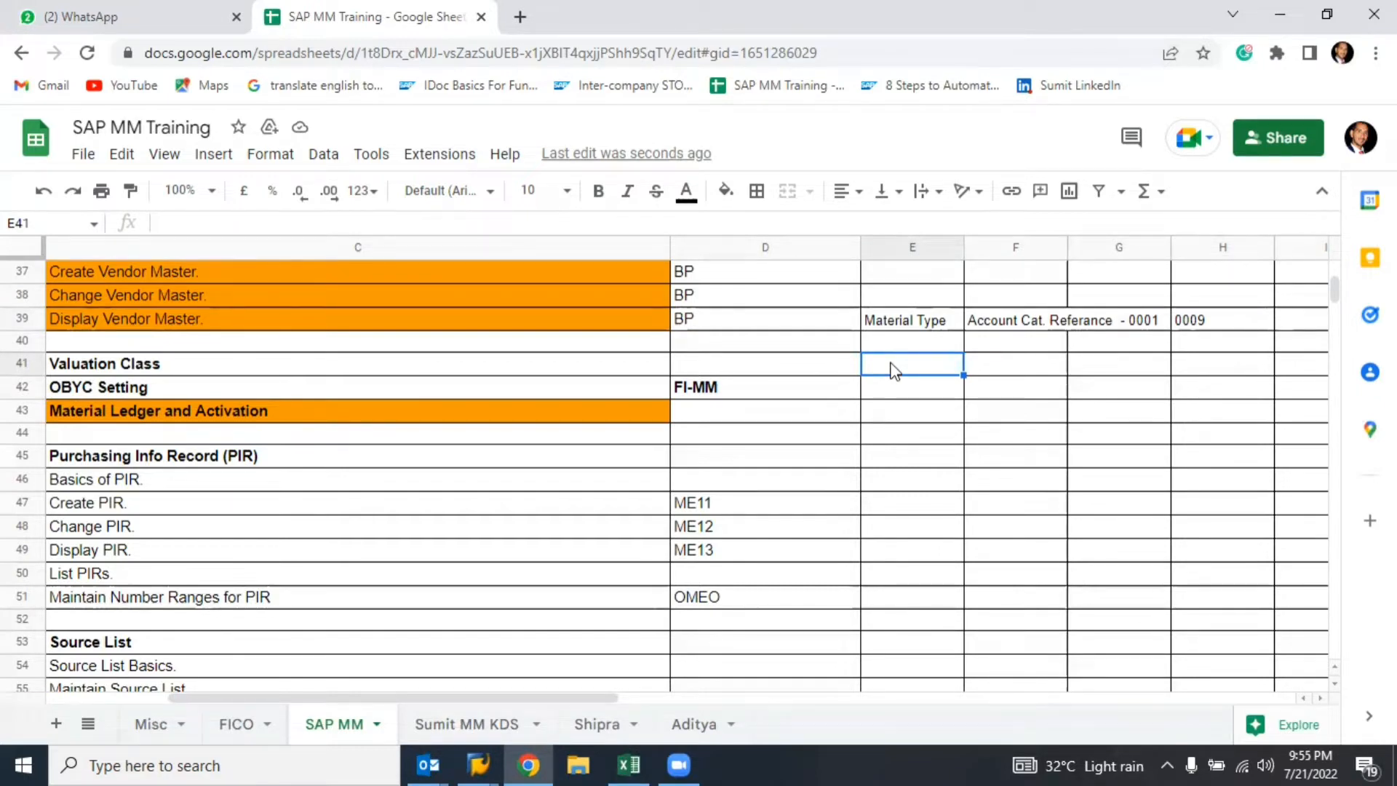
key(Up)
key(Up)
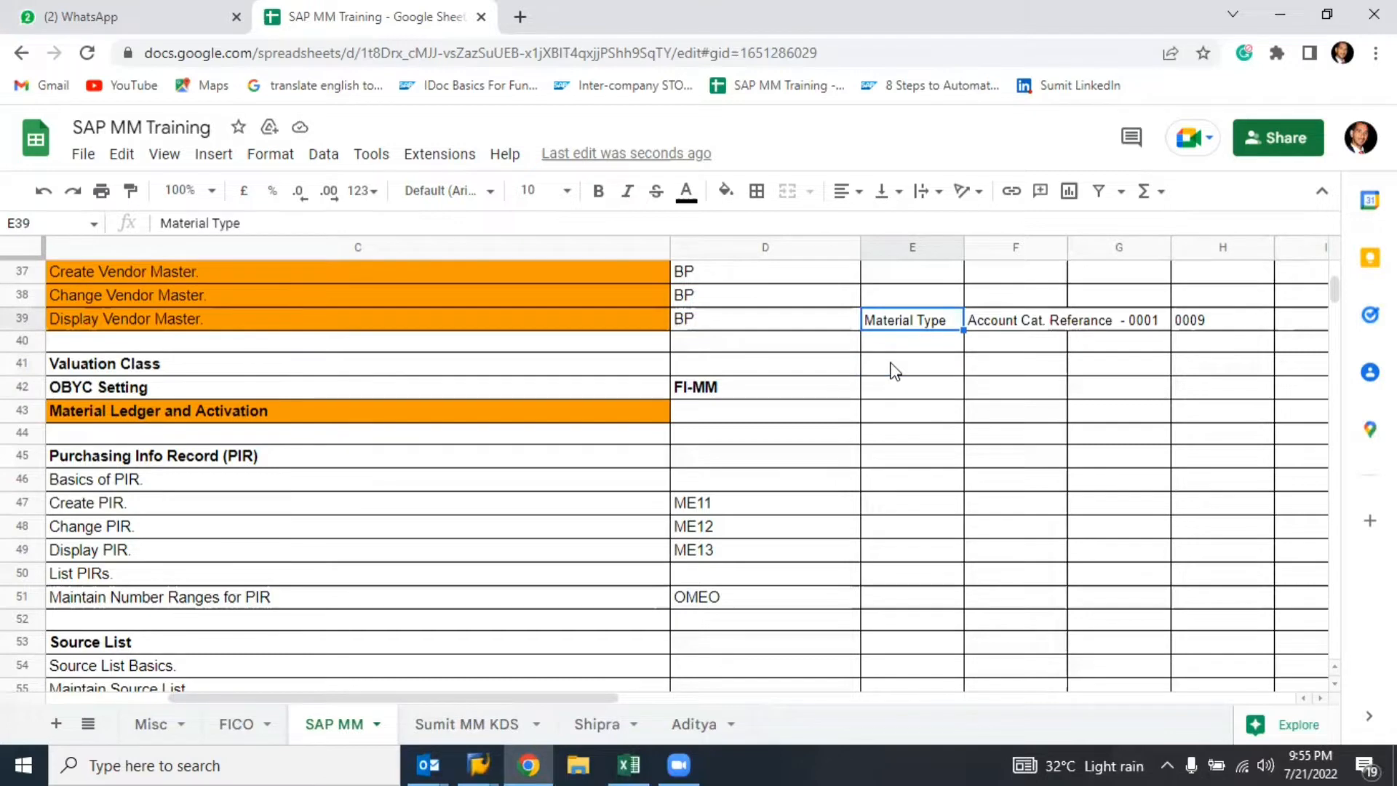
click(1010, 329)
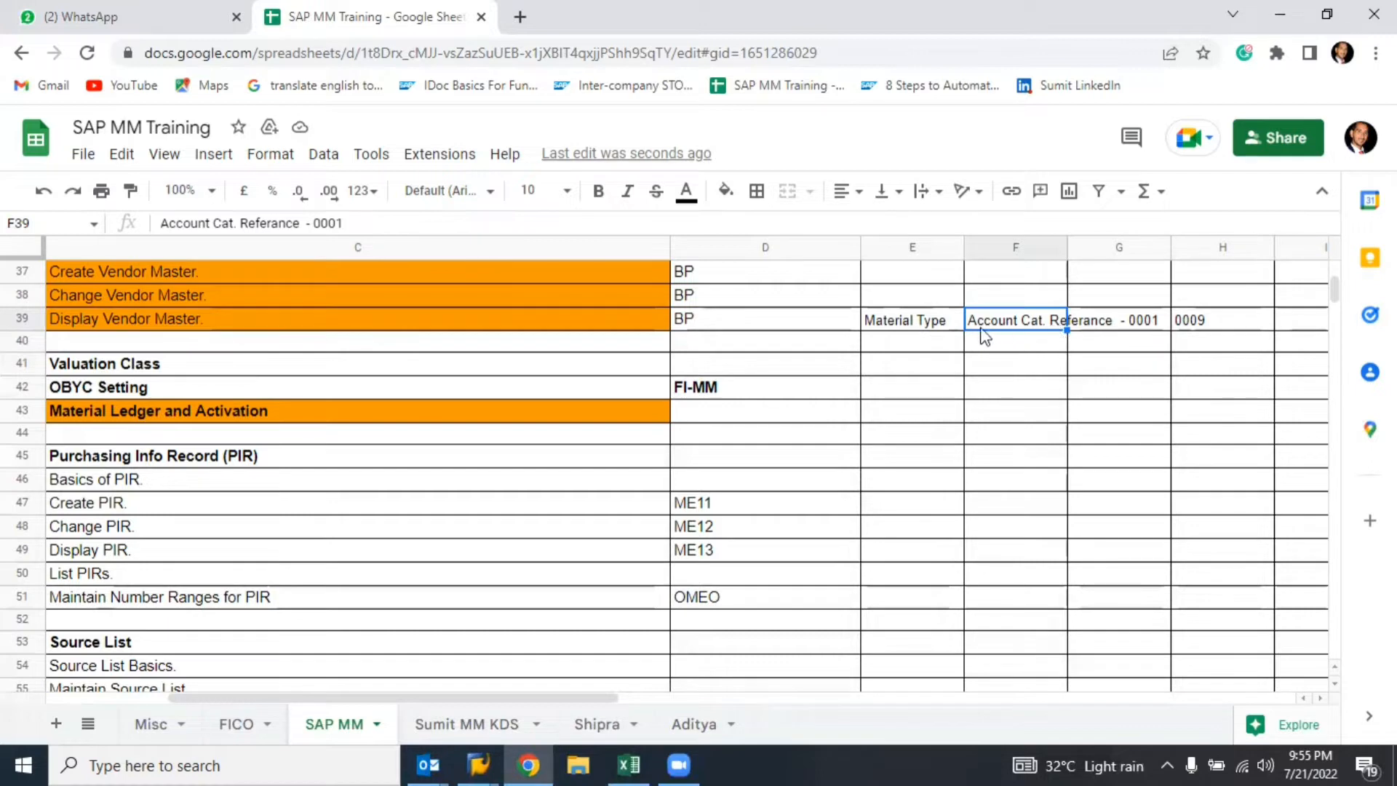
- Enter "Valuation Class" in cell E40 and "Account Cat. Referance - 0001" beside it in F40
click(885, 353)
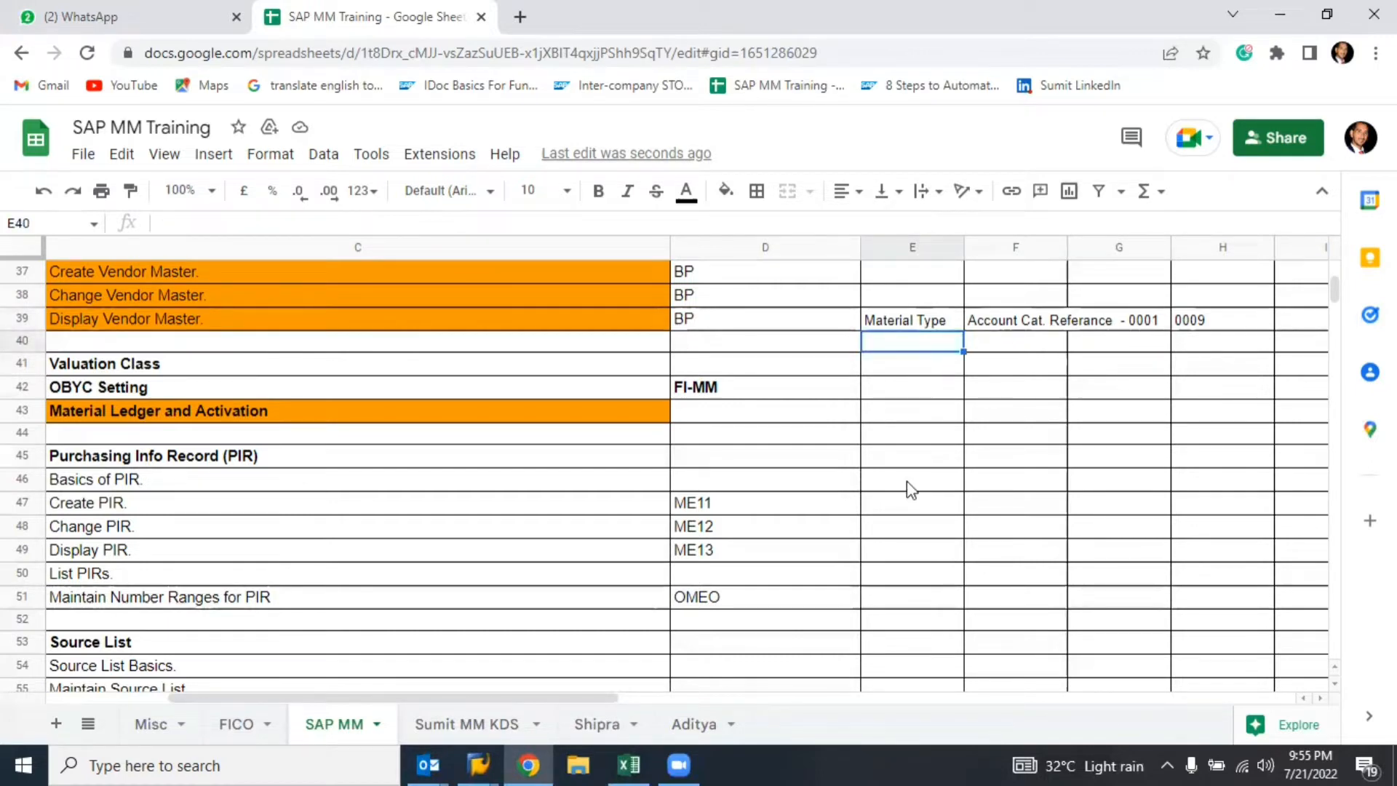
text(Va)
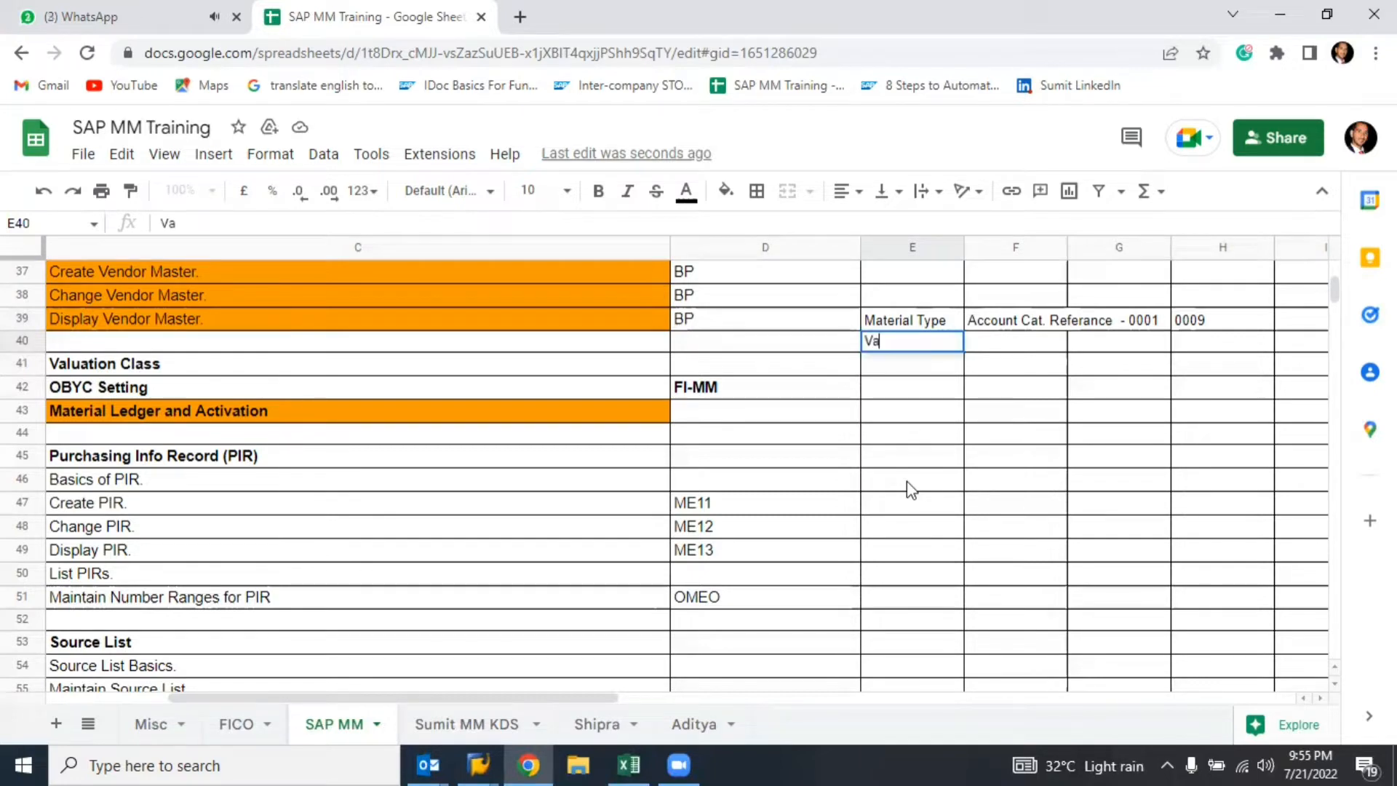
text(luation )
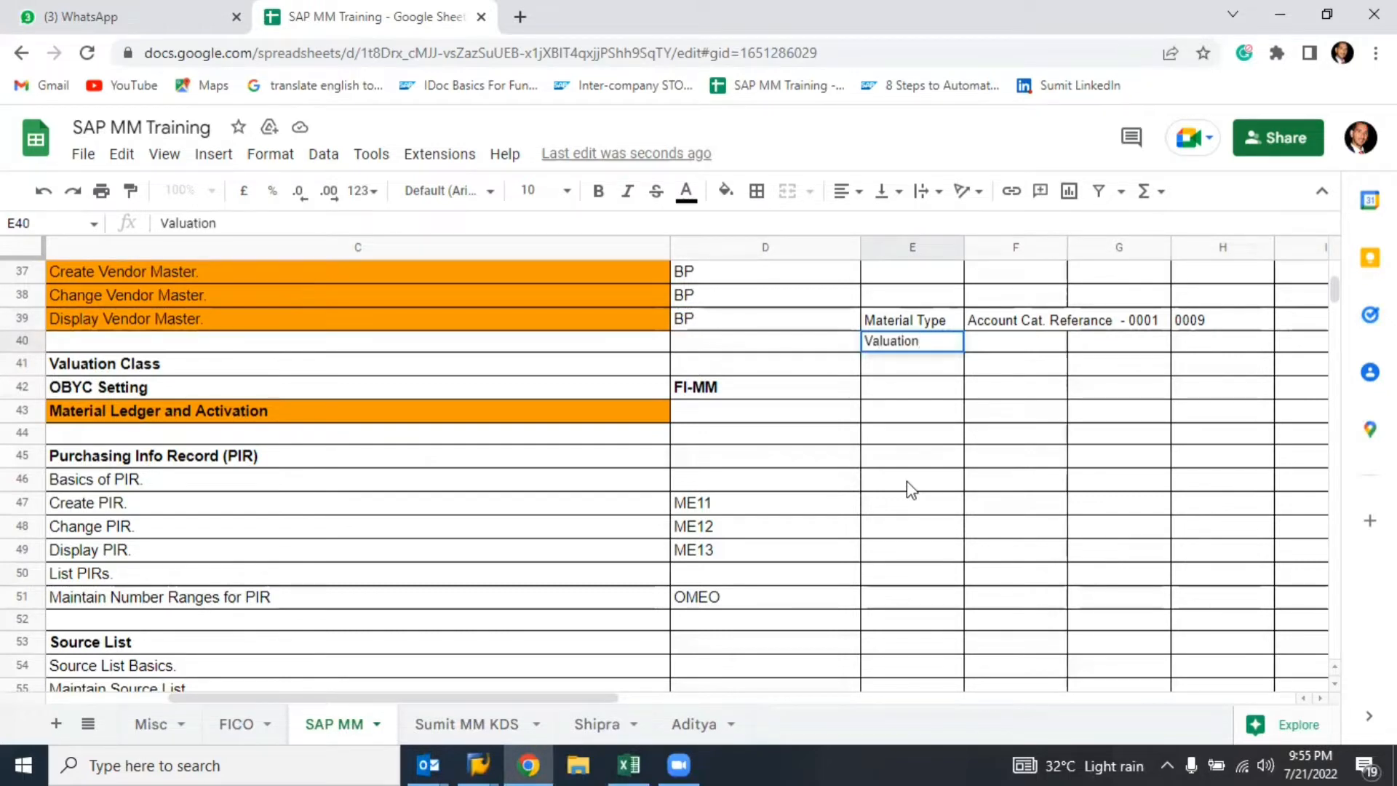
text(Class)
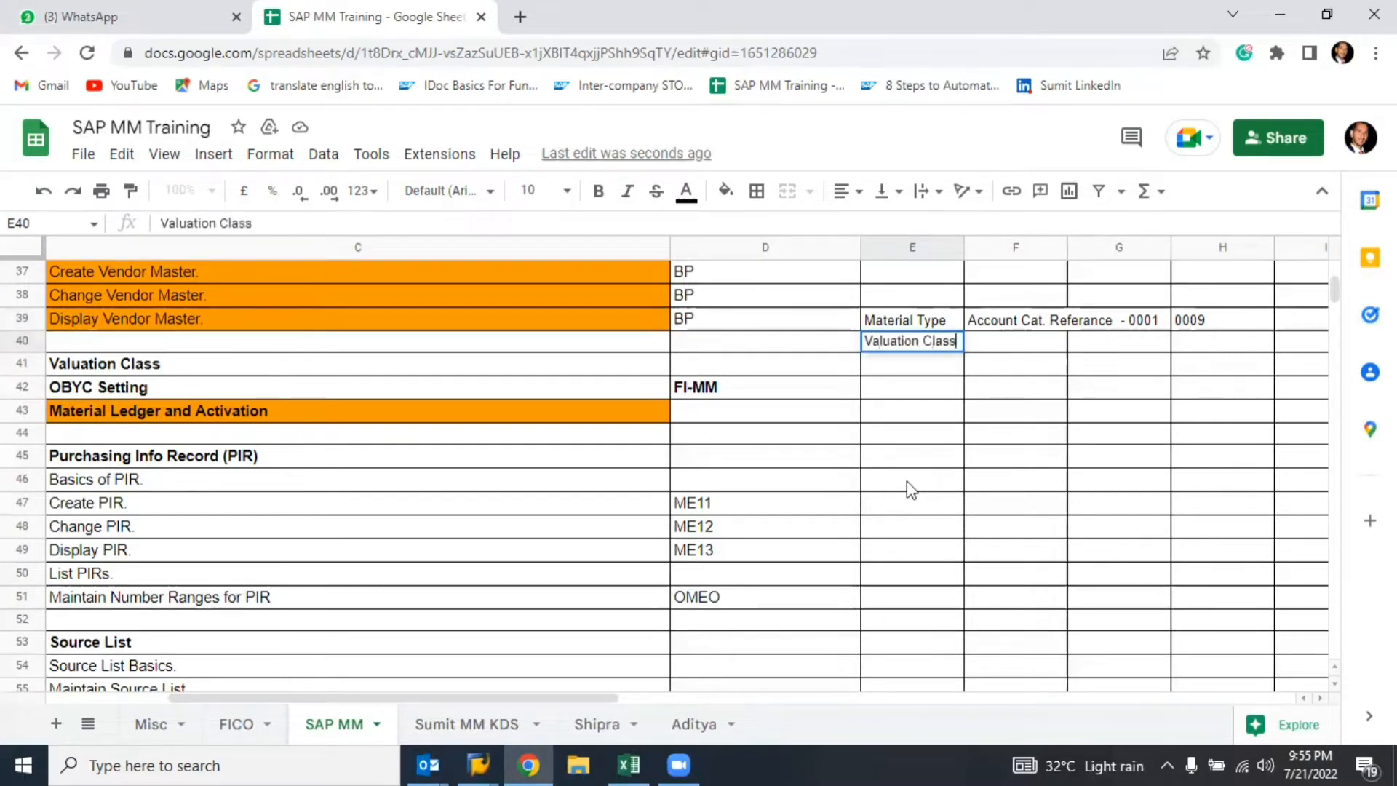
key(Tab)
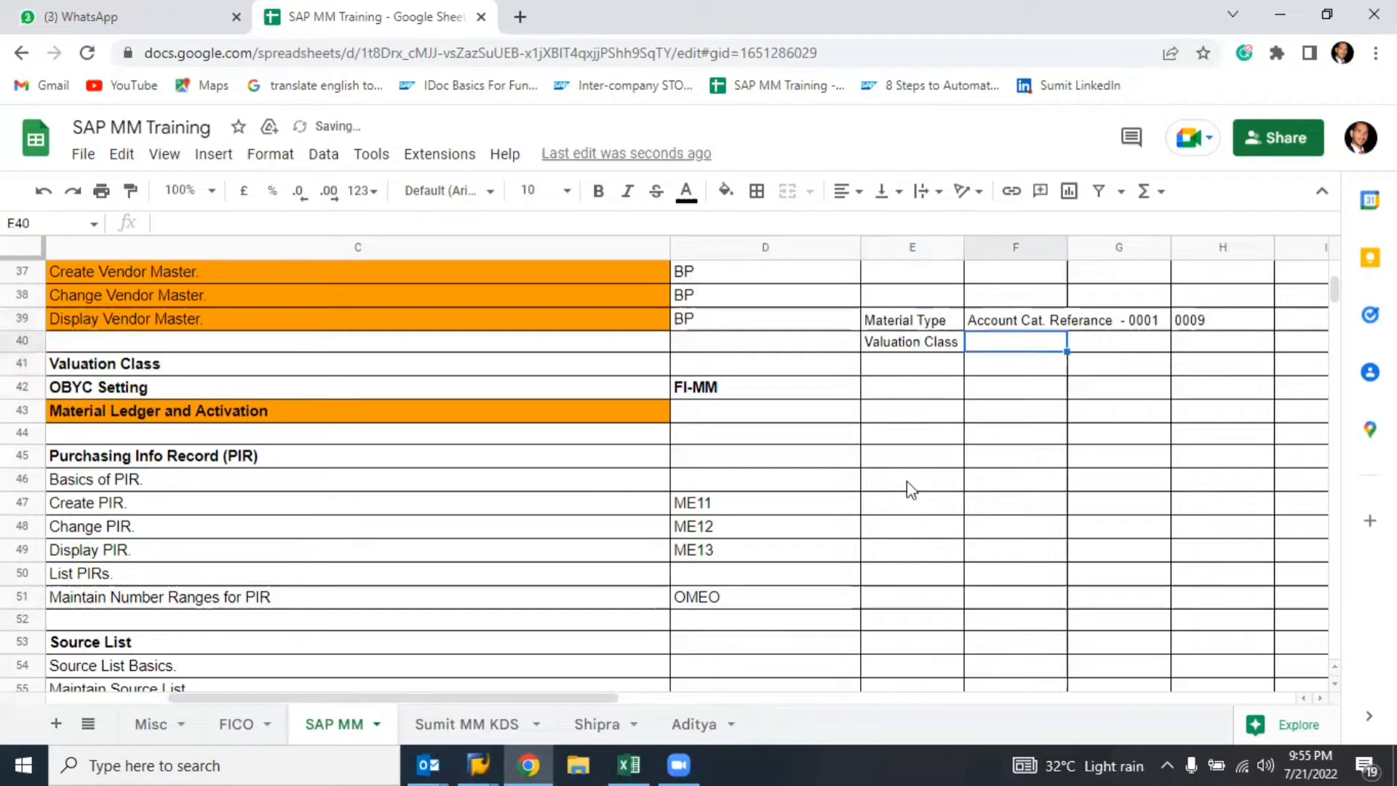
text(Account Cat. Referance  - 0001)
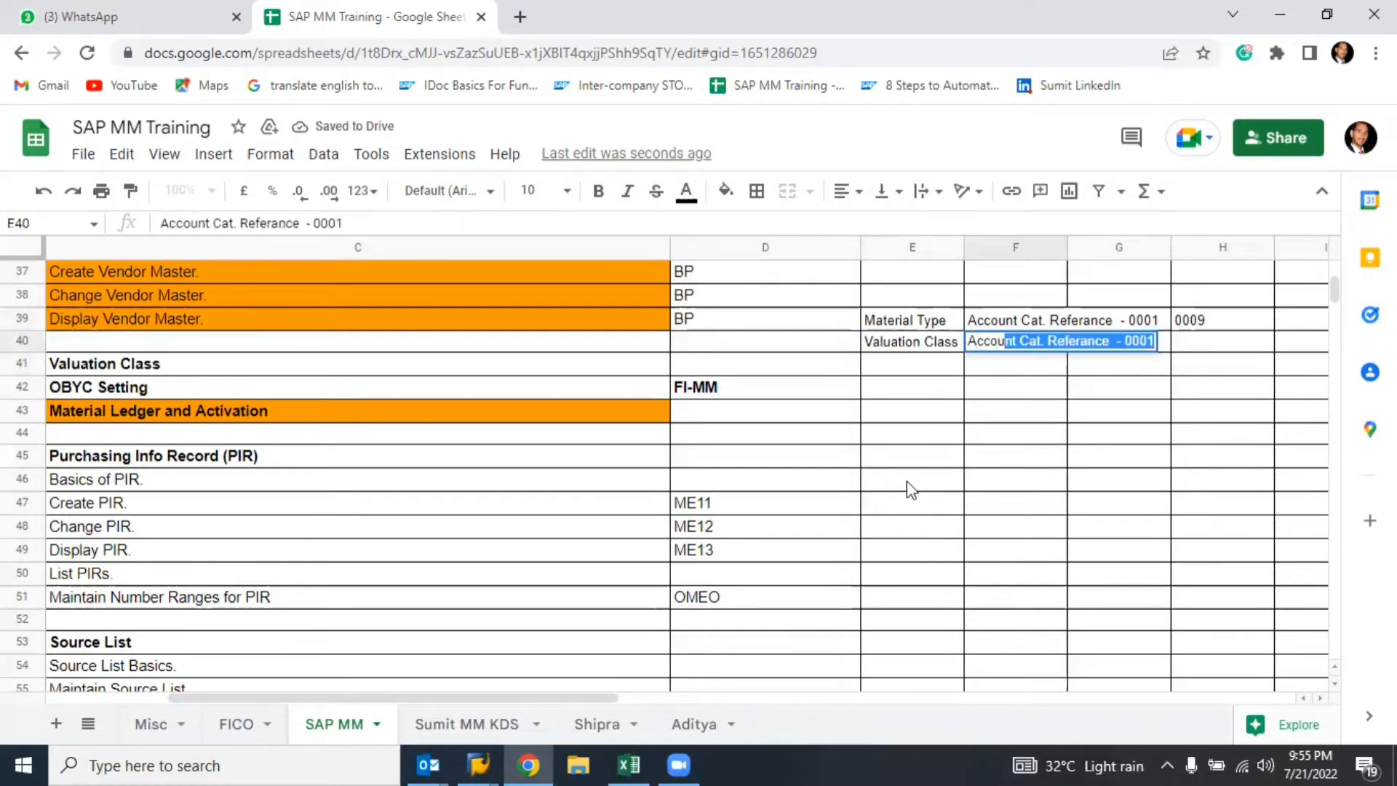
key(Return)
key(Up)
key(Left)
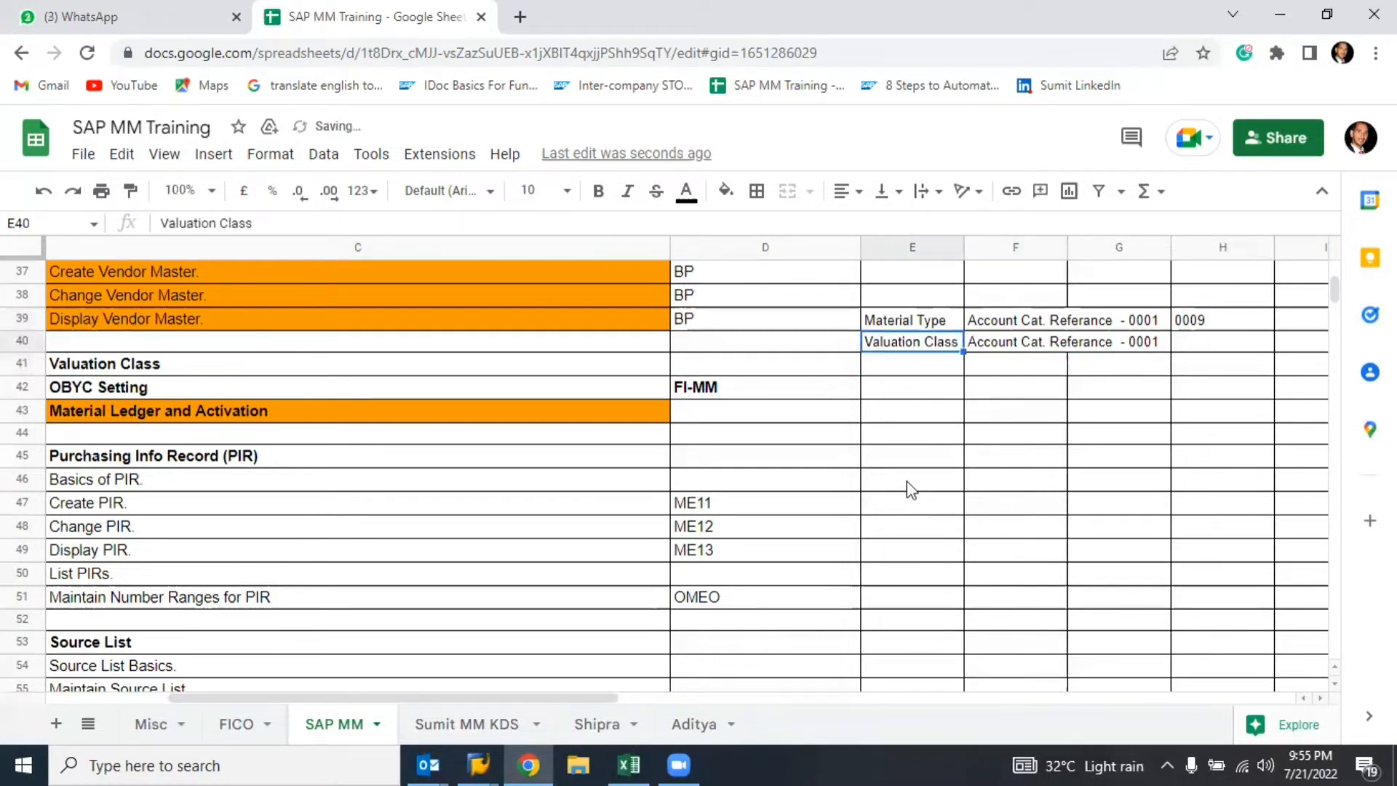
- Enter "Material master Create - Valuation class -" in cell E42, beside the OBYC Setting row
key(Up)
key(Down)
key(Down)
key(Down)
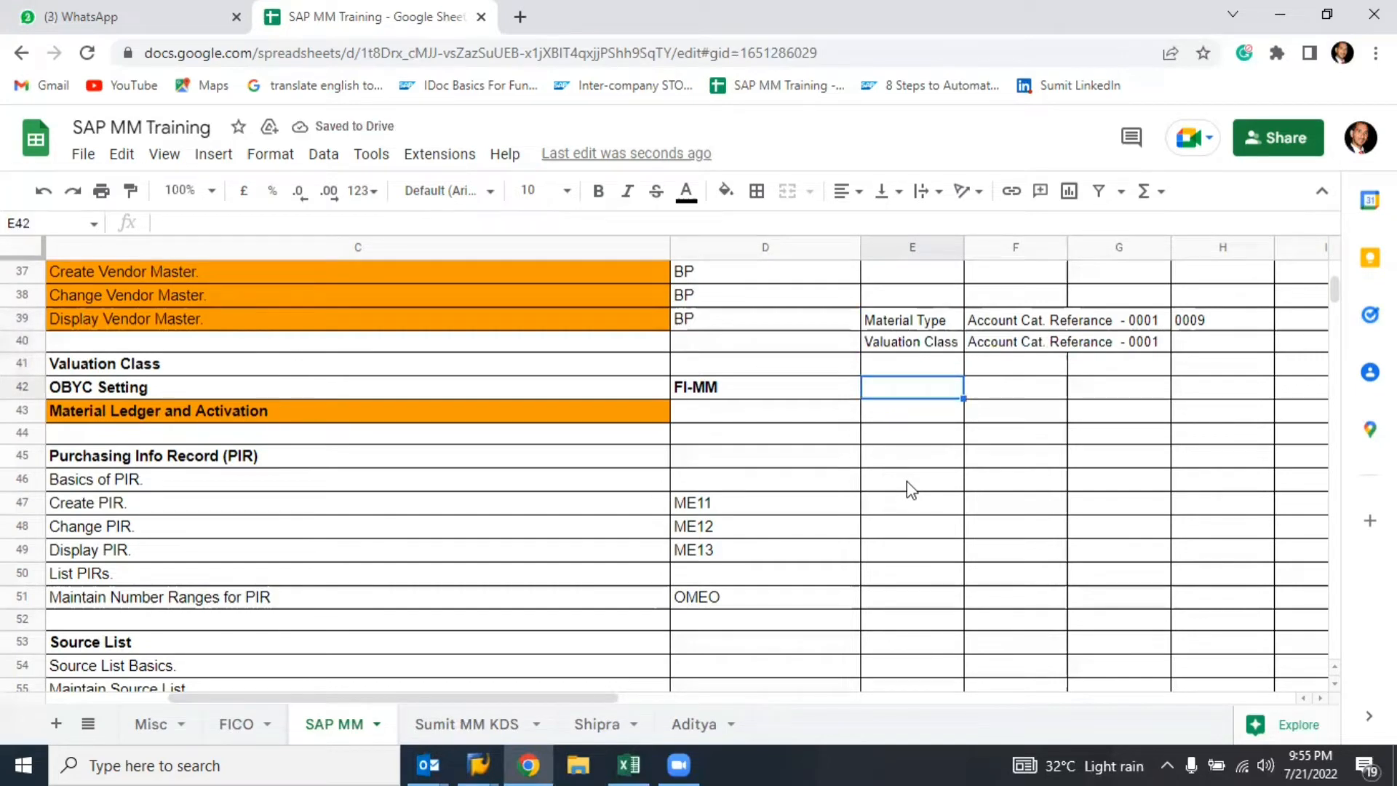
text(Ma)
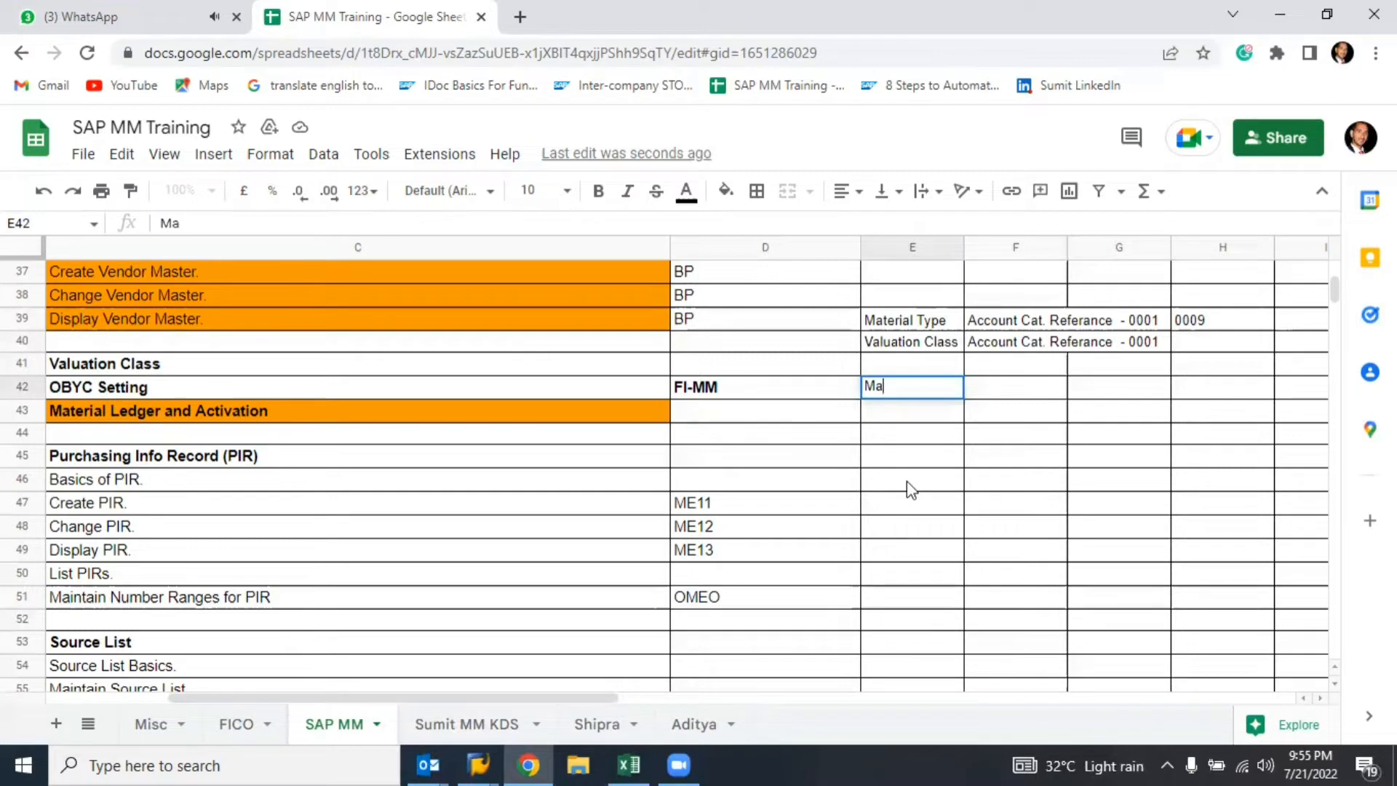
text(terial master)
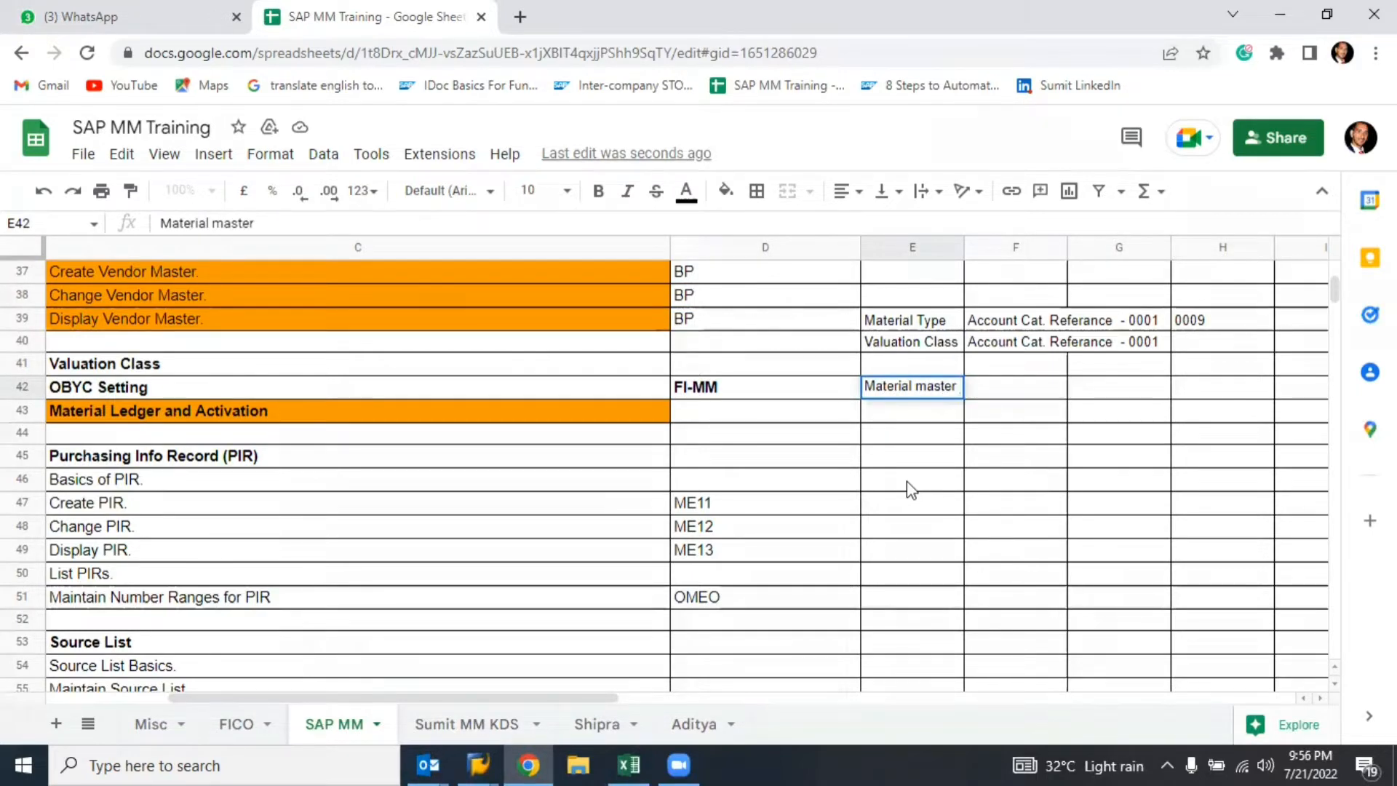
text( Create)
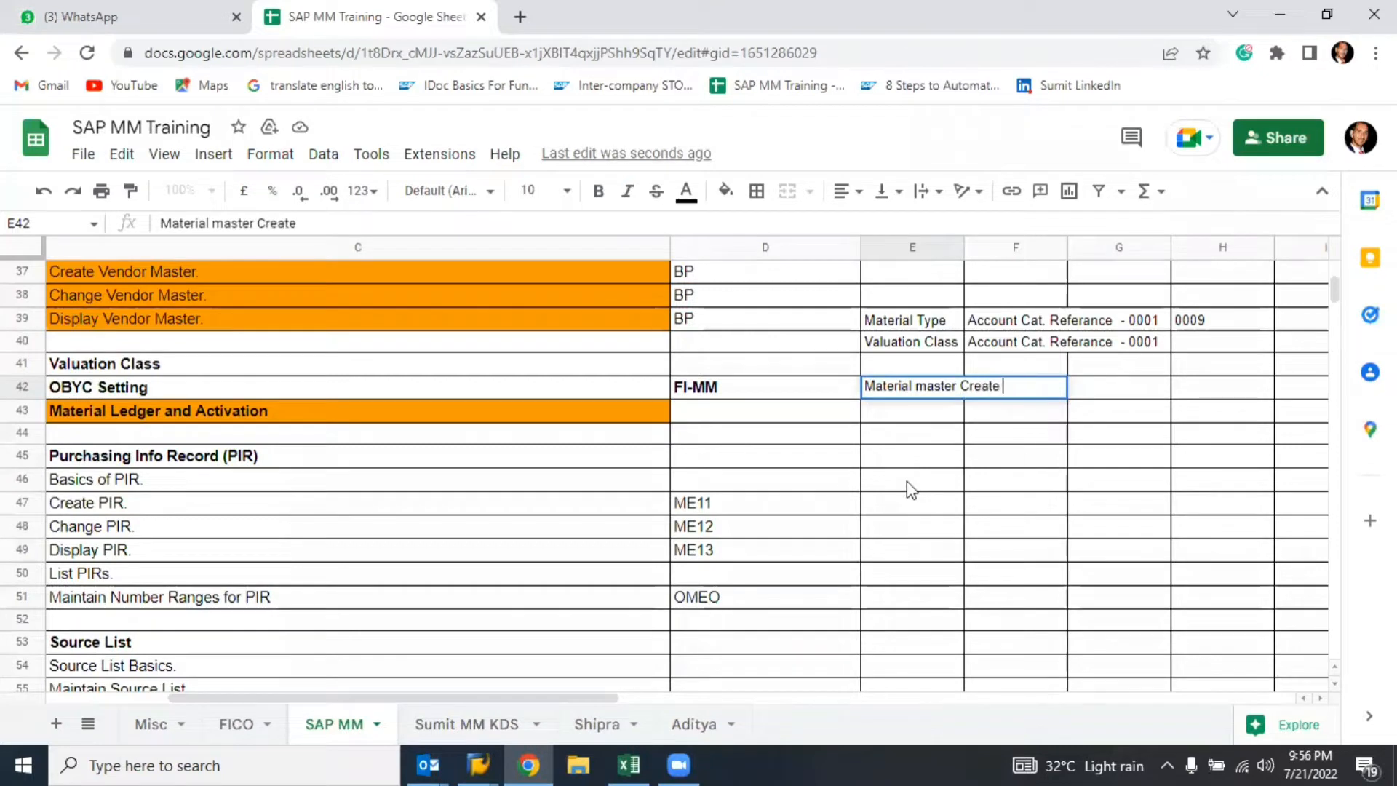
text( -  Valu)
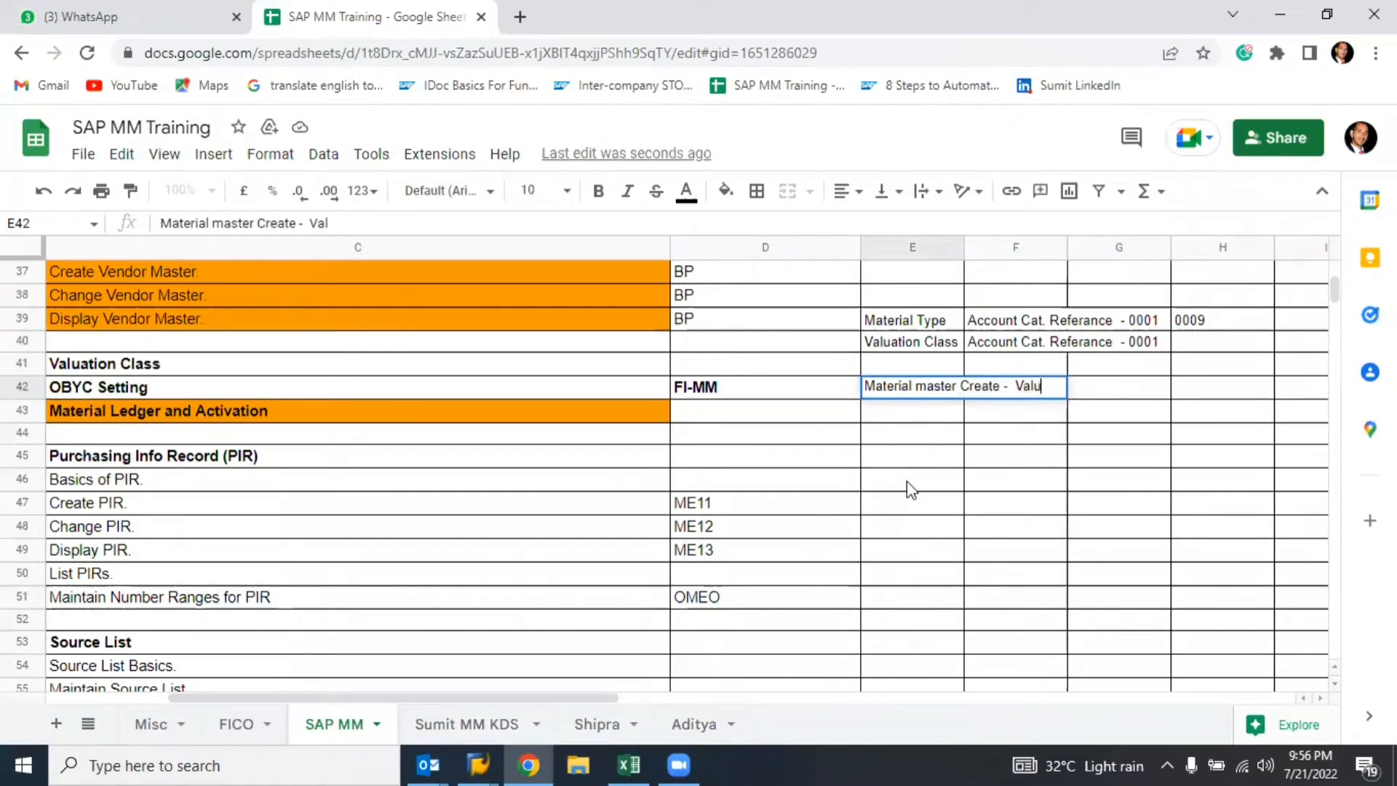
text(ation)
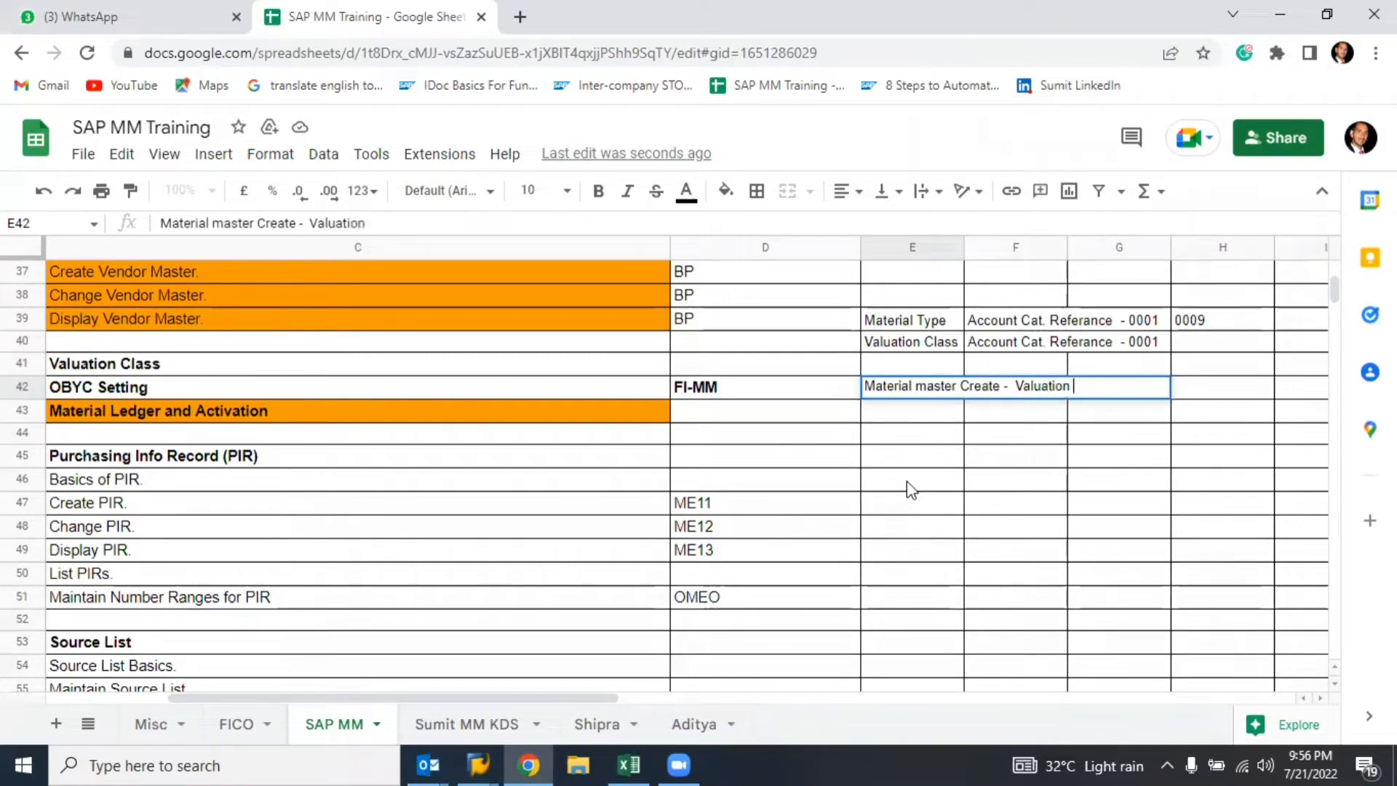
text( class -)
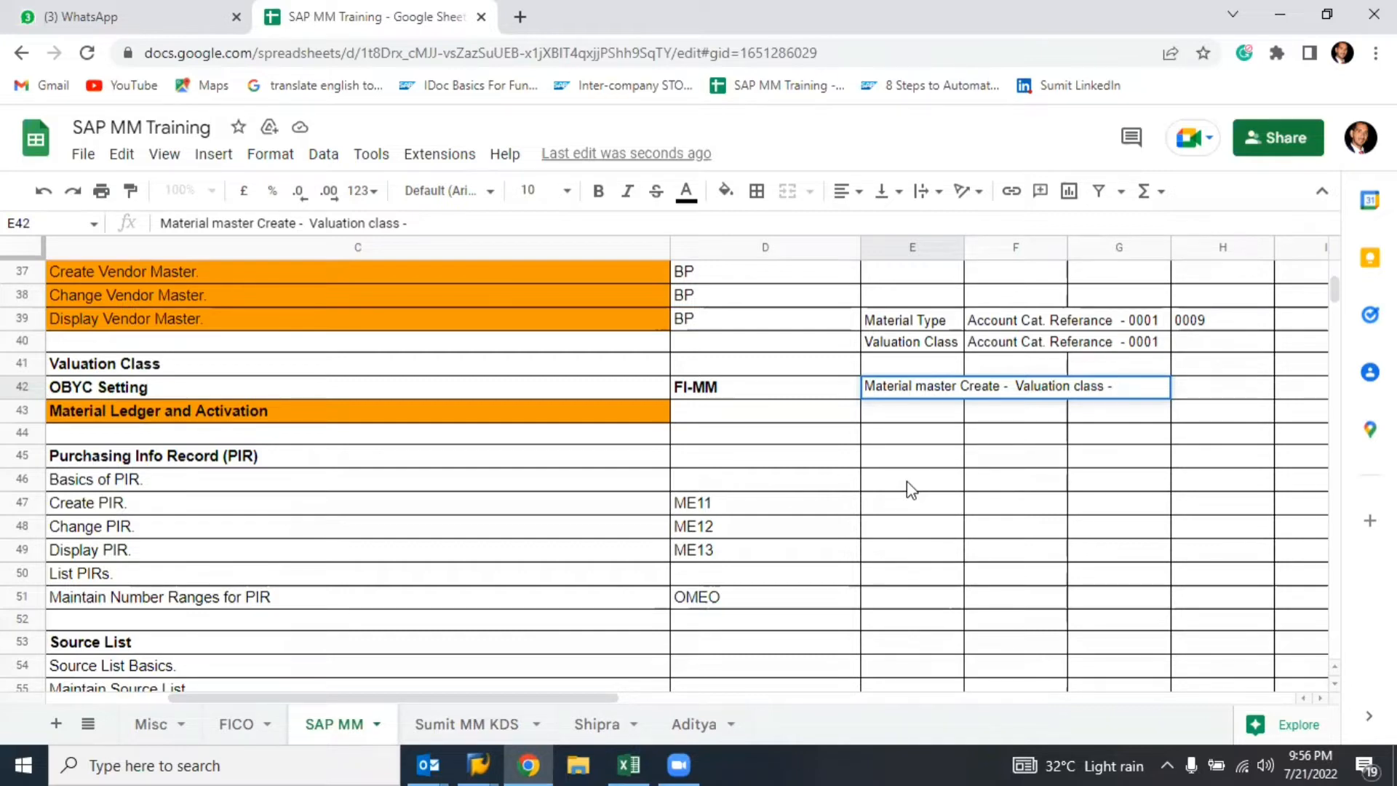
key(Return)
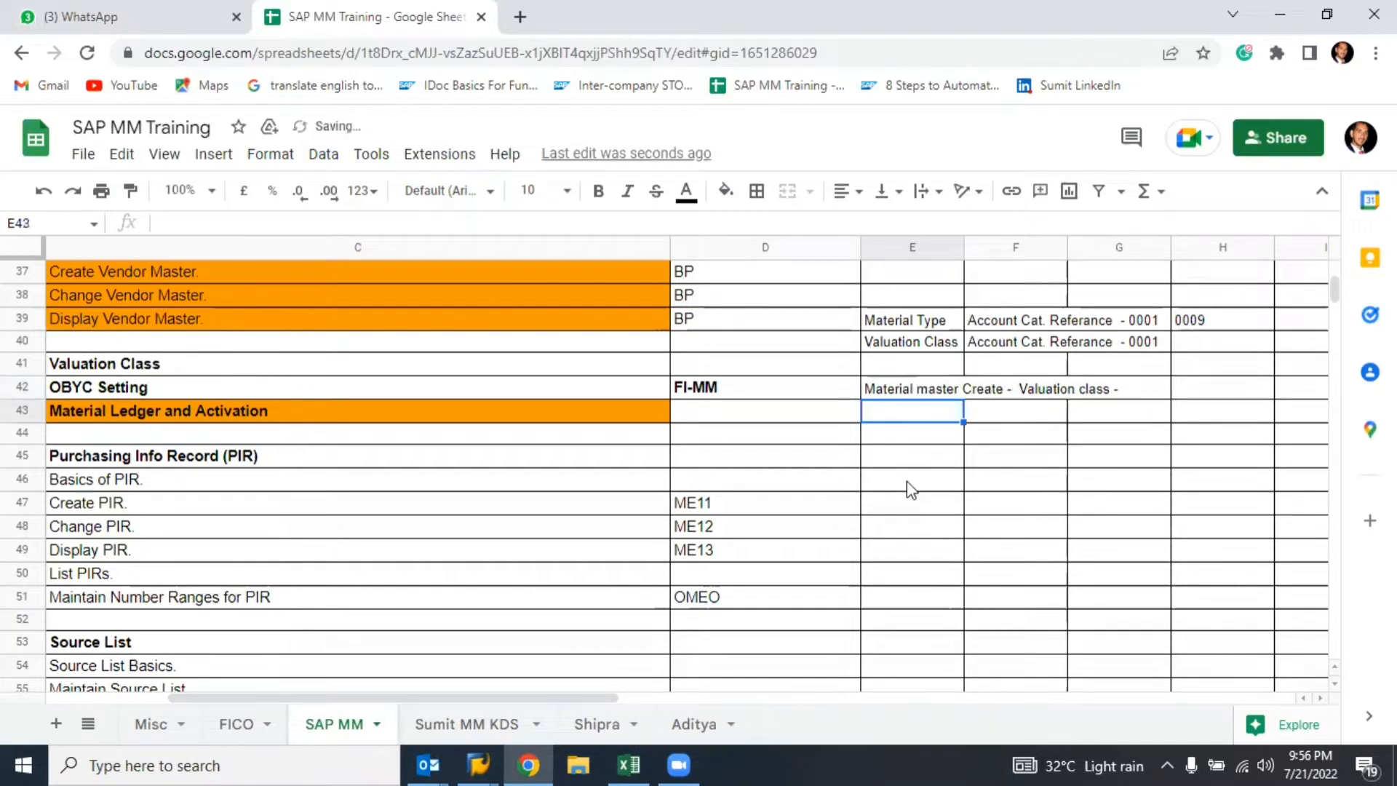
- Enter "OBYC -" in cell E44, two rows below the material master note
key(Up)
key(Down)
key(Down)
key(Left)
key(Left)
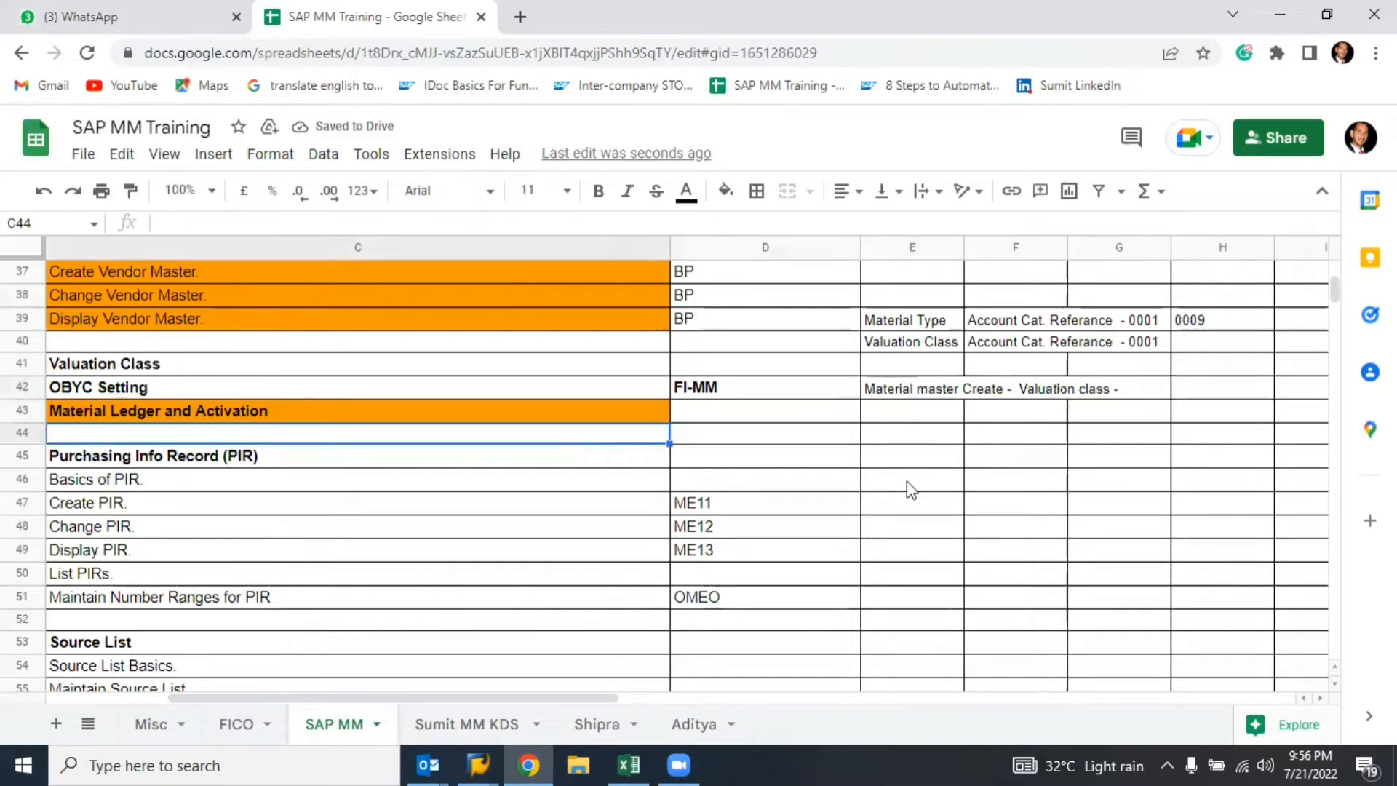
key(Right)
key(Right)
key(Up)
key(Down)
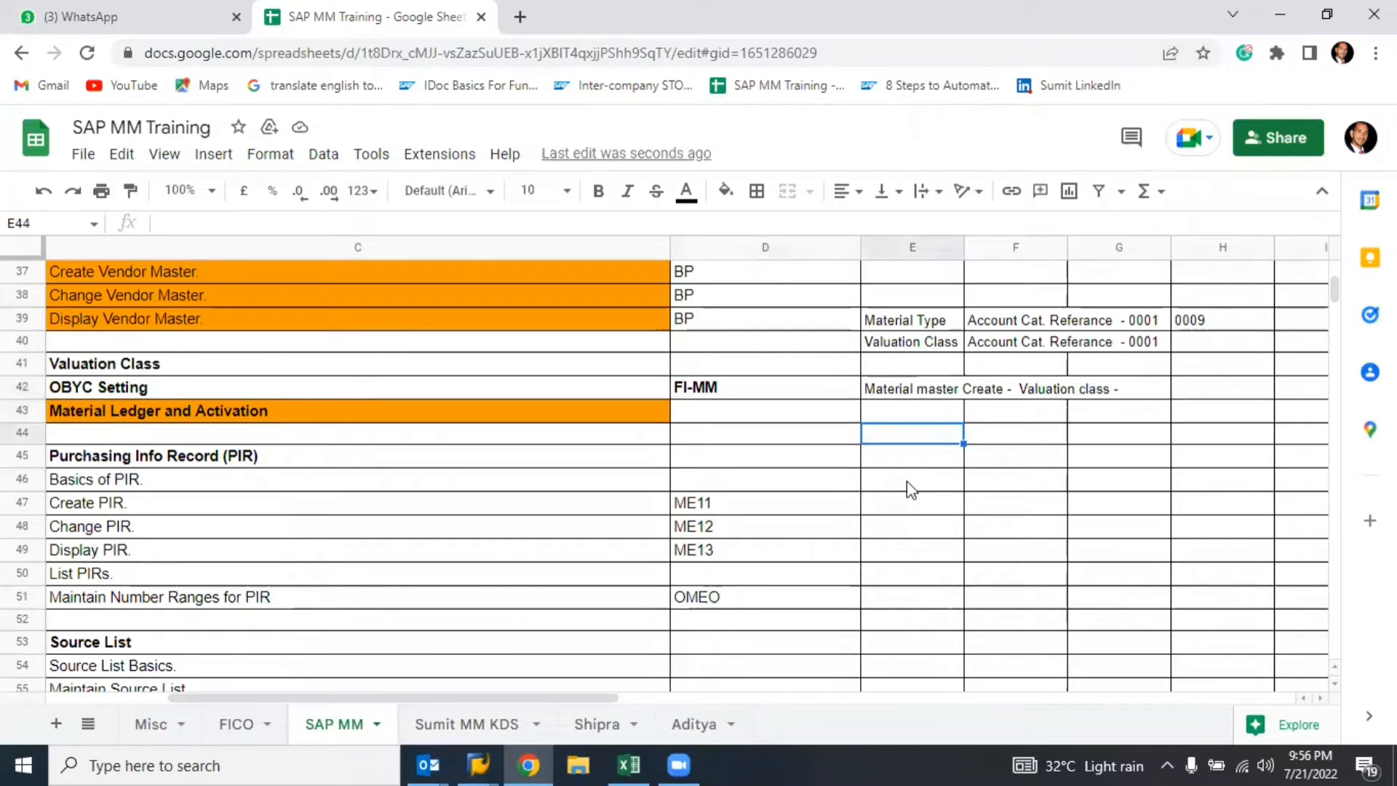
text(OBYC)
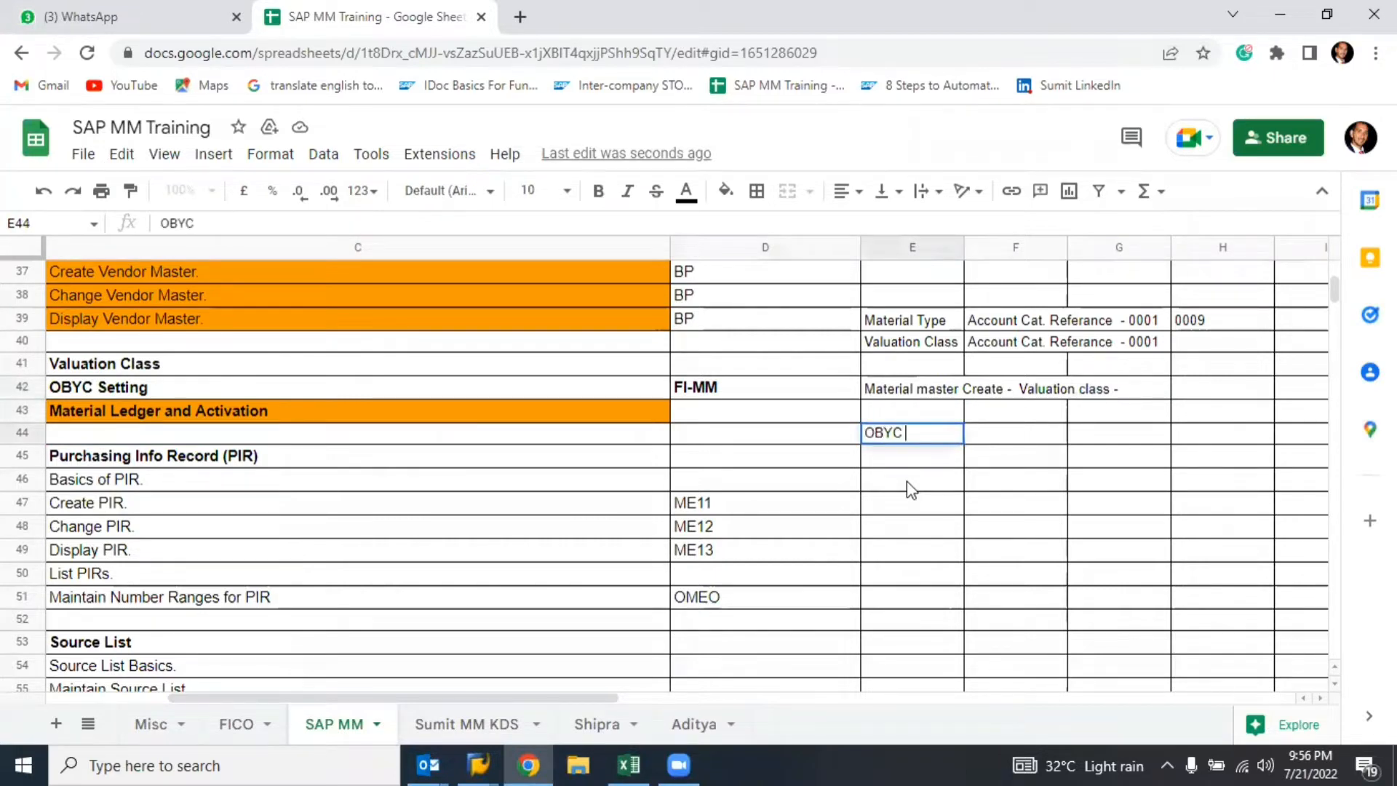
text( -)
key(Return)
key(Up)
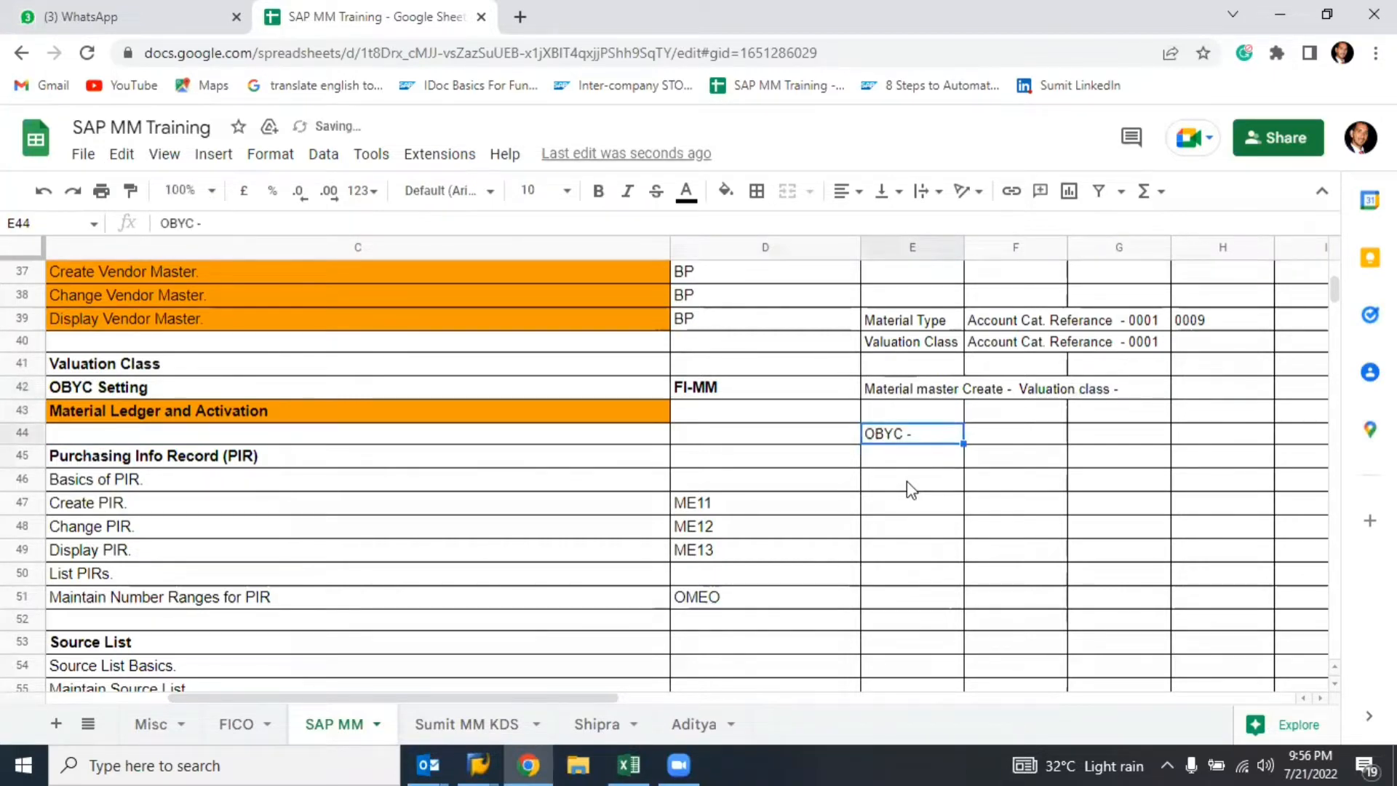
- Enter "GL & Valuation class" in cell F44 beside the OBYC label, and select the notes in E39:G44
key(Right)
text(GL )
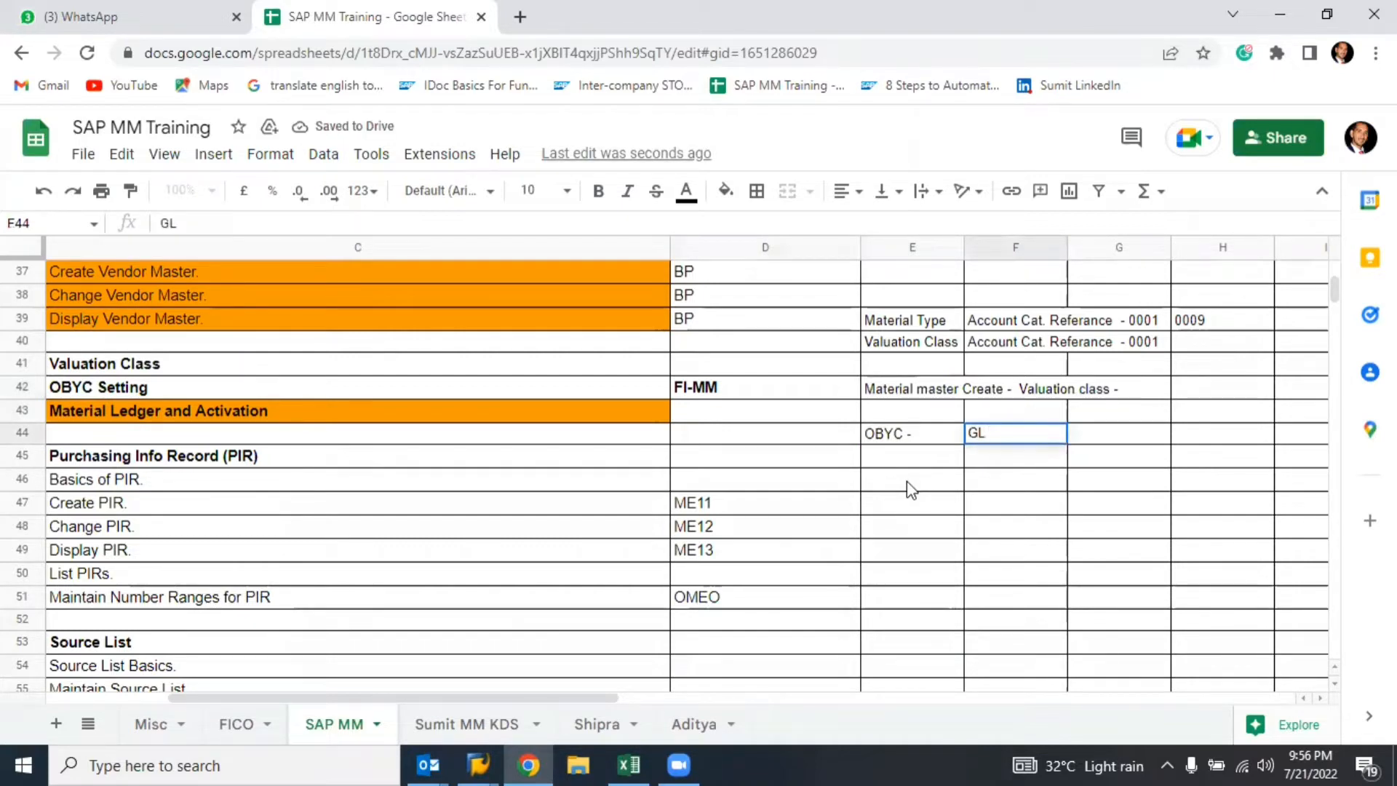
text(&)
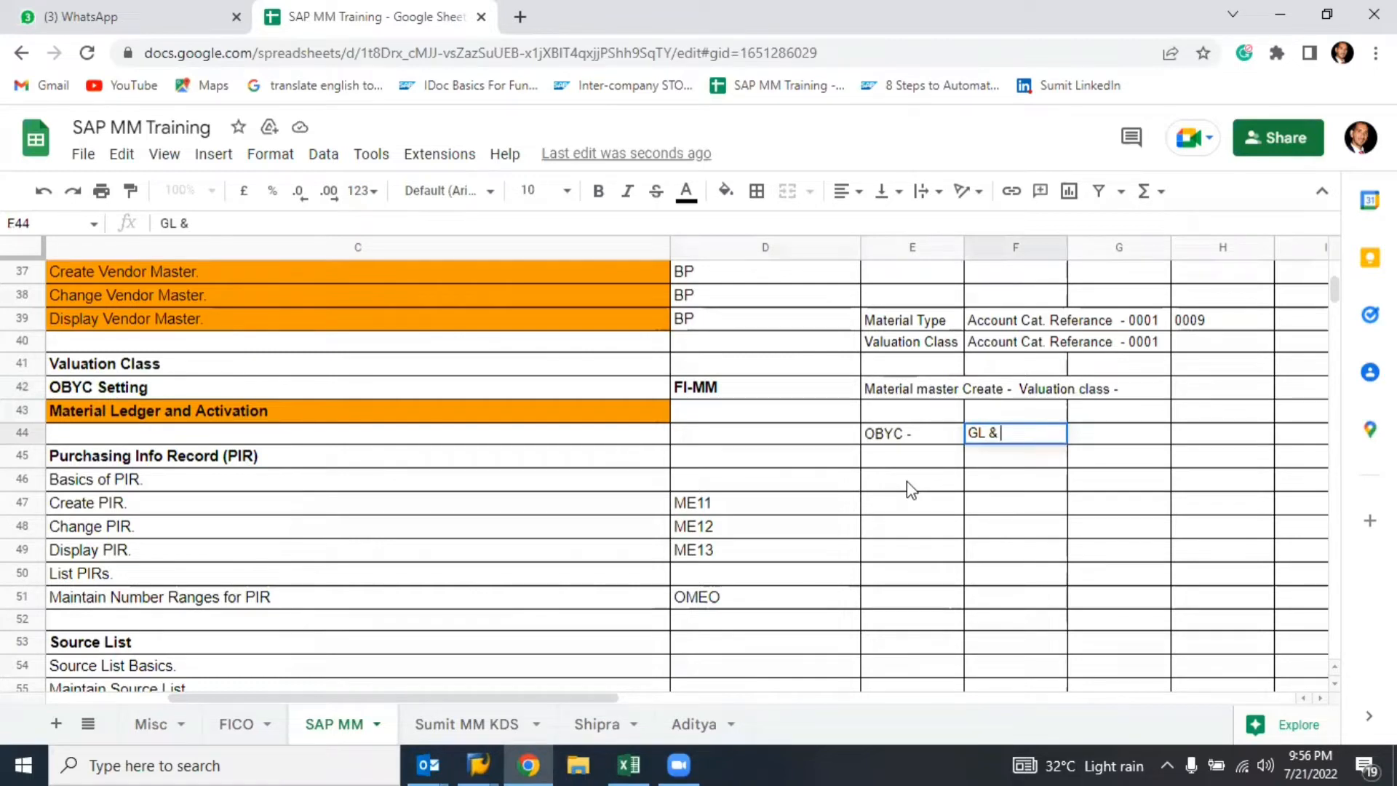
text( Valu)
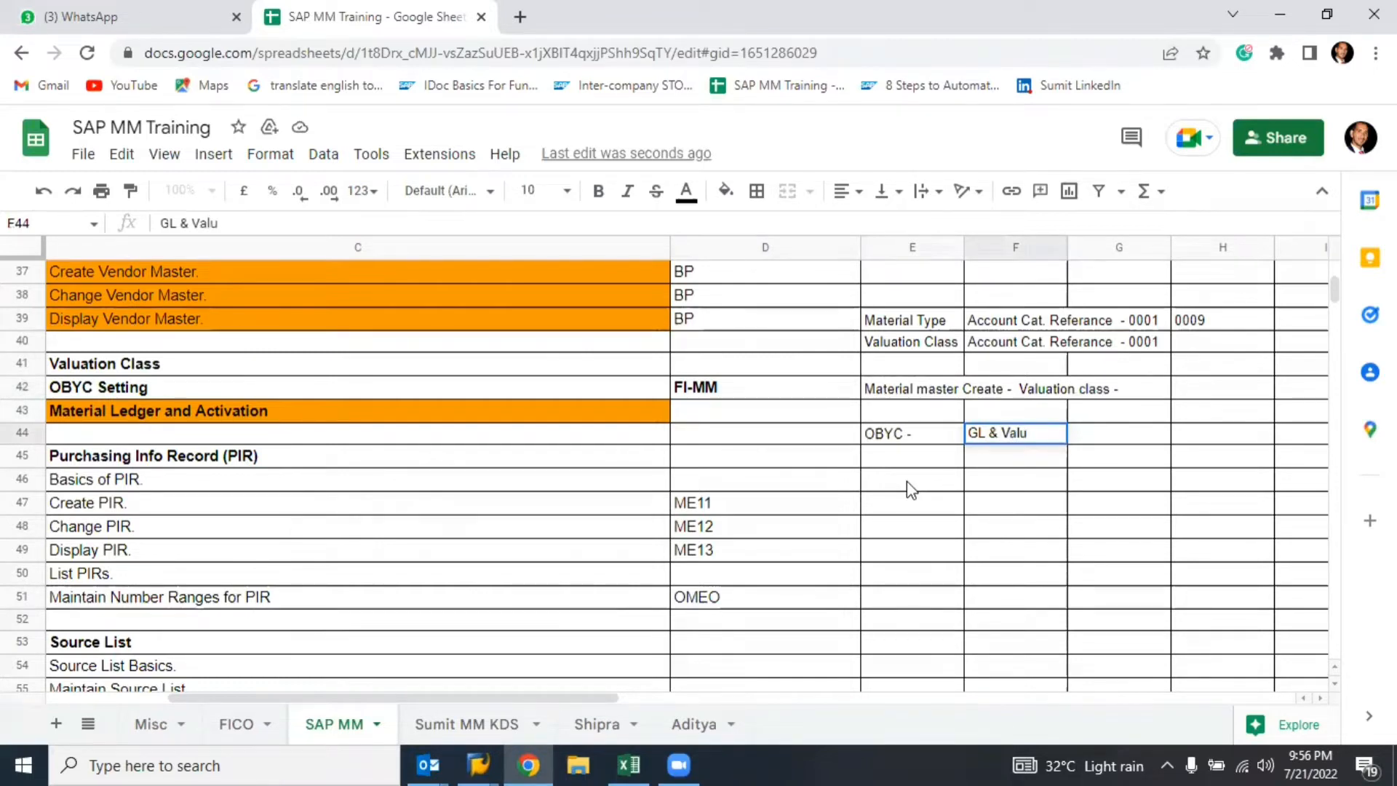
text(ation class)
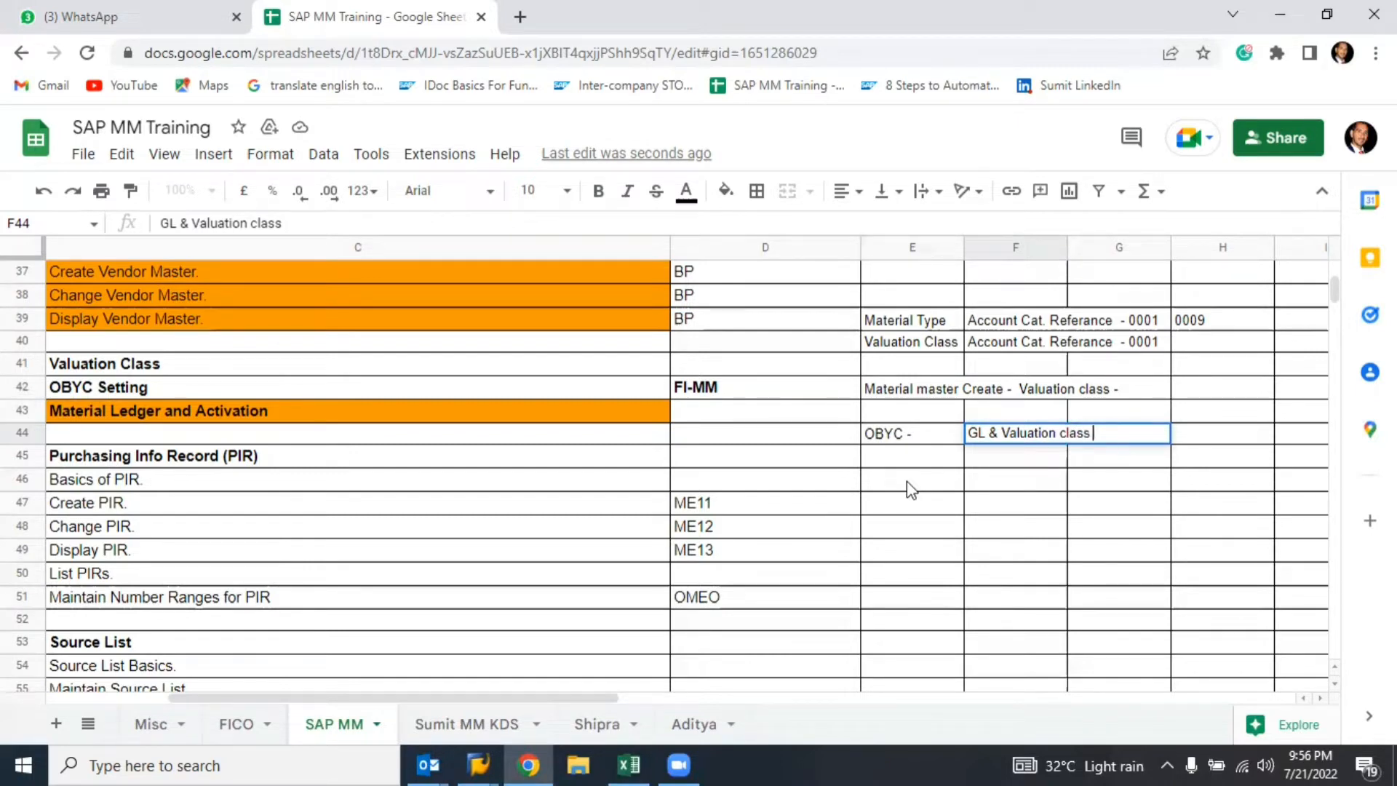
key(Return)
key(Up)
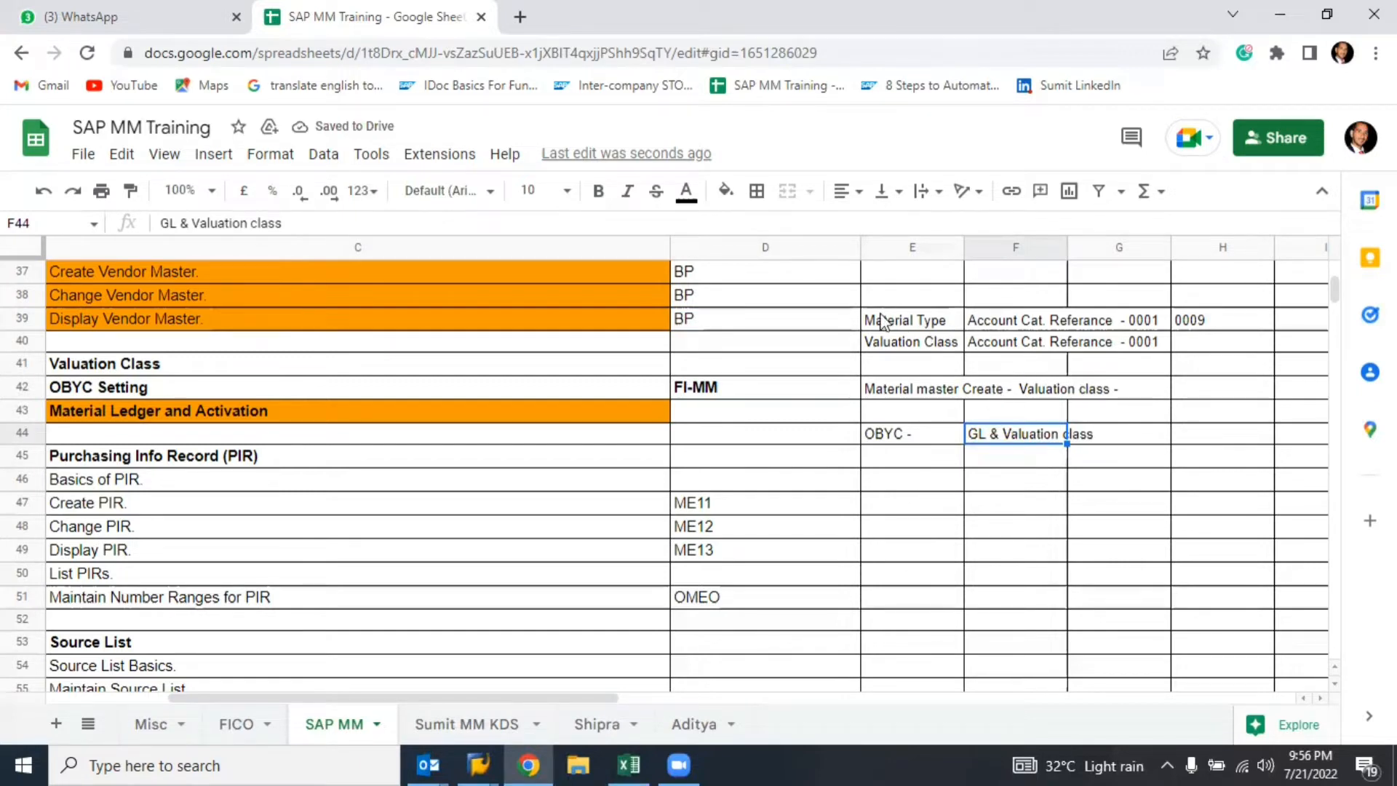
drag(882, 320, 1118, 440)
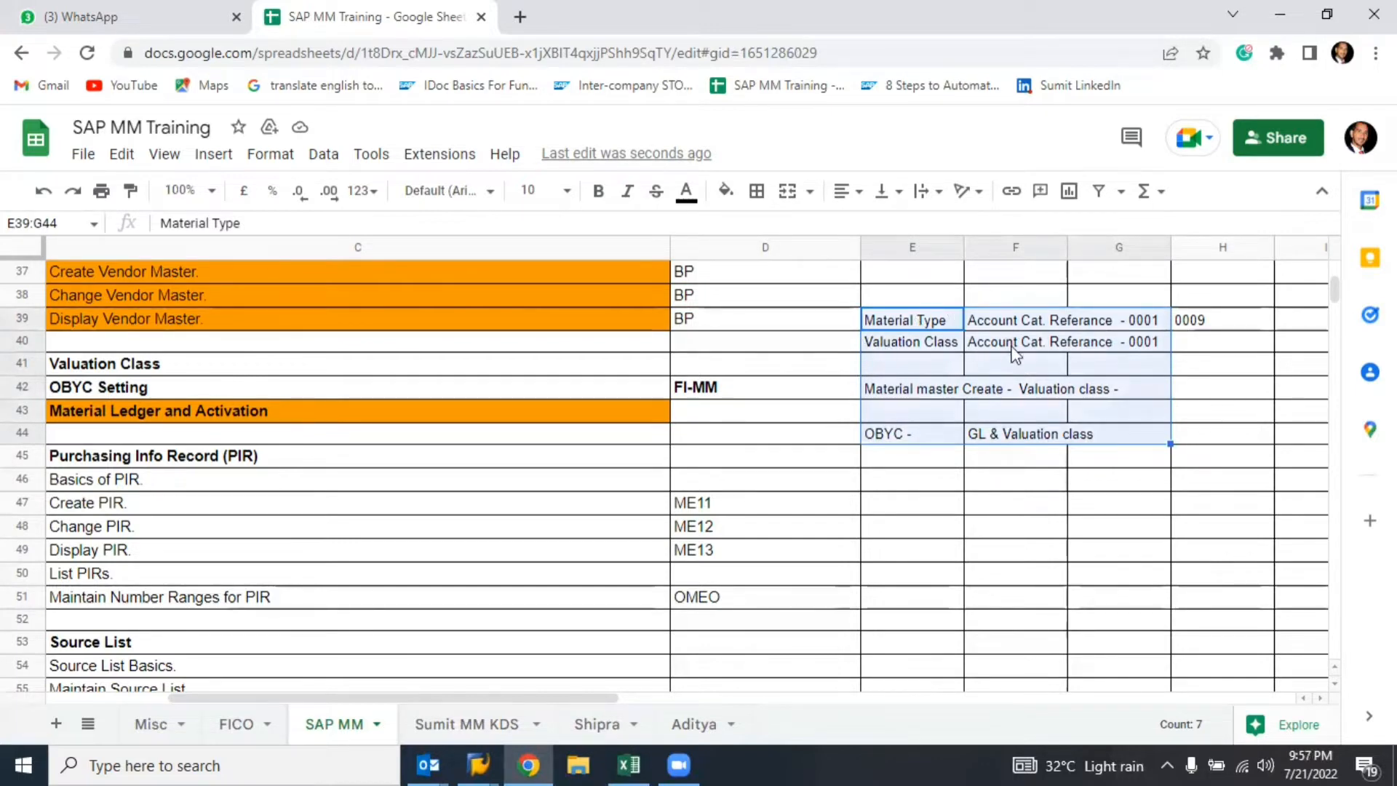
- Switch to the SAP Easy Access window and open the material types overview with transaction OMS2
mouse_move(496, 749)
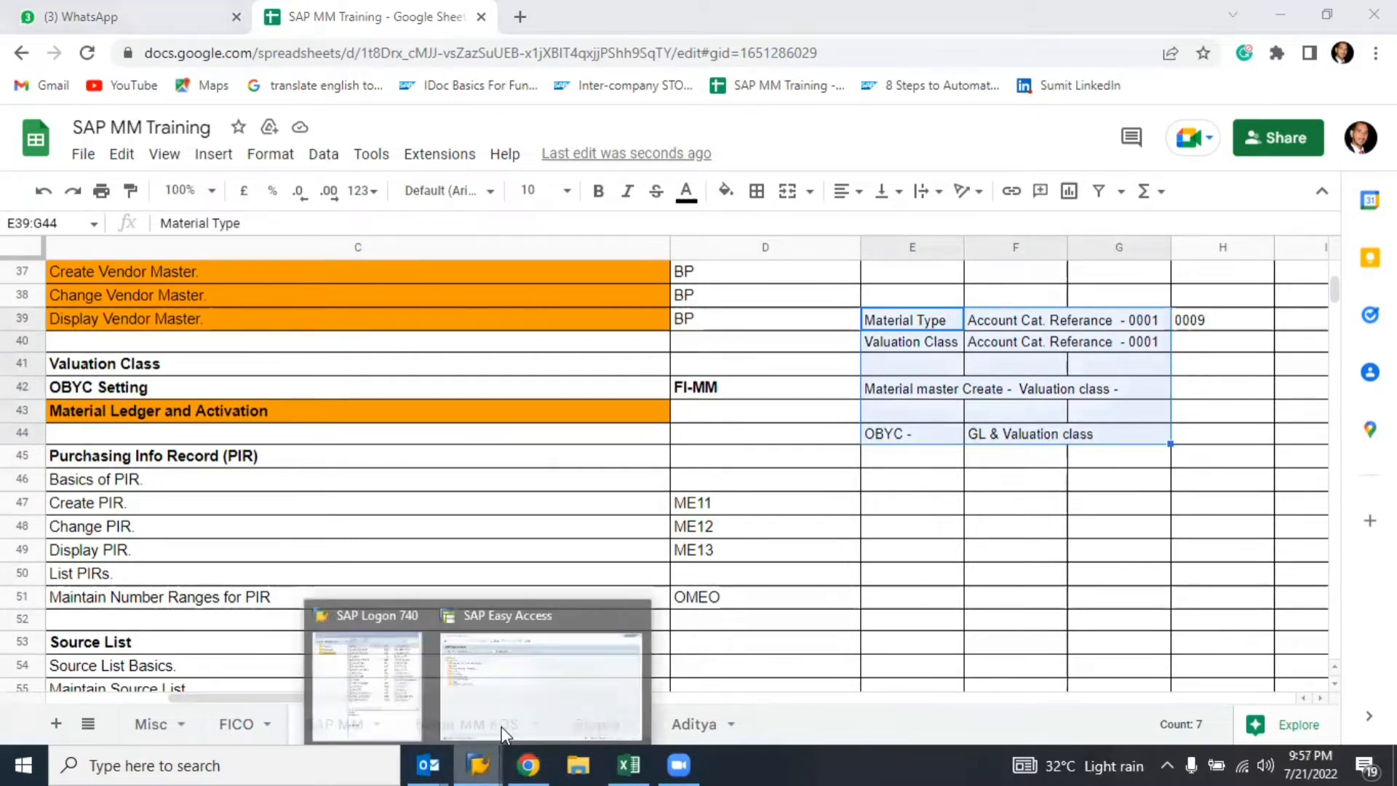
click(544, 700)
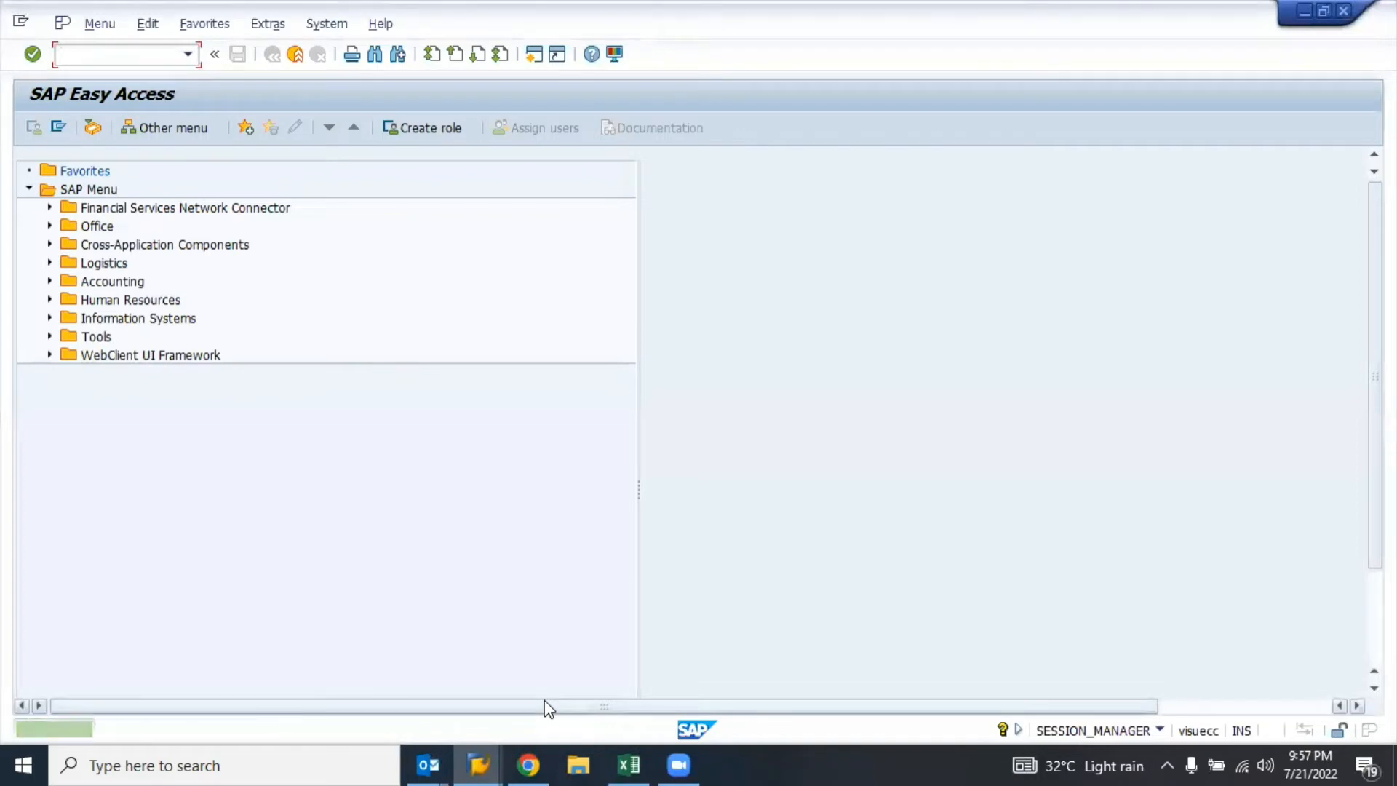
text(o)
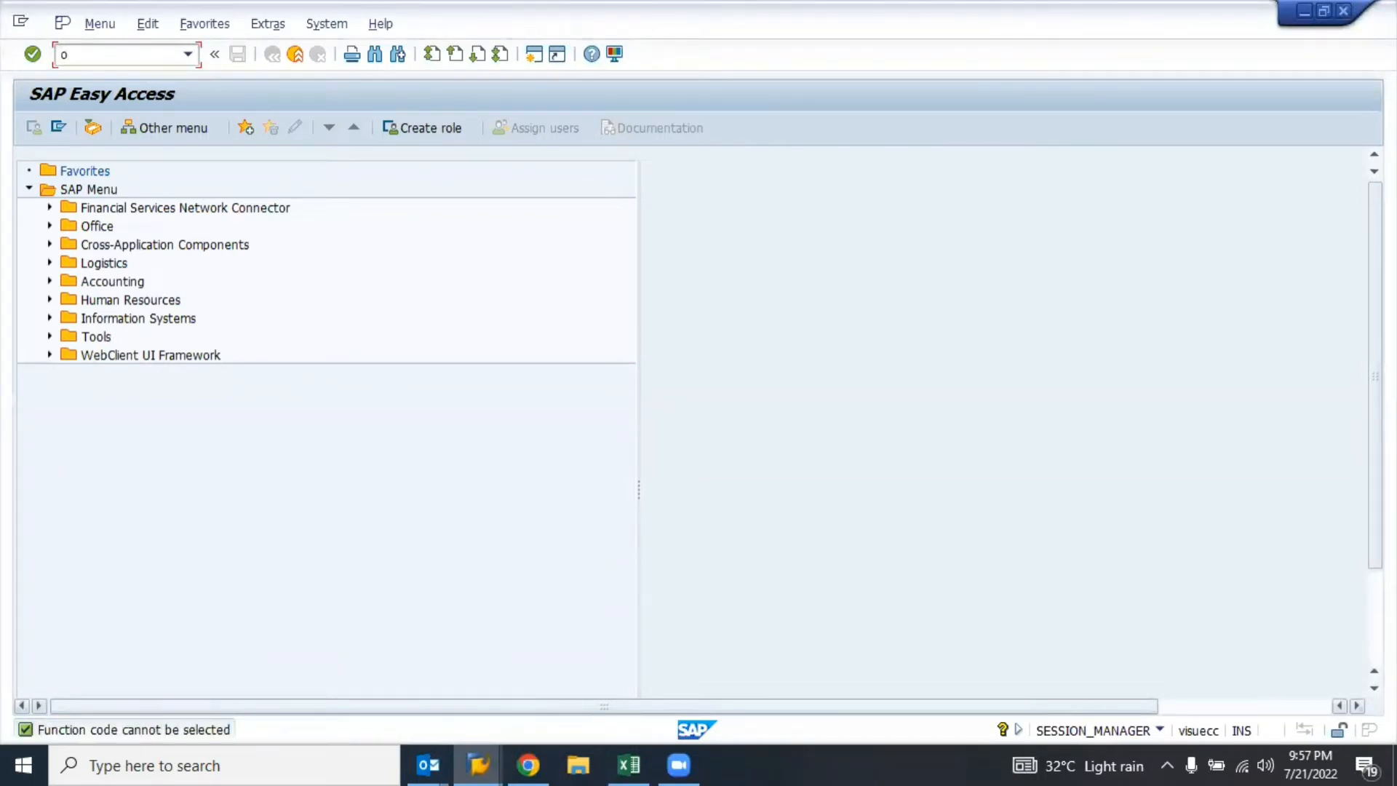
text(b52)
key(Return)
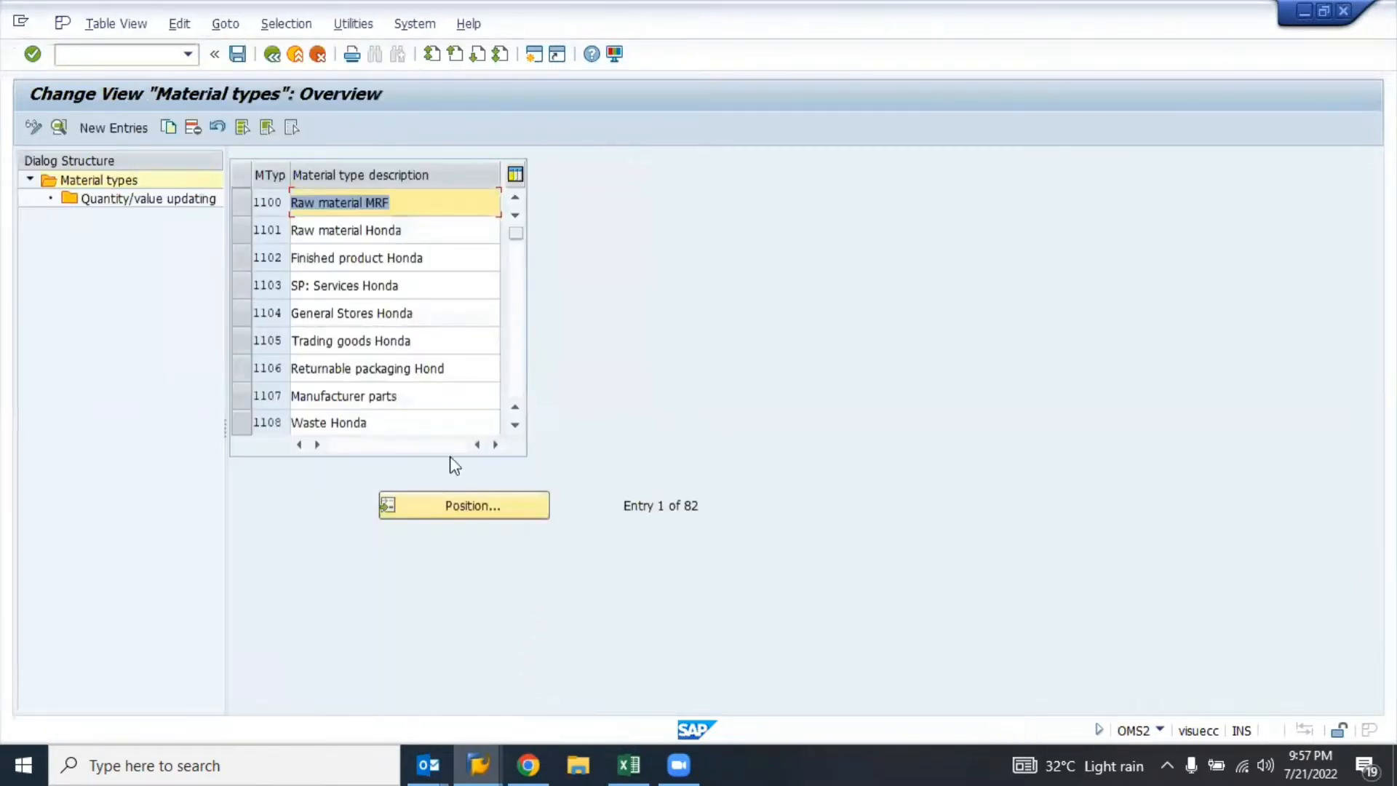
- Open the details of material type 1100, Raw material MRF, and check its account category reference under Valuation
click(276, 209)
double_click(276, 209)
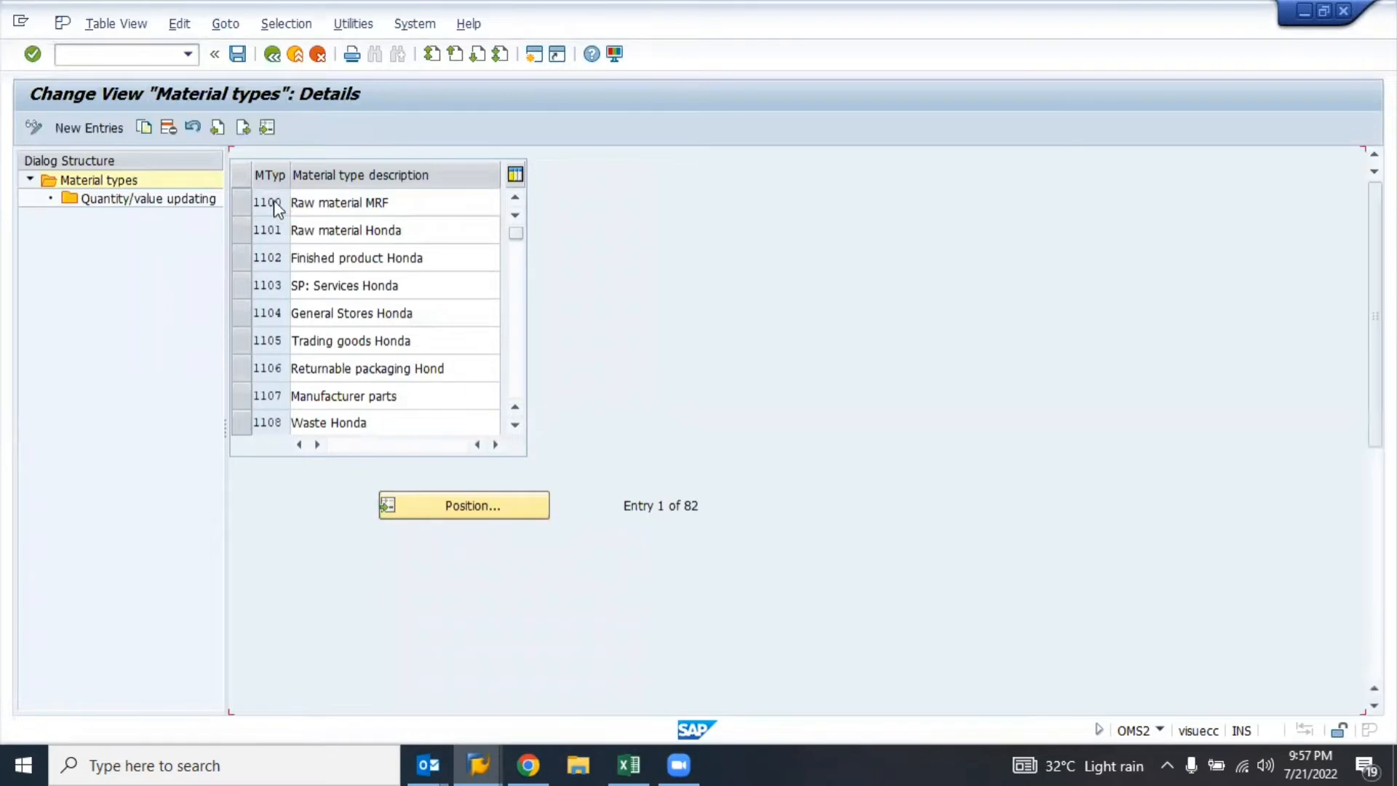
scroll(609, 595, down, 5)
scroll(610, 586, down, 1)
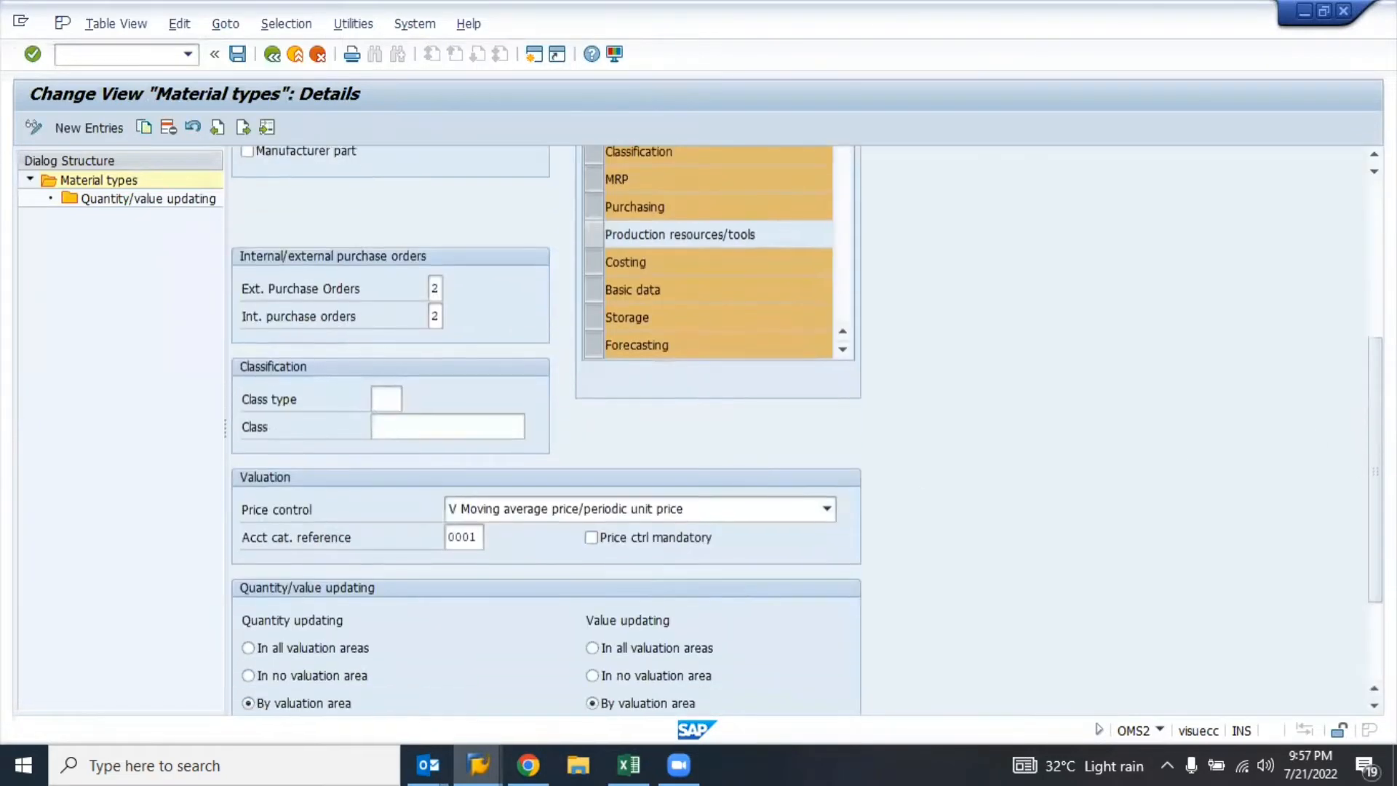
scroll(1310, 664, down, 3)
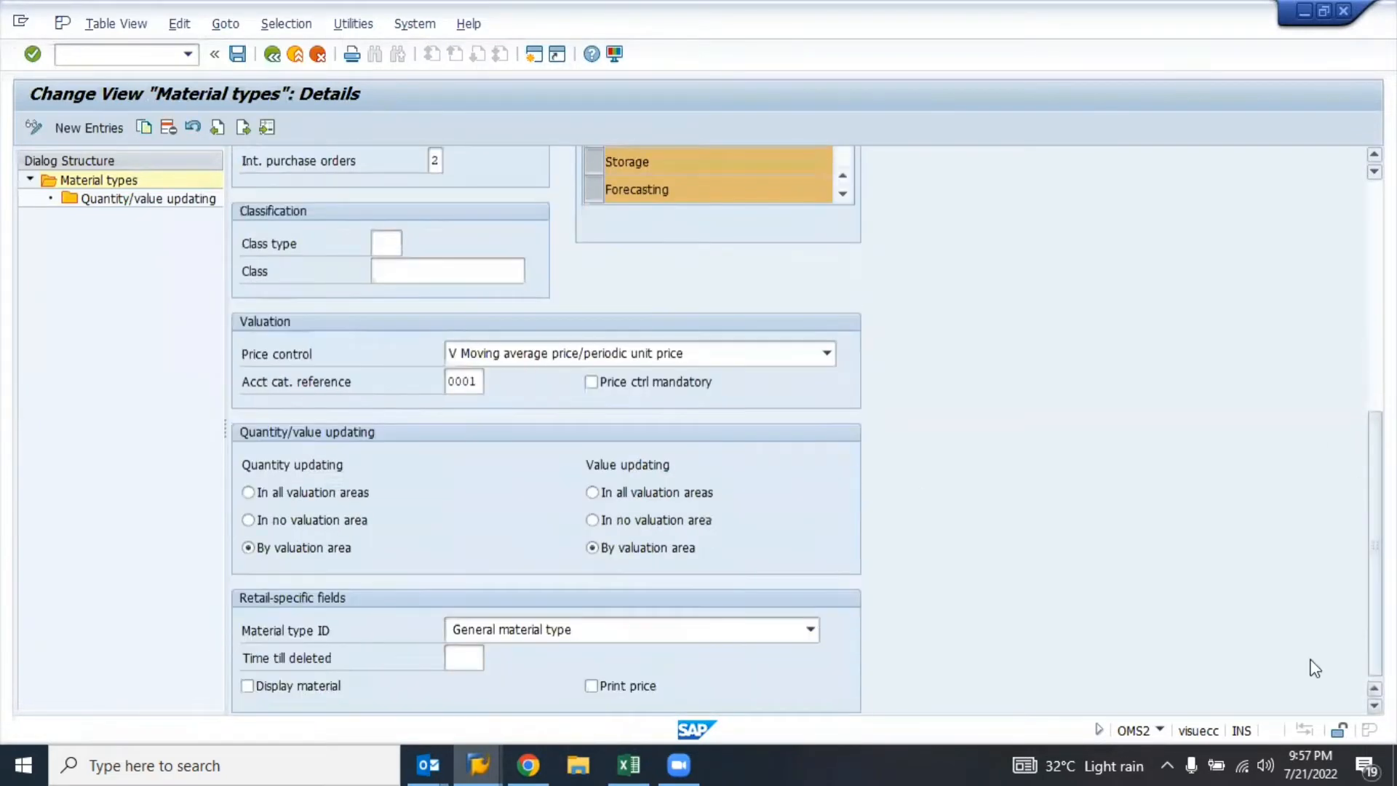
click(484, 381)
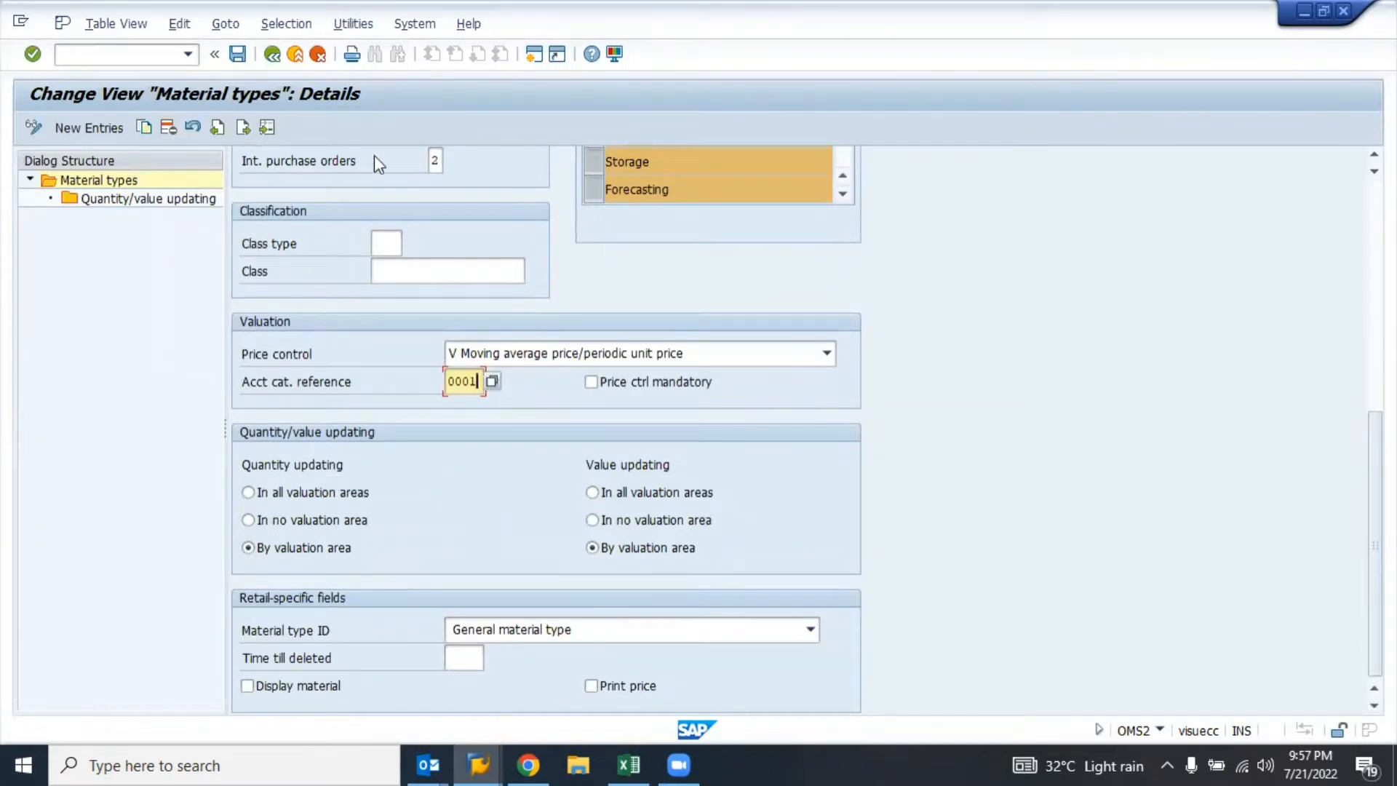
- Go forward through material types 1101 to 1103 and check the account category reference in their valuation data
click(243, 127)
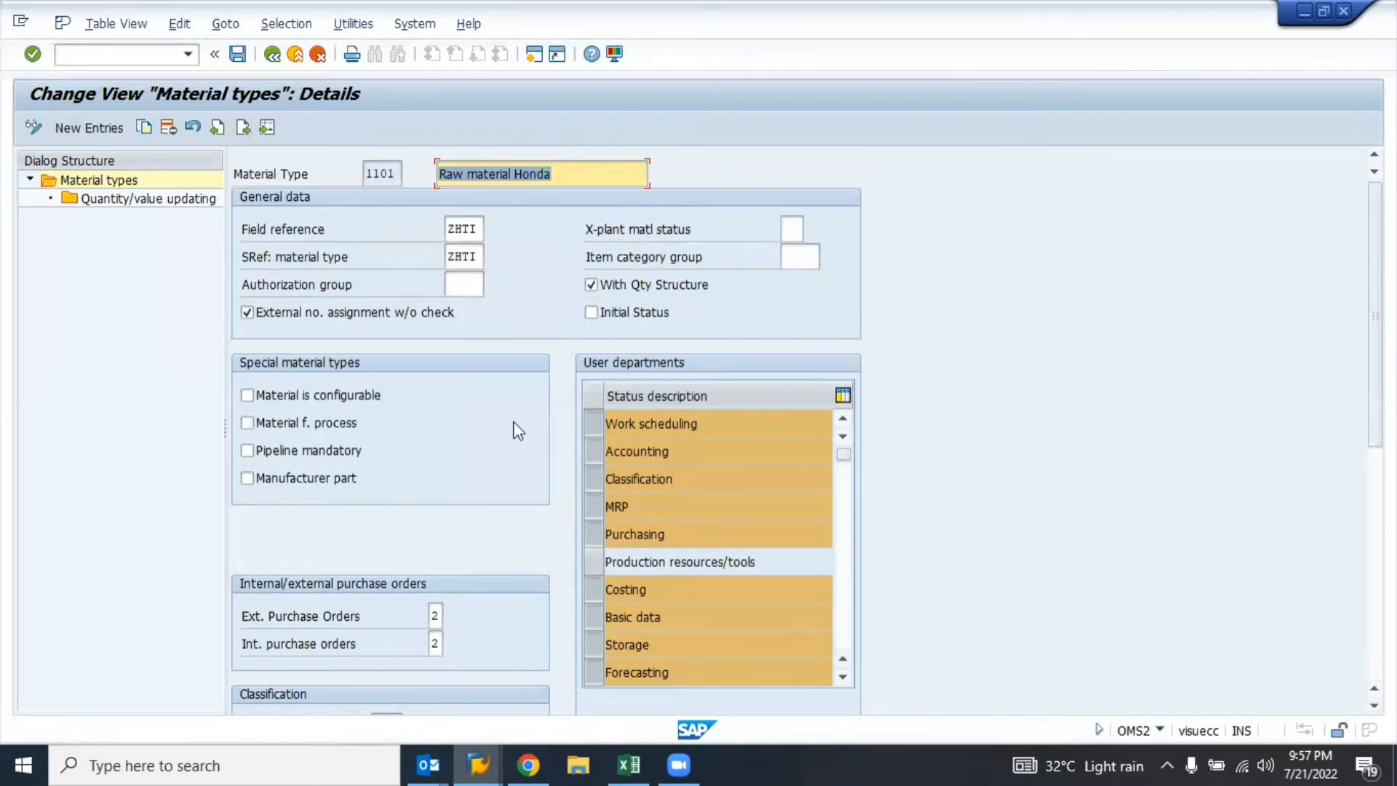
scroll(514, 430, down, 5)
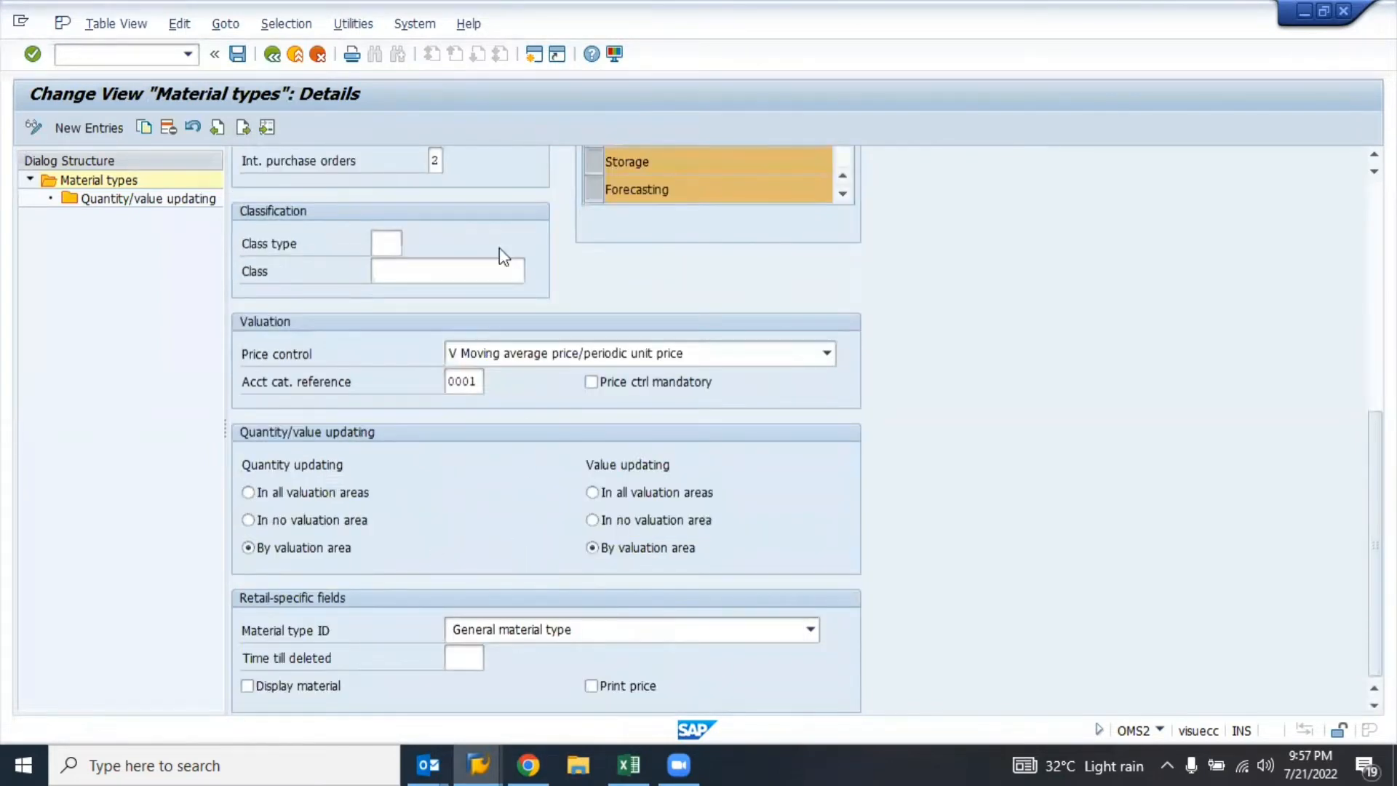
click(243, 127)
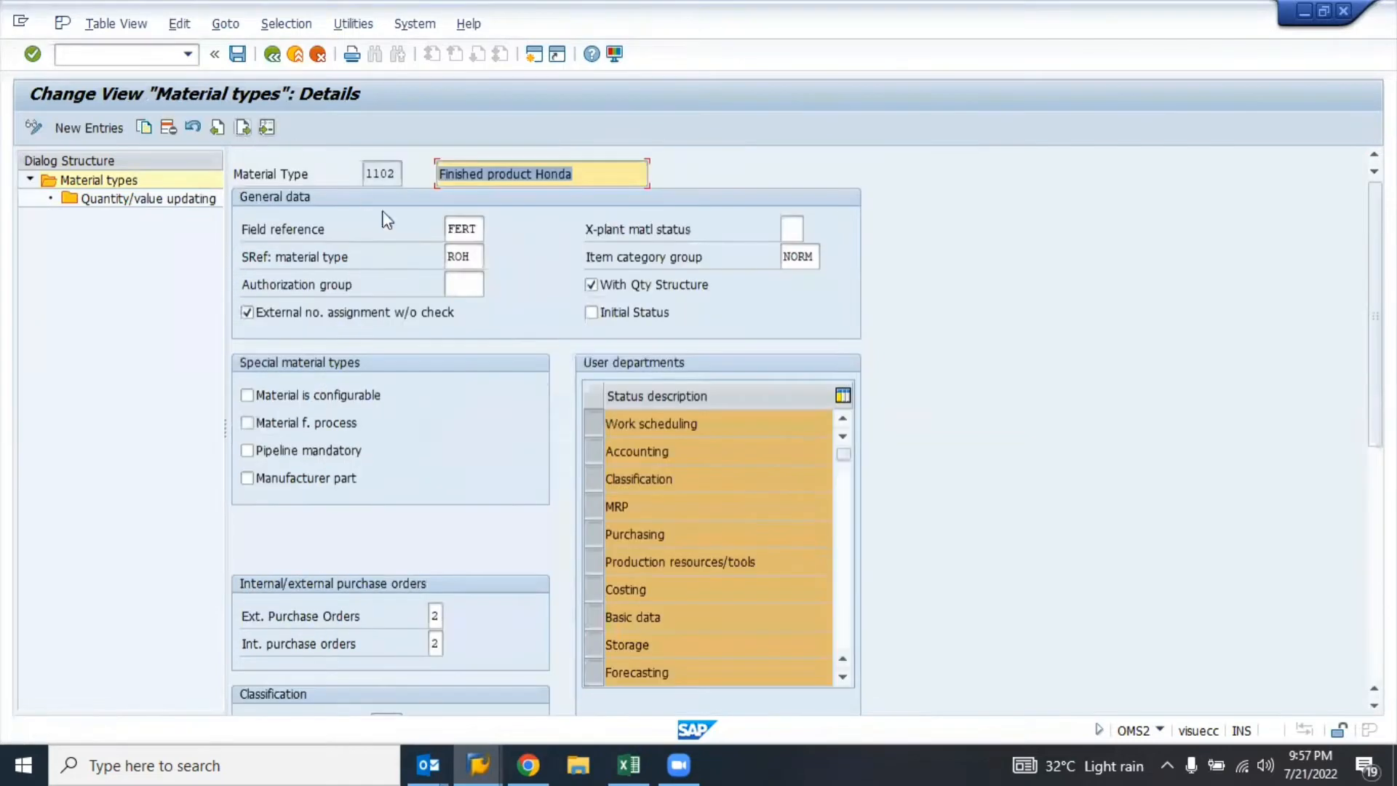
scroll(443, 431, down, 1)
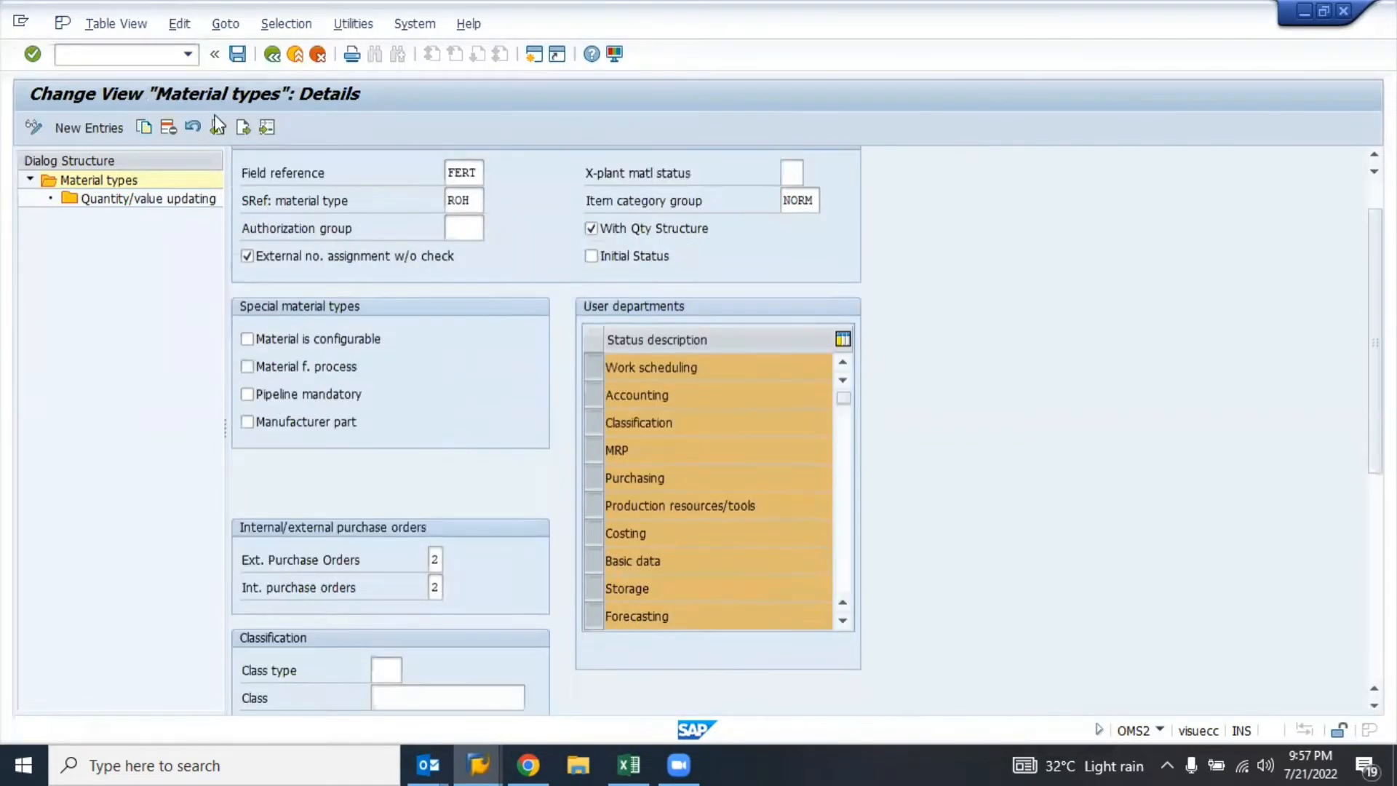
click(241, 129)
scroll(405, 429, down, 8)
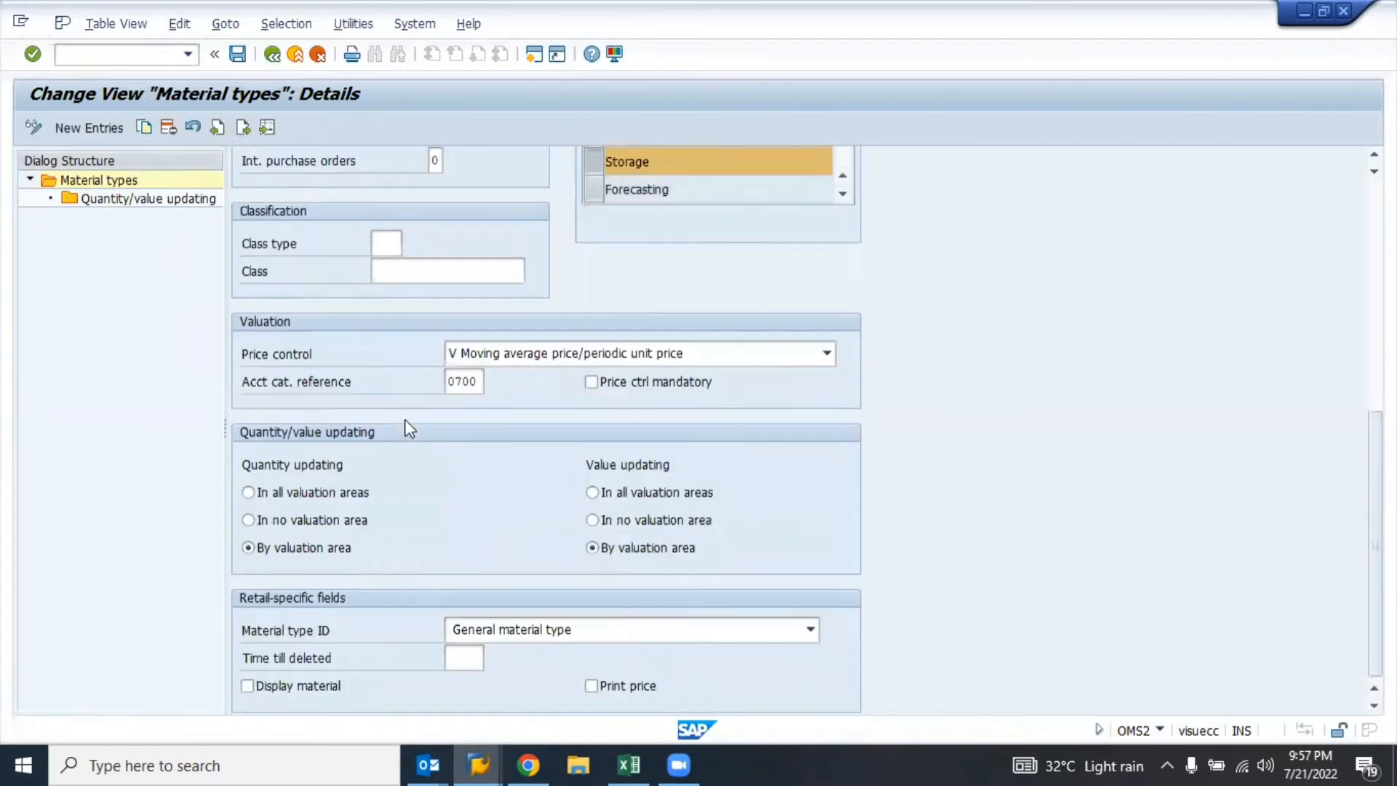
click(480, 383)
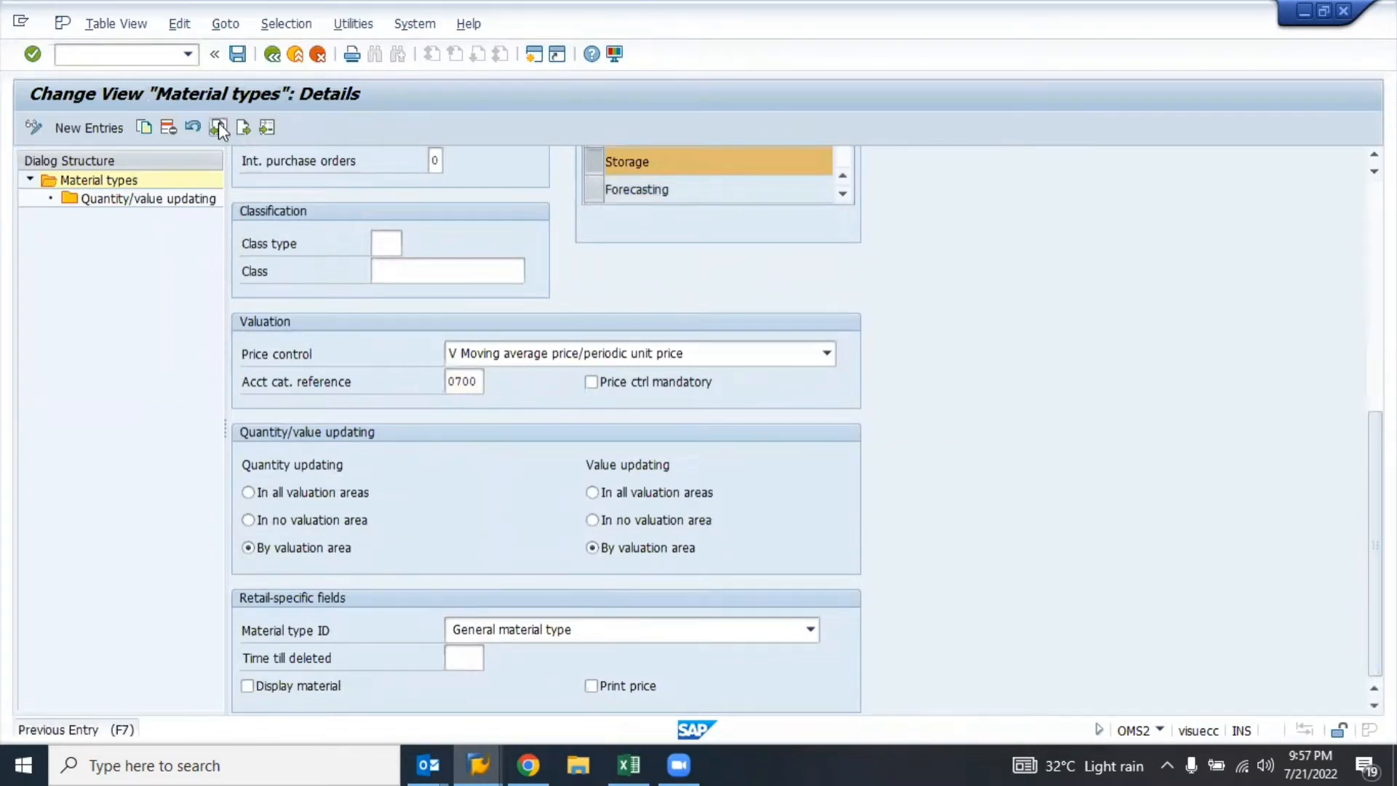
- Go back to material type 1102, check its account category reference, and return to the material types overview
click(217, 128)
scroll(496, 430, down, 5)
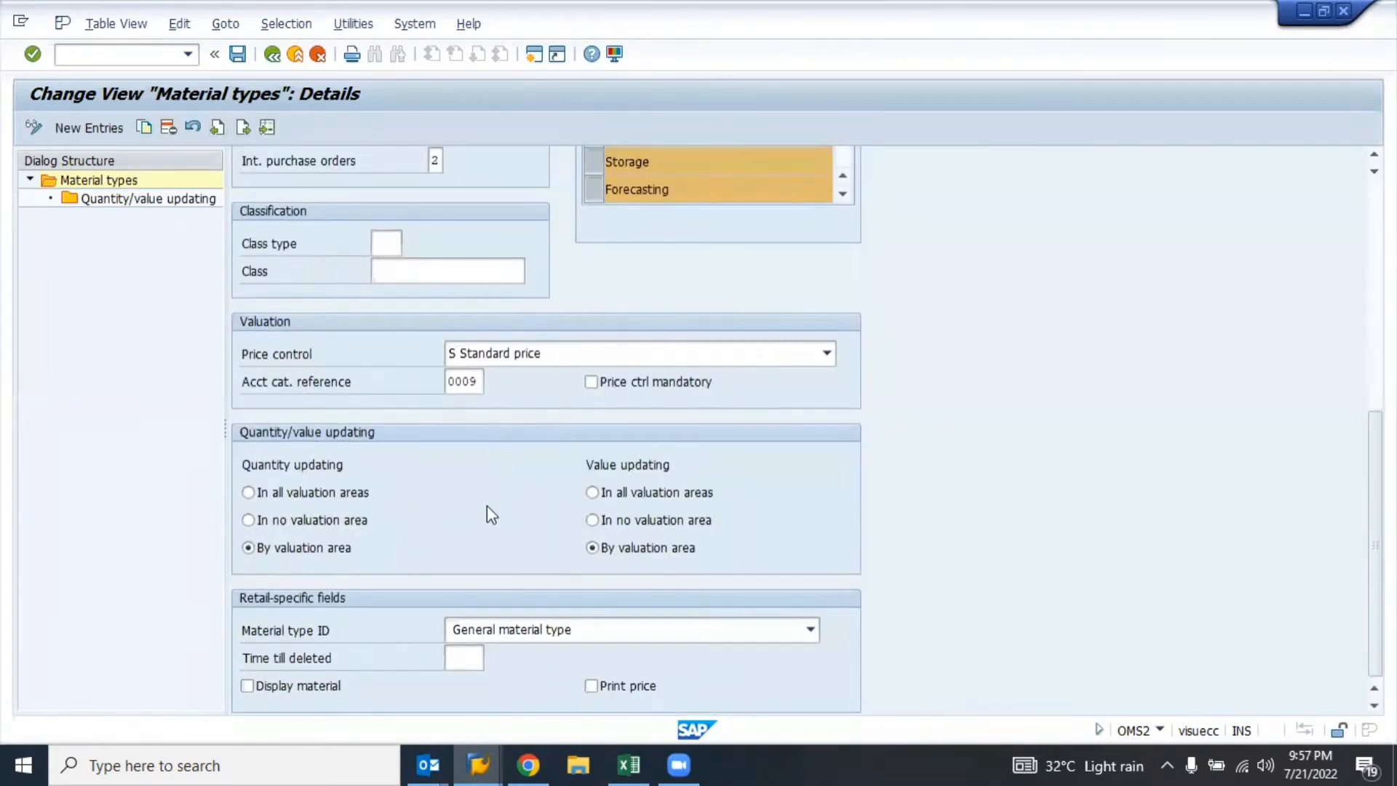
click(449, 386)
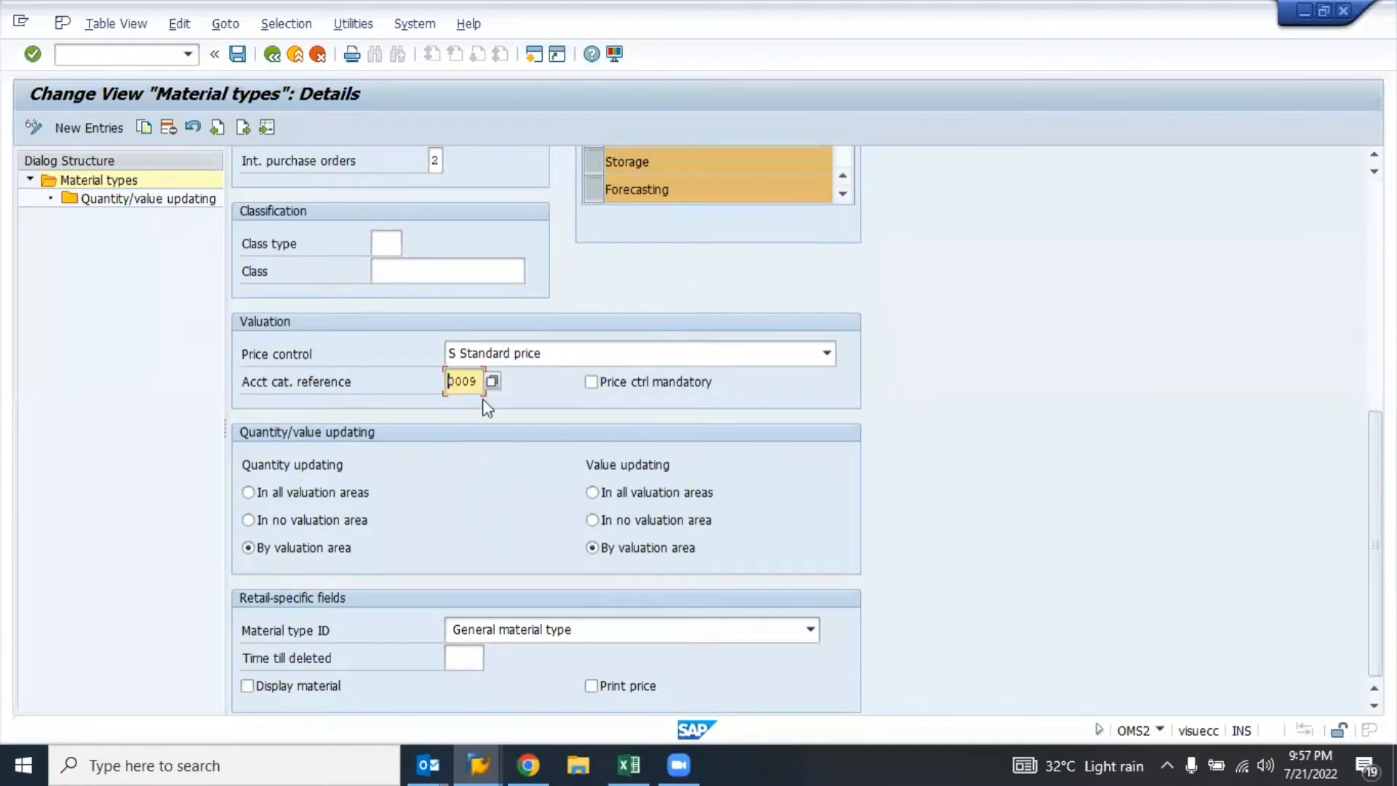
key(F3)
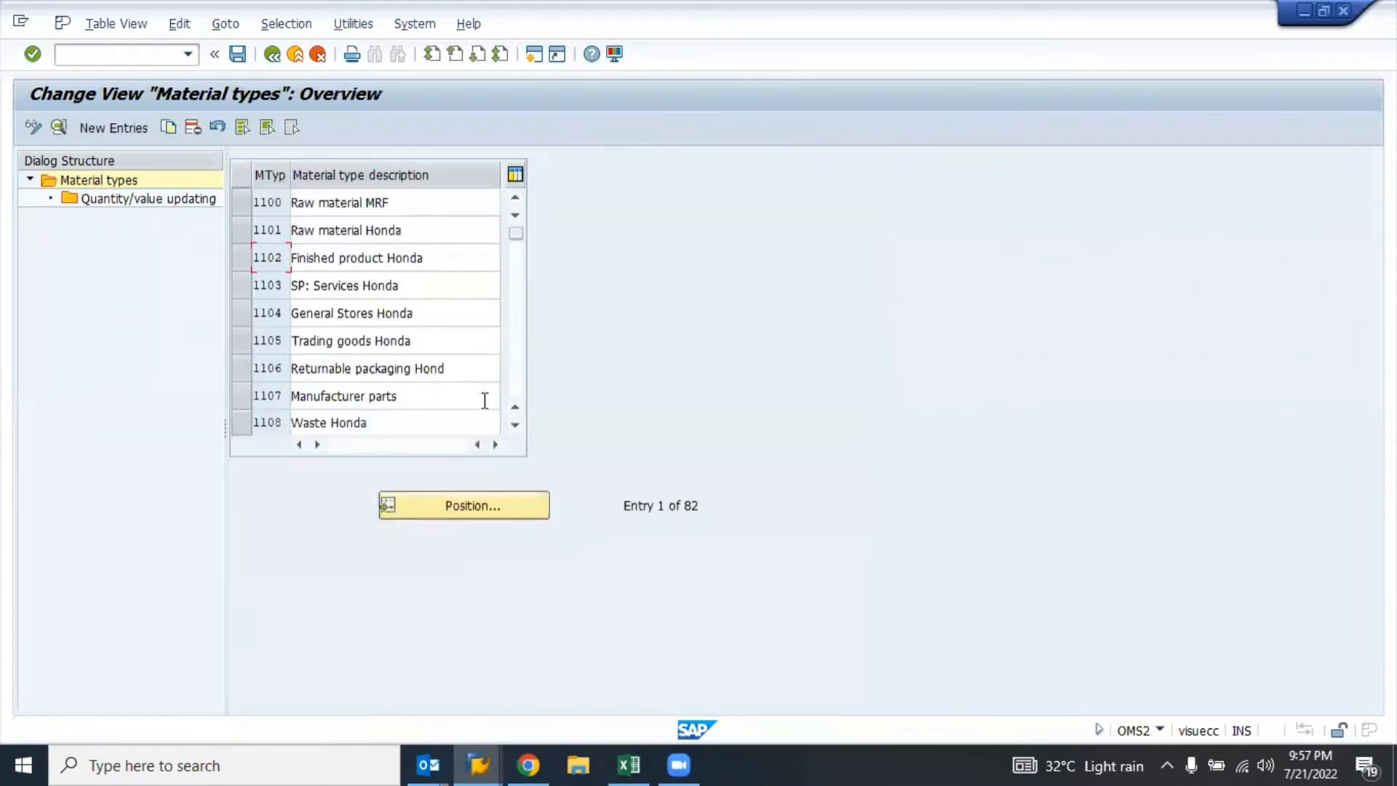
- Leave the material types overview and open the material display with transaction MM03
key(F3)
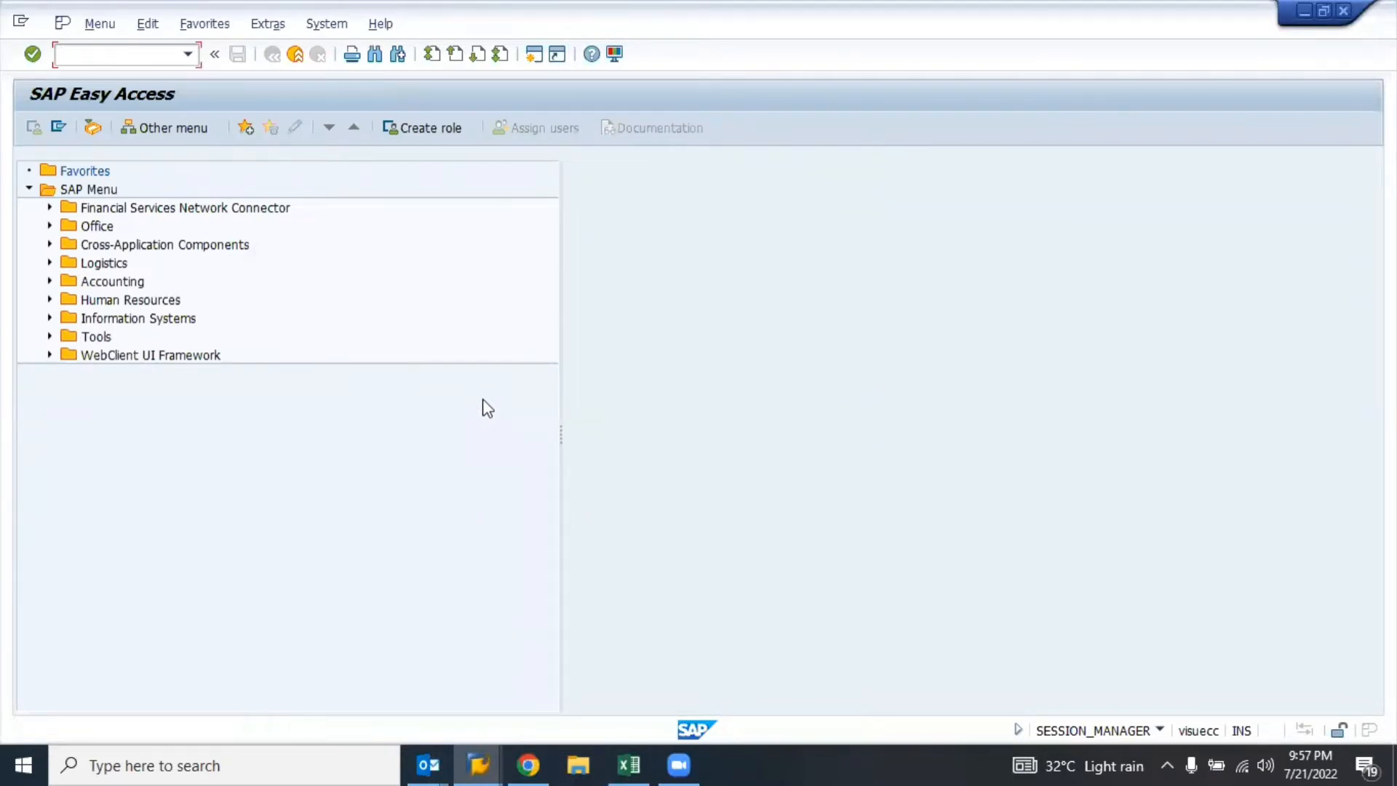
text(mm03)
key(Return)
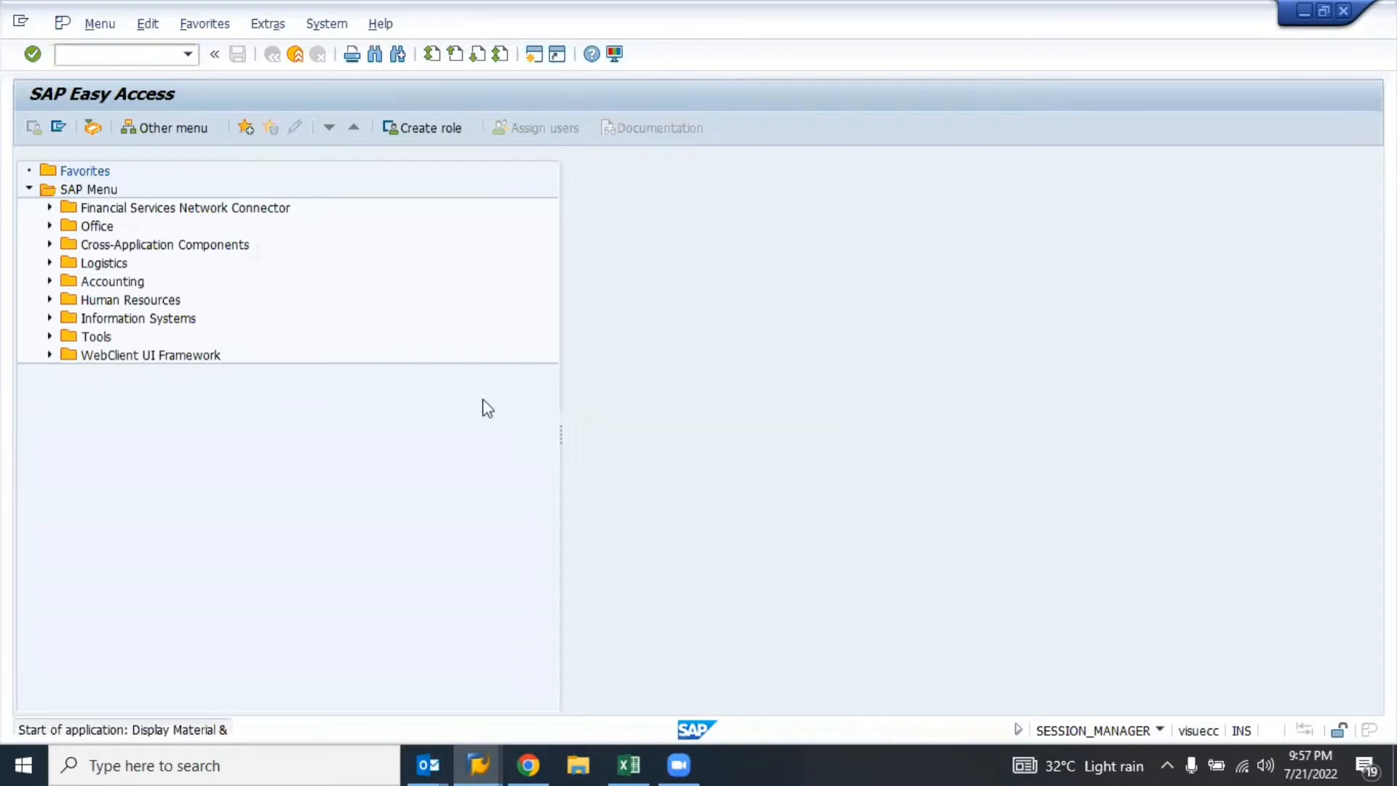
- Try to display material T12S123ZZ2
key(BackSpace)
key(Down)
key(Down)
key(Down)
key(Down)
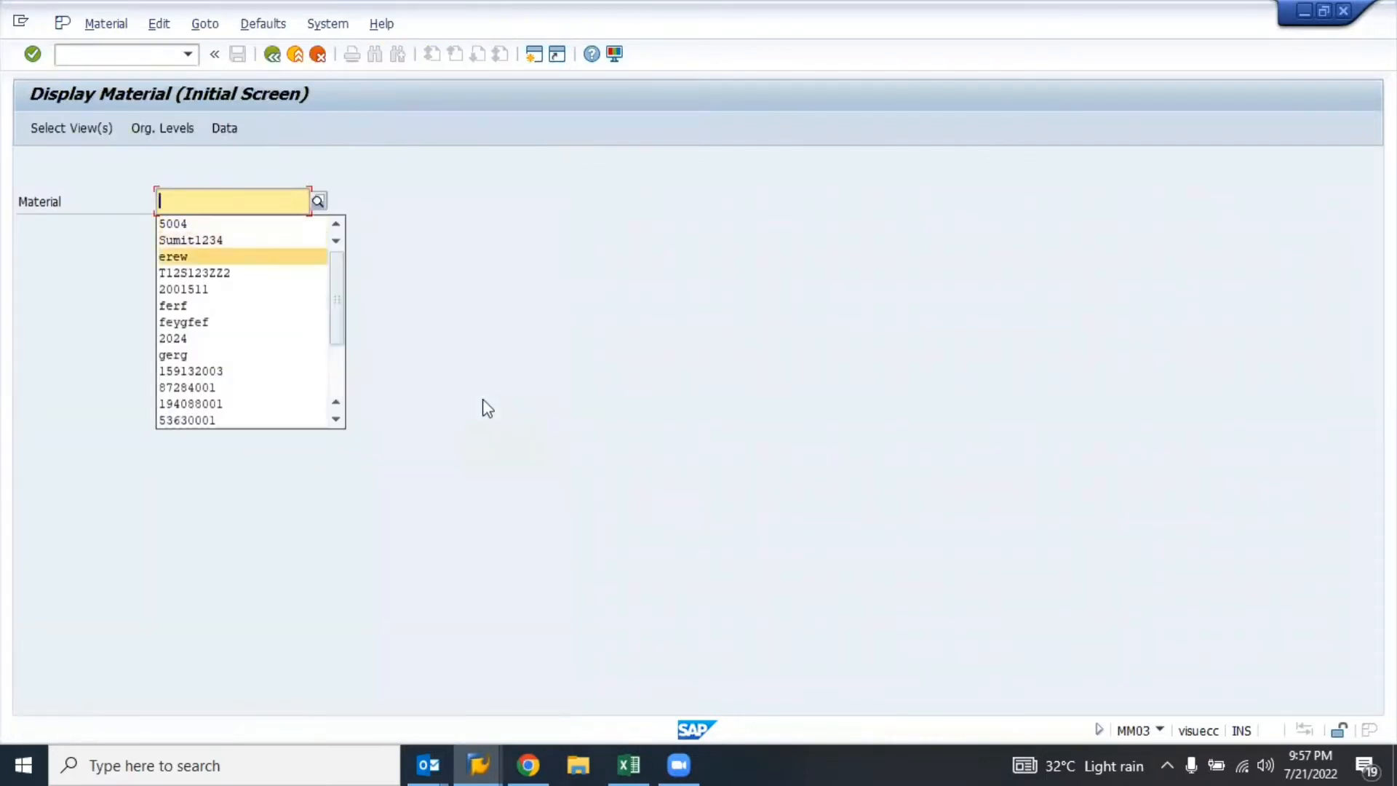
key(Return)
key(Return)
key(BackSpace)
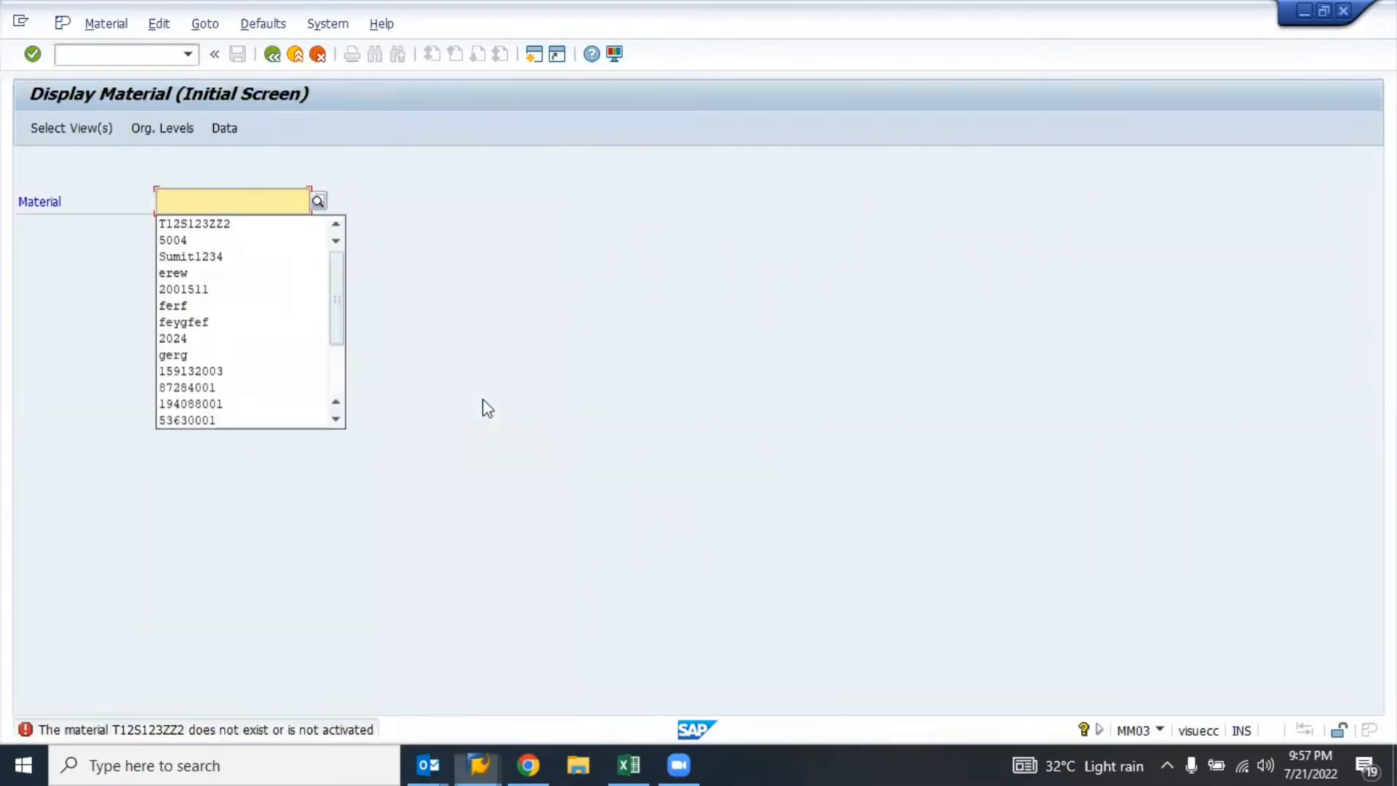
- Display material 5004 for plant 9910 and storage location RM01, and show its Accounting 1 view
key(Down)
key(Down)
key(Return)
key(Return)
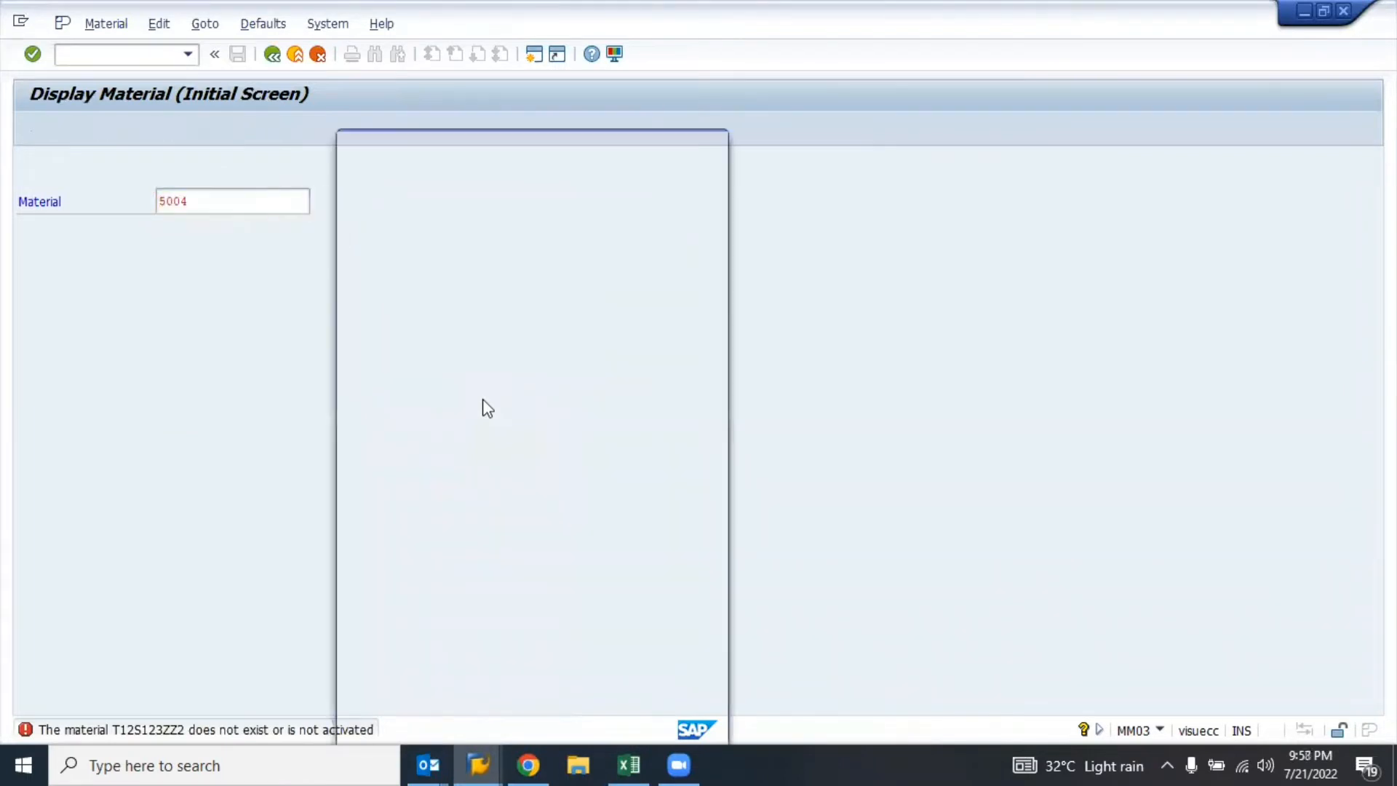
key(Return)
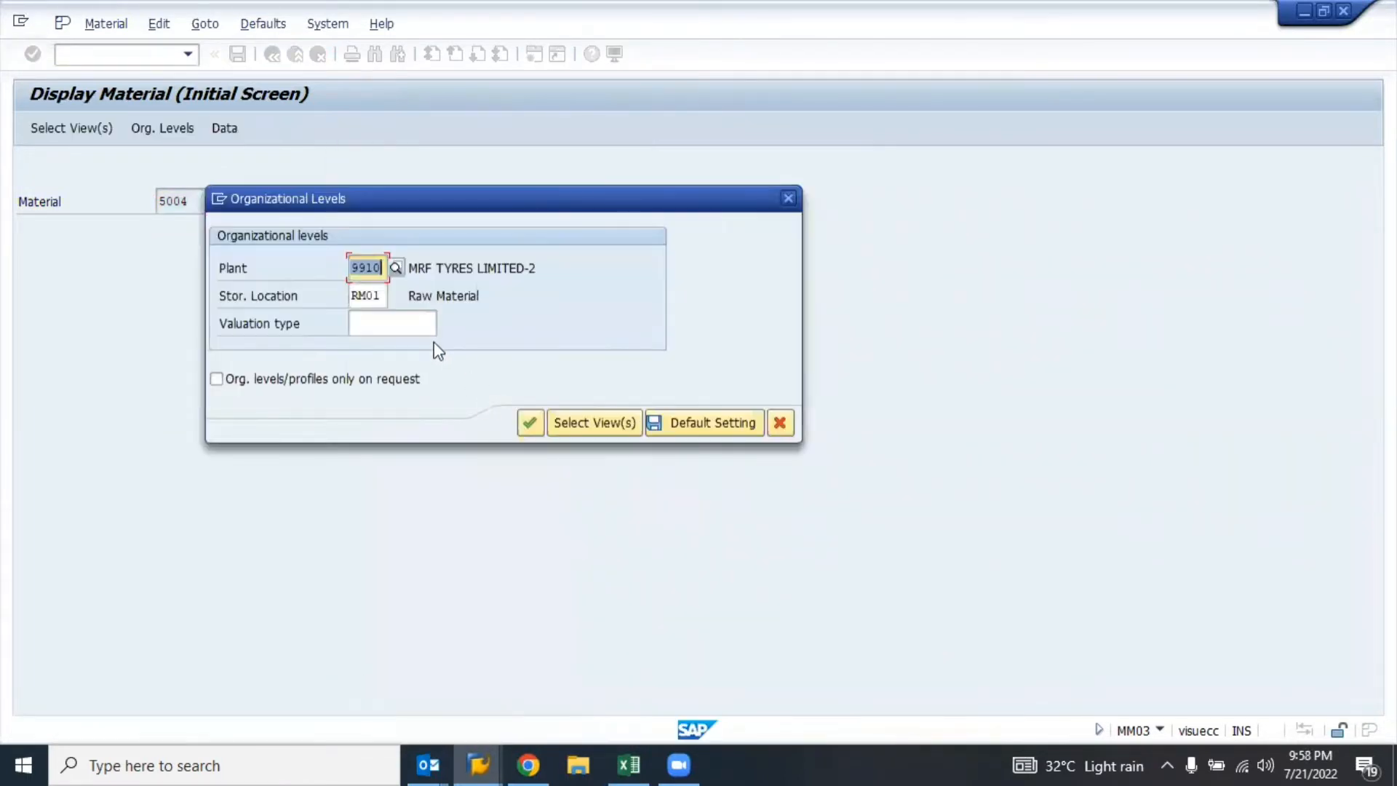
key(Return)
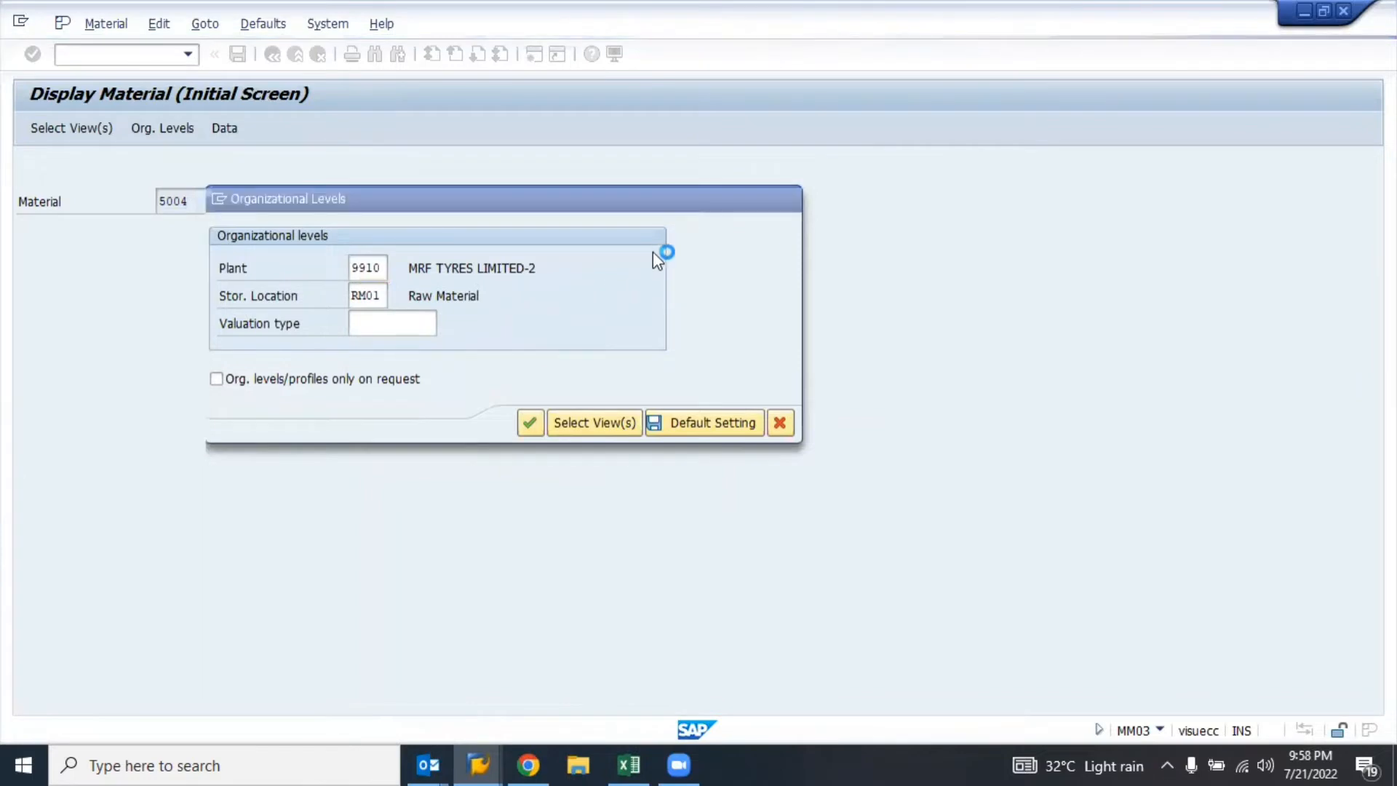
click(734, 175)
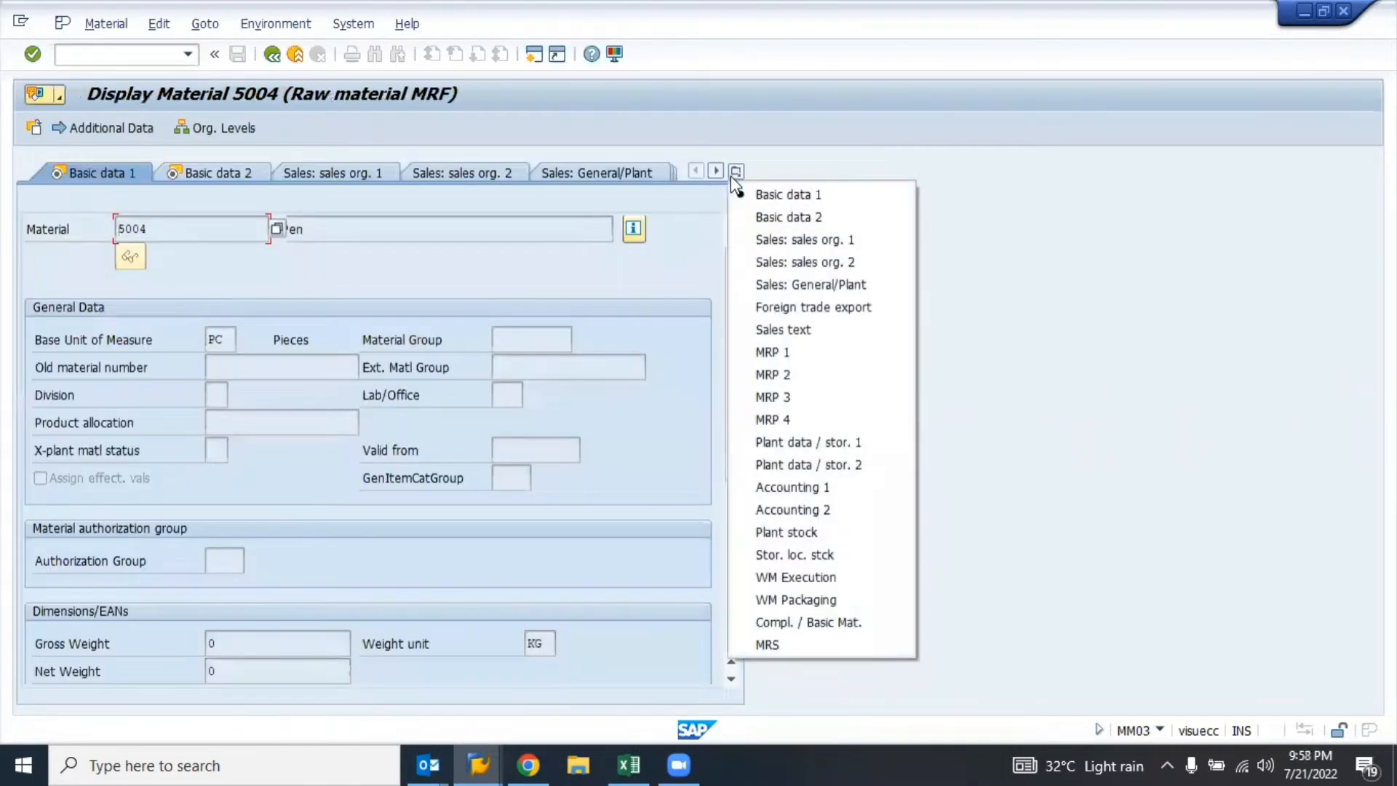
click(805, 489)
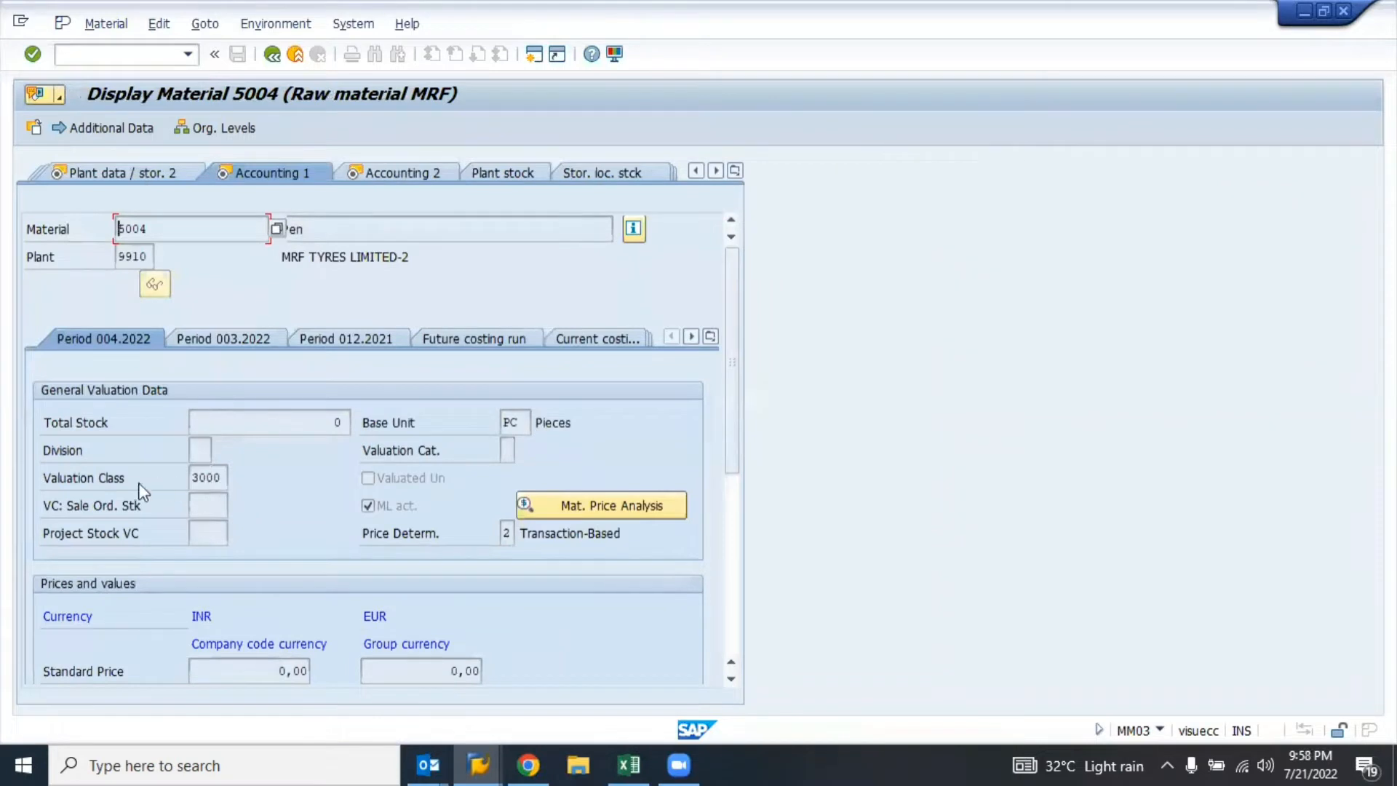
- Examine the valuation class of material 5004 and the list of valuation classes available for it
click(91, 477)
drag(42, 480, 176, 482)
click(177, 482)
click(218, 478)
click(234, 475)
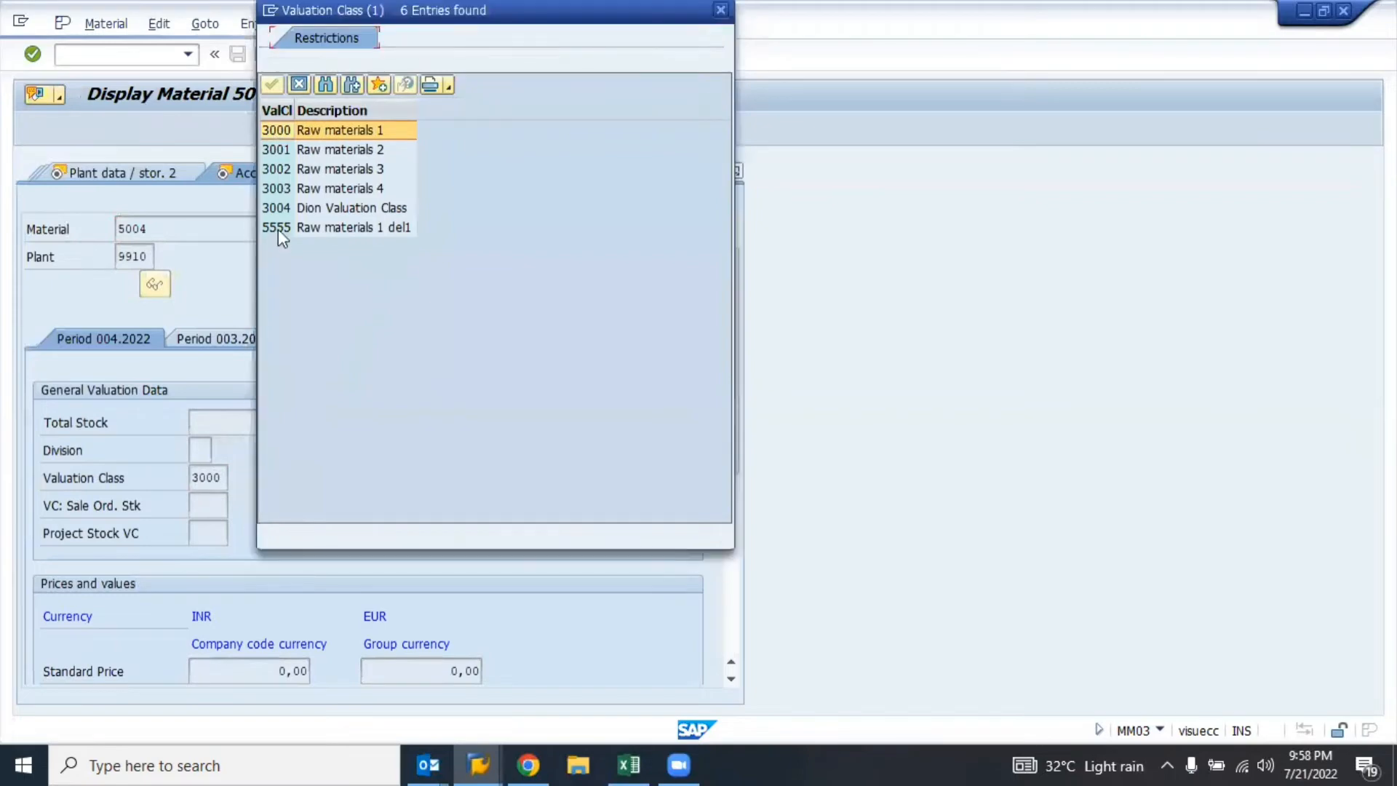
key(Escape)
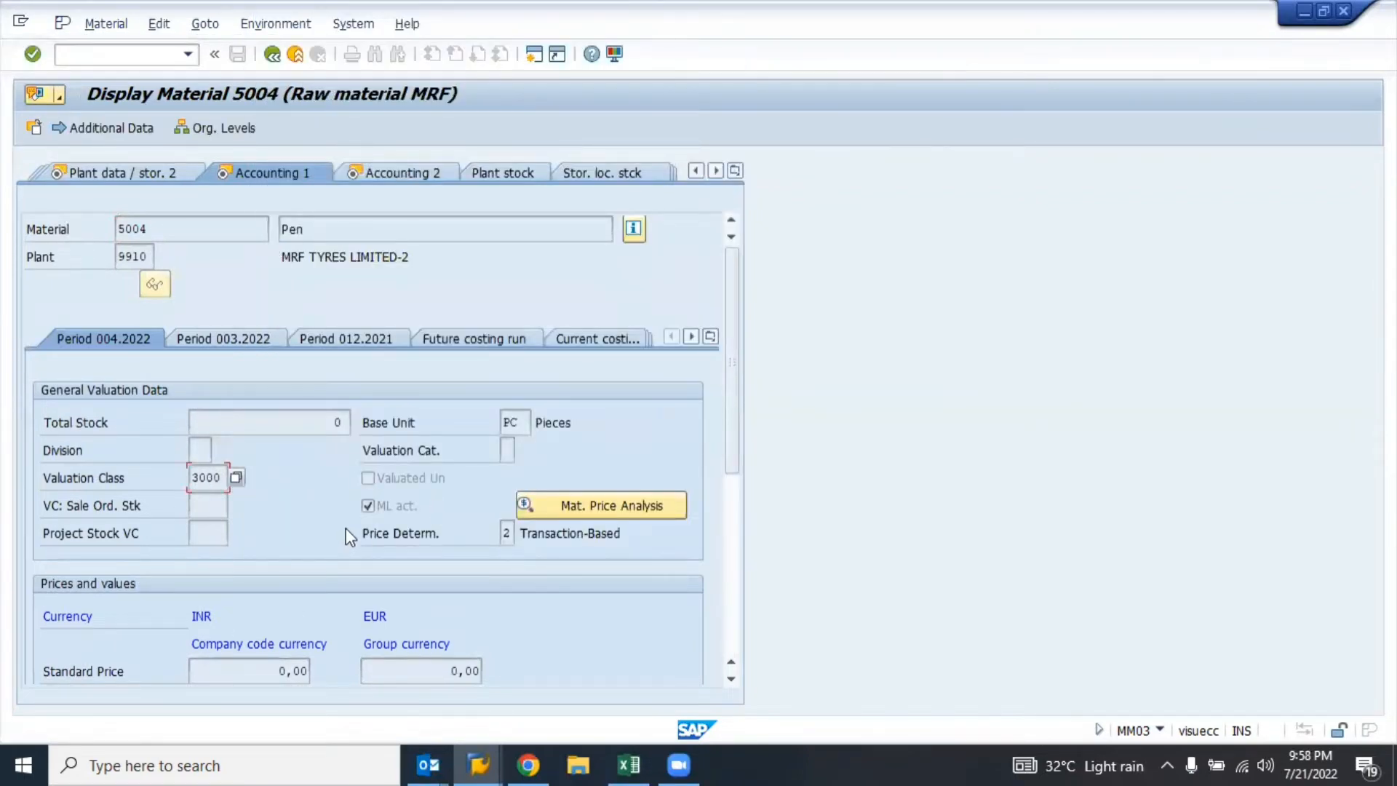
- Leave the material display and open the SAP Reference IMG through transaction SPRO
key(alt+Tab)
key(alt+Tab)
key(F3)
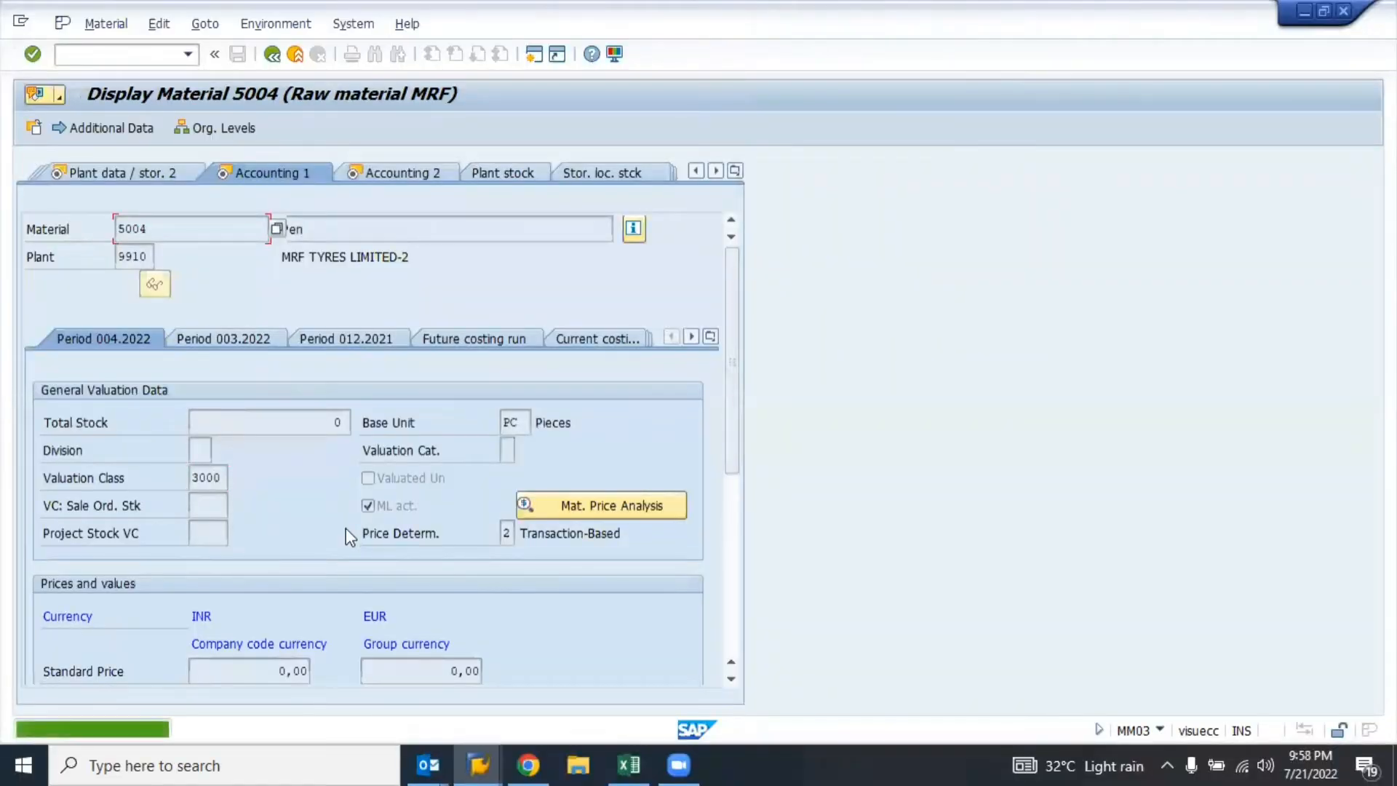
key(F3)
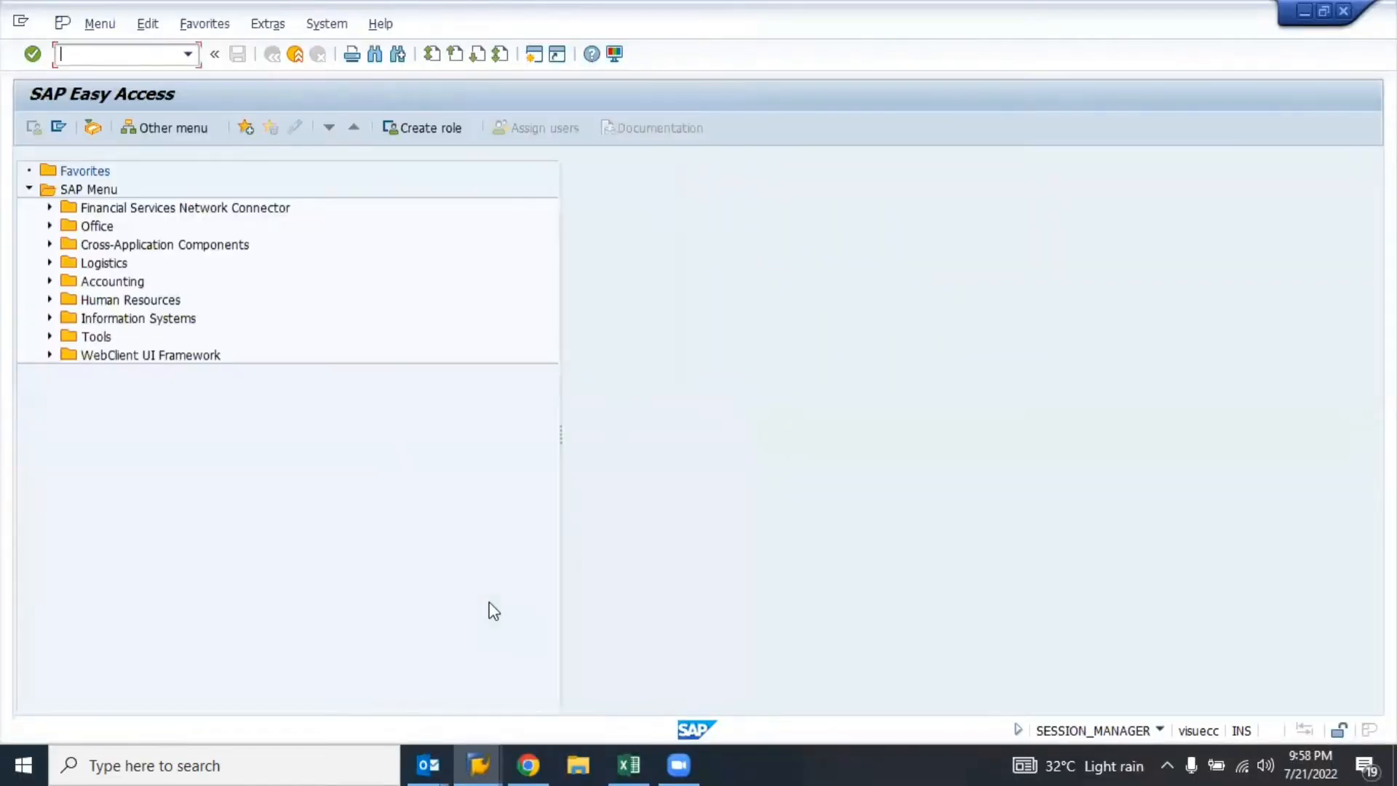
key(Return)
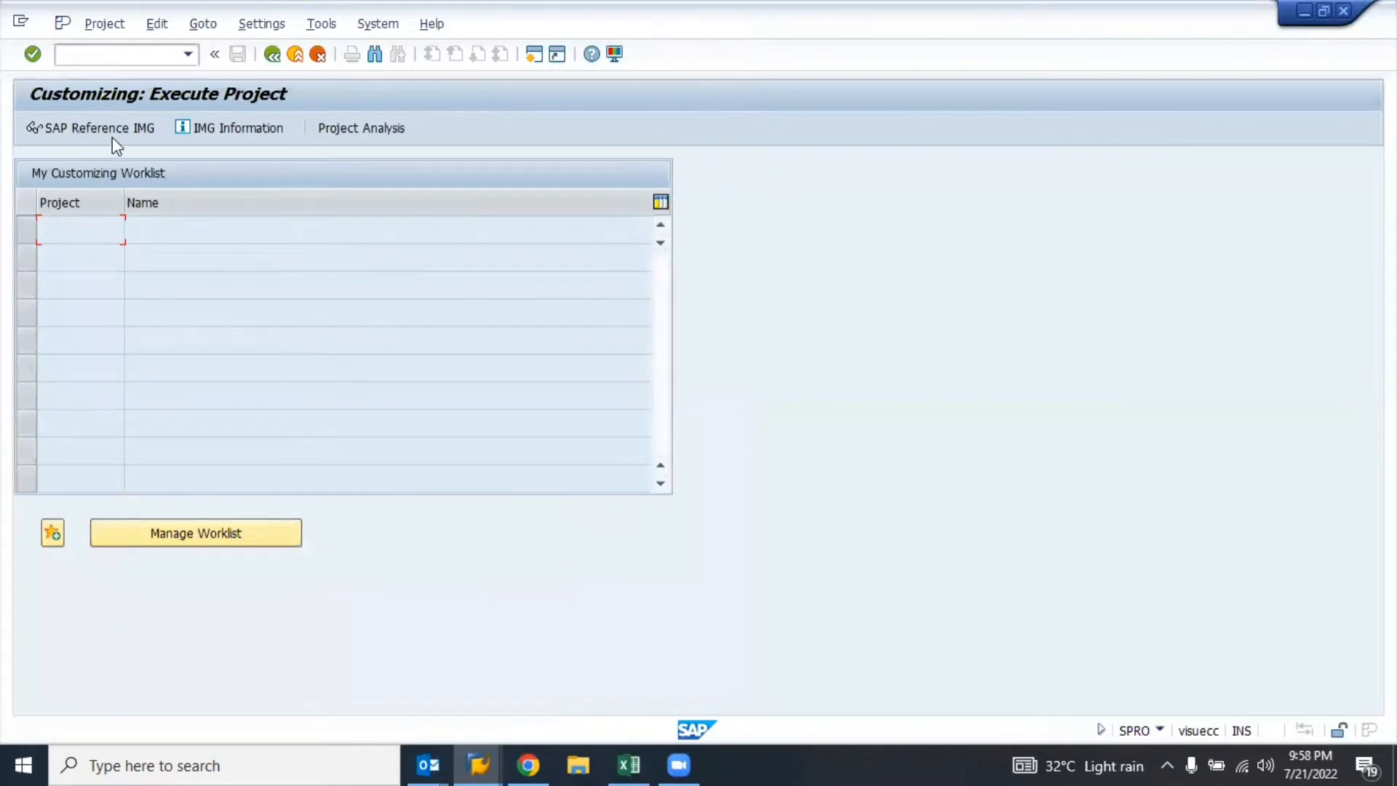
click(75, 127)
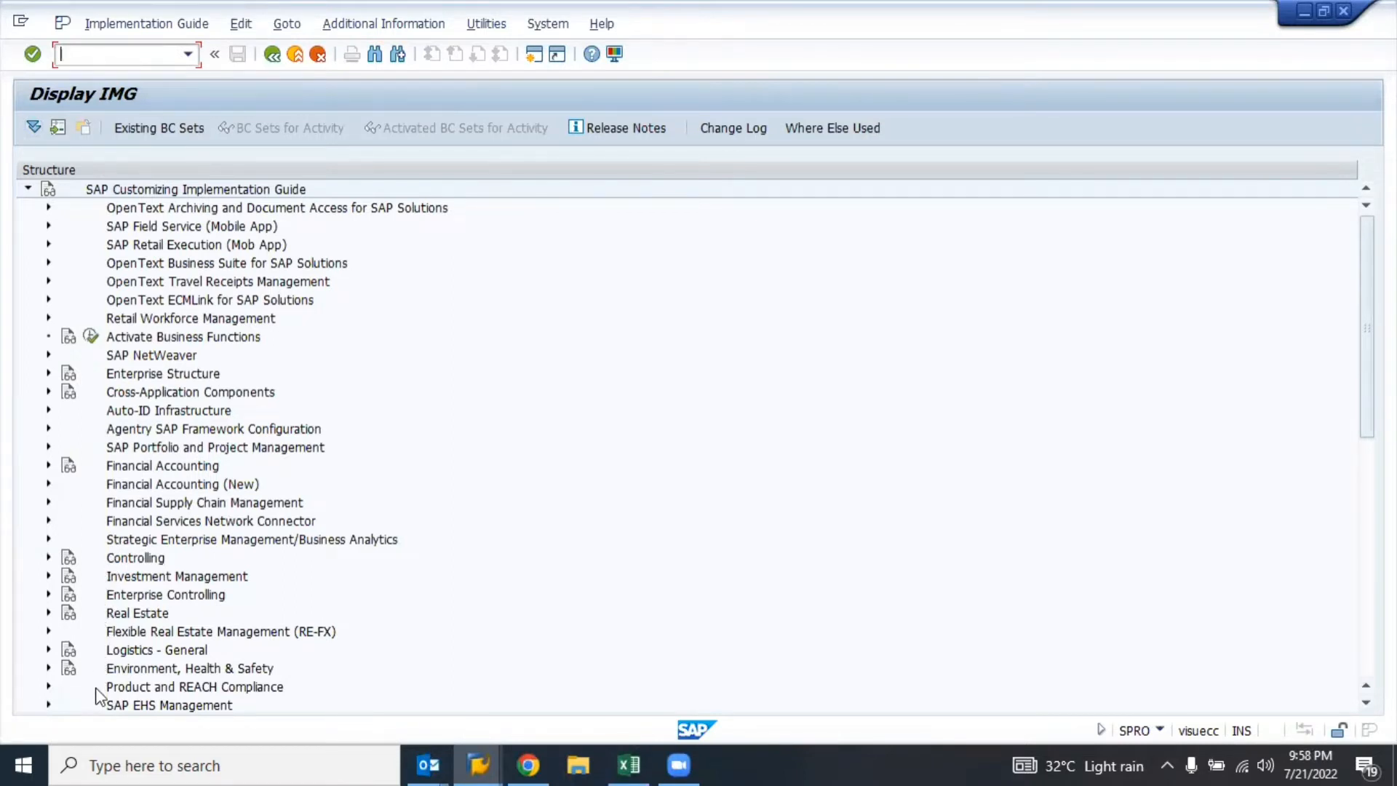
- Expand Materials Management in the implementation guide, and within it Valuation and Account Assignment
scroll(97, 648, down, 3)
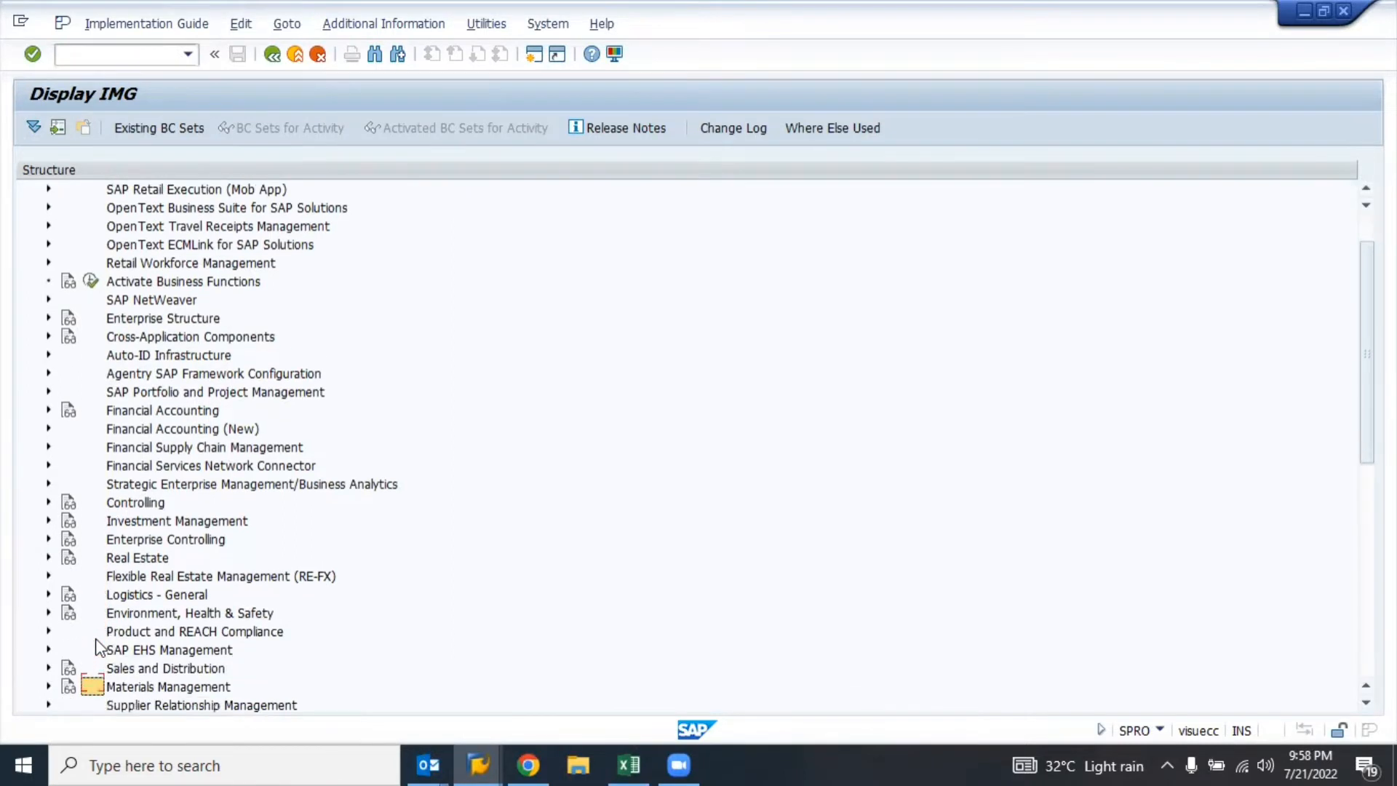
key(Up)
key(Up)
key(Up)
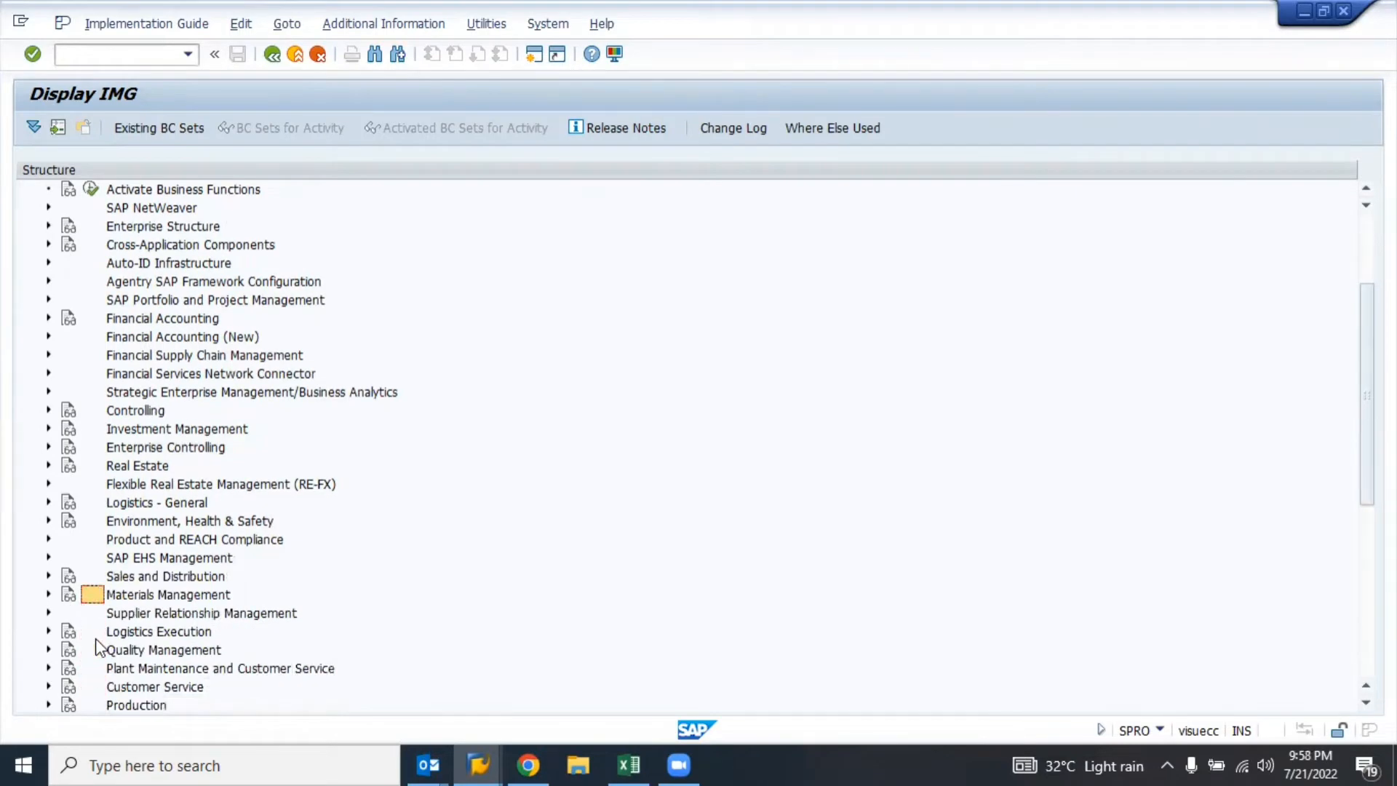
key(Right)
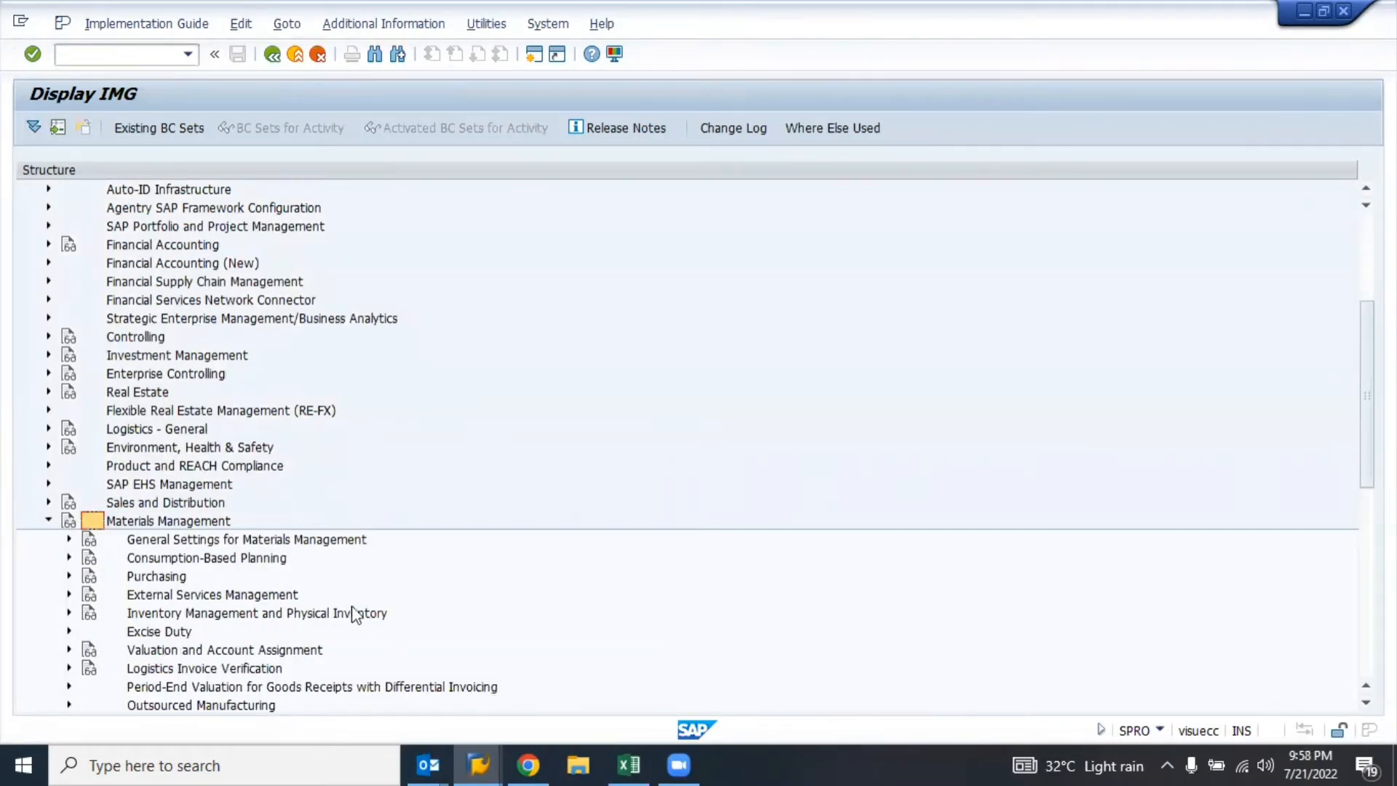
click(116, 580)
click(111, 648)
click(69, 650)
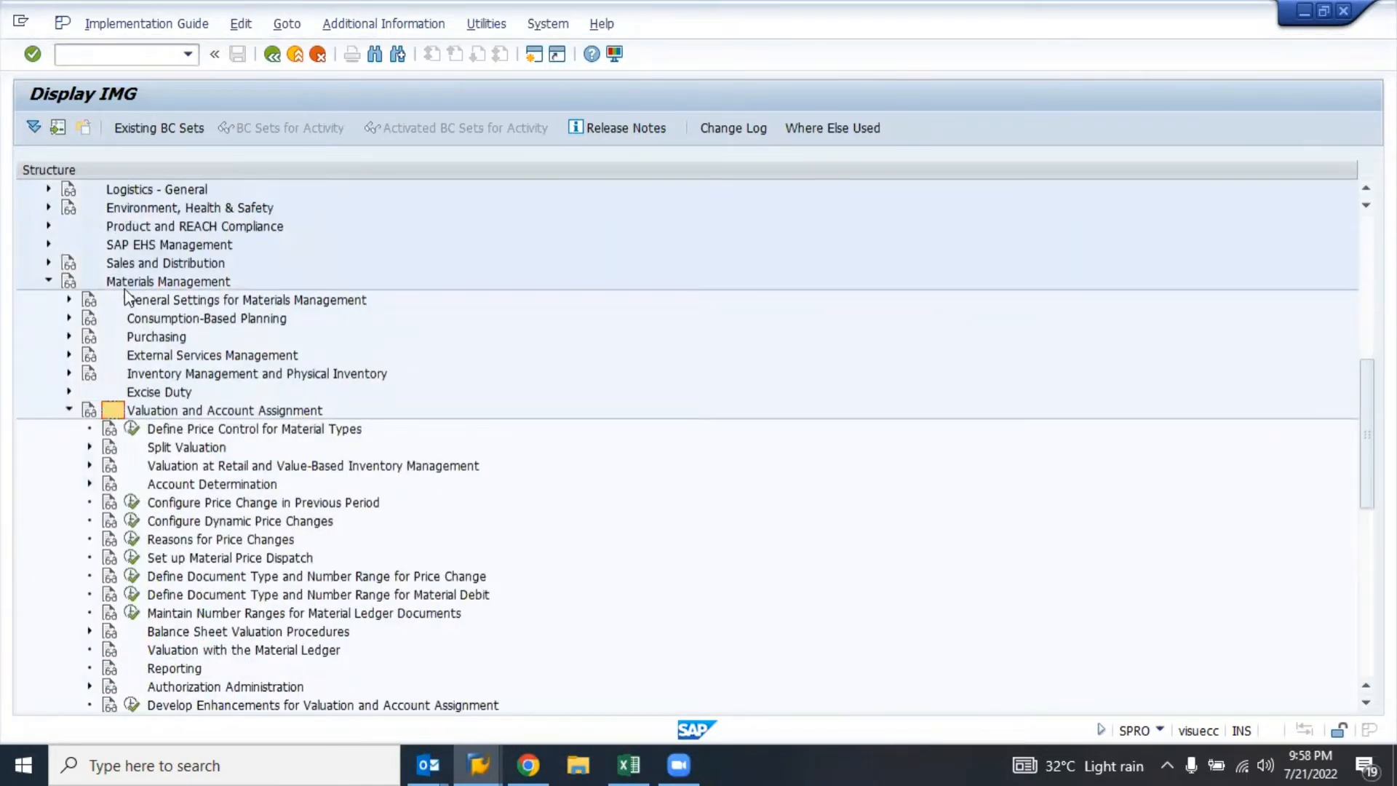
click(124, 284)
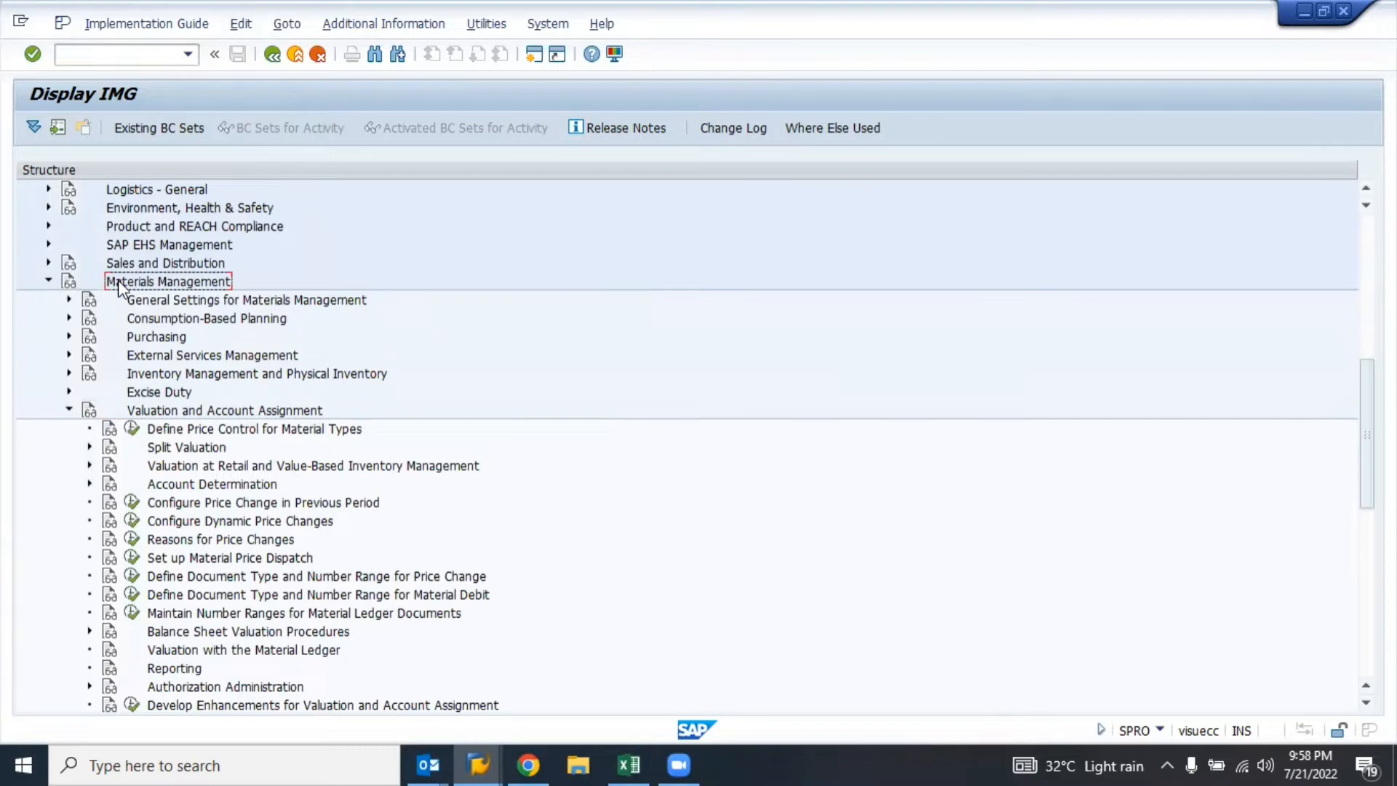
click(157, 411)
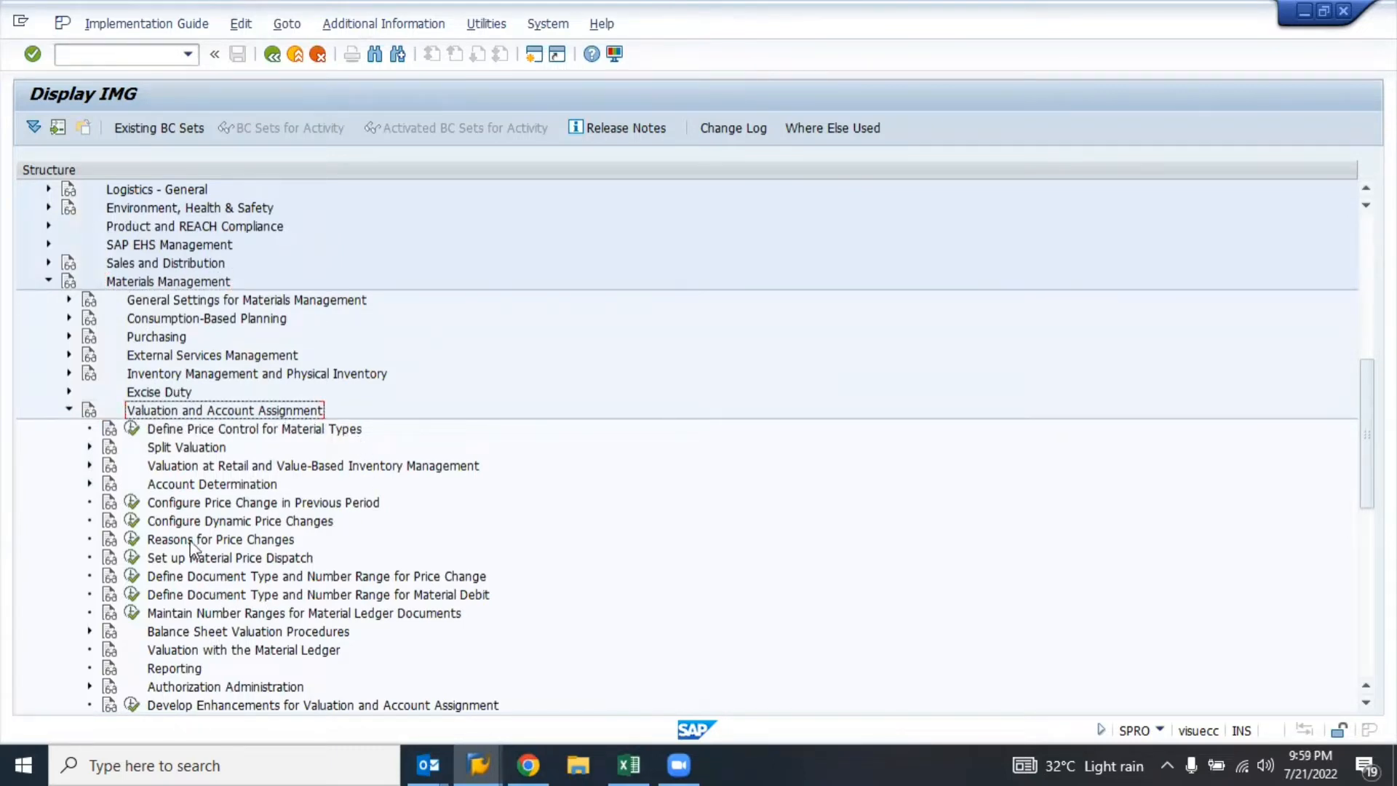
- Expand Account Determination under Valuation and Account Assignment, and within it Account Determination Without Wizard
click(136, 485)
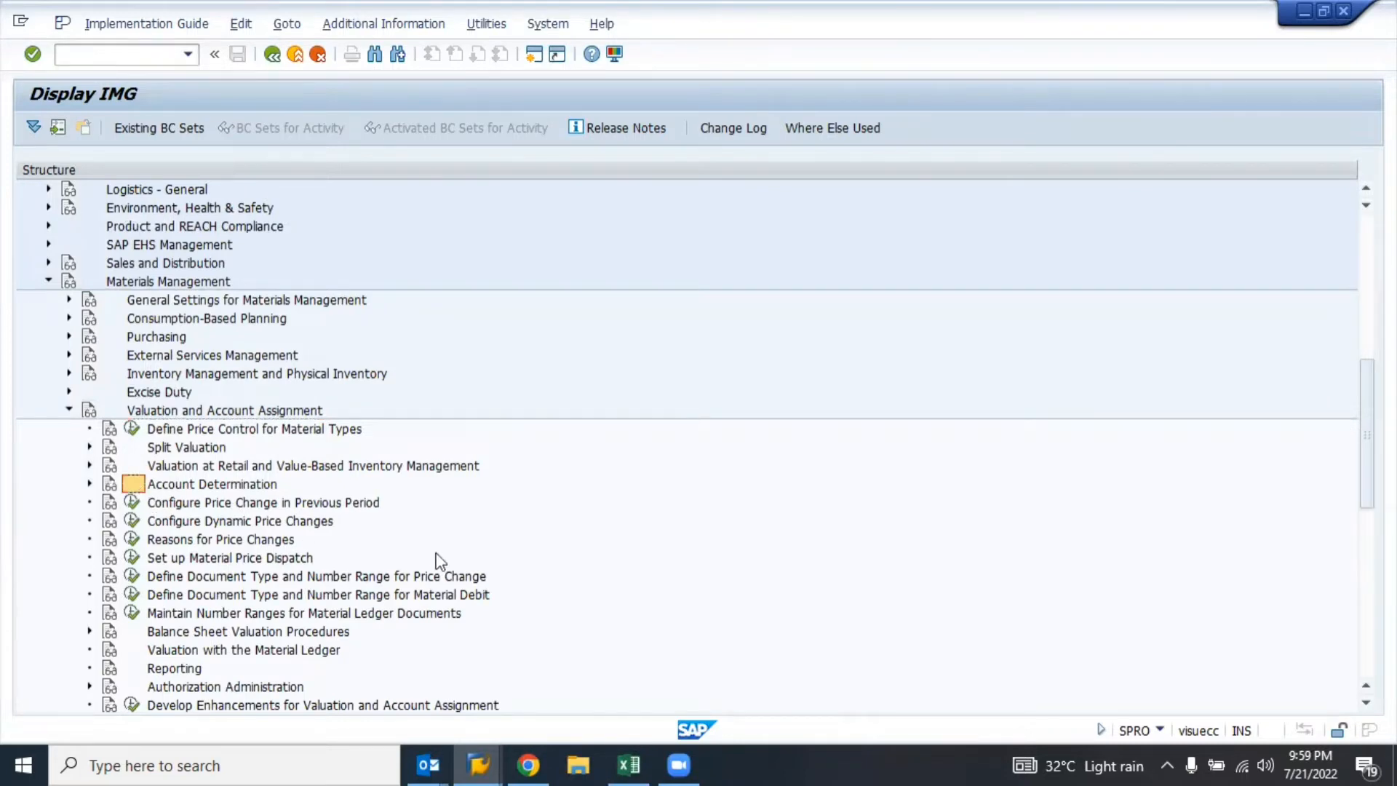
key(Right)
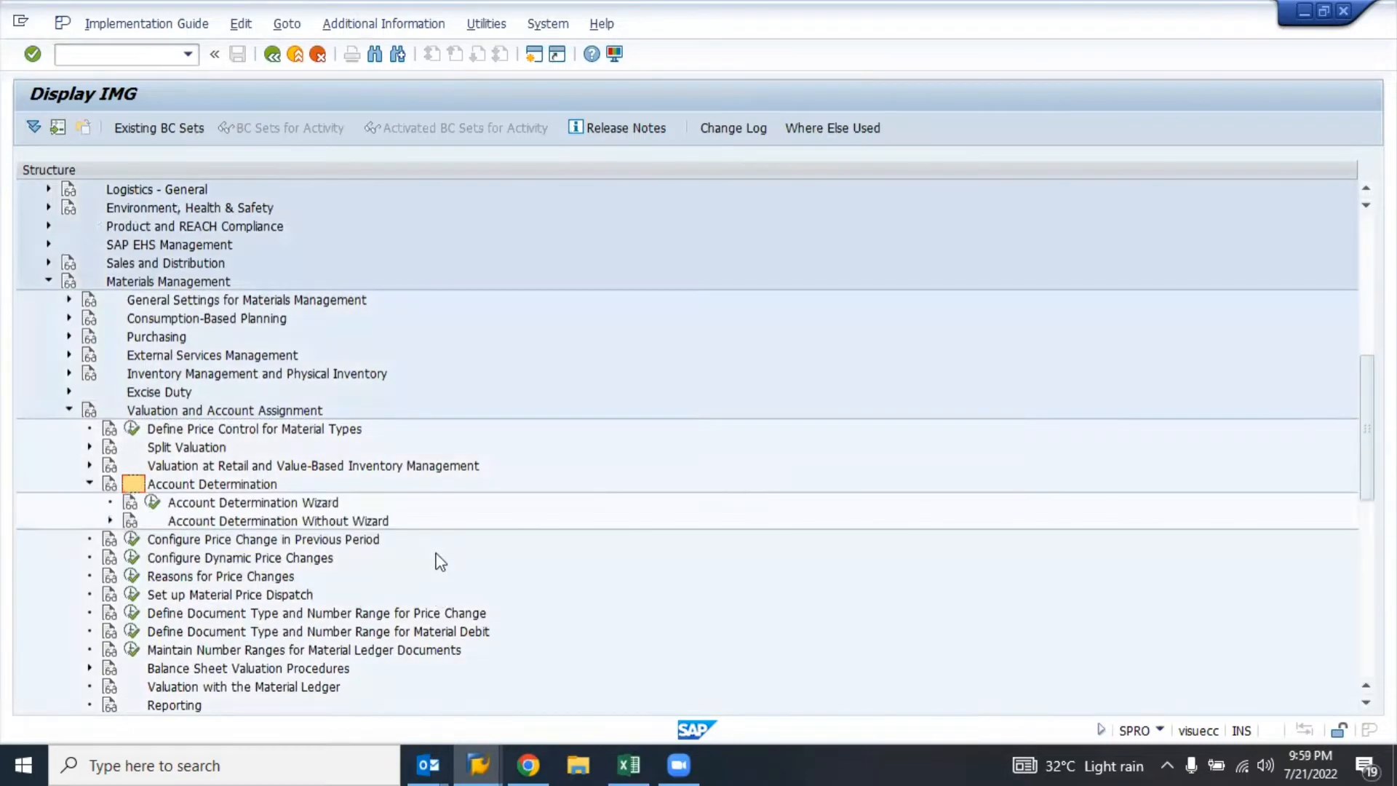
key(Down)
key(Down)
key(Right)
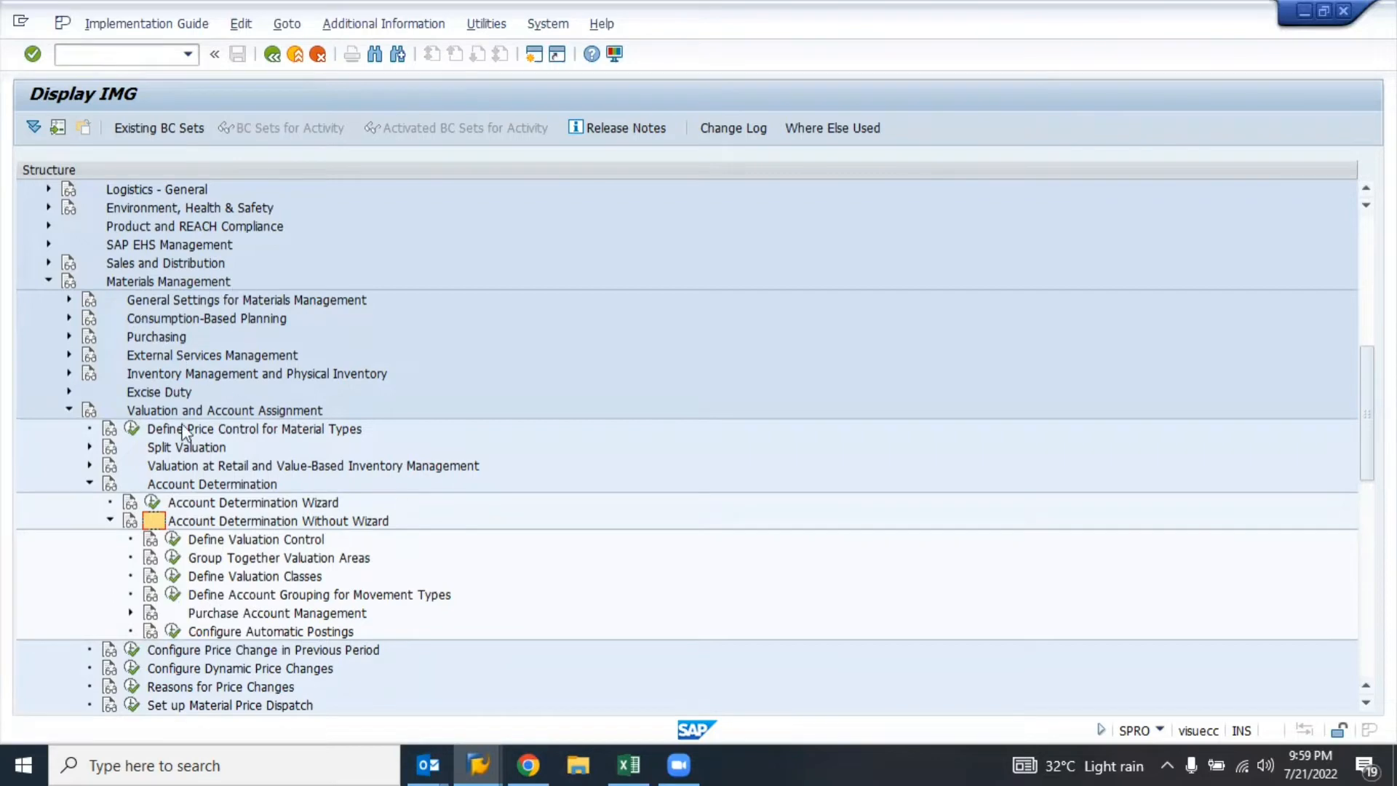
click(201, 525)
- Open Define Valuation Control, save it with the valuation grouping code active, and recheck the setting before returning to the guide
click(224, 545)
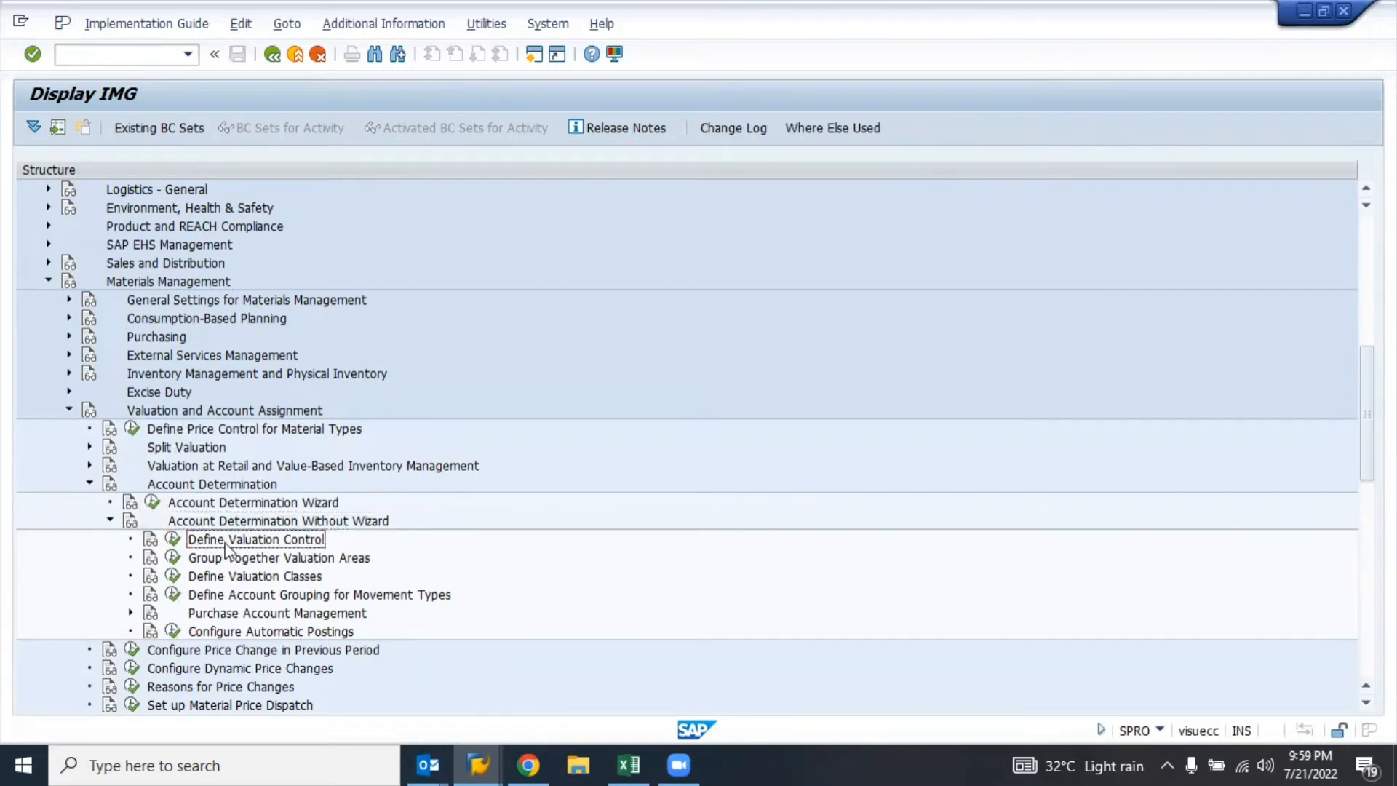
click(174, 543)
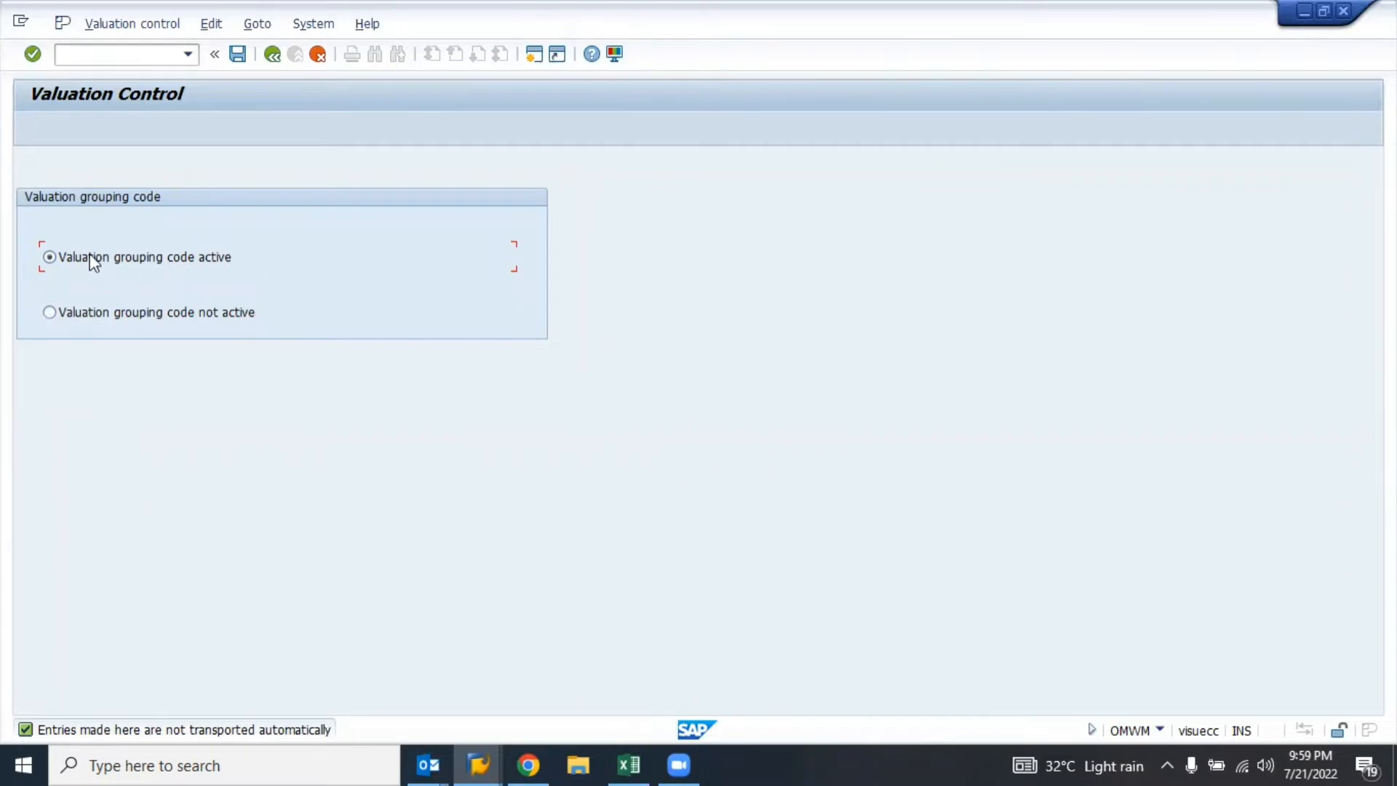
click(238, 54)
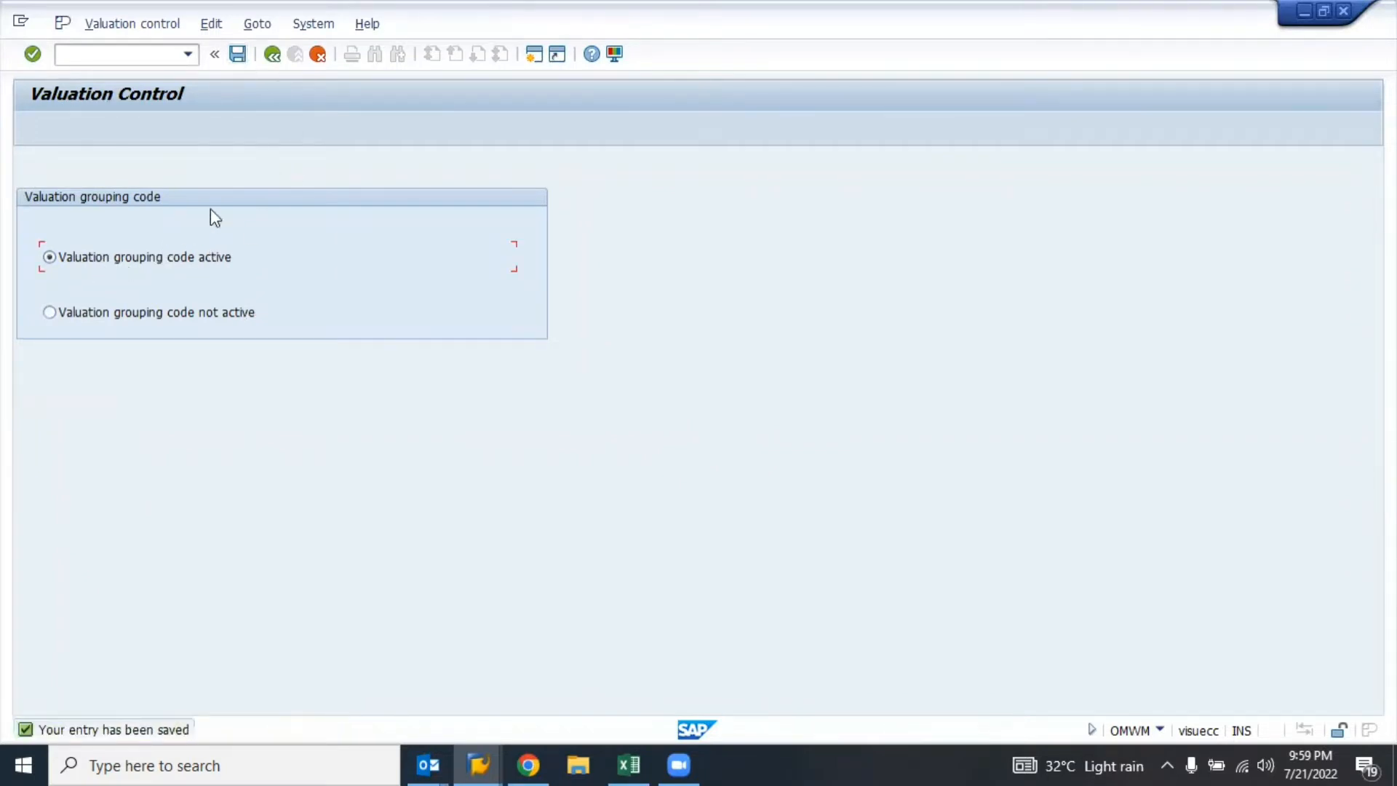
click(272, 57)
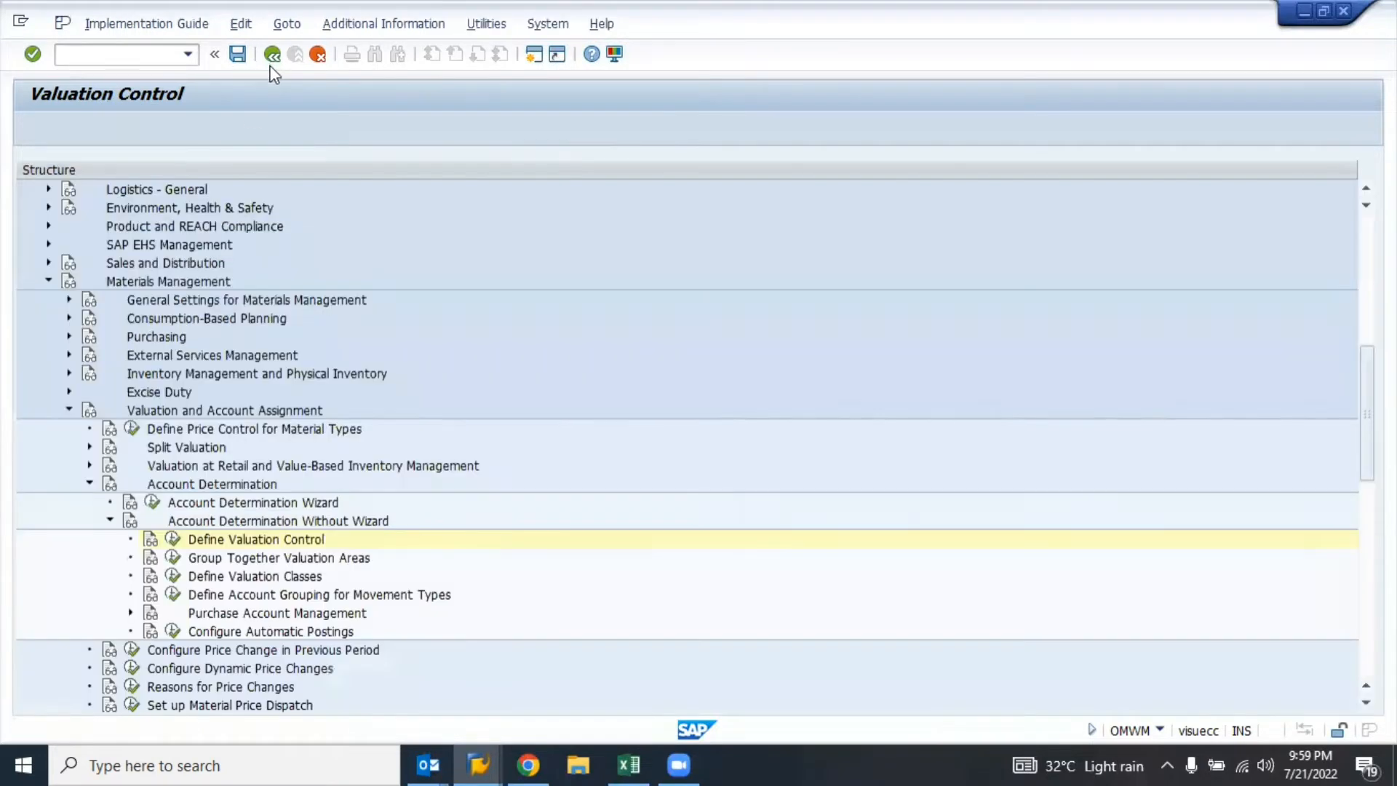
click(176, 540)
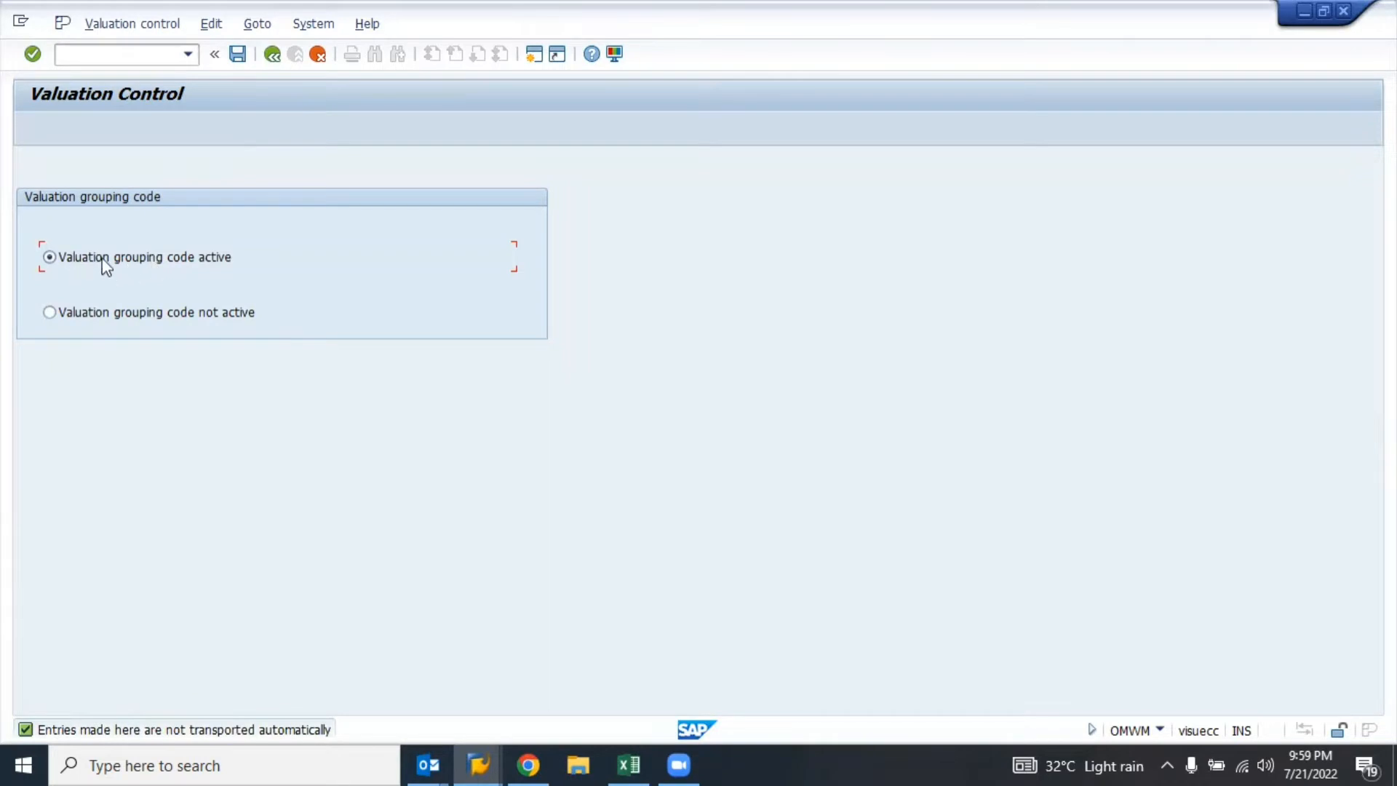
click(270, 56)
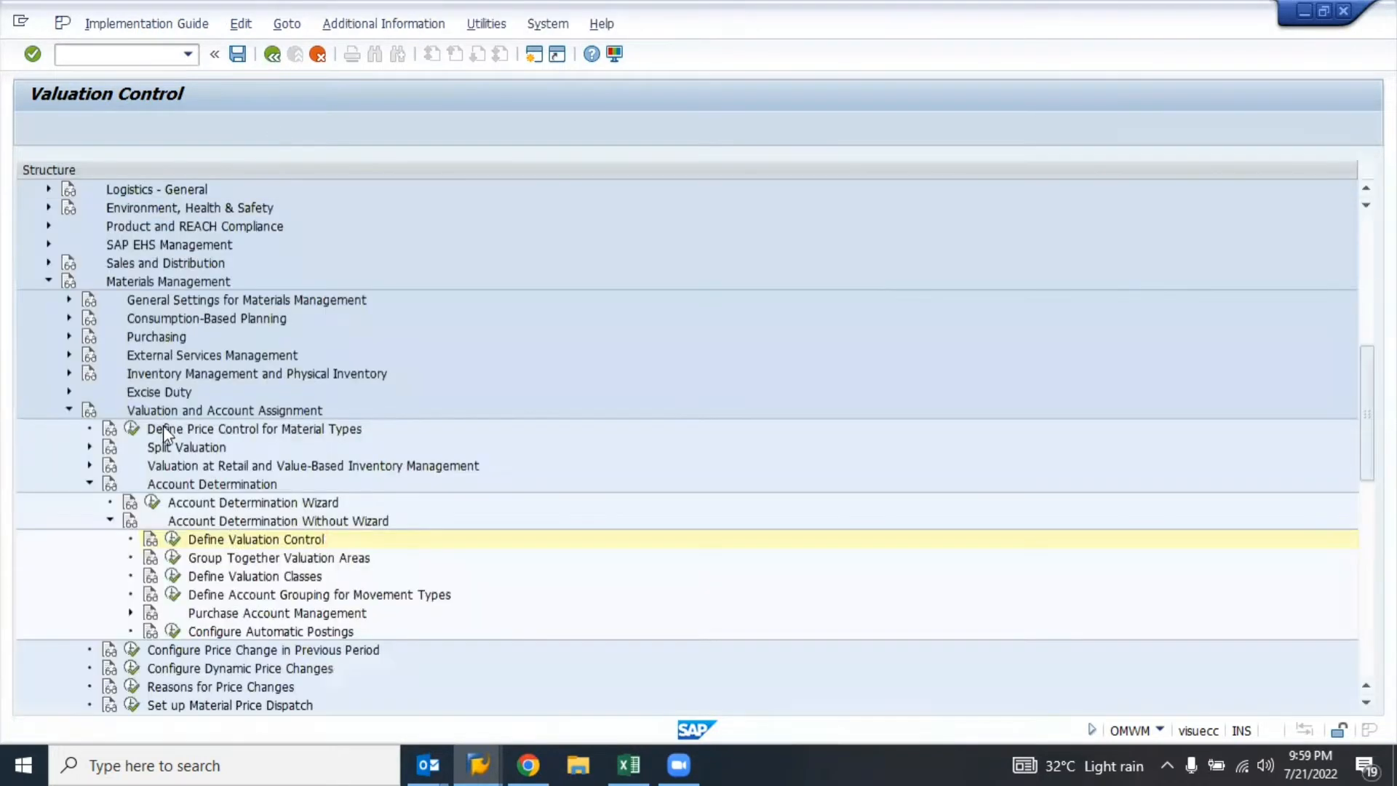
- Open Group Together Valuation Areas and locate the TKS Pvt Ltd. valuation areas 9900 and 9910, selecting both entries
click(173, 558)
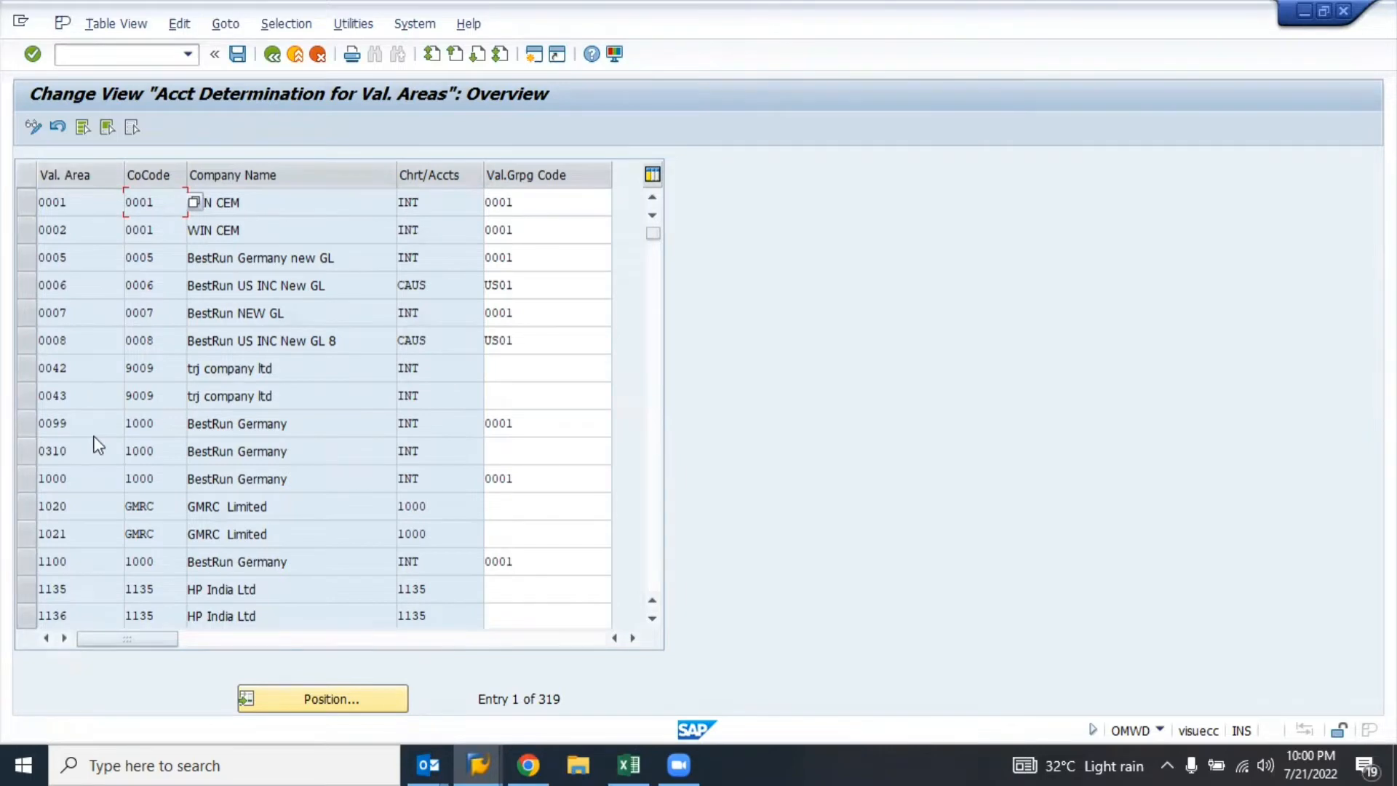
scroll(97, 445, down, 5)
scroll(96, 444, down, 5)
scroll(96, 445, down, 10)
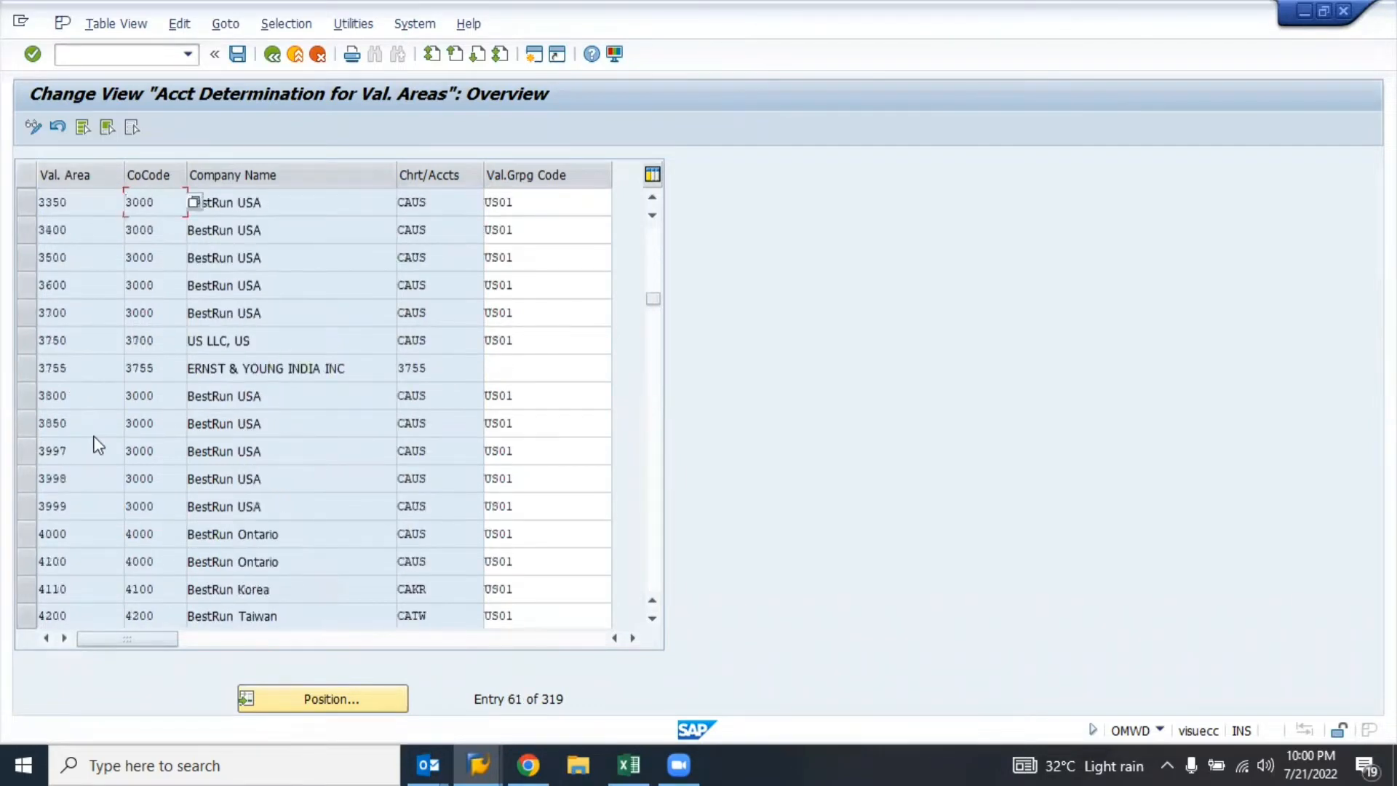
scroll(97, 444, down, 5)
scroll(97, 445, down, 10)
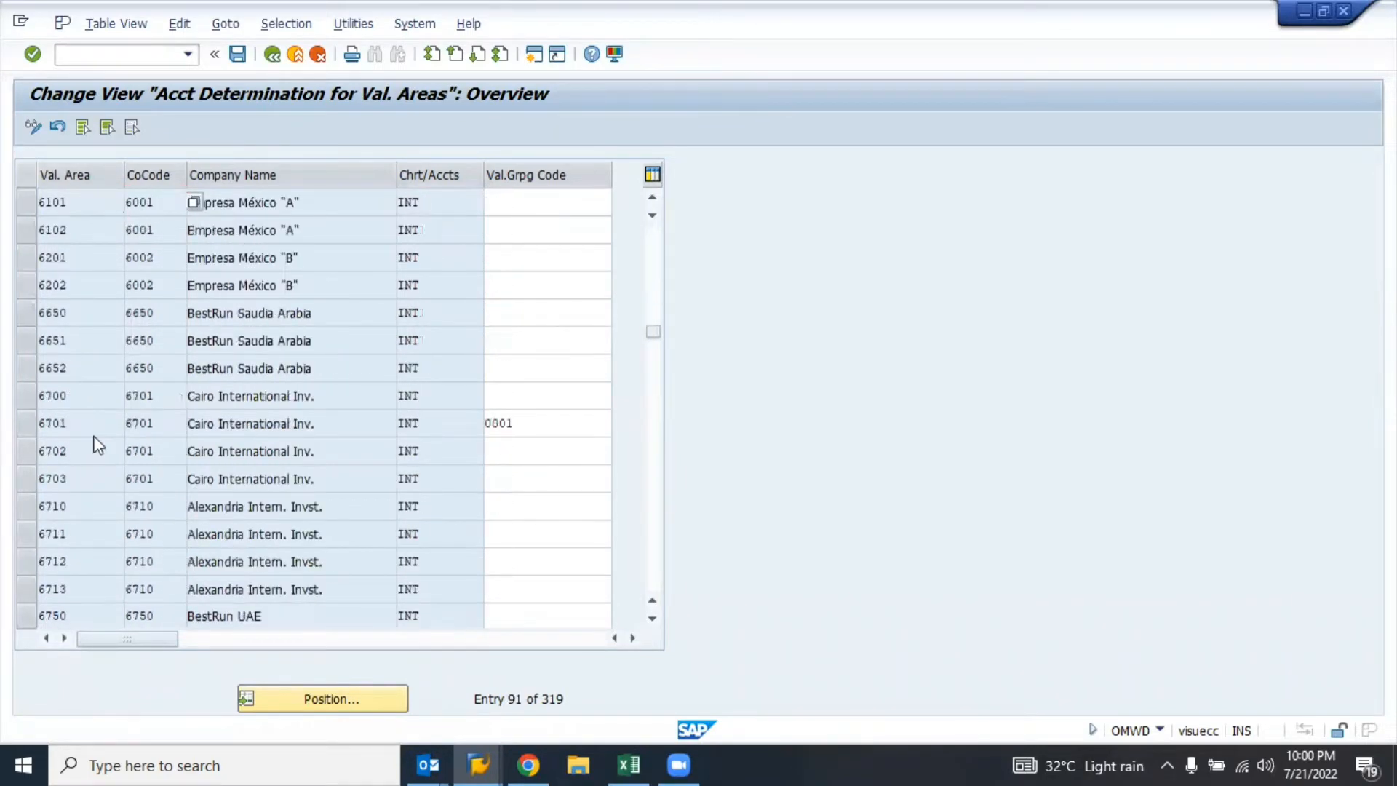
scroll(97, 445, down, 5)
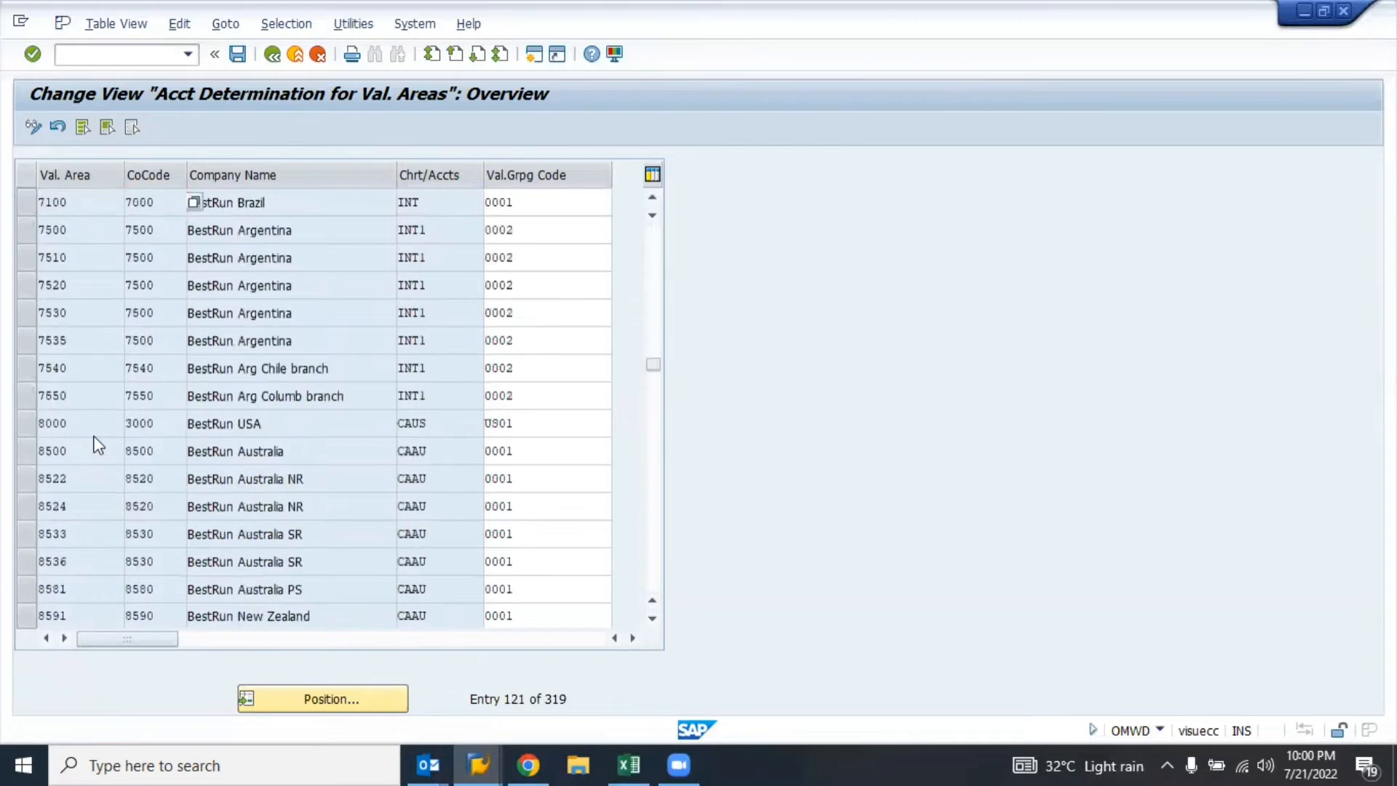
scroll(96, 445, down, 5)
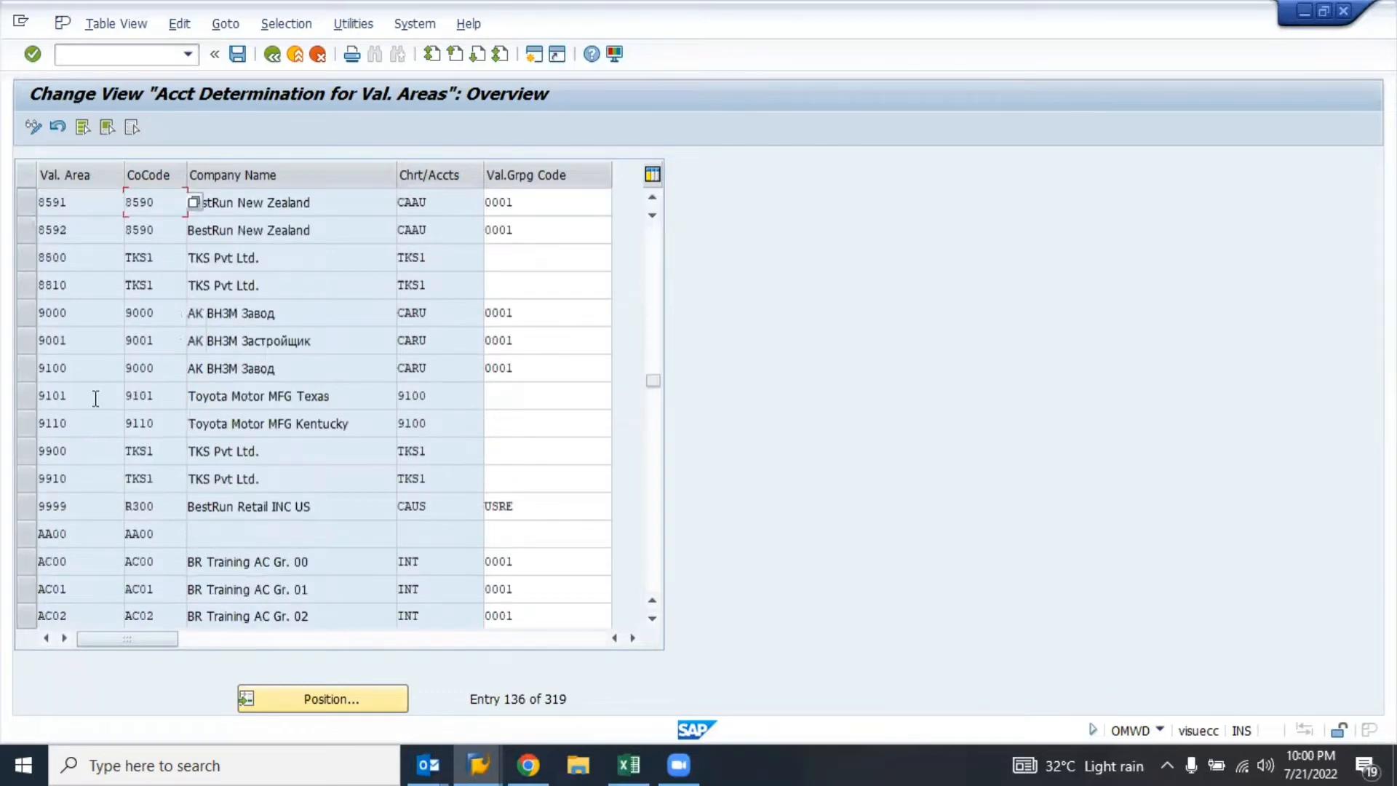
click(19, 450)
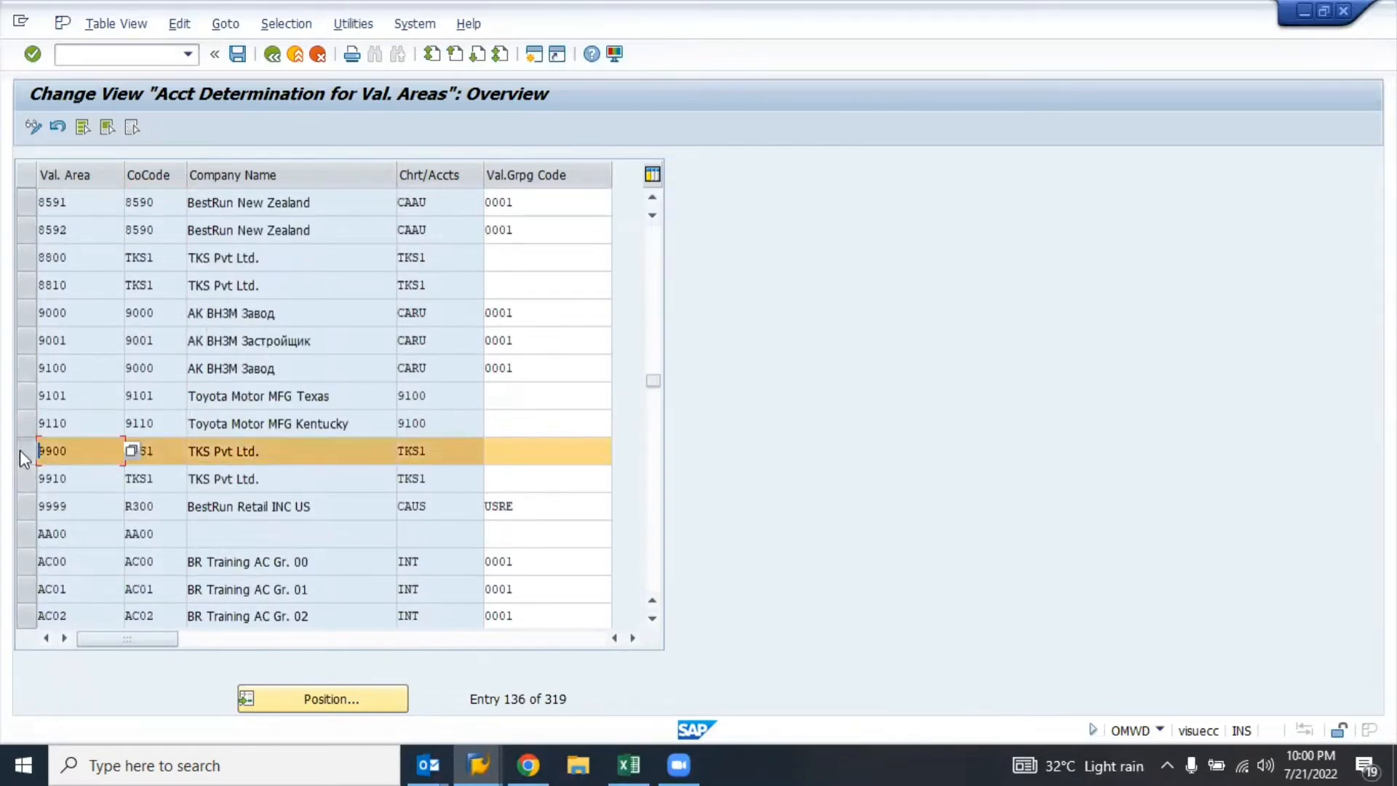
click(24, 477)
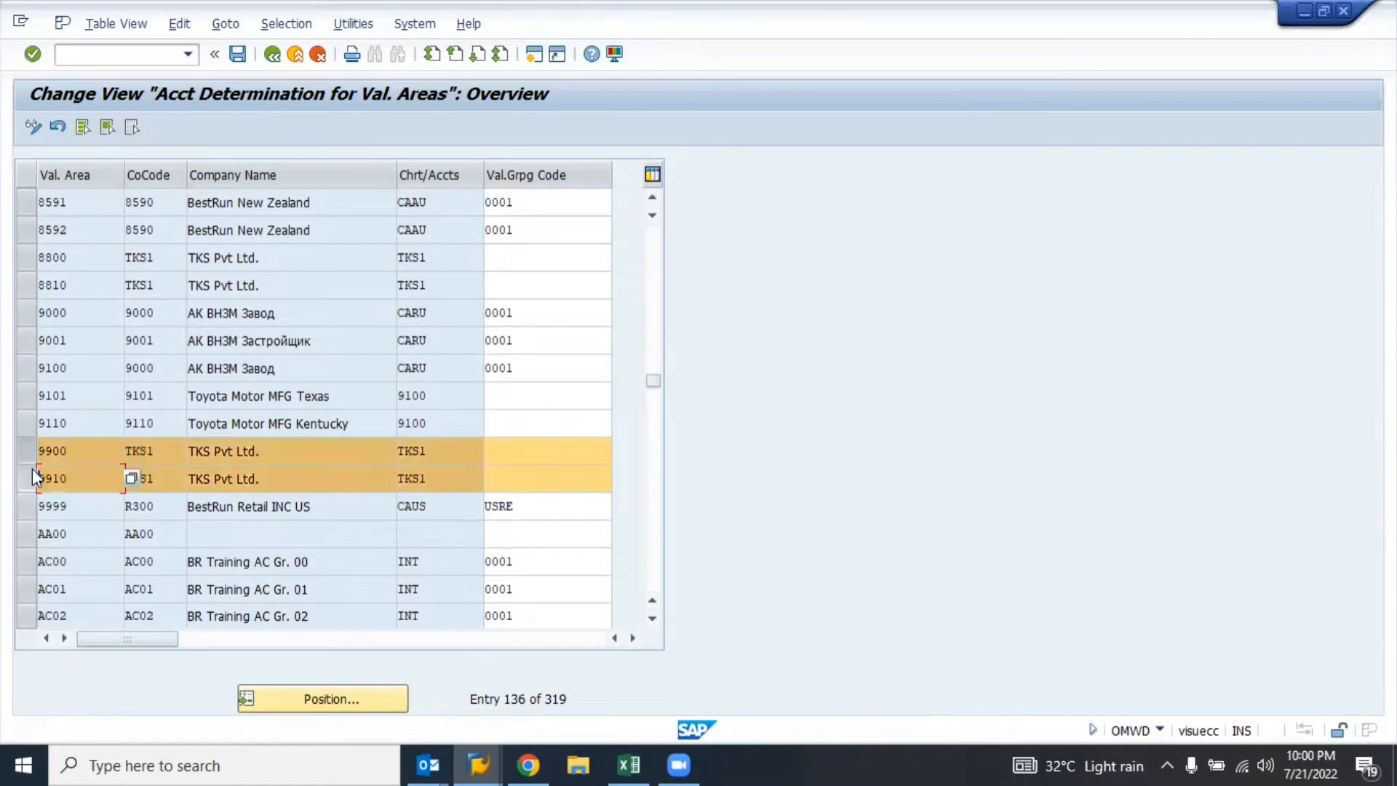
- Examine the company code, chart of accounts and valuation grouping code of areas 9900 and 9910, and return to the guide without saving
click(86, 455)
click(156, 451)
click(454, 451)
click(542, 453)
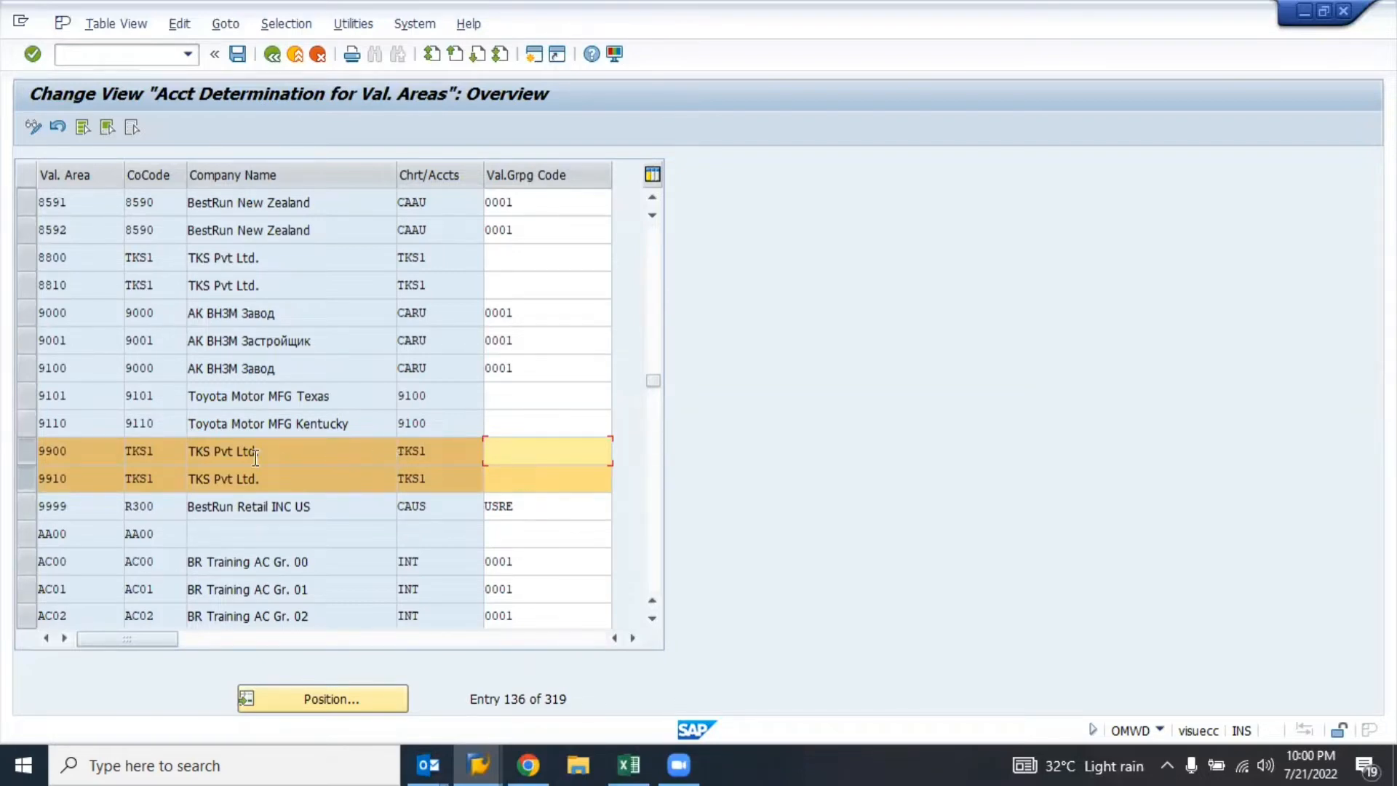
click(442, 452)
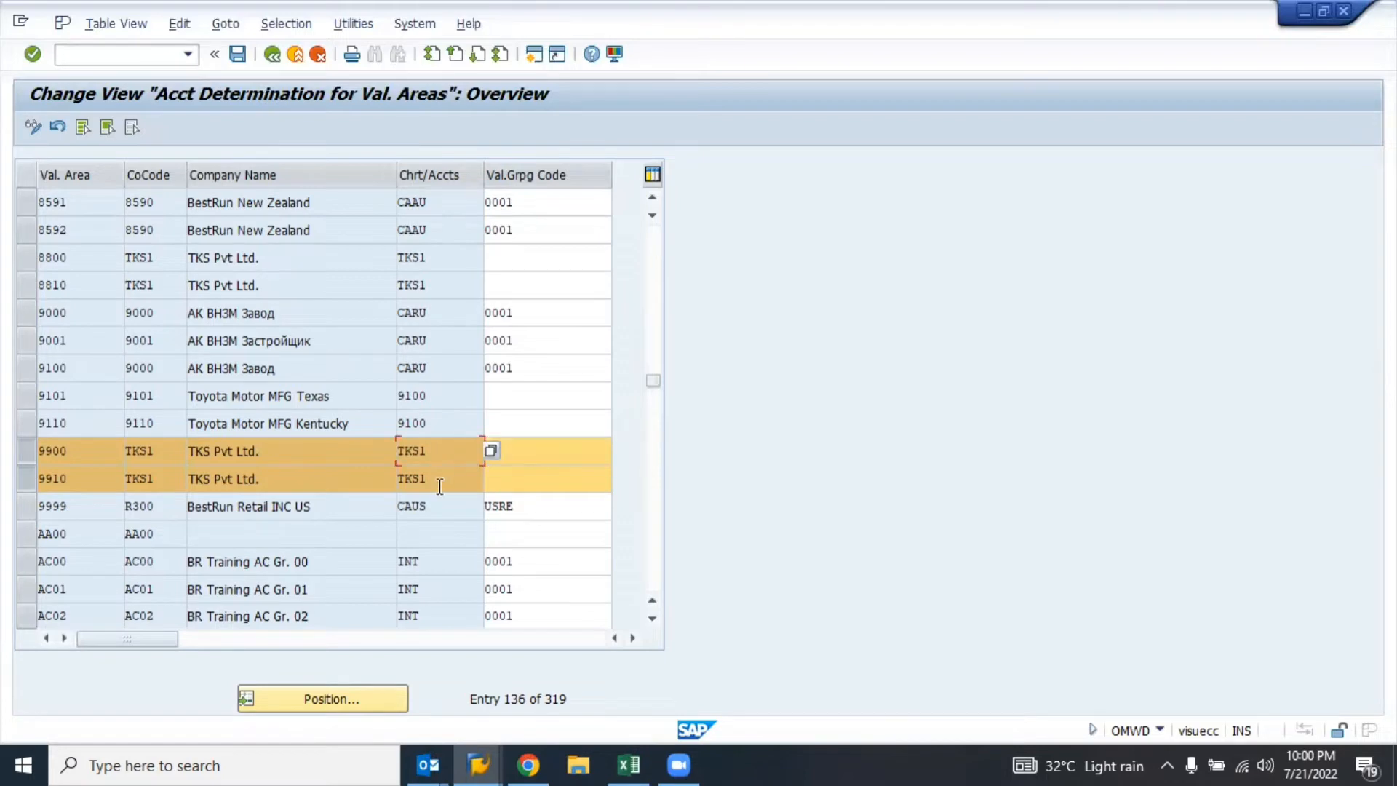
click(439, 487)
click(505, 448)
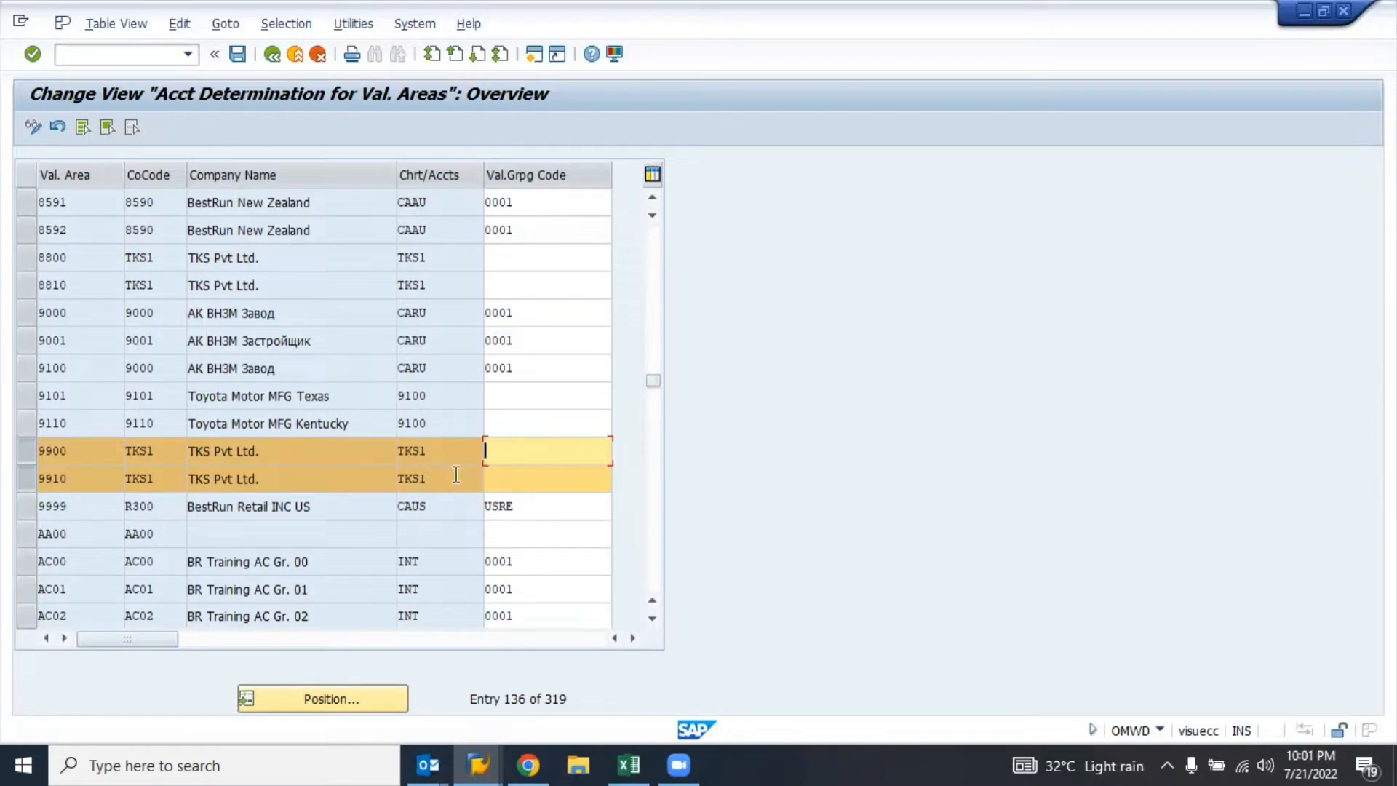
key(F12)
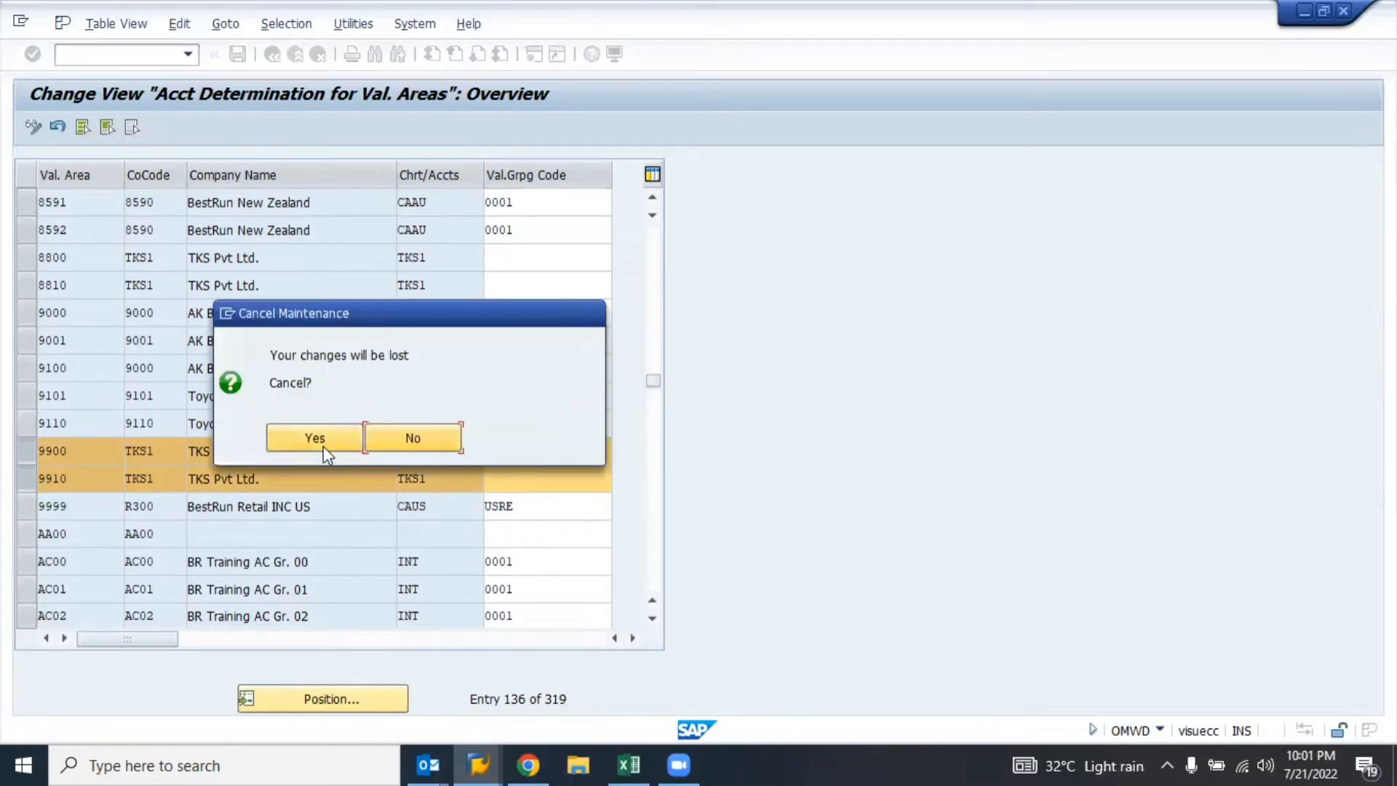
click(323, 446)
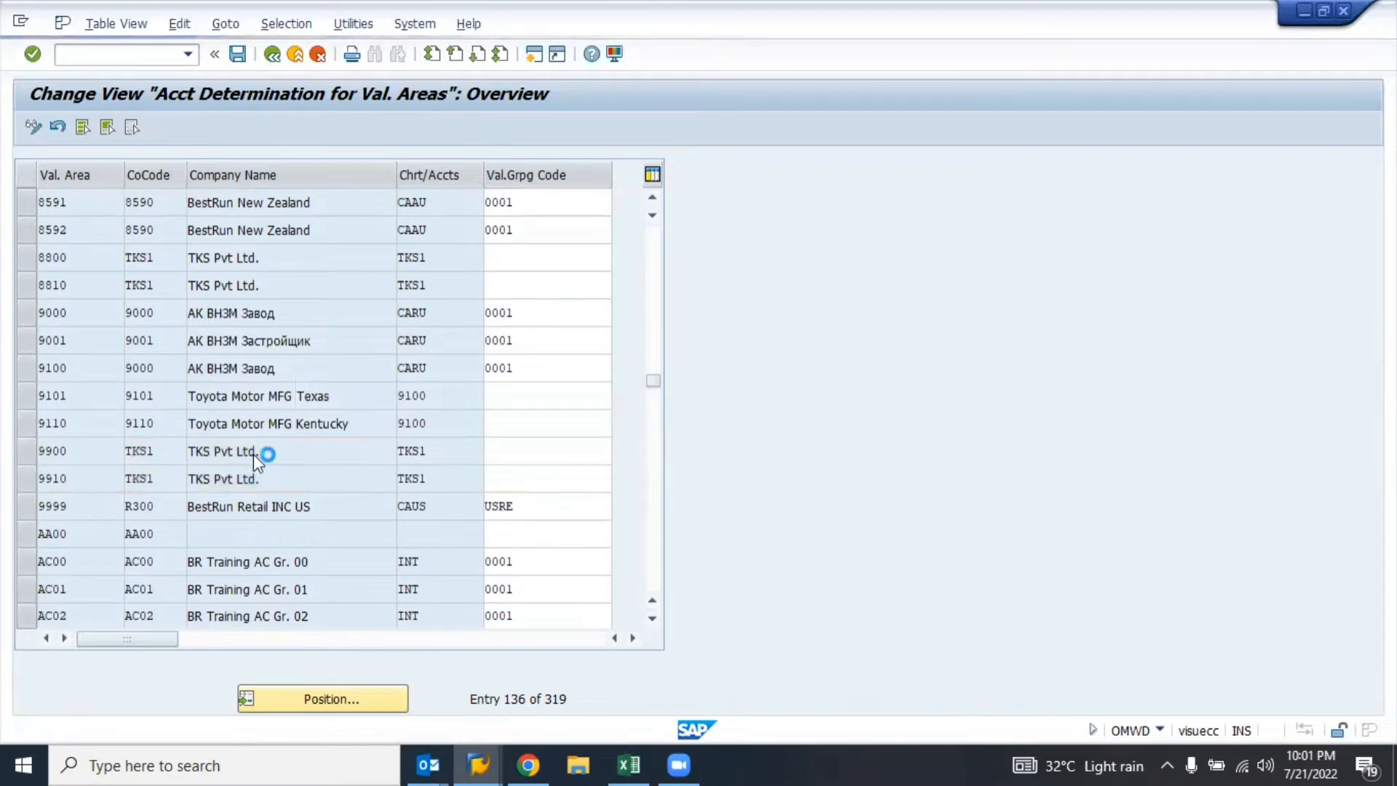
click(273, 55)
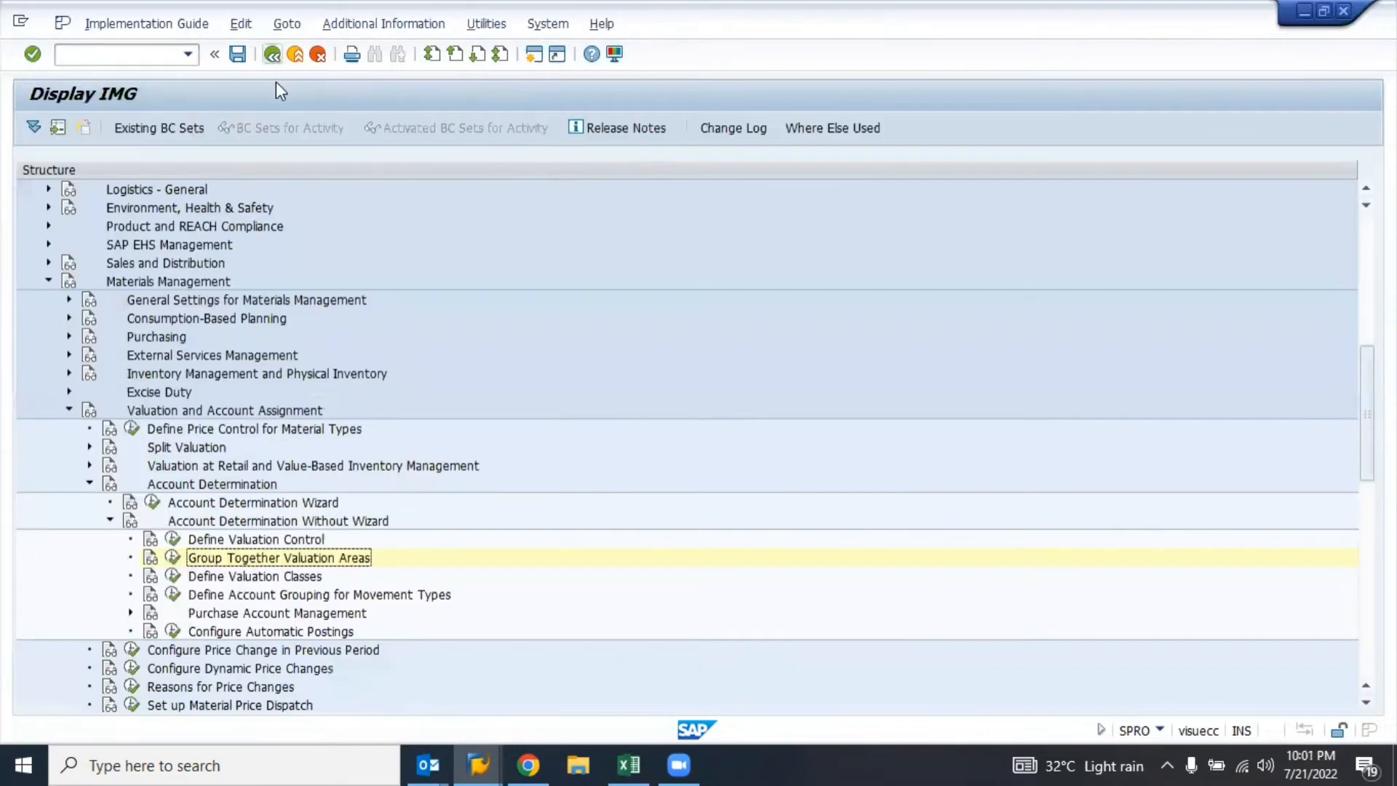
- Open Define Valuation Classes and review the existing account category references
click(222, 577)
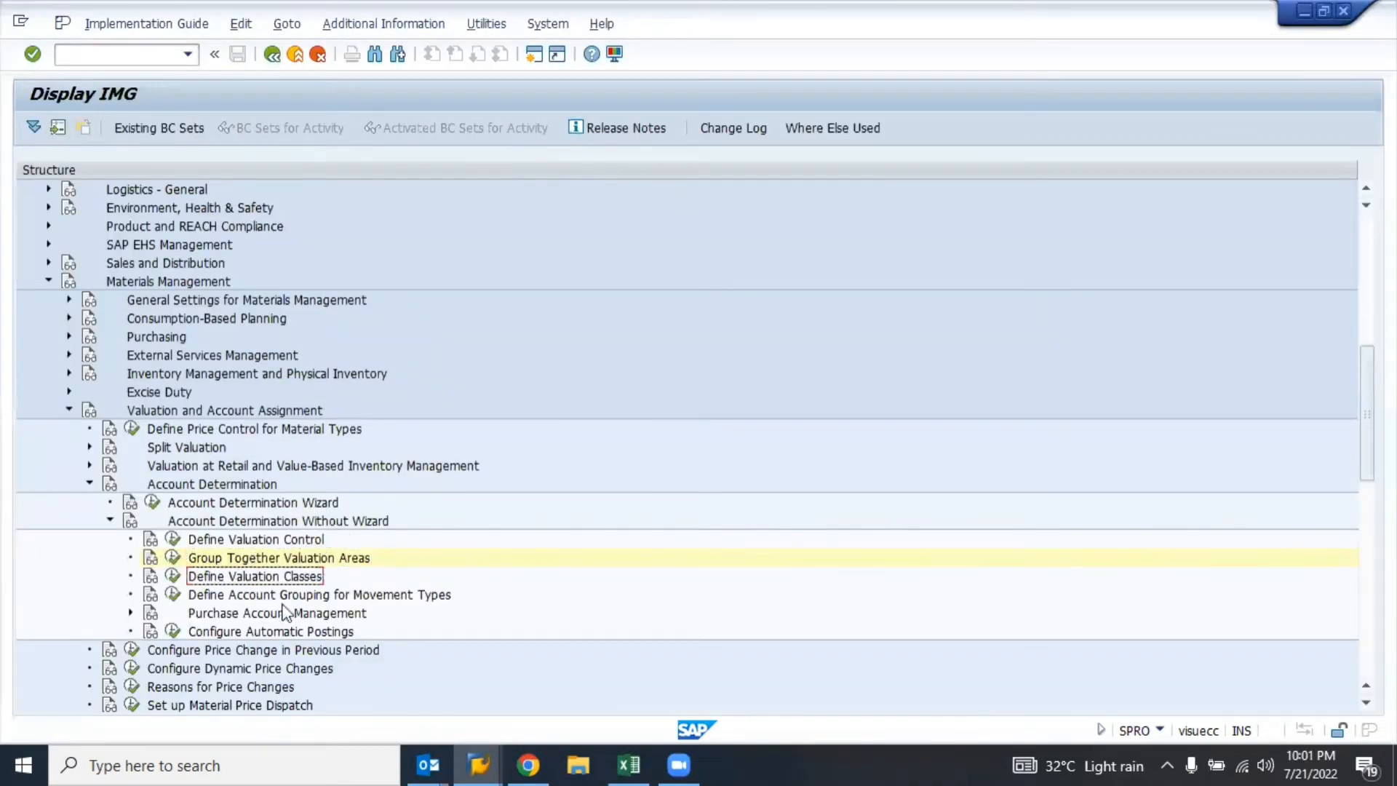
click(173, 576)
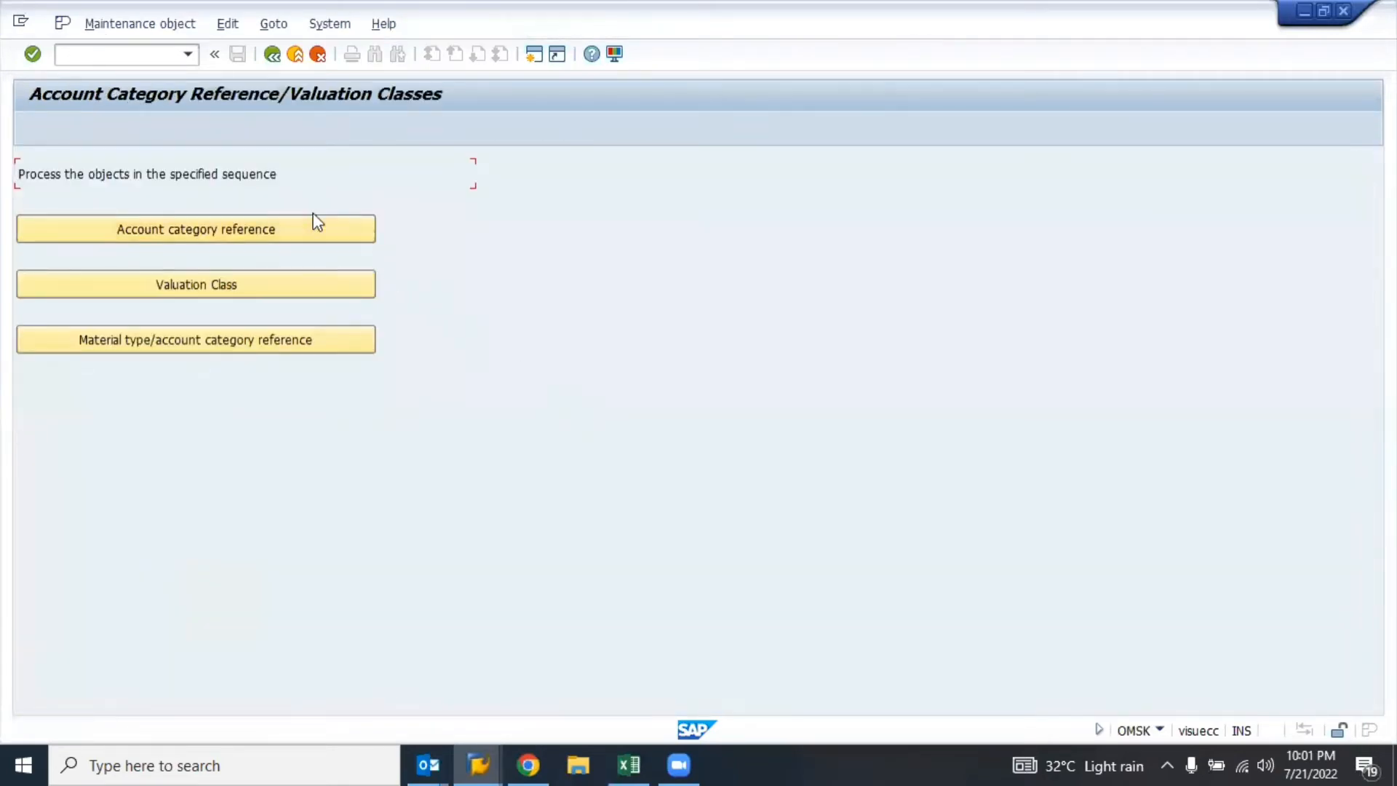
click(211, 230)
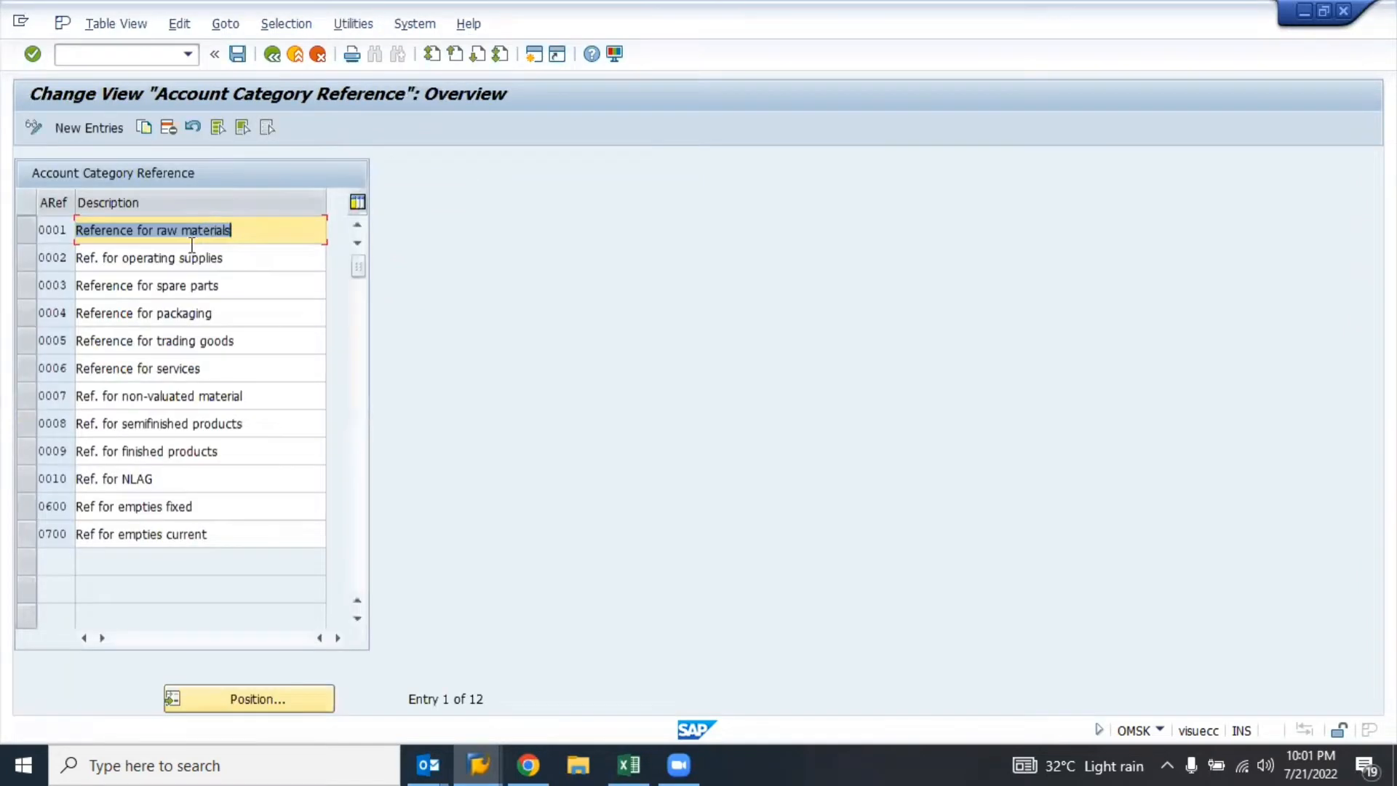
click(125, 534)
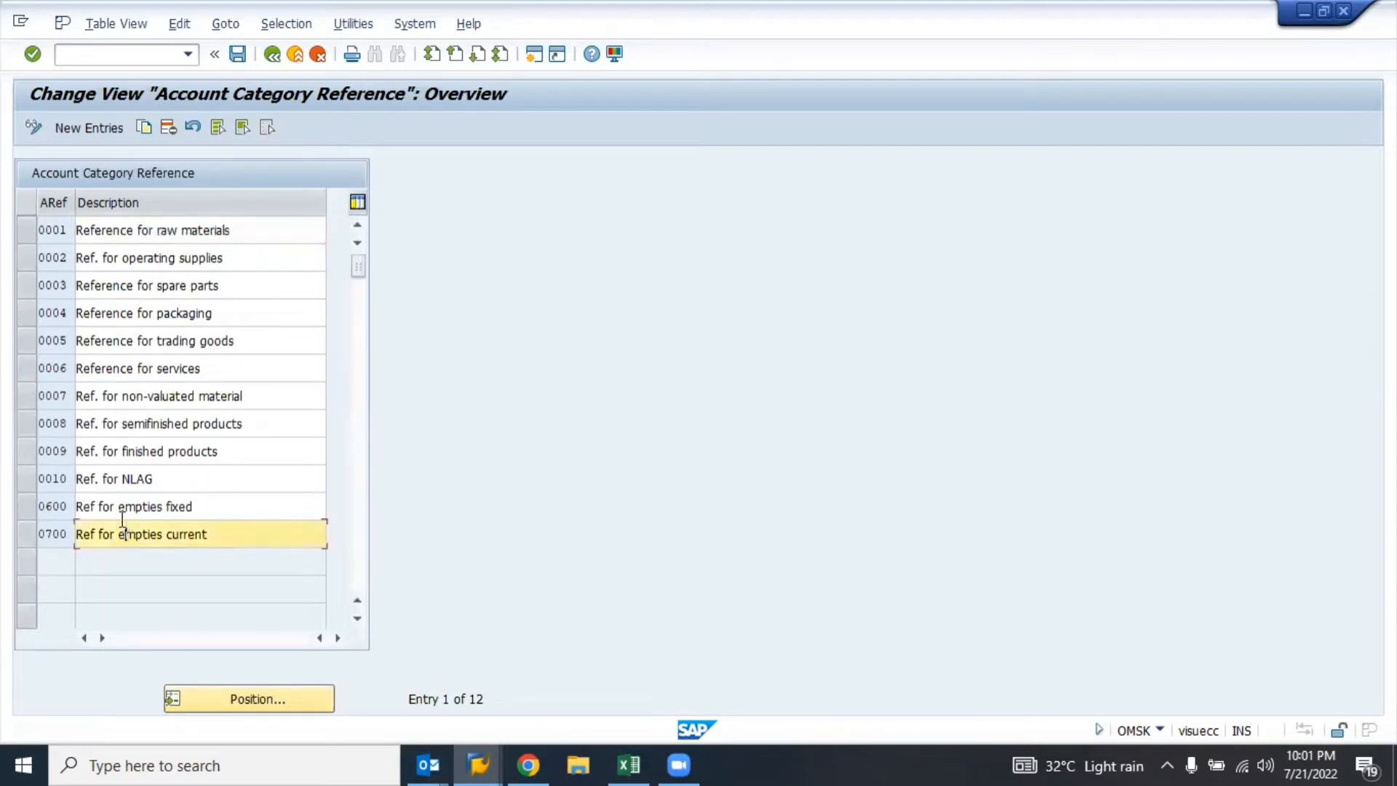
double_click(108, 231)
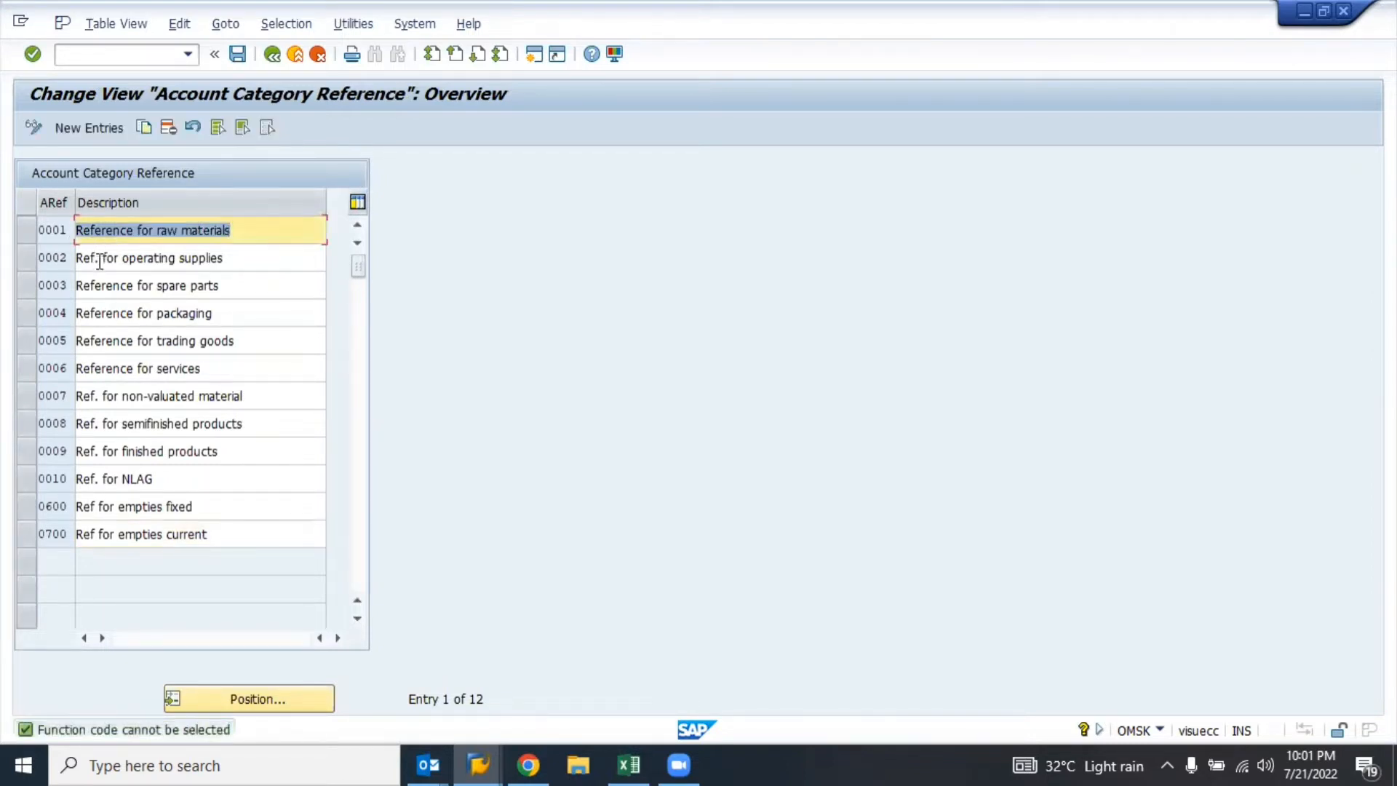
click(102, 259)
- Add account category reference Z001 with the description "Reference for raw materials", save it and return to the reference list
click(24, 230)
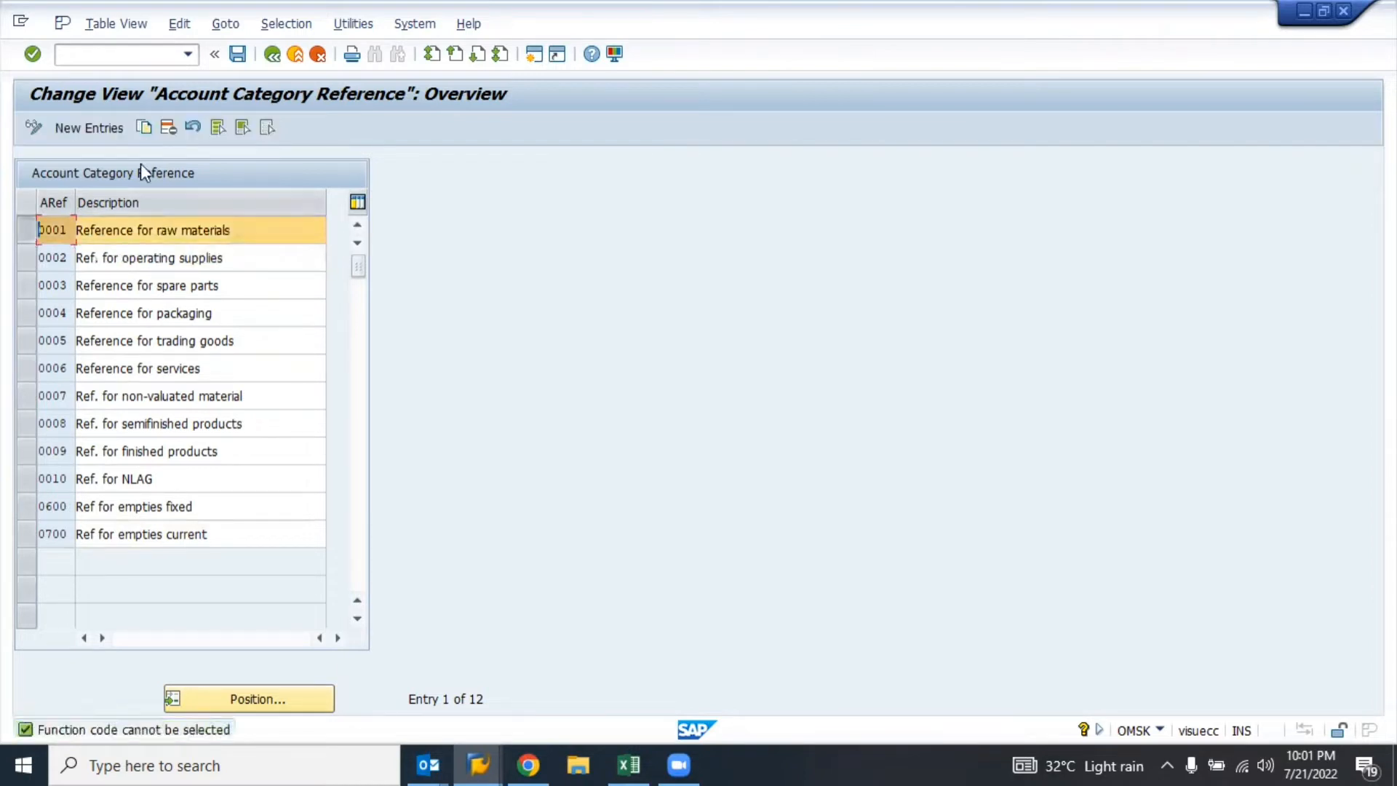
click(144, 124)
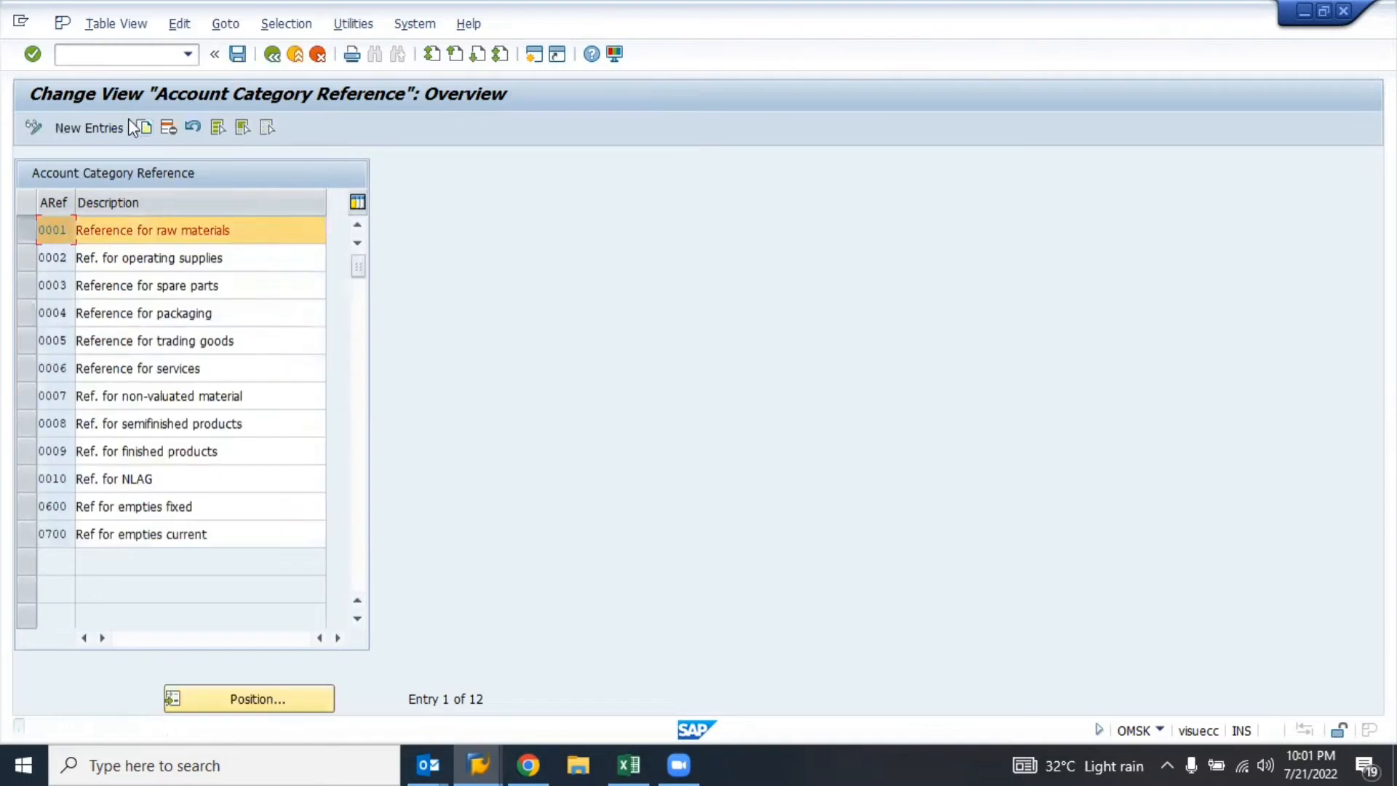
click(81, 126)
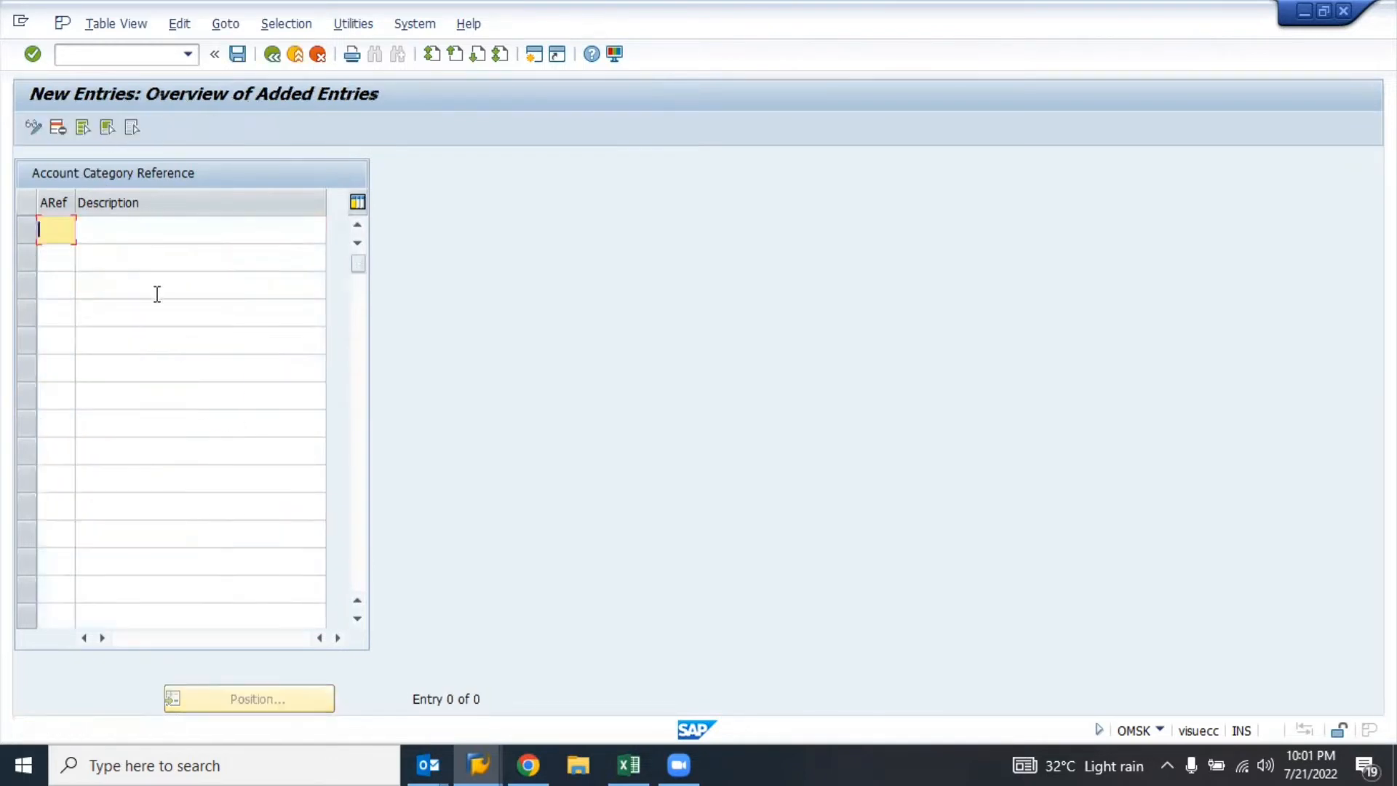
text(z001)
key(Tab)
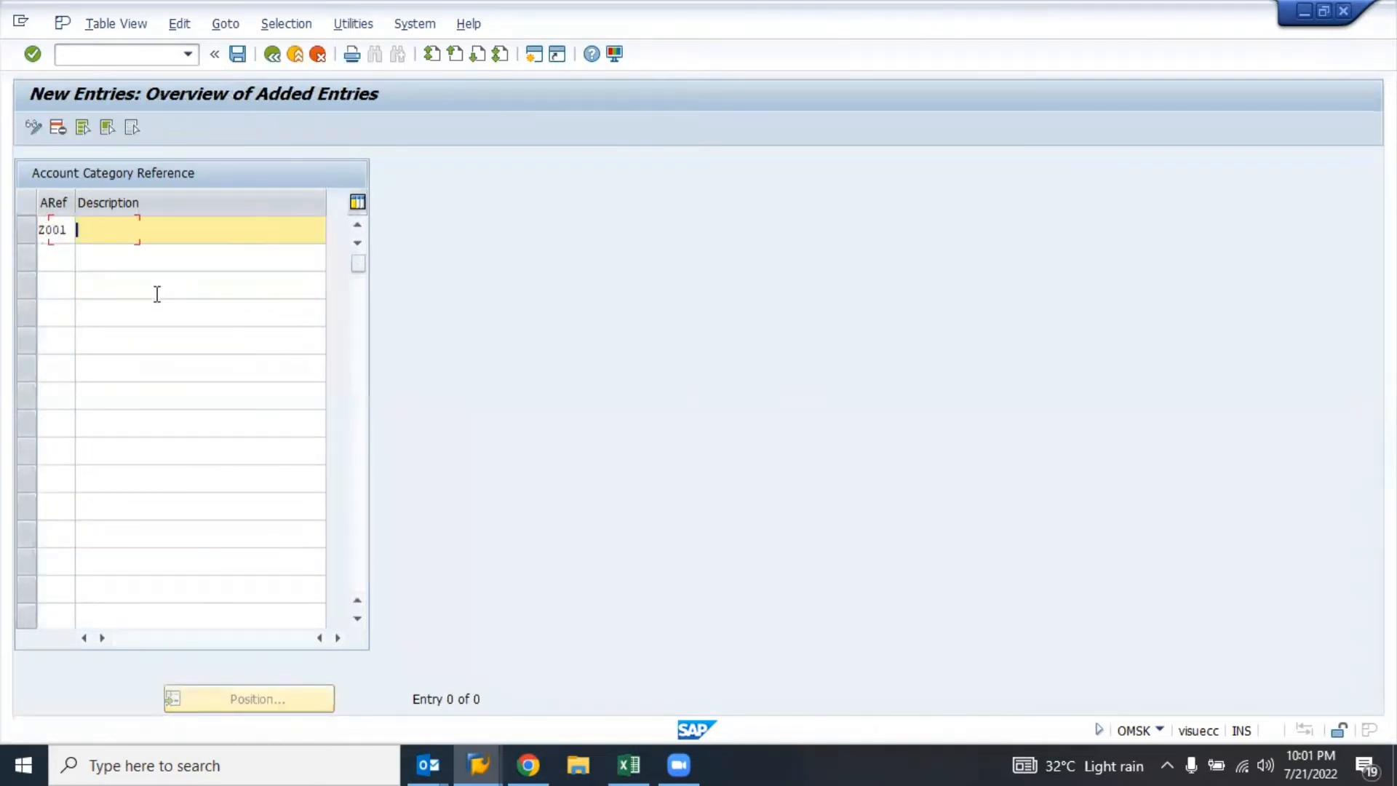
key(Down)
key(Return)
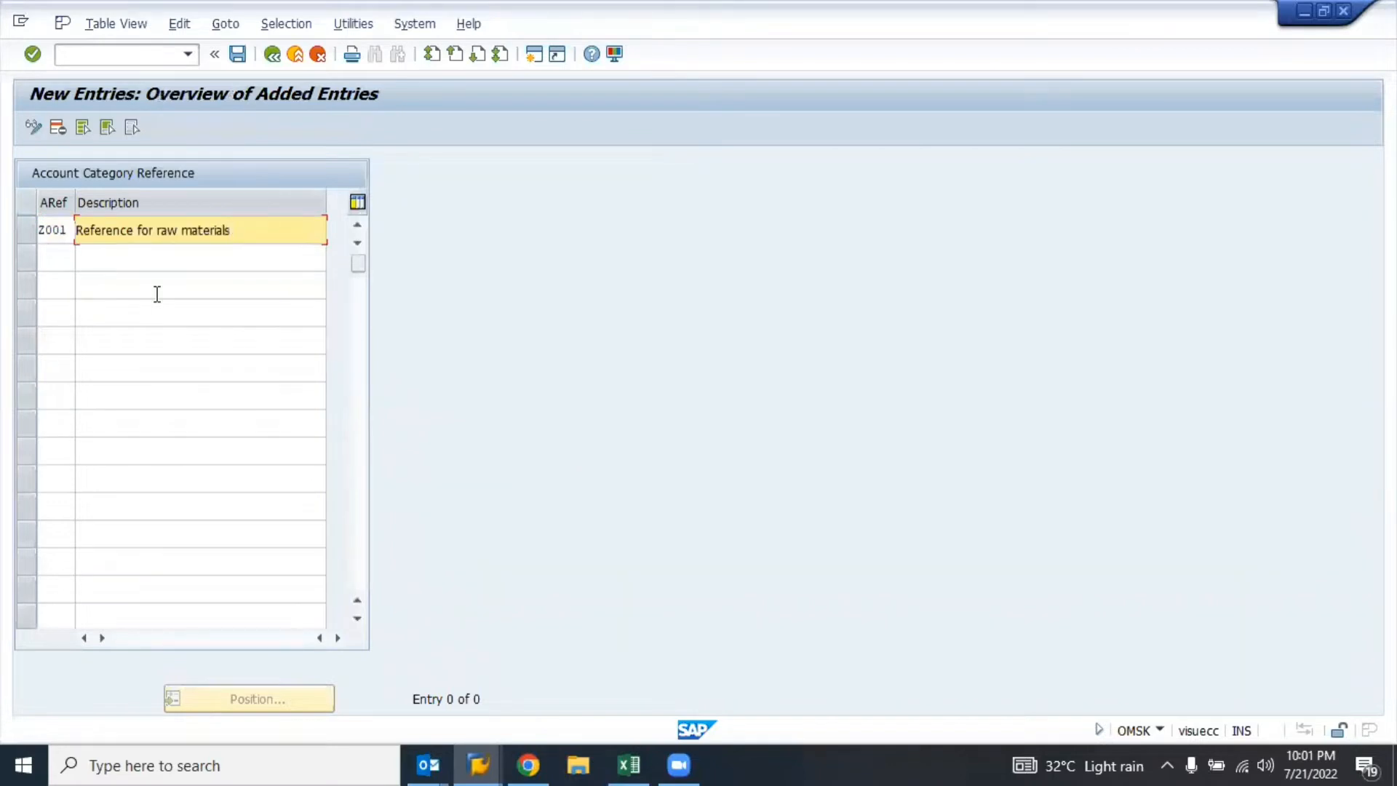
key(Return)
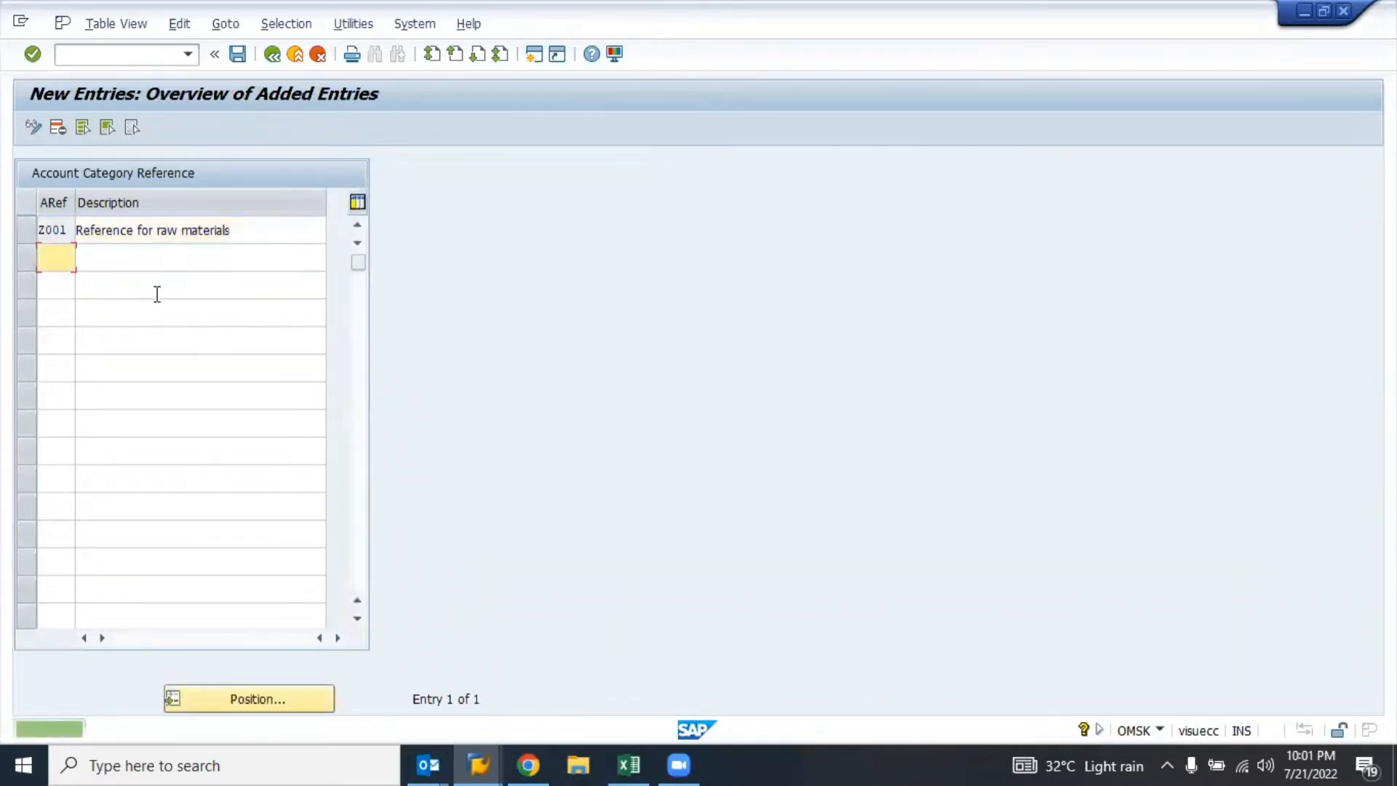
click(237, 54)
click(330, 393)
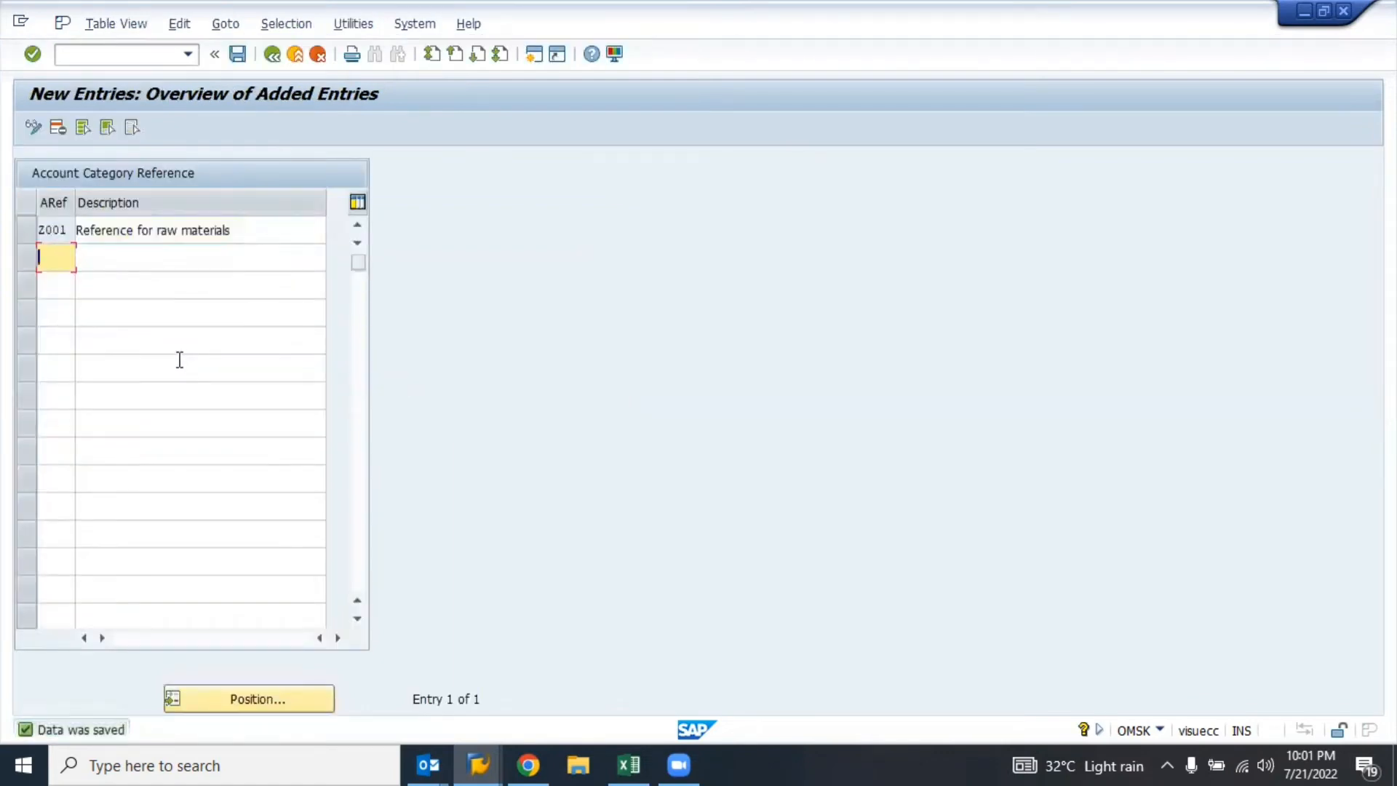
key(F3)
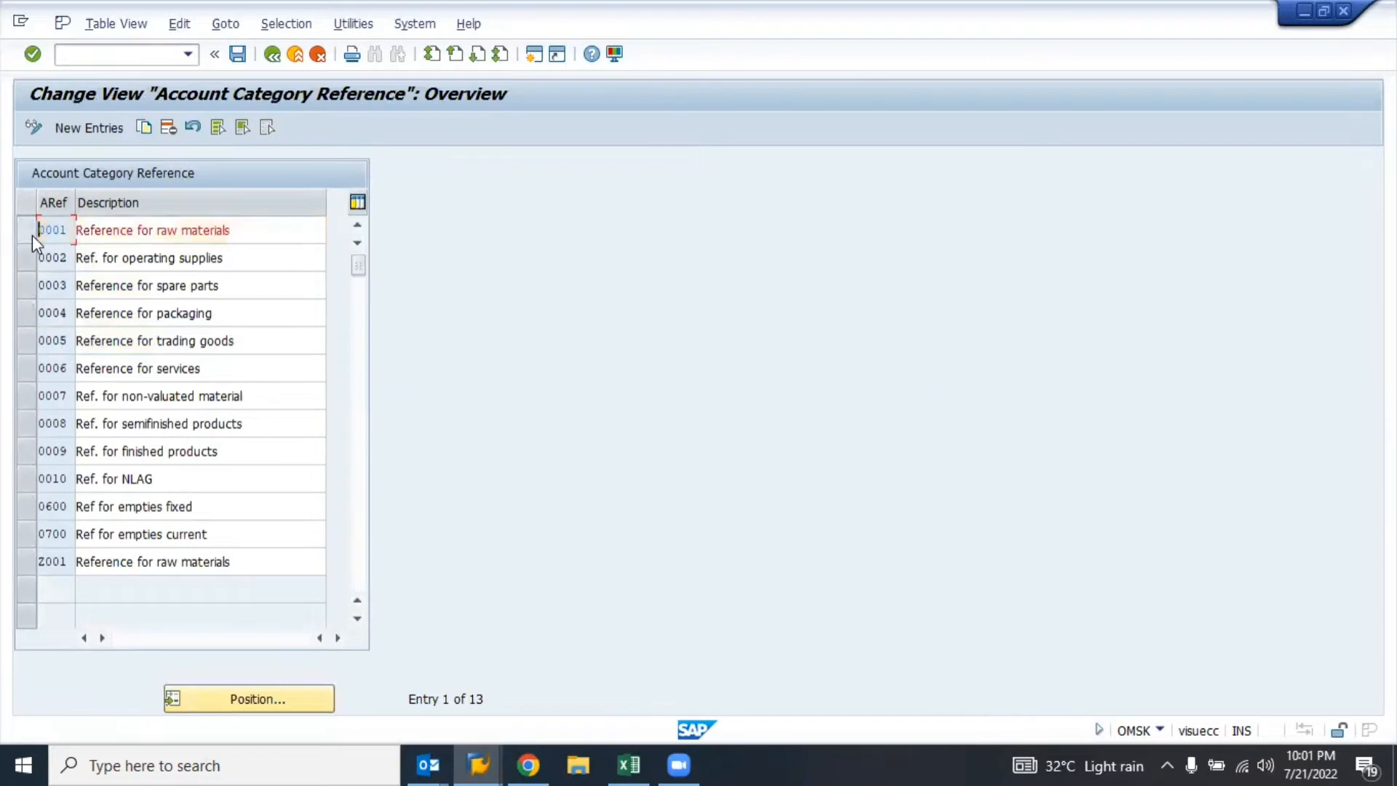
- Point out account category references Z001, 0001 and 0009, and leave the reference list without saving further changes
click(28, 566)
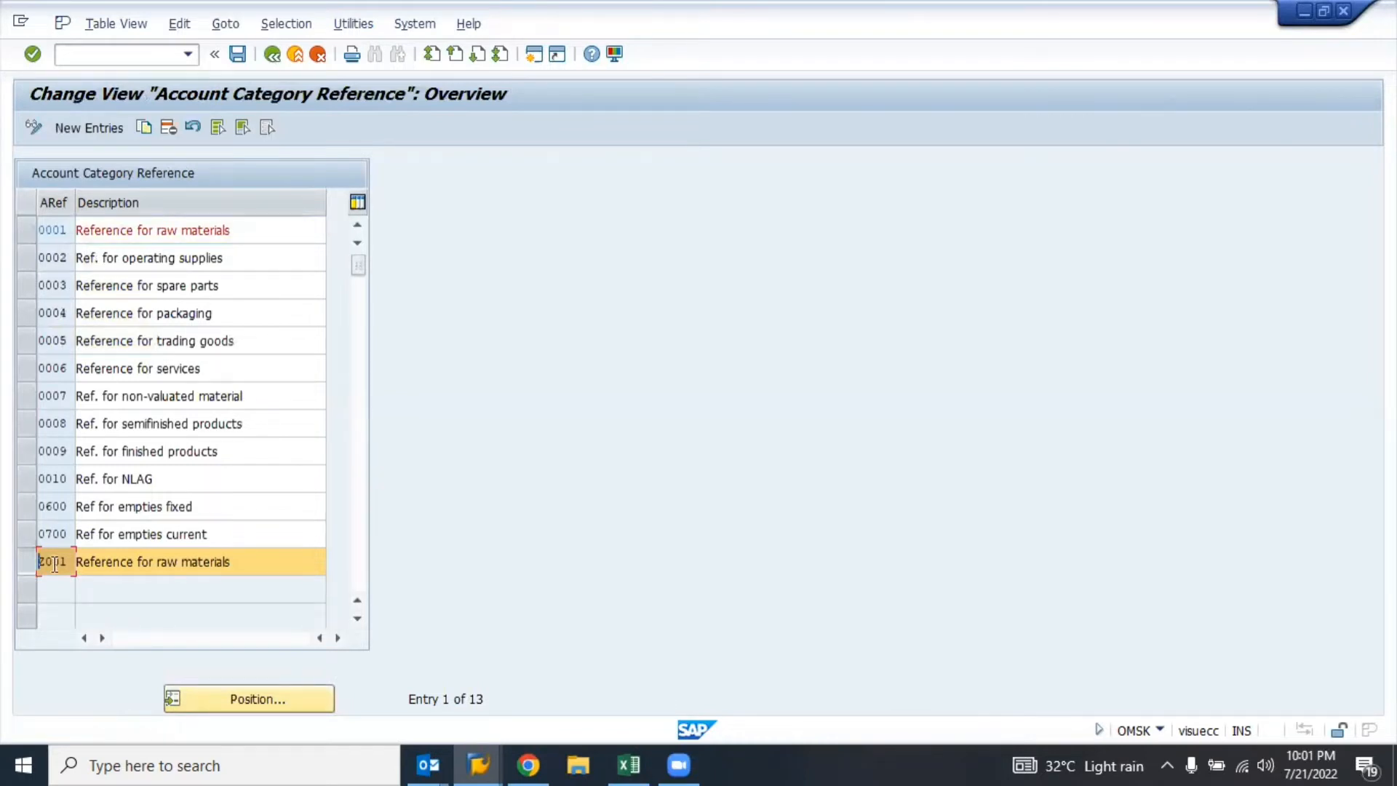
click(31, 563)
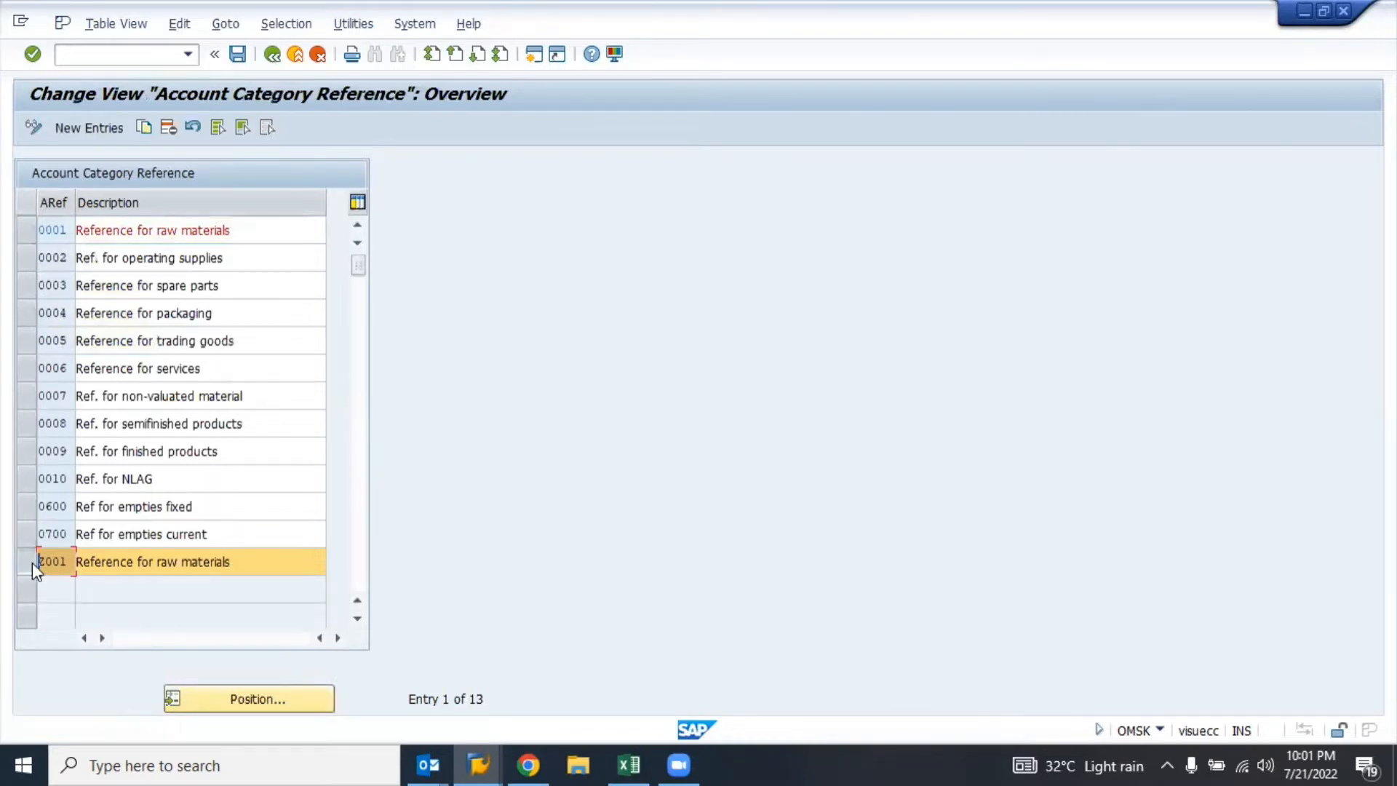
click(27, 237)
click(24, 456)
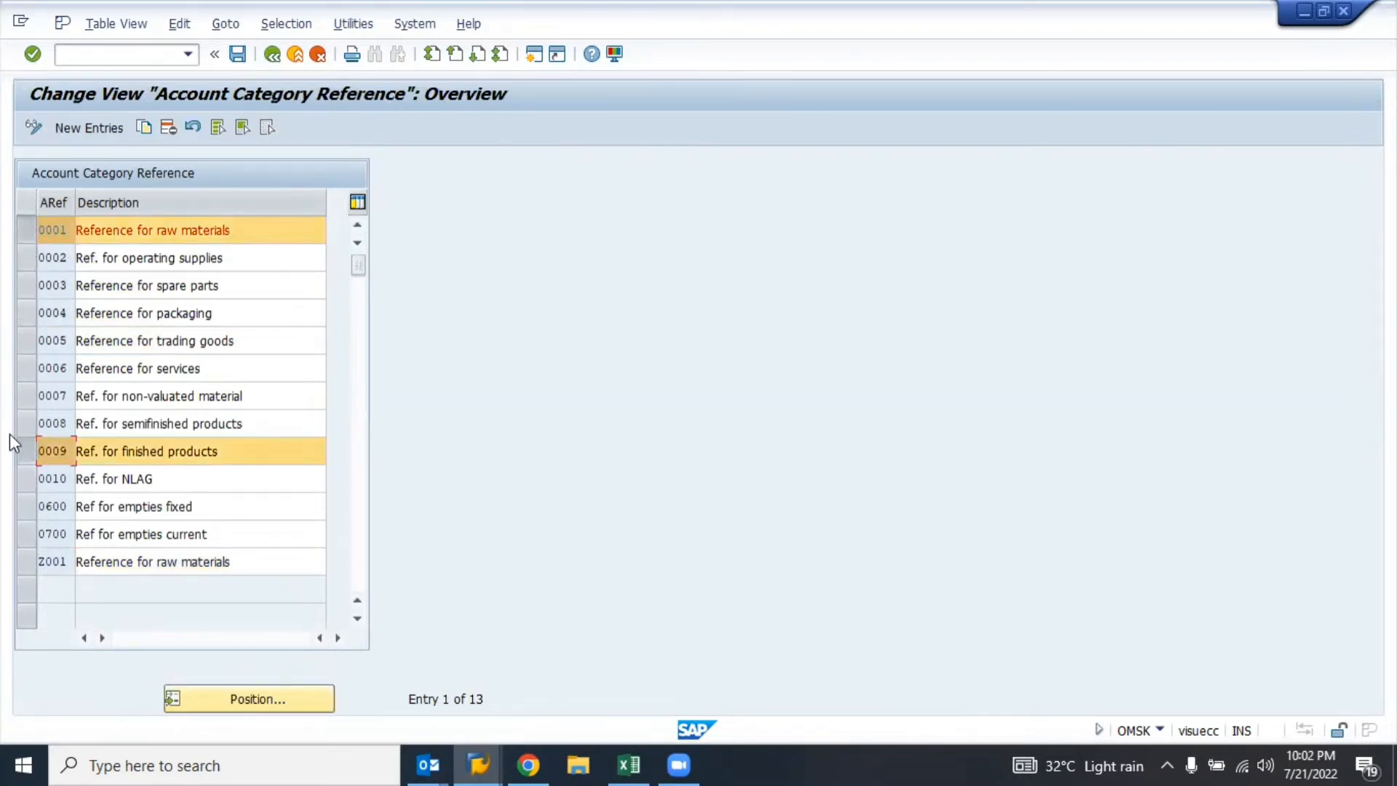
key(F12)
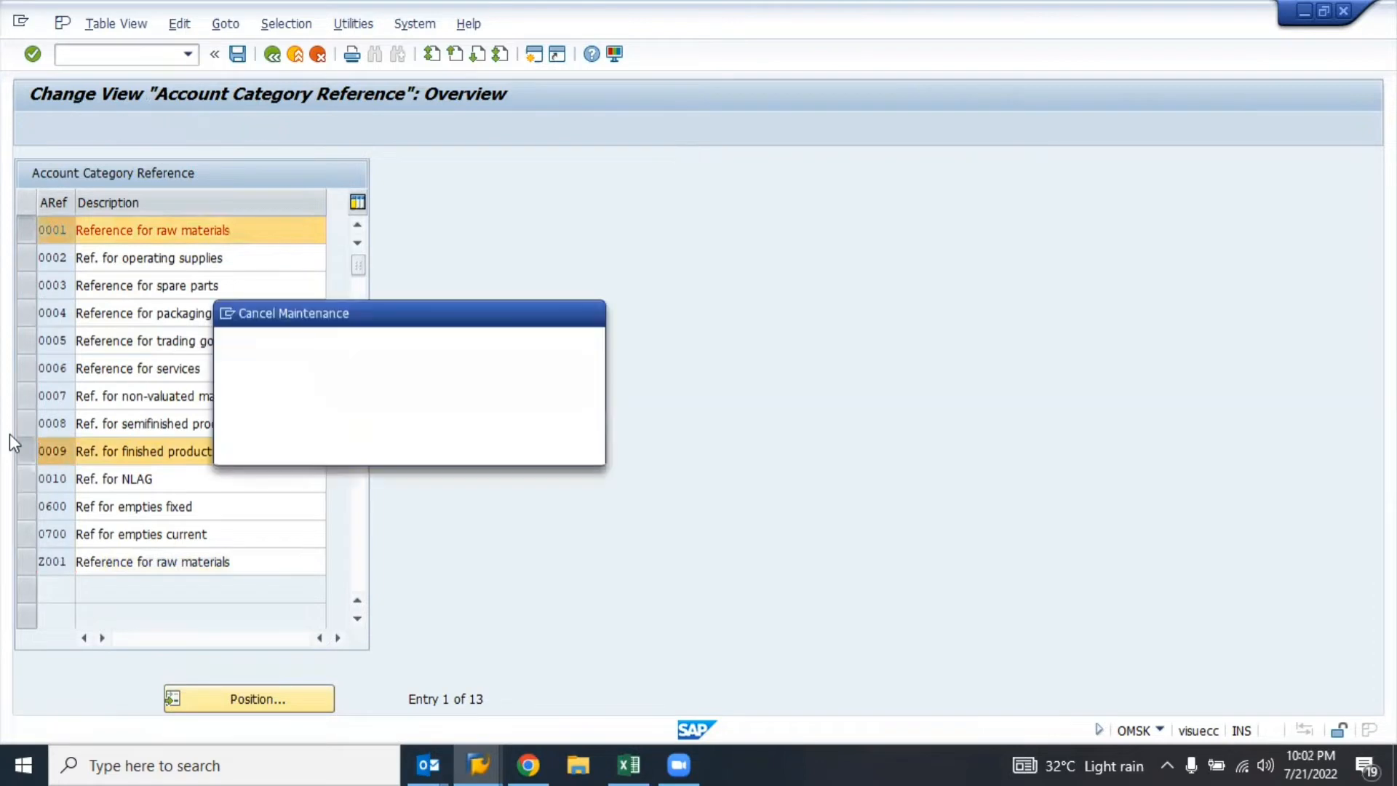
key(Left)
key(Return)
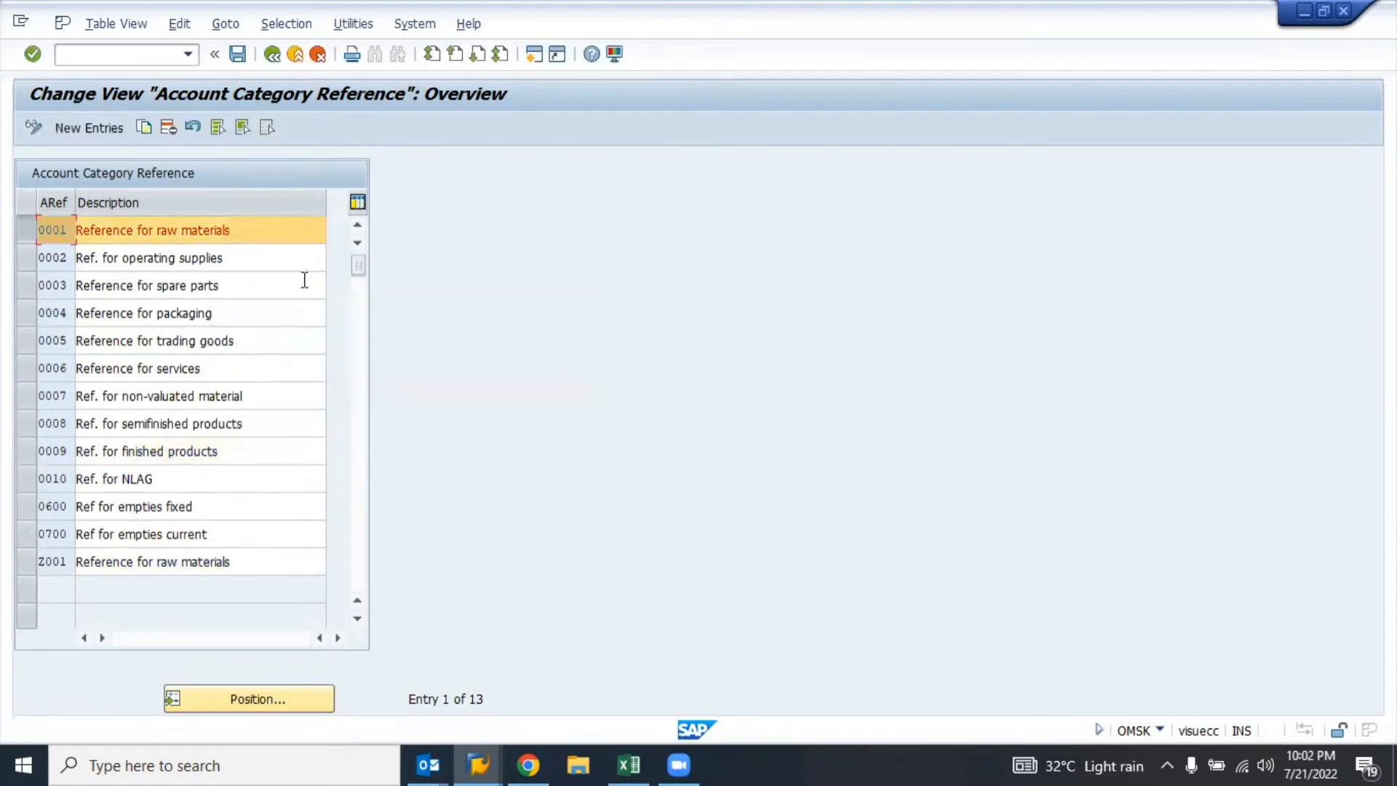
key(F12)
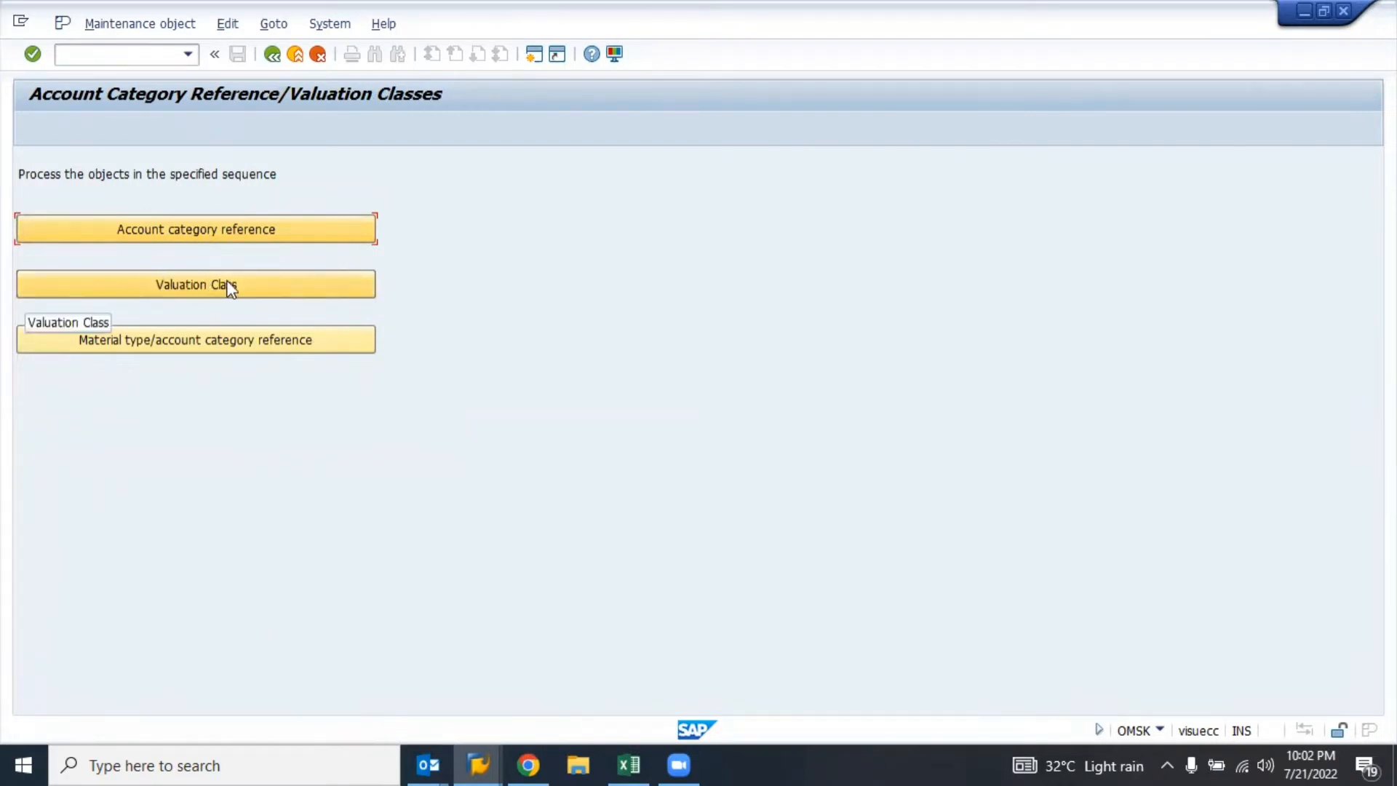
- Open the valuation class overview and select valuation class 3000, Raw materials 1, to examine its account category reference
click(249, 283)
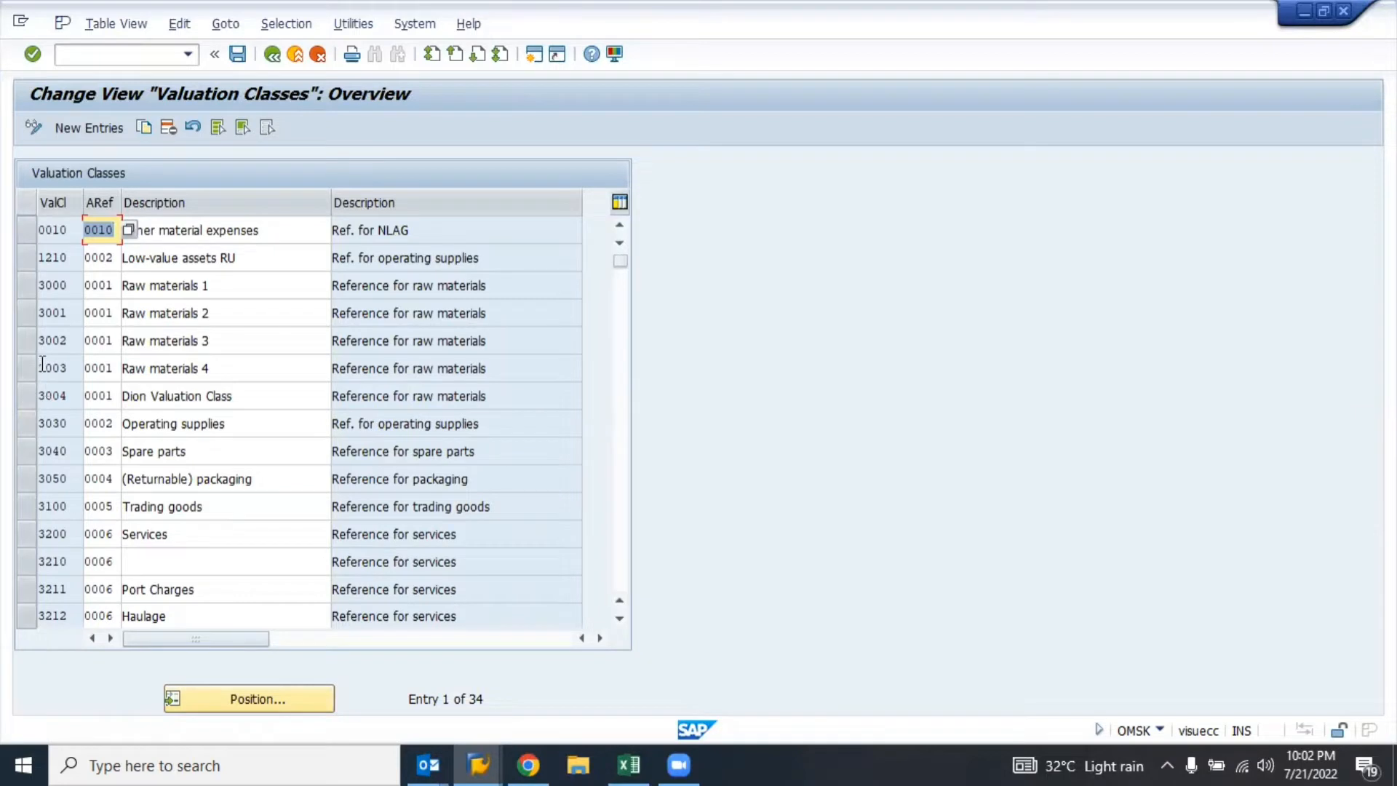
click(69, 286)
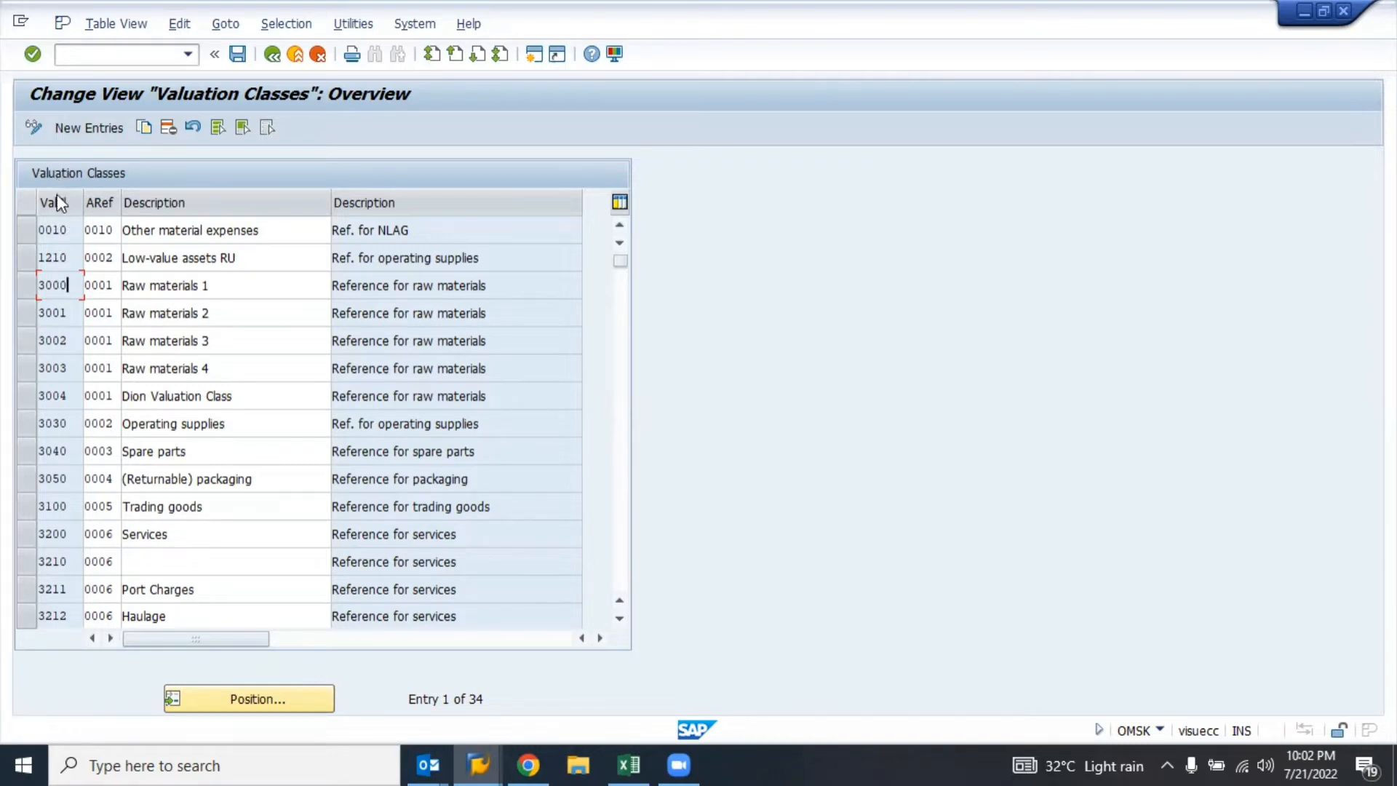
click(37, 286)
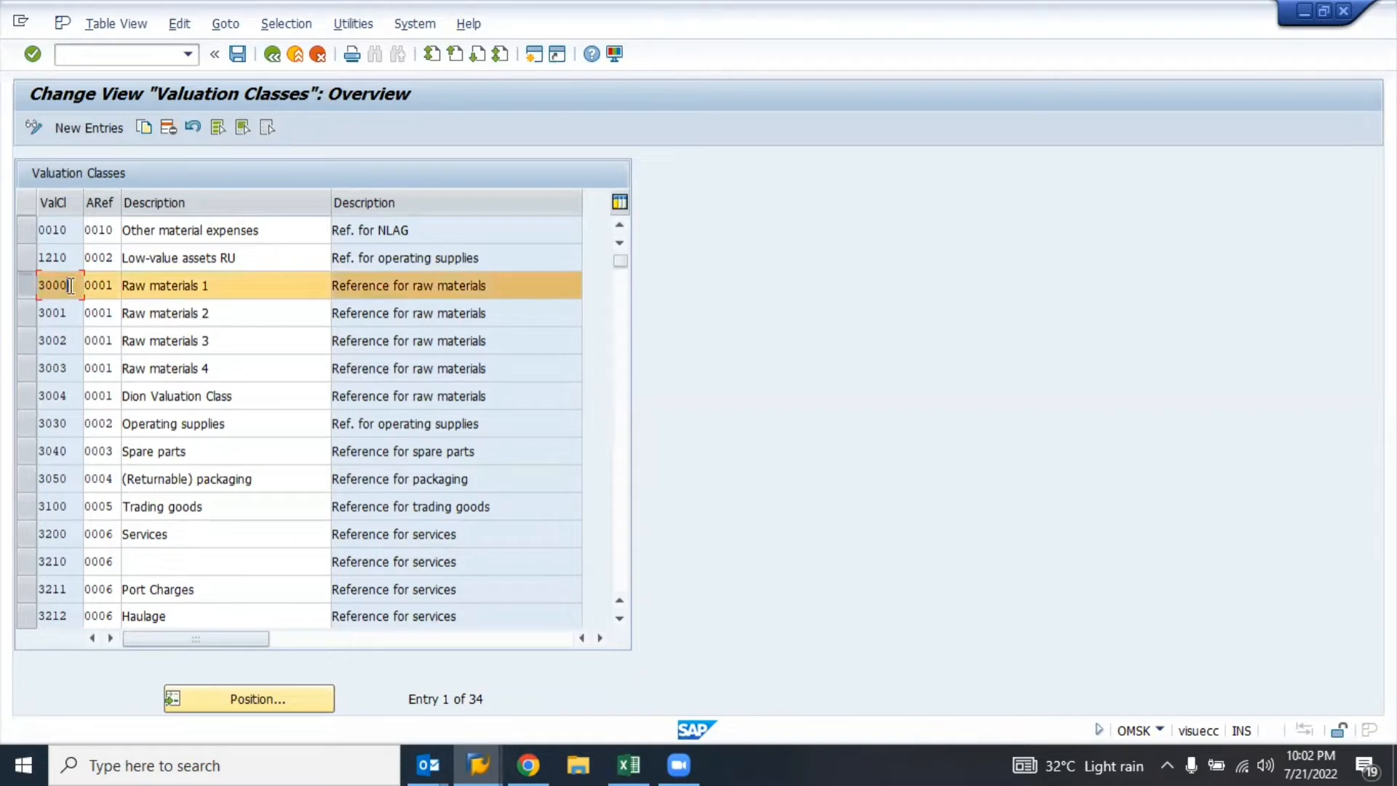
- Copy valuation class 3000 as Z001, keeping account category reference 0001 and the description "Raw materials 1", and save it
click(32, 285)
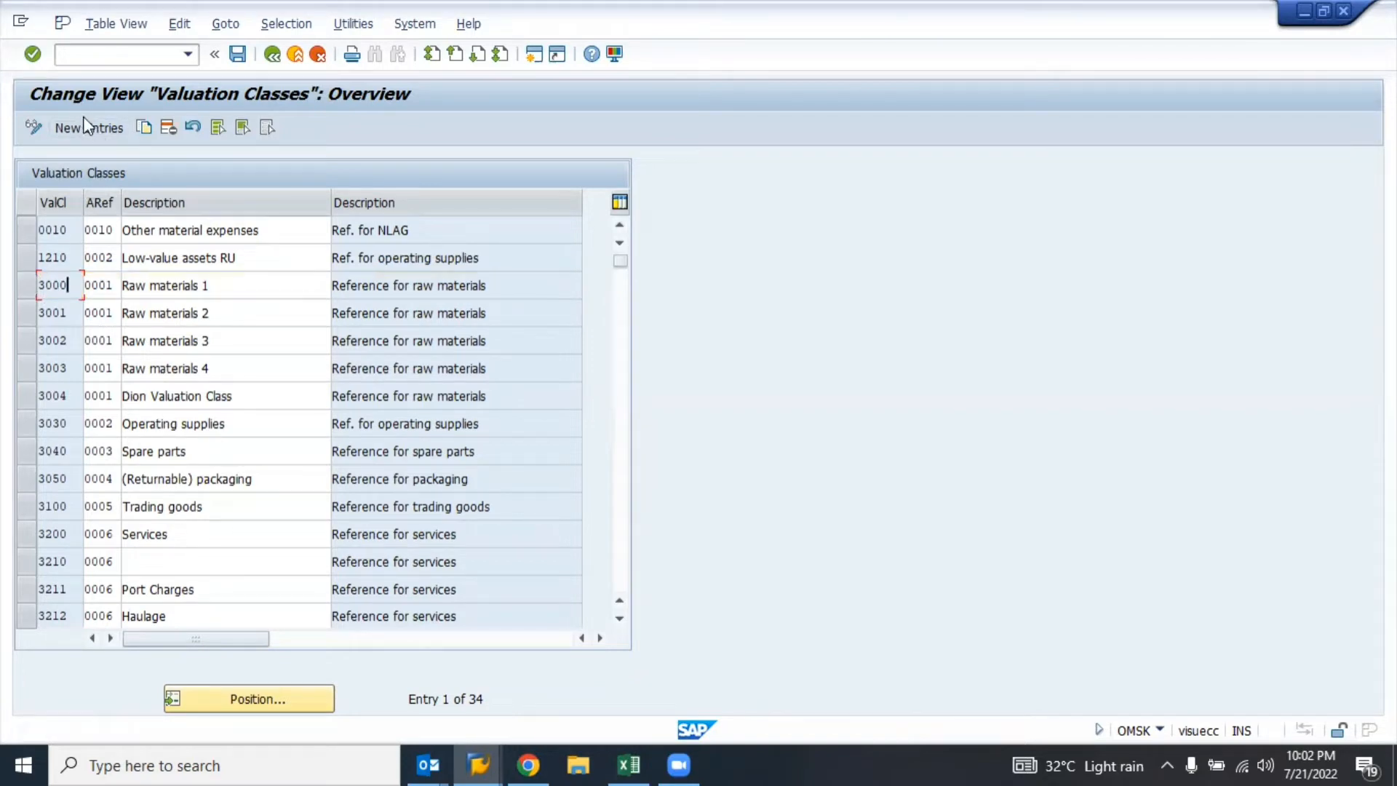
click(32, 283)
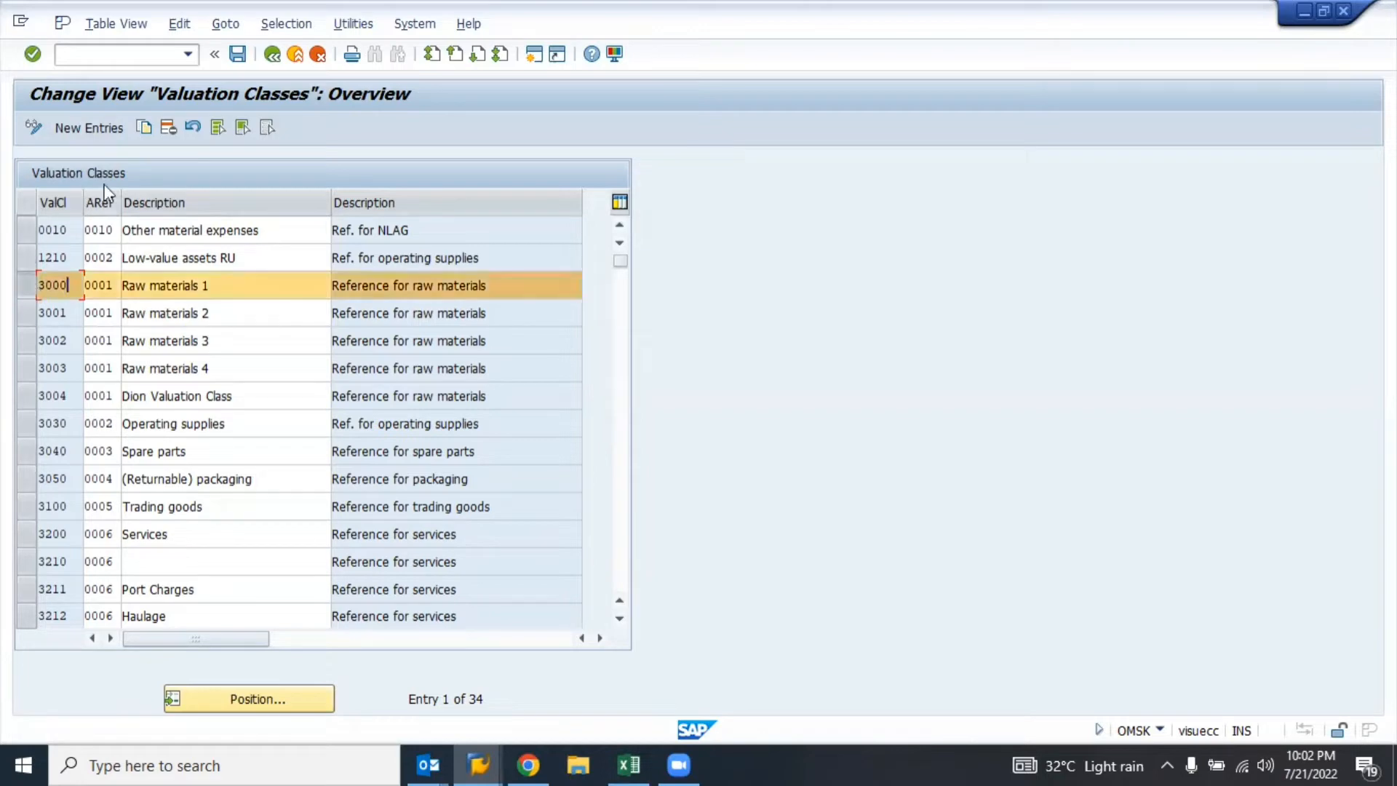
click(142, 130)
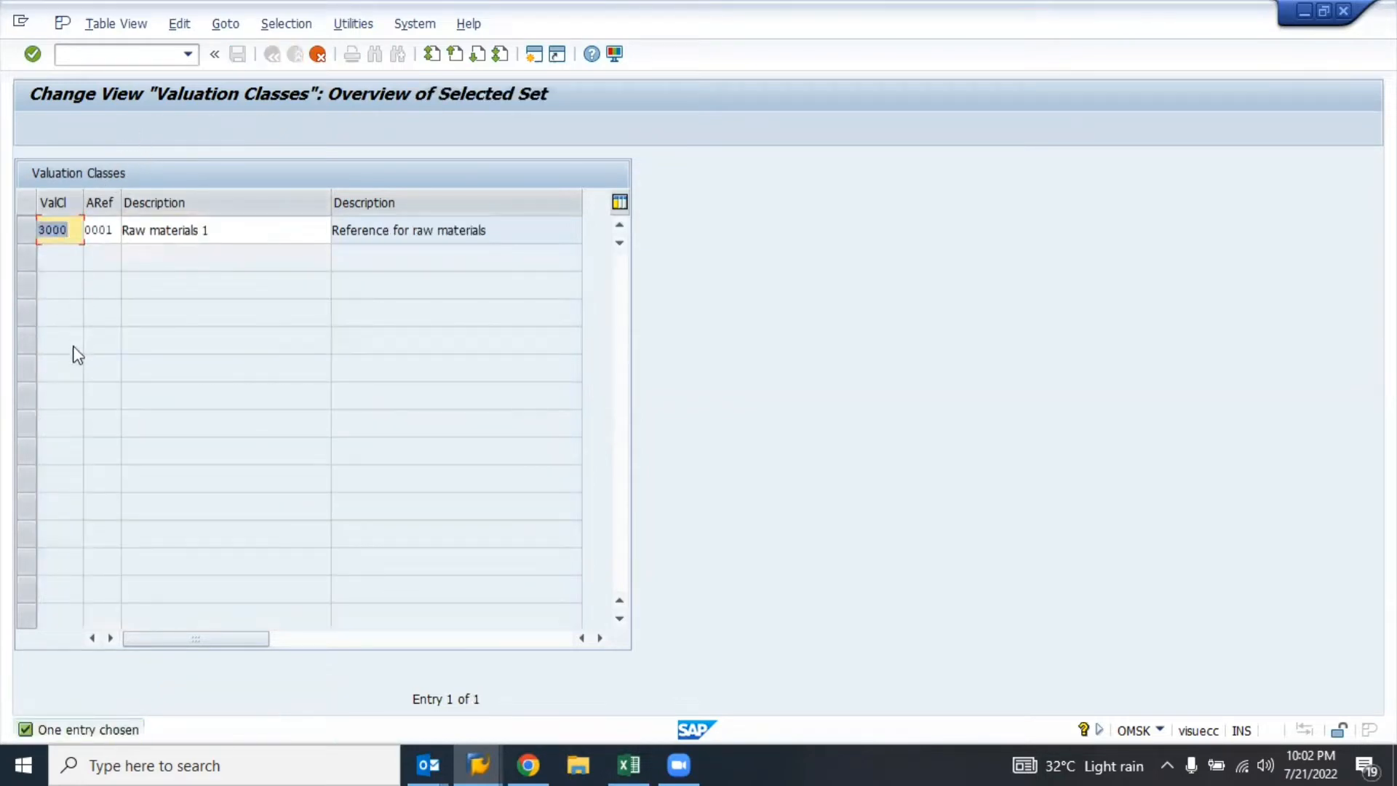
text(Z001)
key(Tab)
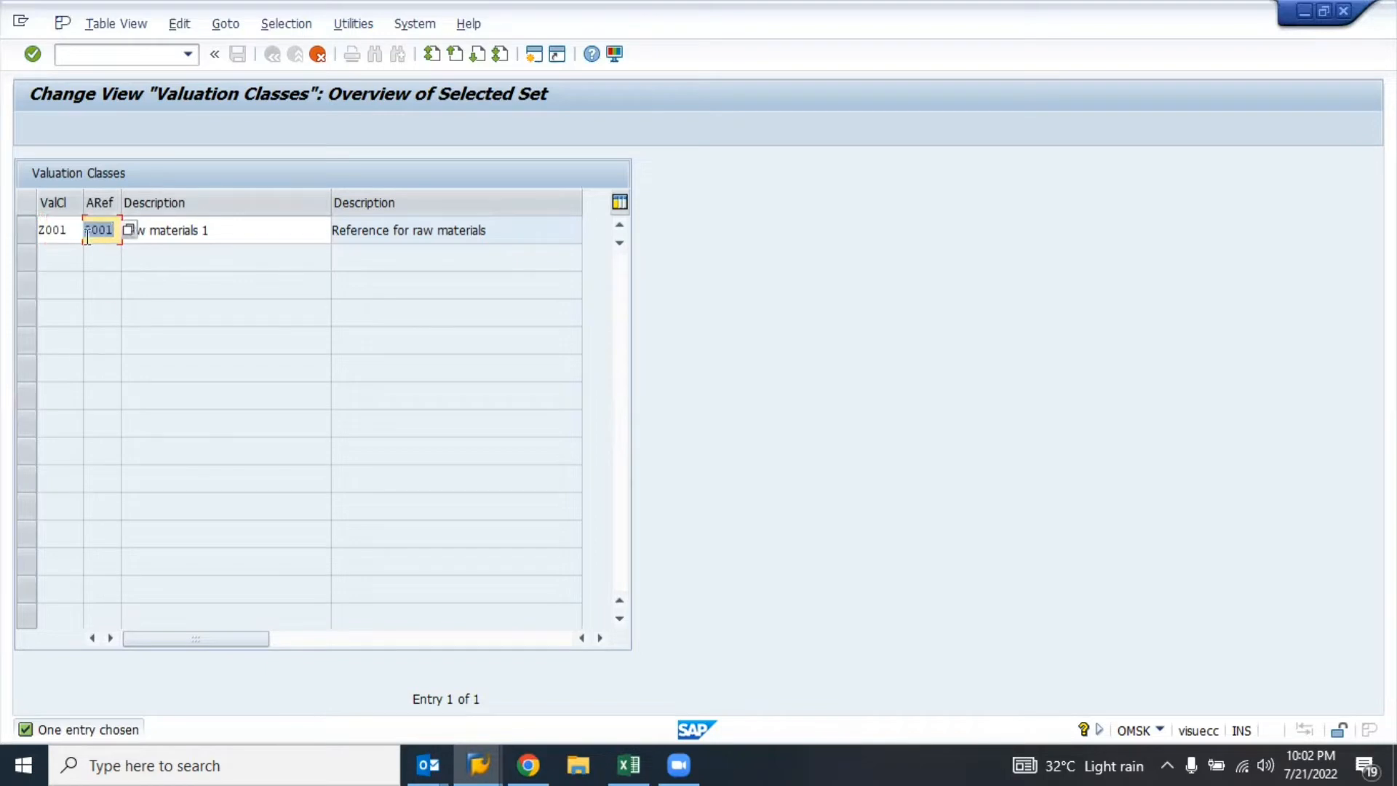
click(233, 230)
click(329, 282)
key(Return)
key(Return)
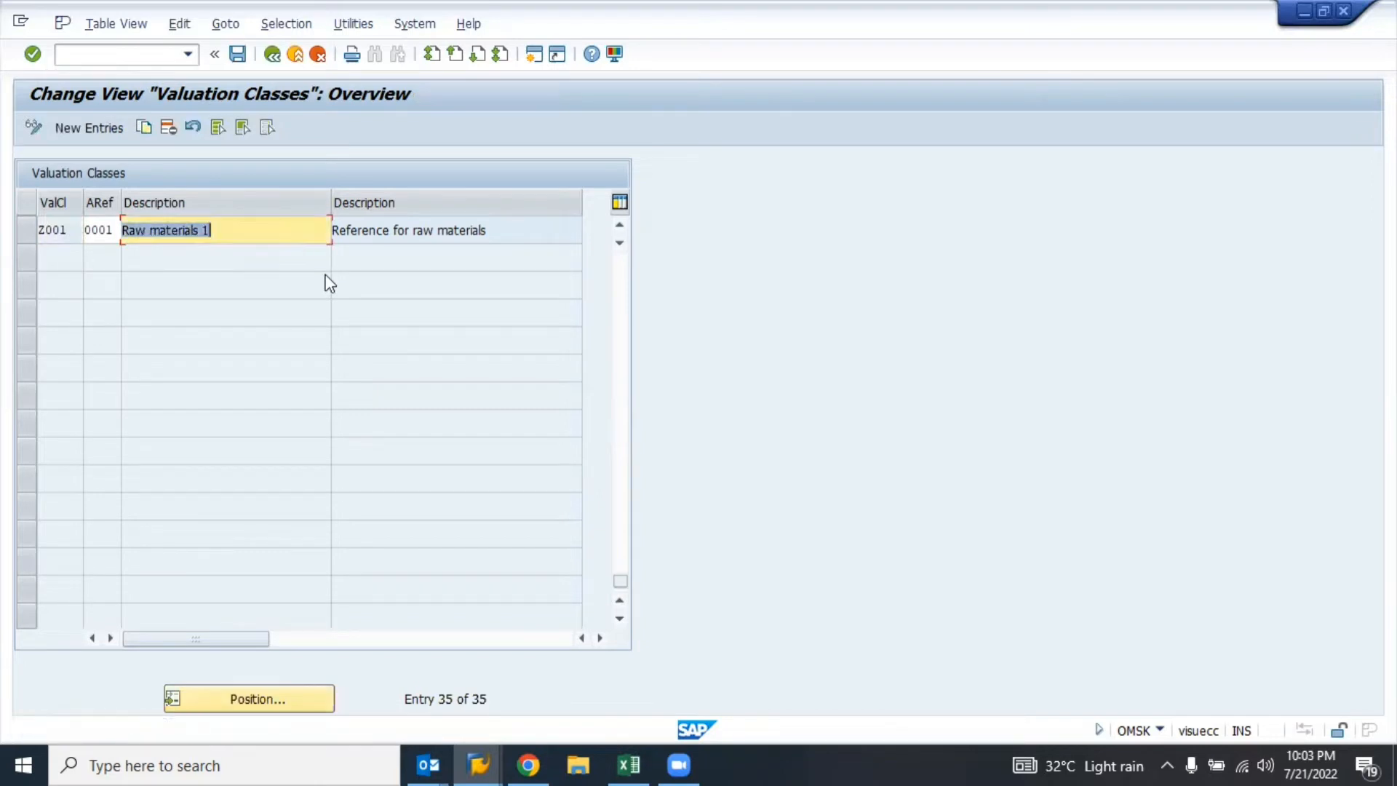
key(ctrl+s)
key(Return)
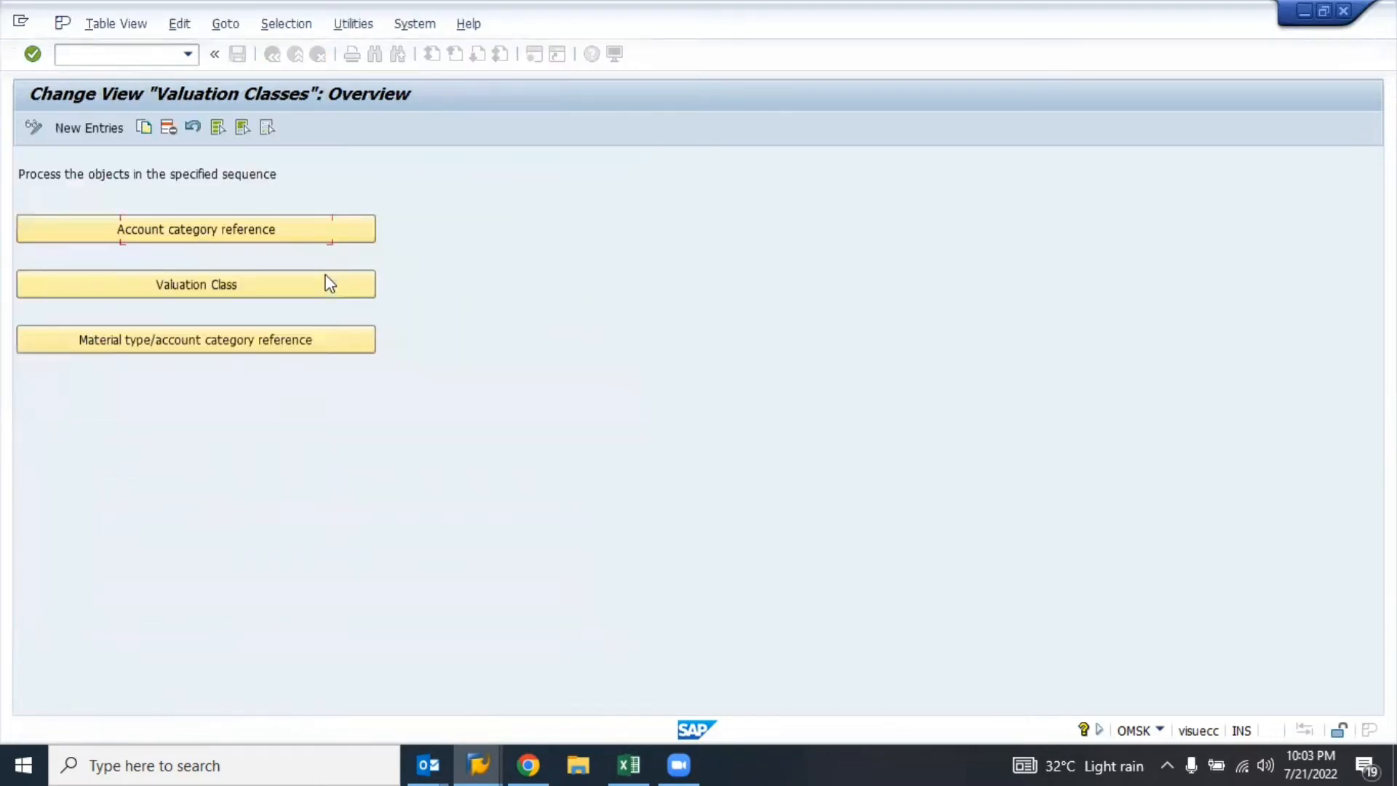
- Switch to another SAP session and start transaction MM02 to change a material
key(alt+Tab)
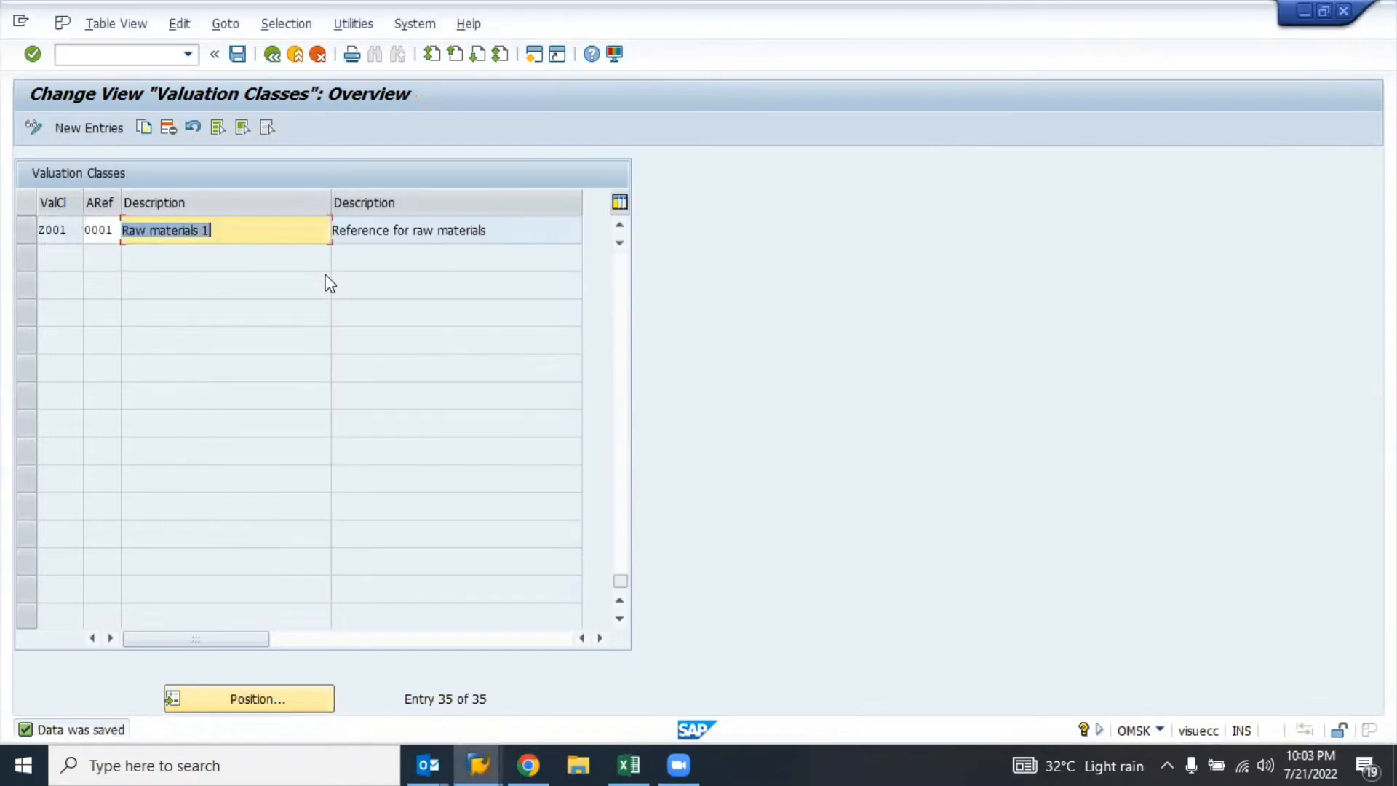
click(325, 275)
key(F3)
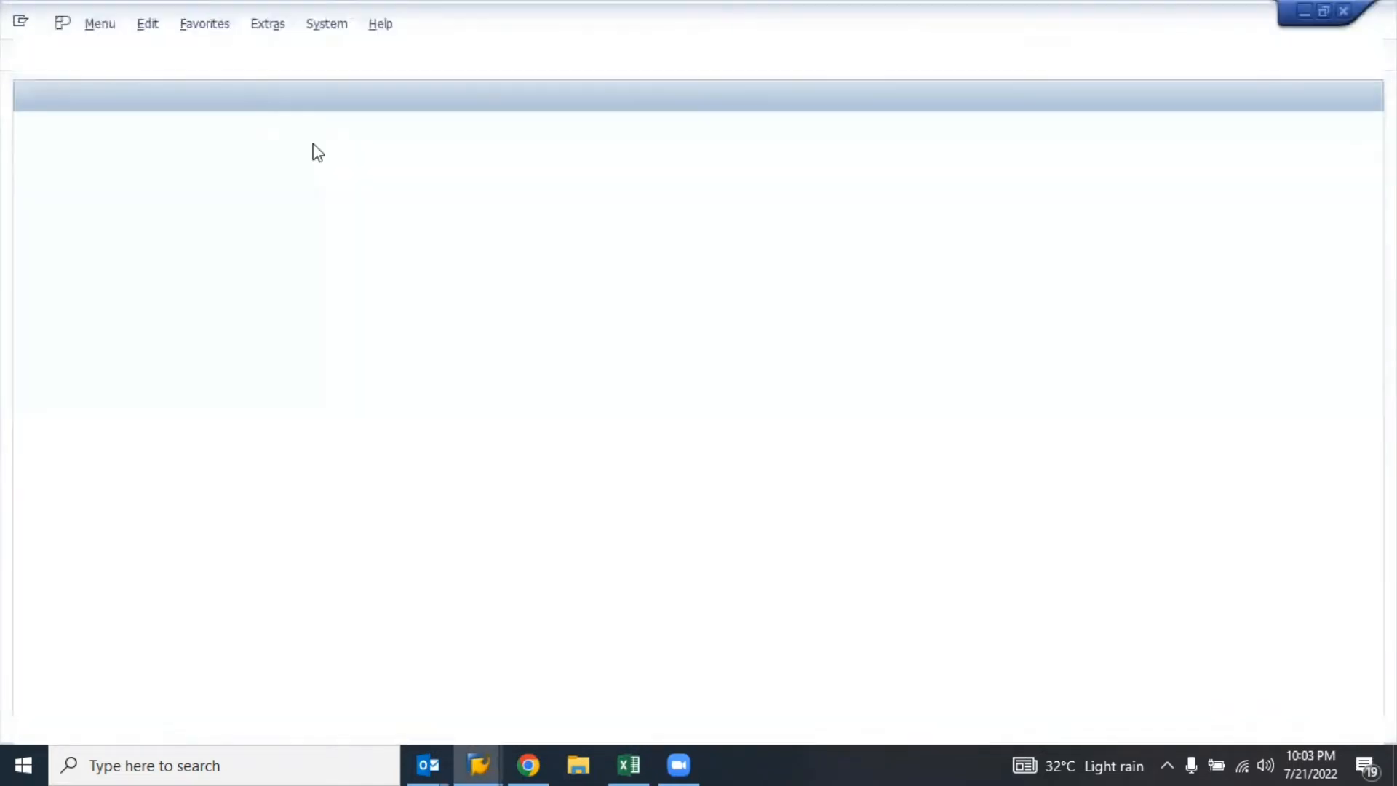
text(mm)
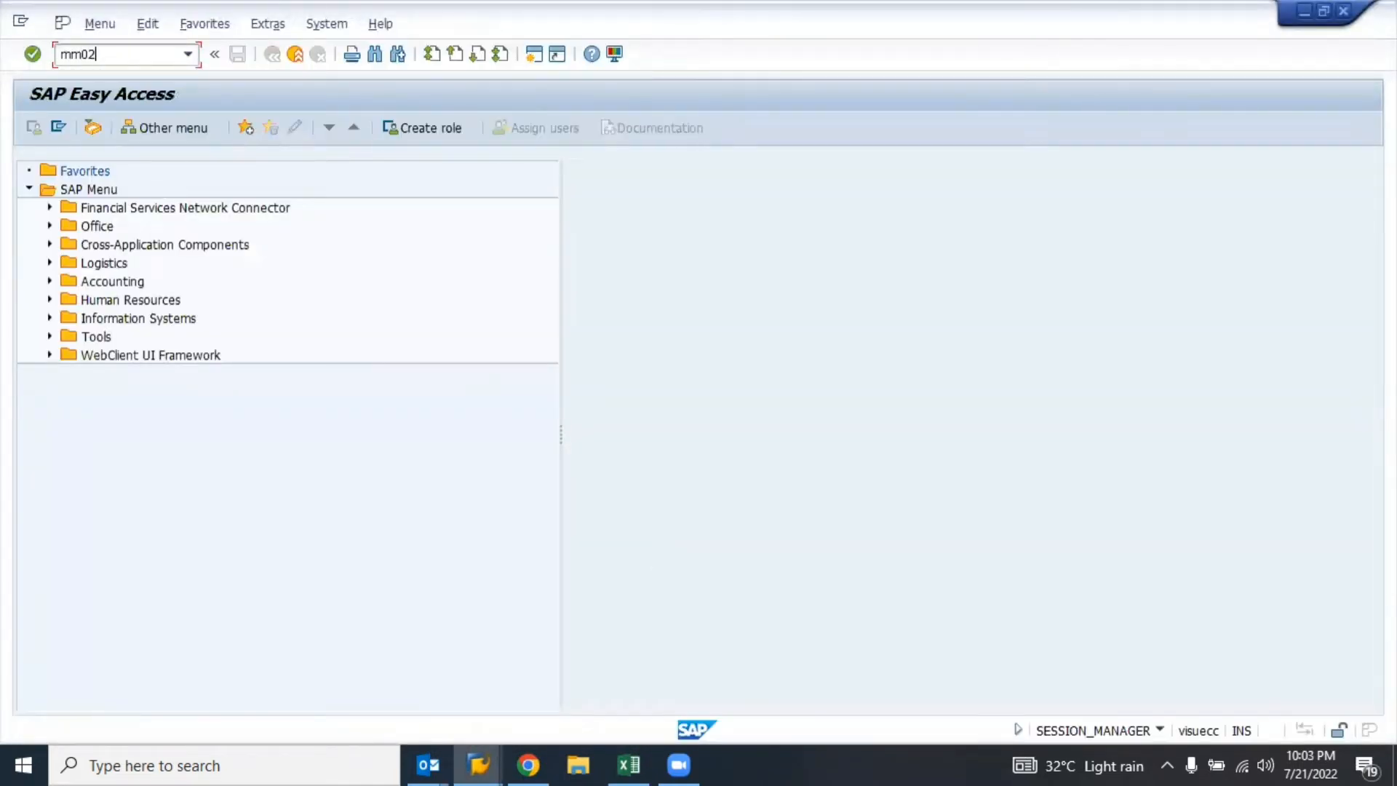
text(02)
key(Return)
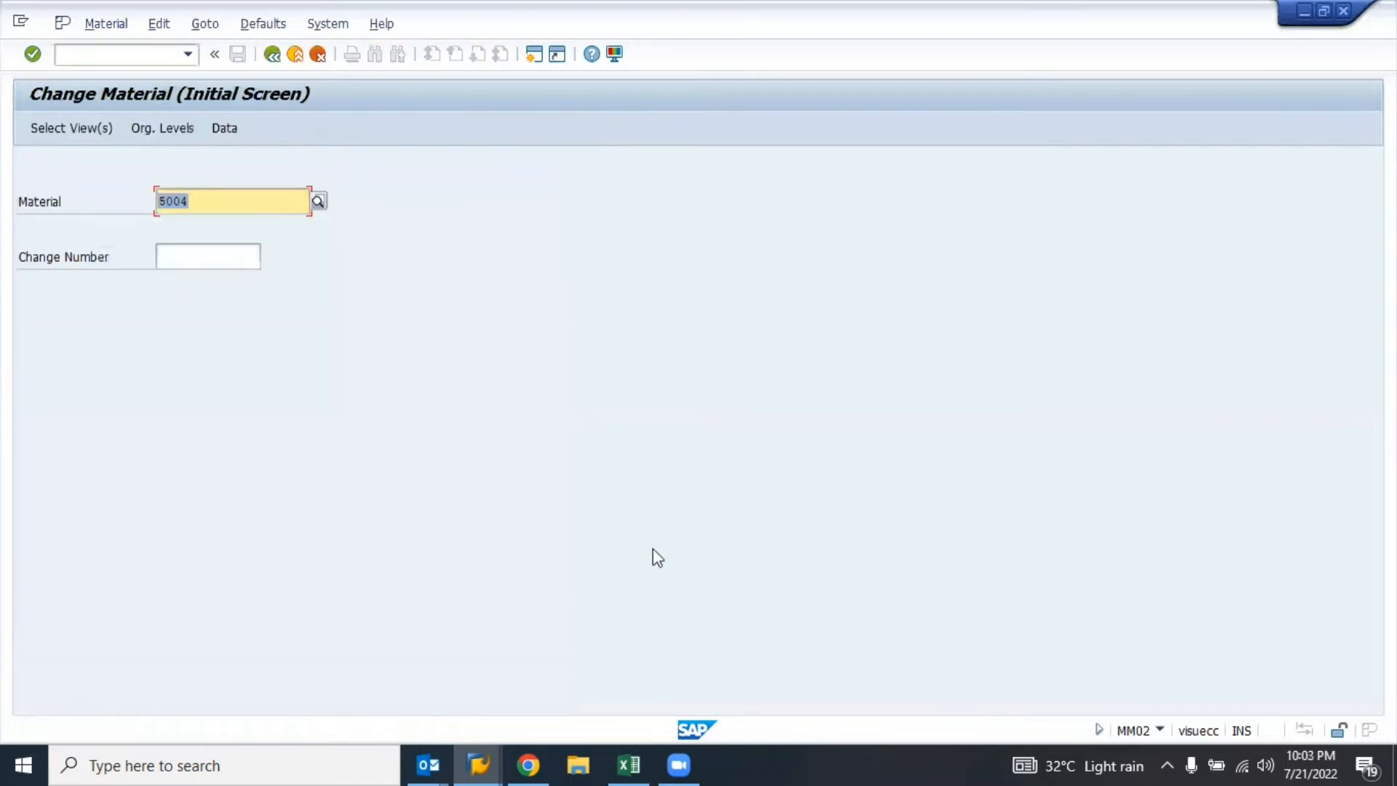
- Open only the Accounting 1 view of material 5004 for plant 9910
key(Delete)
text(5004)
key(Return)
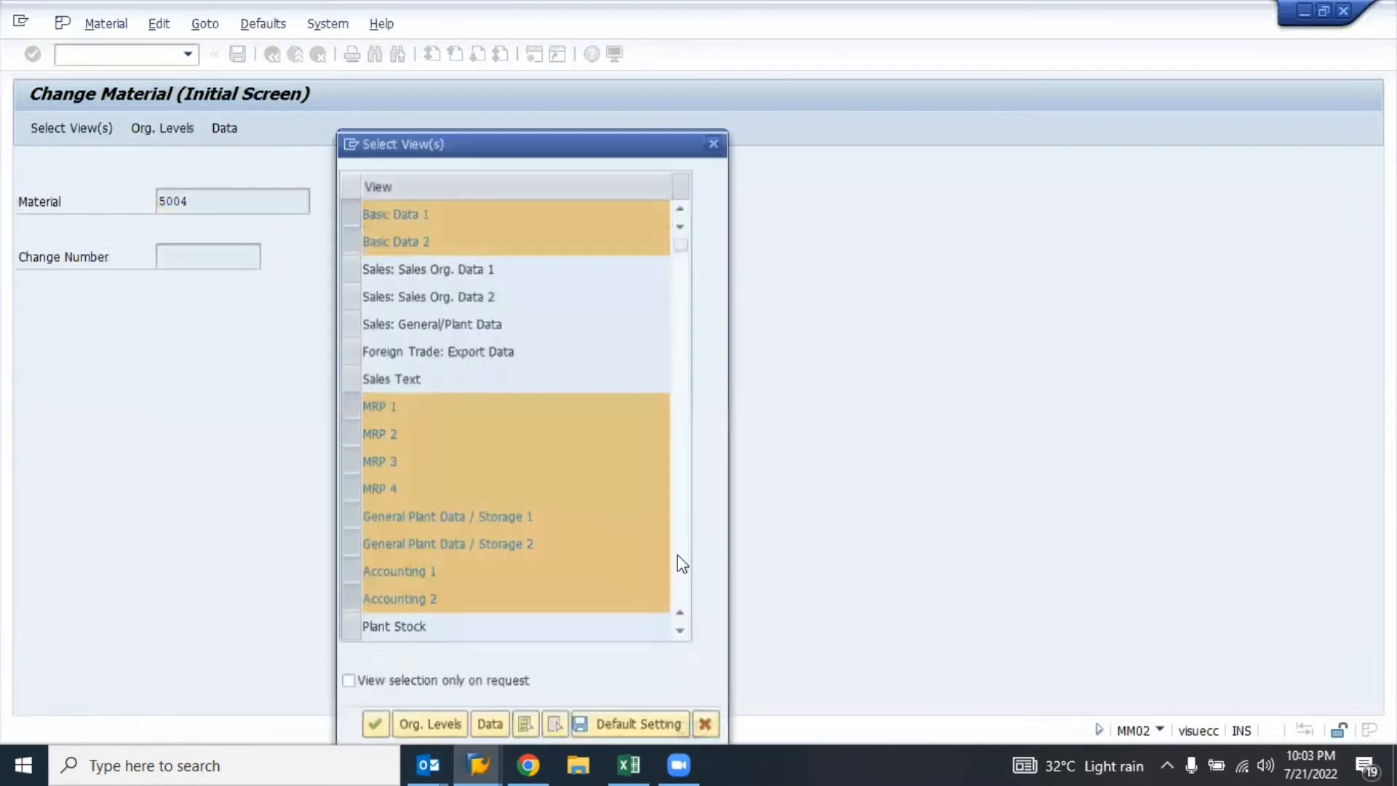
click(561, 719)
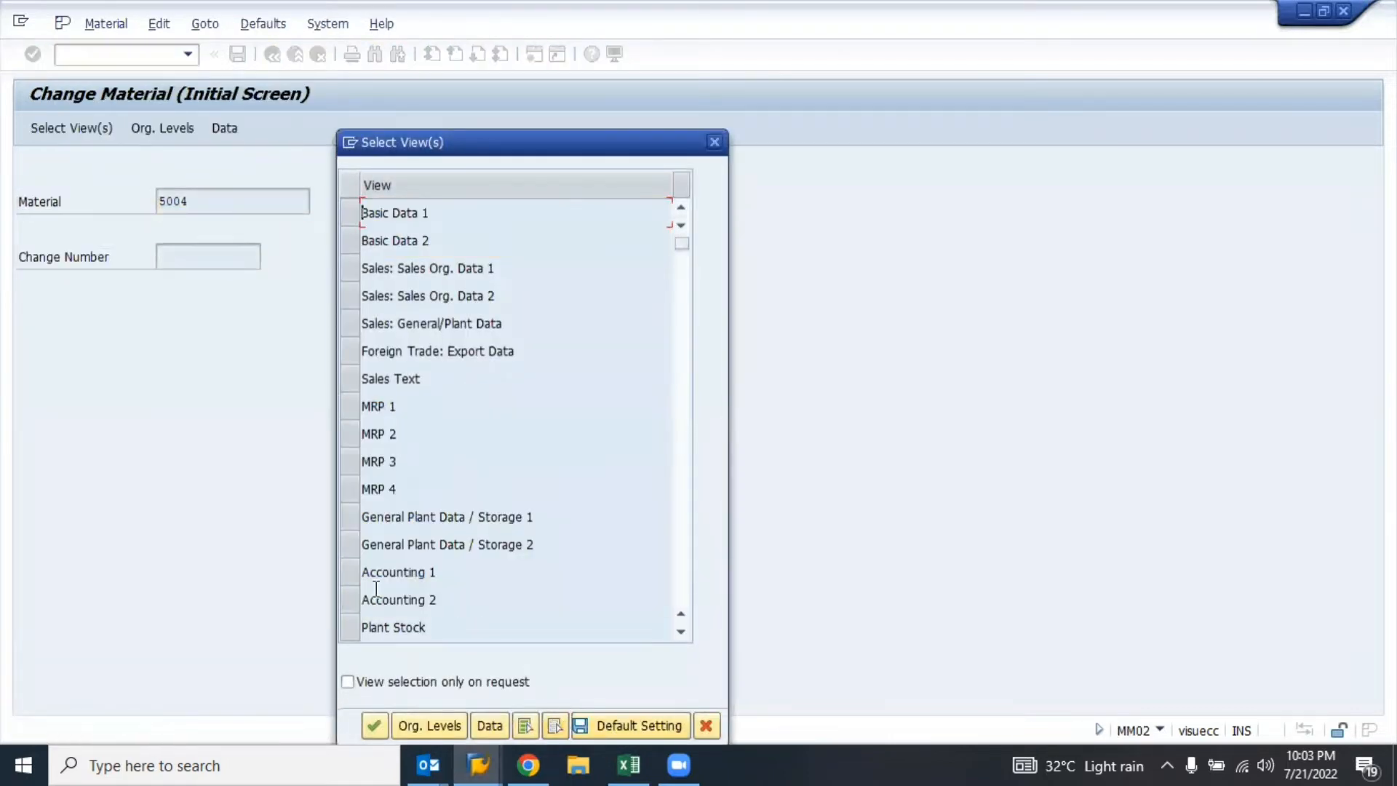
double_click(352, 575)
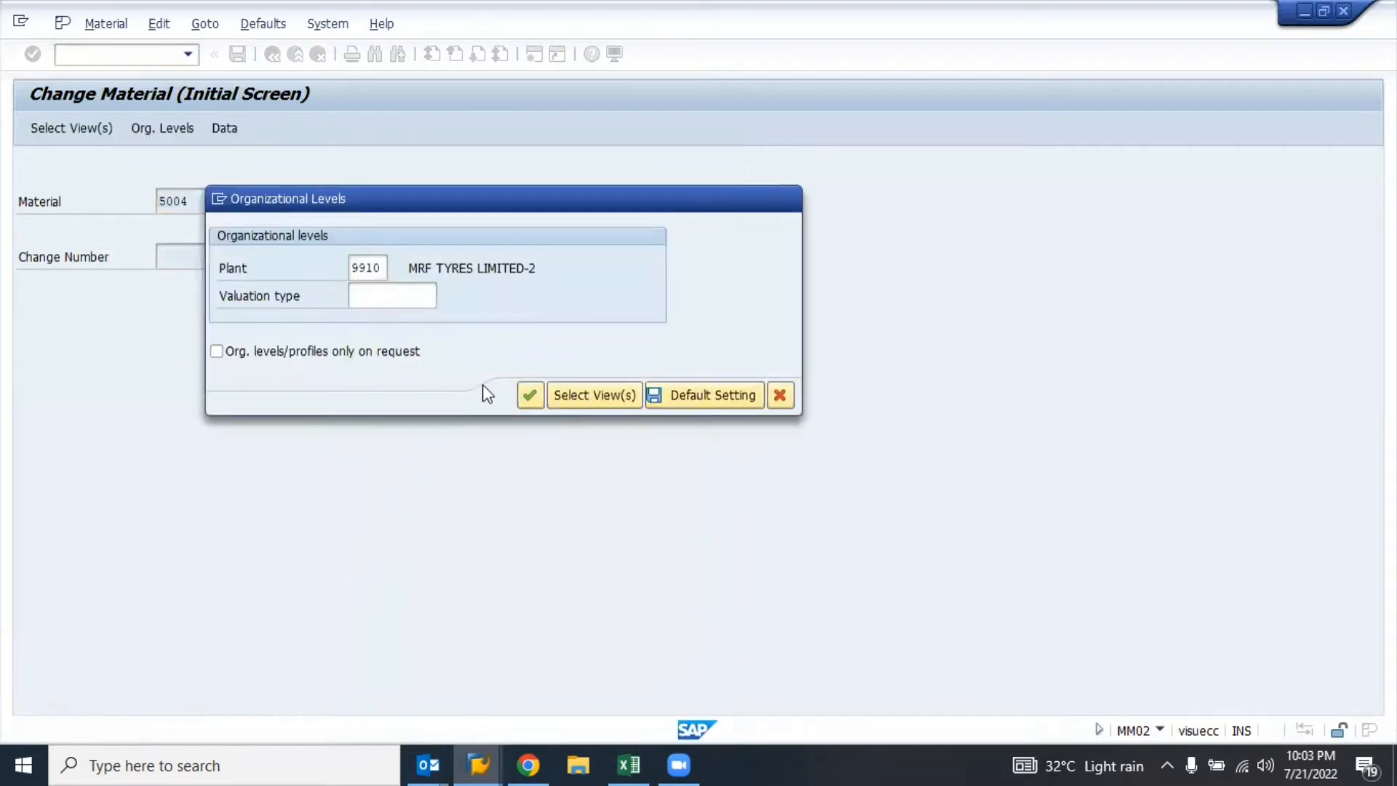
key(Return)
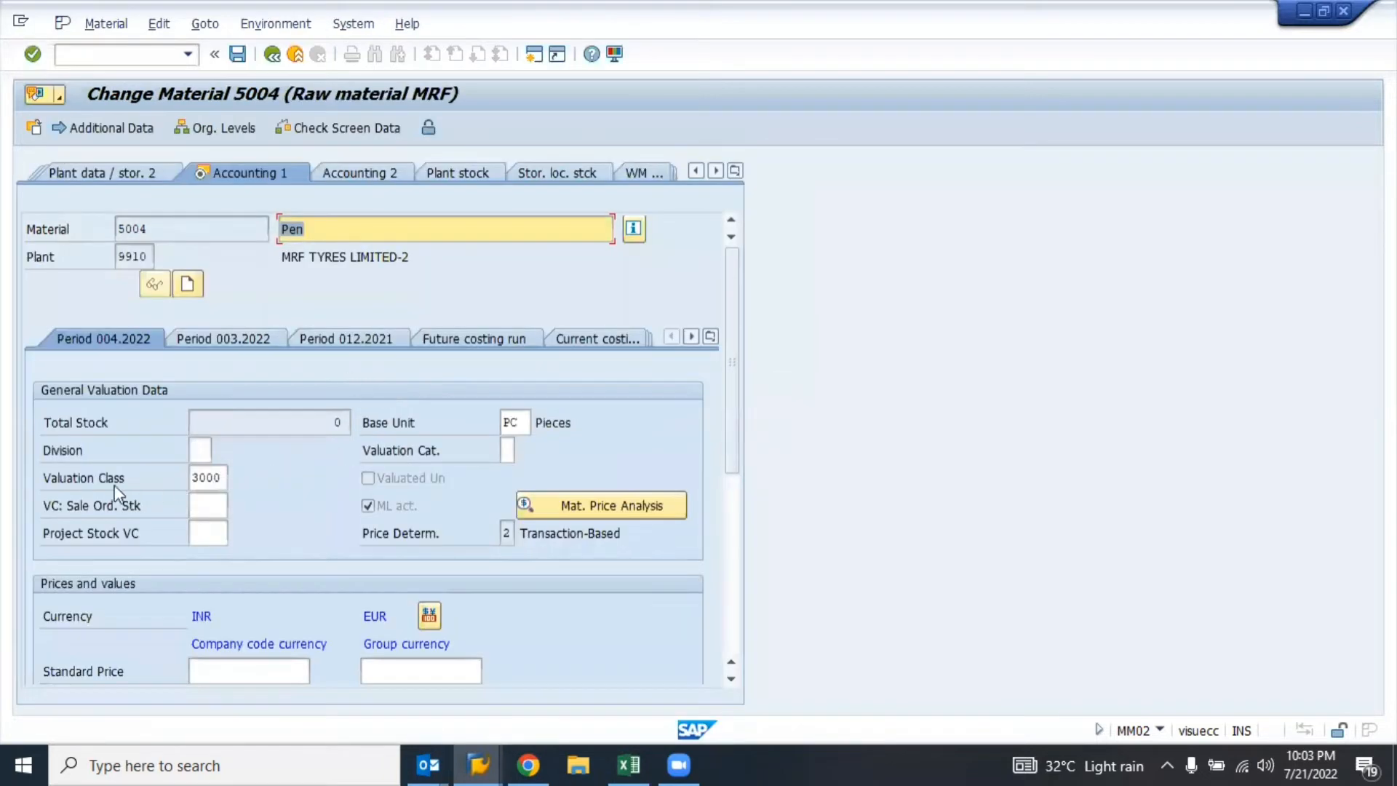
- List the valuation classes available for material 5004, and compare Z001 with its account category reference 0001 in the valuation class configuration
click(132, 477)
click(222, 478)
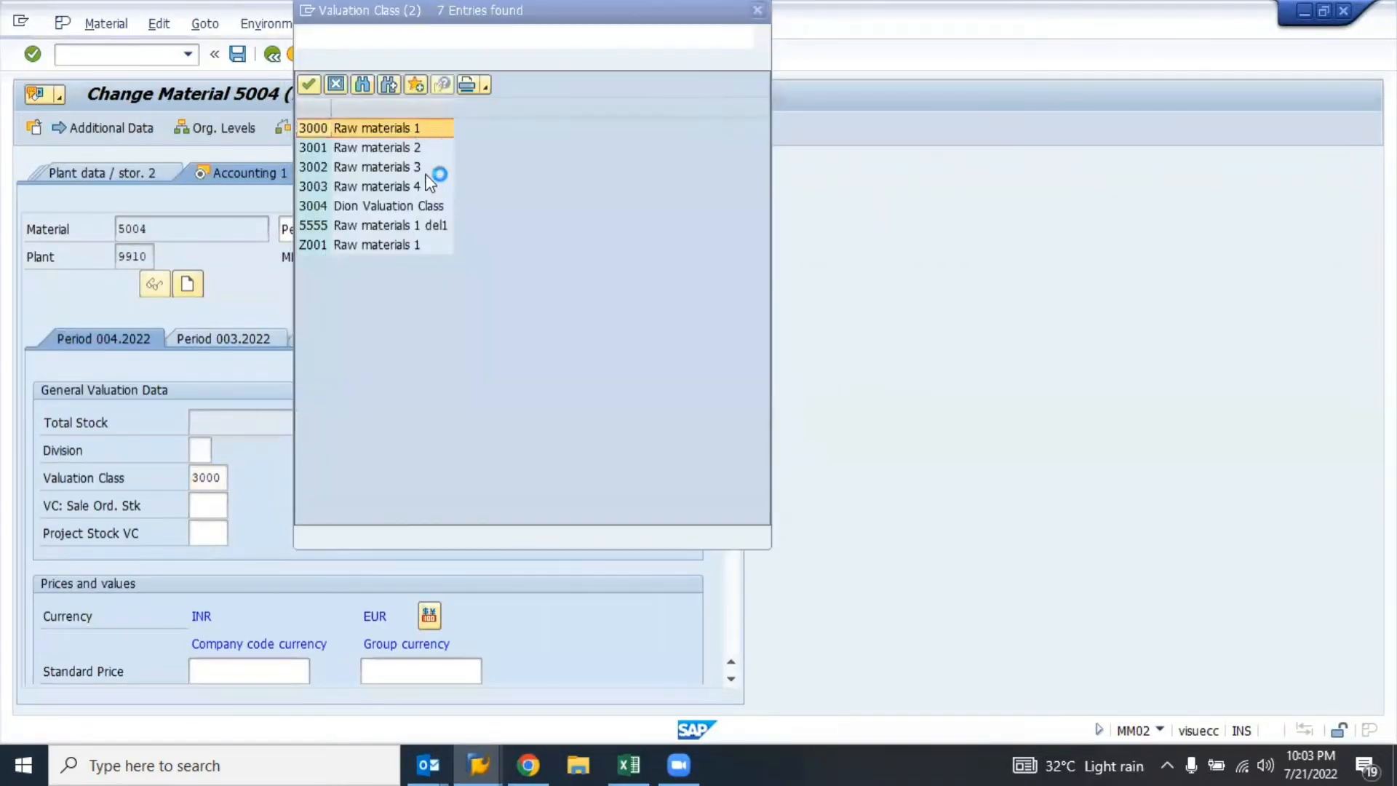
click(374, 246)
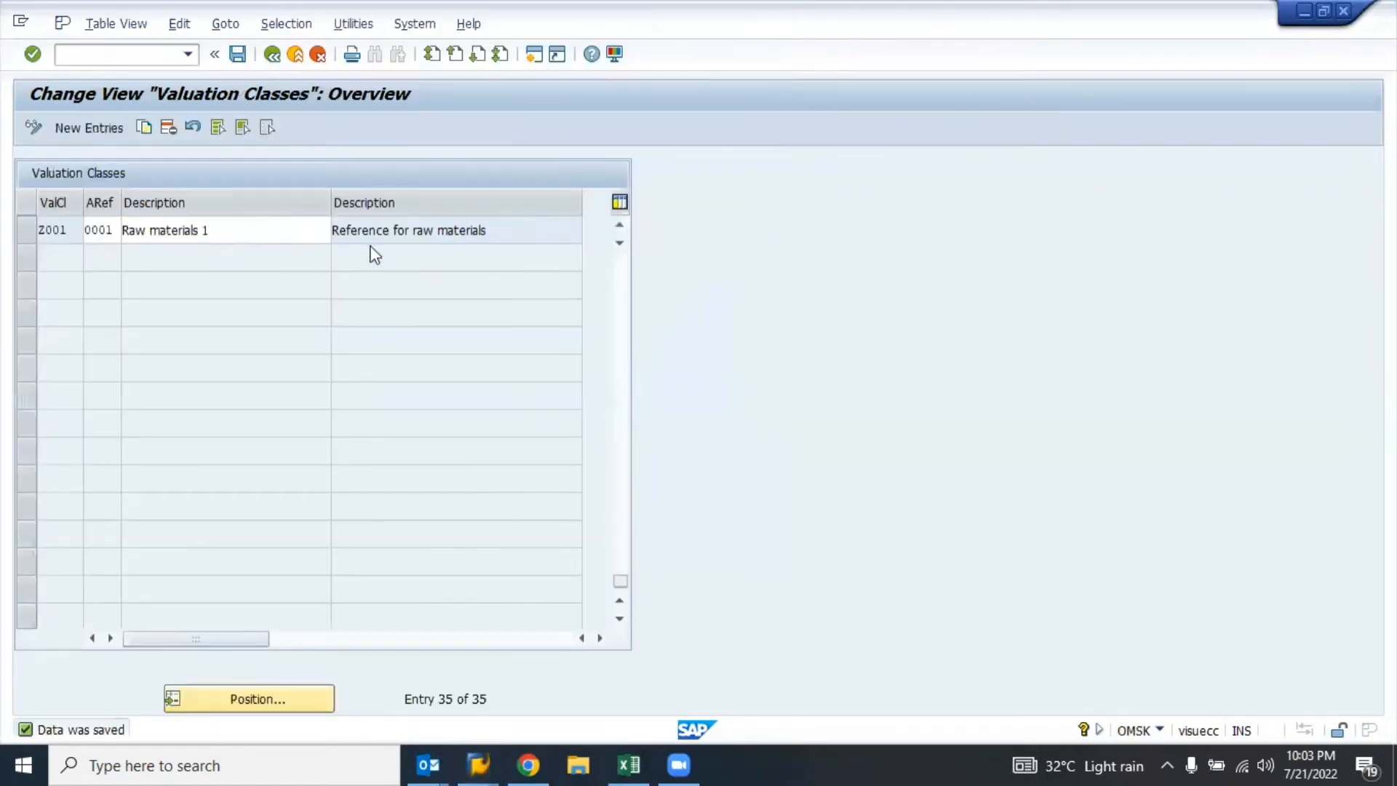
click(164, 229)
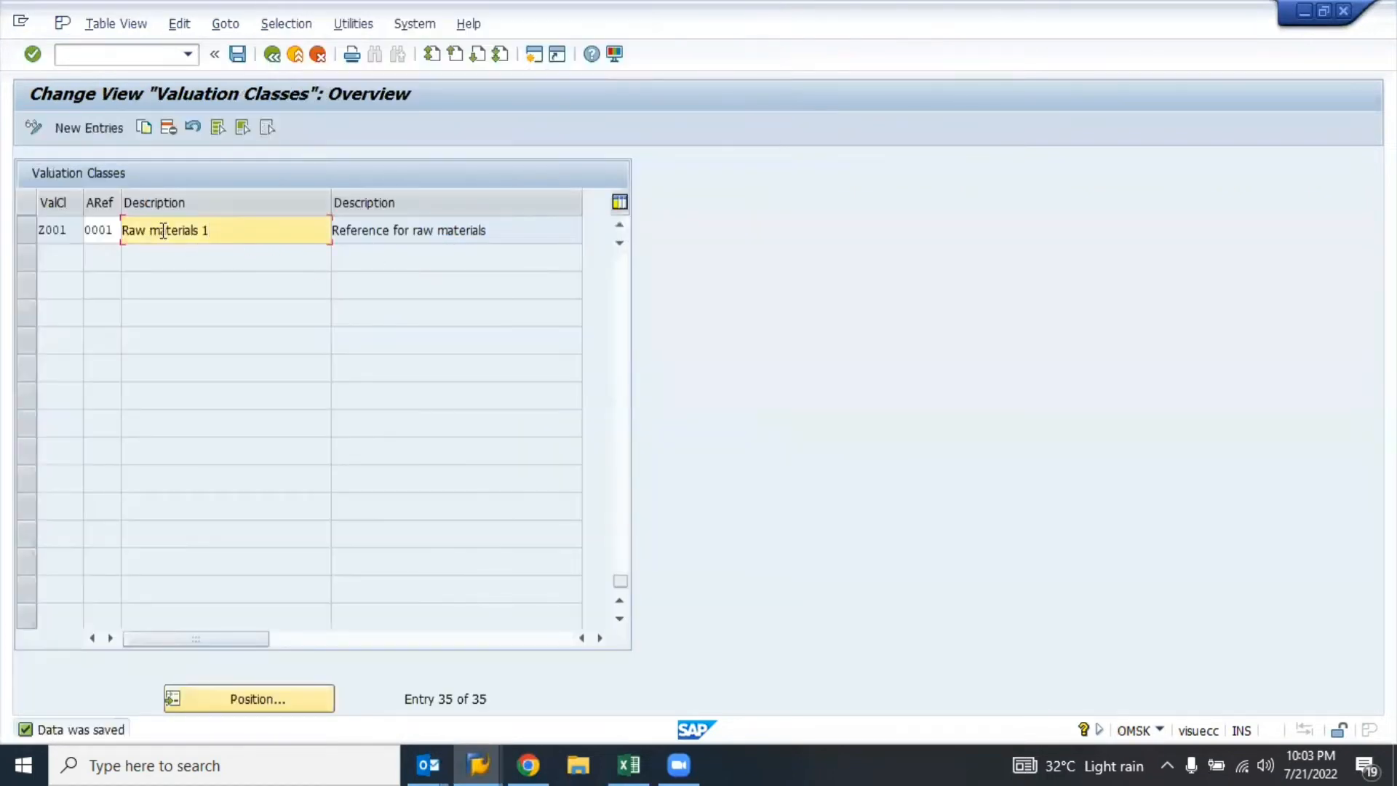
click(105, 229)
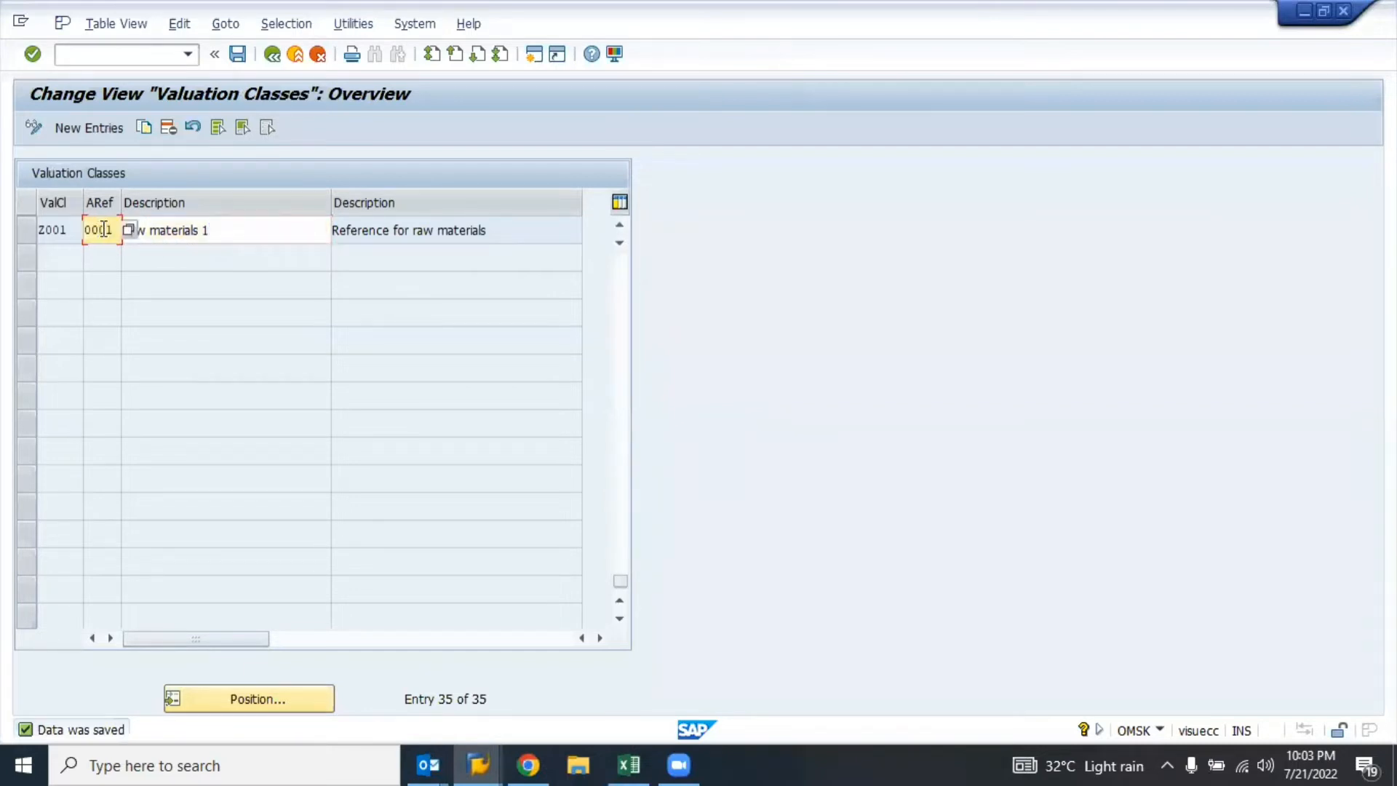
click(59, 231)
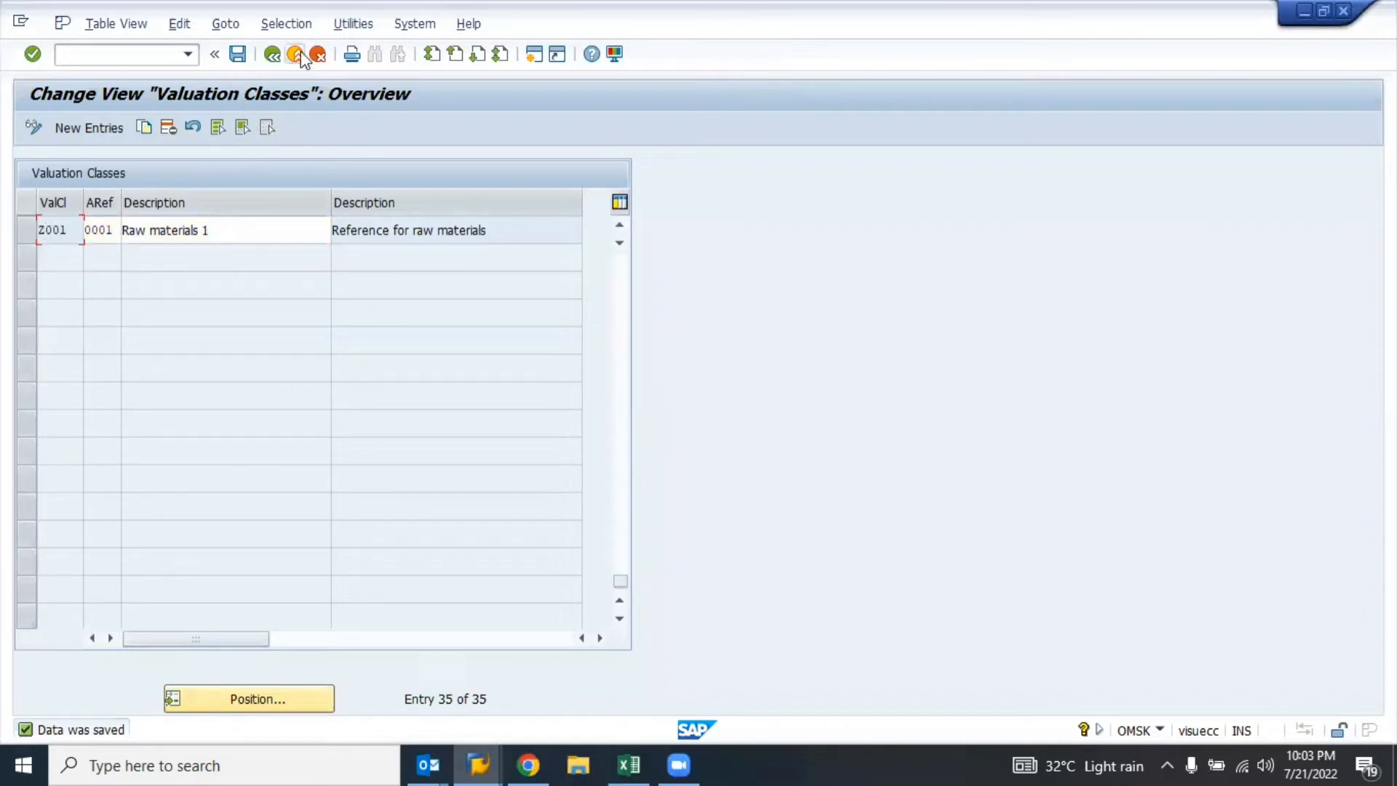
- Reopen the full valuation class overview, mark classes 3000 to 3004, and compare them with the value list for material 5004
click(272, 55)
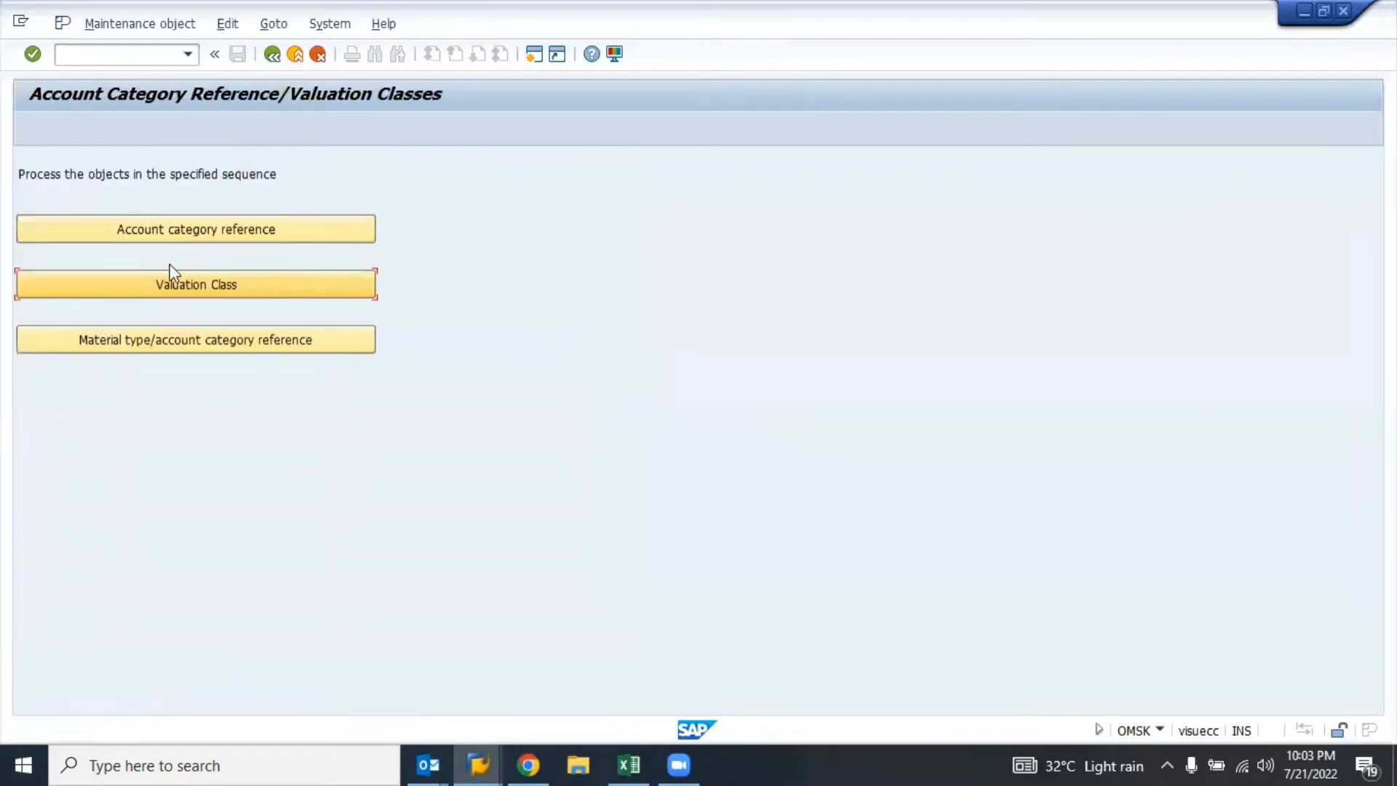
click(185, 290)
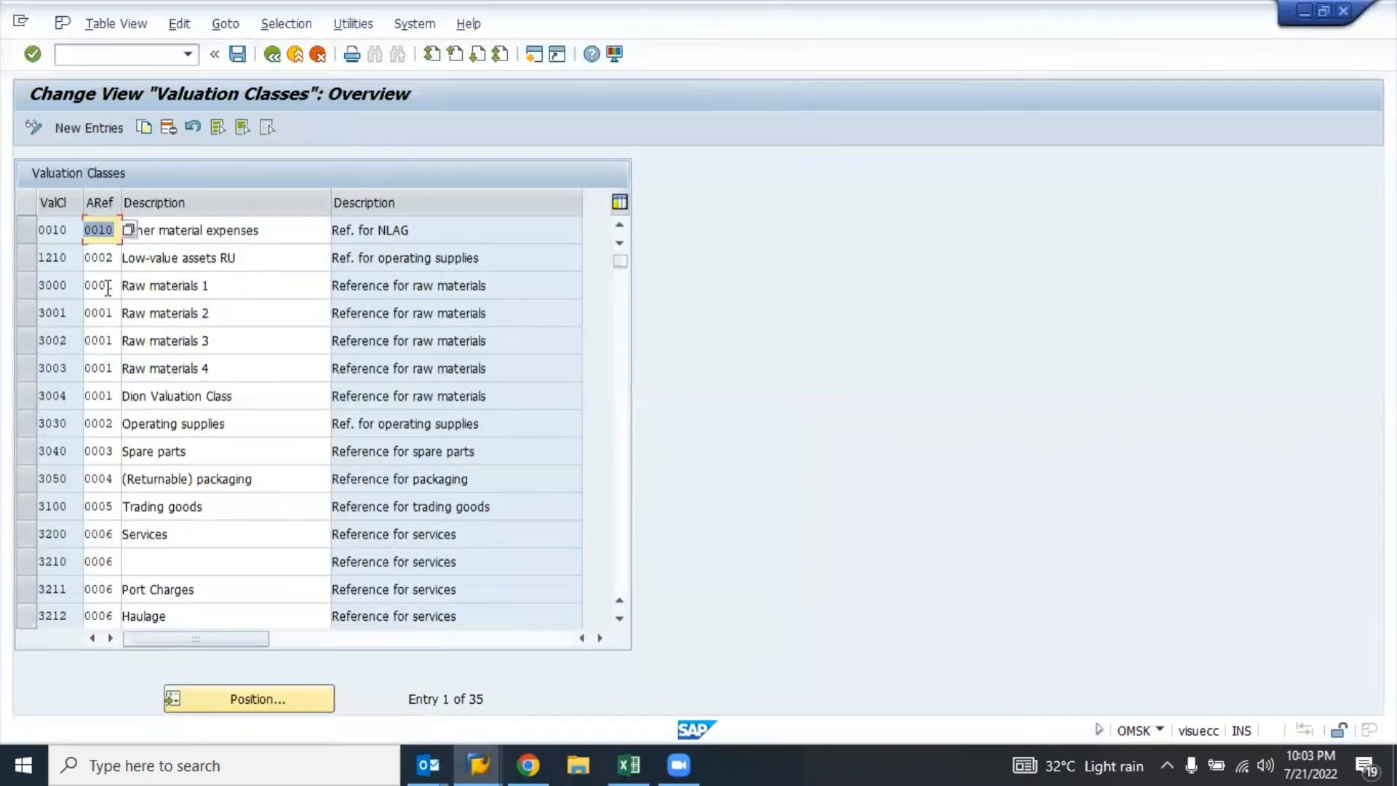
click(105, 285)
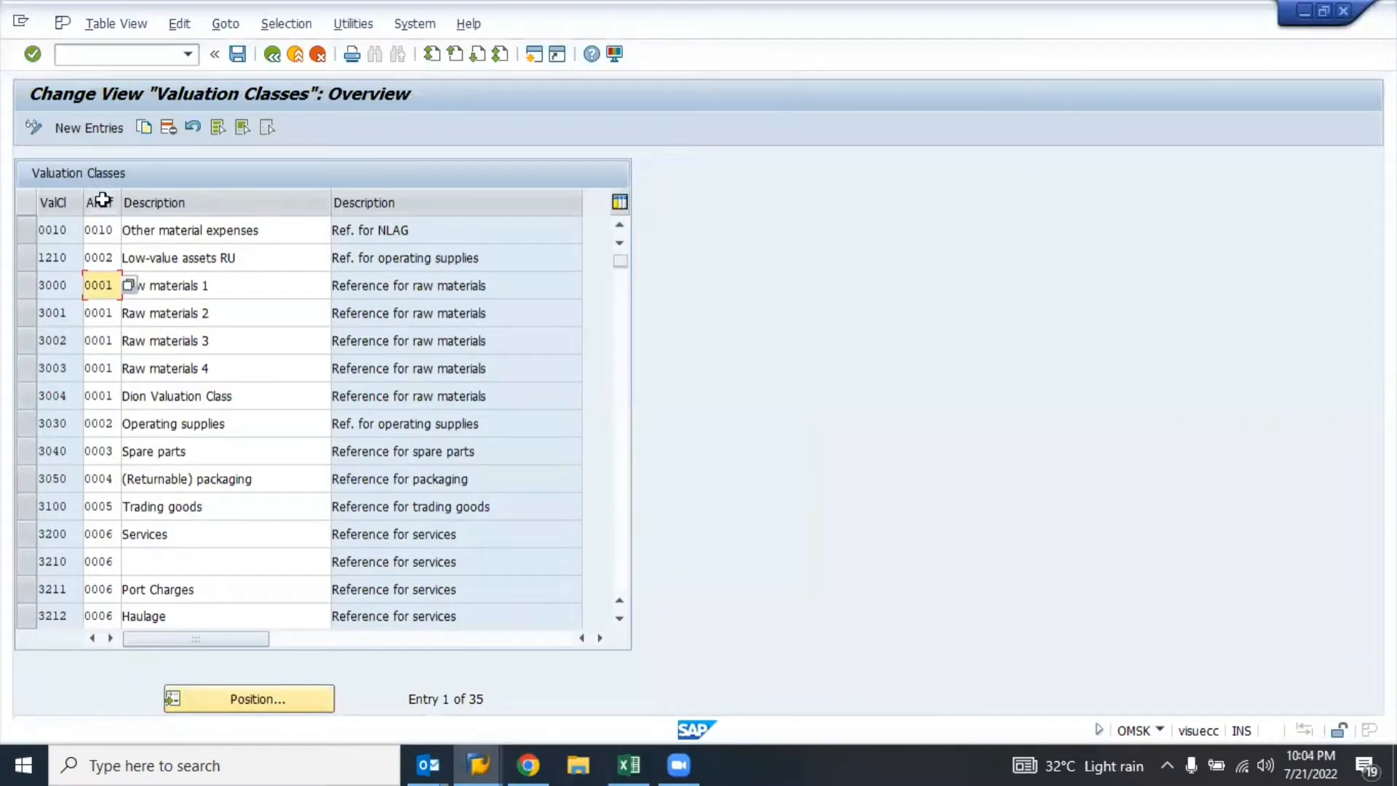
click(27, 285)
click(29, 314)
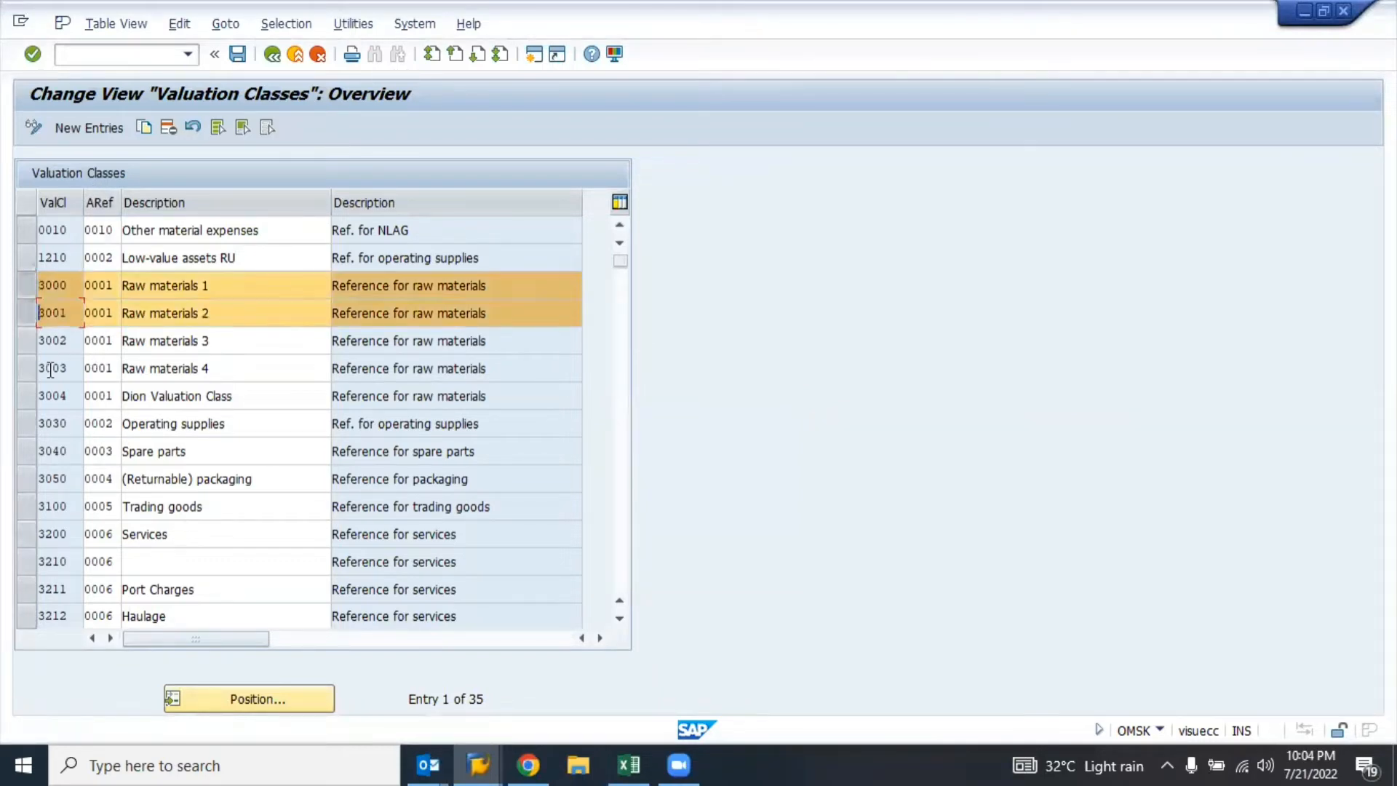
click(24, 339)
click(29, 370)
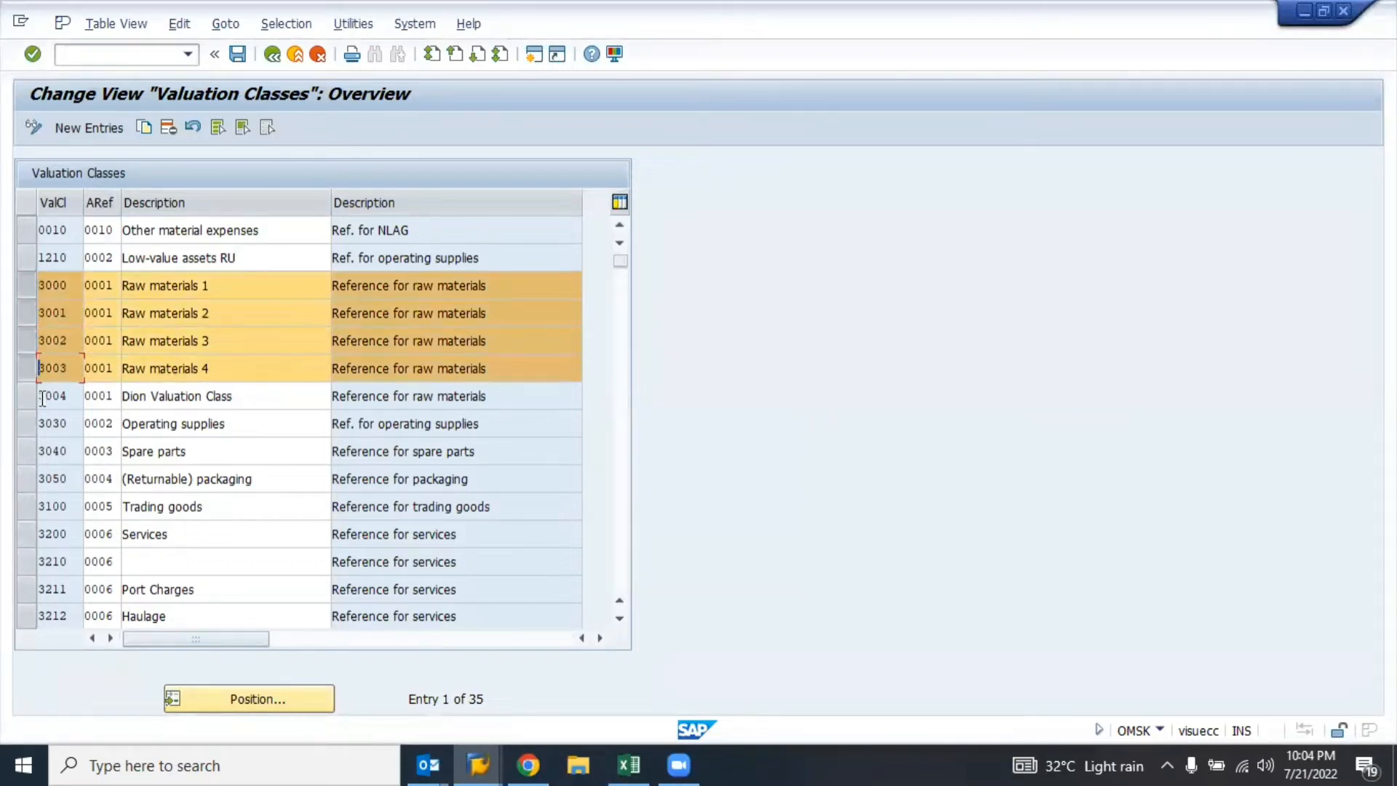
click(32, 396)
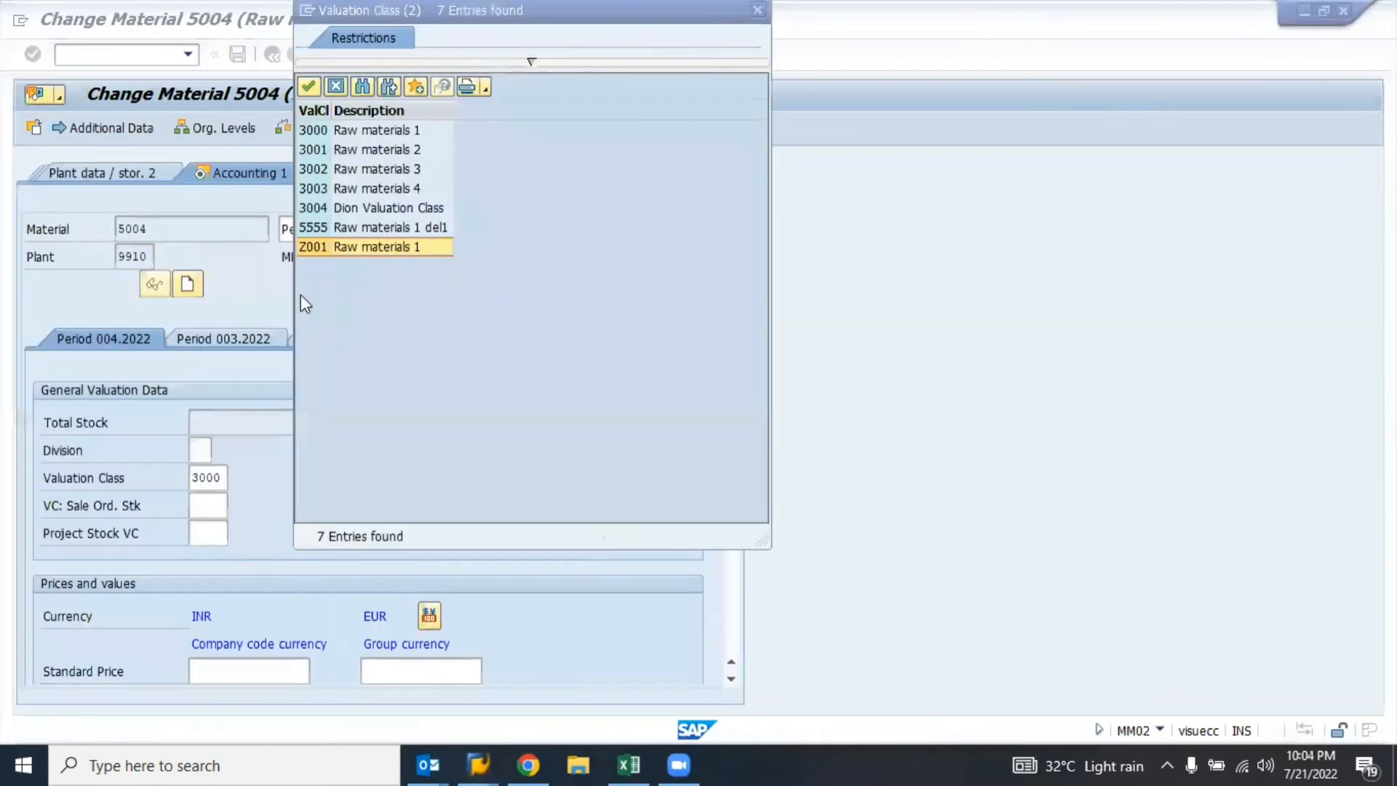
click(356, 130)
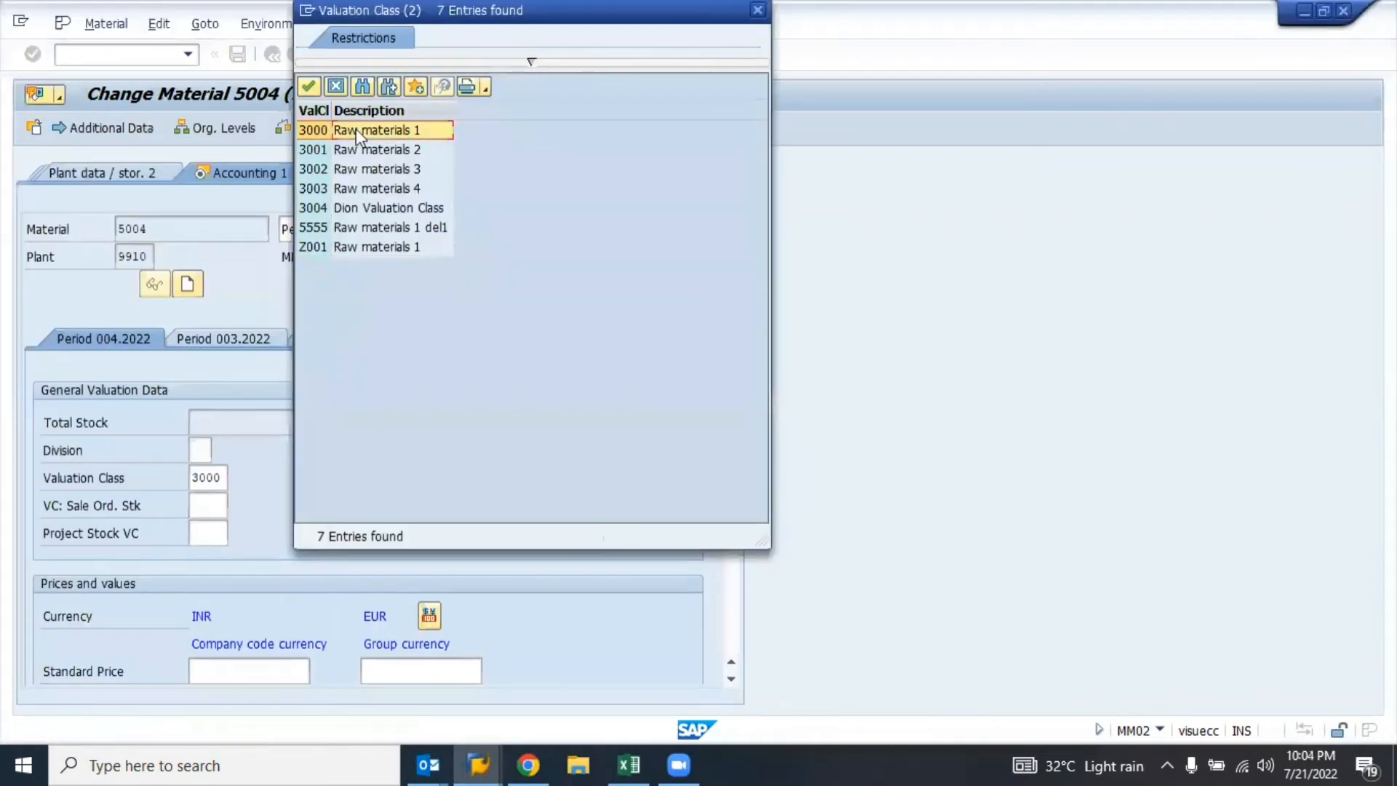
click(360, 208)
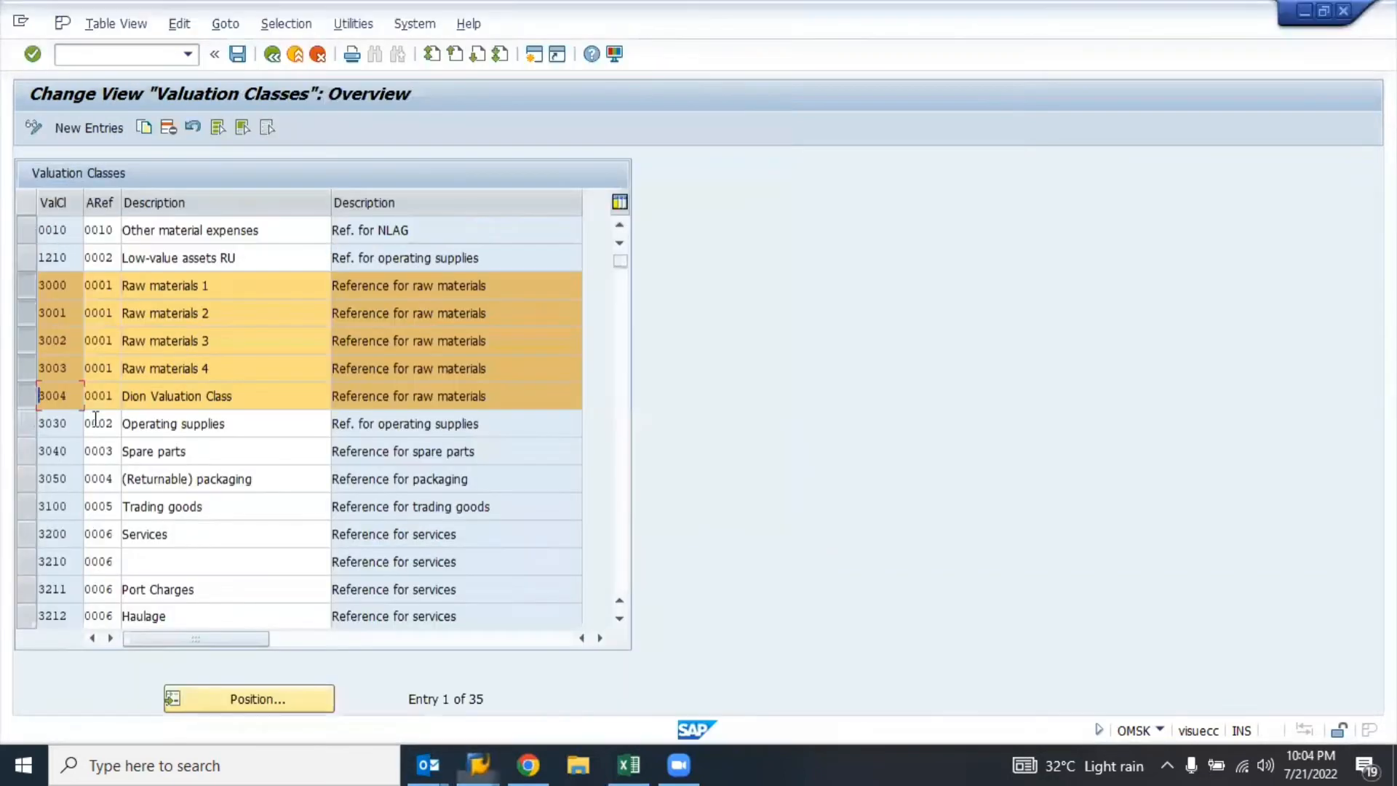
- Look through the remaining valuation classes in the overview and select 5555, Raw materials 1 del1
click(105, 616)
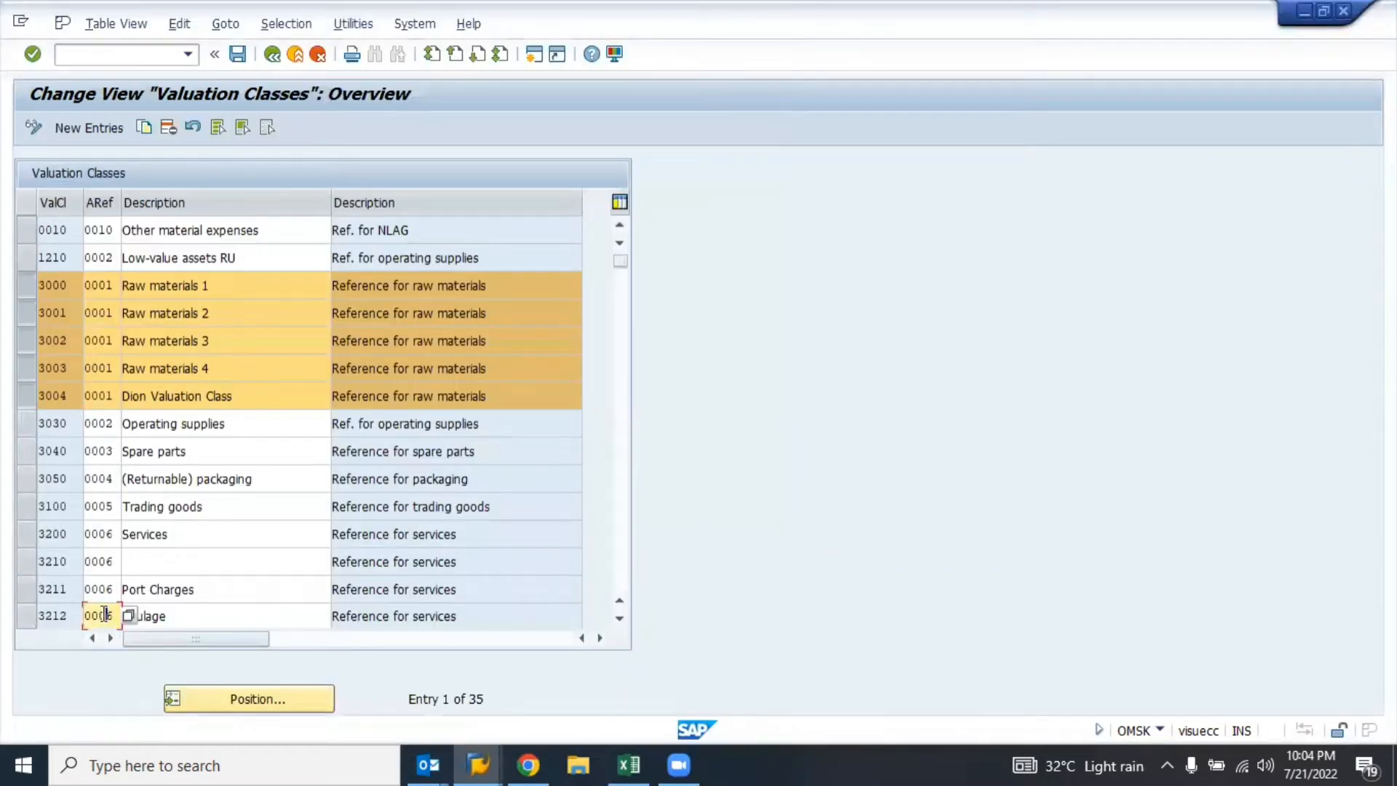
key(Page_Down)
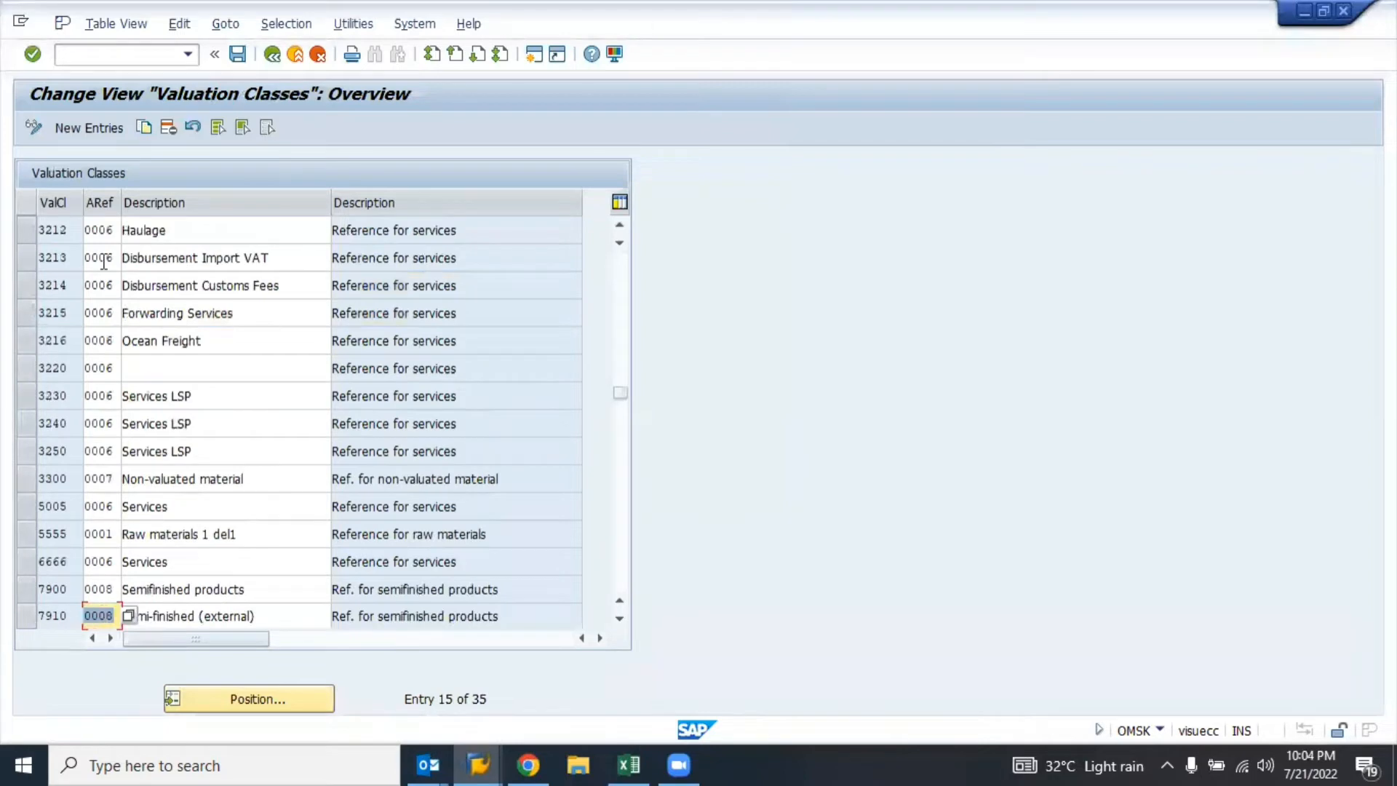
key(Page_Down)
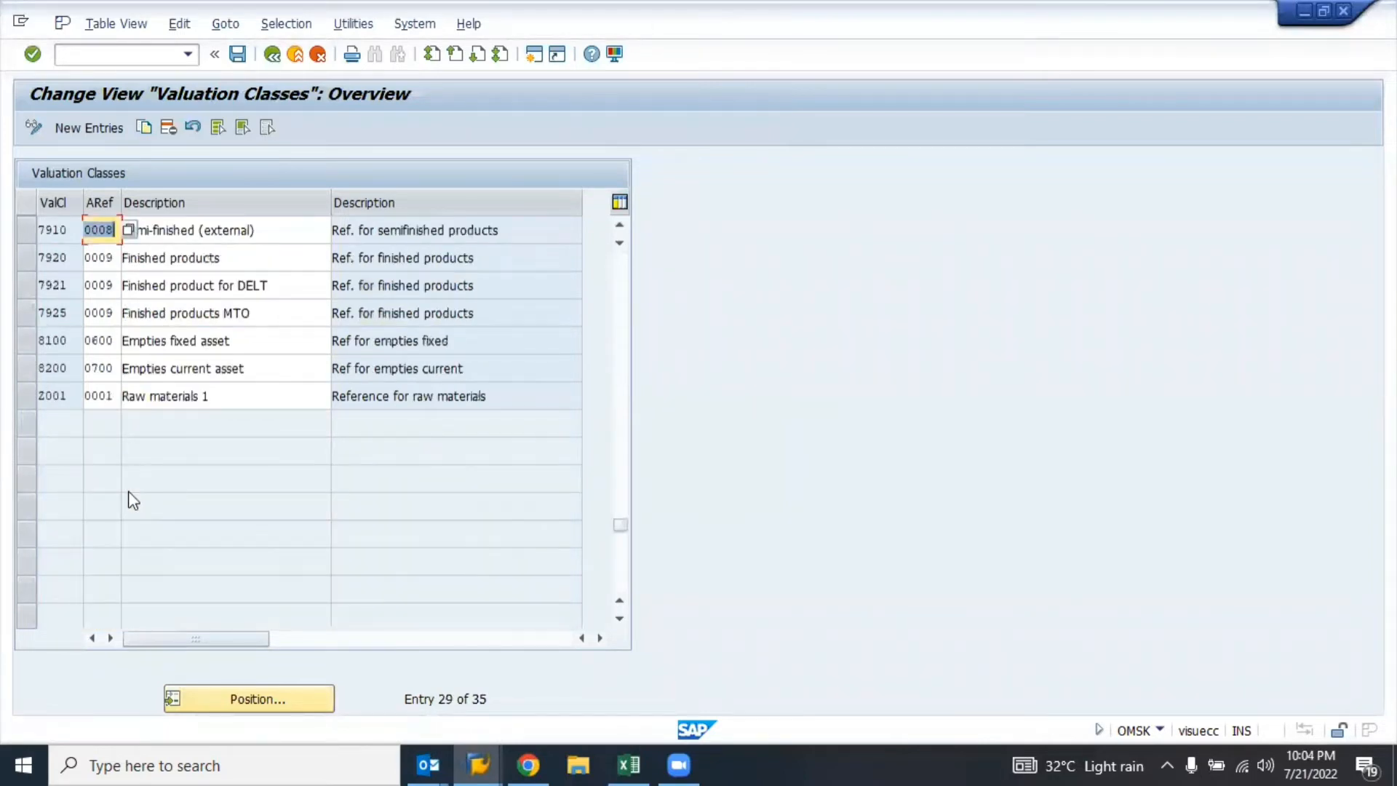
scroll(131, 500, up, 3)
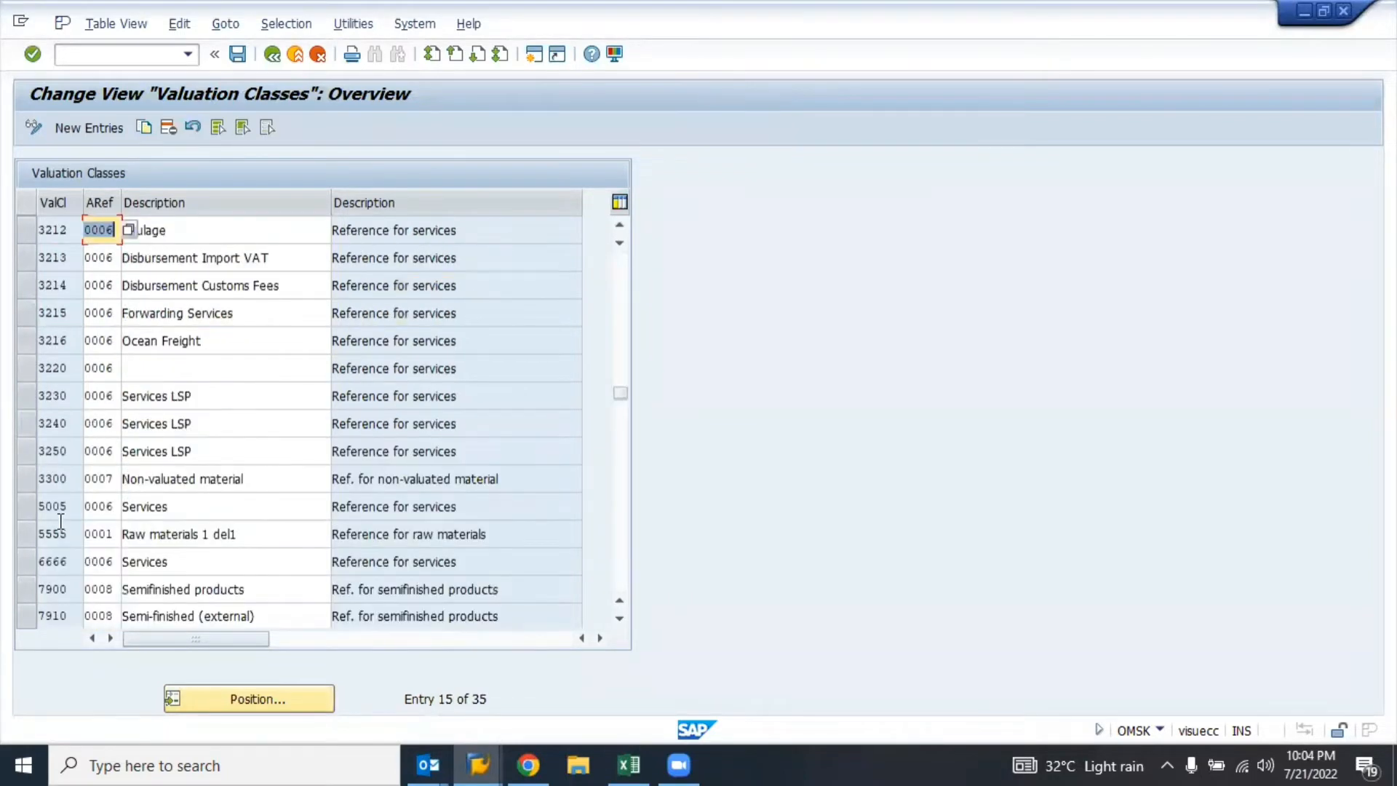
click(25, 535)
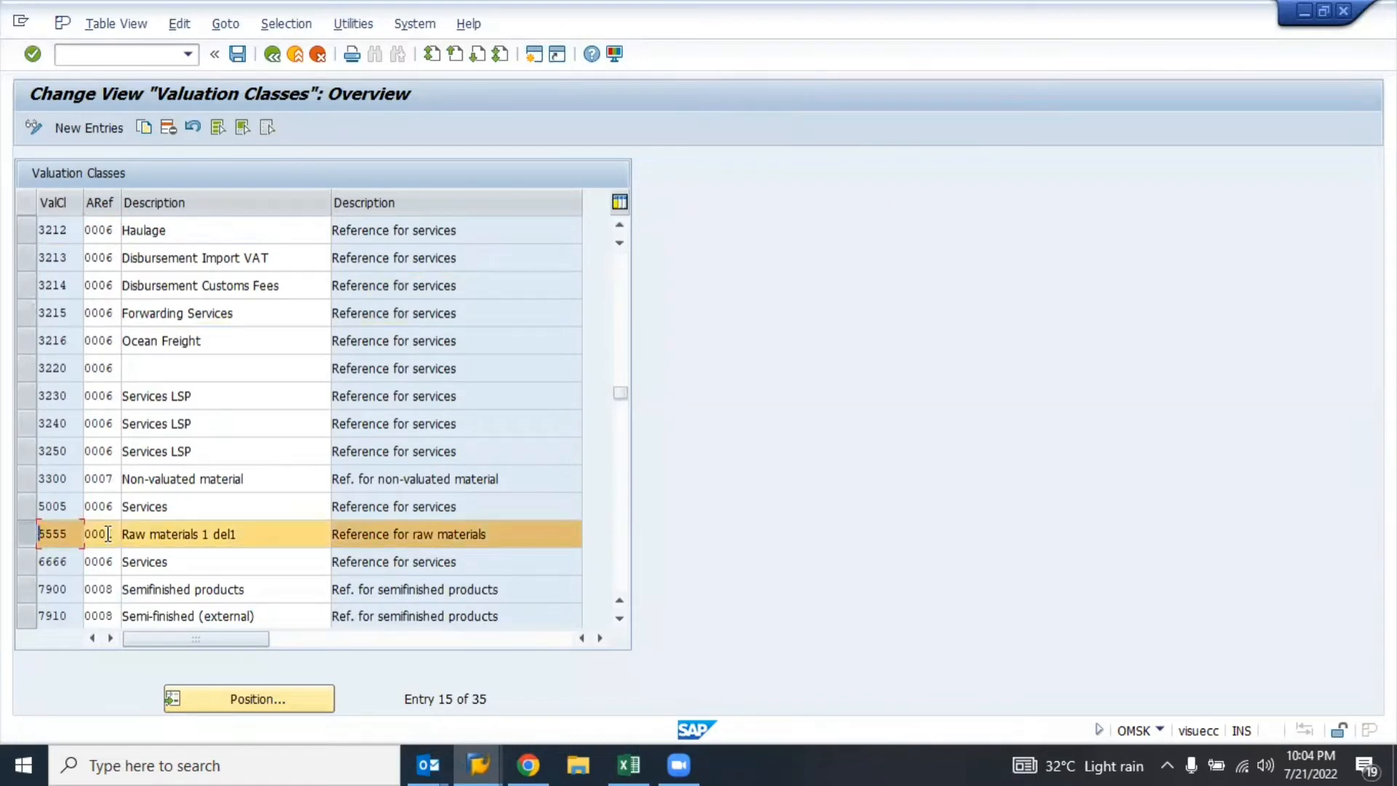
- Check class 5555 in the value list for material 5004, and return to the overview to examine its last entries, including Z001
key(alt+Tab)
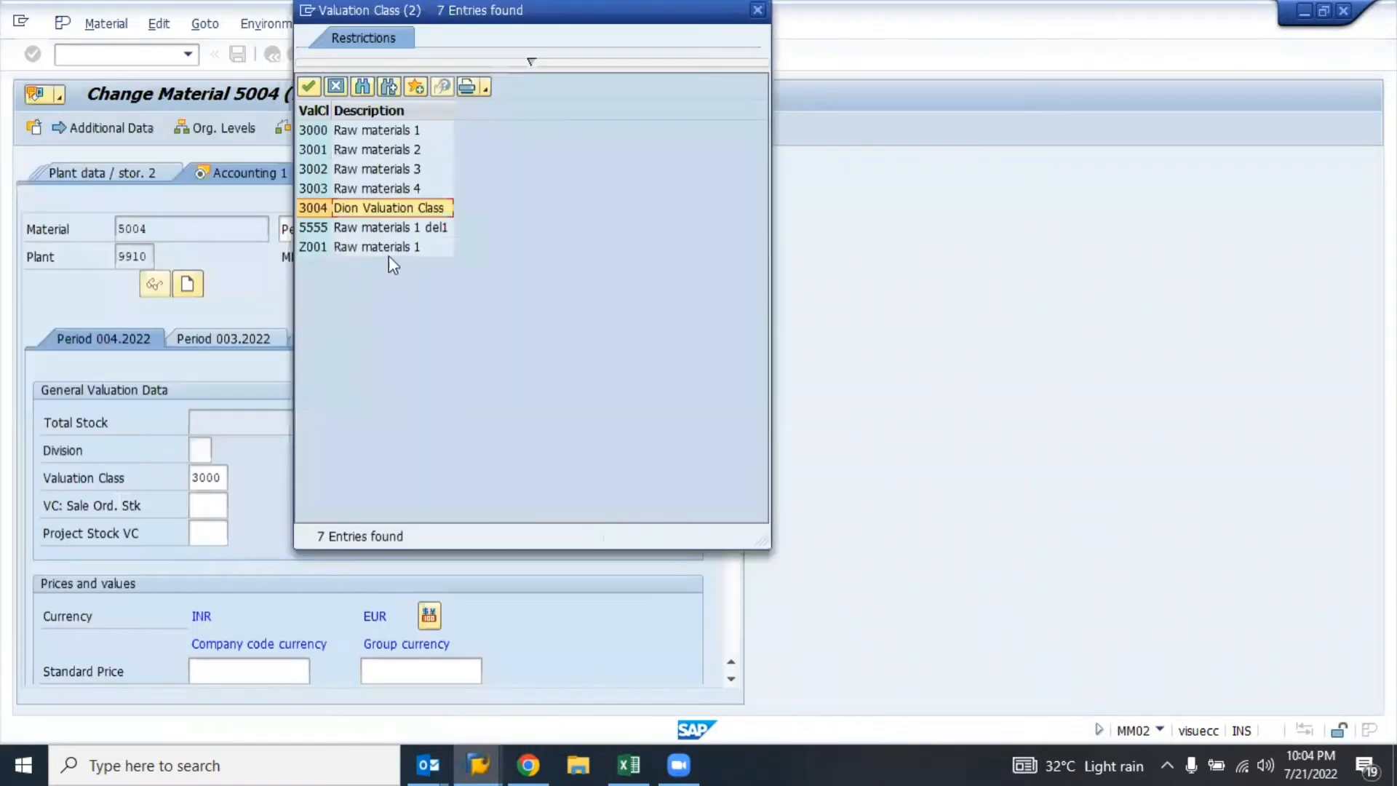
click(350, 225)
key(alt+Tab)
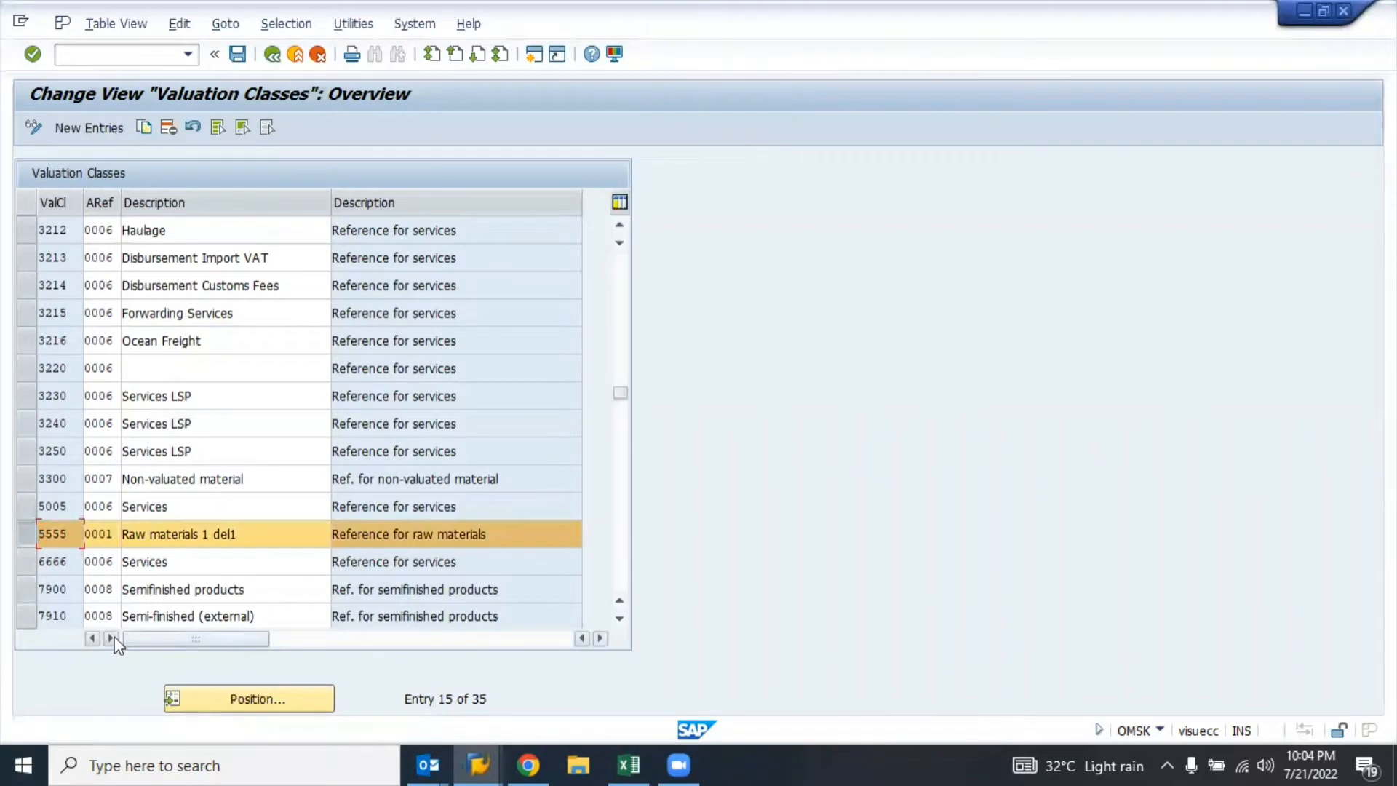
key(Page_Down)
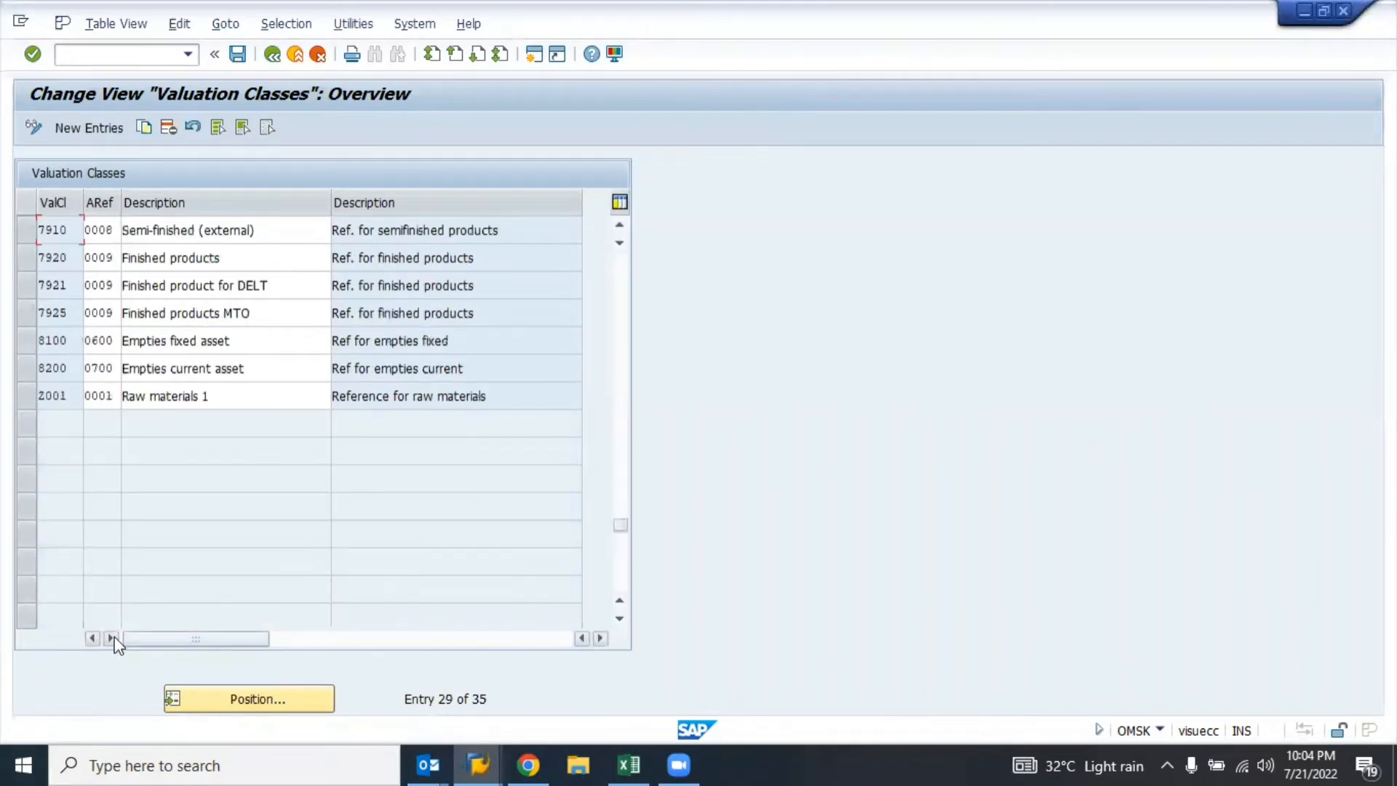
- Select valuation class Z001 in the overview, compare it and its account category reference with material 5004's value list, and close the list
click(23, 395)
key(alt+Tab)
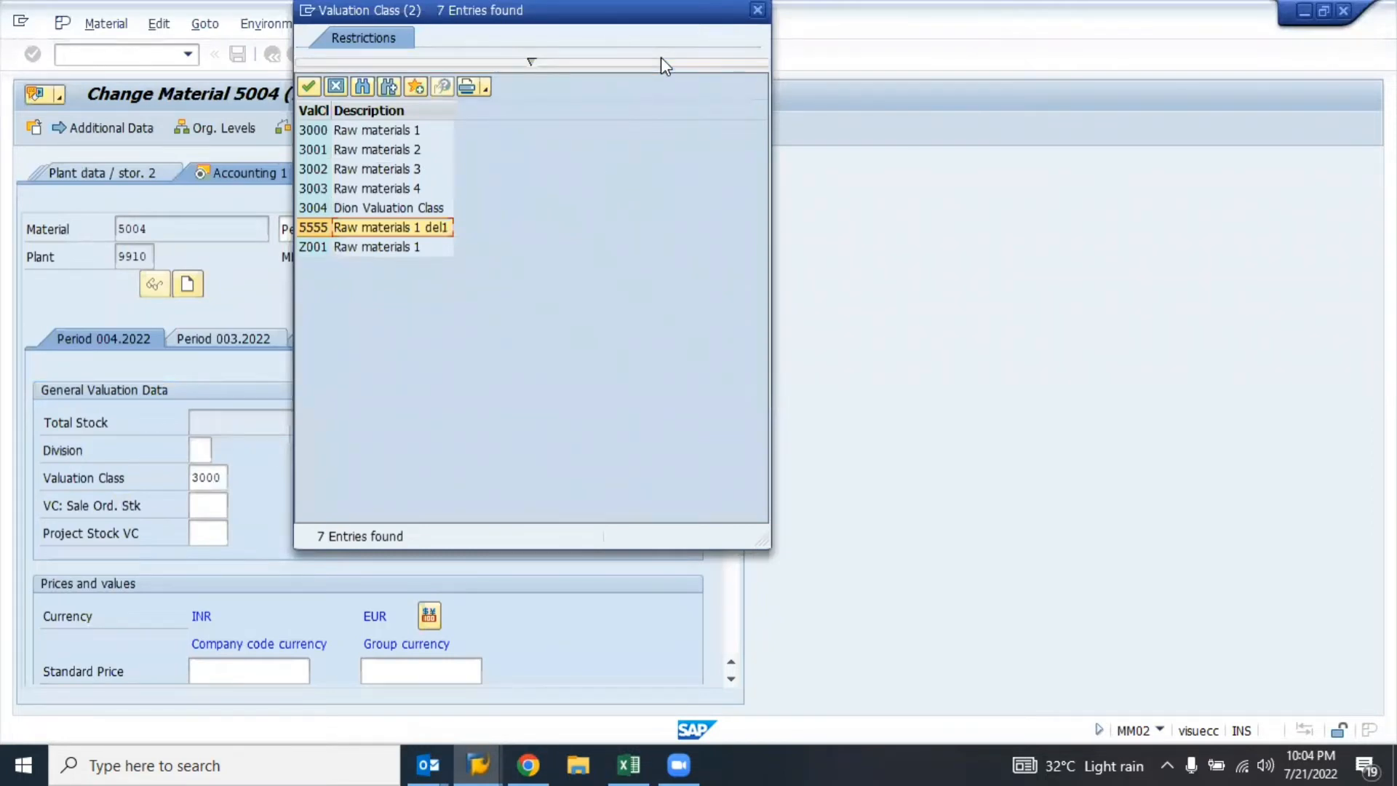
drag(503, 6, 879, 184)
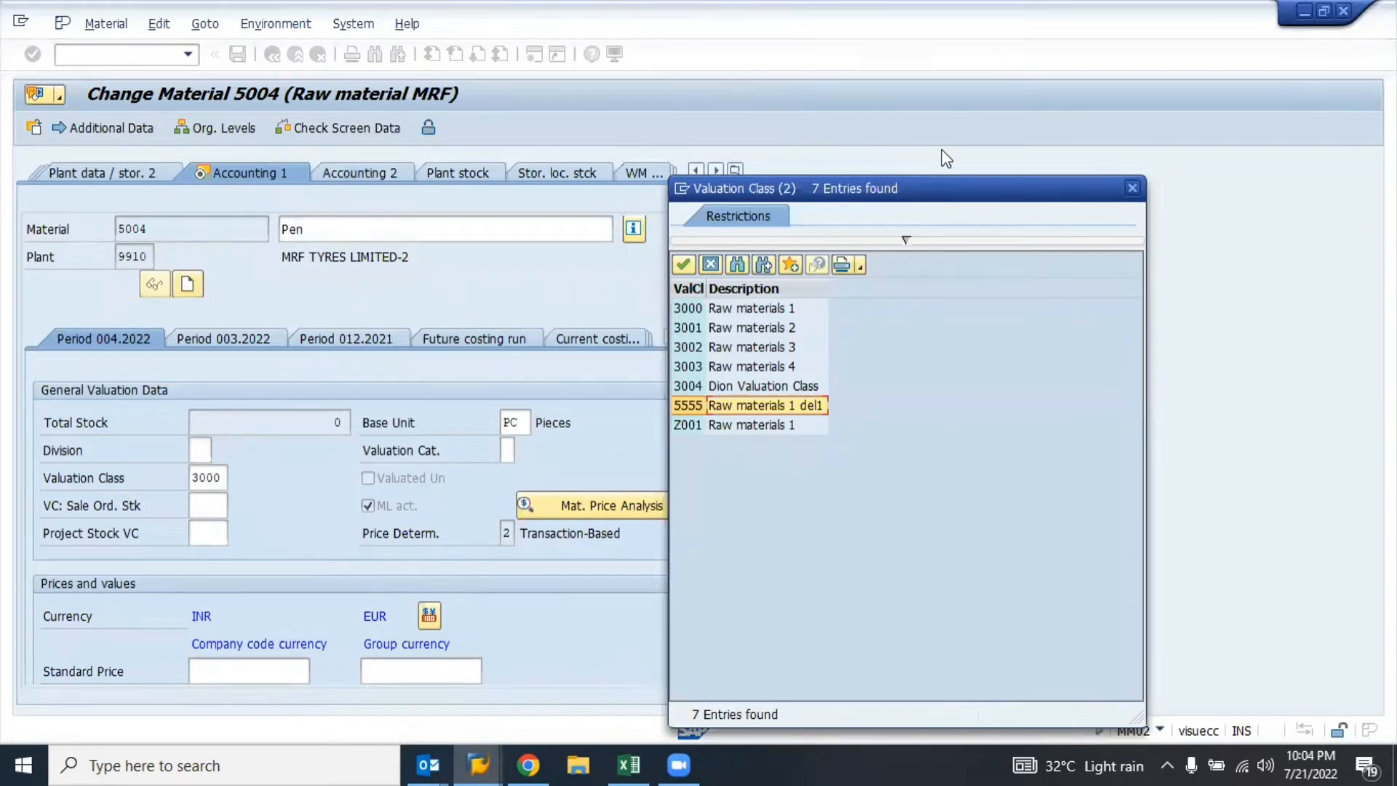
key(alt+Tab)
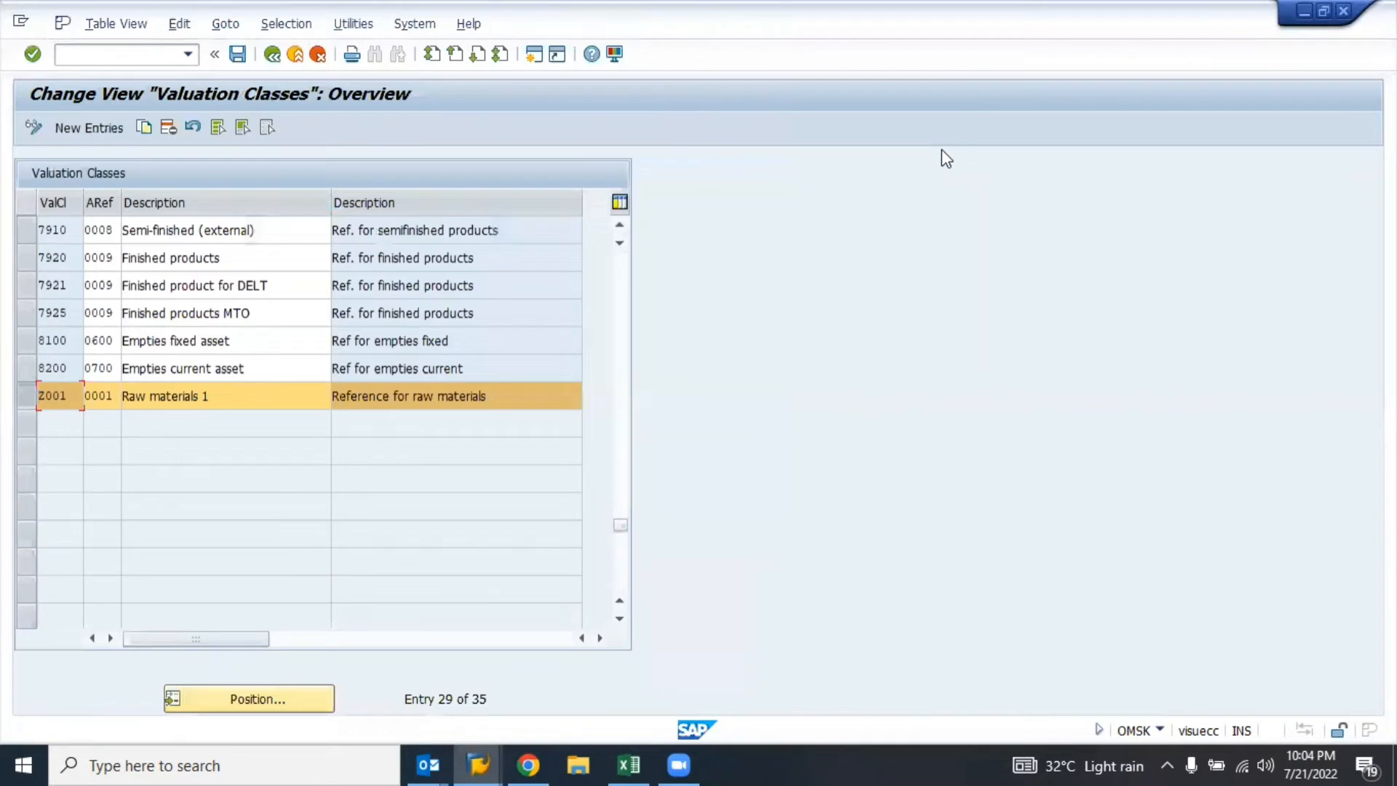
click(29, 402)
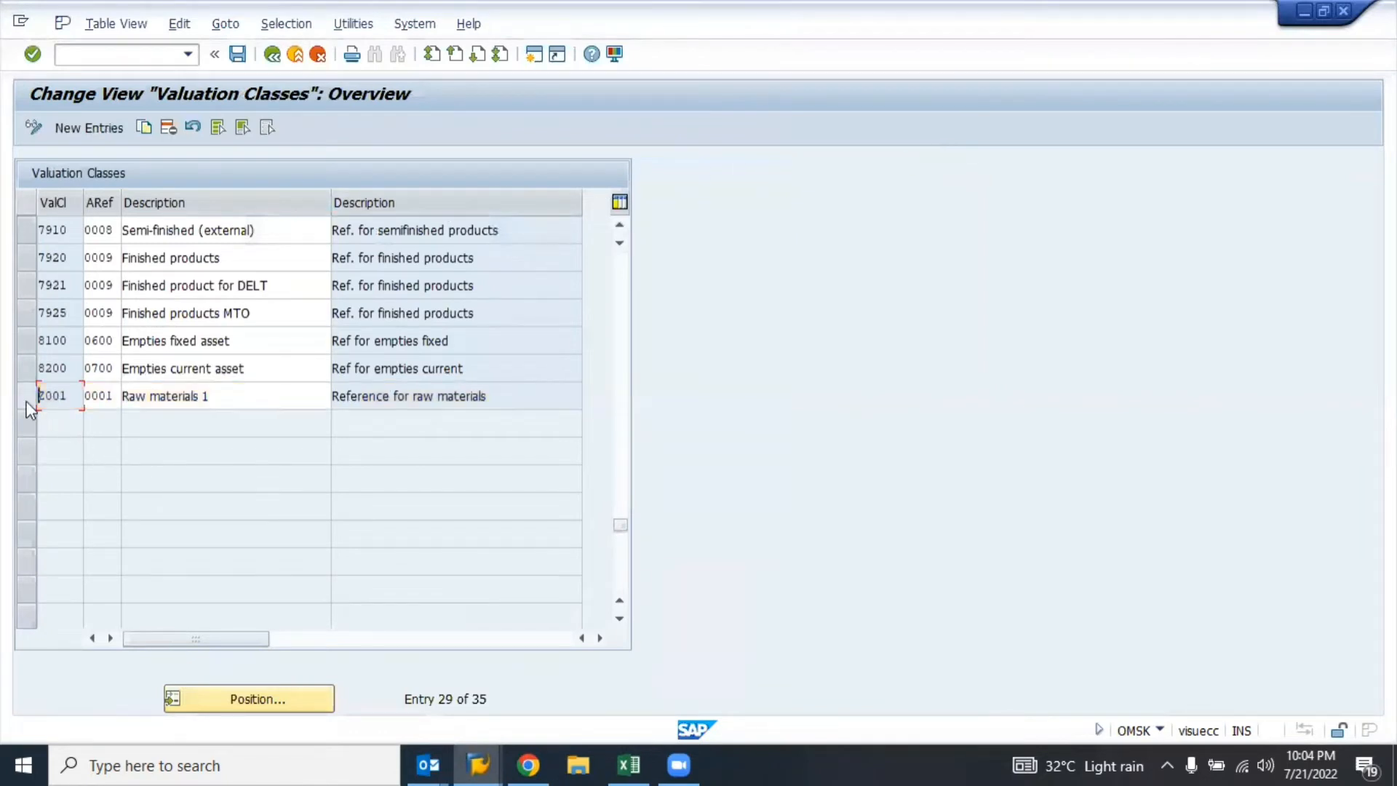
click(27, 400)
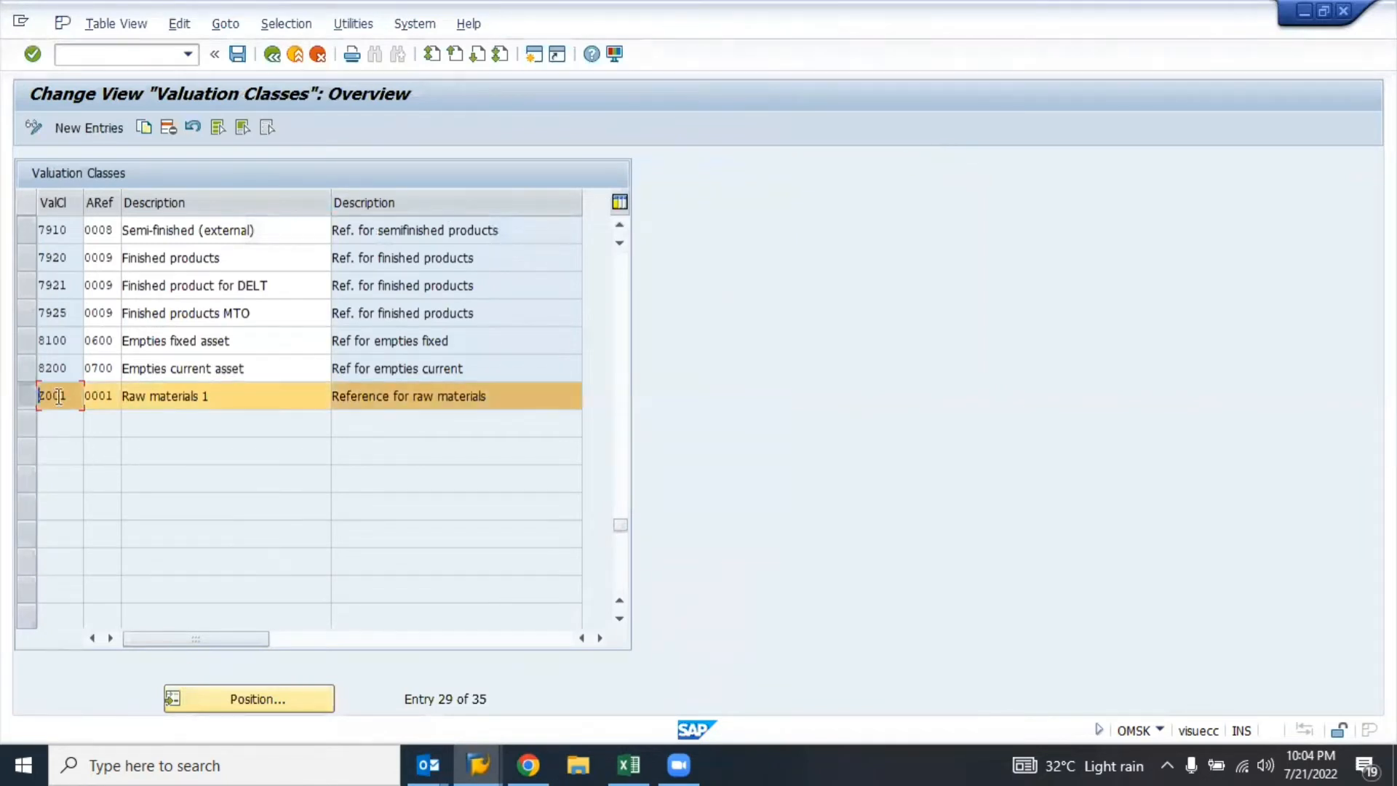
click(101, 395)
key(alt+Tab)
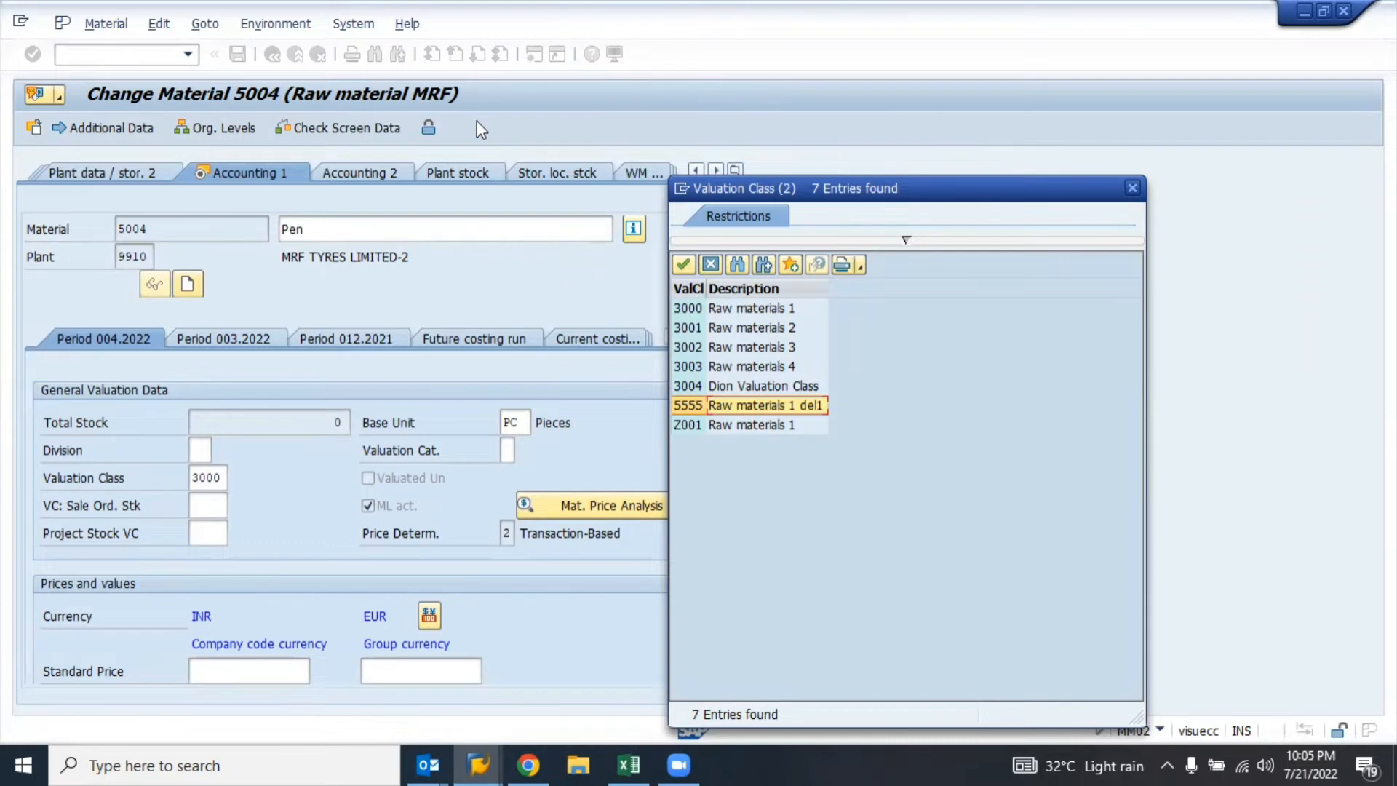
key(Escape)
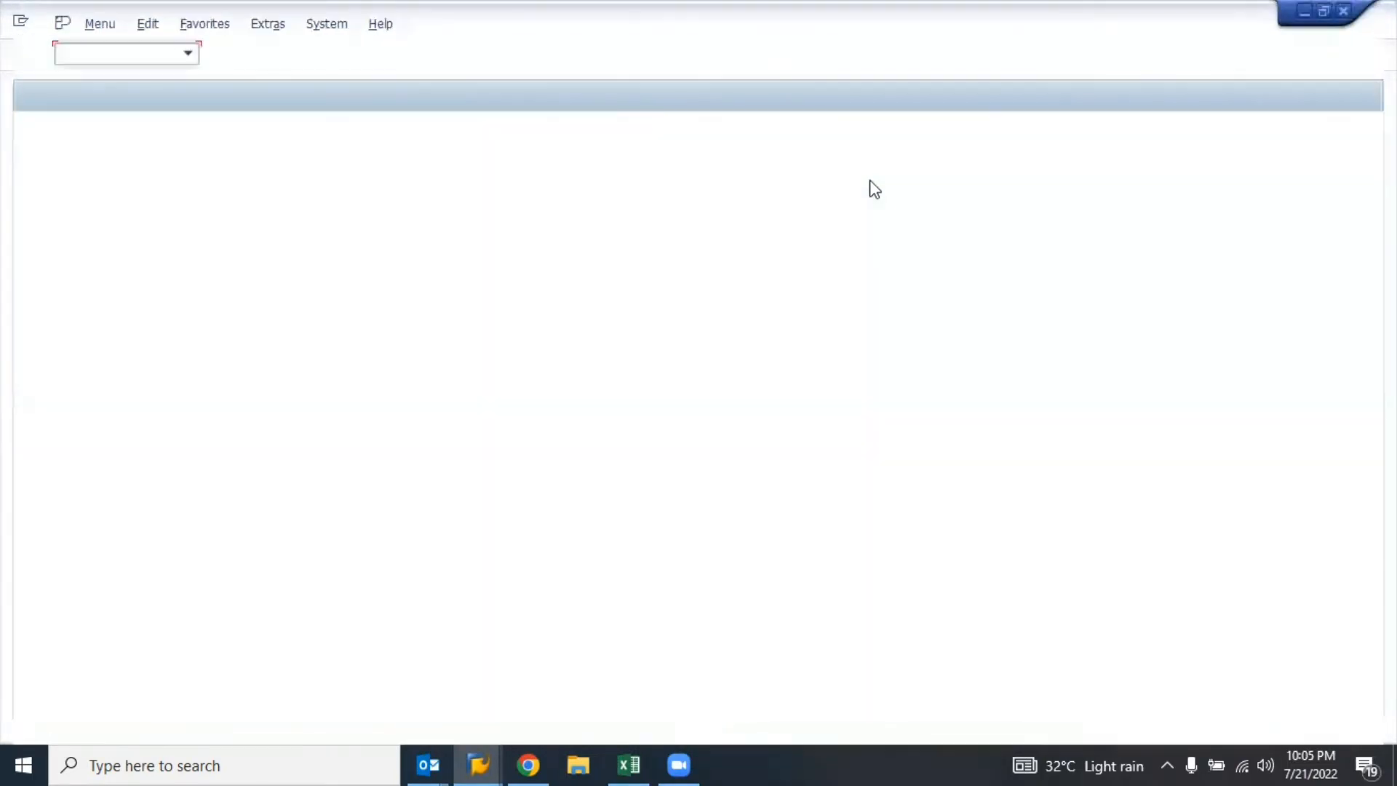
- Open transaction OMS2 in a new session and check the account category reference of material type 1100, Raw material MRF
text(oms2)
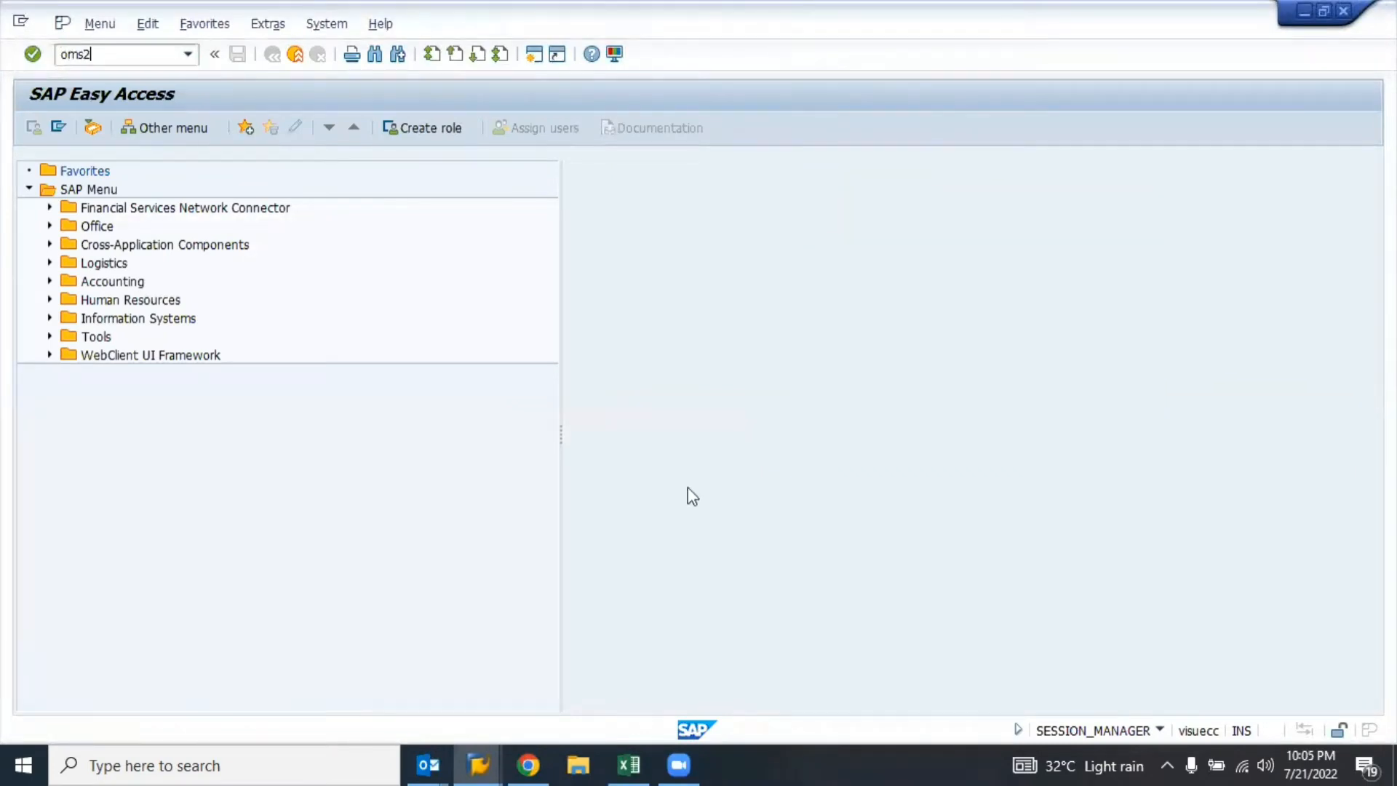
key(Return)
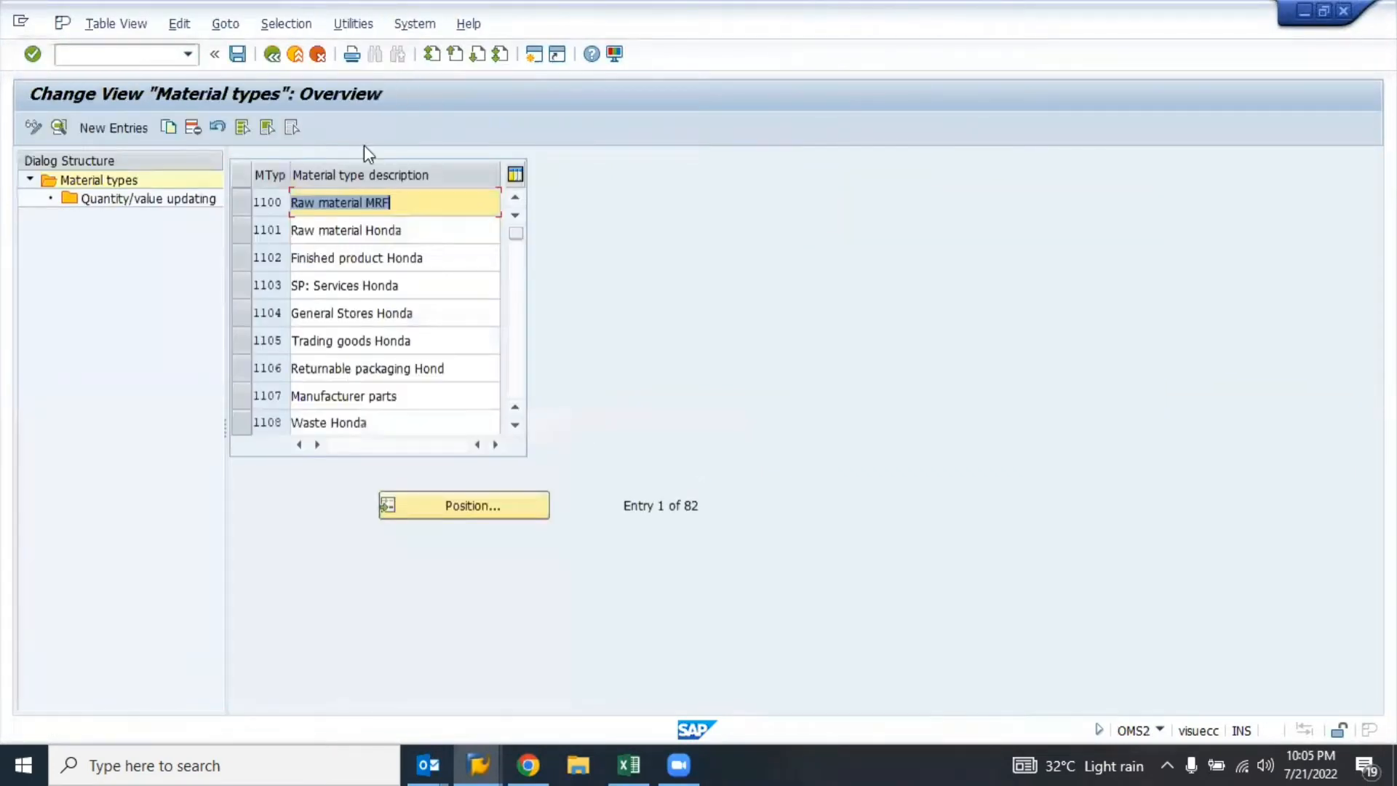
double_click(374, 202)
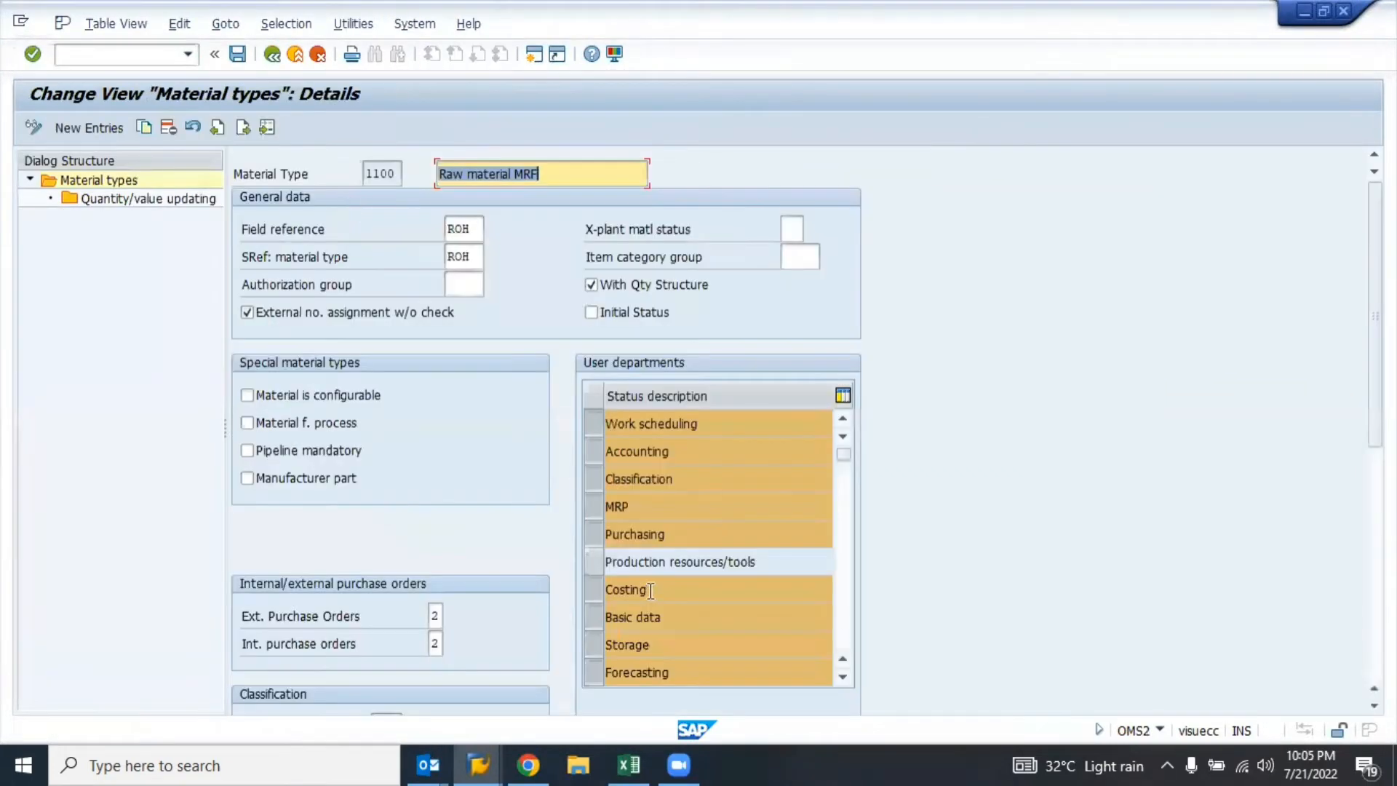
scroll(885, 513, down, 5)
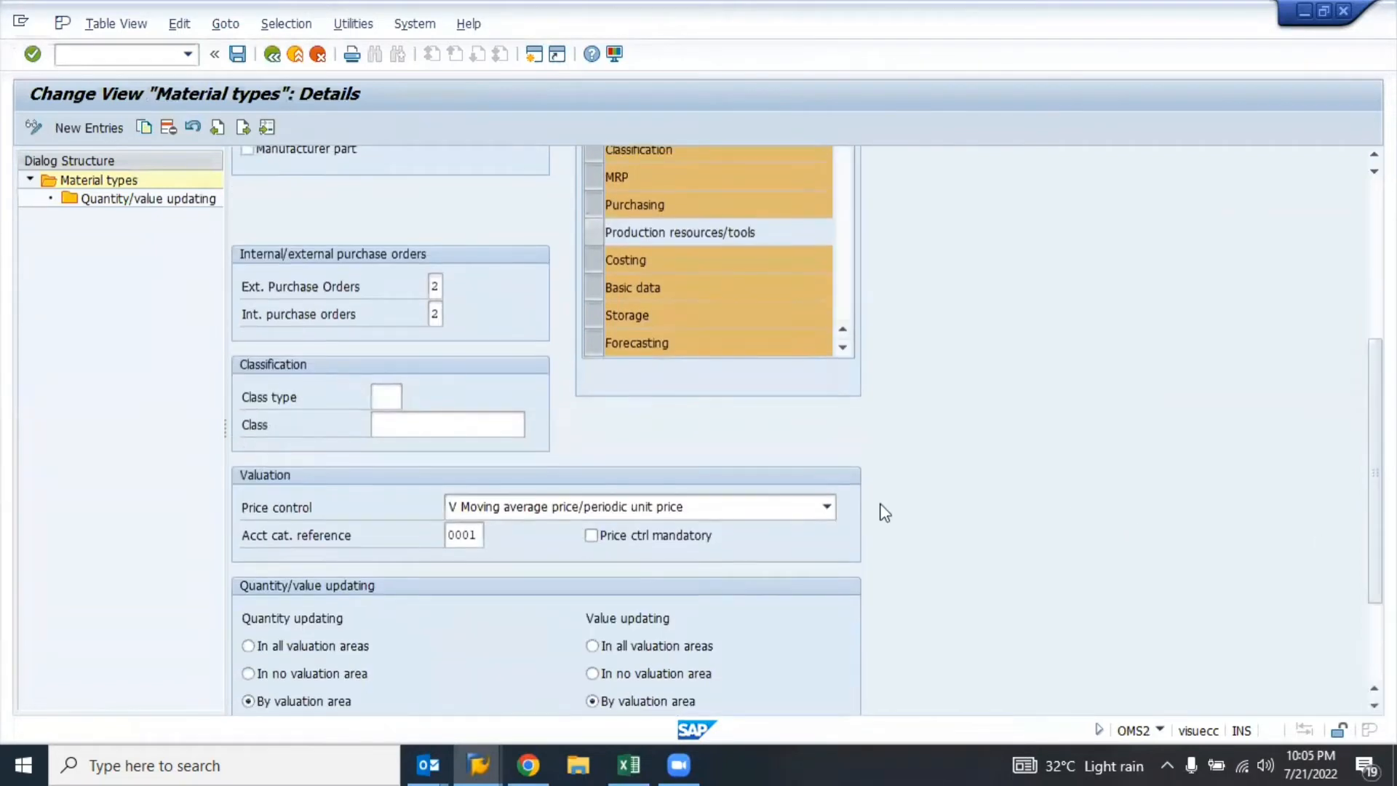
click(457, 535)
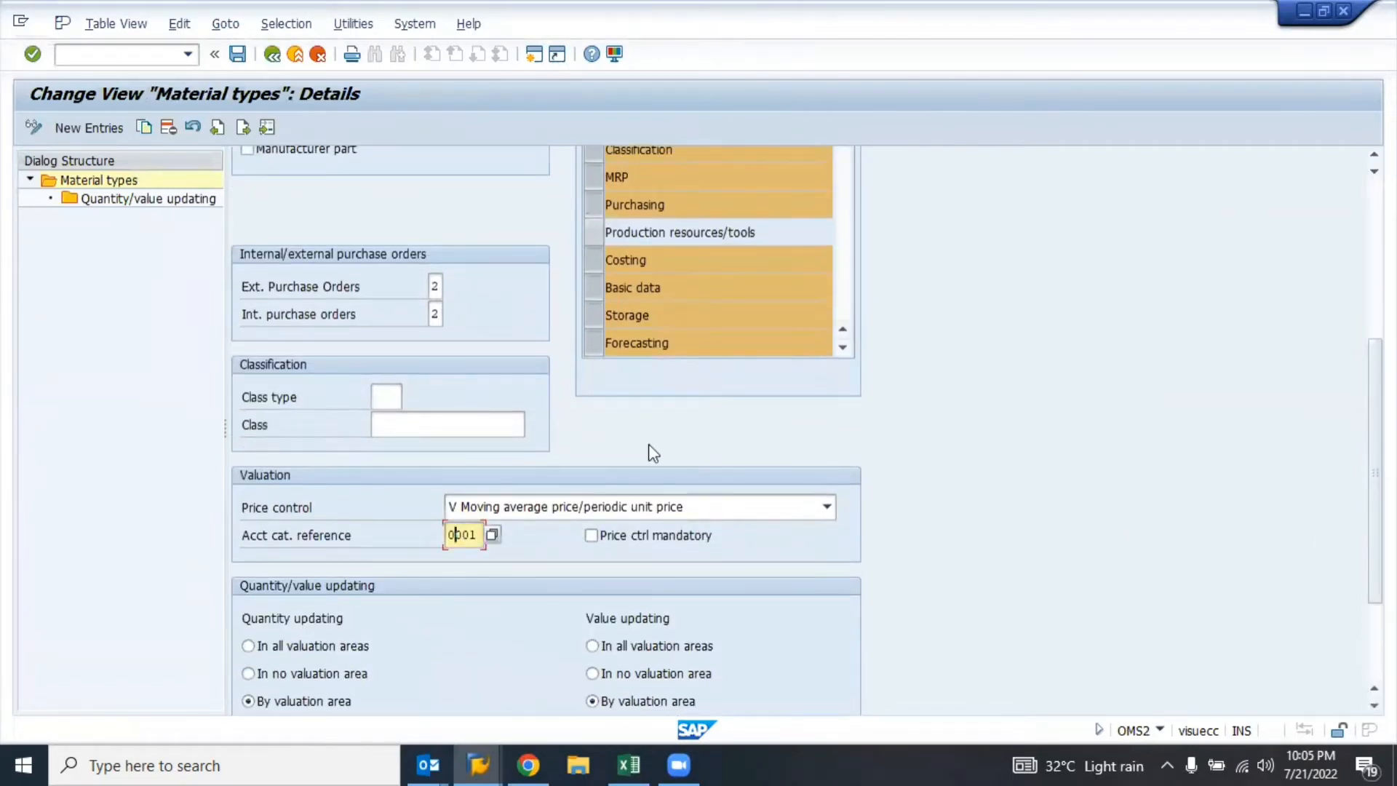
- Compare the number and description of material type 1100 with the material type shown in material 5004's master record
scroll(653, 453, up, 5)
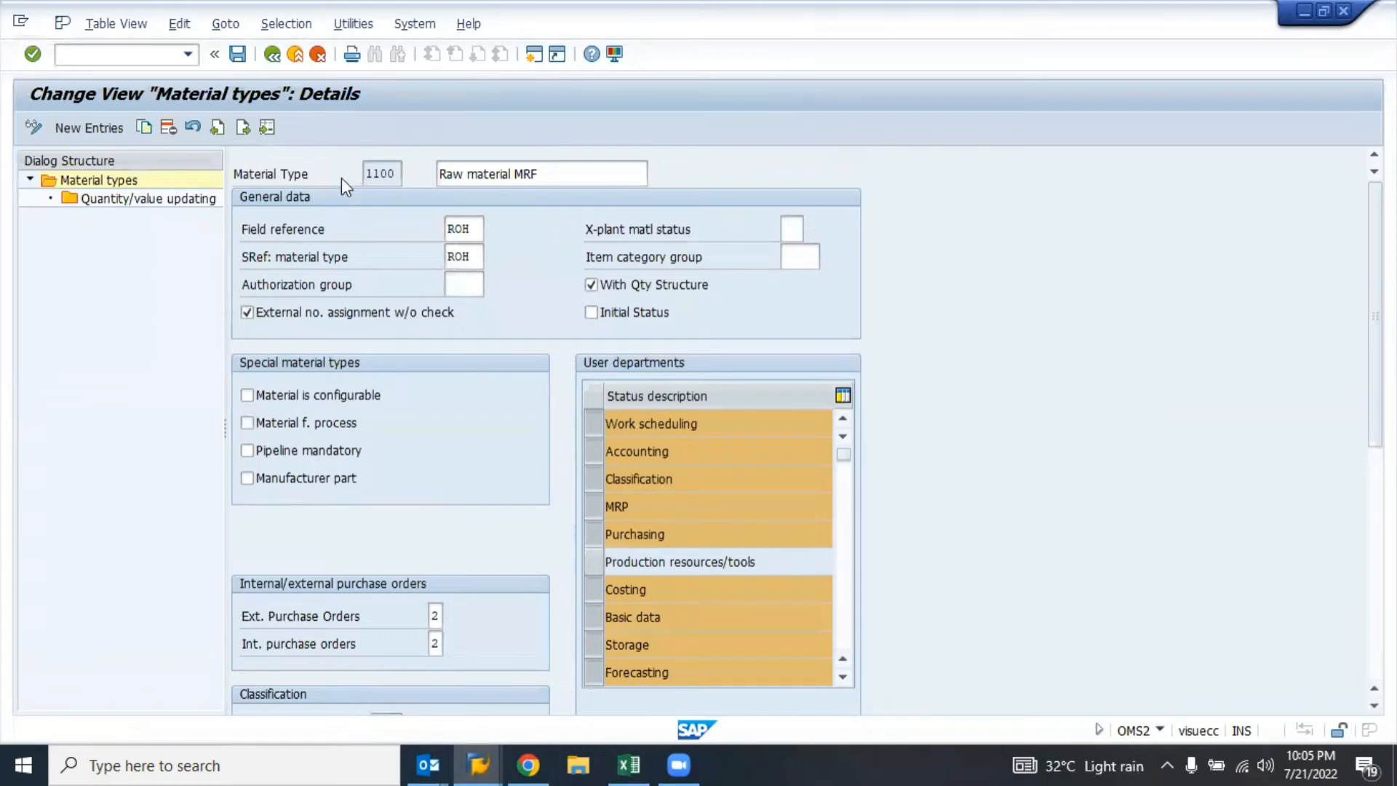
click(378, 173)
click(542, 174)
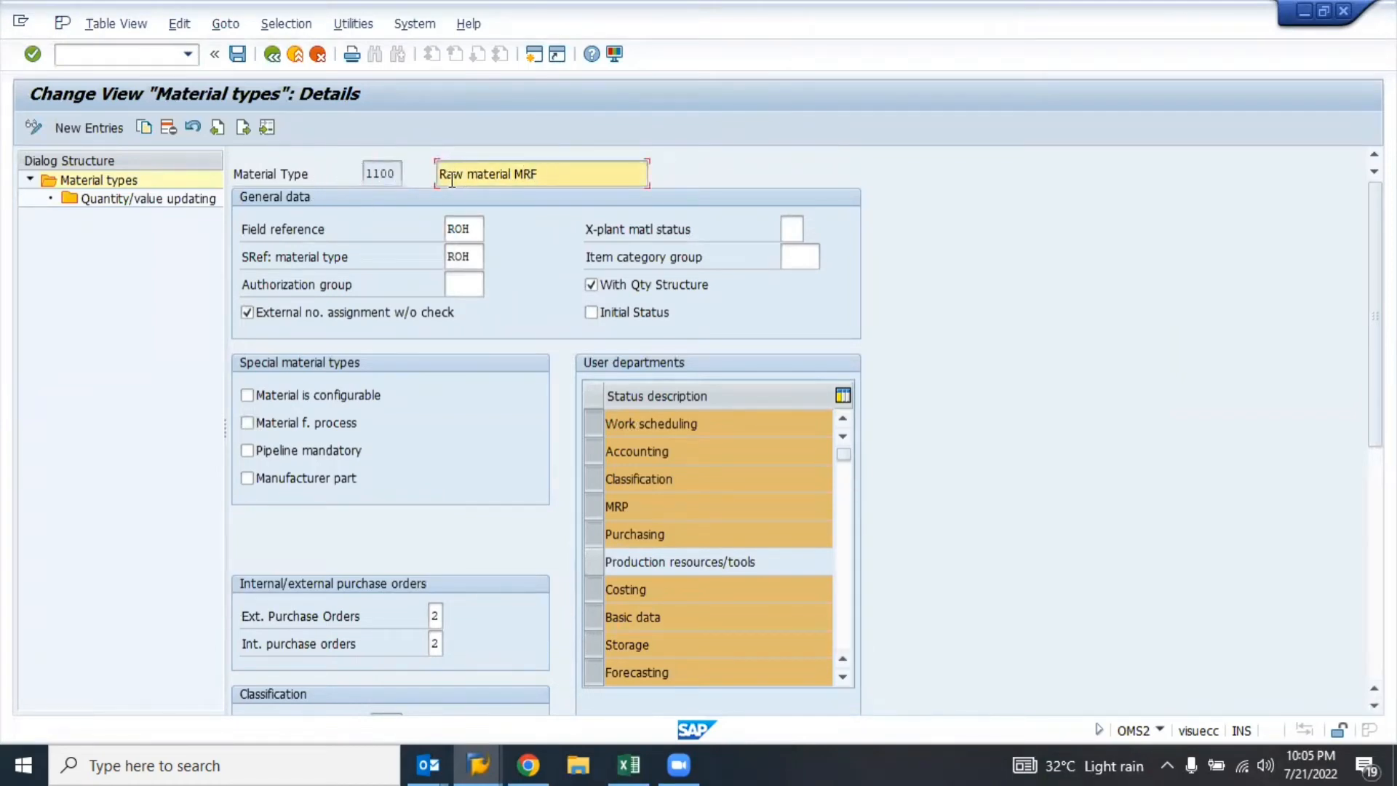
key(alt+Tab)
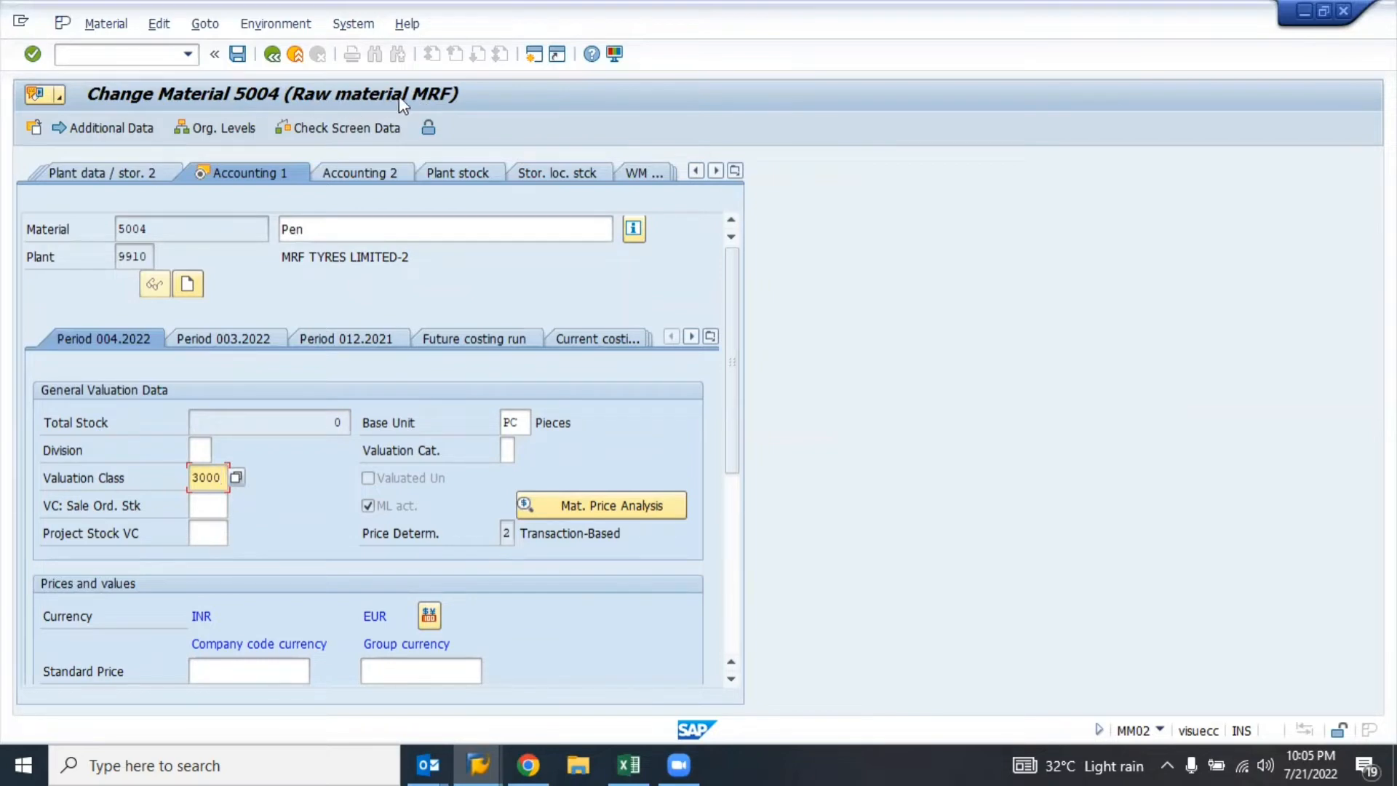
click(145, 229)
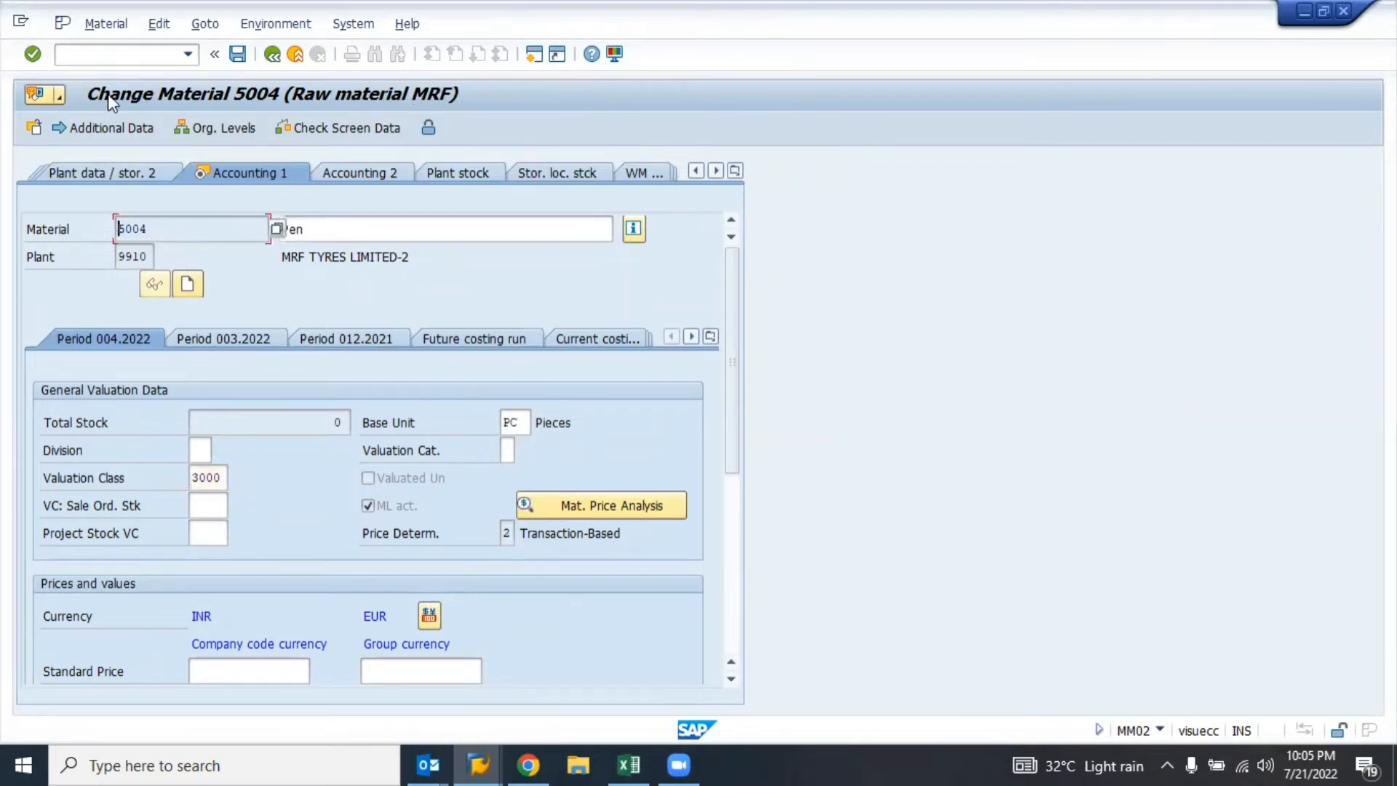
- Run the MM60 materials list for material 5004 and check its material type and valuation class
click(95, 58)
text(/n)
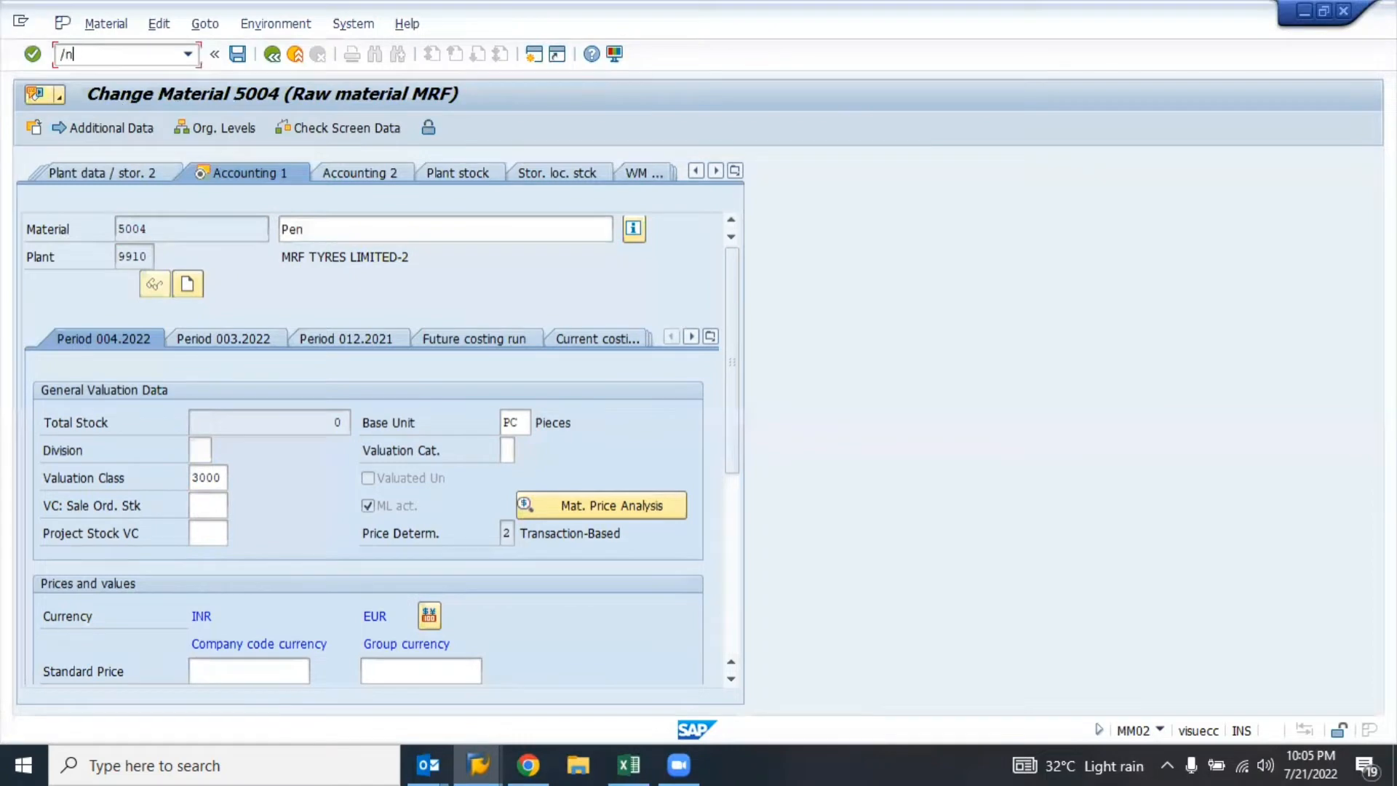
text(mm60)
key(Return)
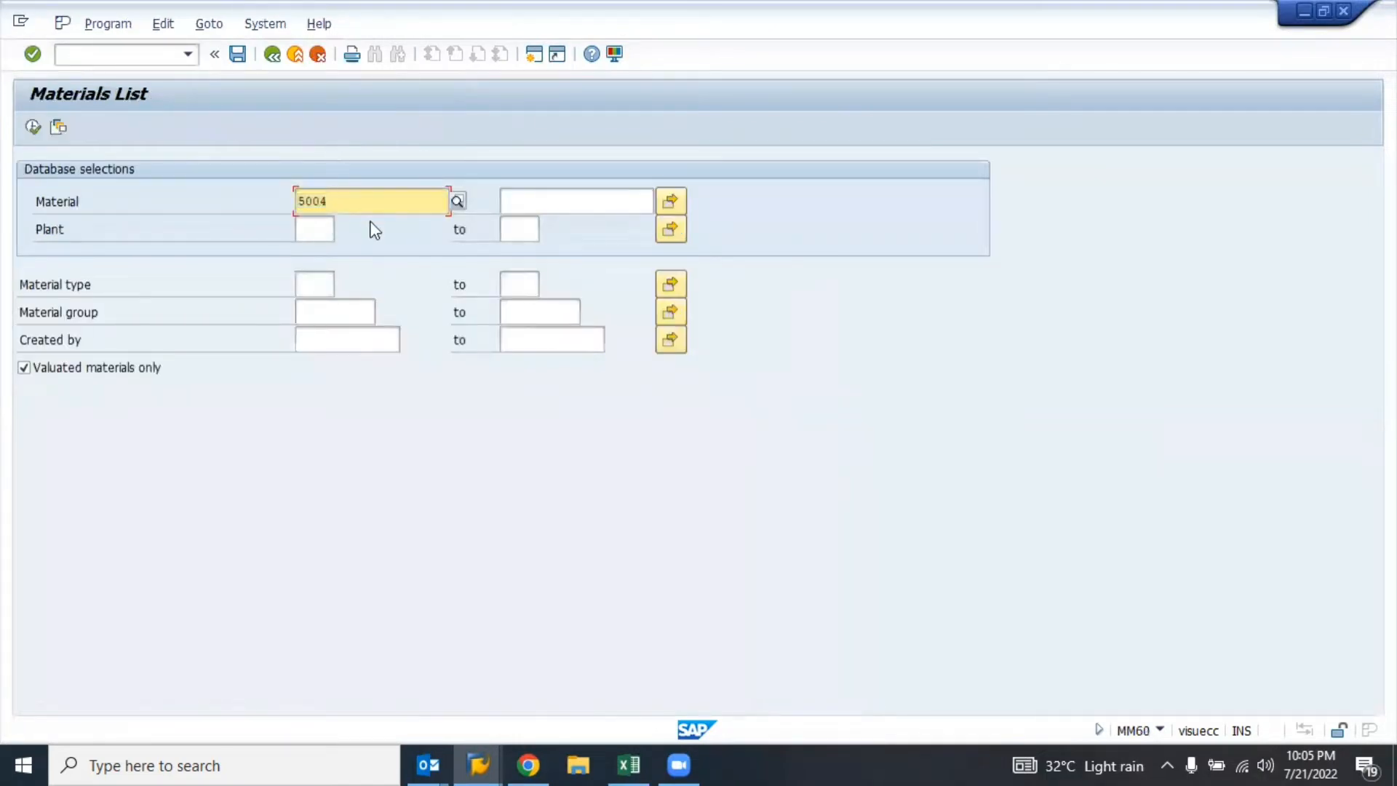
key(F8)
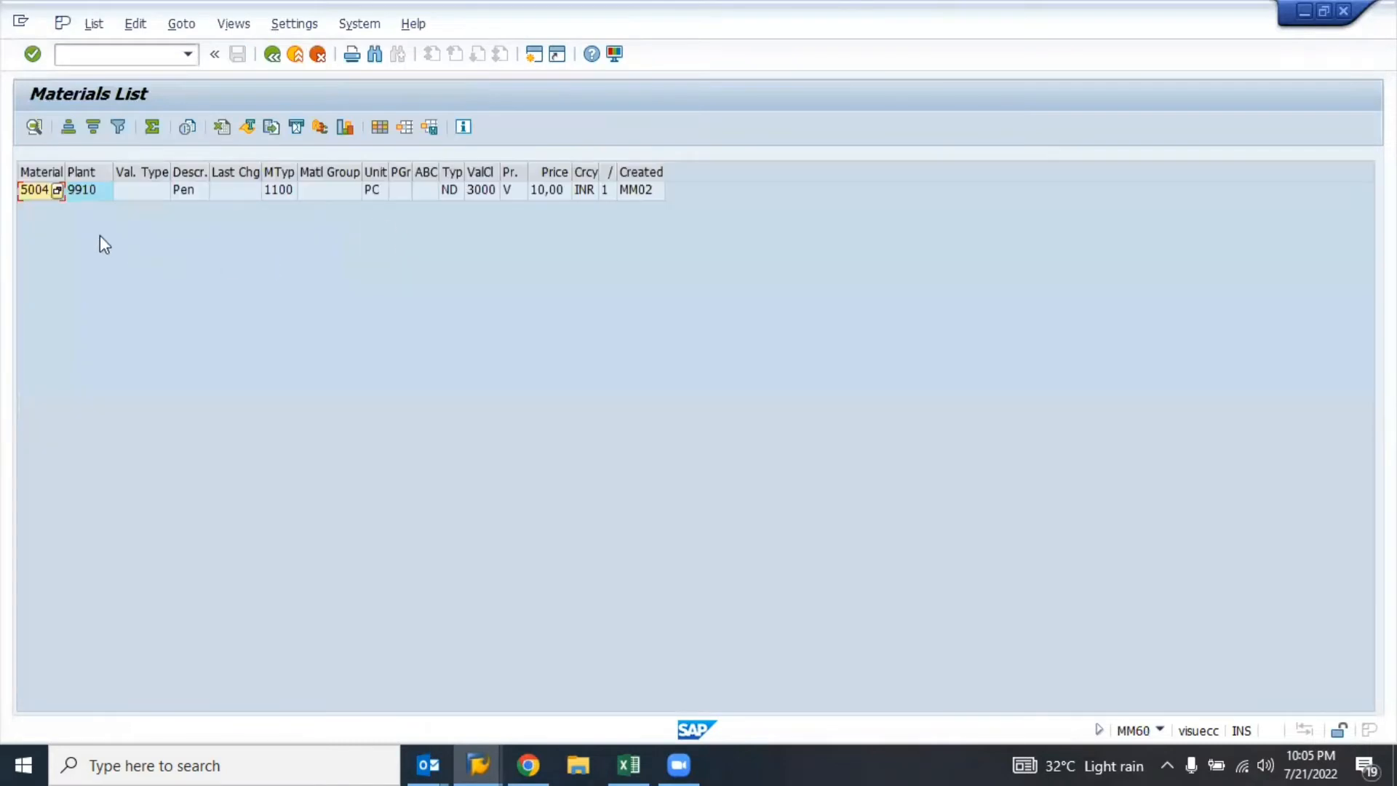
click(286, 191)
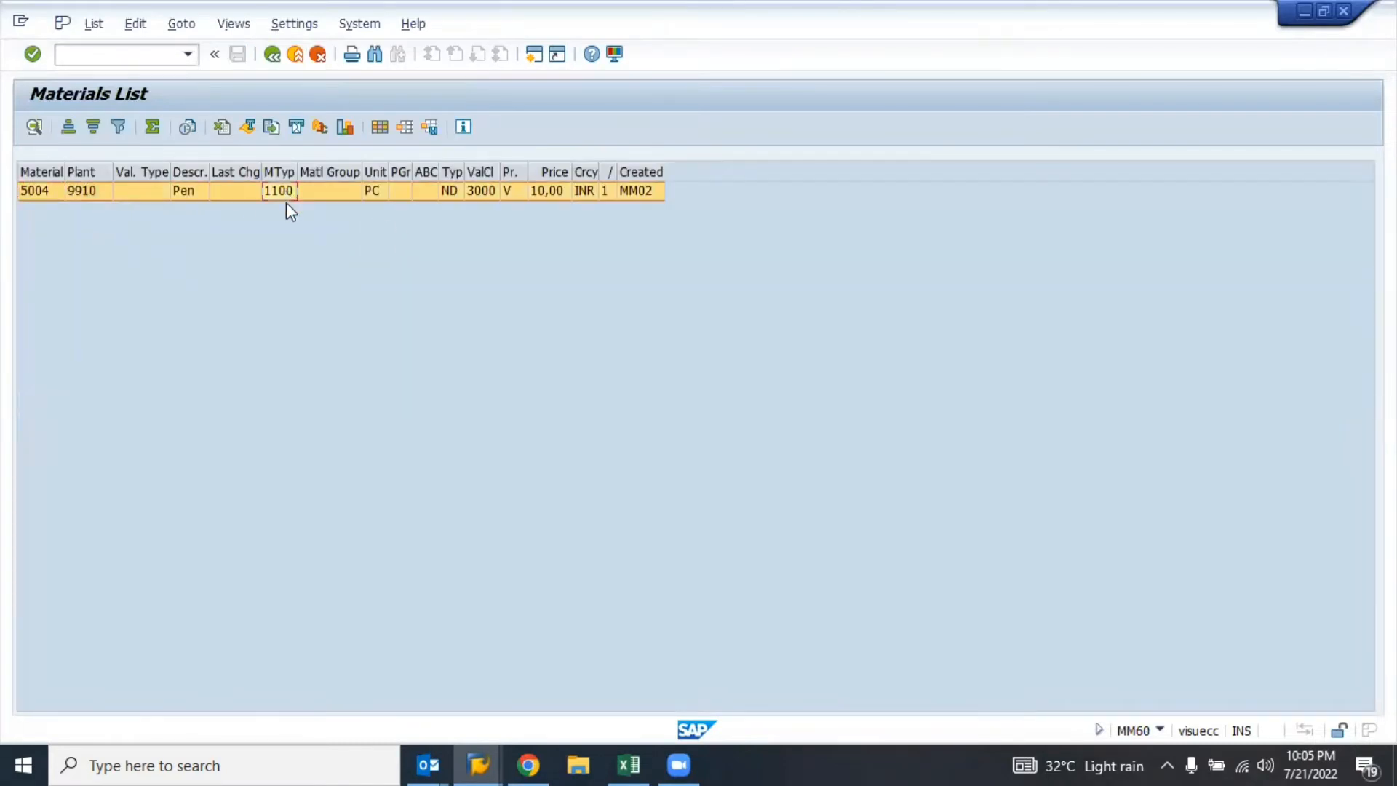
click(282, 195)
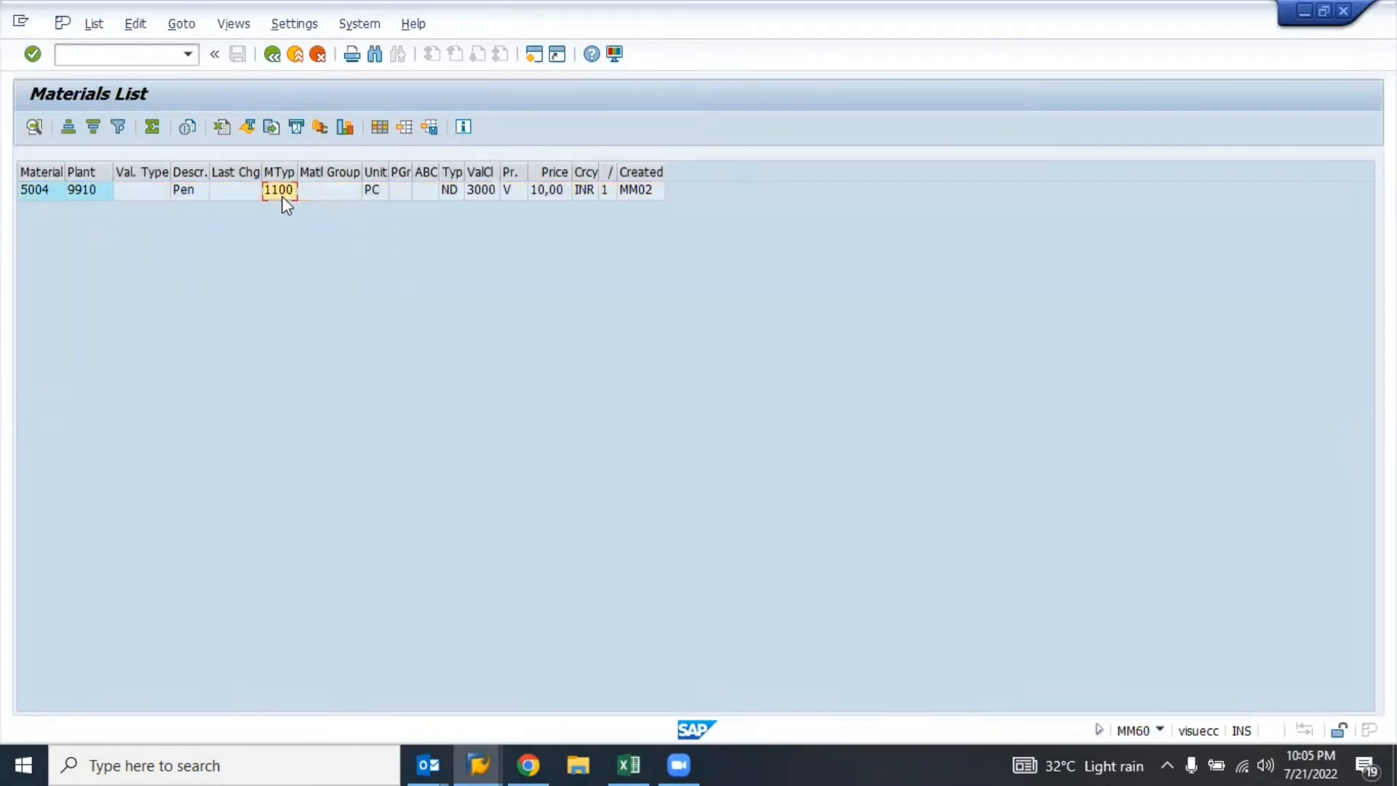
click(487, 194)
- Switch back to the valuation class configuration, save it, and reopen the valuation class overview
key(alt+Tab)
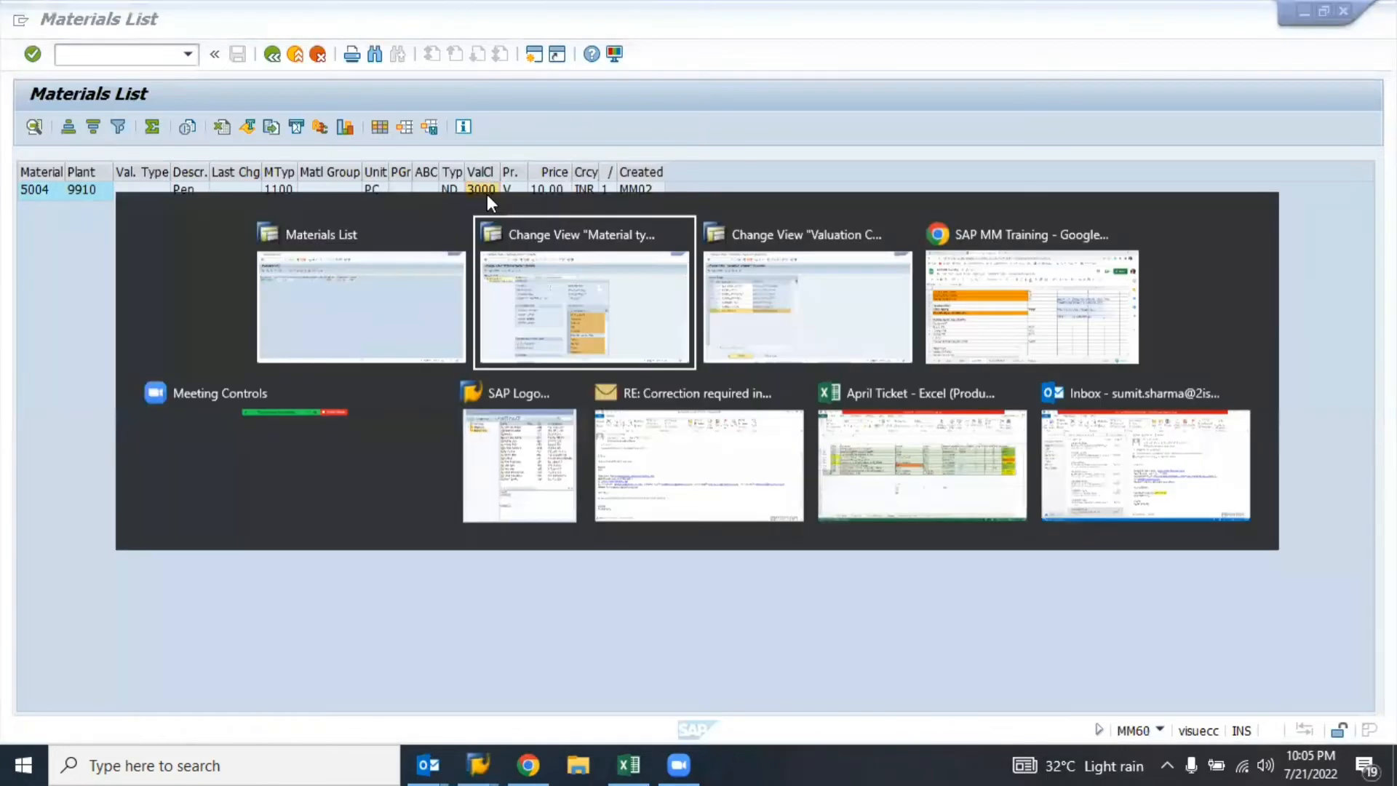
key(alt+Tab)
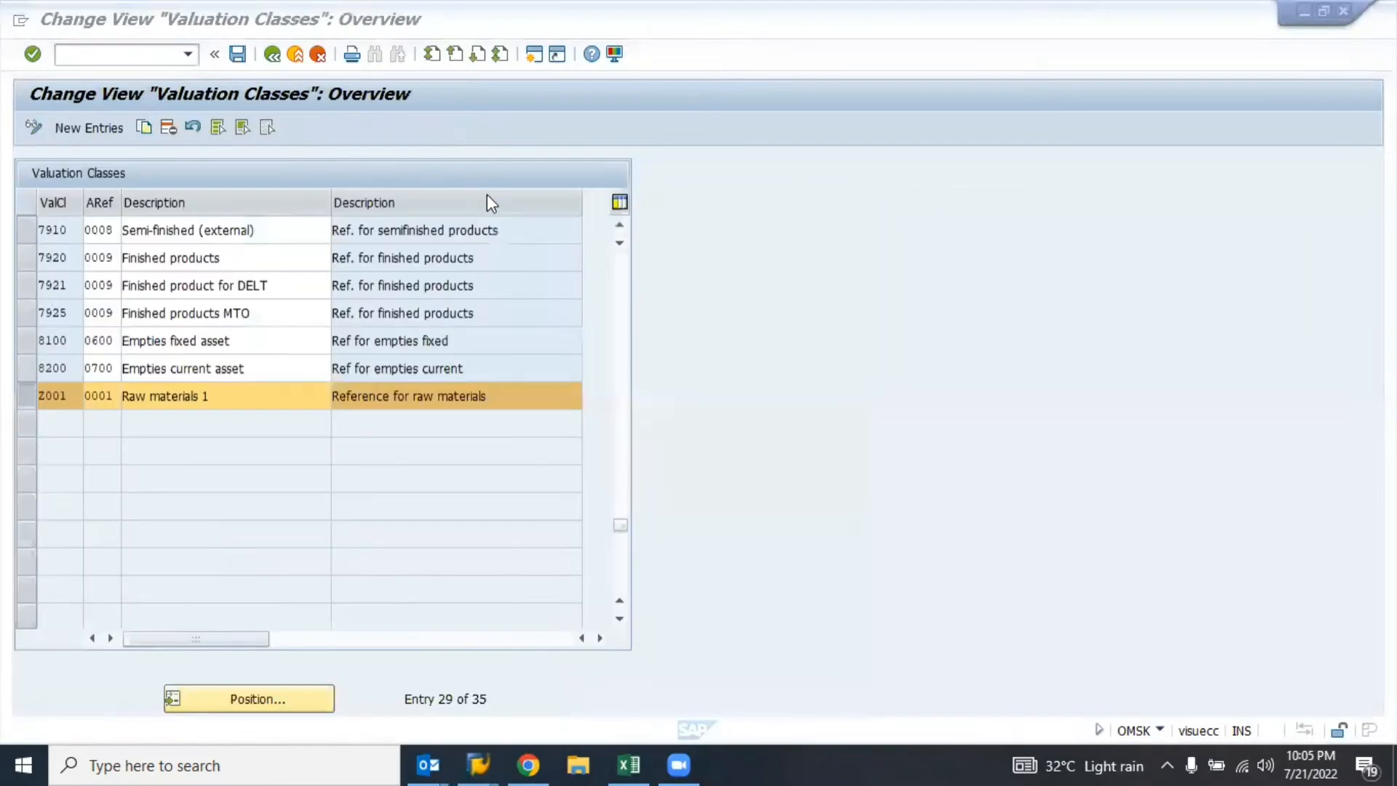
click(238, 54)
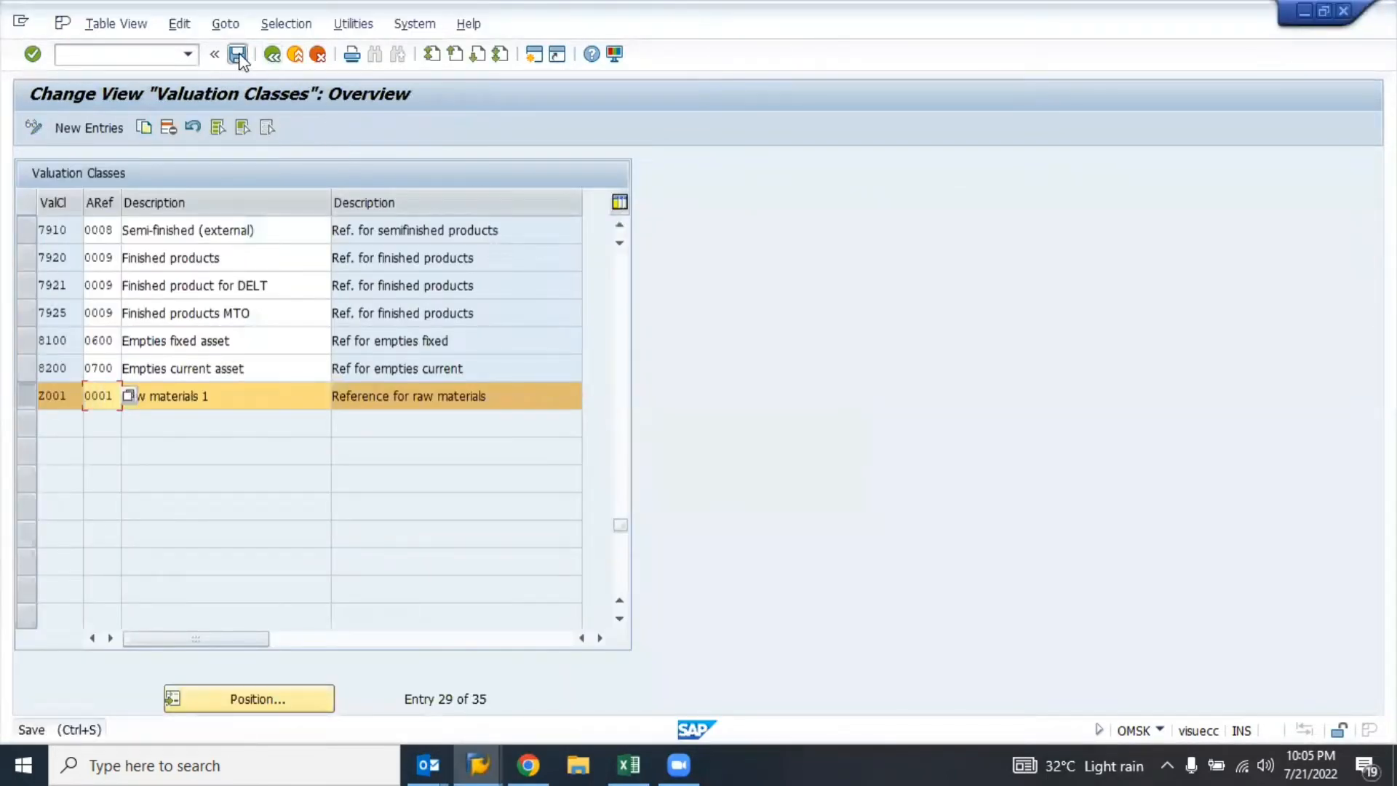
click(273, 63)
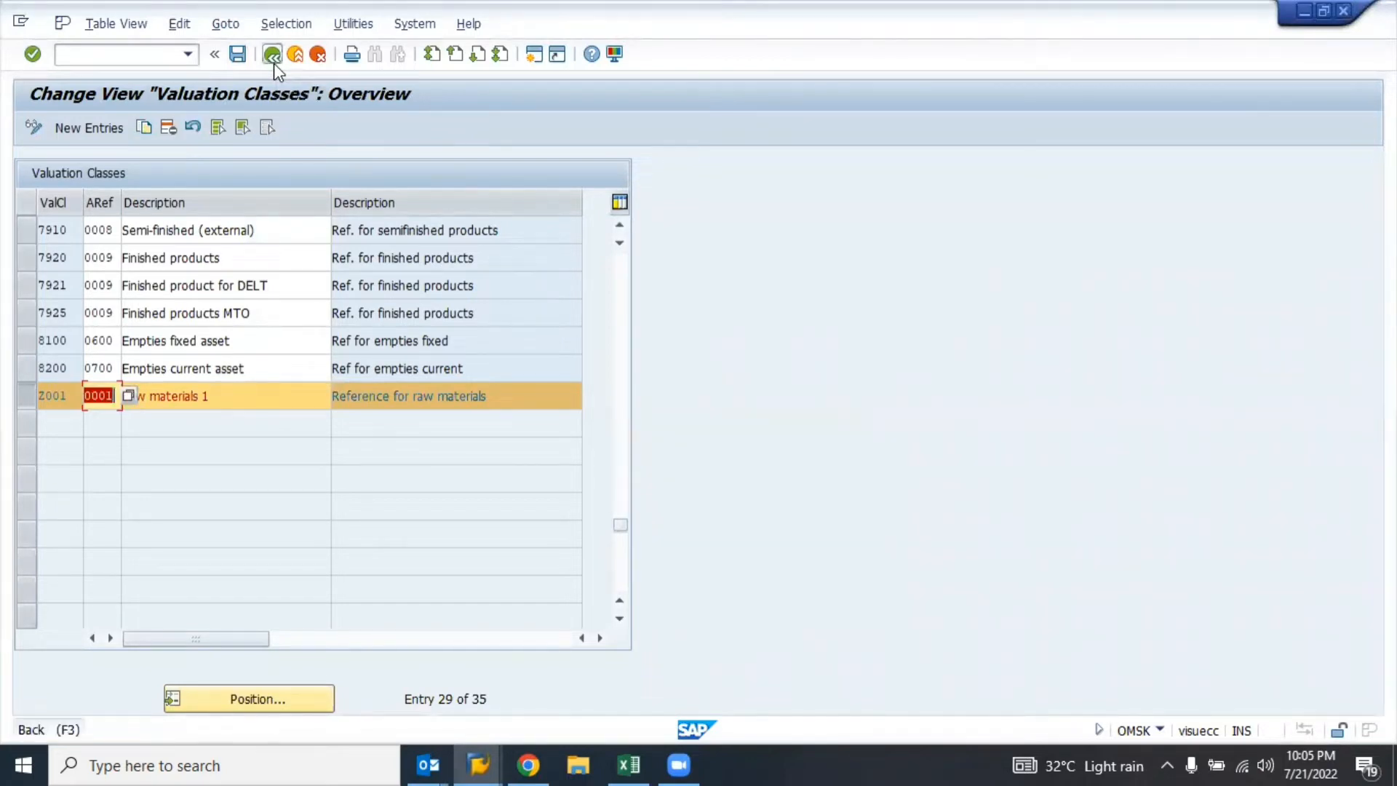
click(185, 281)
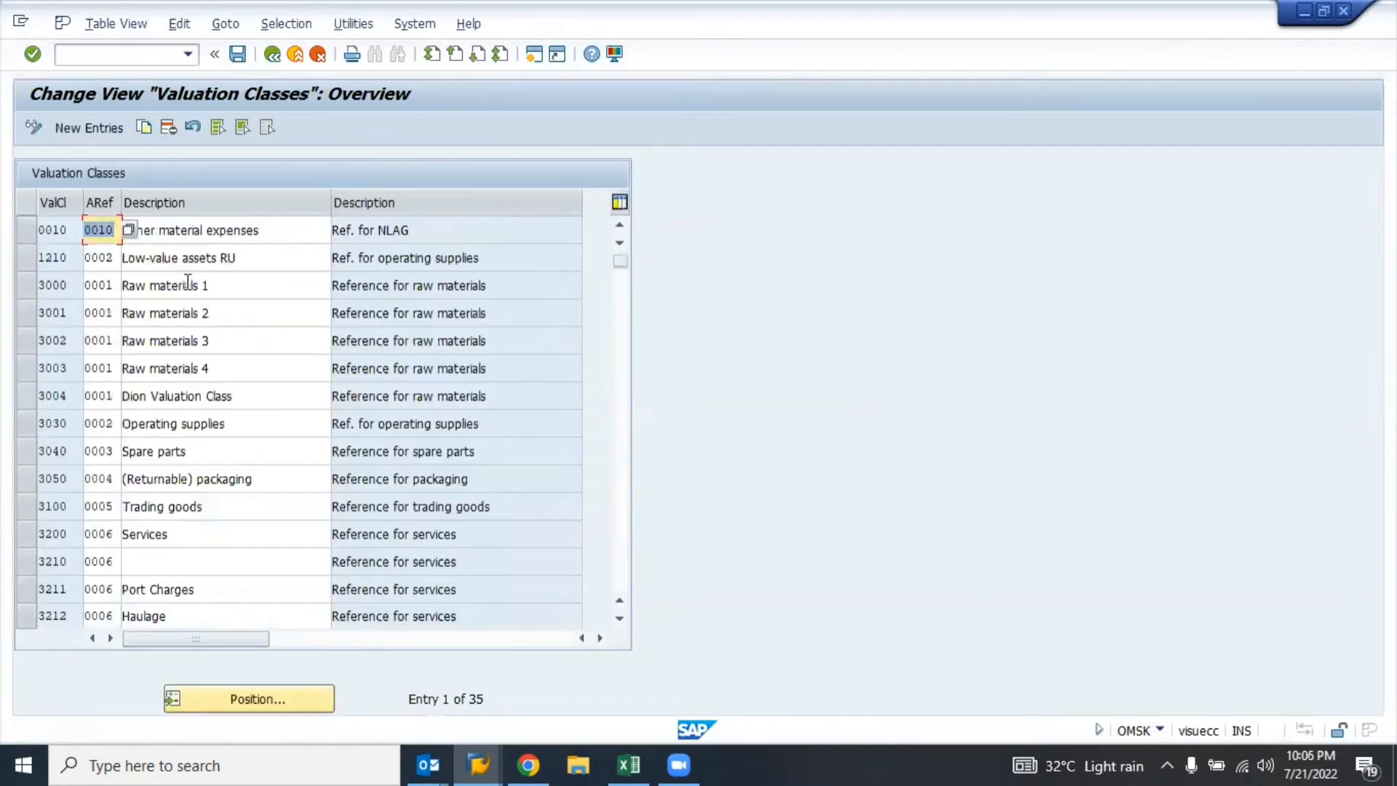
- Open the account category reference overview and examine reference 0009, Ref. for finished products, marking and unmarking its row
key(F3)
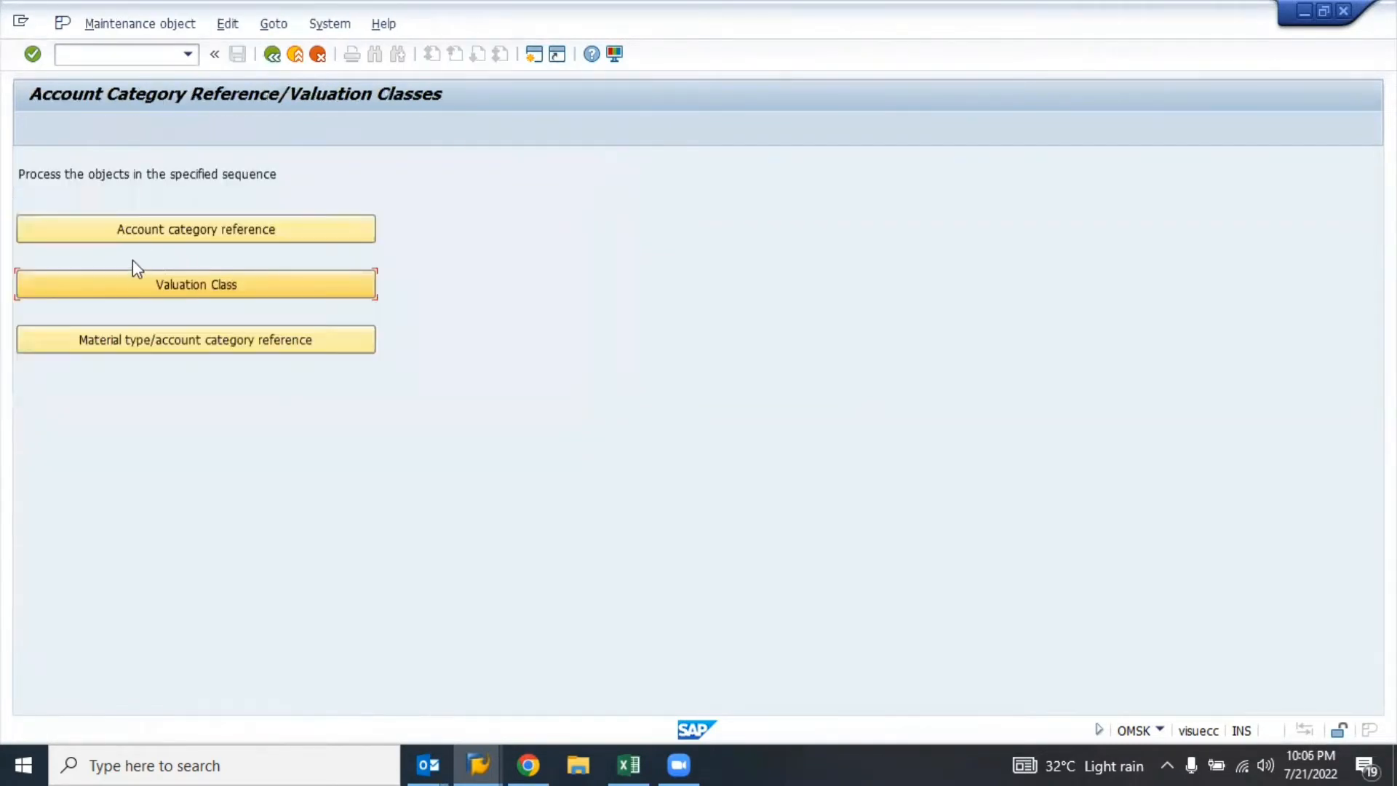
click(141, 234)
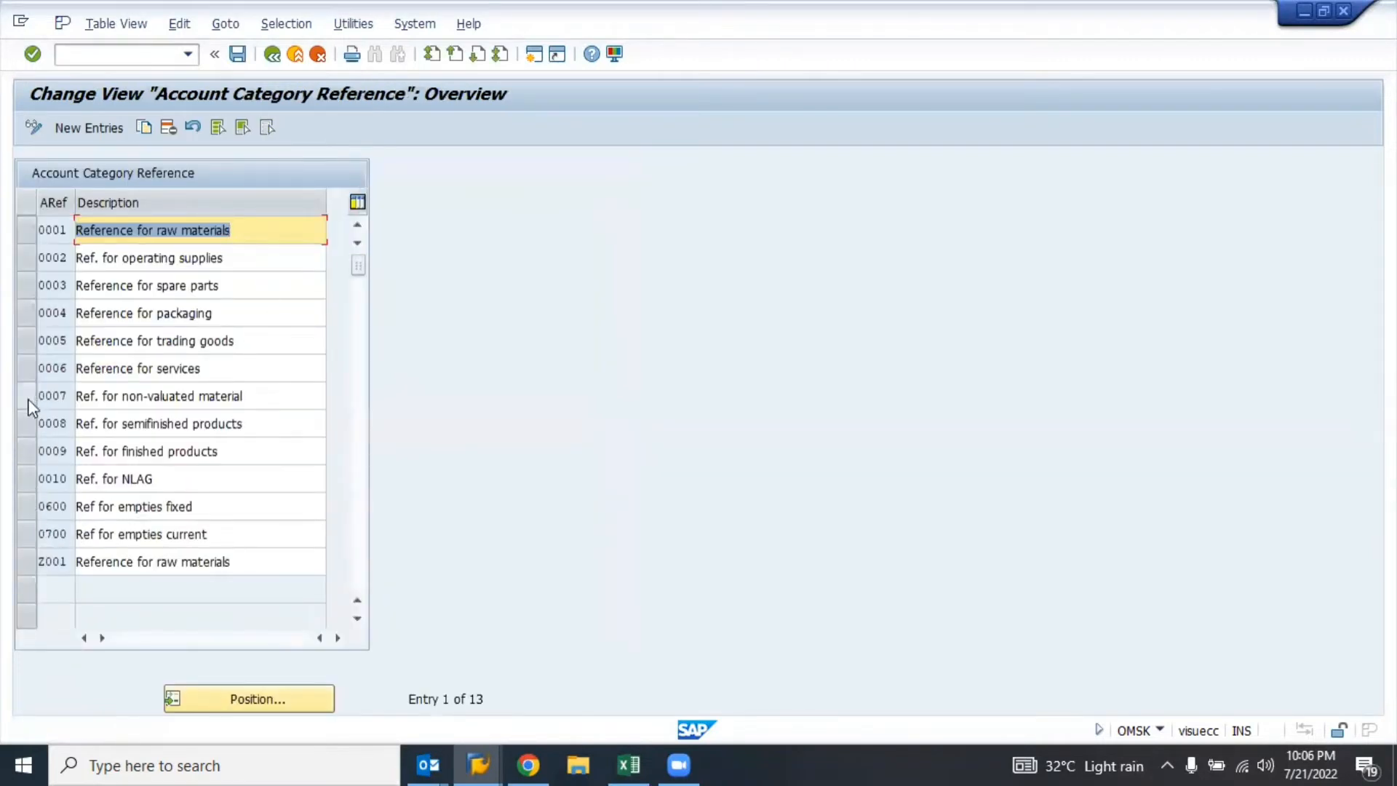
click(29, 450)
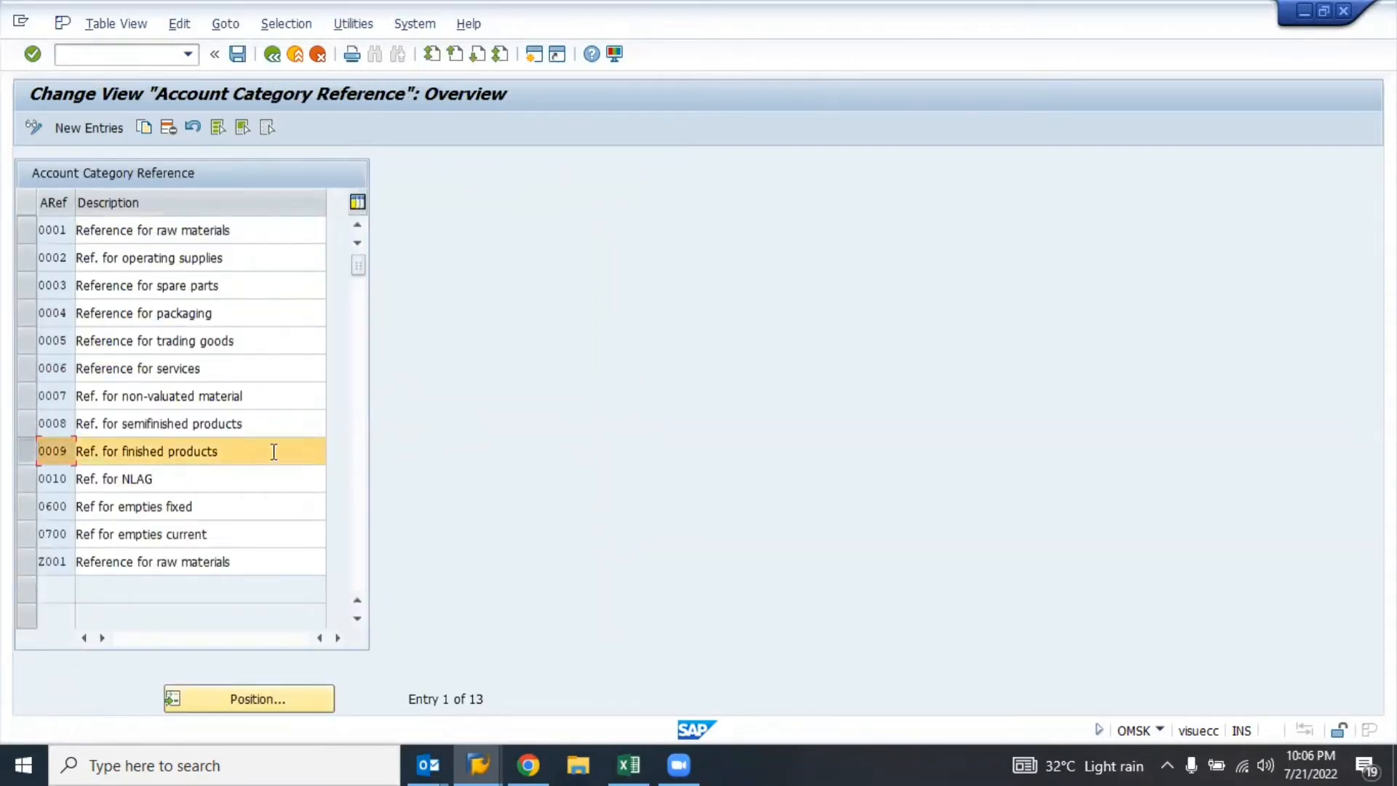
click(274, 452)
click(21, 452)
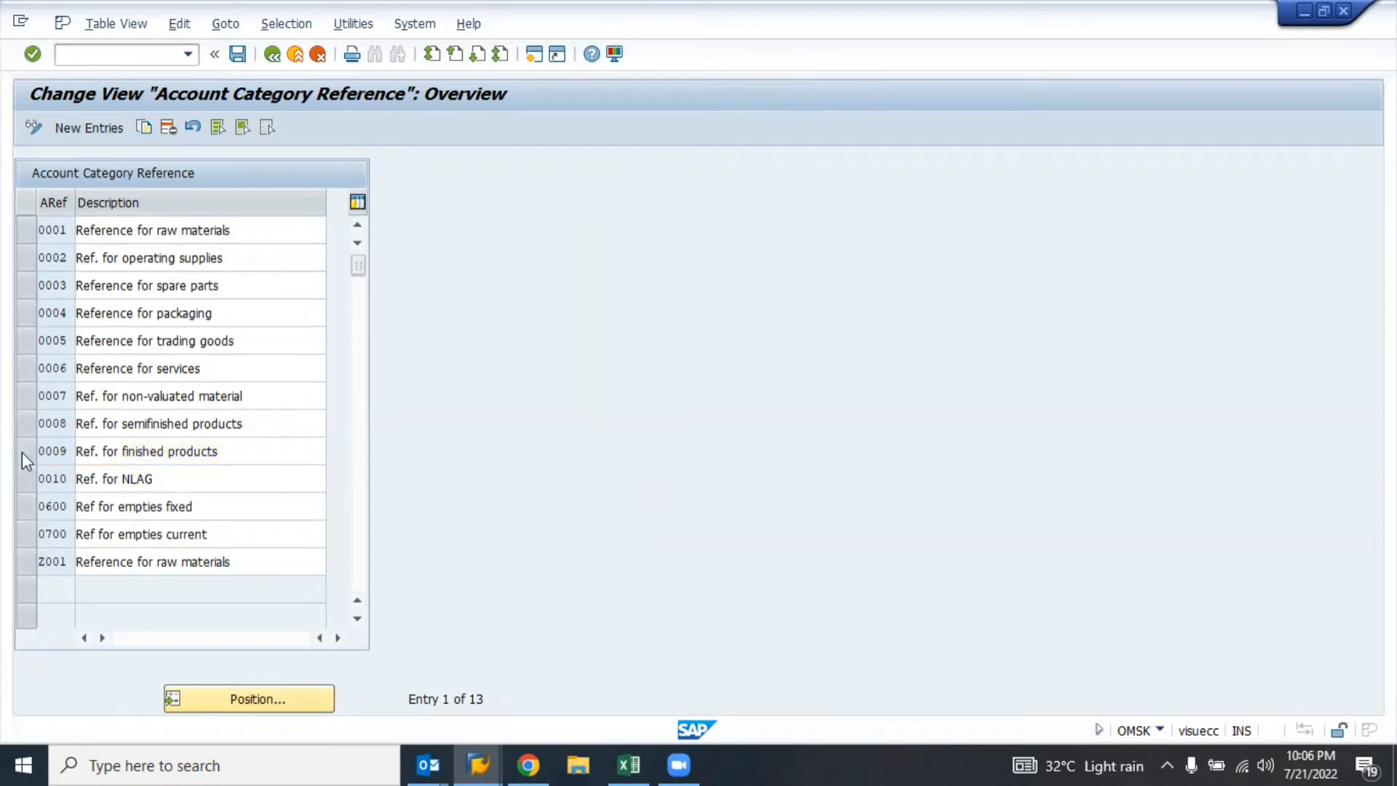
- Look through the valuation class overview for the classes assigned to reference 0009 and select 7921, Finished product for DELT
key(F3)
click(175, 283)
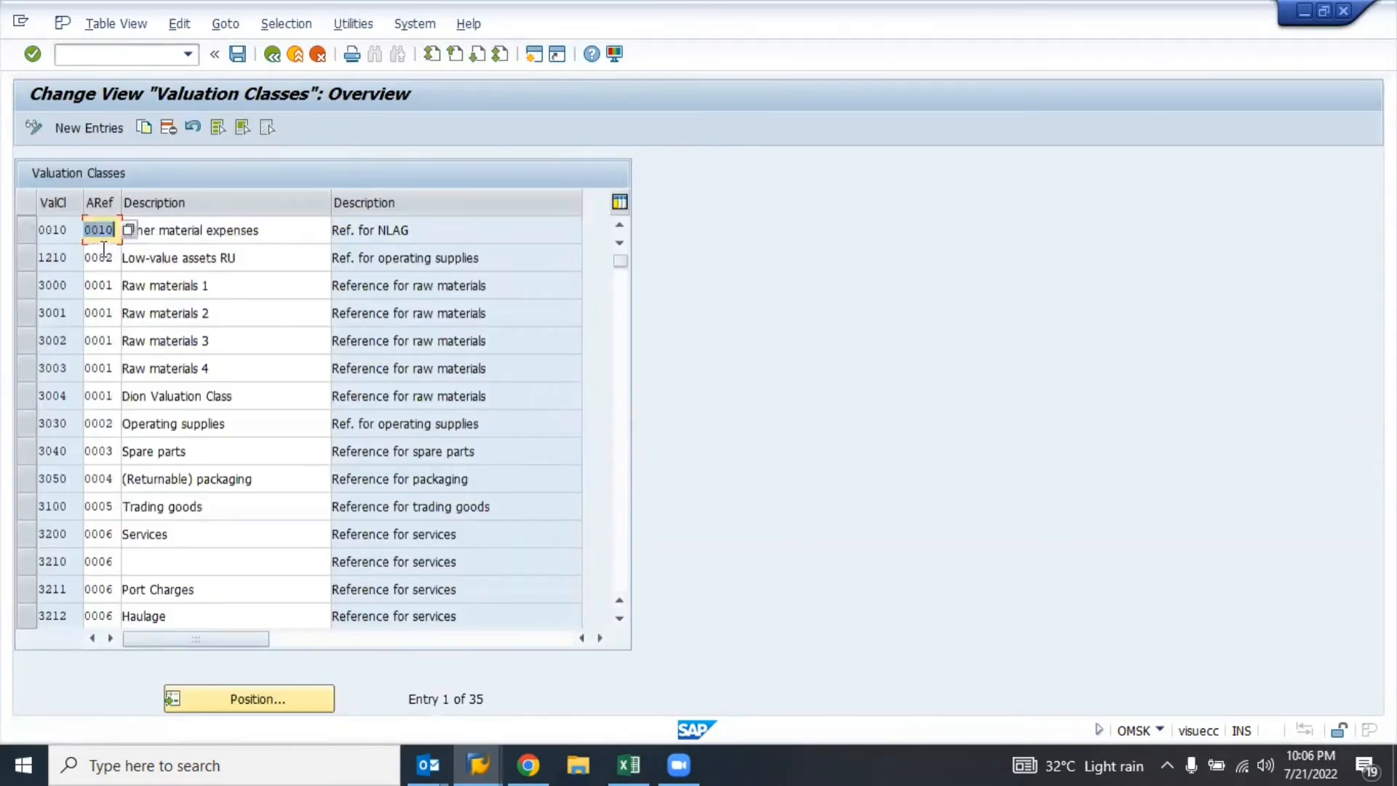
click(105, 588)
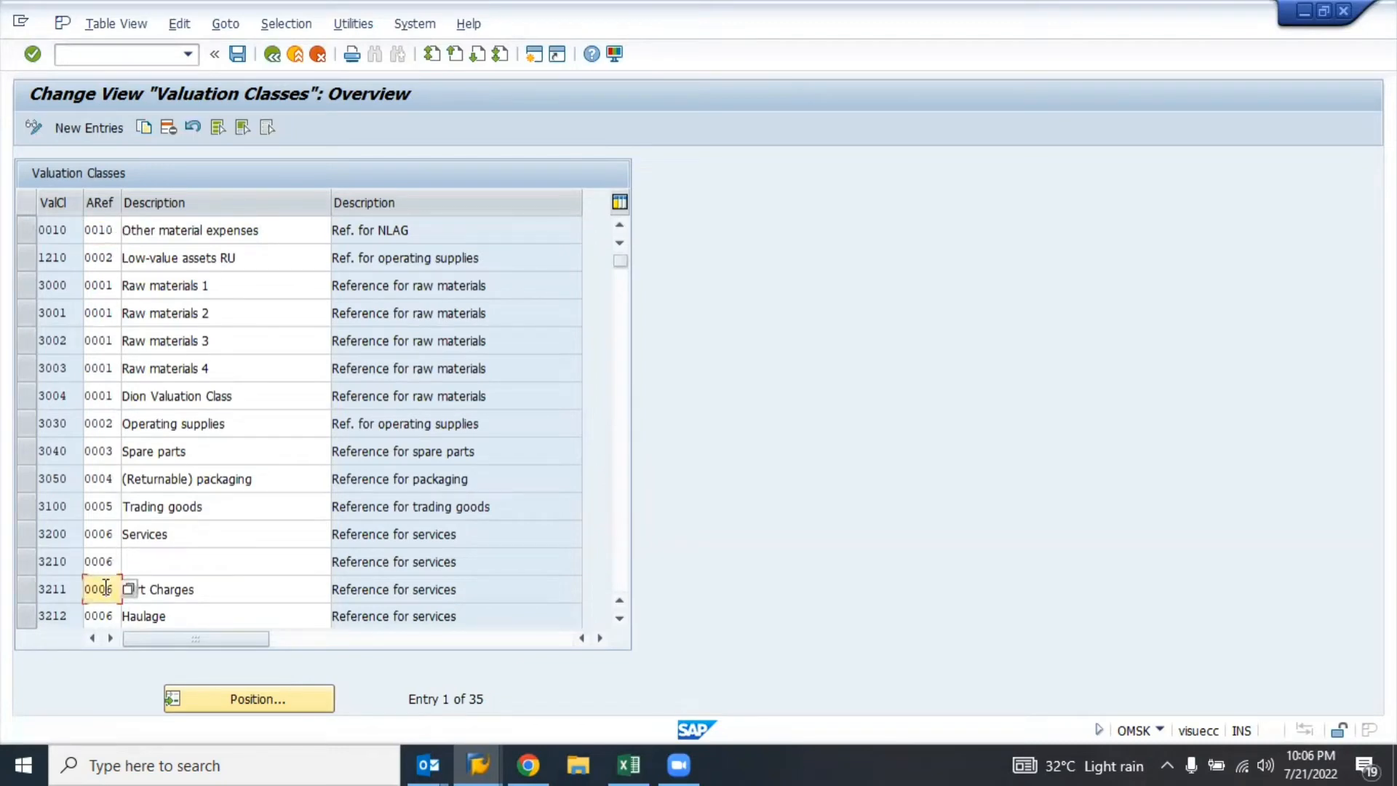
key(Page_Down)
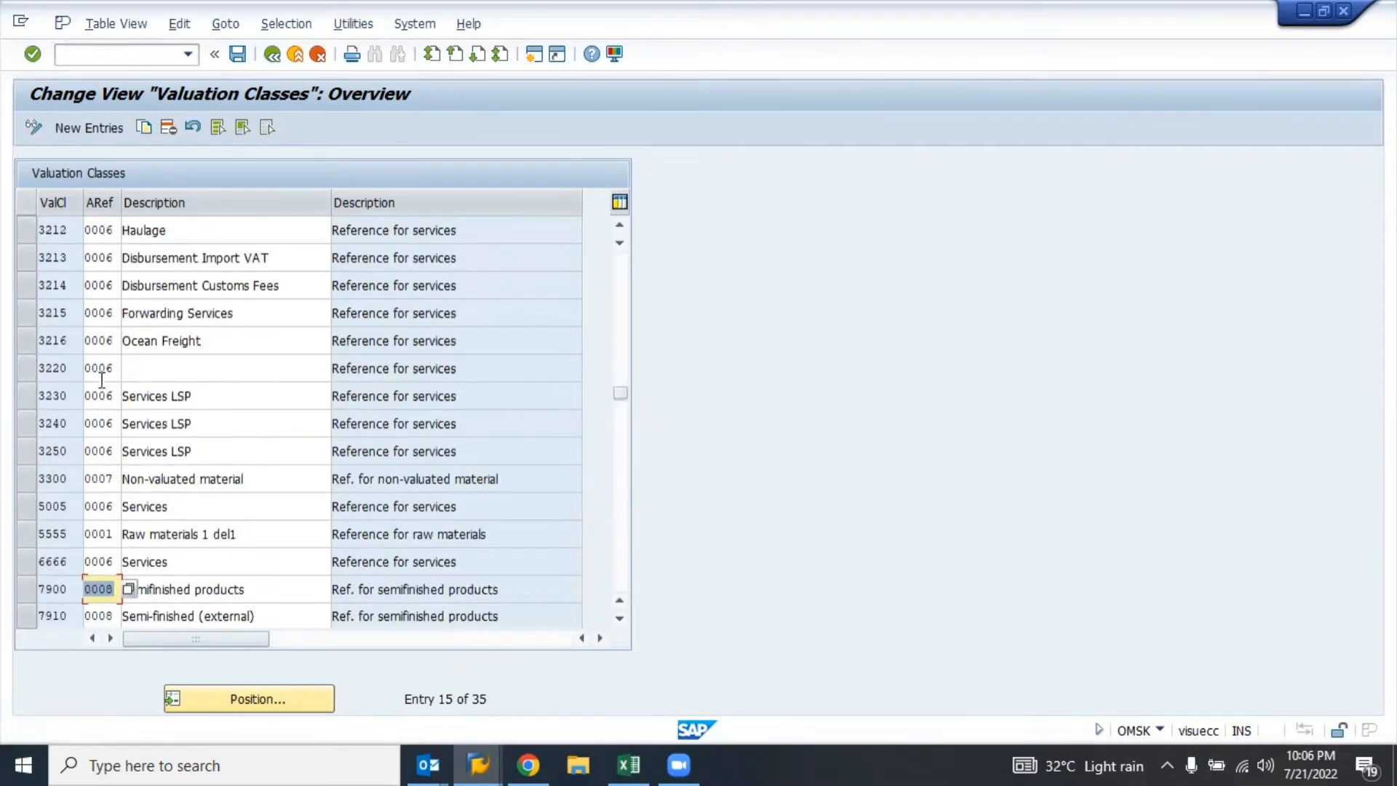
click(101, 617)
key(Page_Down)
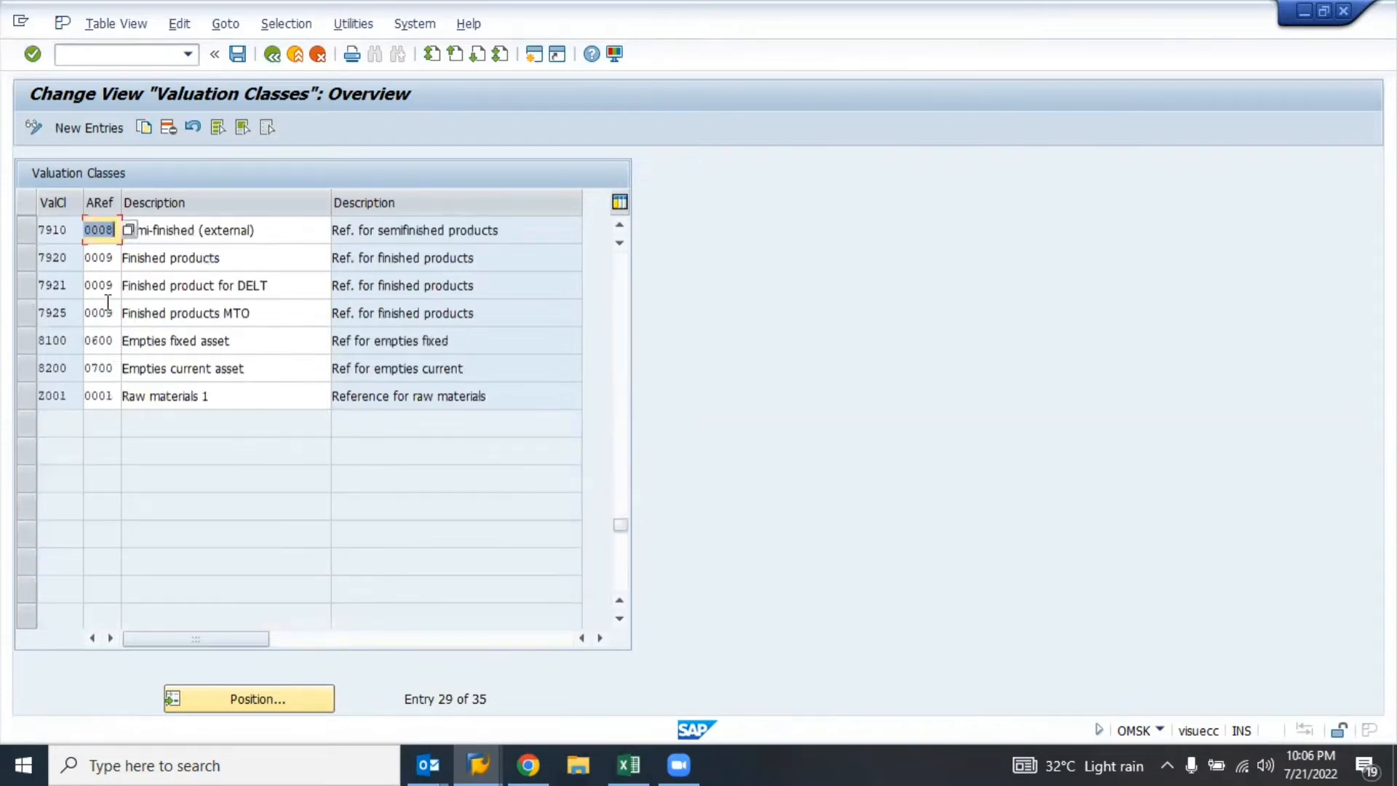
click(28, 287)
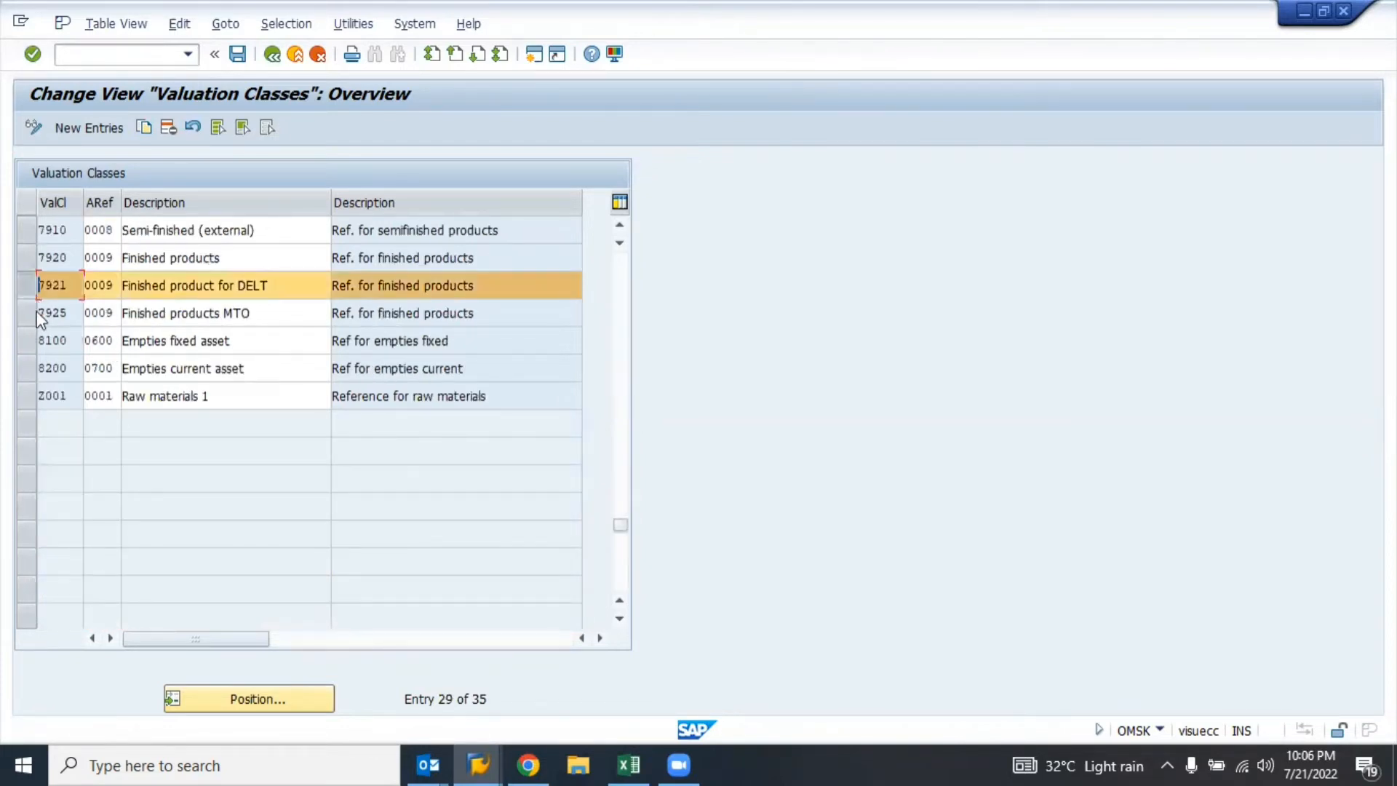
- Mark valuation classes 7920 and 7925 of reference 0009 as well, and switch back to the MM60 materials list selection
click(28, 266)
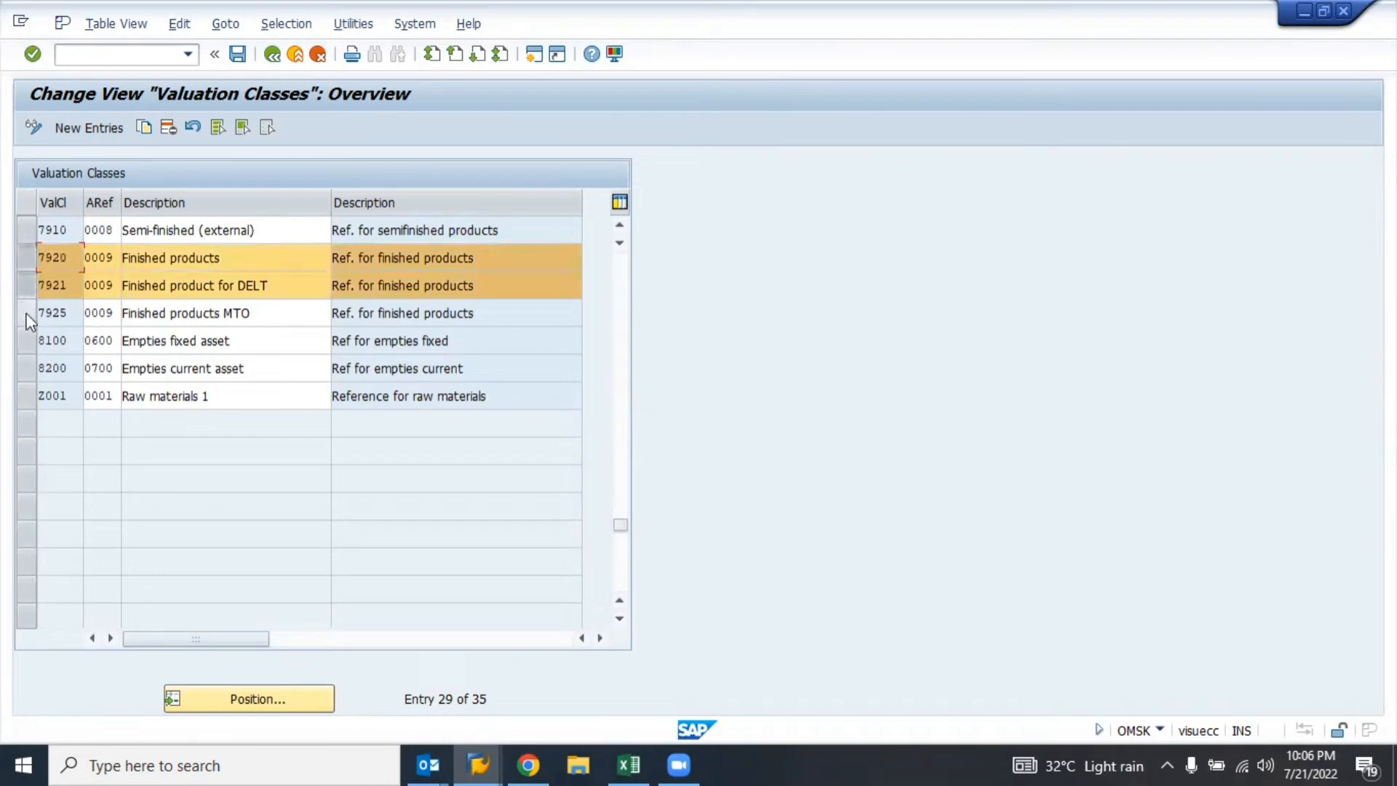
click(27, 315)
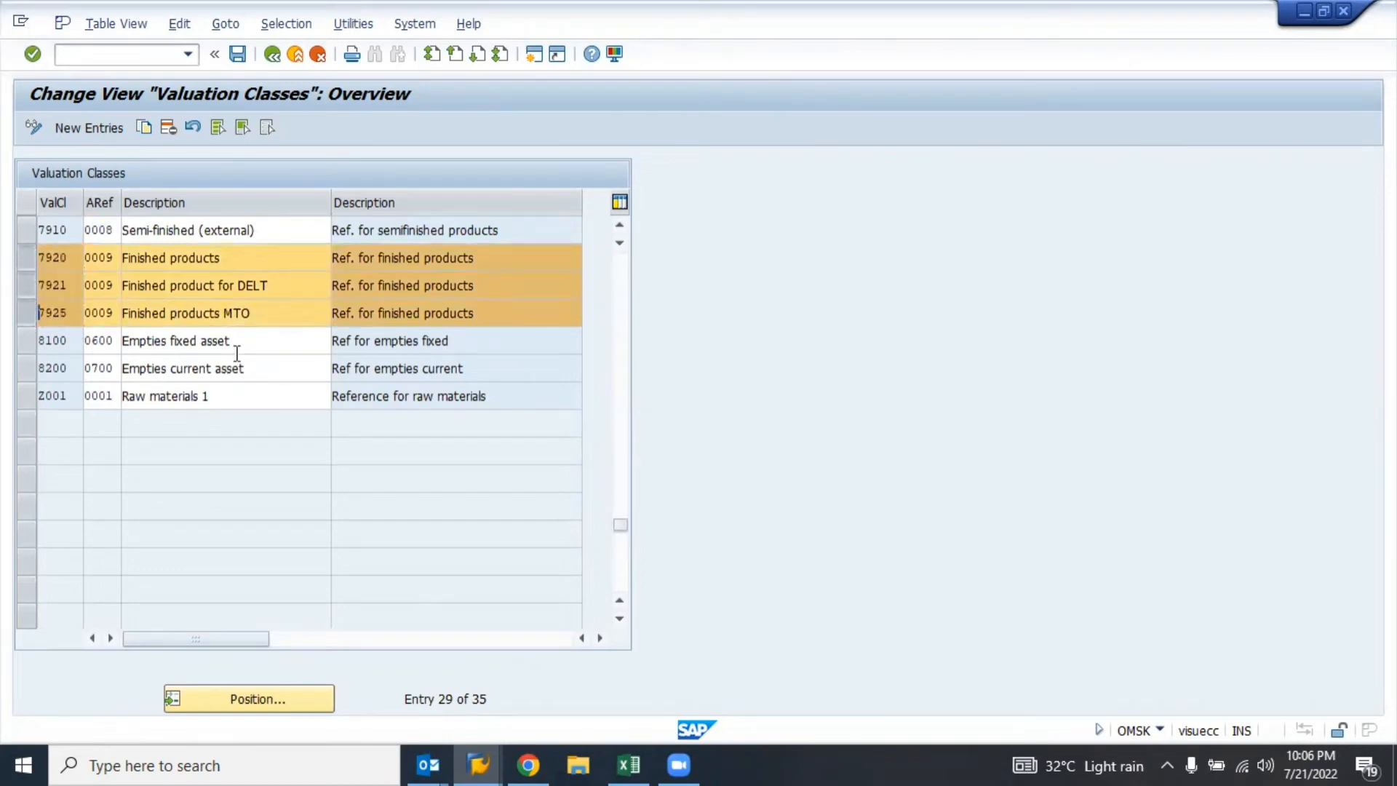
key(alt+Tab)
key(alt+Tab)
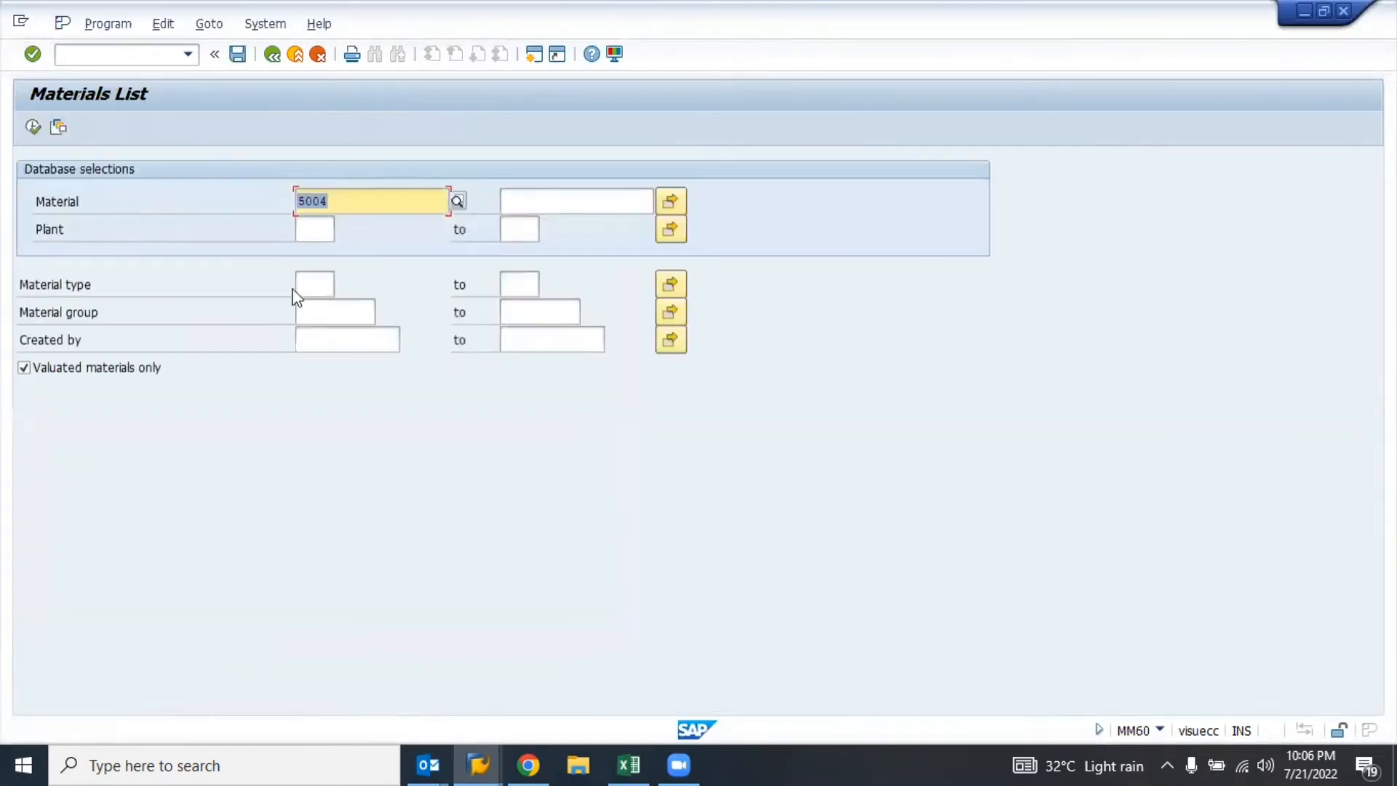
- Clear the material number, choose material type 3100, Finished product MRF, and run the materials list
key(Delete)
key(Tab)
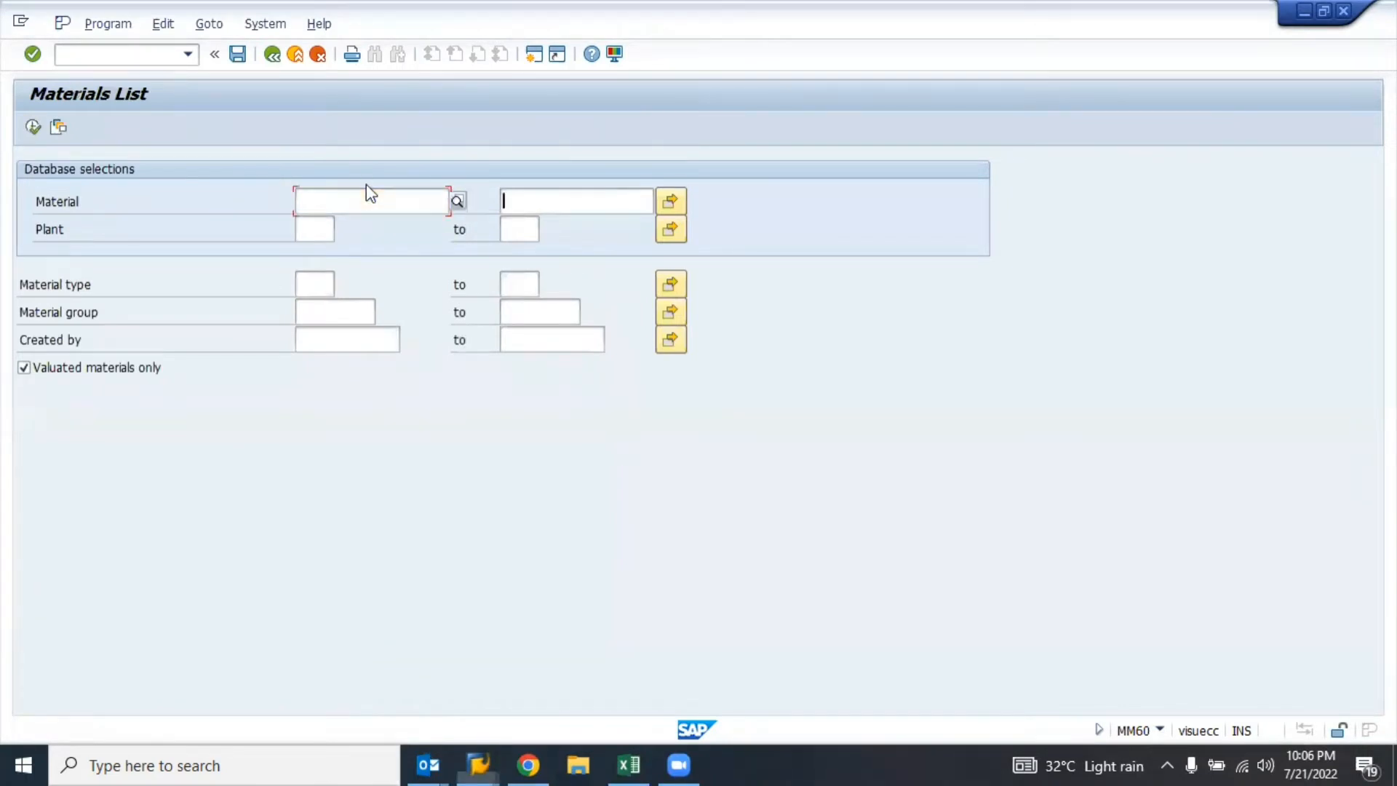
key(Down)
key(Down)
key(shift+Tab)
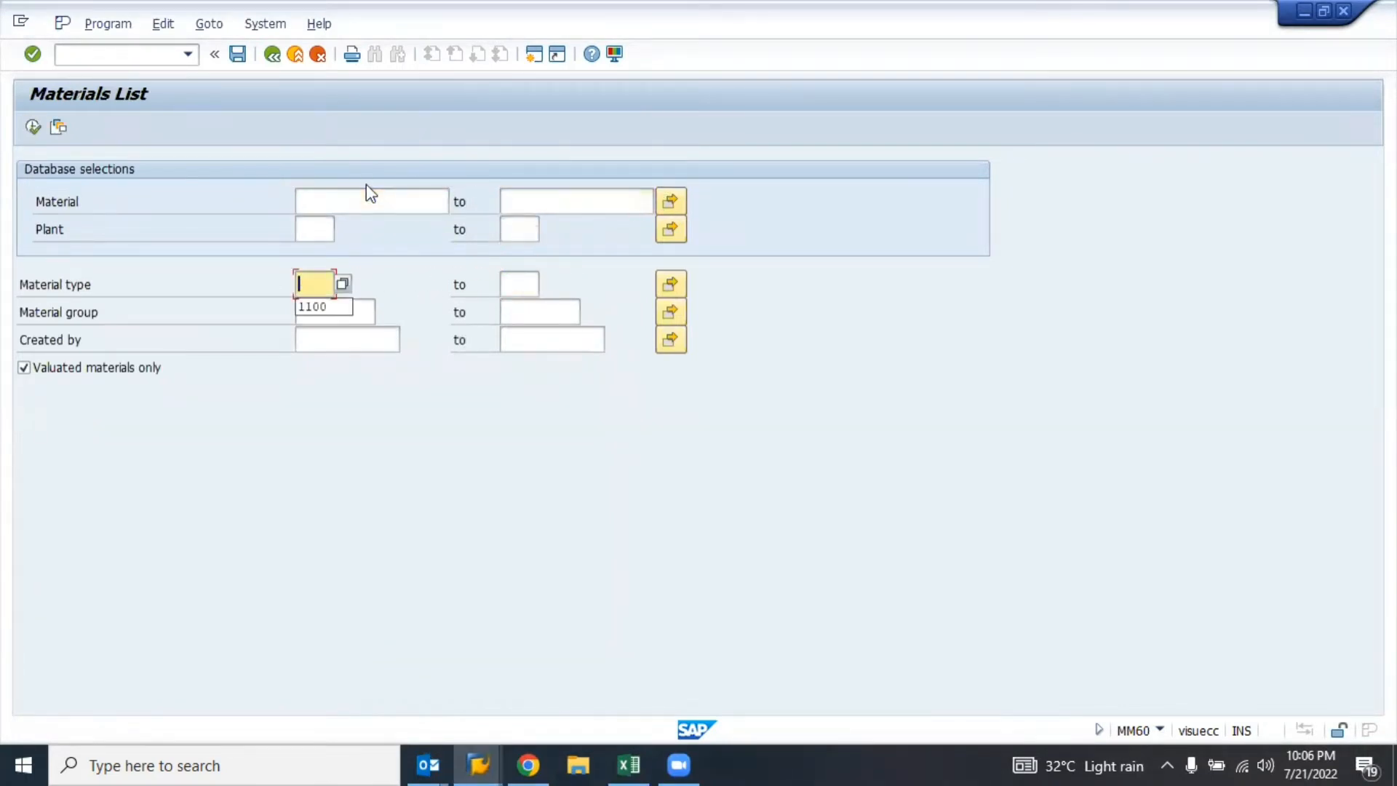
key(F4)
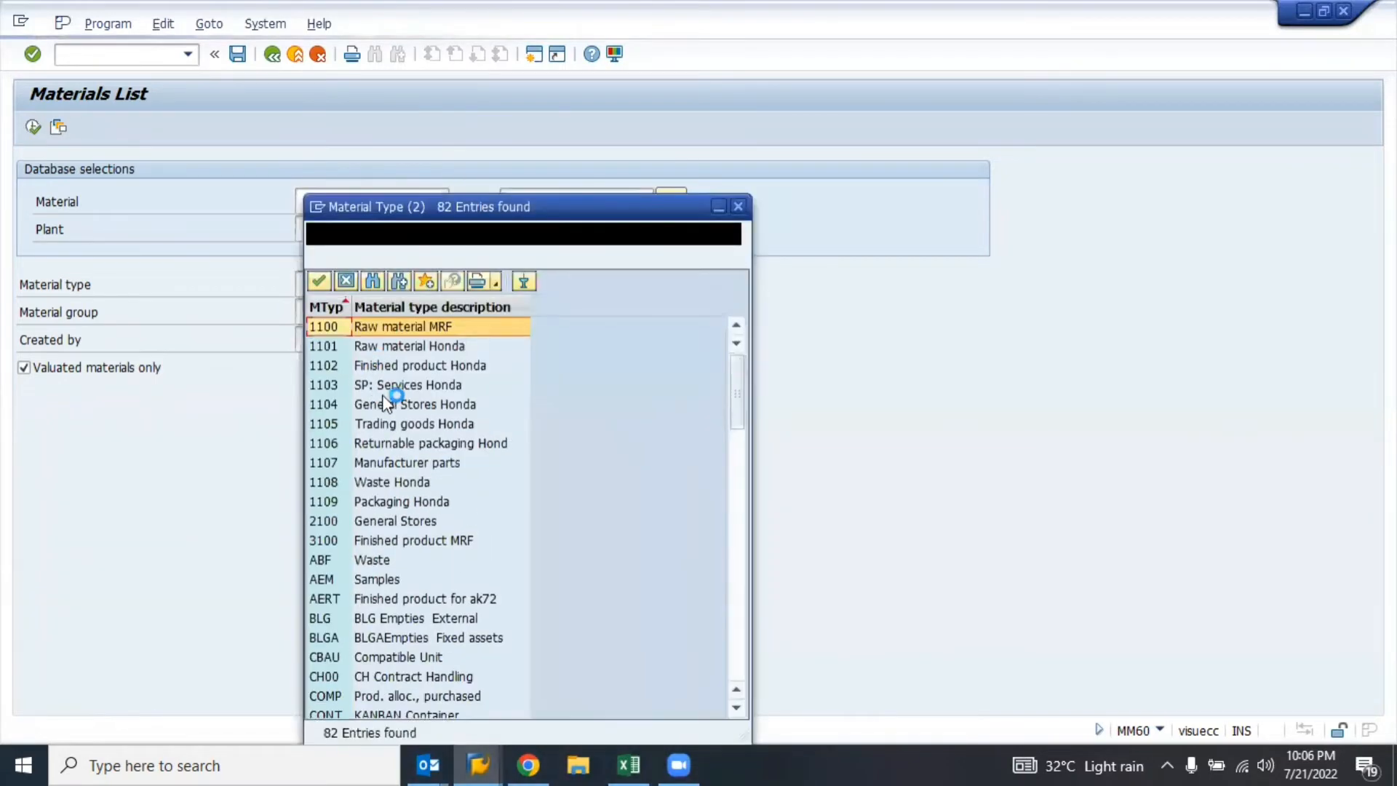
double_click(366, 545)
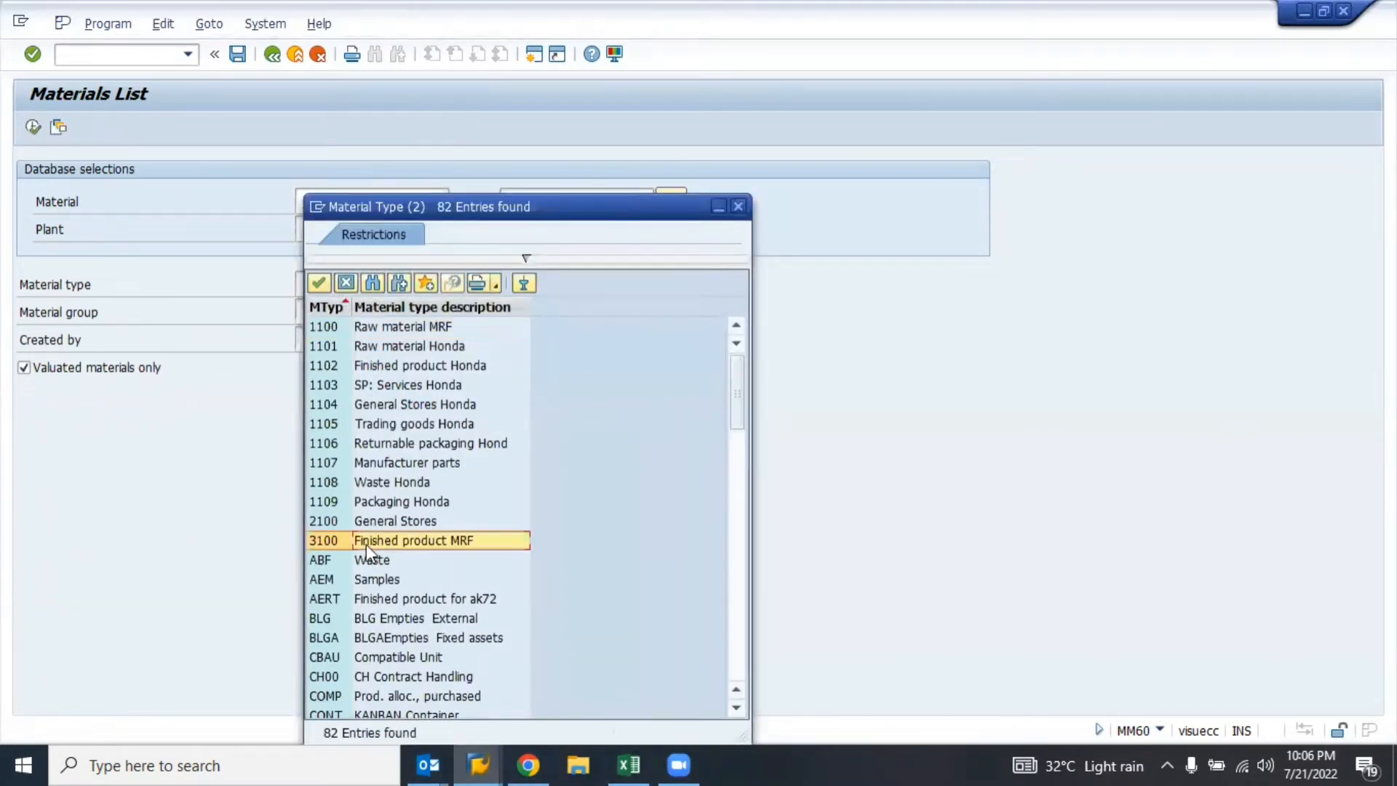
key(F8)
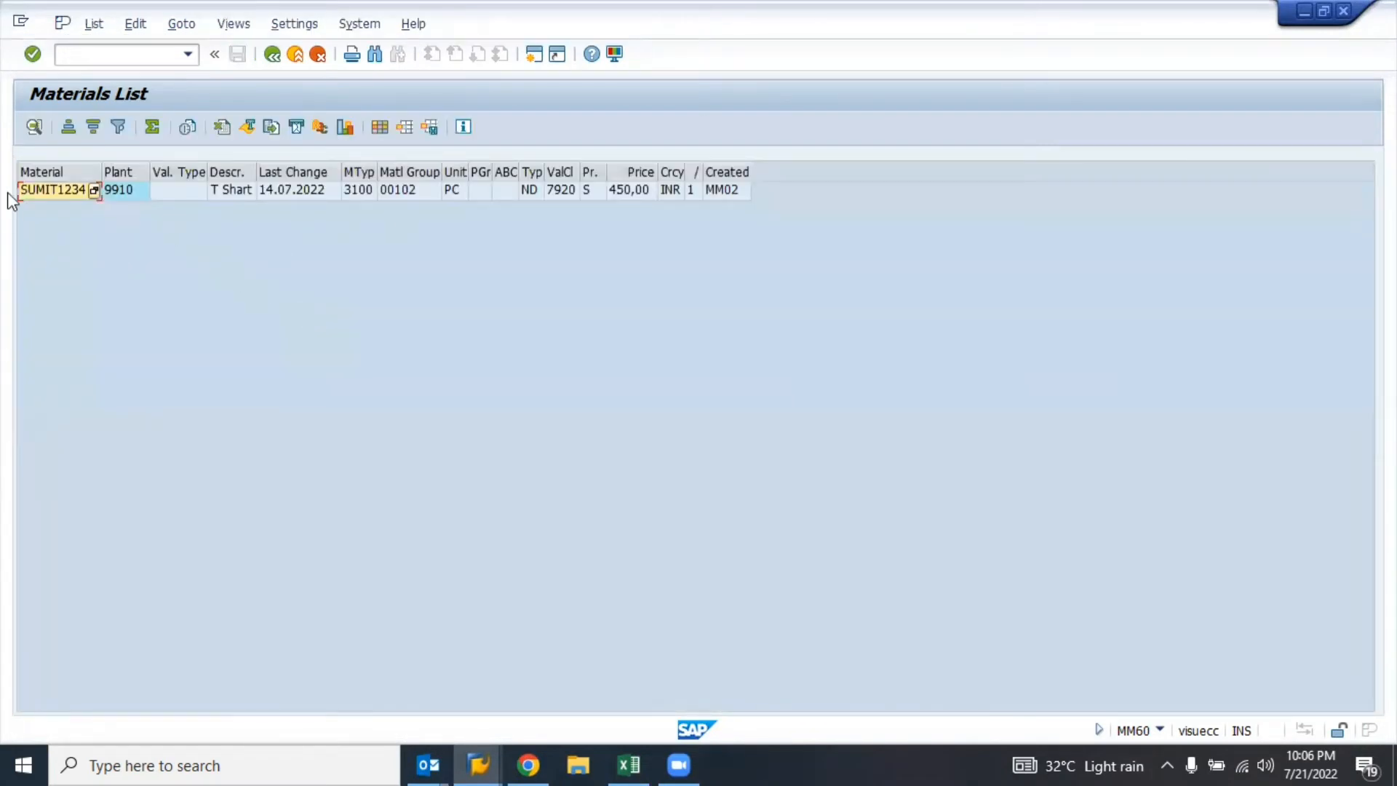
- Take over the listed material number, leave the list and open that material in transaction MM03
click(44, 192)
key(F3)
key(F3)
text(mm03)
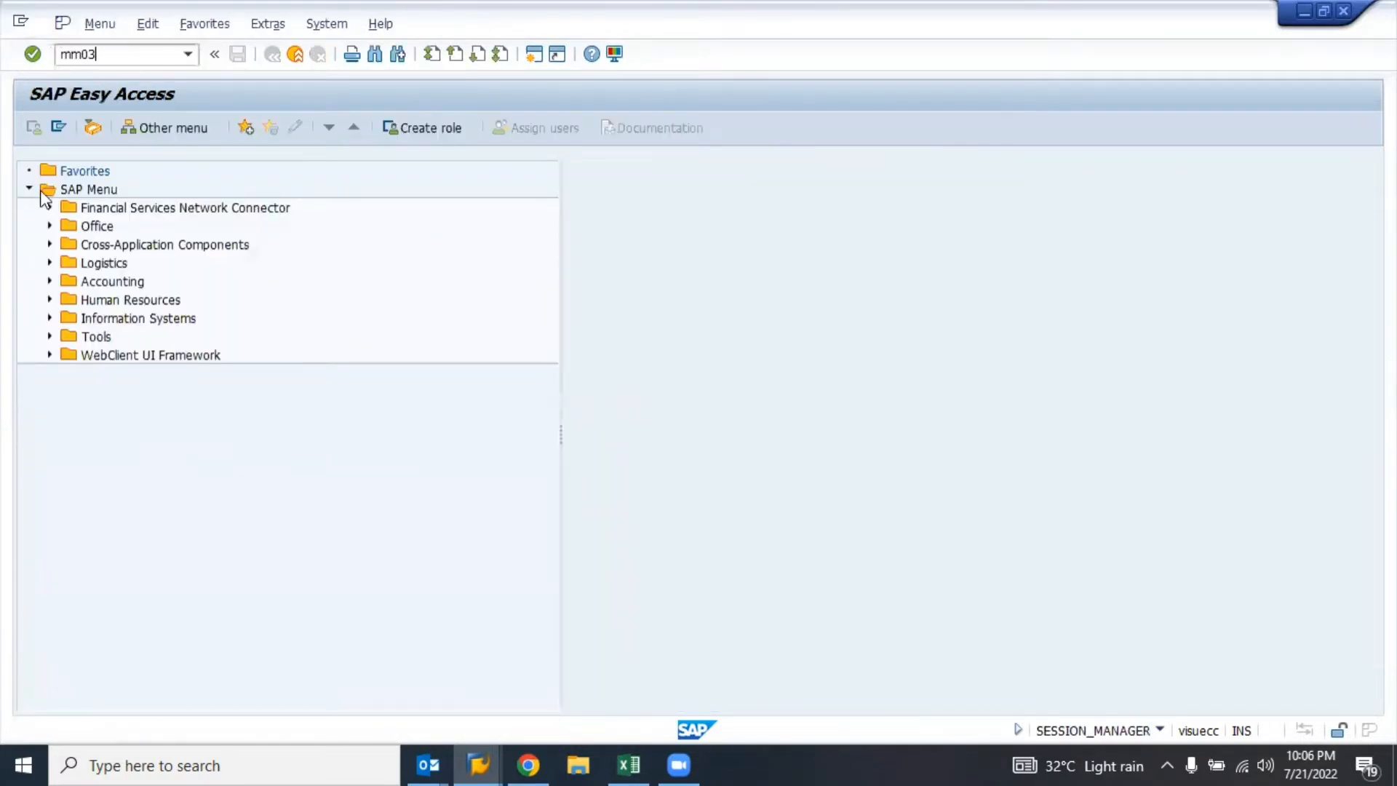
key(Return)
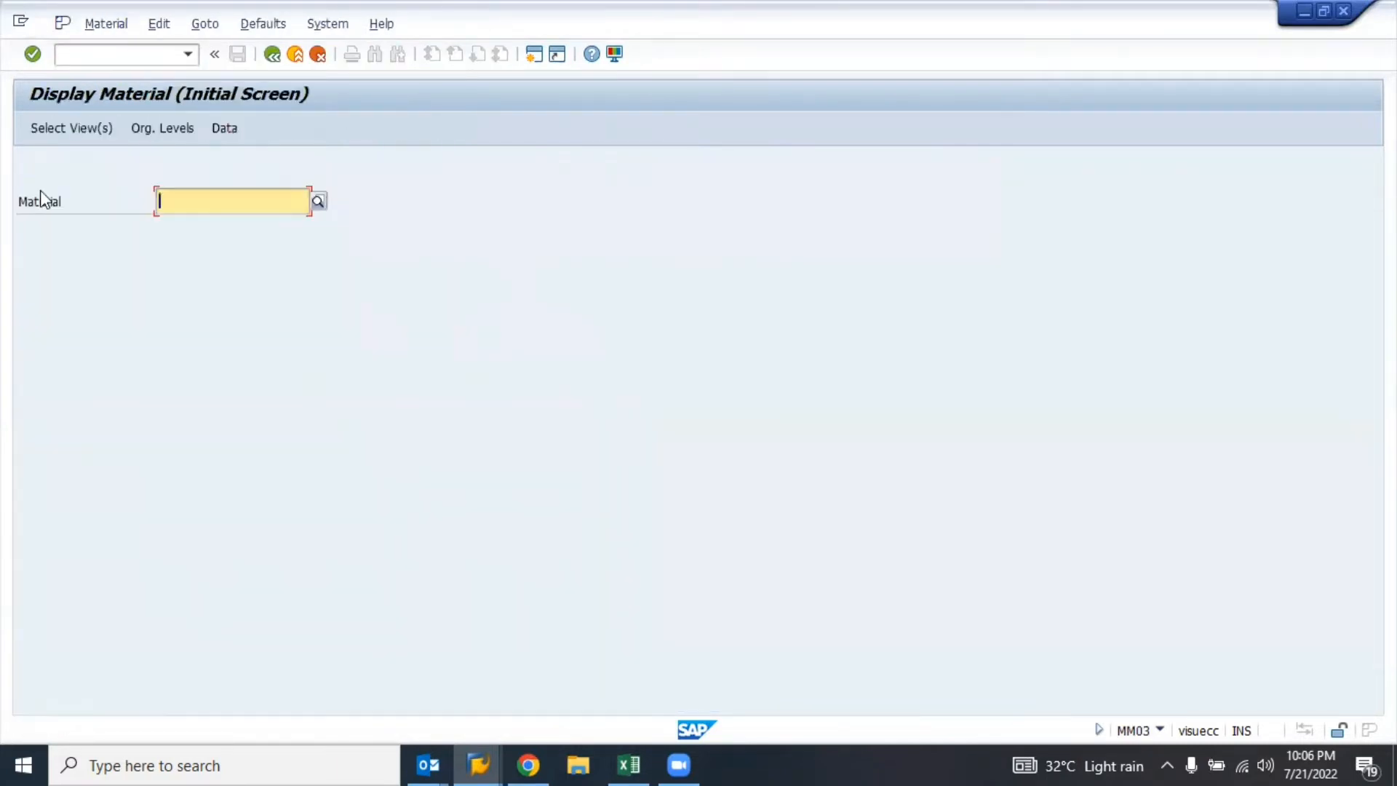
text(SUMIT1234)
key(Return)
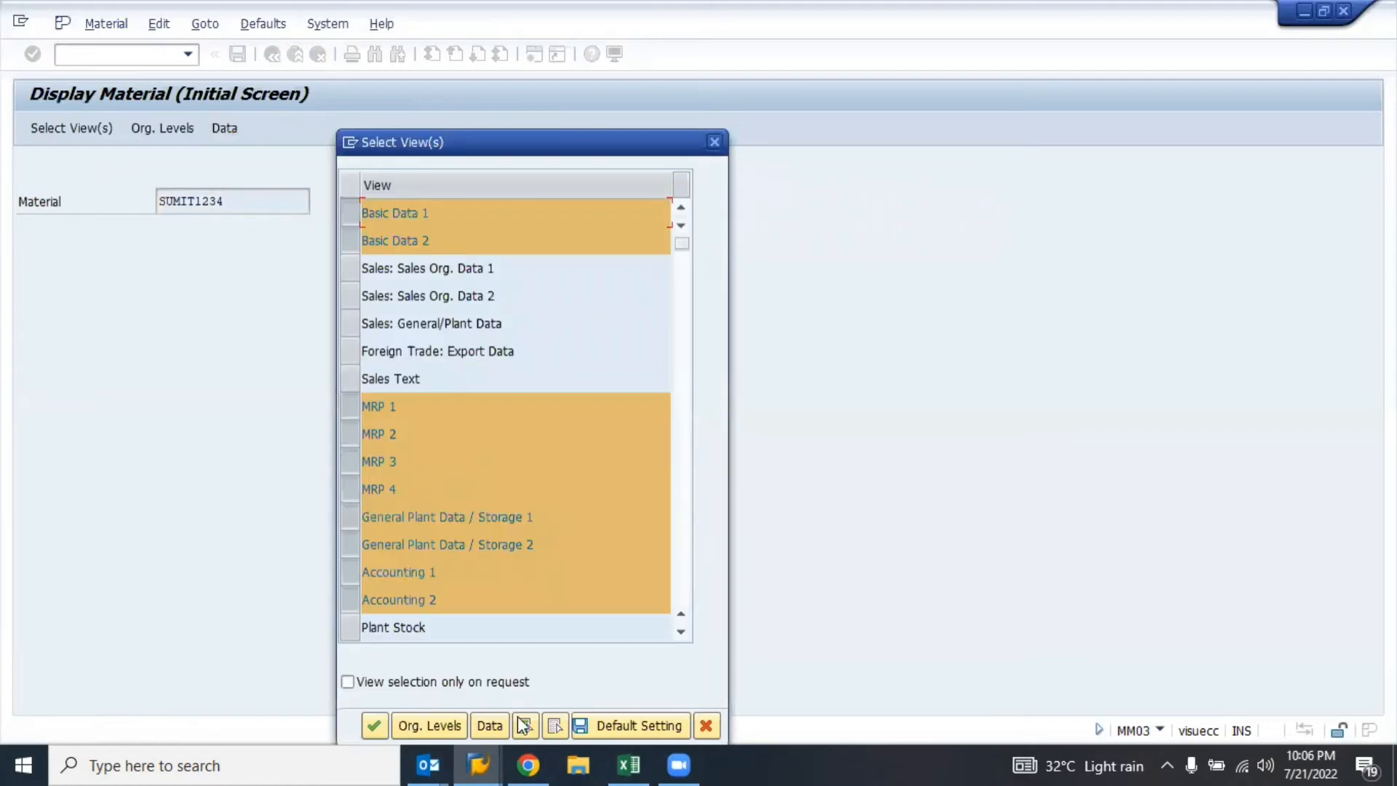
- Deselect all preselected views and display only Accounting 1 of the material for plant 9910
click(551, 730)
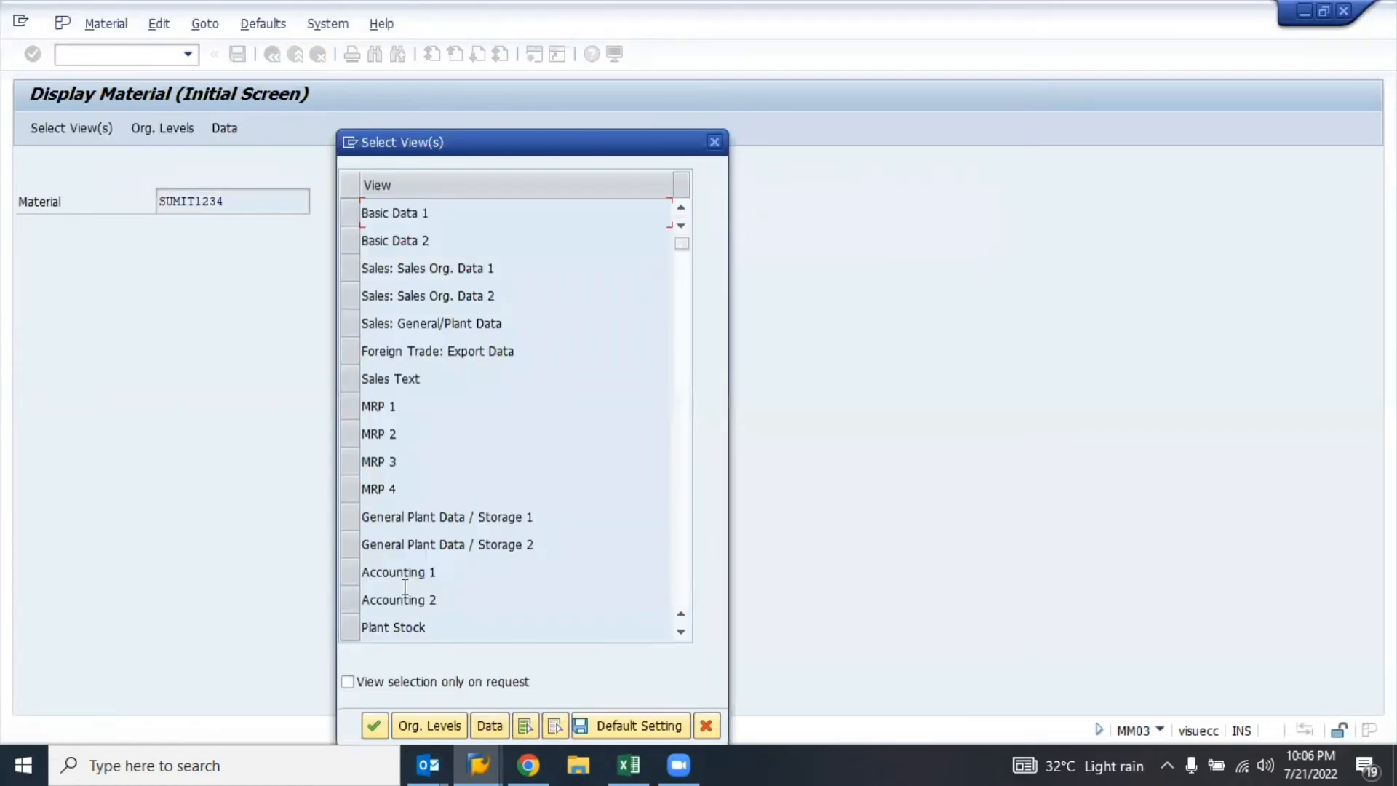
click(360, 570)
key(Return)
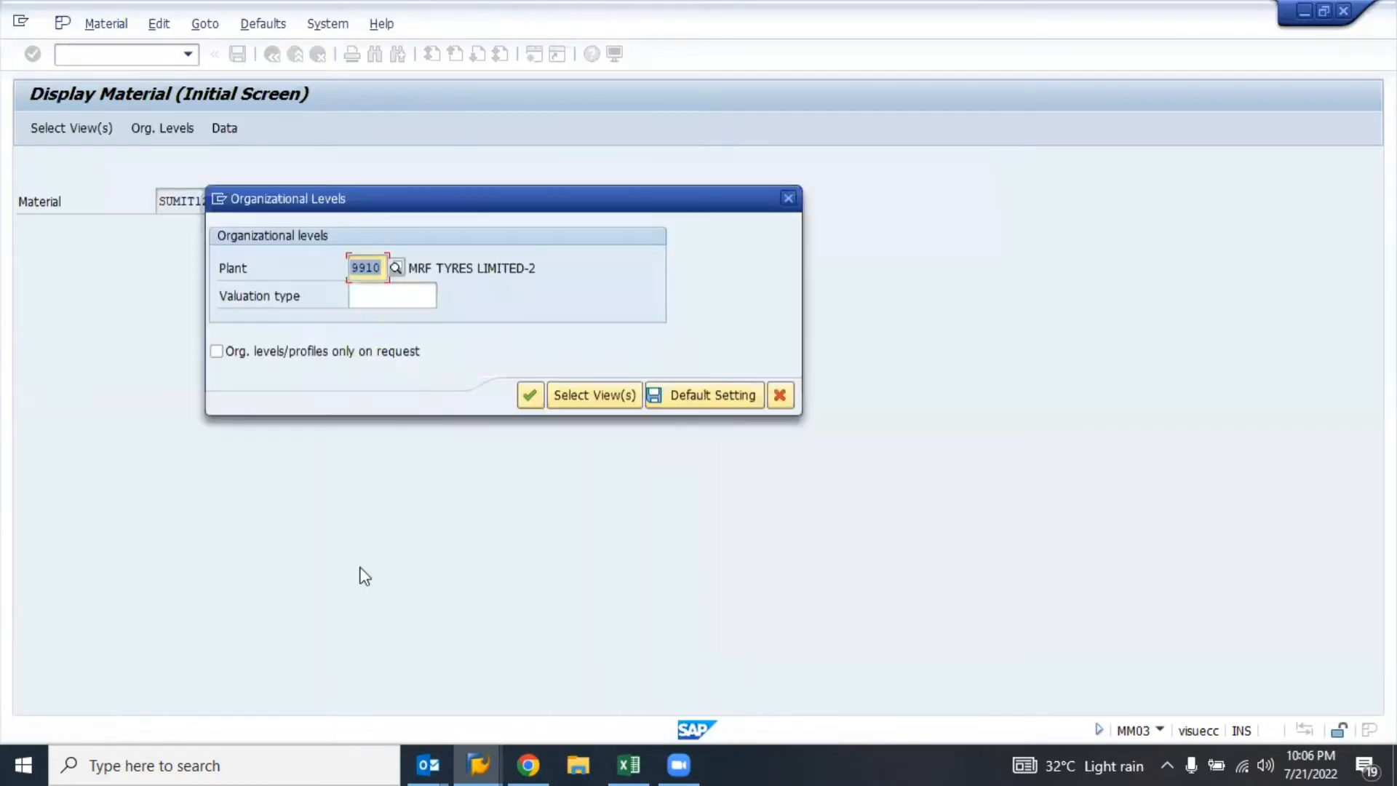
key(Return)
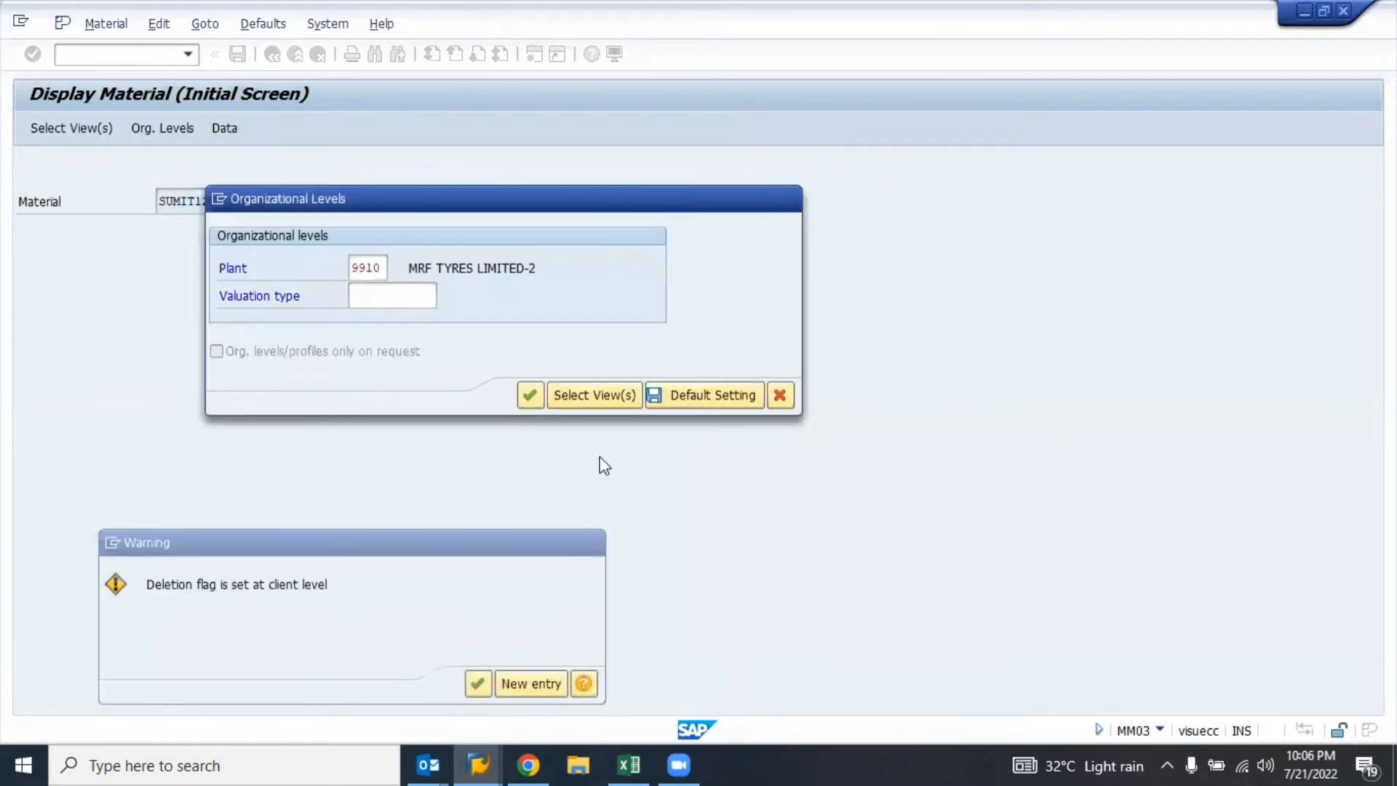
key(Return)
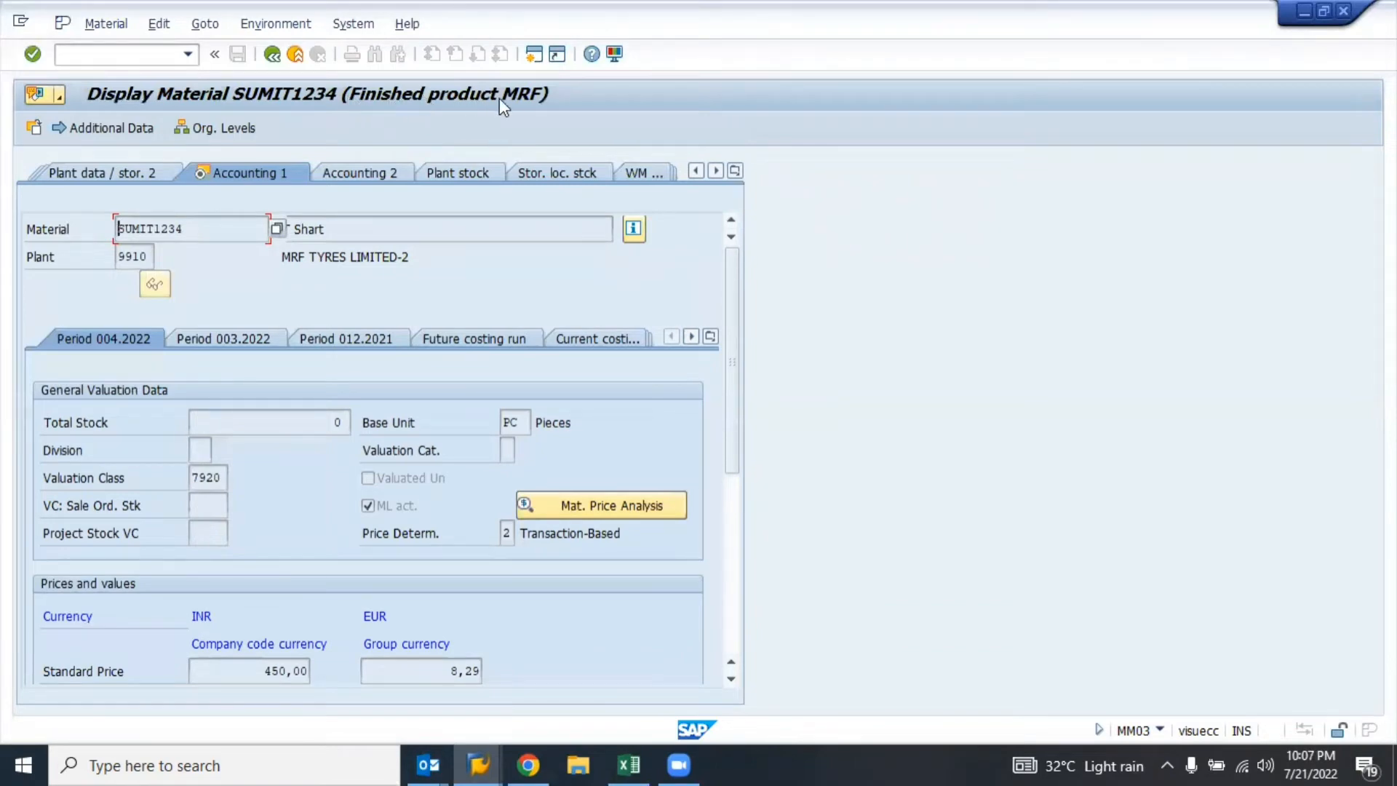
- Switch to the material type configuration and page through the details from type 1100 to 1109, searching for type 3100
key(alt+Tab)
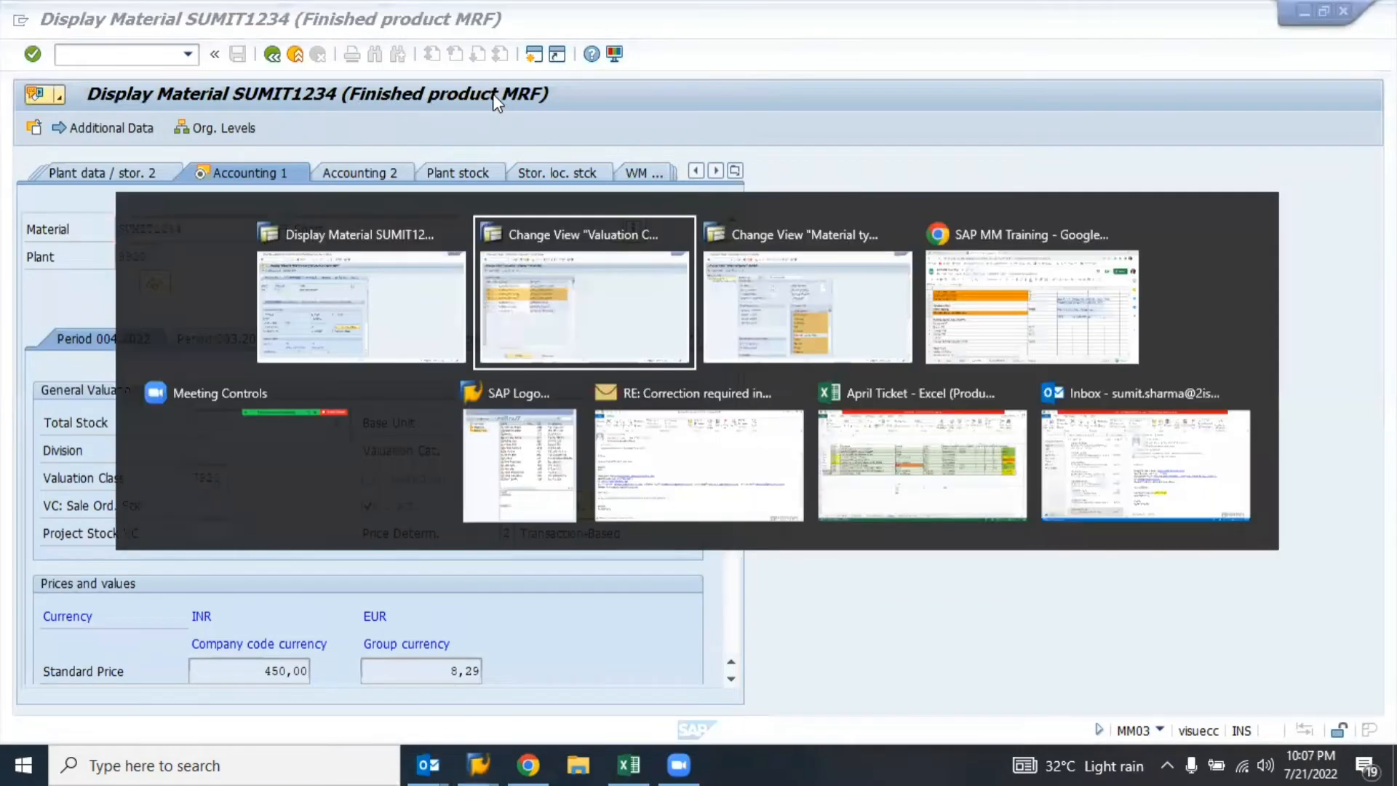
key(alt+Tab)
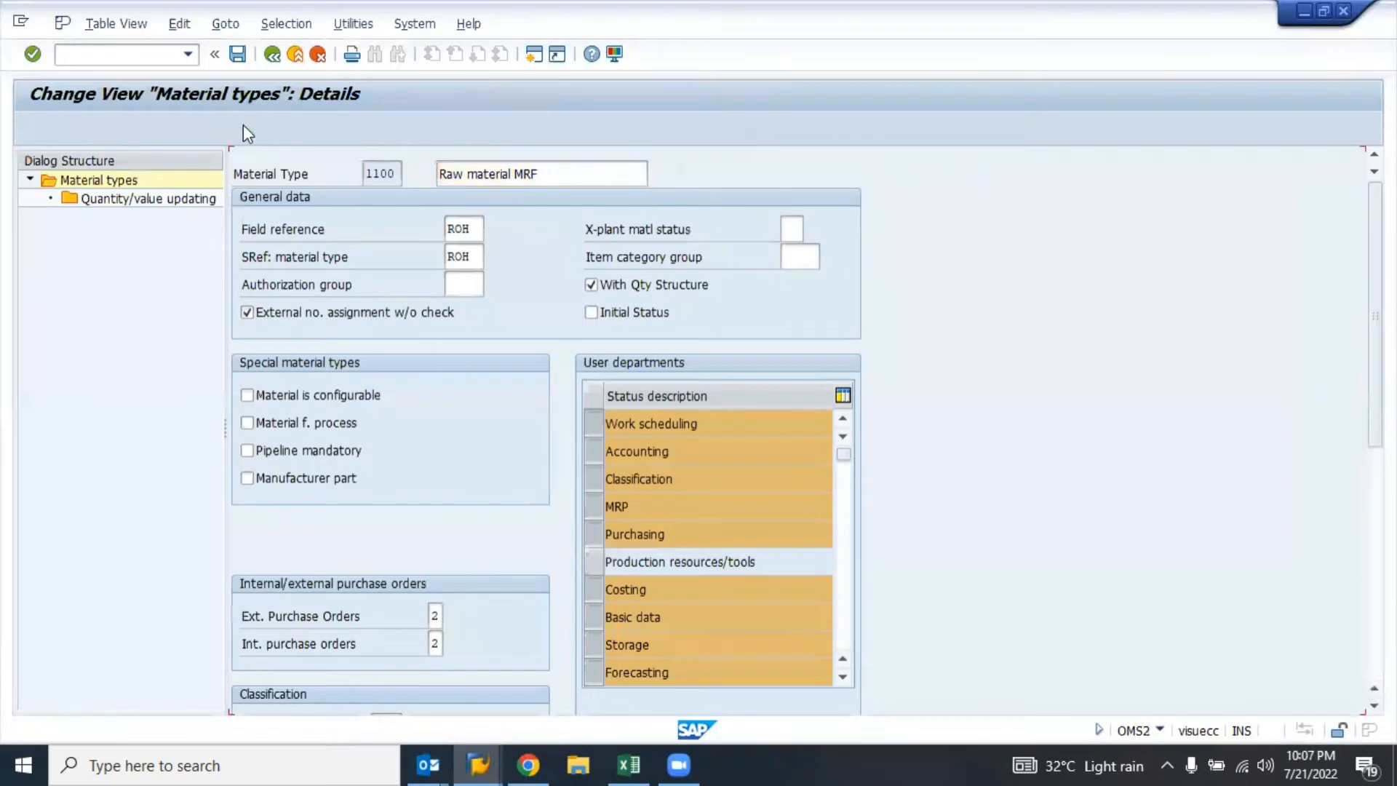
click(243, 128)
click(243, 128)
click(244, 128)
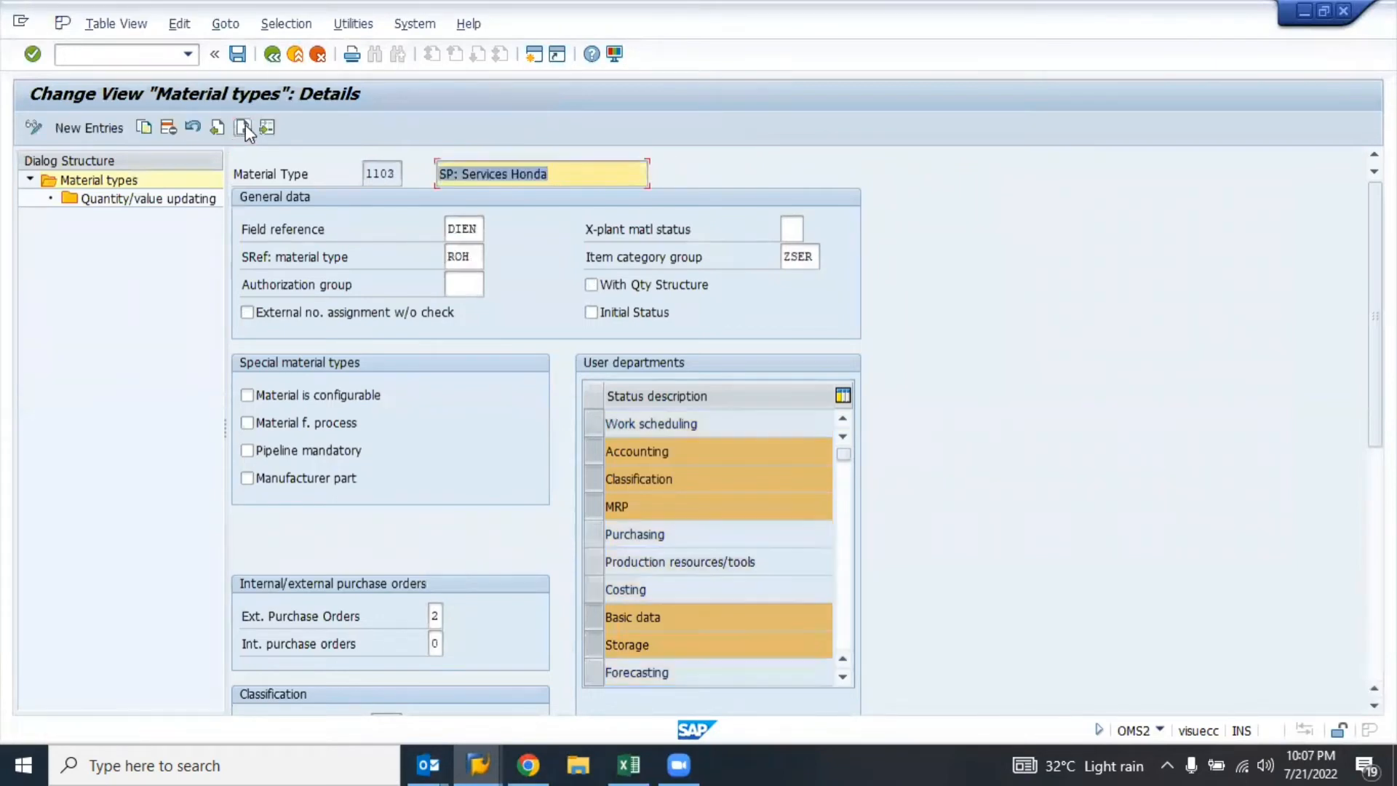
click(244, 128)
click(245, 128)
click(245, 128)
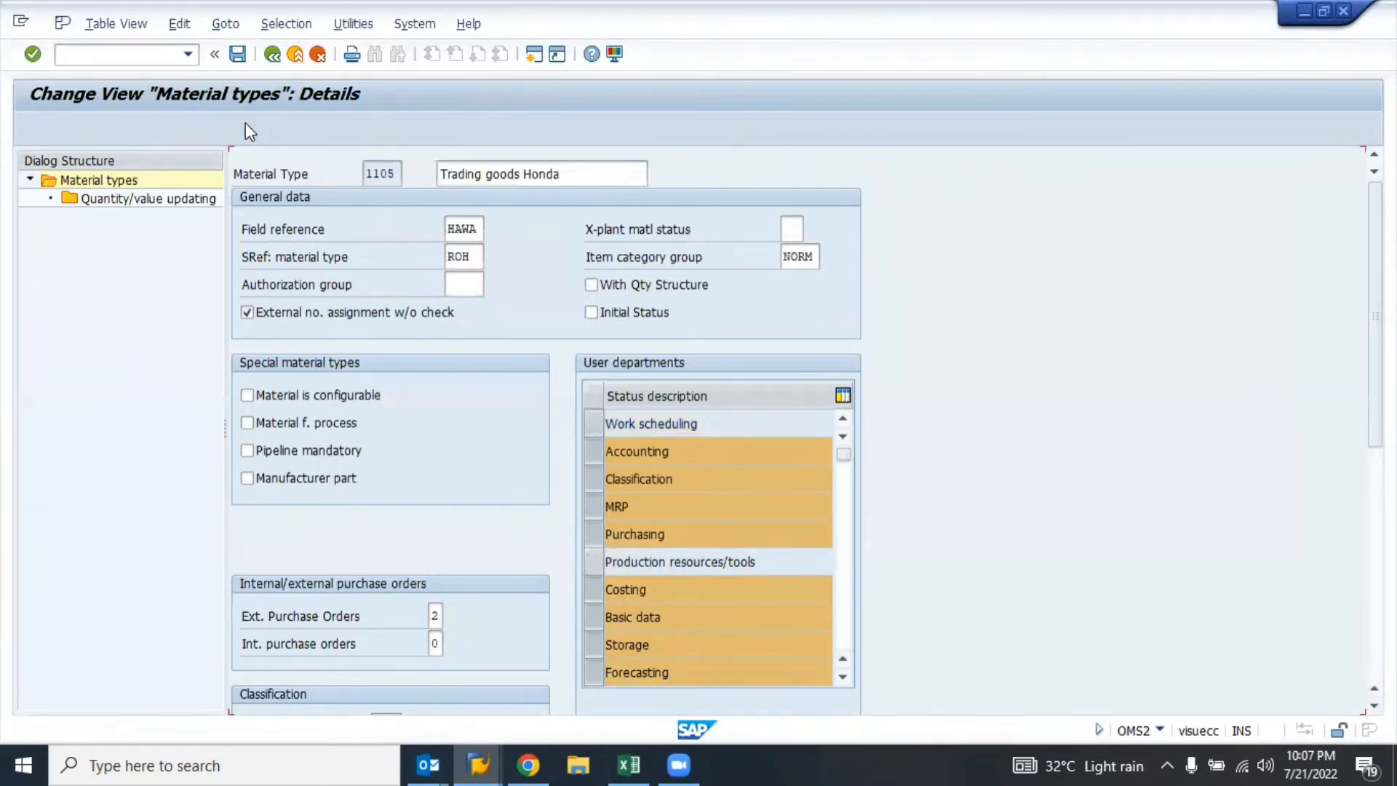
click(245, 128)
click(244, 128)
click(245, 128)
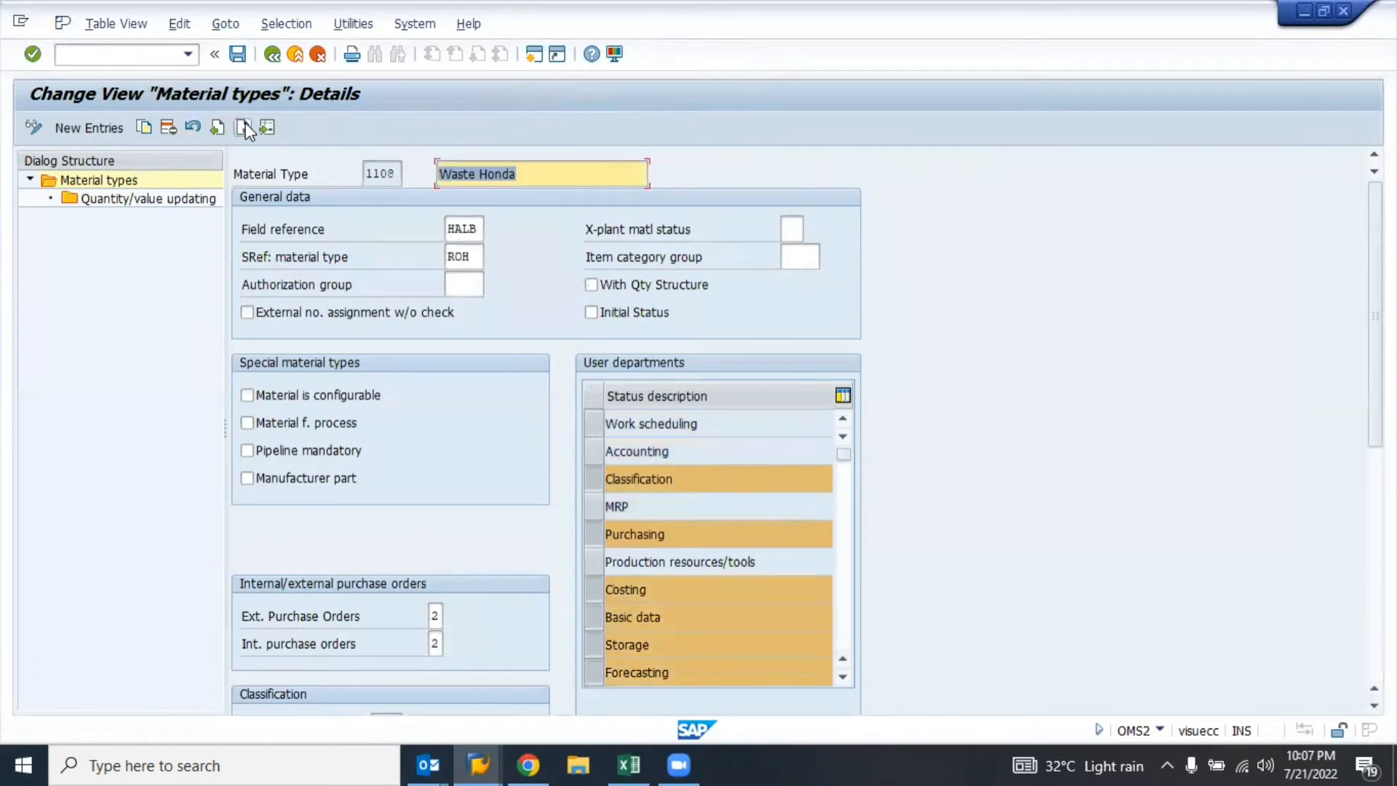
click(244, 128)
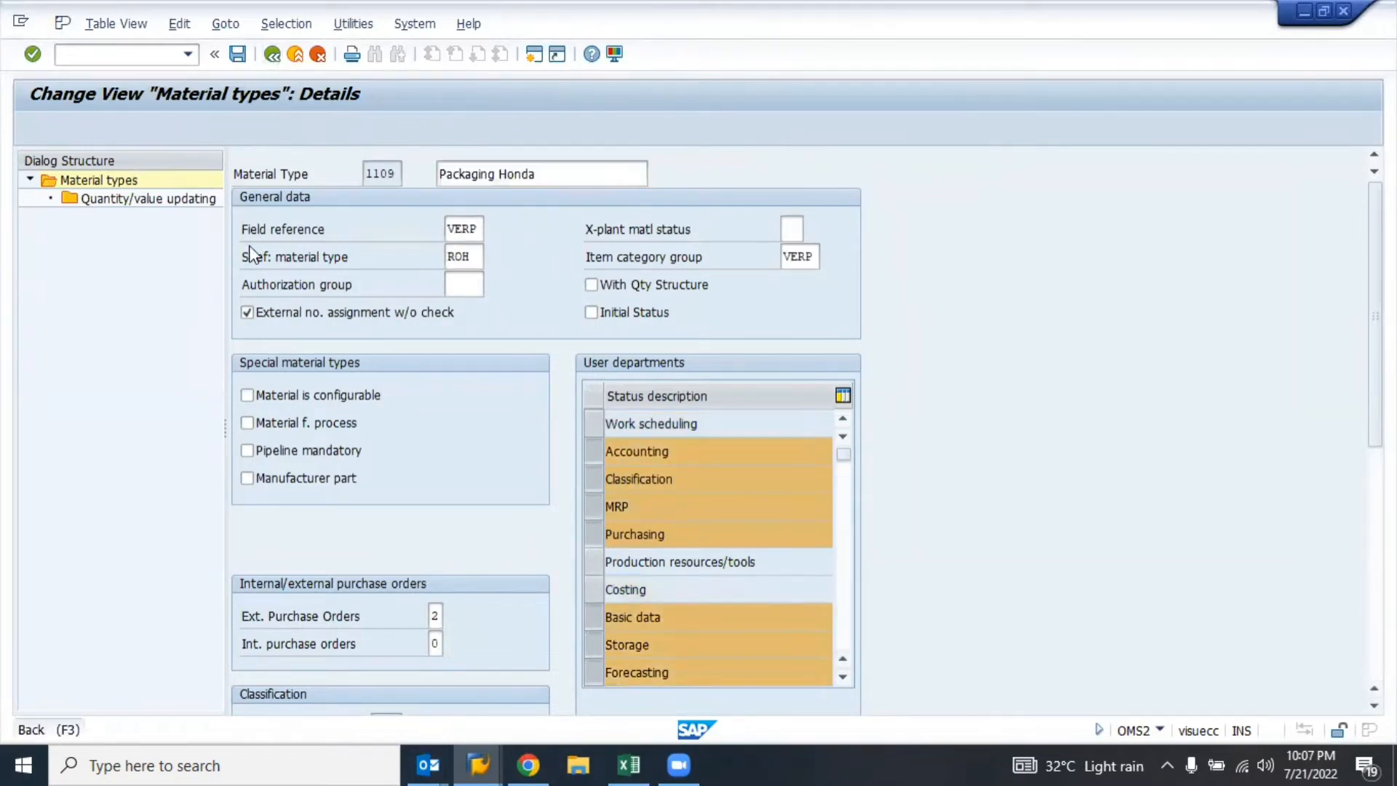
- Open material type 3100, Finished product MRF, from the overview and examine its account category reference in the valuation settings
click(274, 61)
double_click(275, 282)
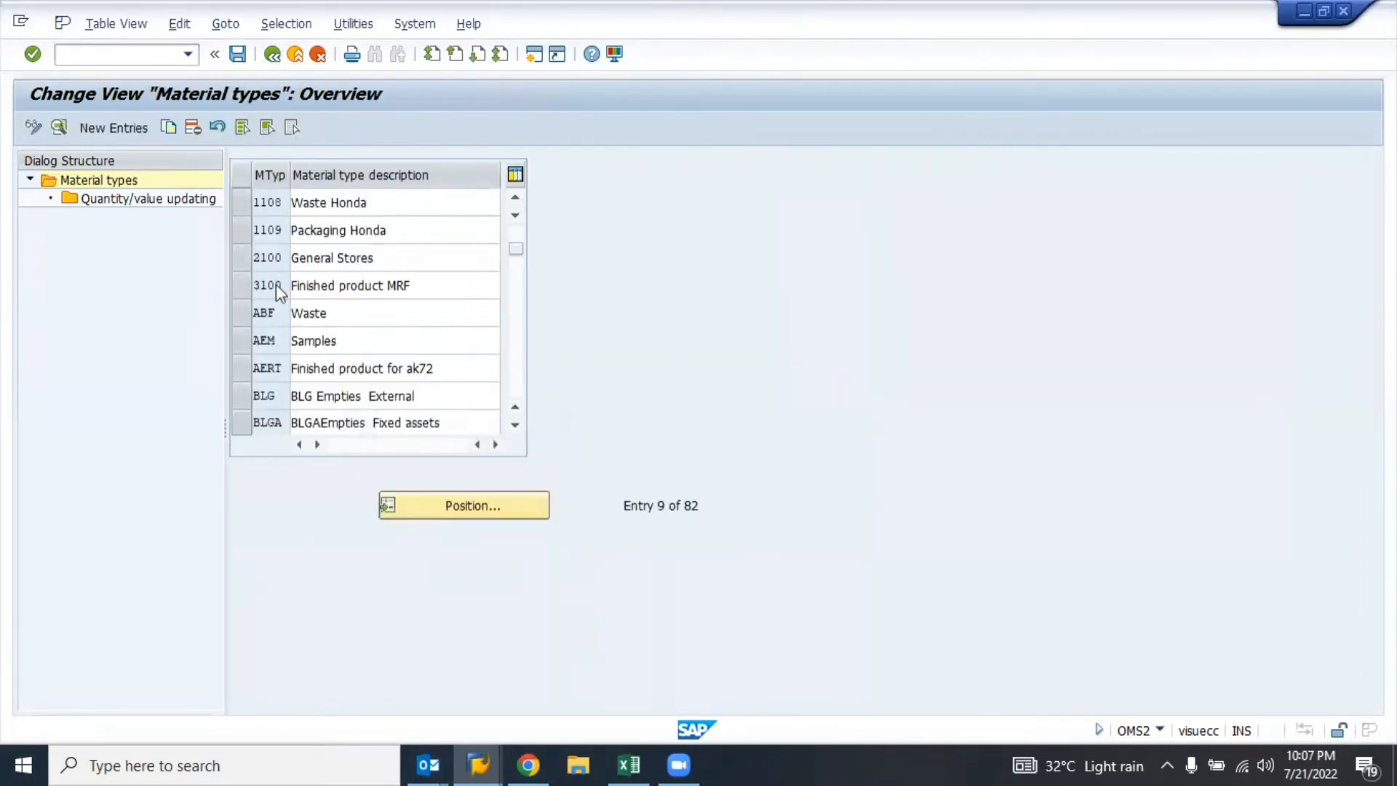
scroll(550, 396, down, 3)
scroll(550, 391, down, 5)
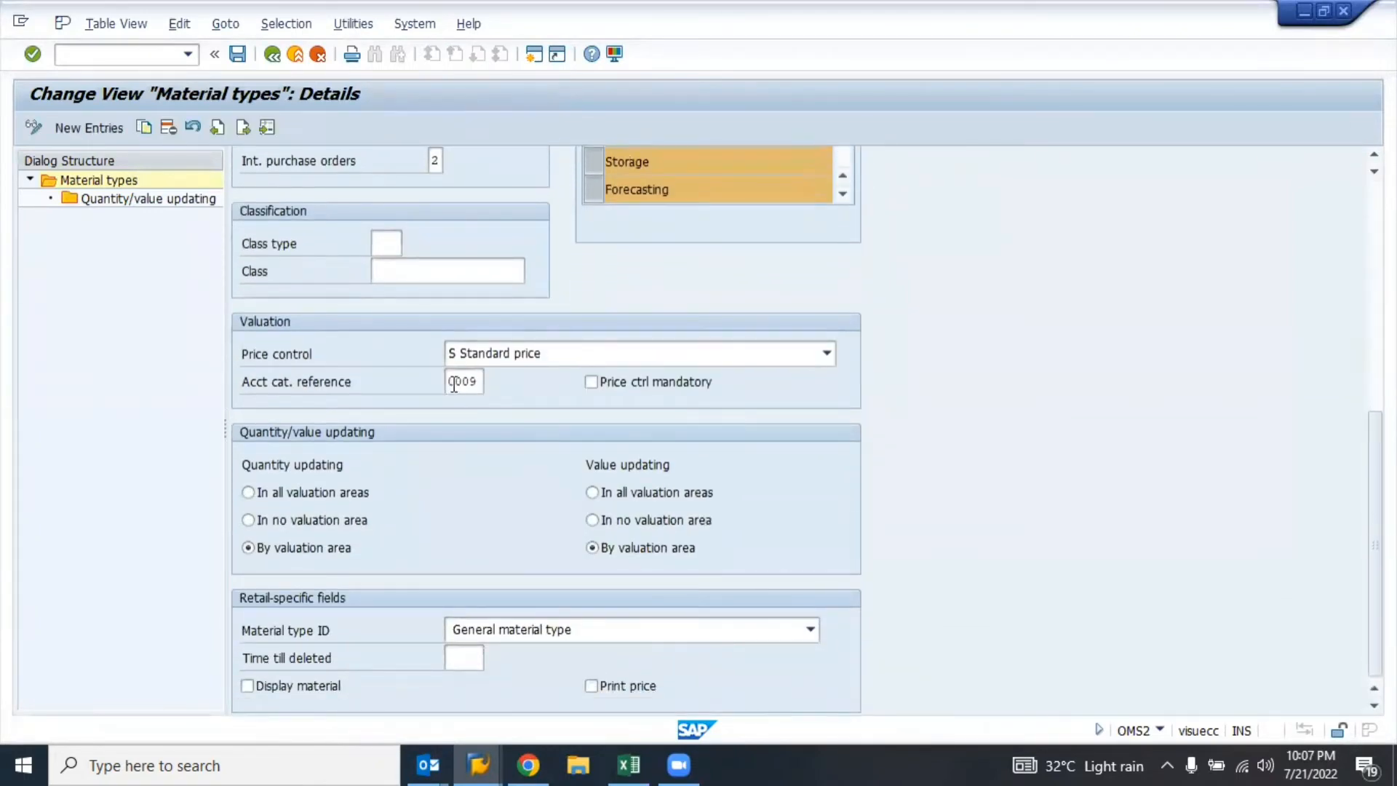
click(471, 384)
- Compare with the valuation classes marked for reference 0009, and view the valuation classes permitted for the material in its Accounting 1 view
key(alt+Tab)
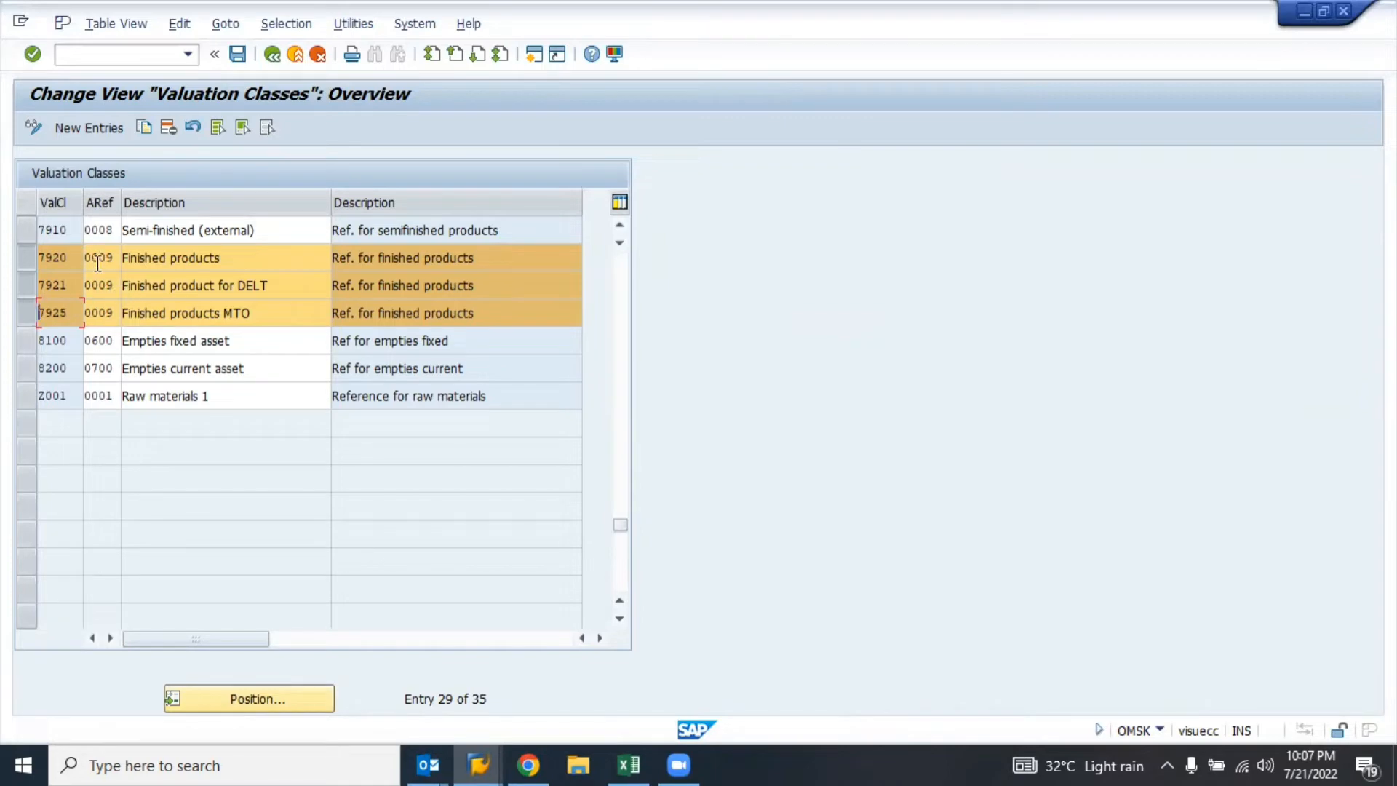
key(alt+Tab)
key(alt+Tab)
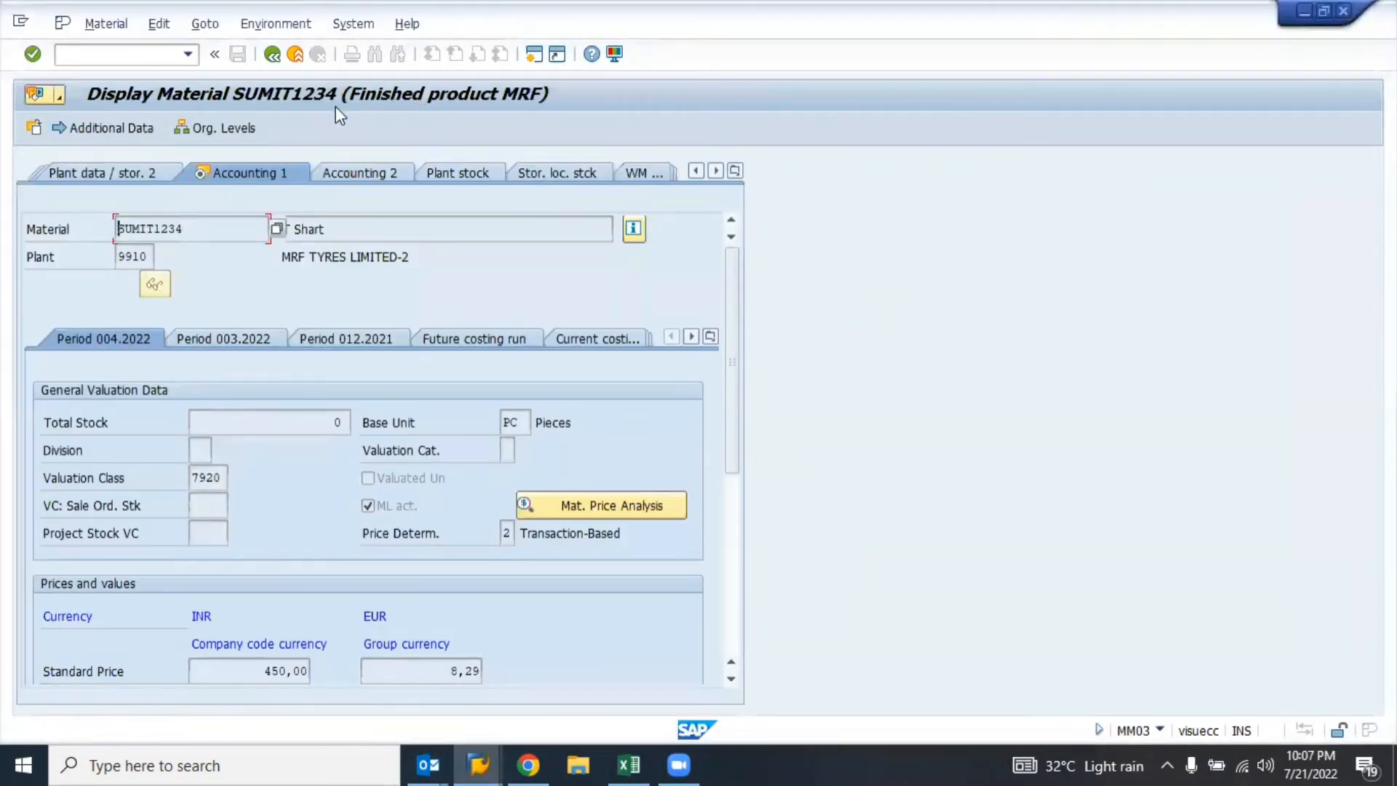
click(224, 477)
click(237, 478)
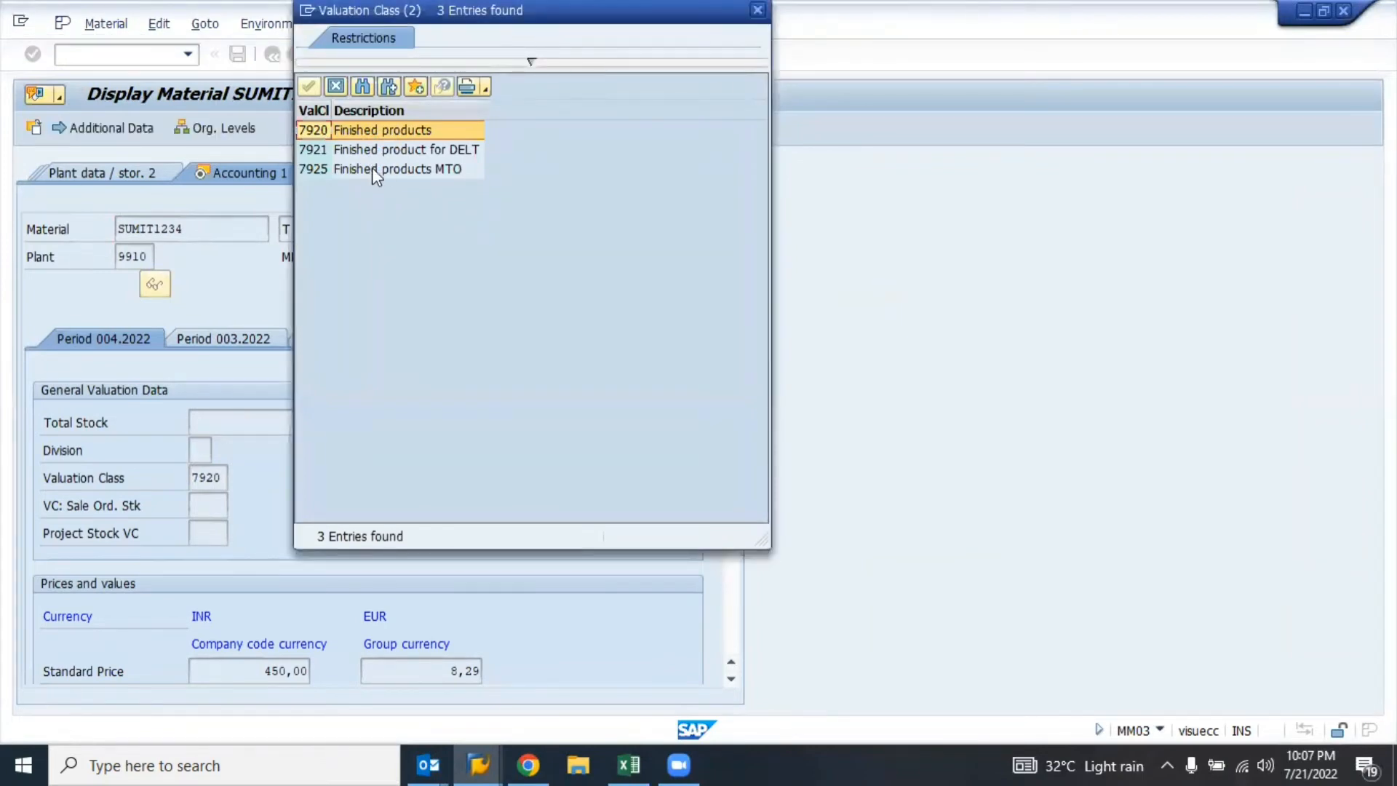
key(Escape)
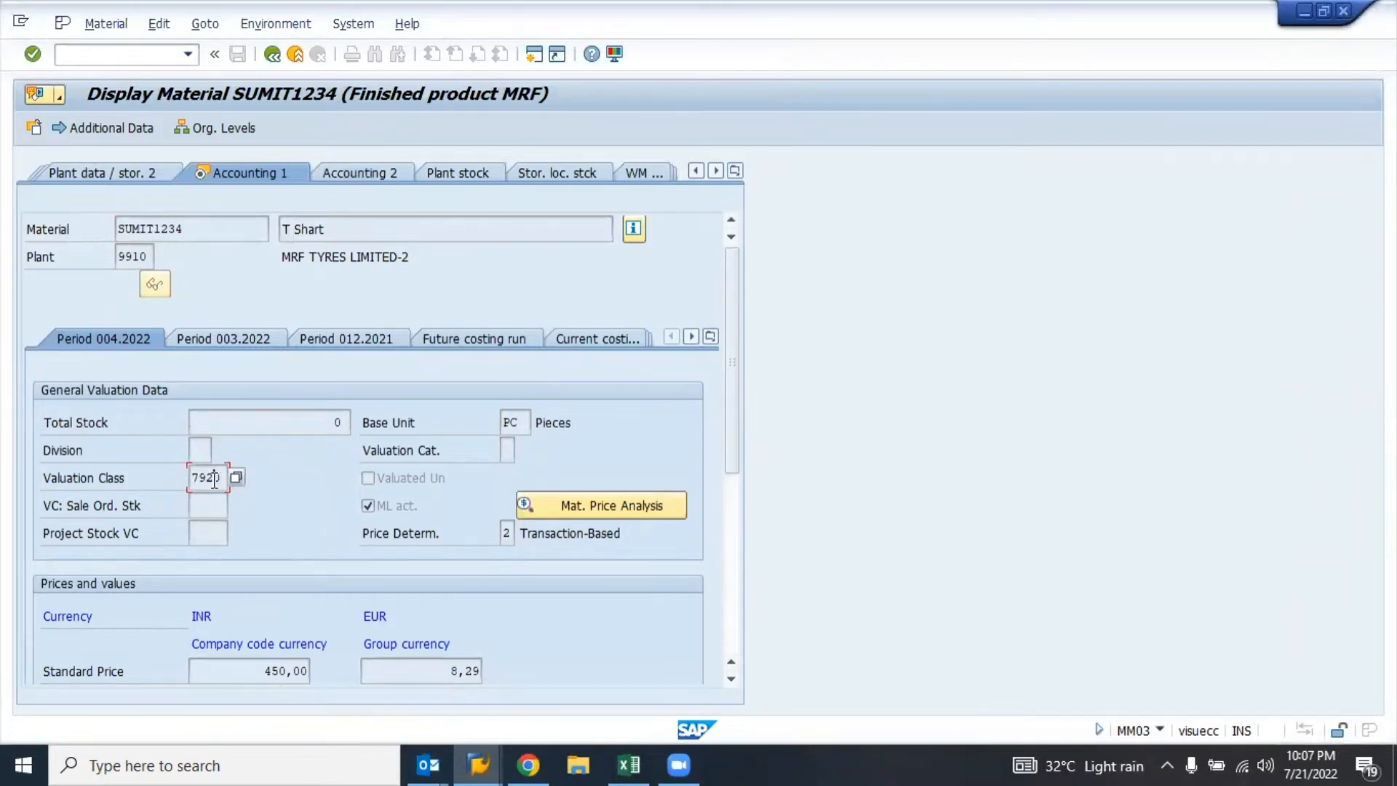
- Leave the valuation class overview and return to the account category reference and valuation class maintenance screen
key(alt+Tab)
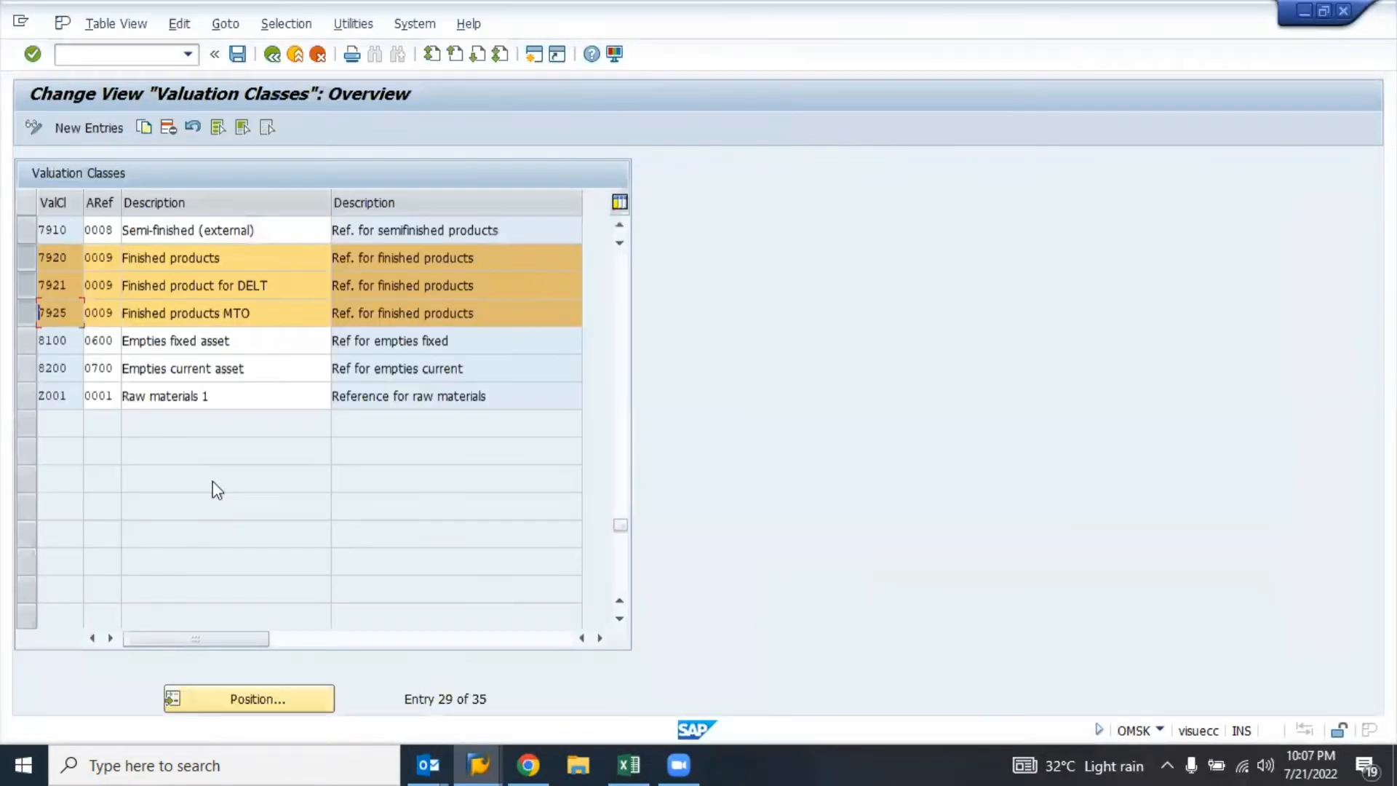
key(Escape)
click(327, 437)
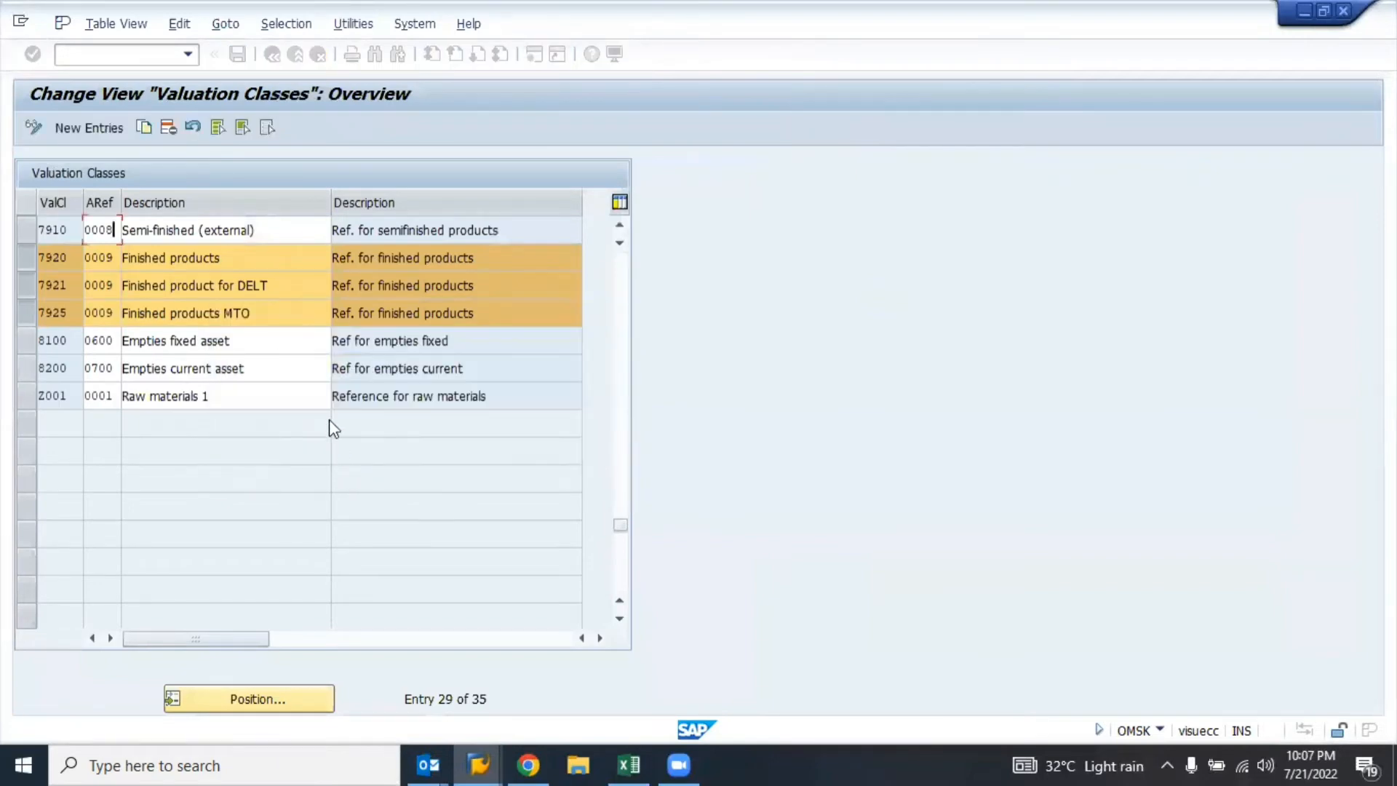
click(273, 54)
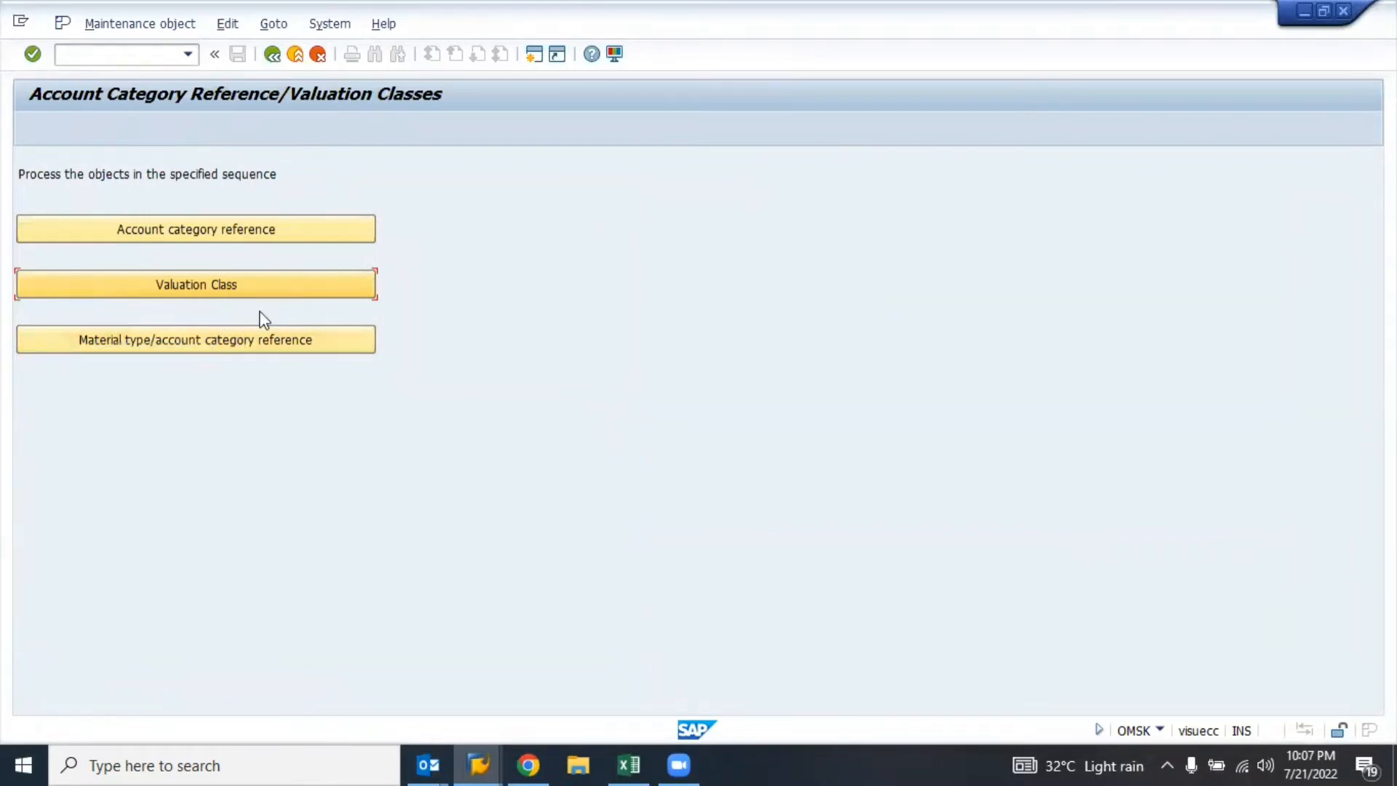
- Return to the material type 3100 details by way of the displayed material, and exit the material type configuration to SAP Easy Access
key(alt+Tab)
click(543, 307)
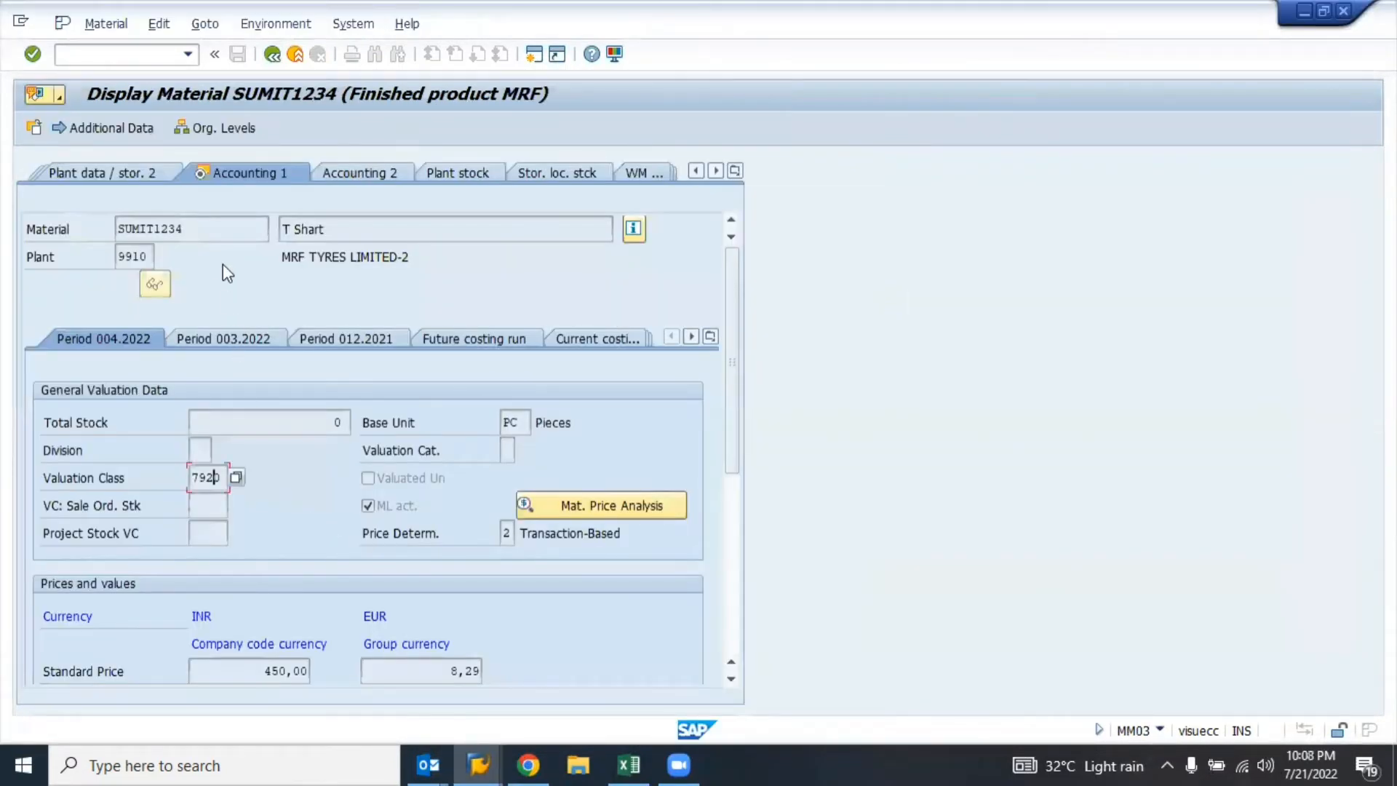
key(alt+Tab)
key(Tab)
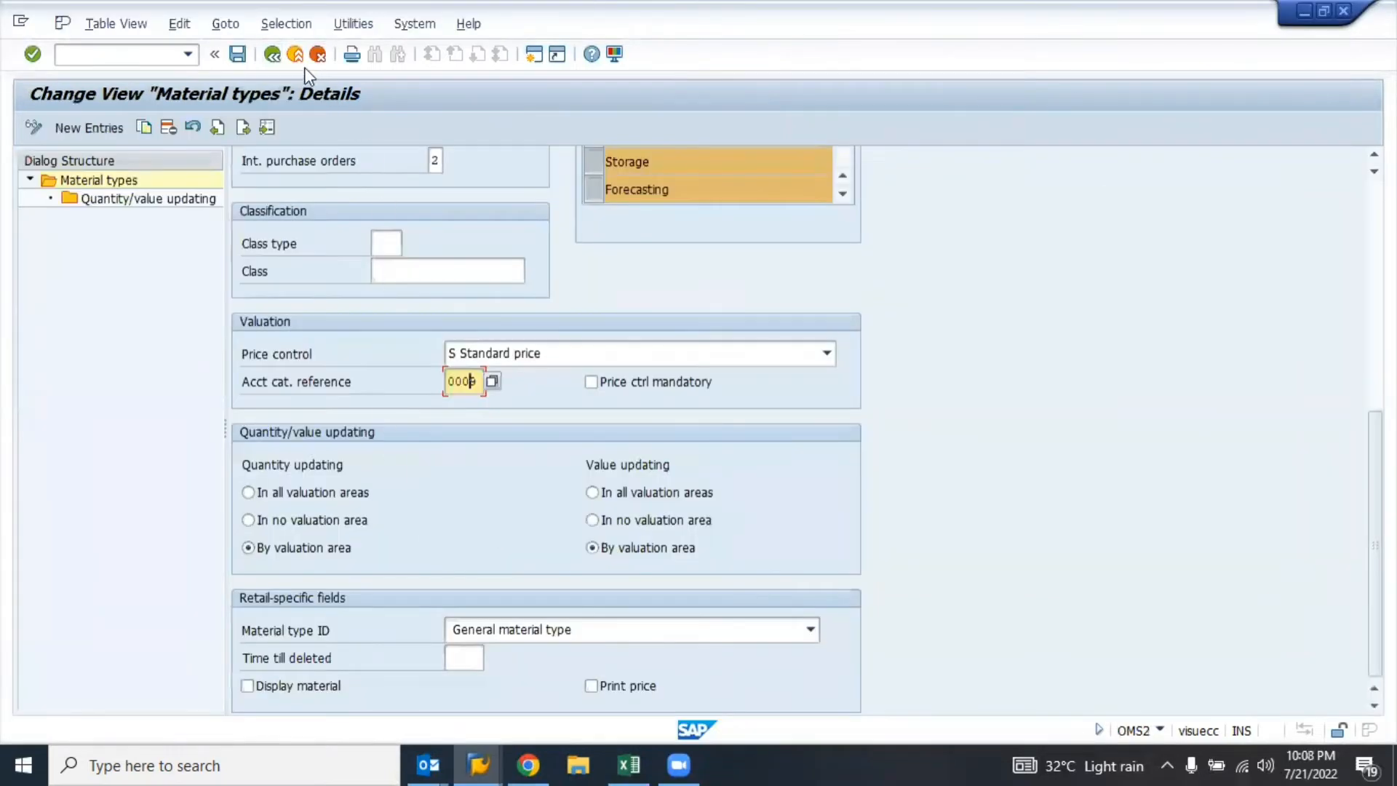
click(320, 65)
key(alt+Tab)
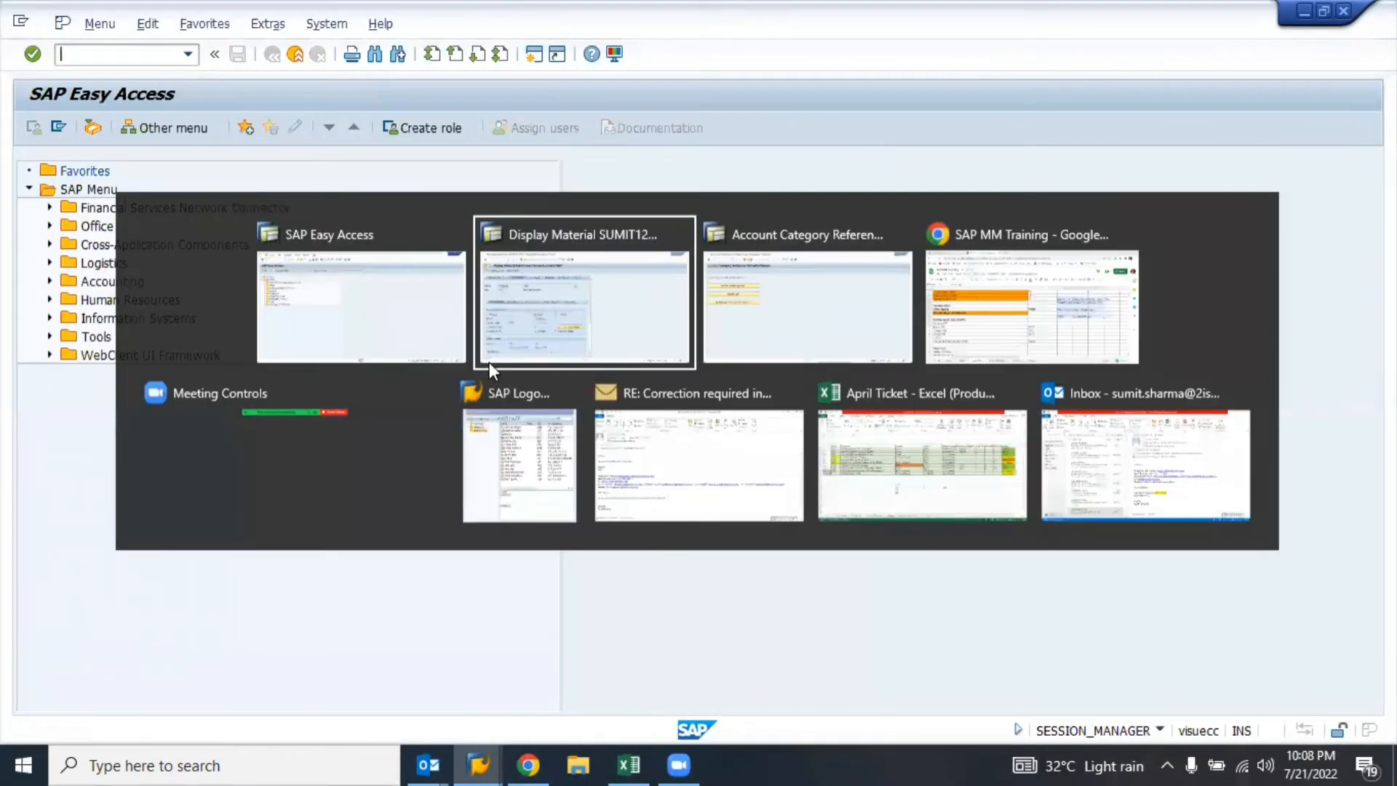
- Switch to the Account Category Reference session and examine the account category references assigned to material types 1100 and 3100
key(alt+Tab)
key(alt+Tab)
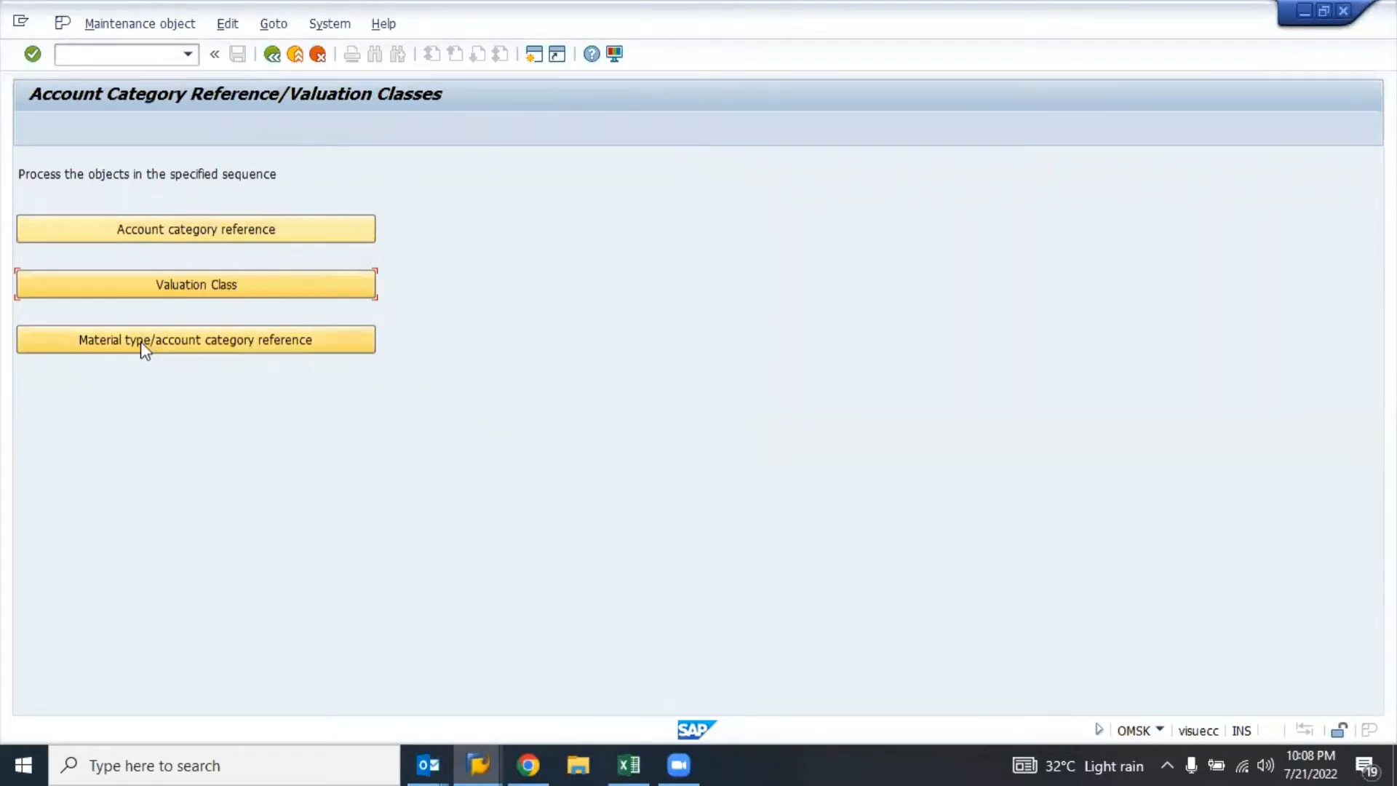
click(240, 344)
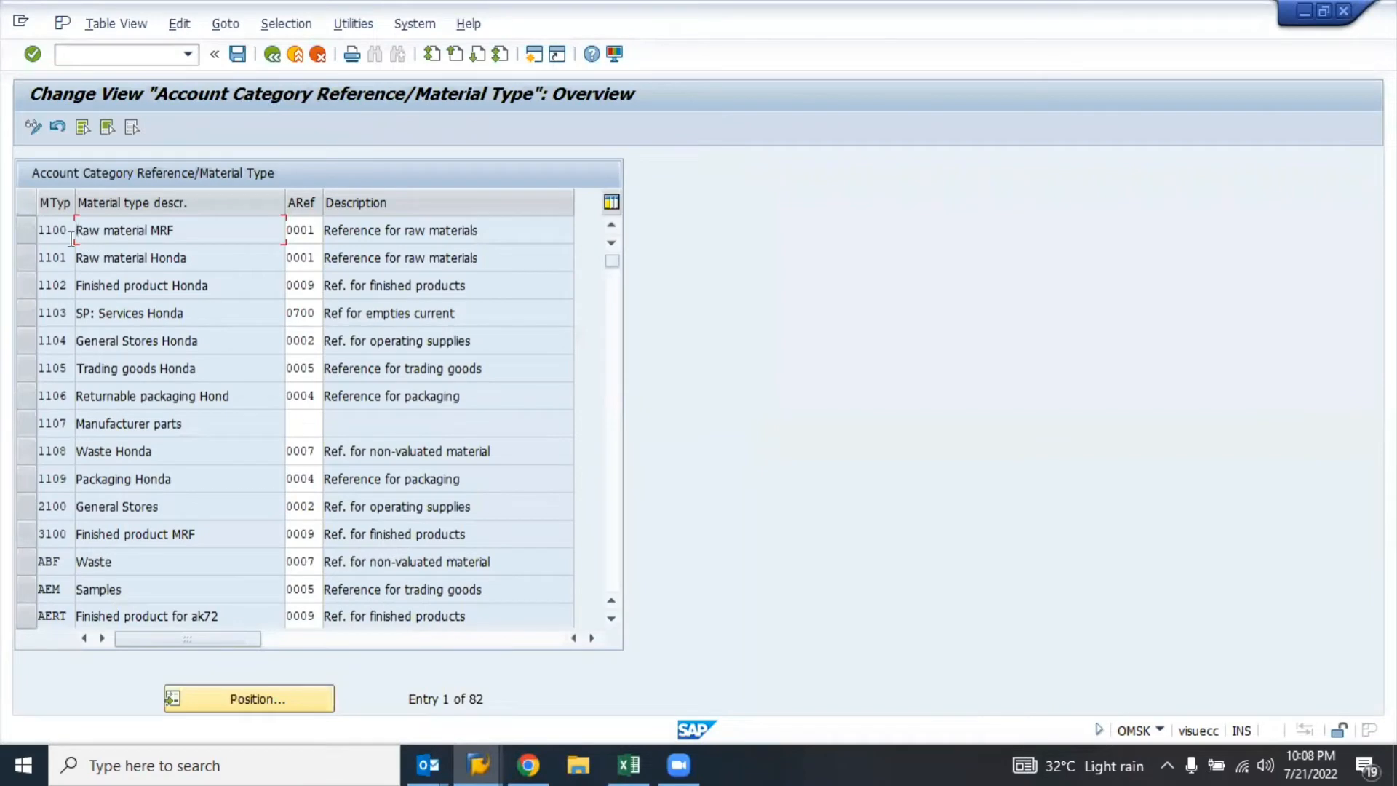
click(309, 230)
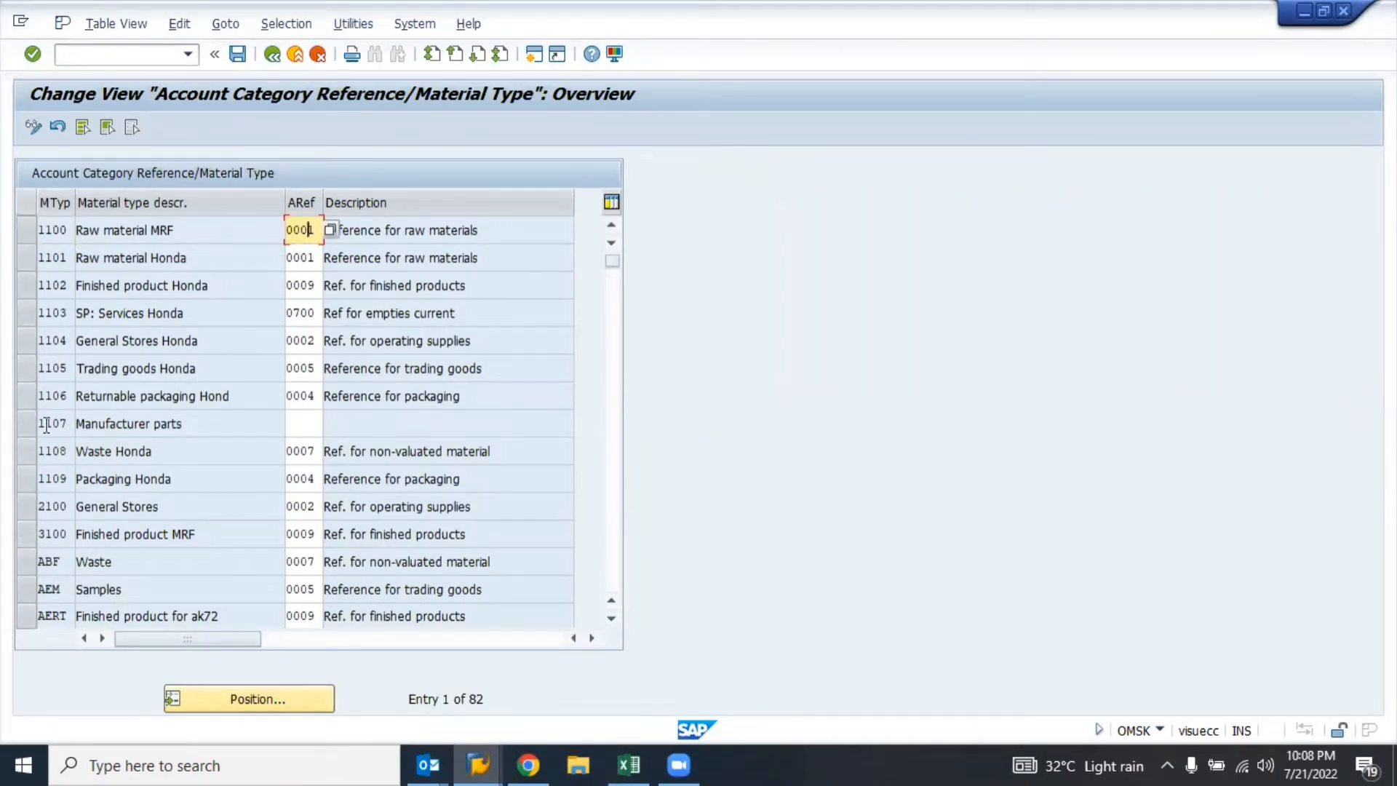
click(60, 532)
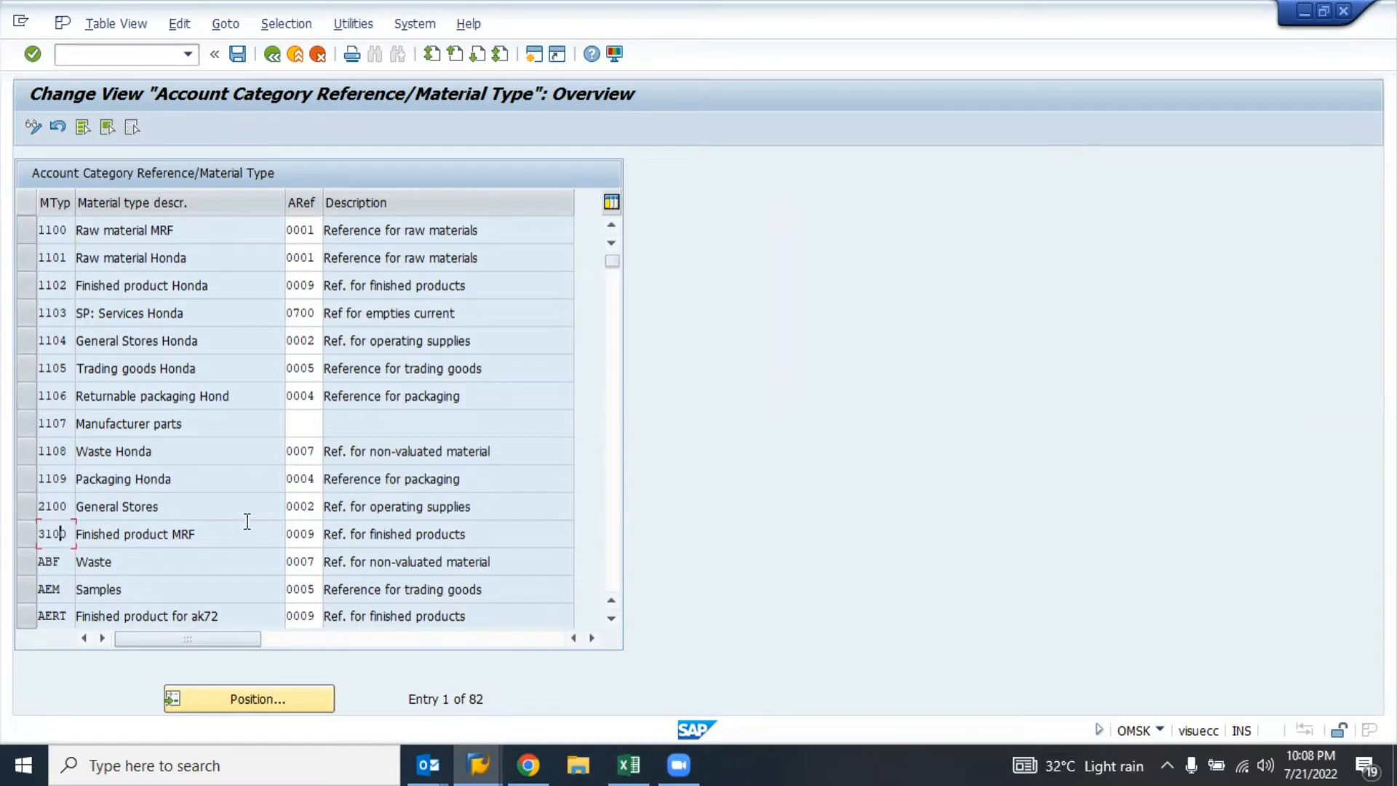
click(302, 533)
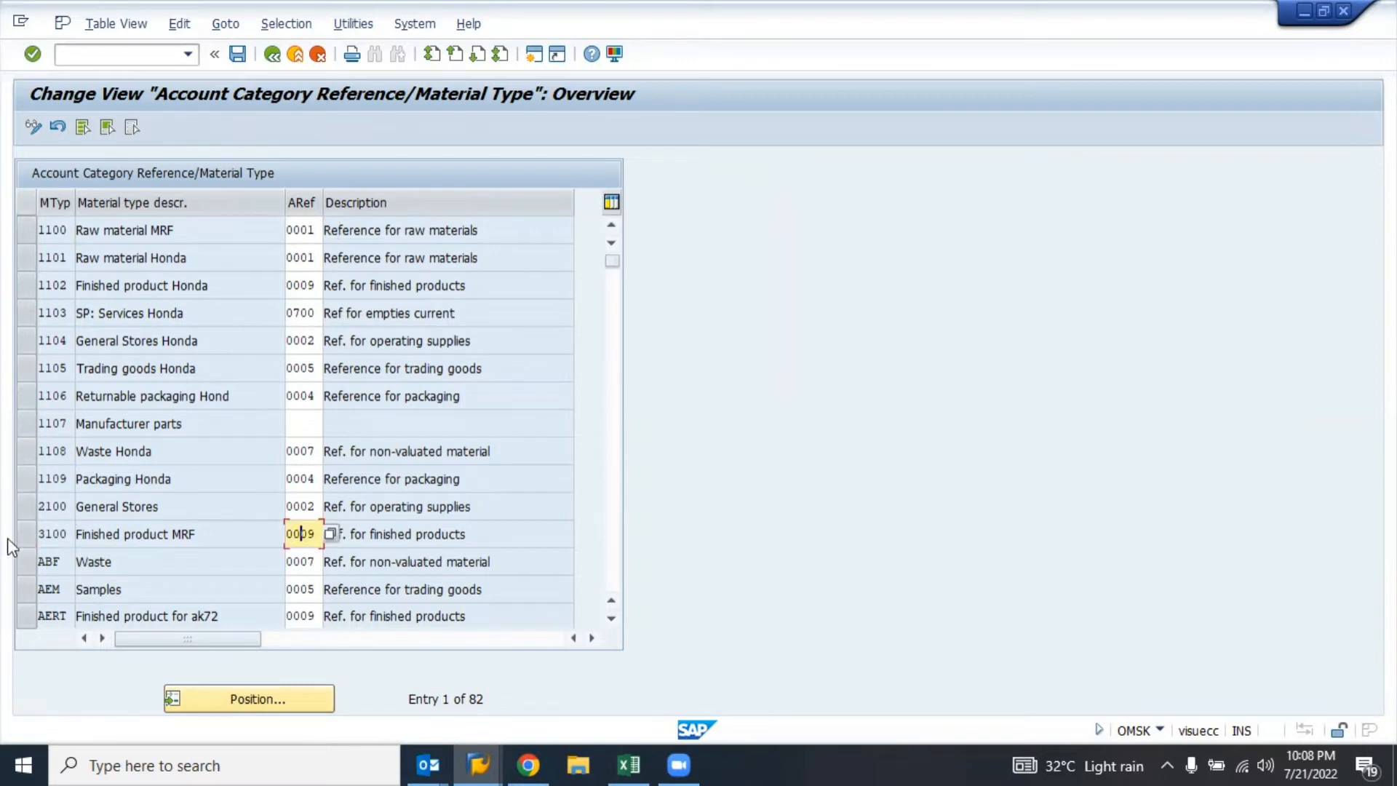
click(31, 536)
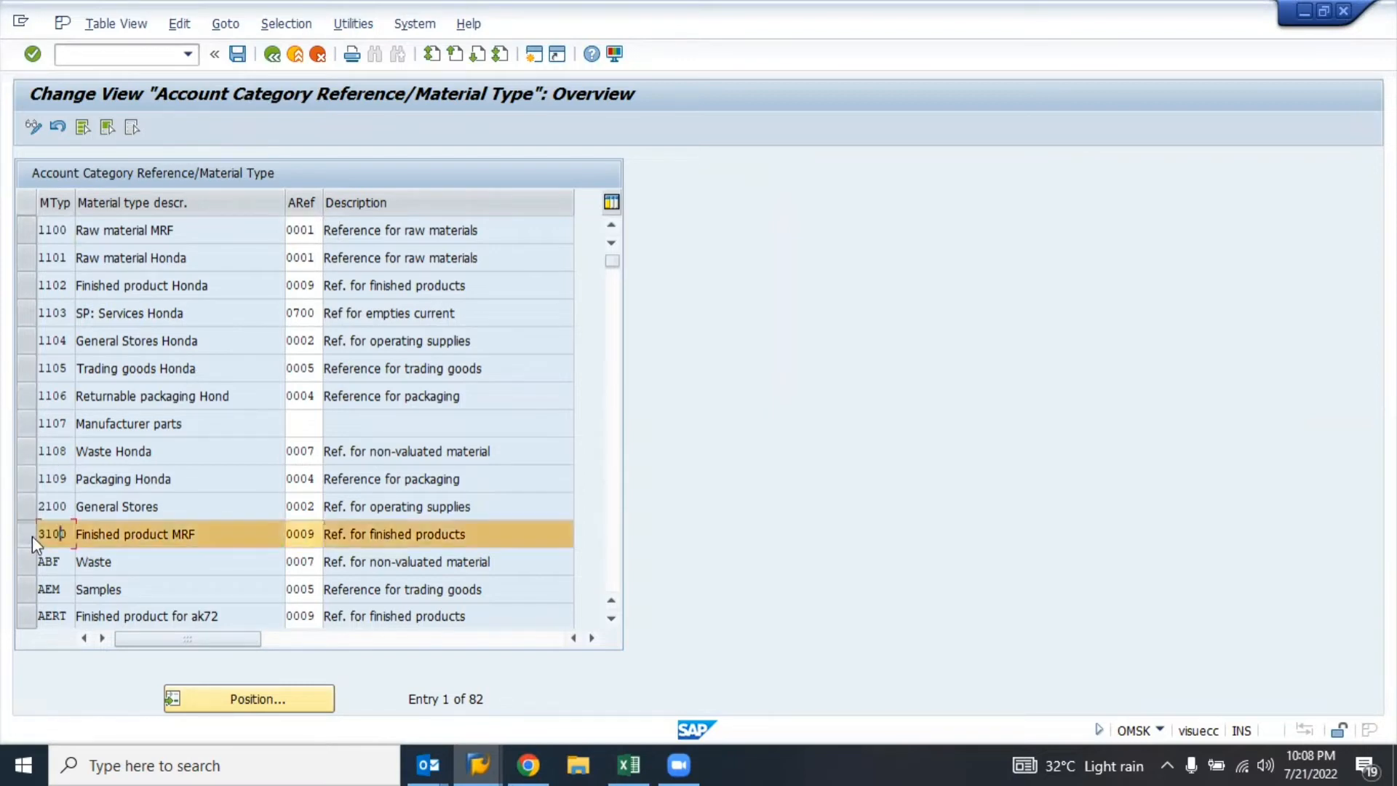
click(29, 231)
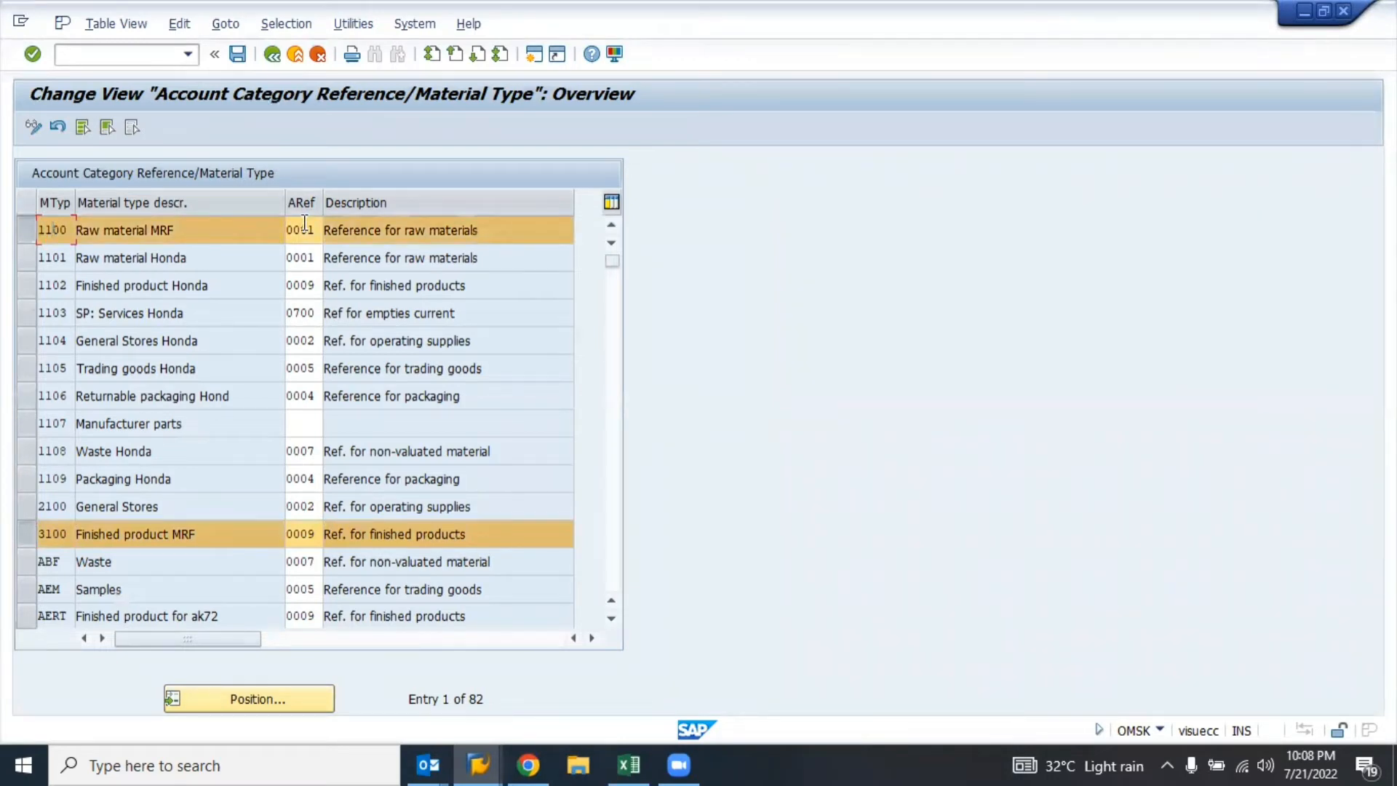
key(F12)
click(328, 439)
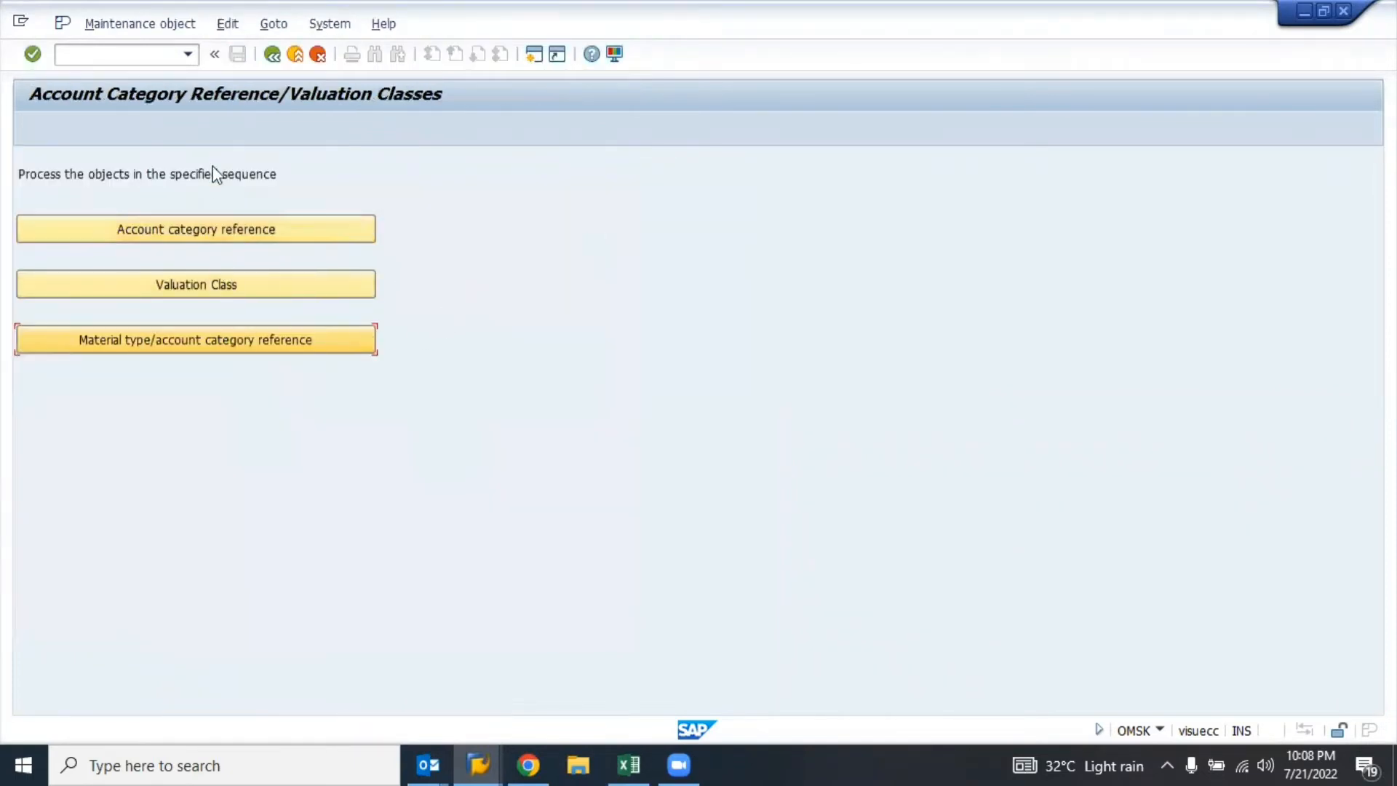
- Return to the IMG structure, reopen Define Valuation Classes and display the valuation class overview
click(272, 55)
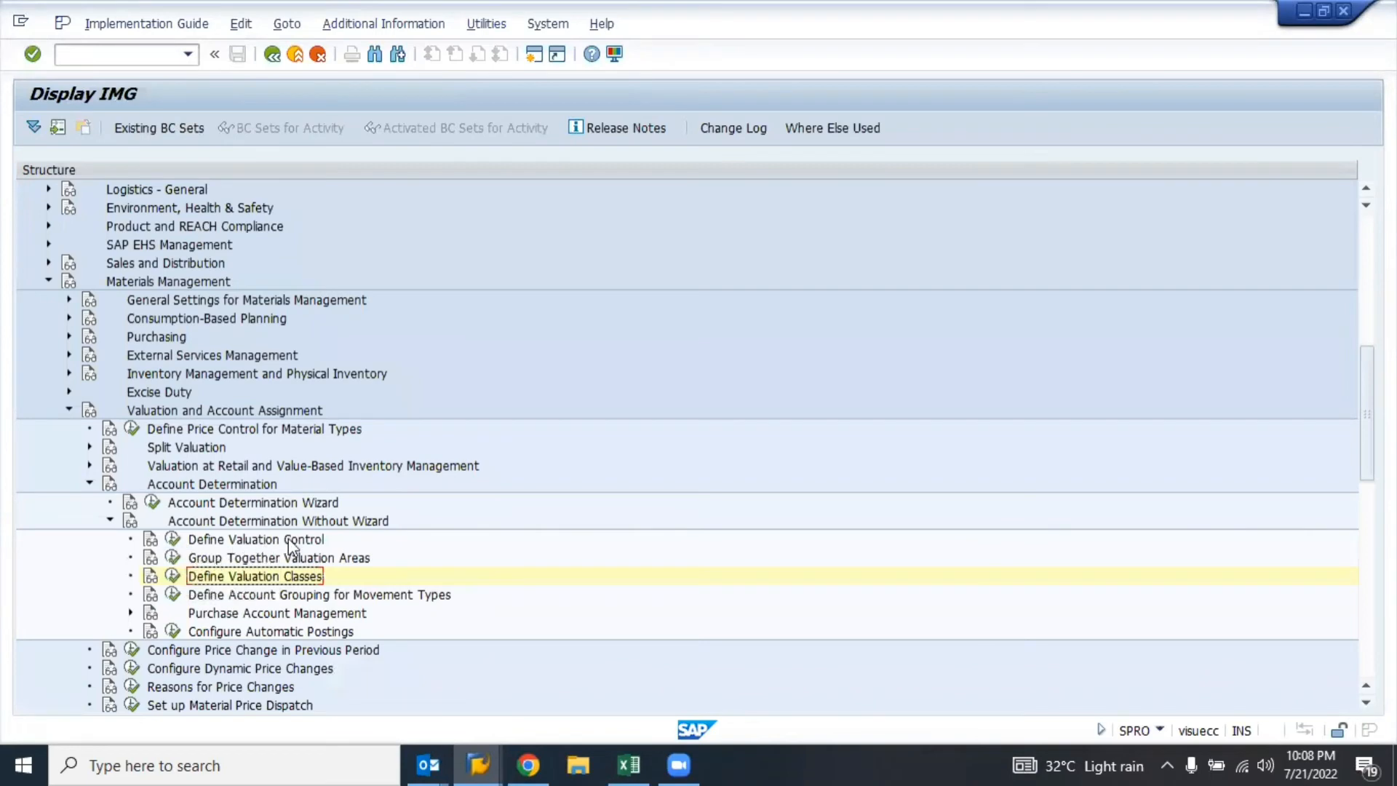
click(252, 562)
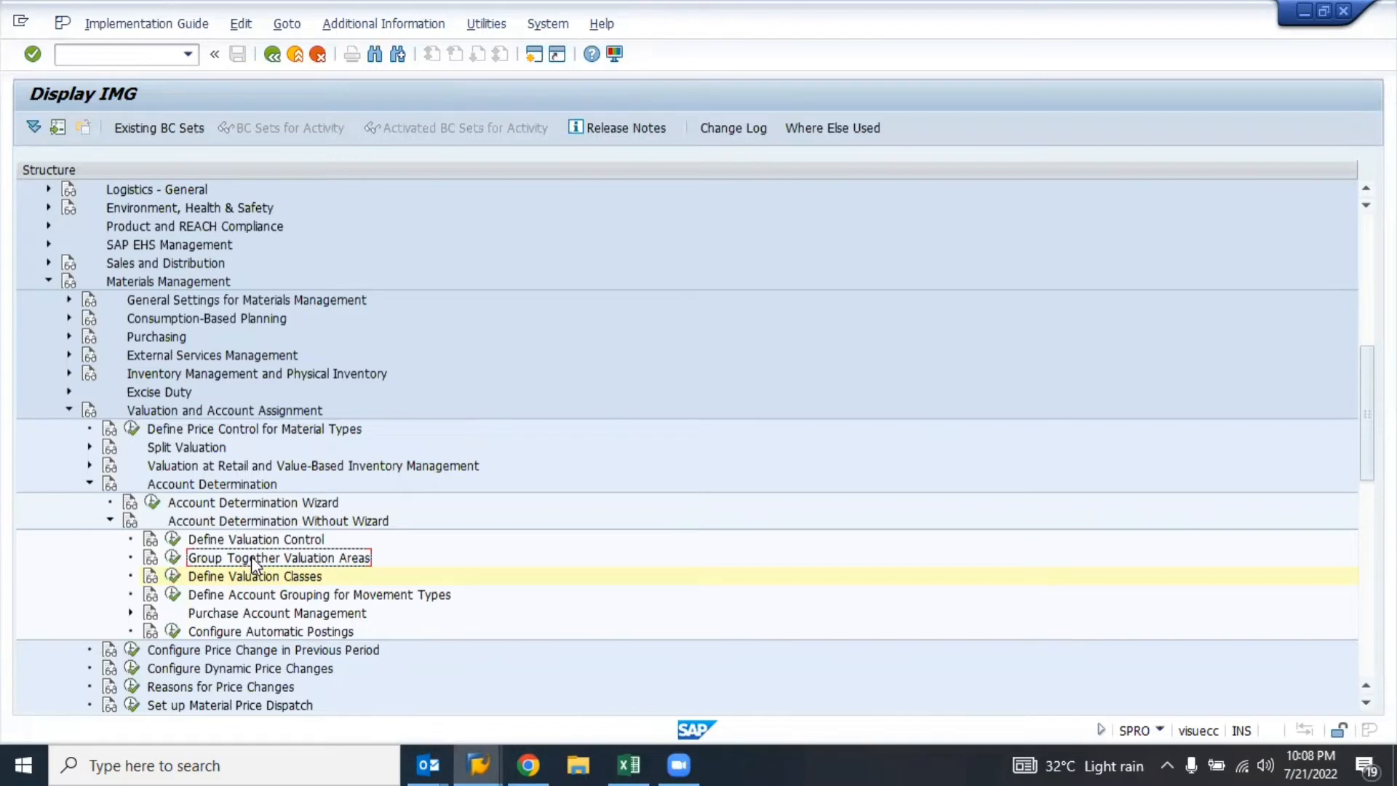
click(175, 580)
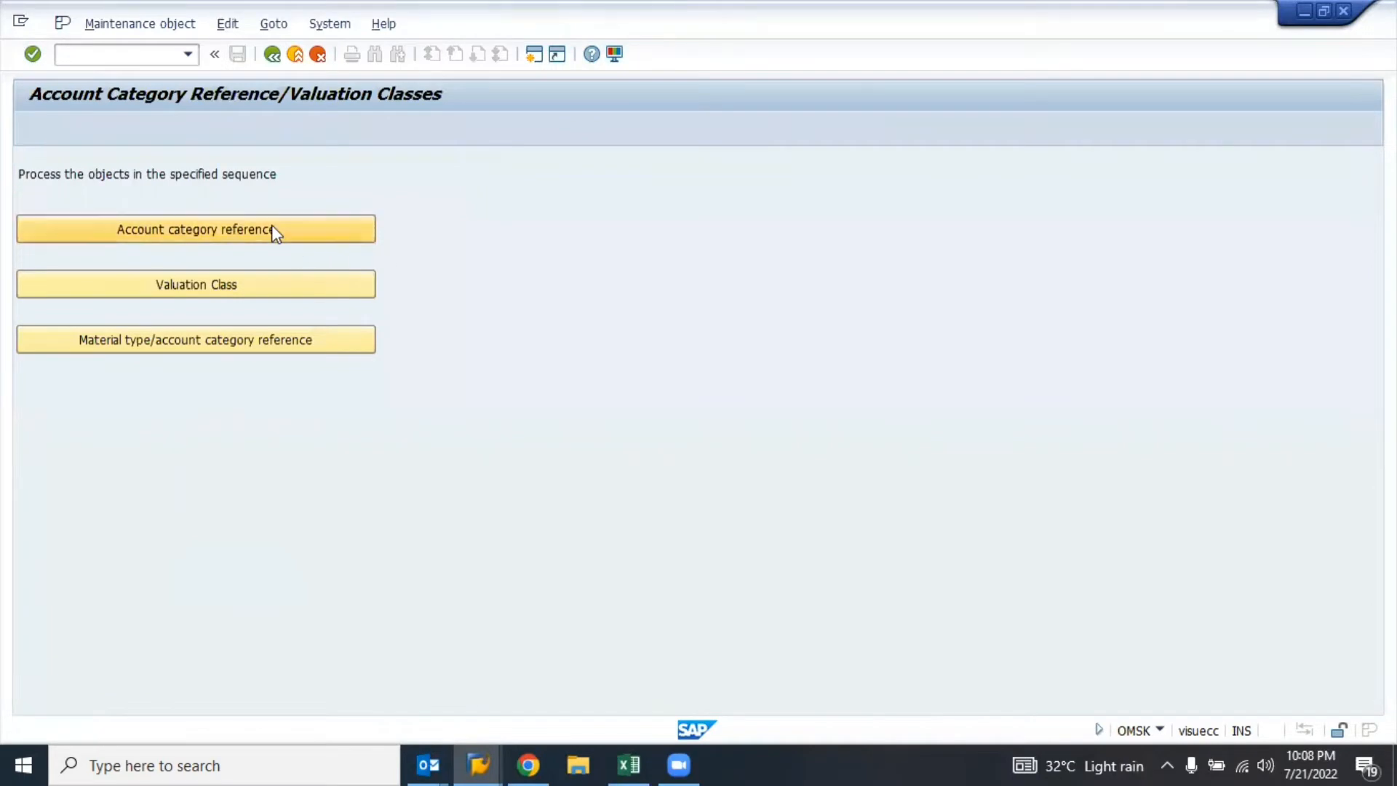
click(273, 227)
key(F3)
click(172, 290)
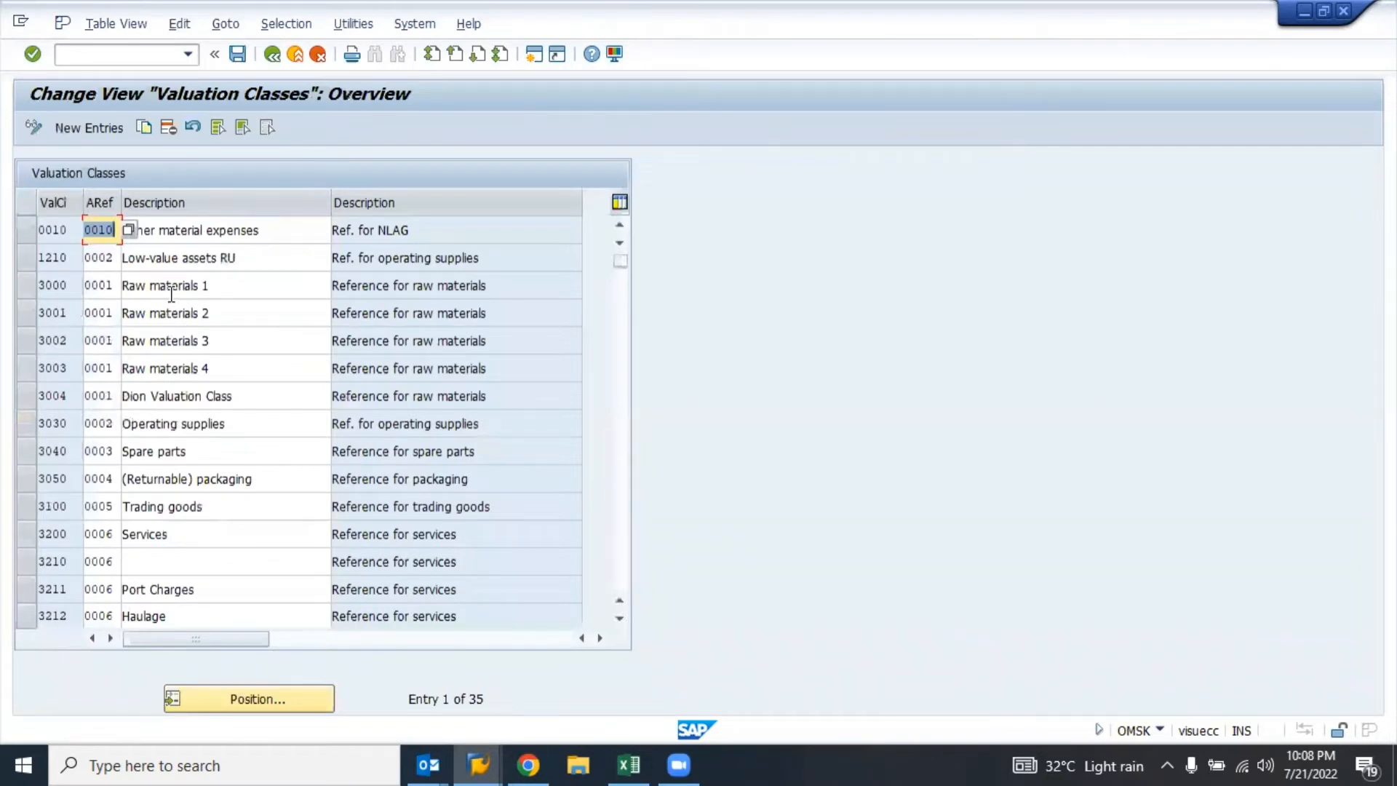
- Copy valuation class 0010 to a new class Z020 with a blank account category reference and save it
click(28, 232)
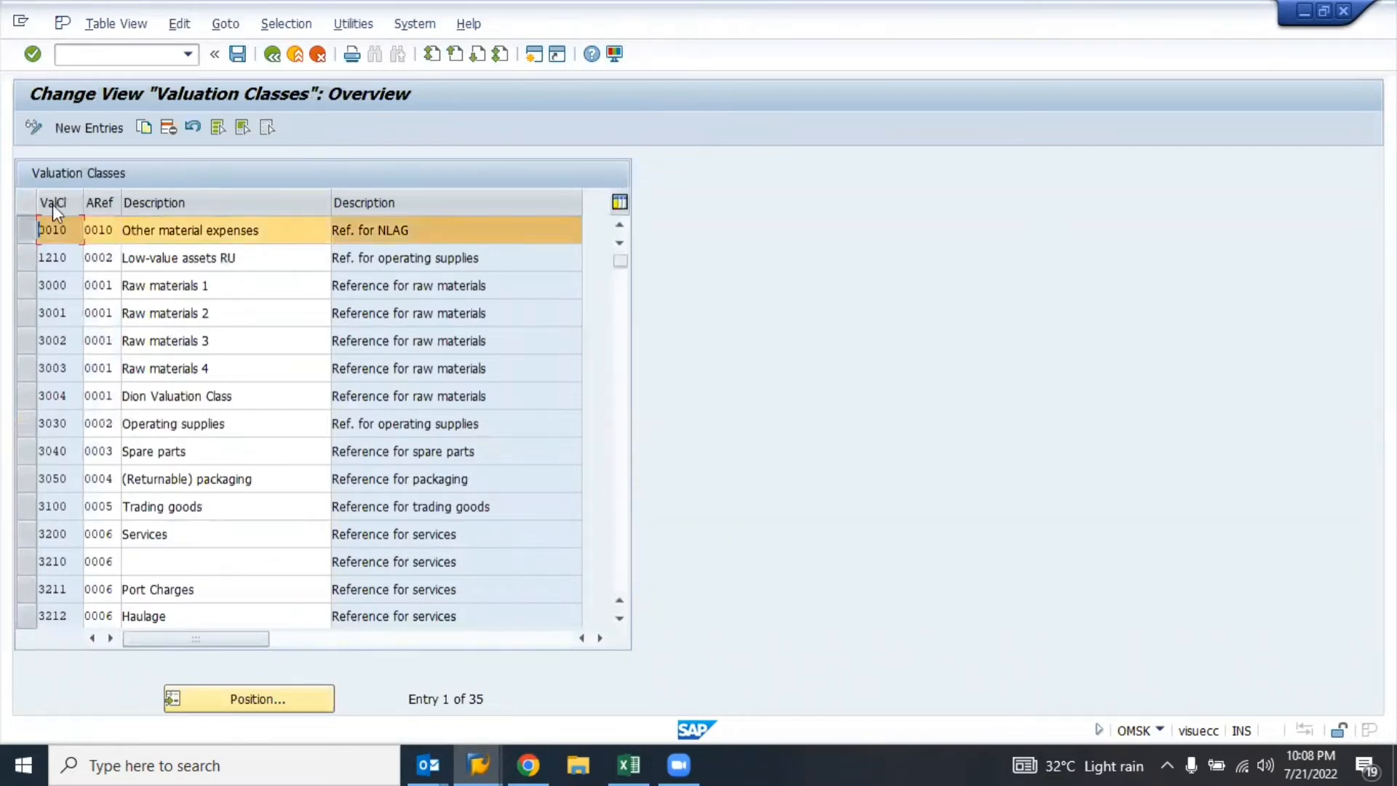
click(143, 128)
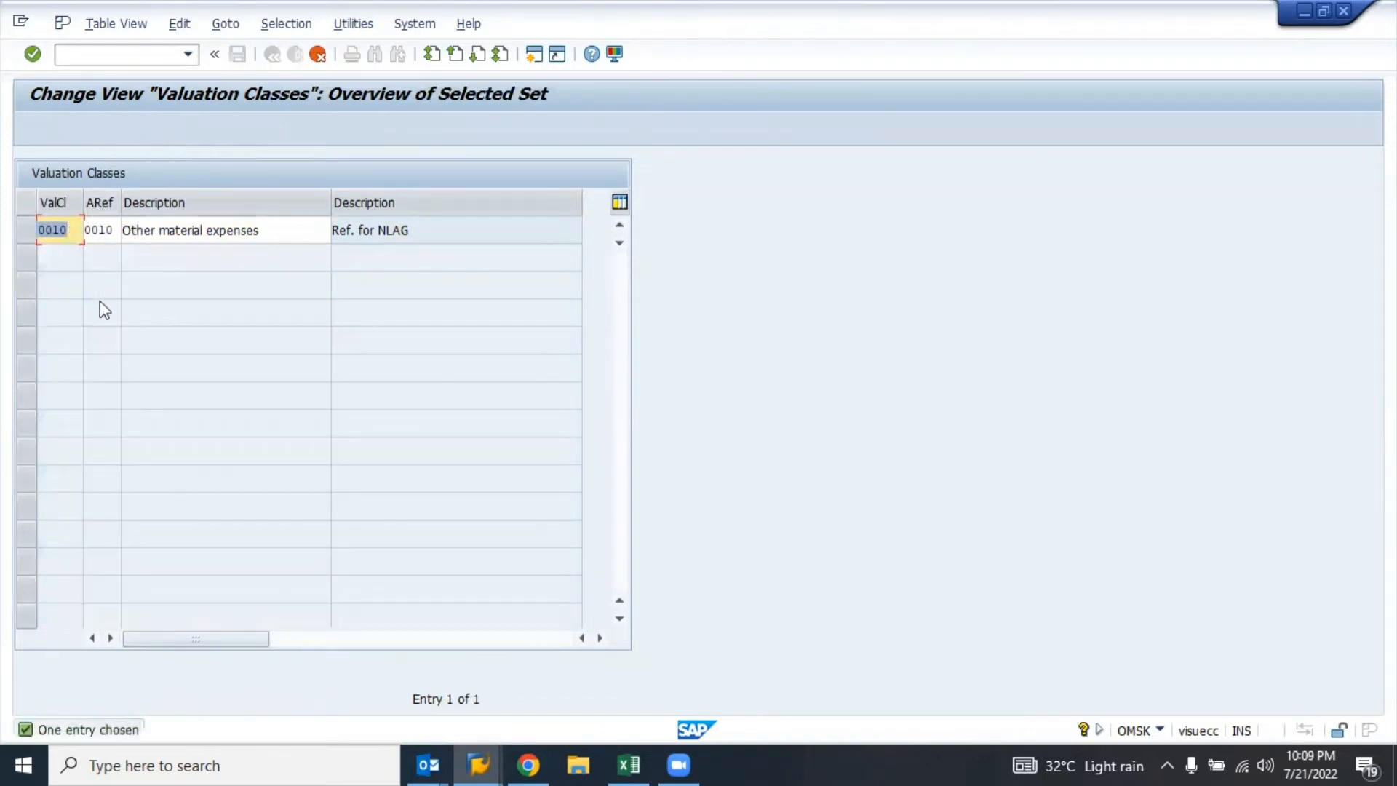
text(z020)
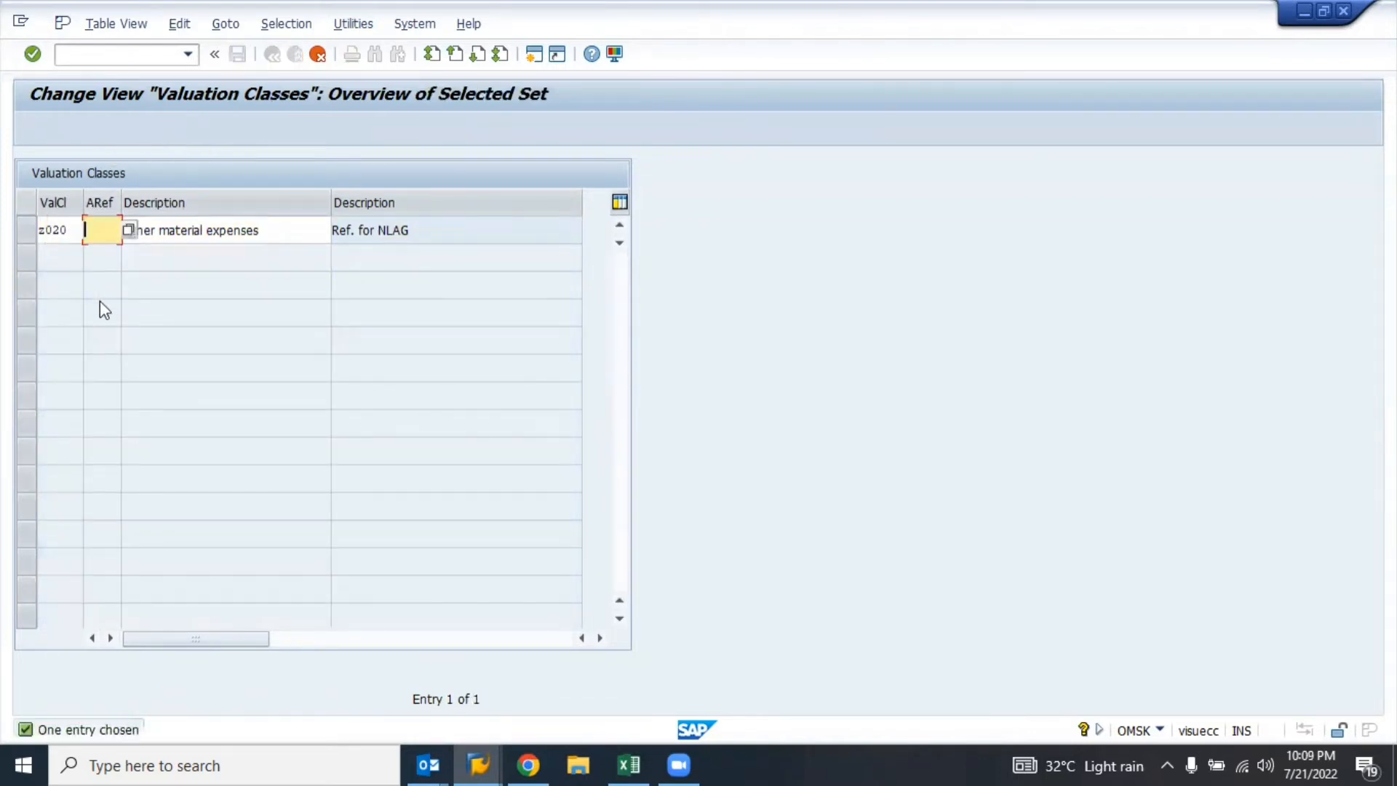
key(Return)
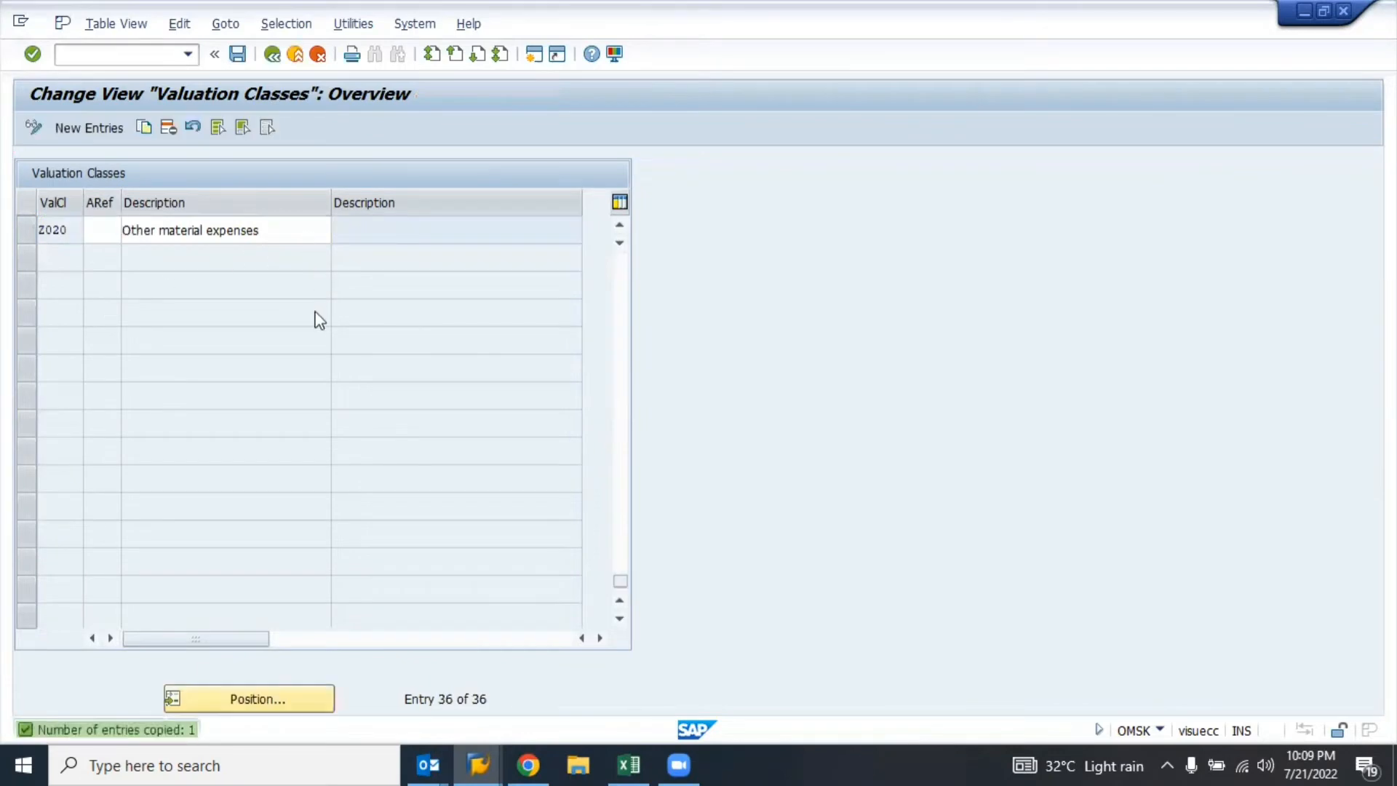
key(ctrl+s)
key(Return)
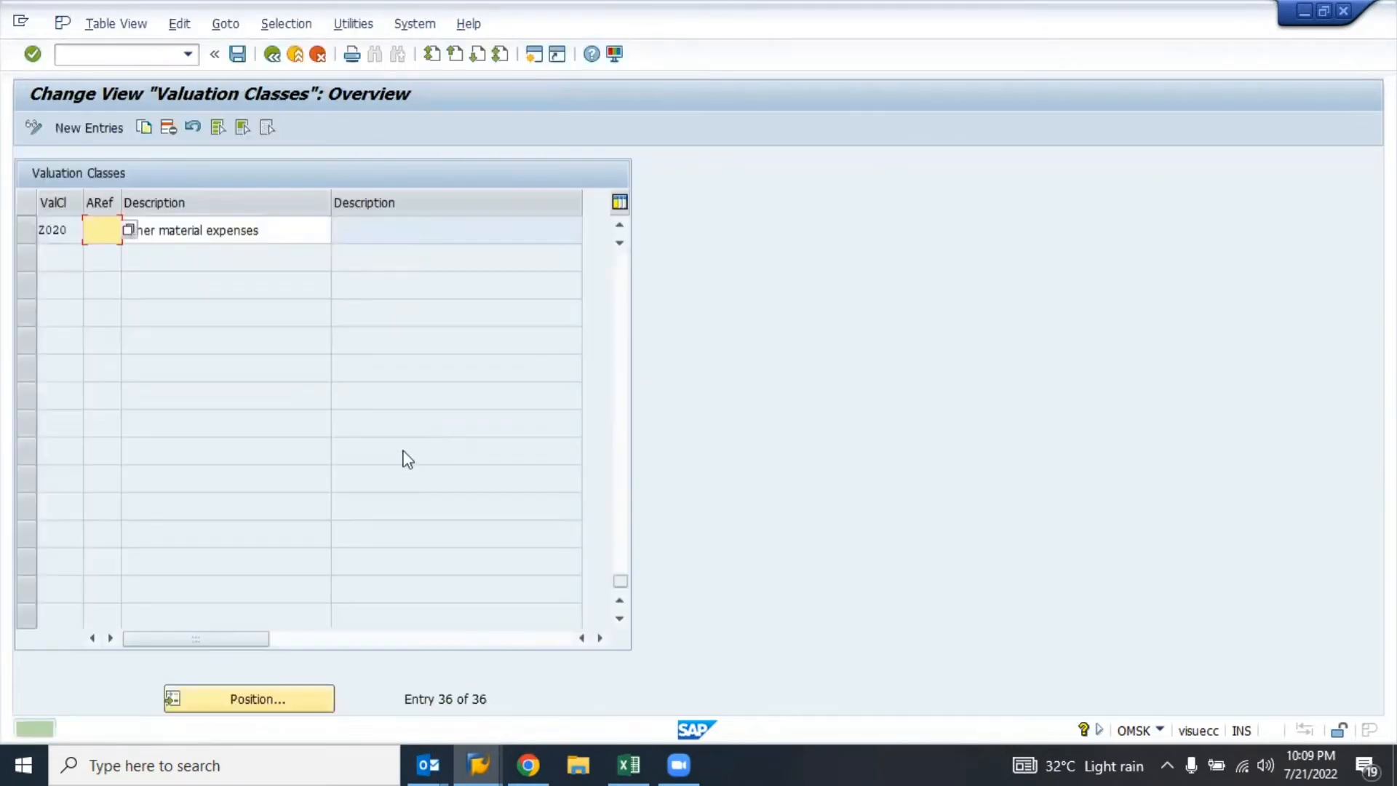
- Assign account category reference 0009 to valuation class Z020 and leave the valuation class overview
scroll(224, 395, up, 6)
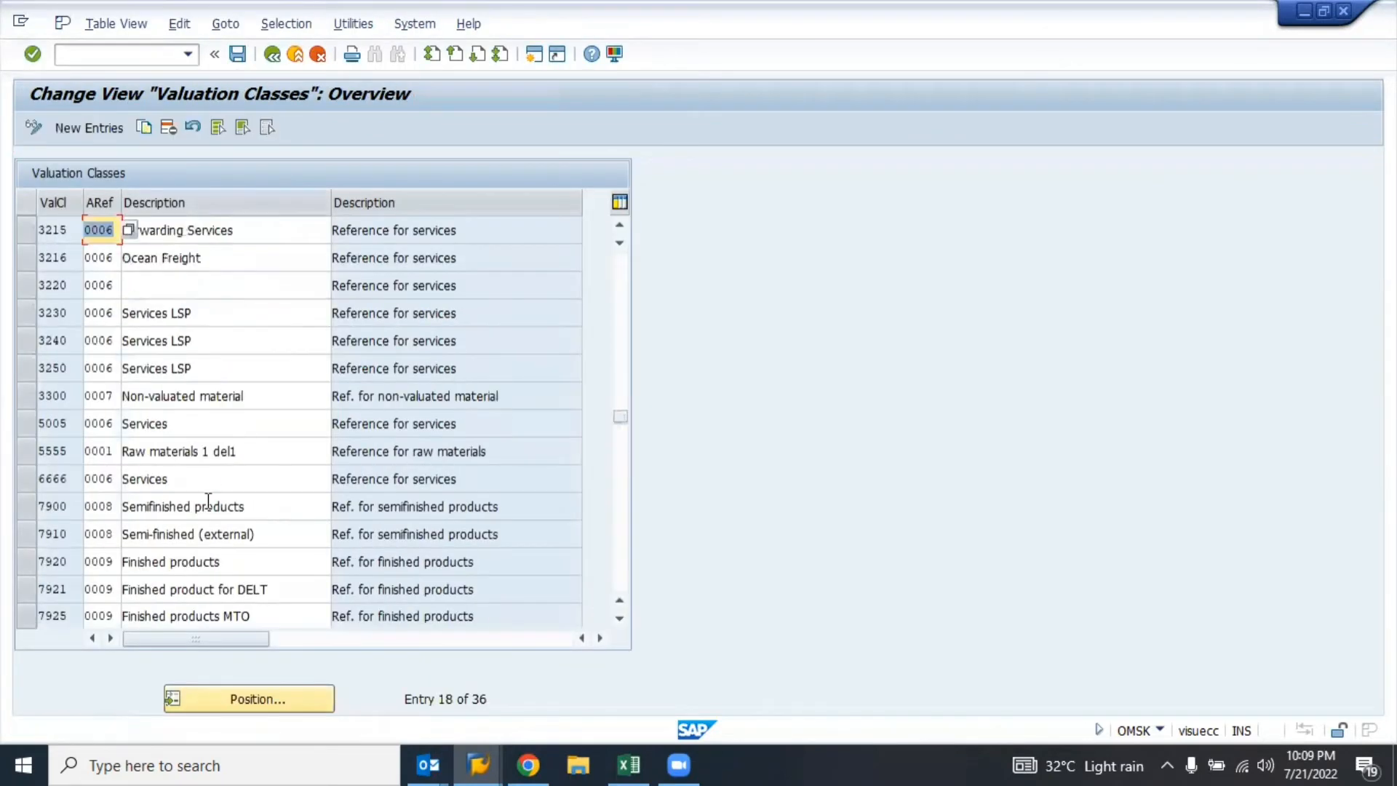
scroll(208, 501, down, 2)
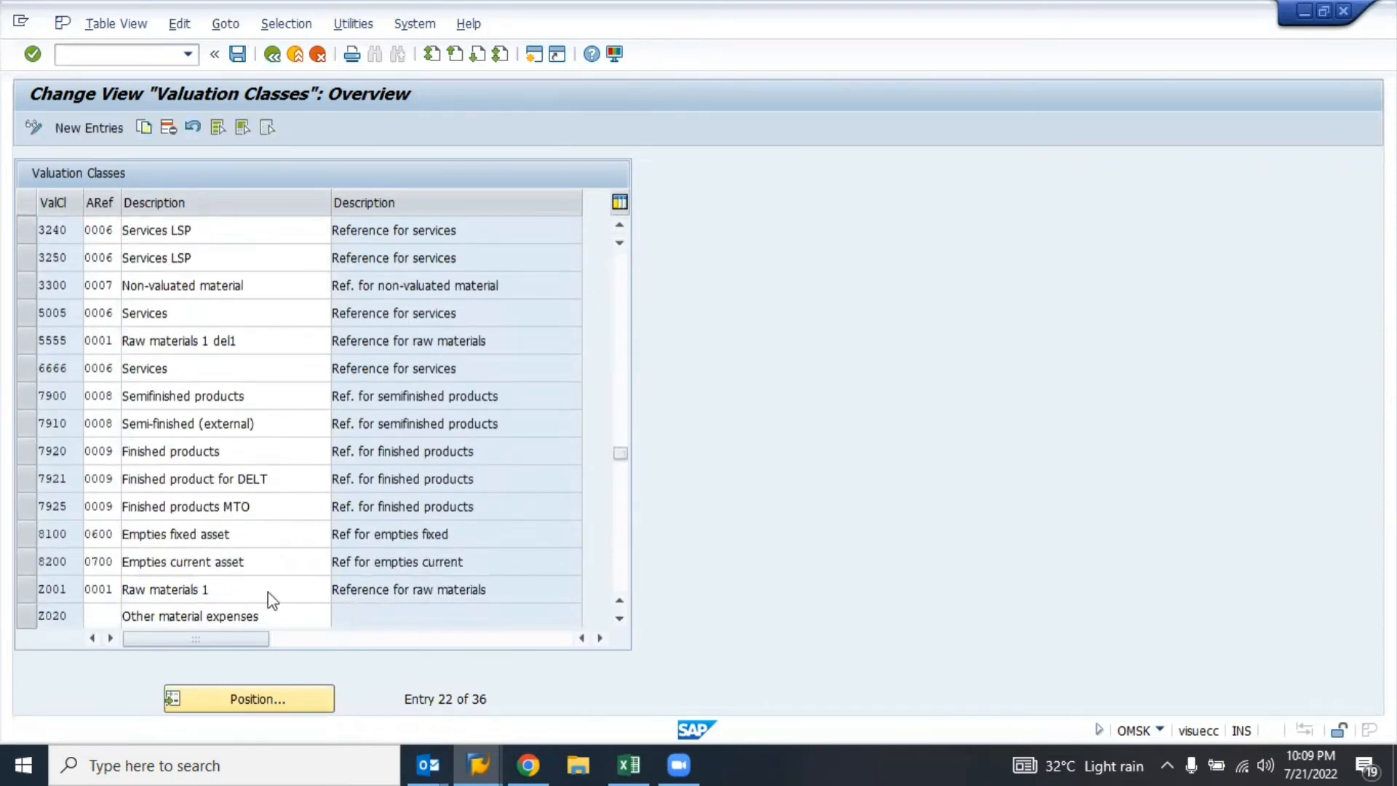
scroll(268, 591, down, 1)
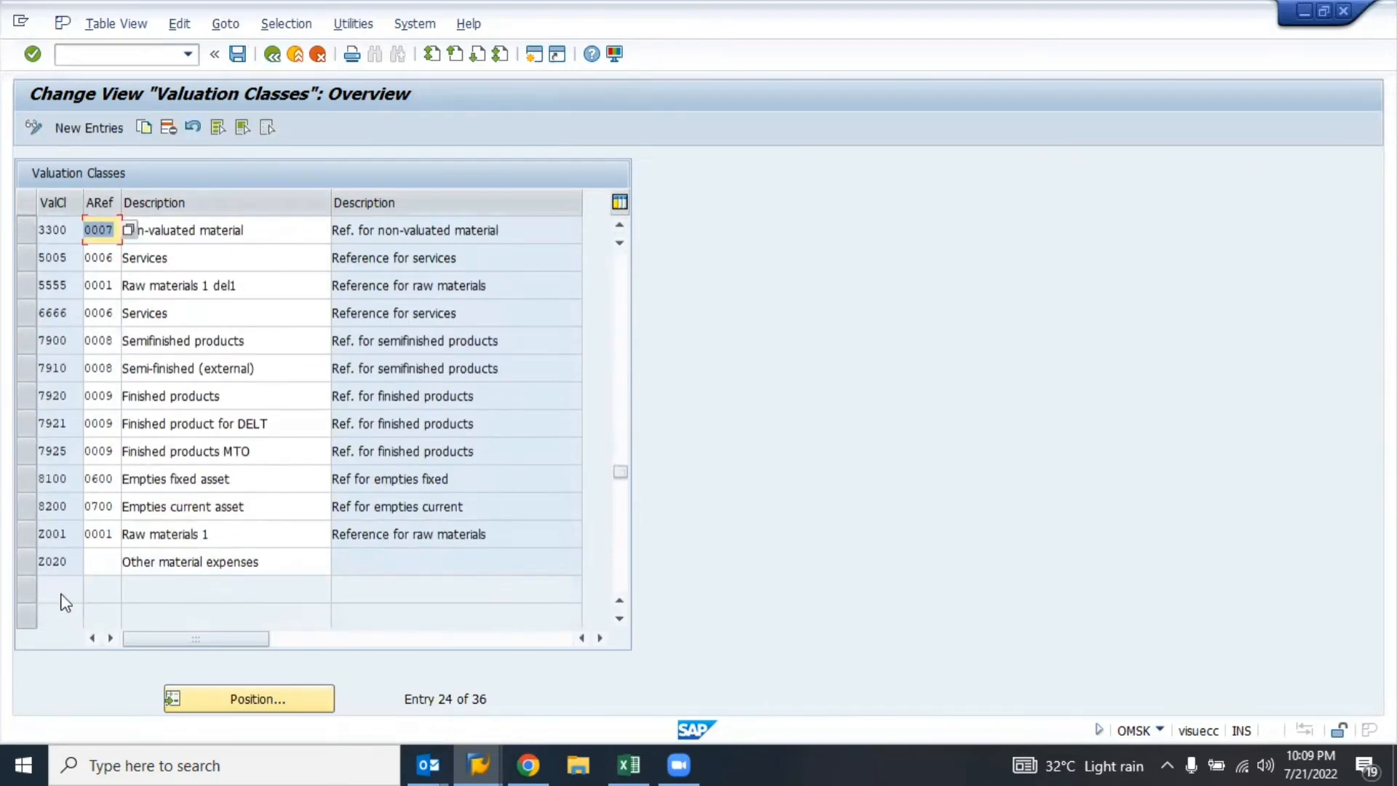
click(29, 568)
click(29, 564)
click(105, 560)
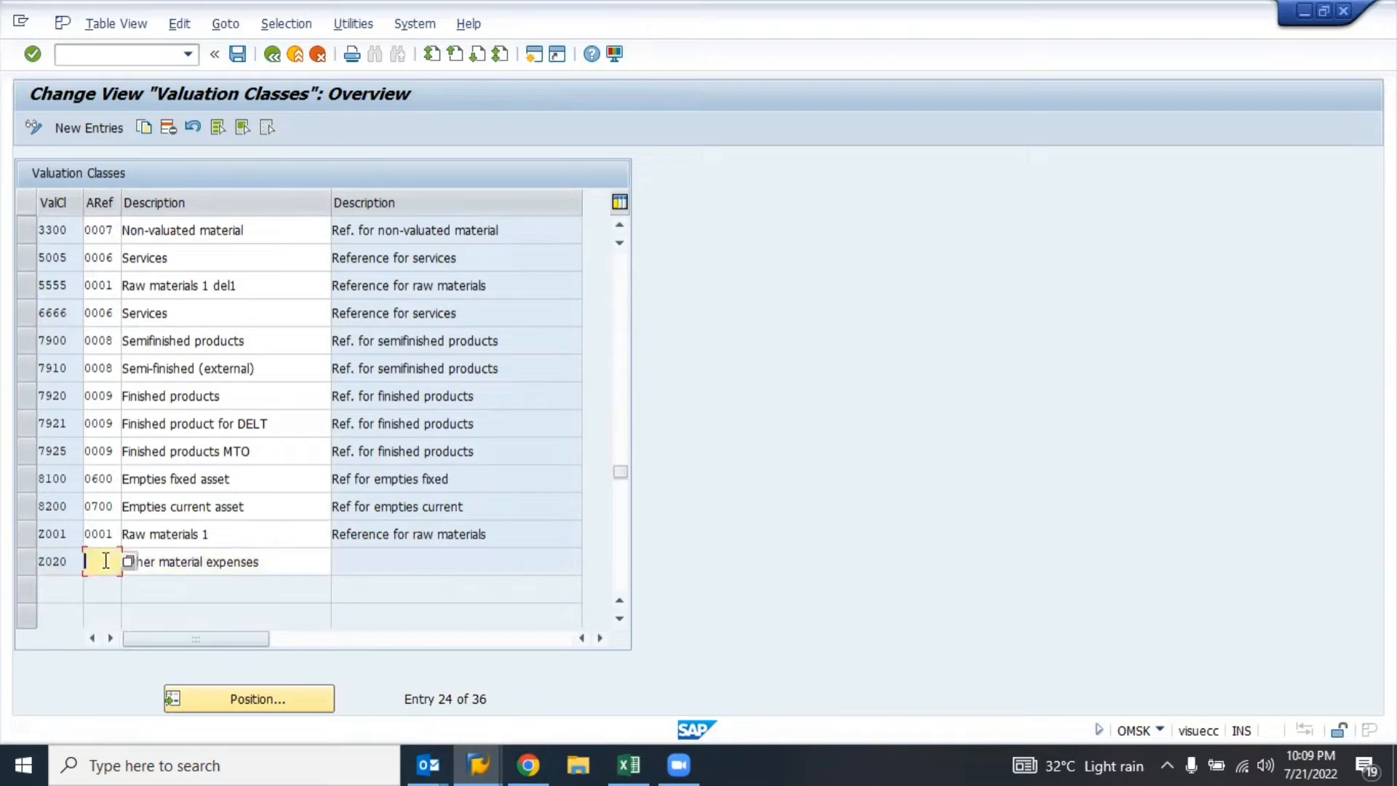
text(009)
key(BackSpace)
text(01)
key(BackSpace)
text(9)
key(Return)
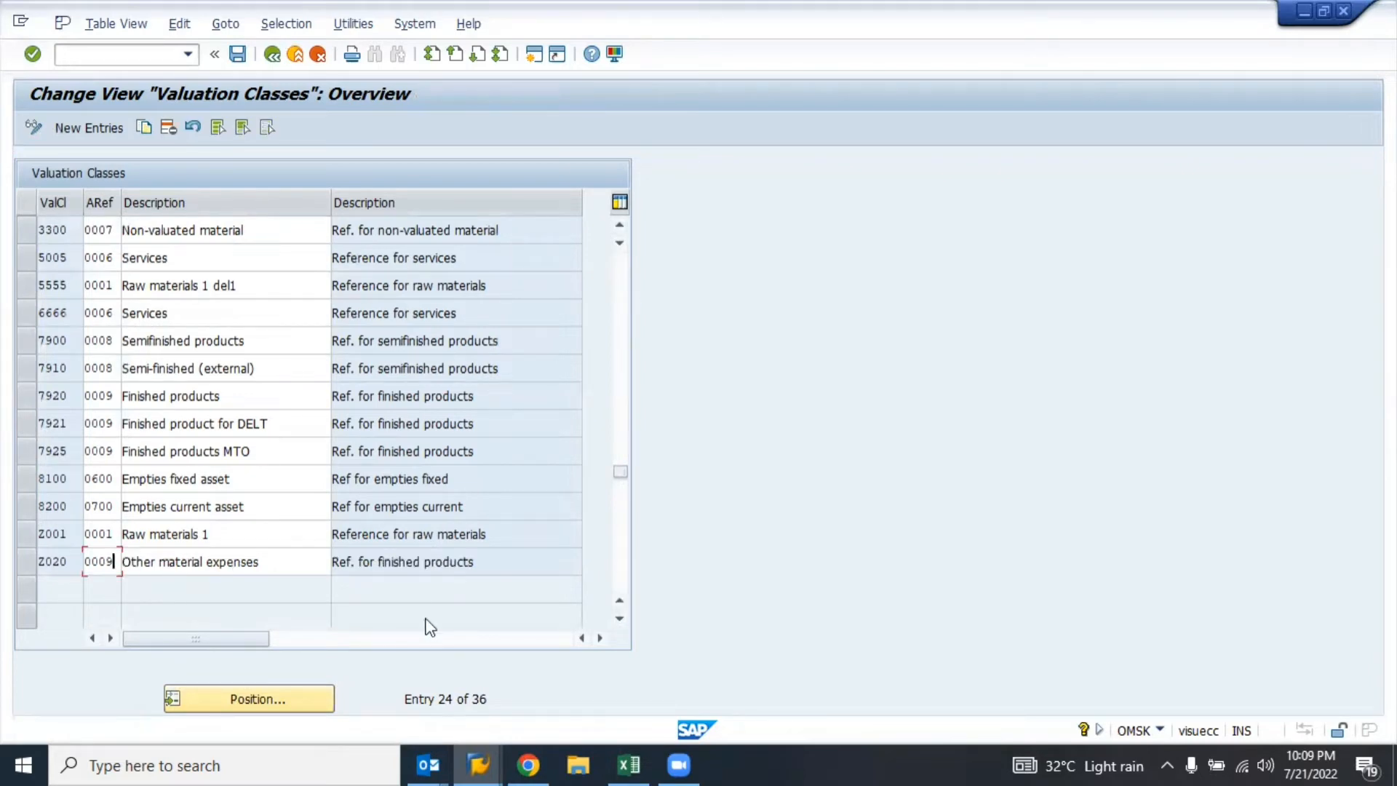
key(F3)
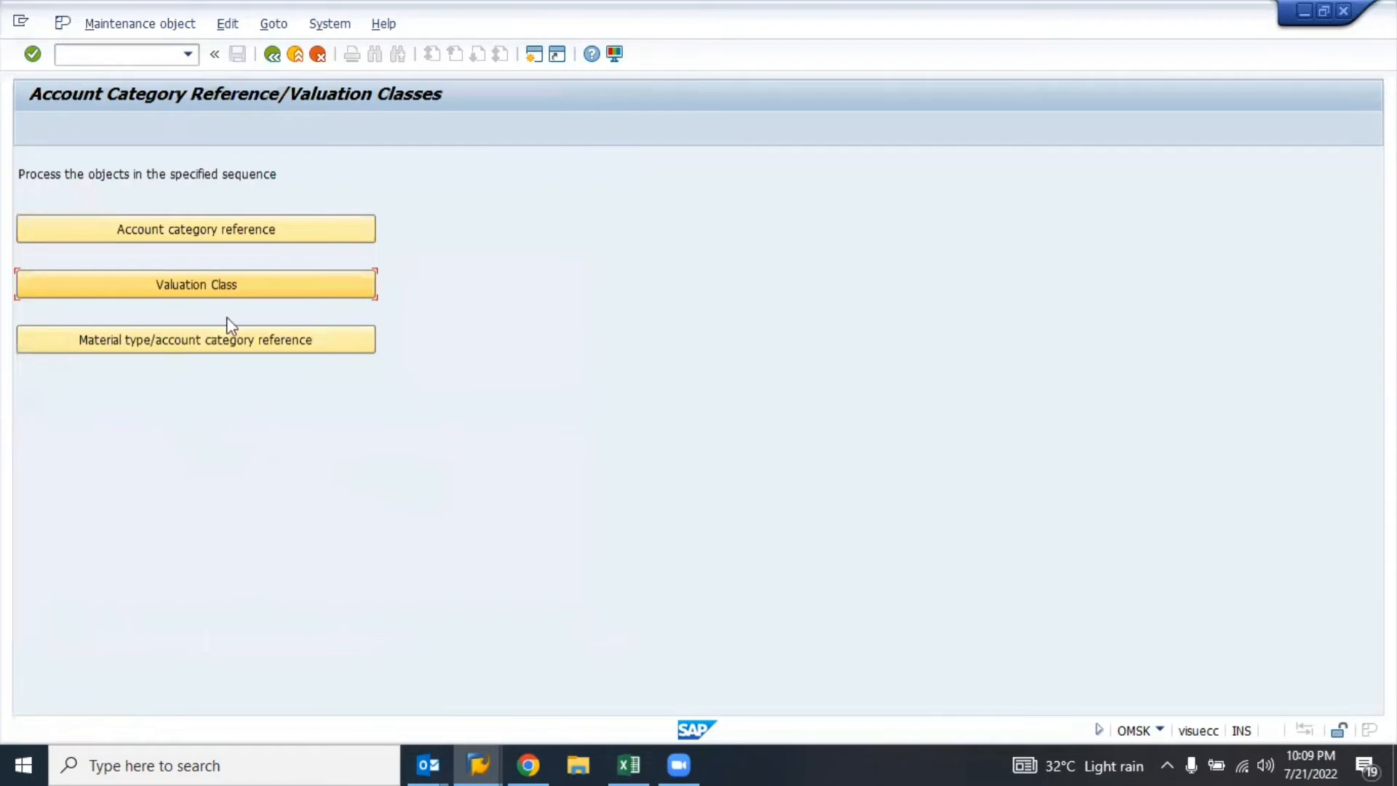
- View the account category references by material type and return to the IMG structure
click(102, 332)
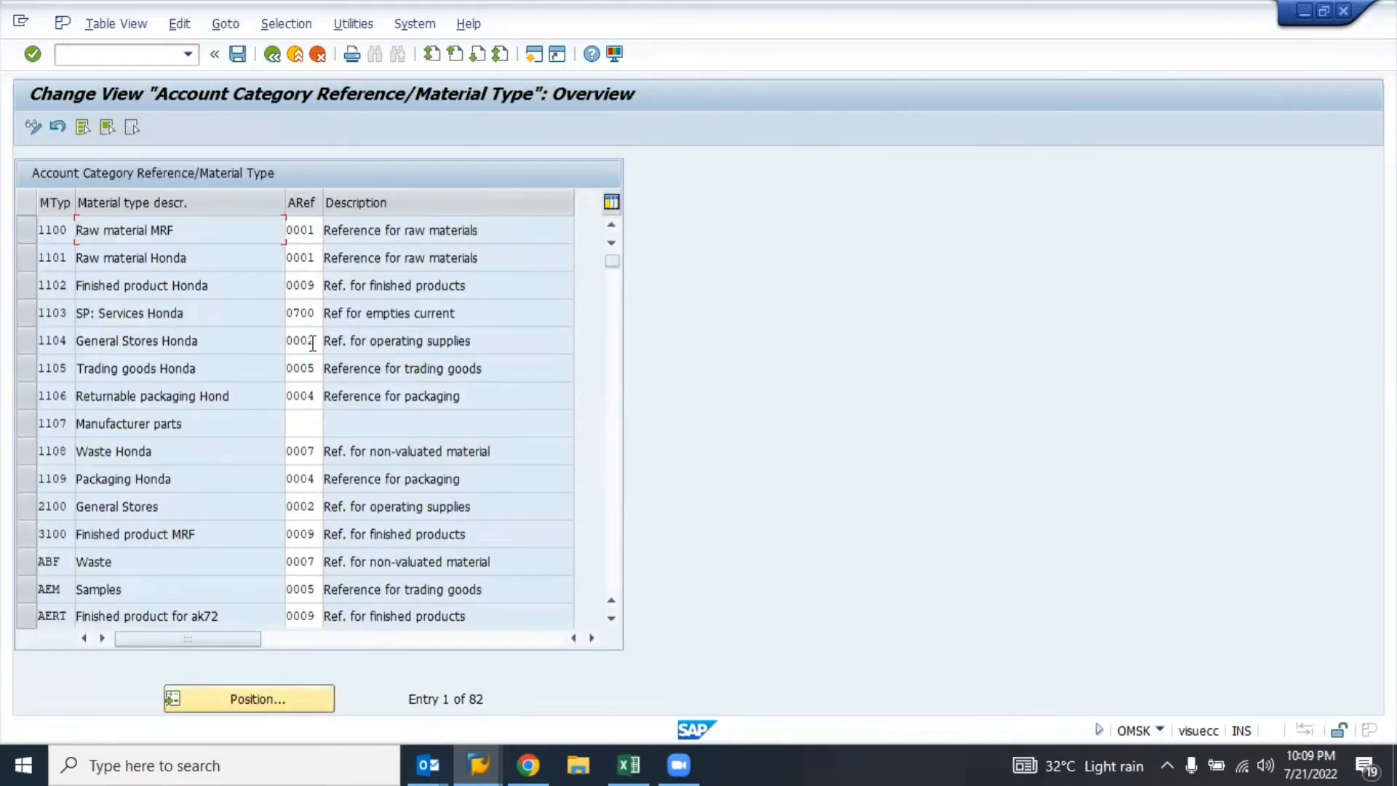
key(F3)
key(F3)
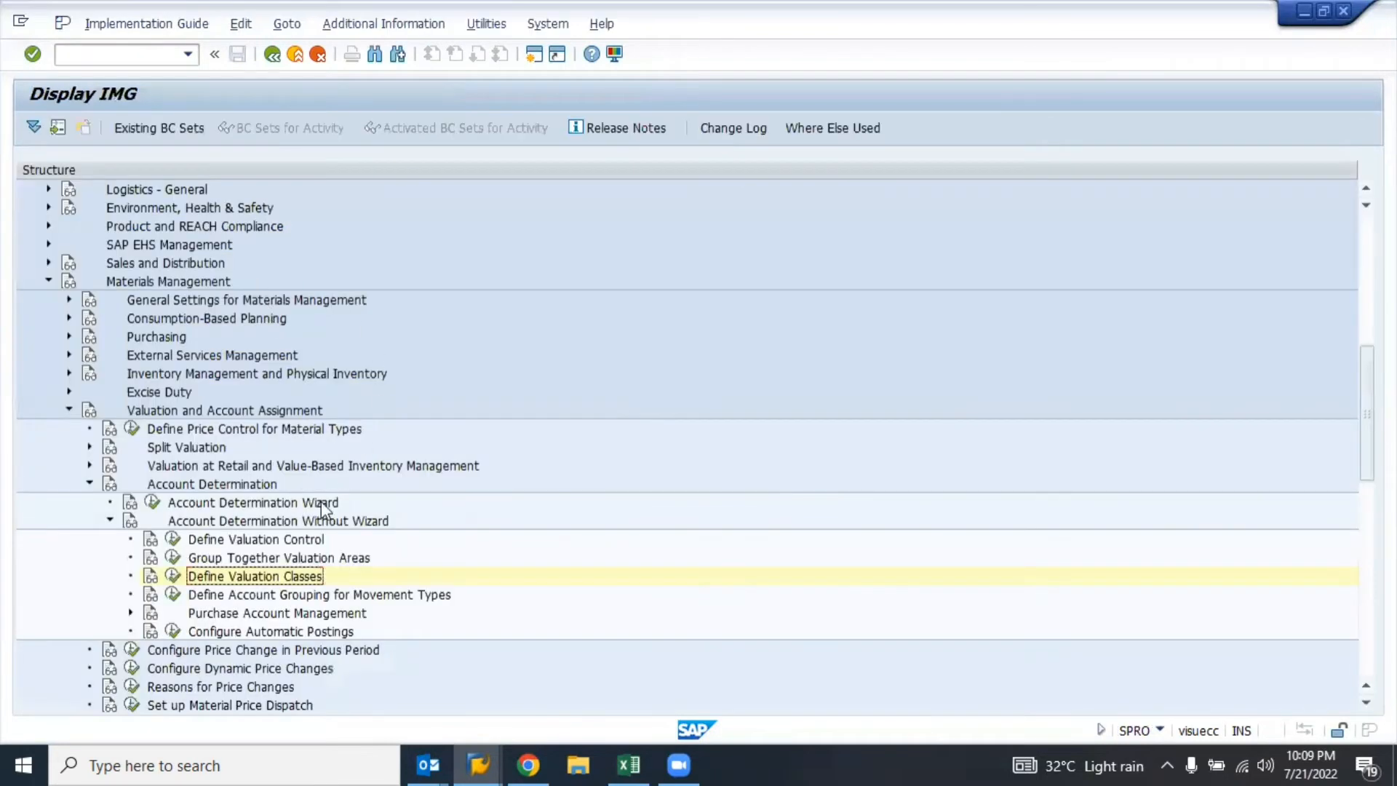
- Open Define Account Grouping for Movement Types and widen the movement type column
click(377, 598)
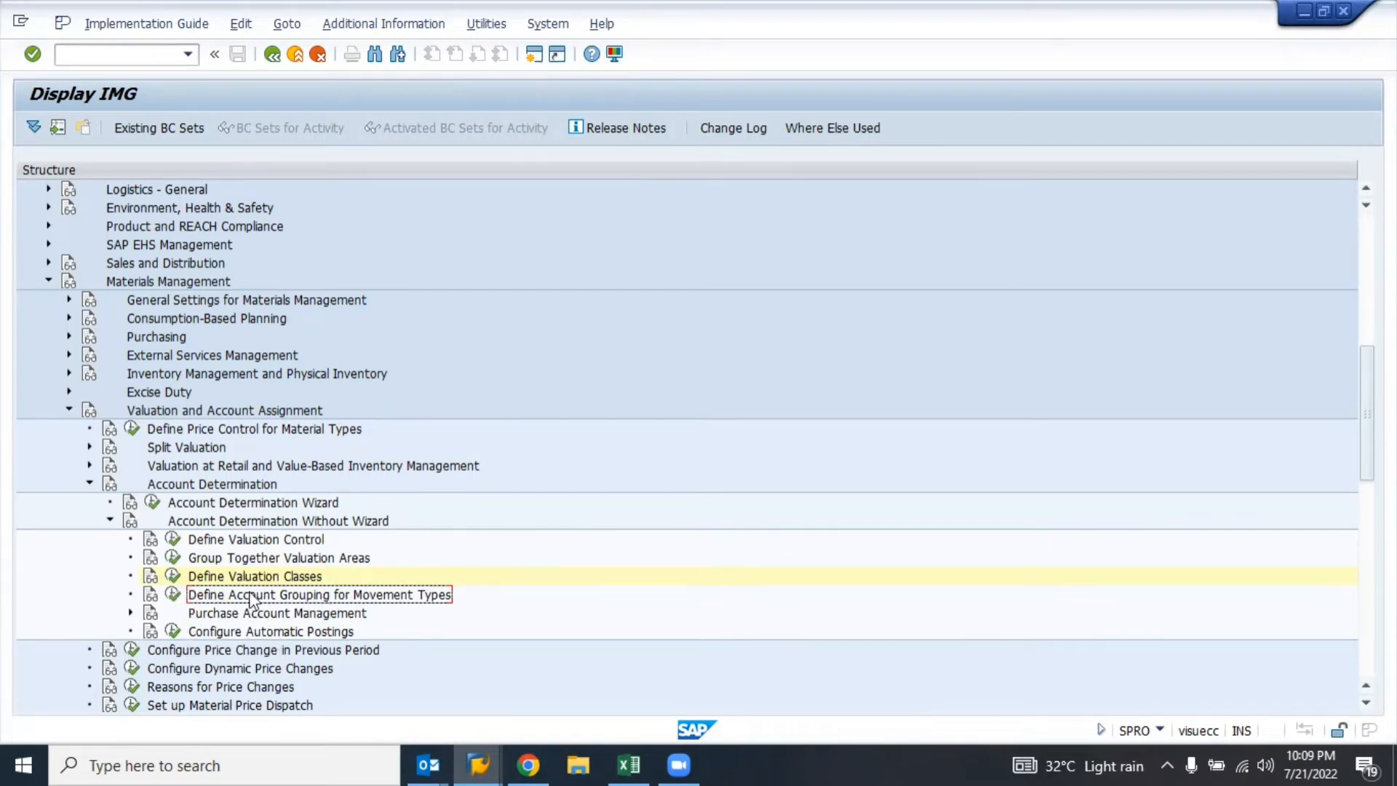
click(173, 596)
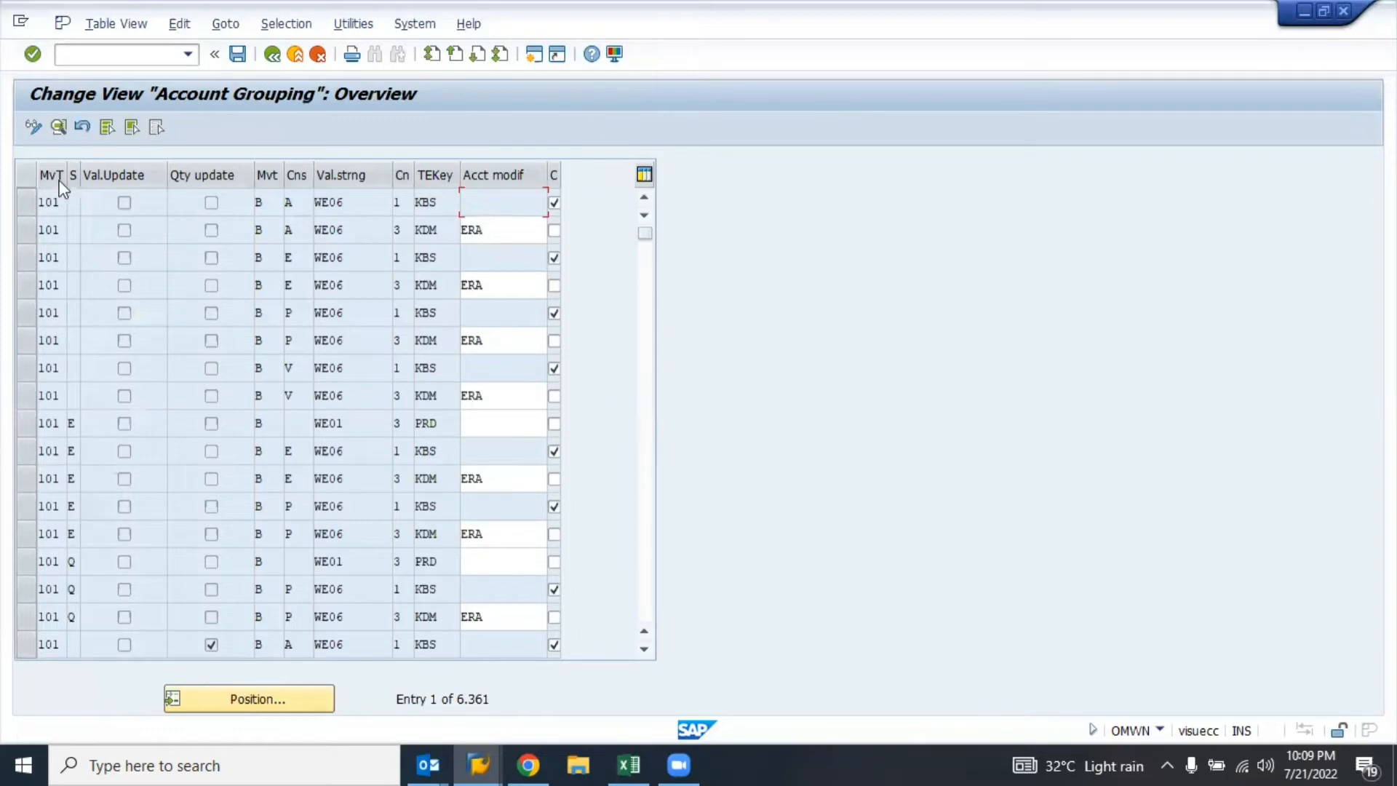
drag(65, 179, 108, 184)
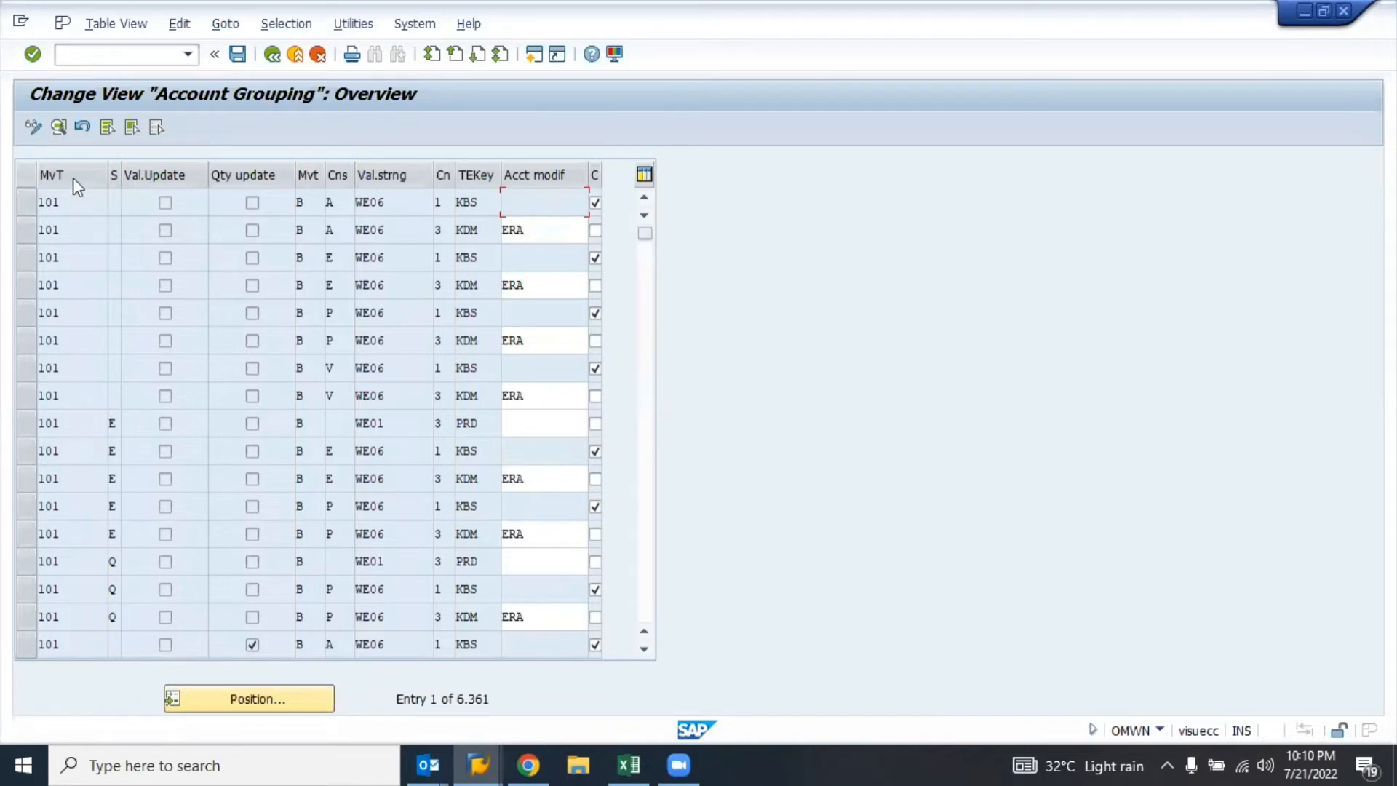
- Examine the account grouping details of the first movement type 101 entry and return to the overview
click(79, 202)
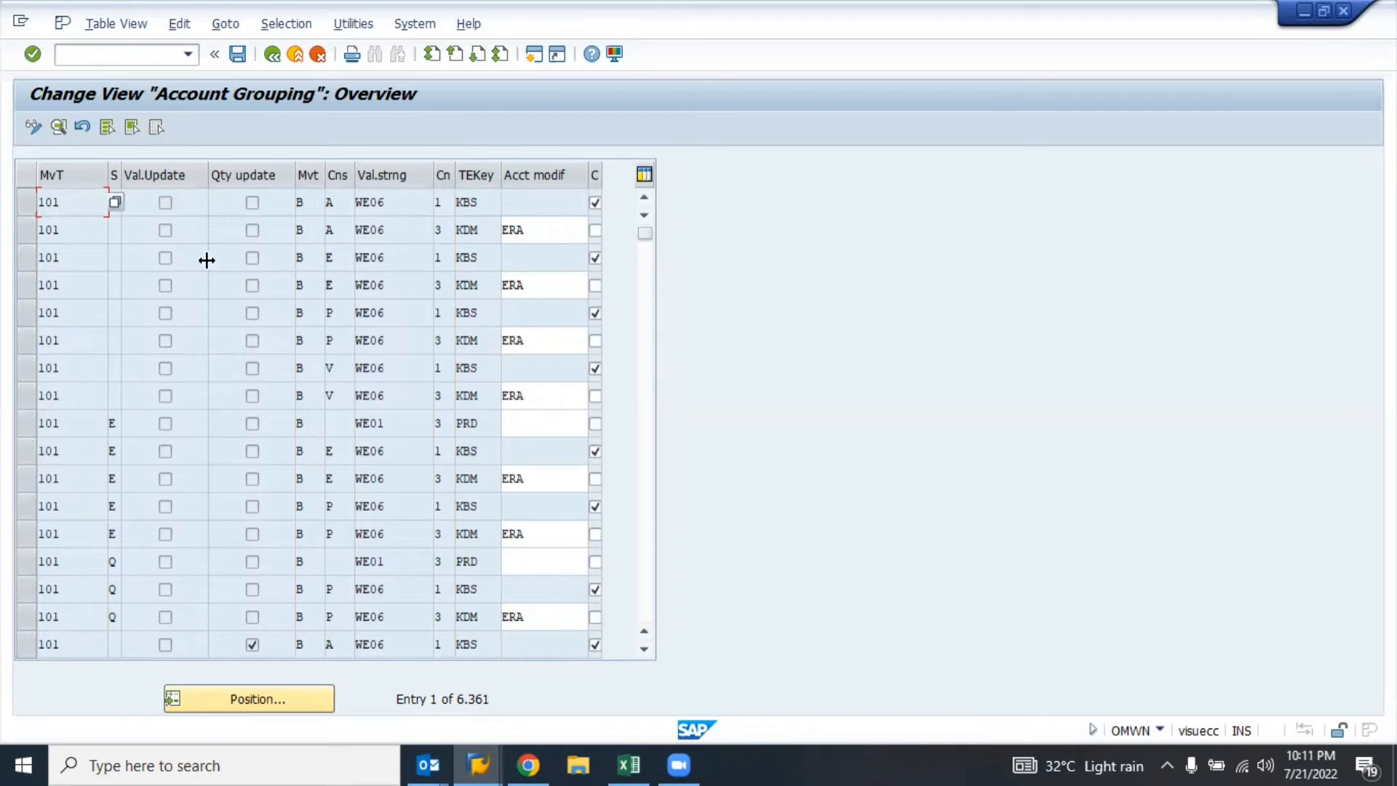
double_click(80, 202)
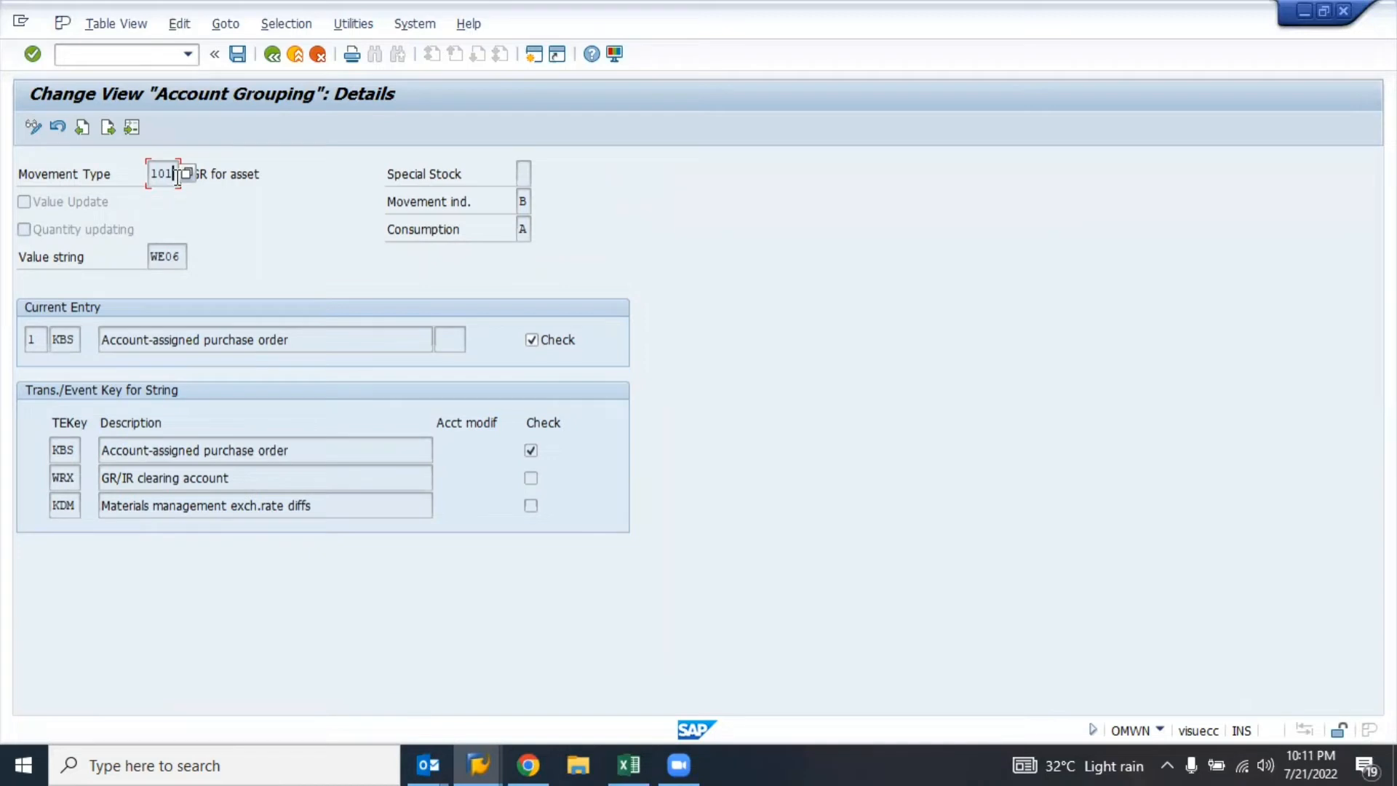
click(292, 168)
click(272, 55)
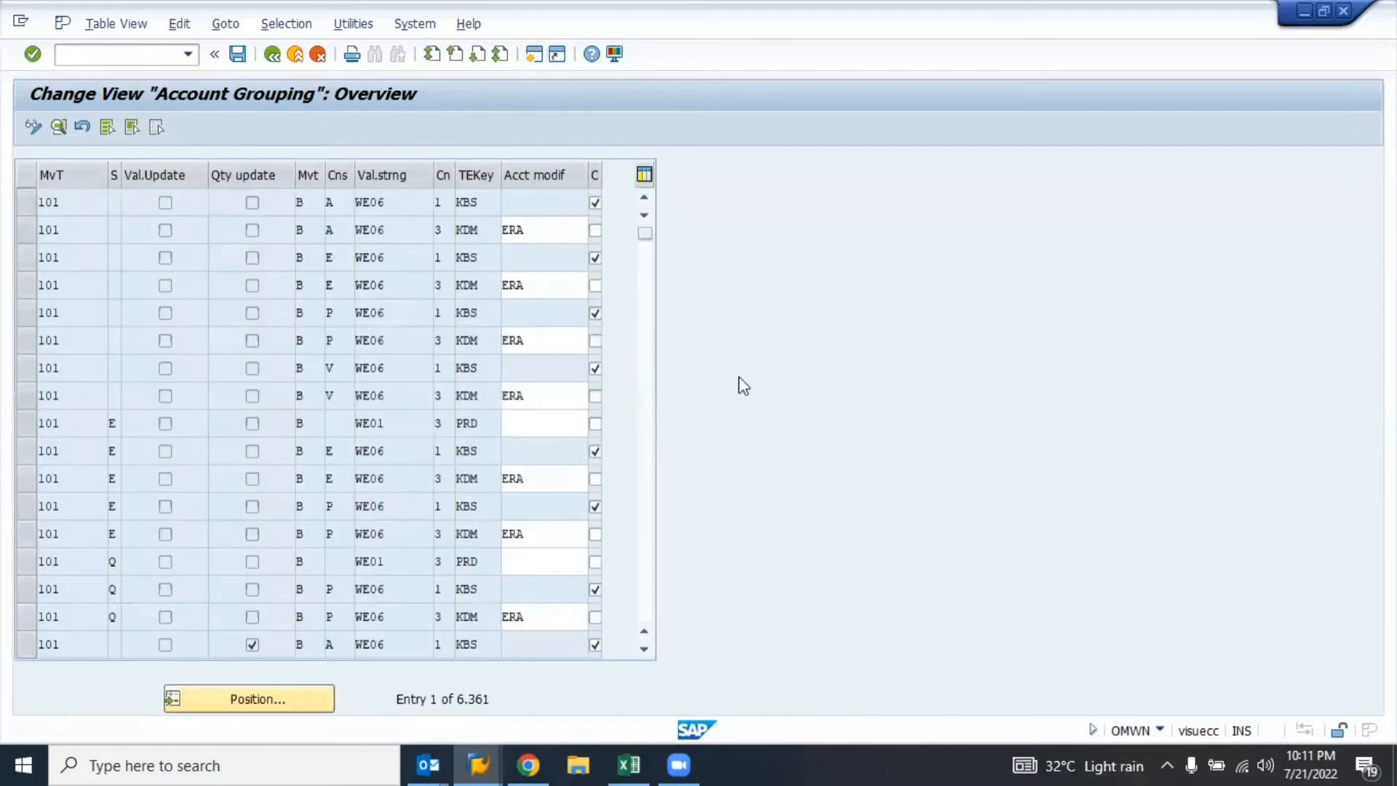
- Open transaction OMJJ and choose Movement Type as the field for determining the work area
key(F3)
text(omj)
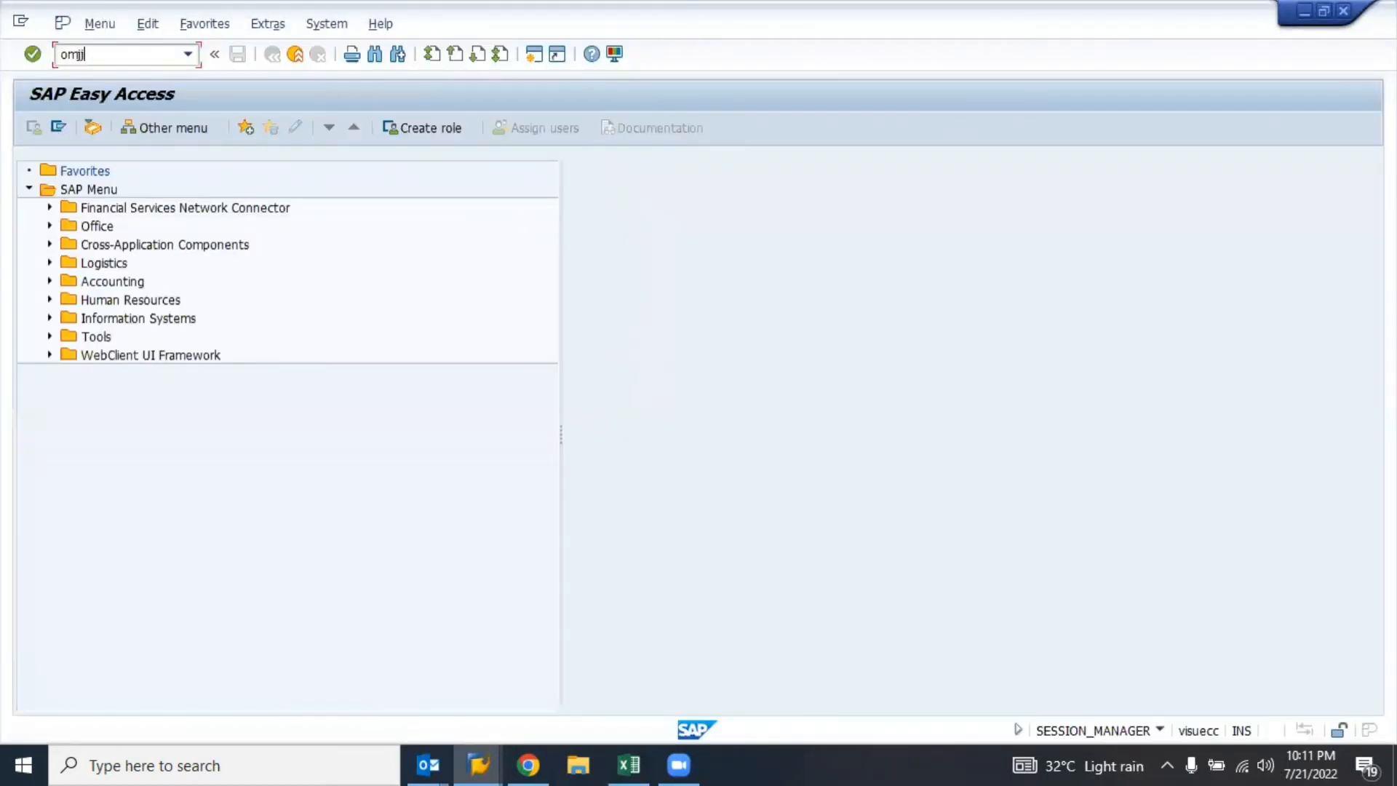
text(j)
key(Return)
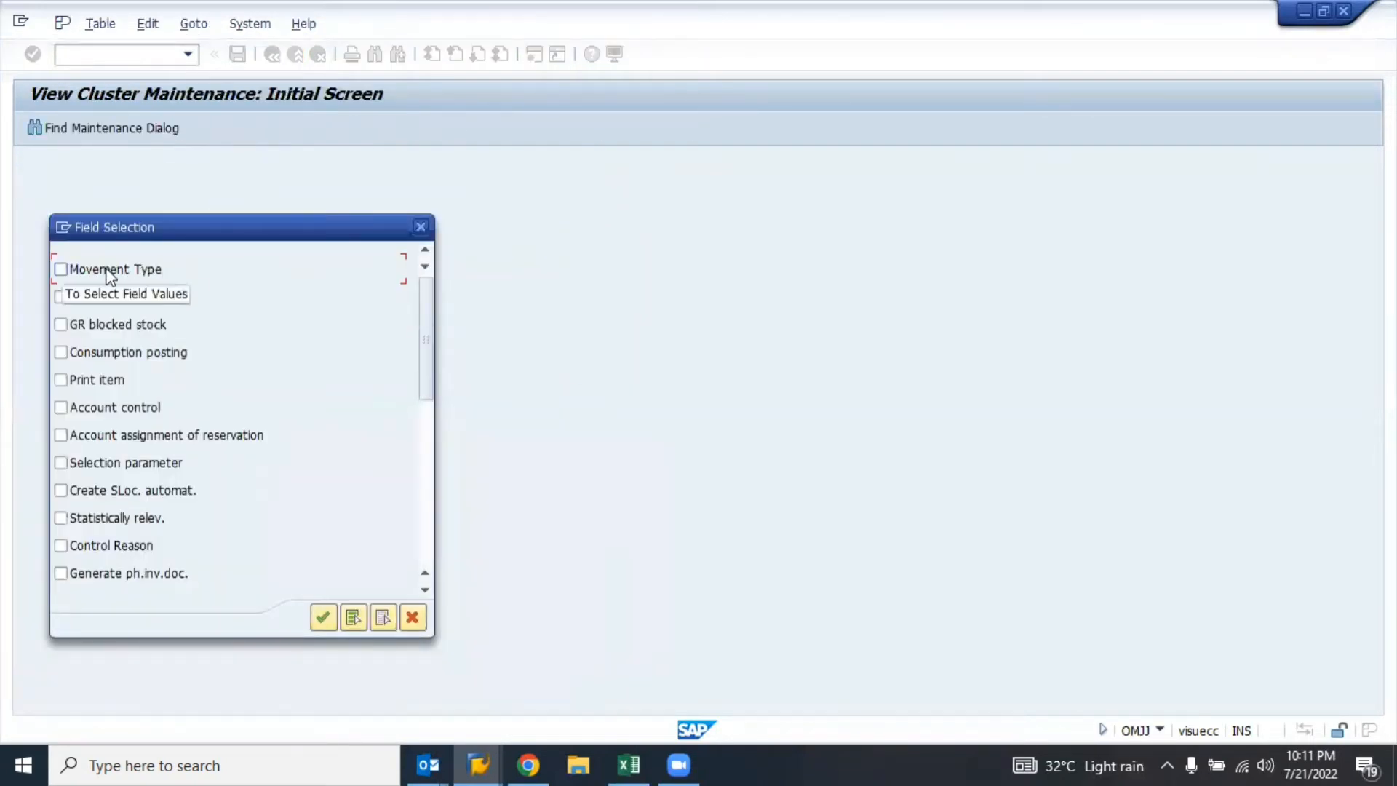
key(Return)
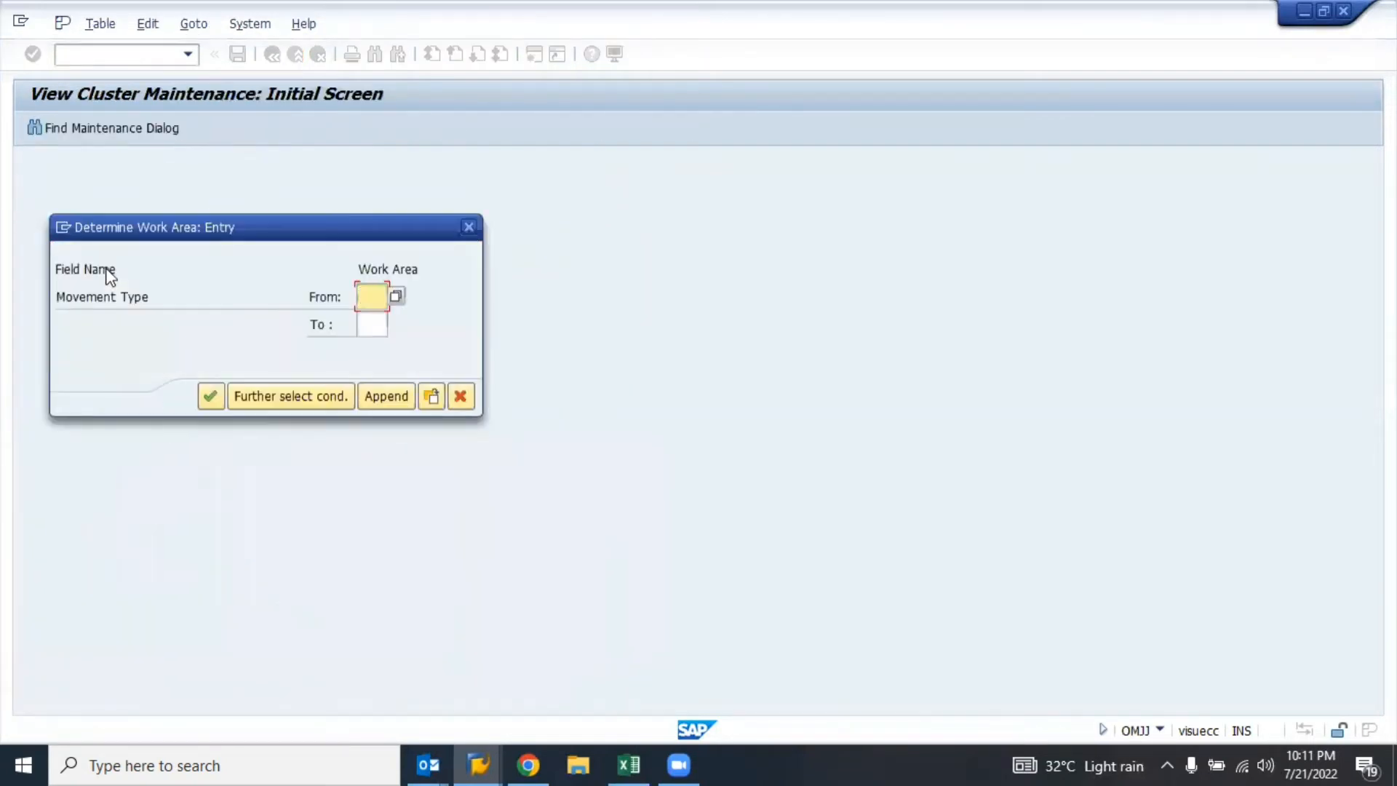
- Display the locked data for movement type 101, examine its details and leave the movement type view
text(100)
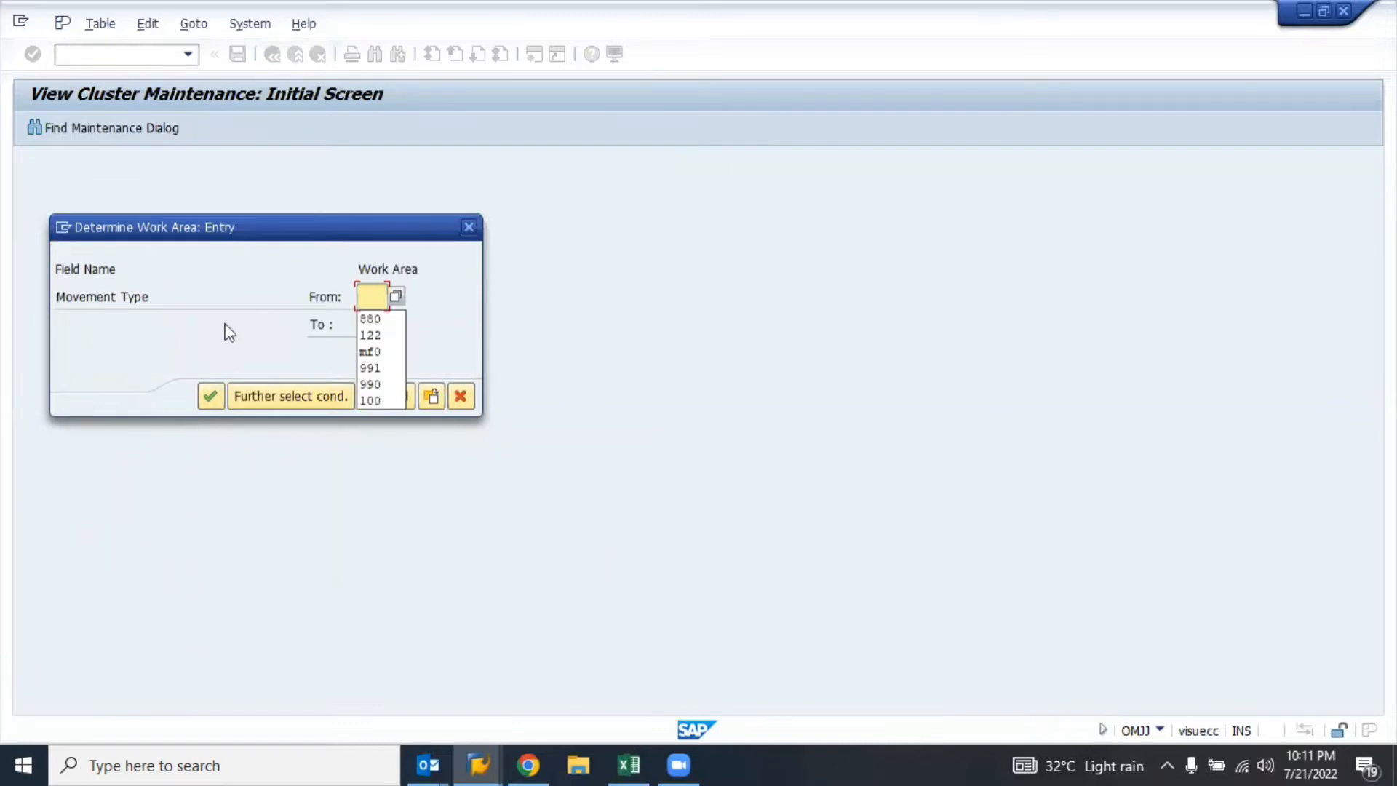
key(Return)
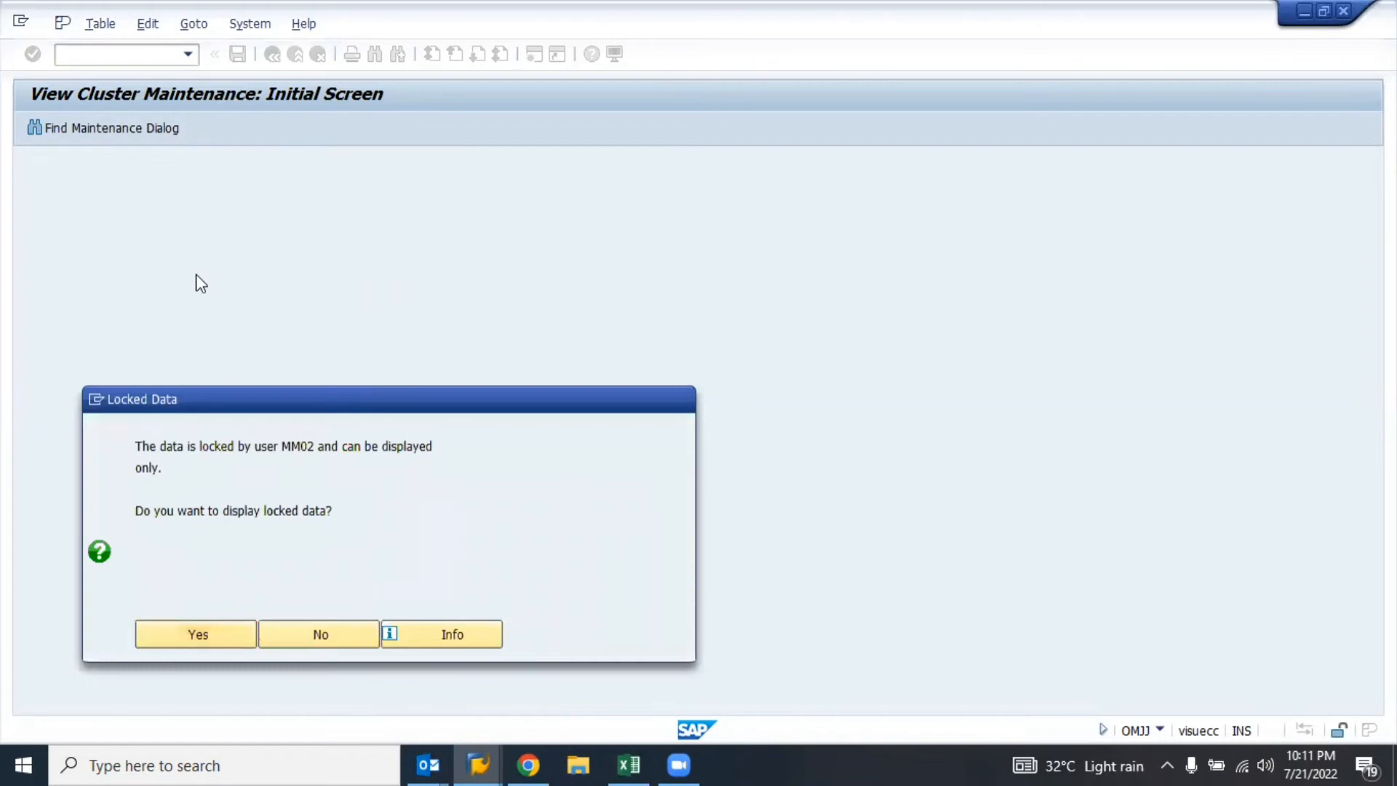
key(Return)
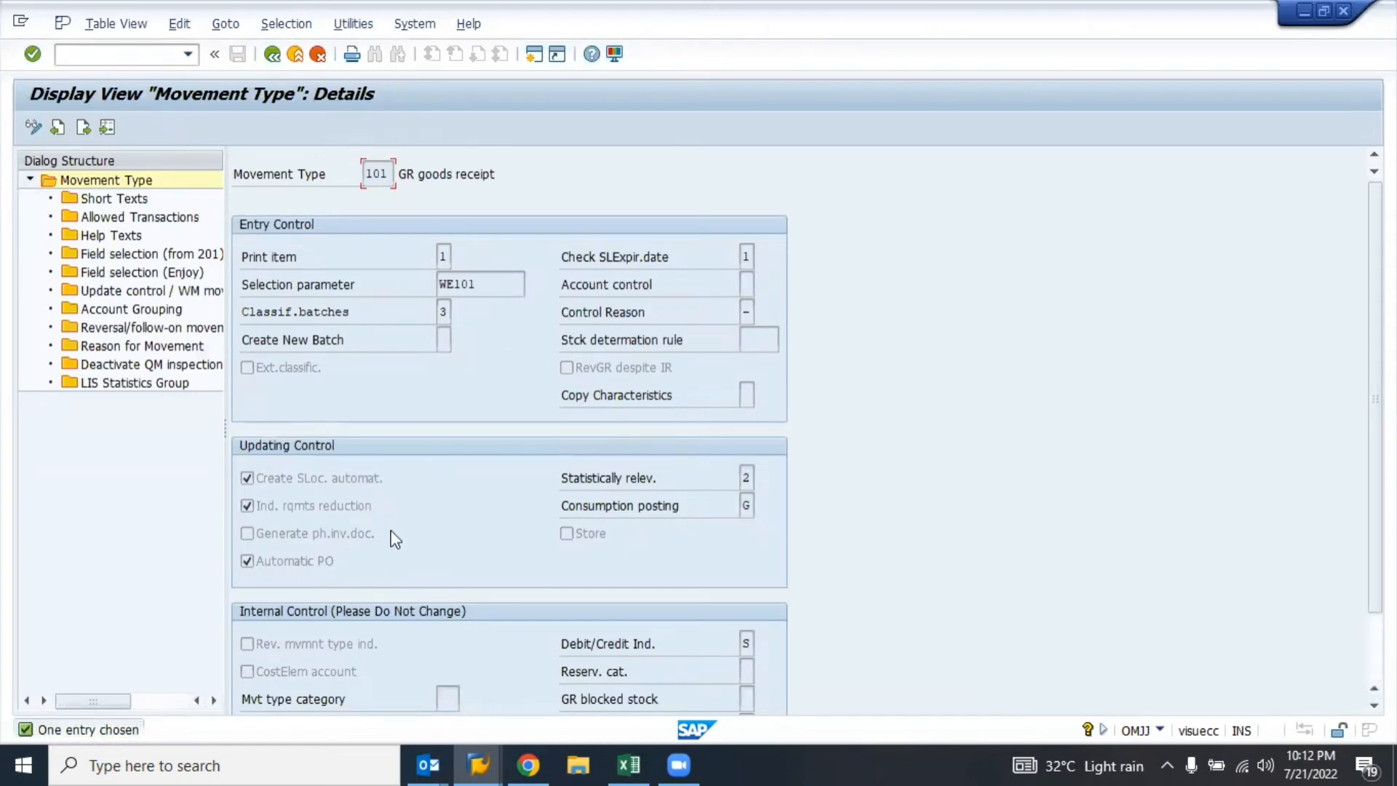
scroll(395, 539, down, 3)
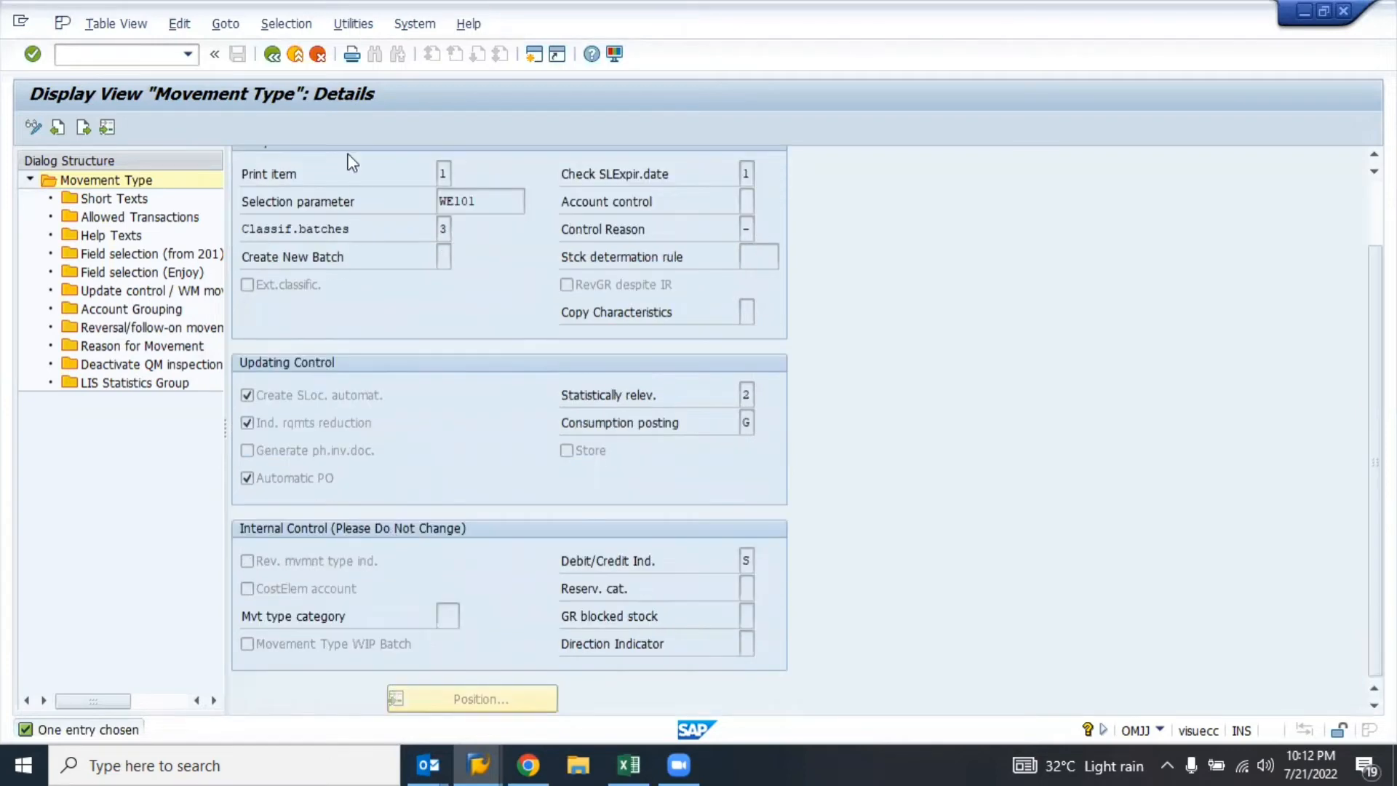
click(272, 57)
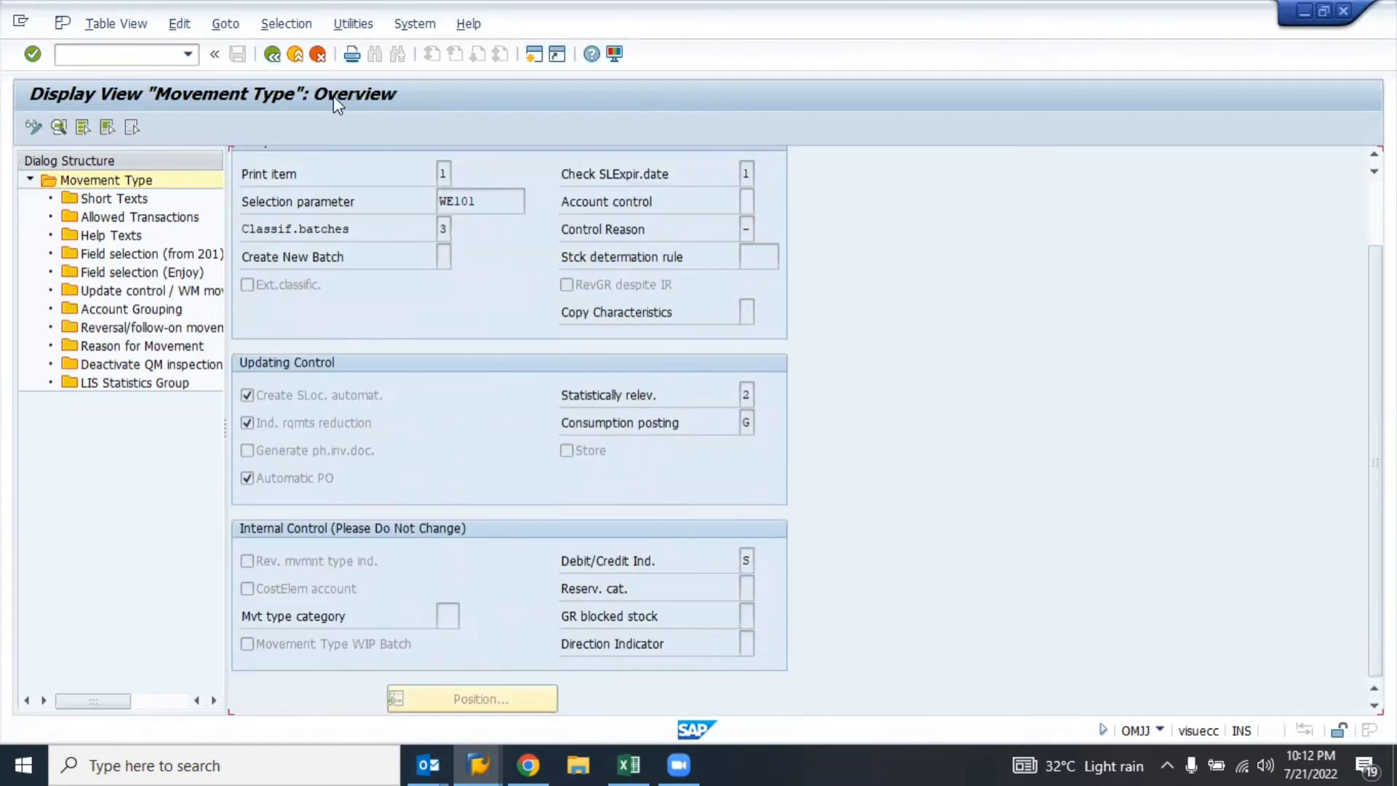
click(272, 58)
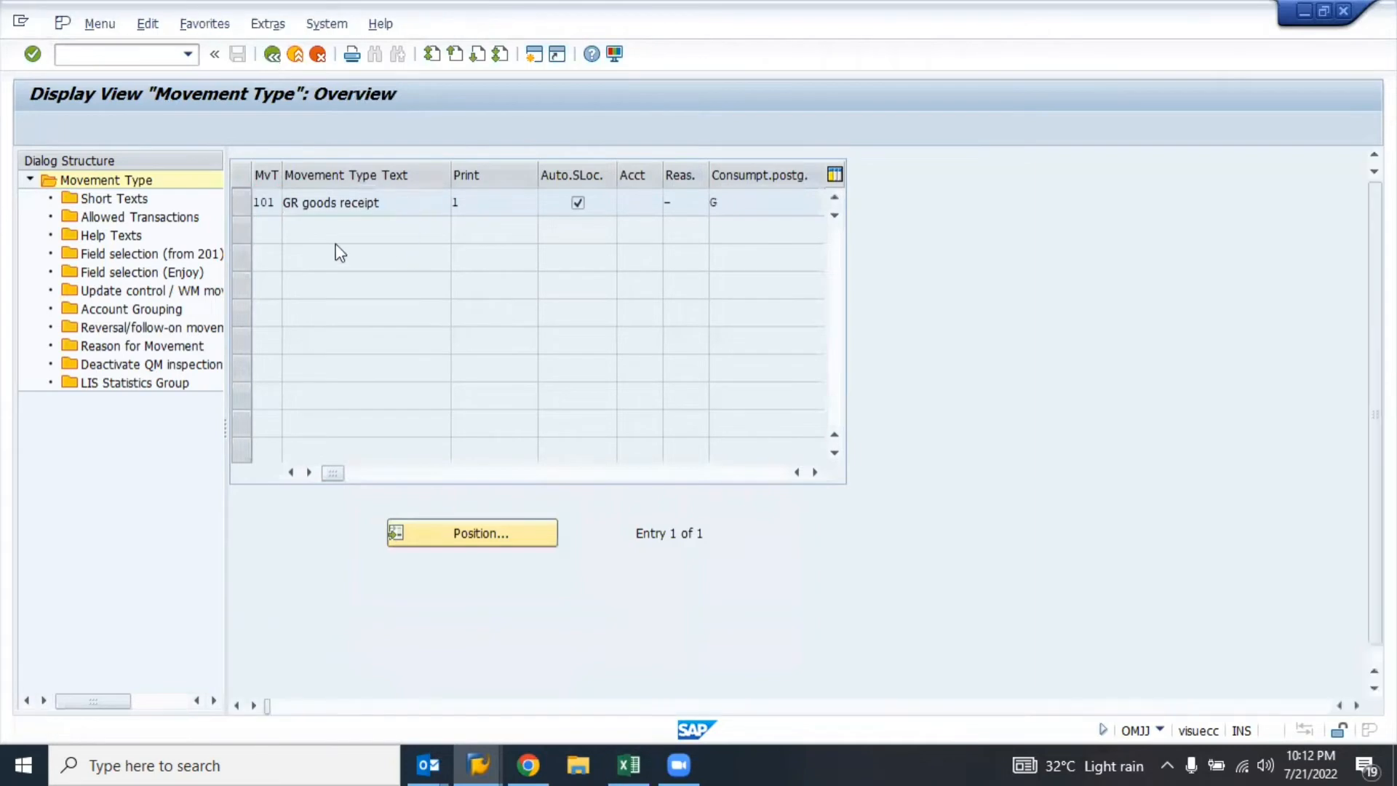
- Open transaction OMWN and examine the transaction keys and account modifiers of the movement type 101 entries
text(omwn)
key(Return)
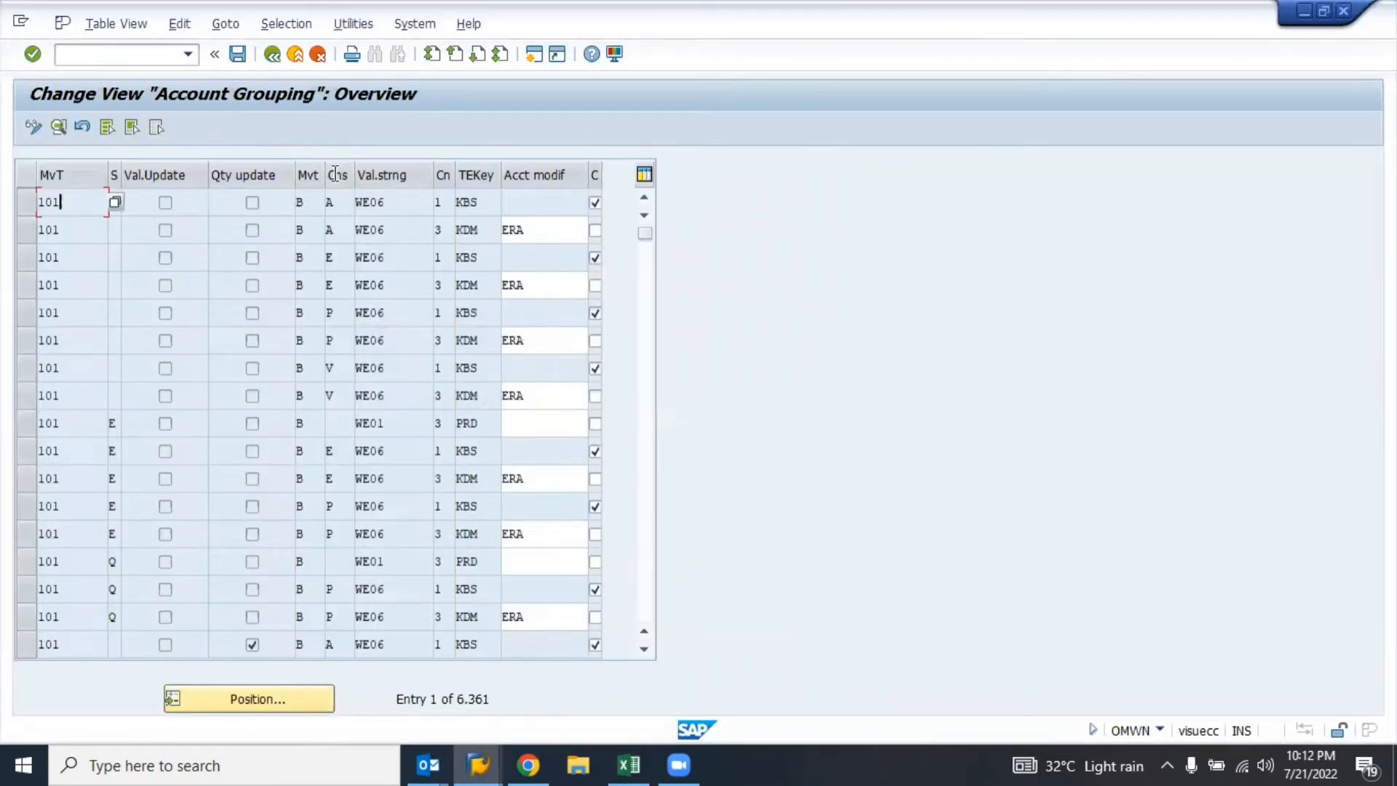
click(546, 497)
scroll(405, 351, down, 3)
scroll(406, 351, down, 3)
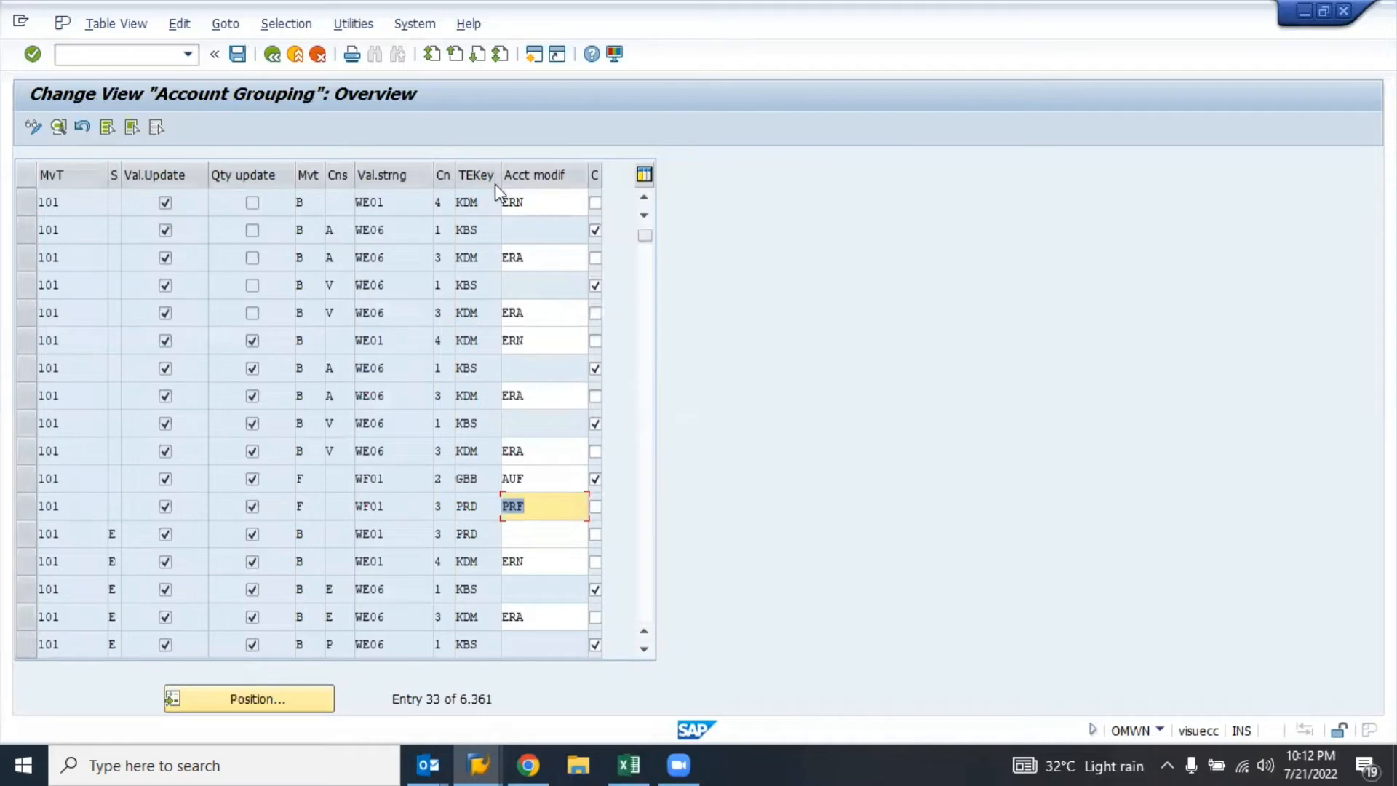
click(475, 422)
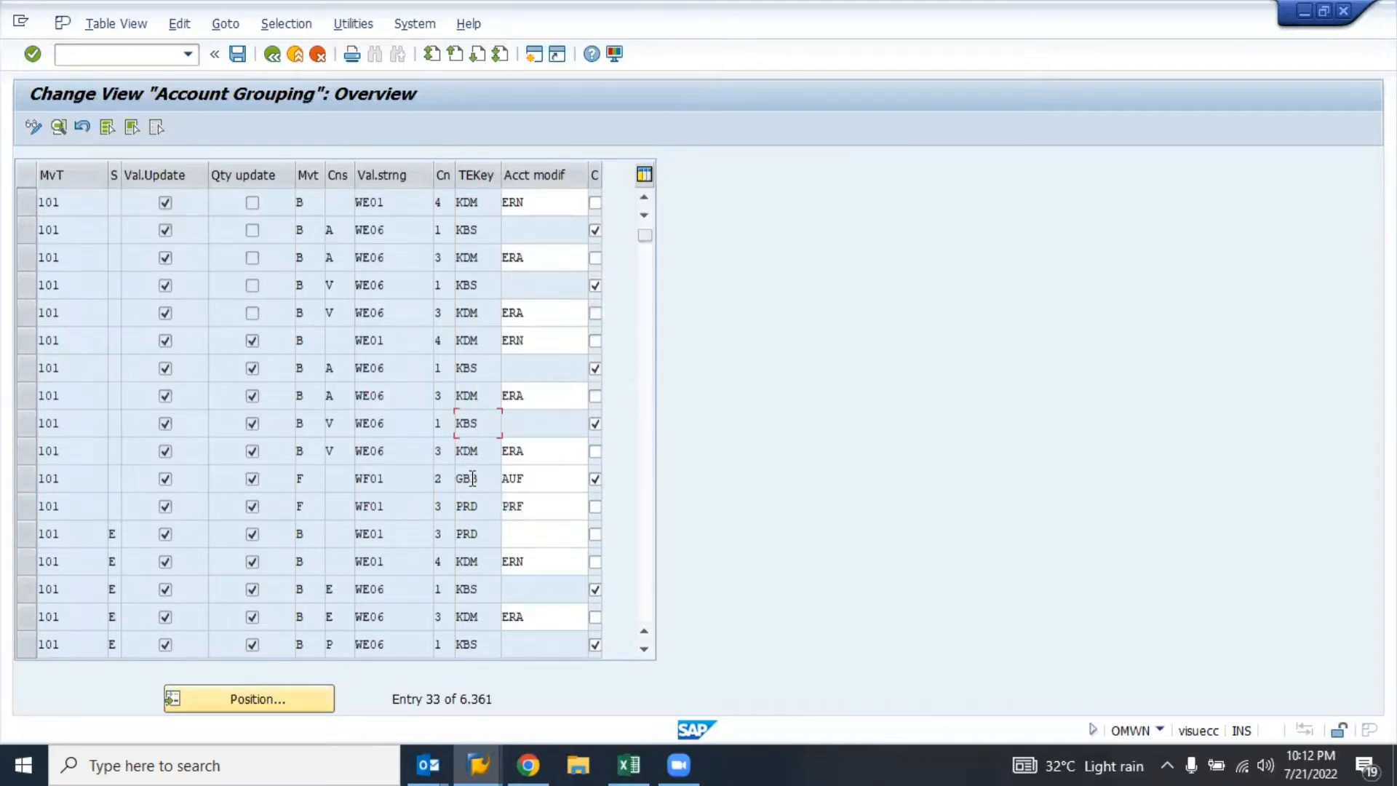
- Compare the account grouping entries of movement types 101 and 102, and return to the IMG structure
scroll(470, 338, up, 10)
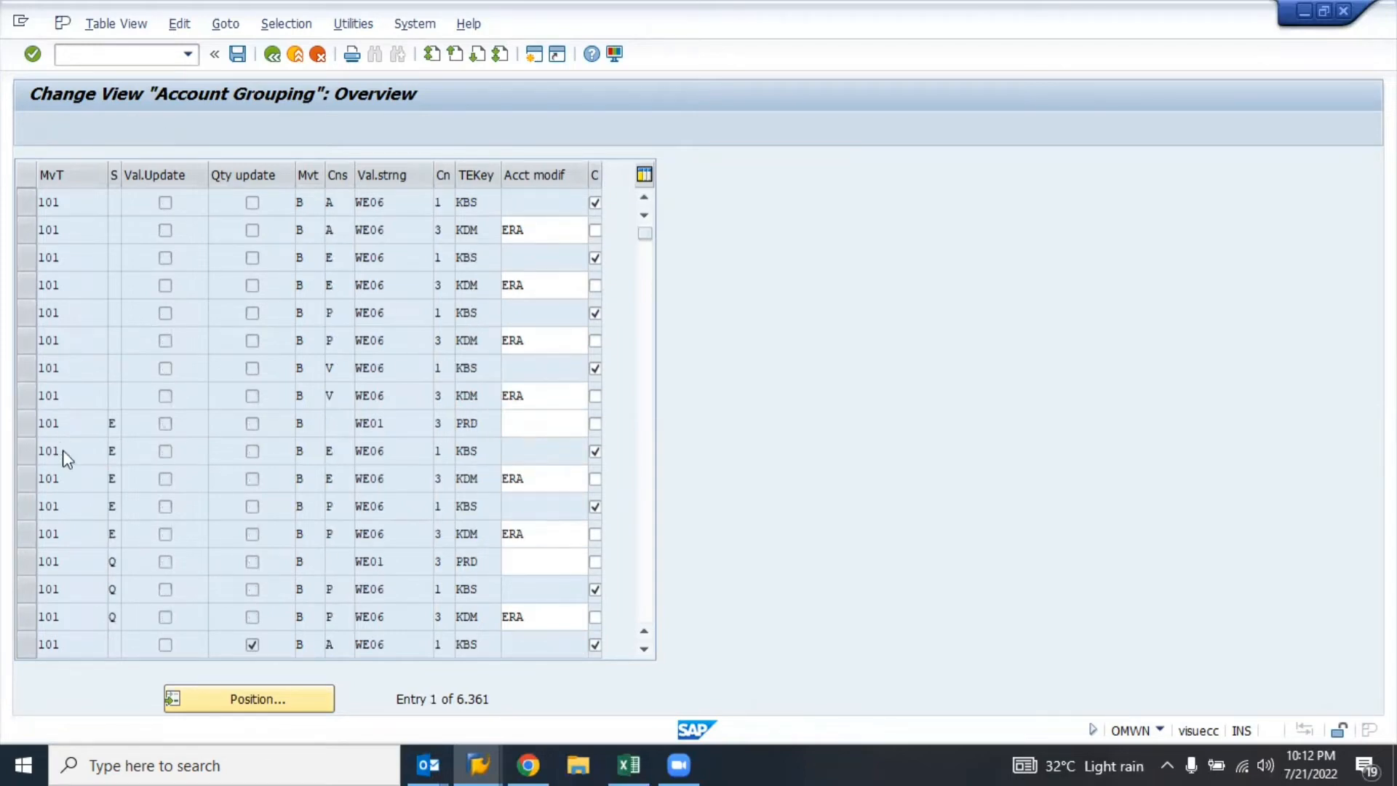
scroll(62, 449, down, 15)
scroll(63, 450, down, 10)
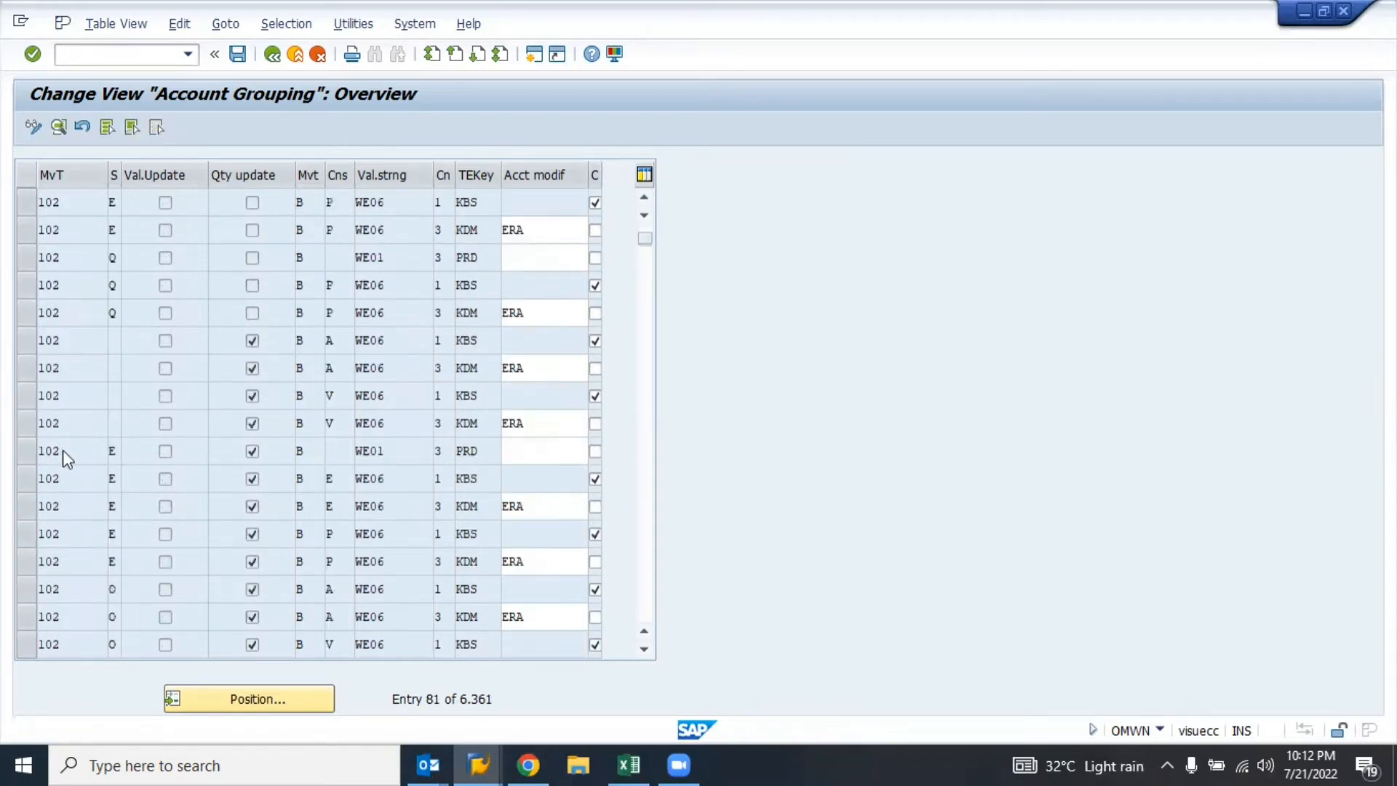
scroll(62, 449, up, 20)
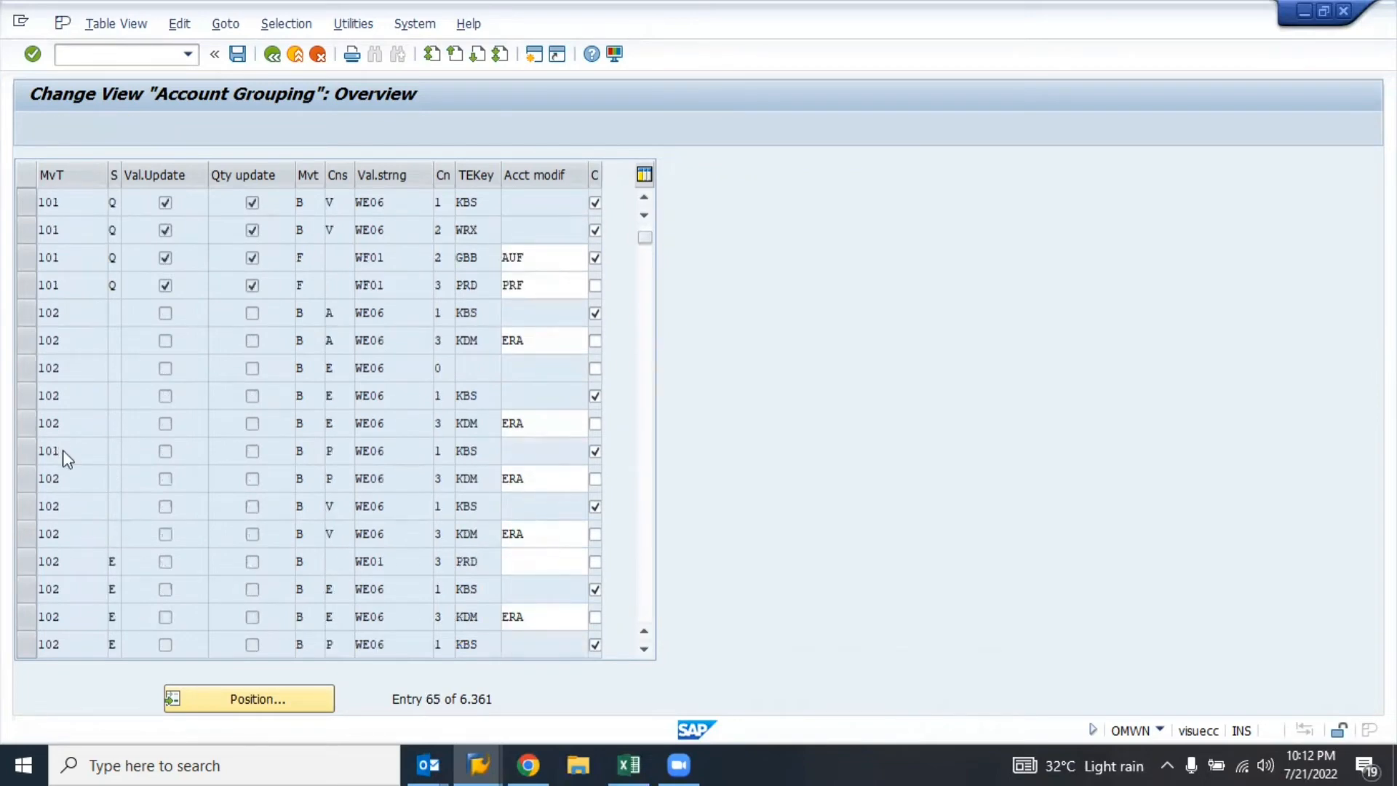
click(65, 452)
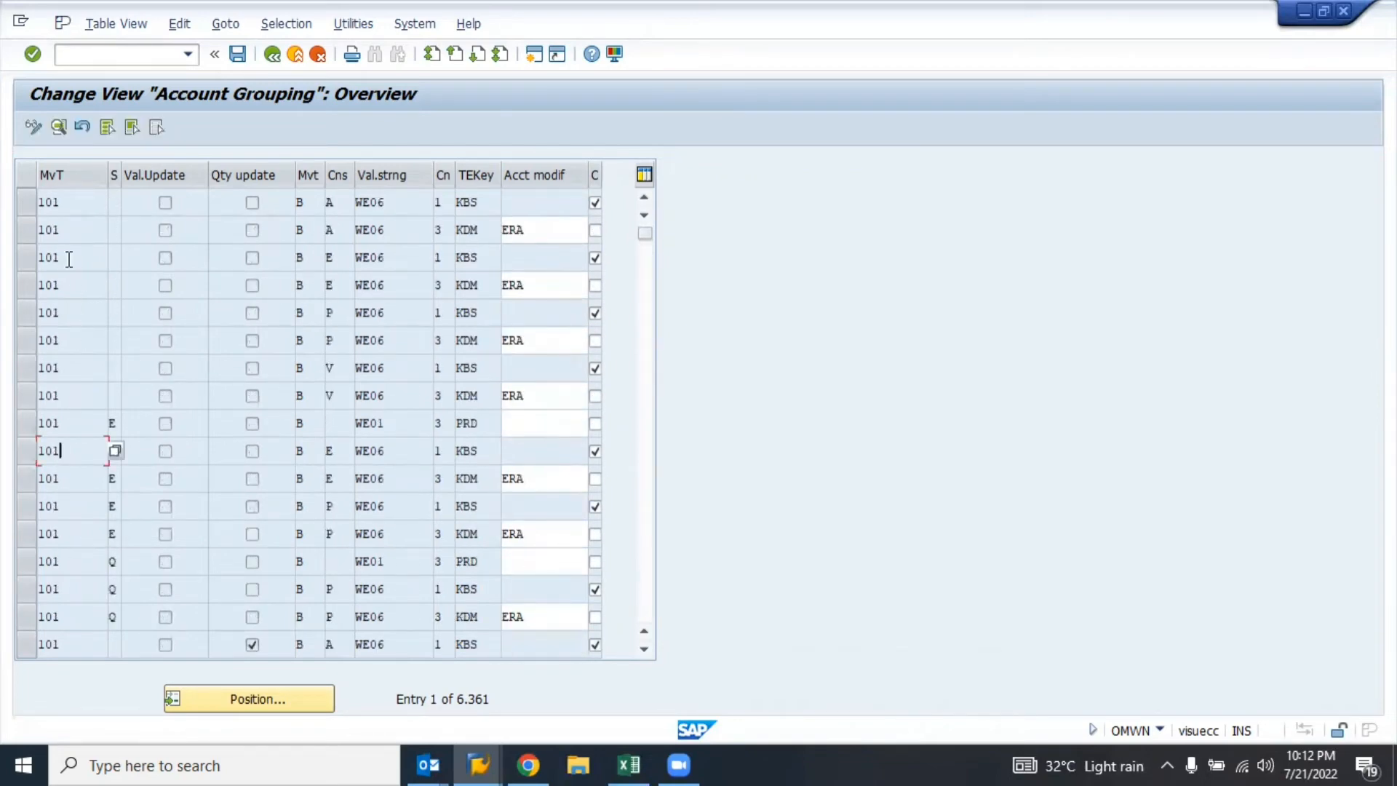
scroll(70, 260, down, 10)
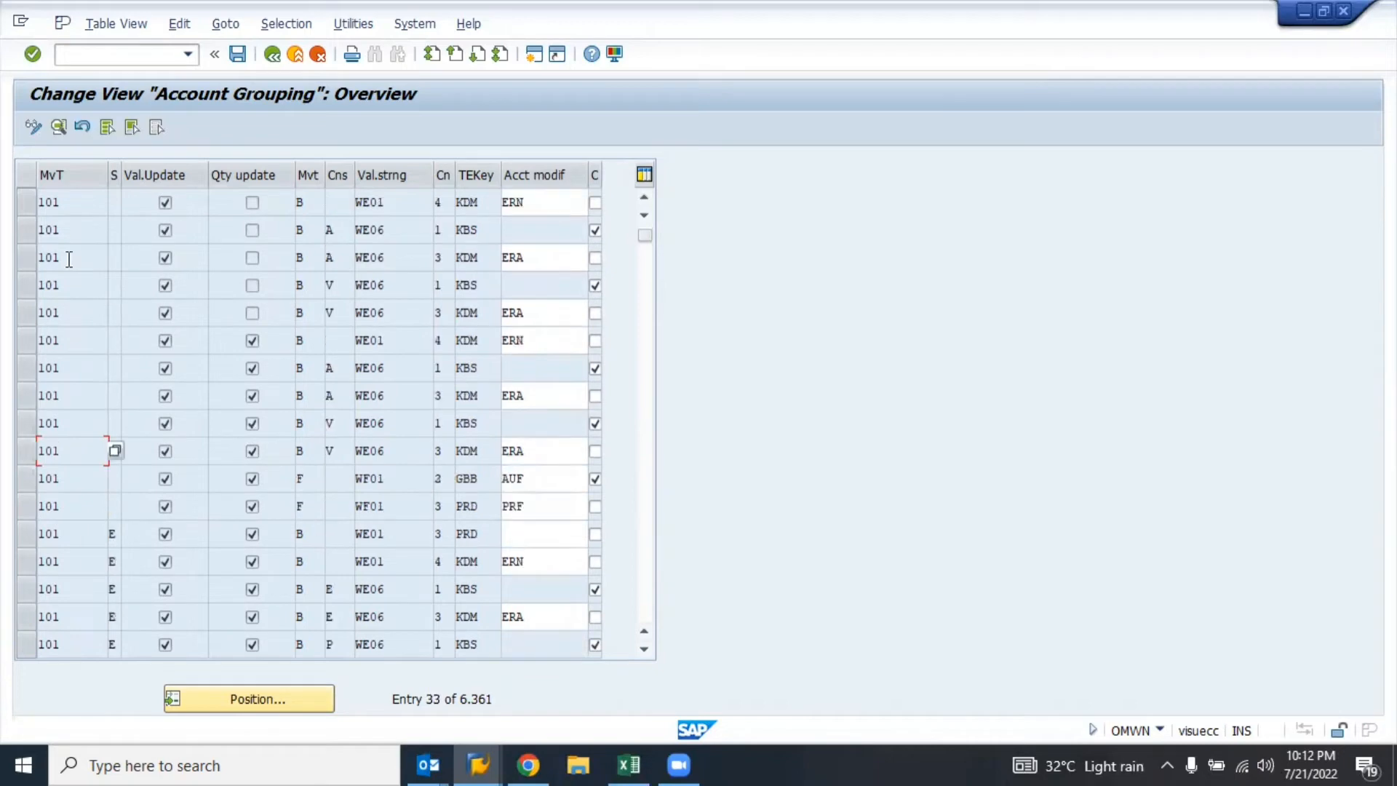
scroll(69, 475, down, 10)
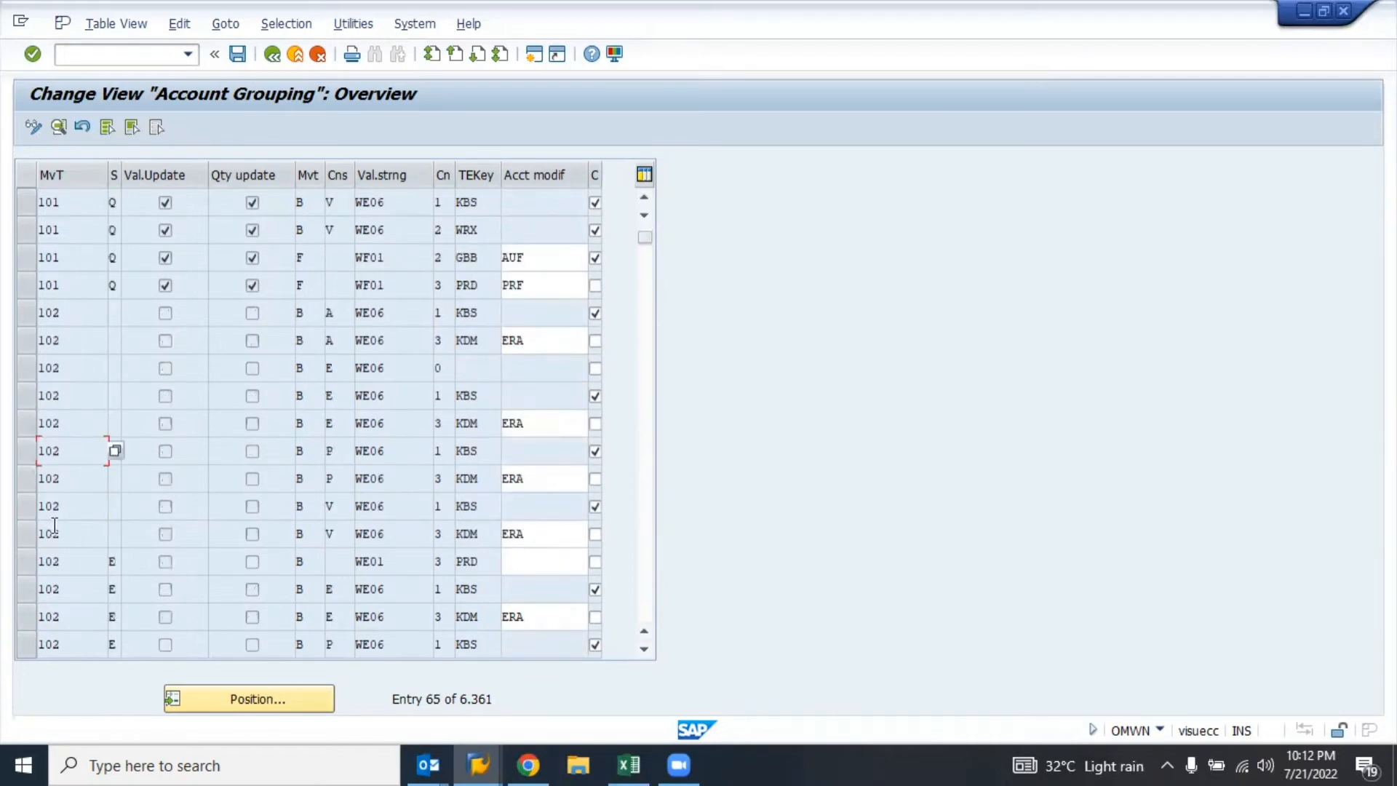
scroll(47, 458, down, 10)
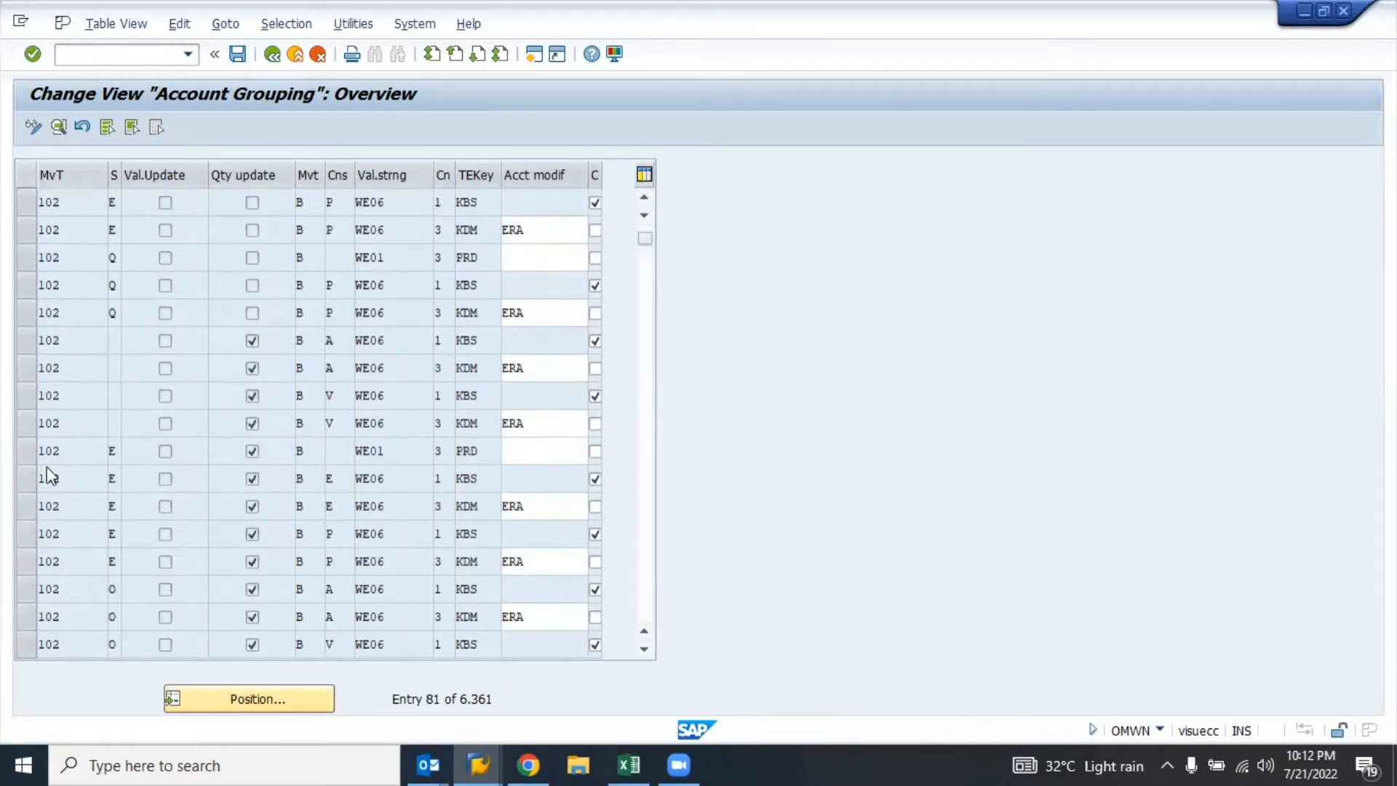
scroll(48, 476, down, 10)
key(F3)
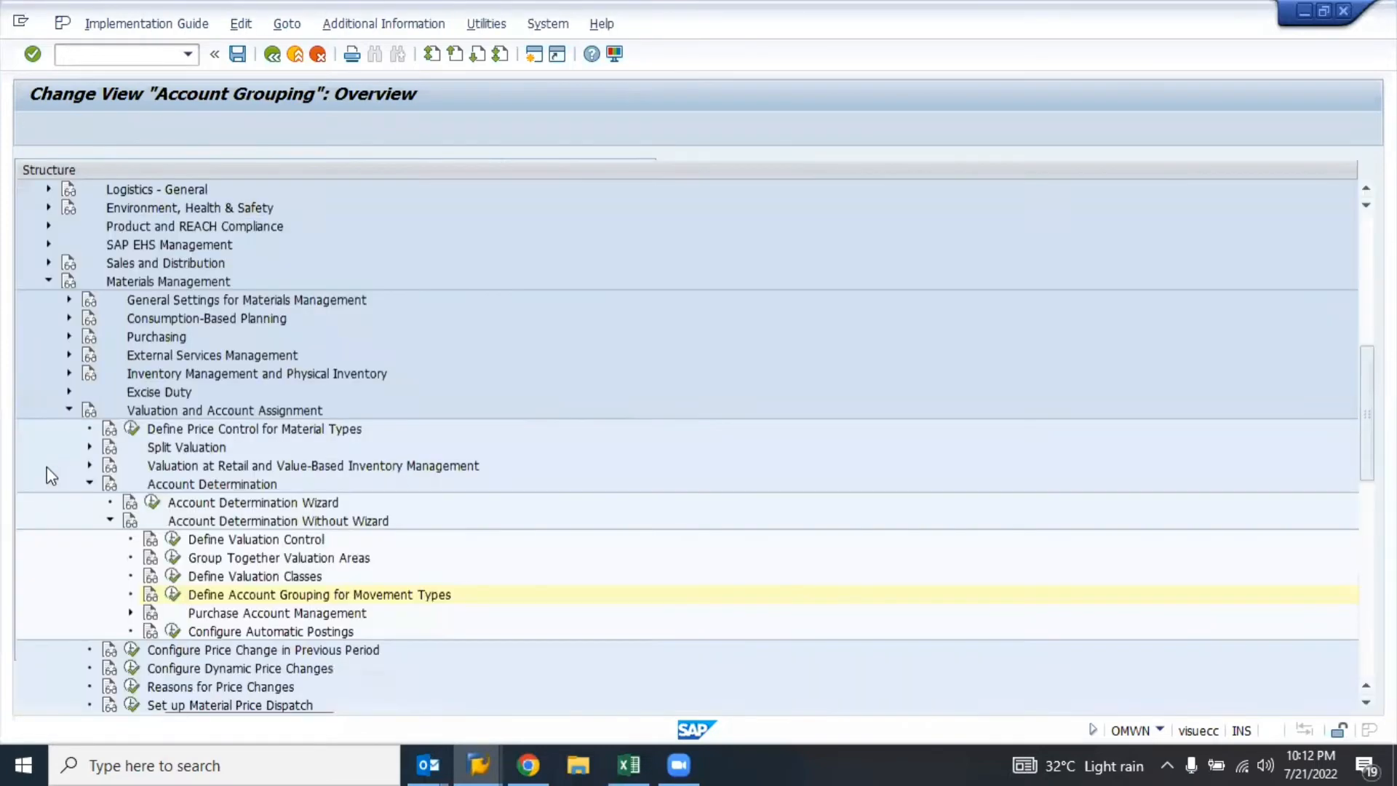
- Switch to the SAP MM Training Google Sheet and select the OBYC Setting entry
key(Left)
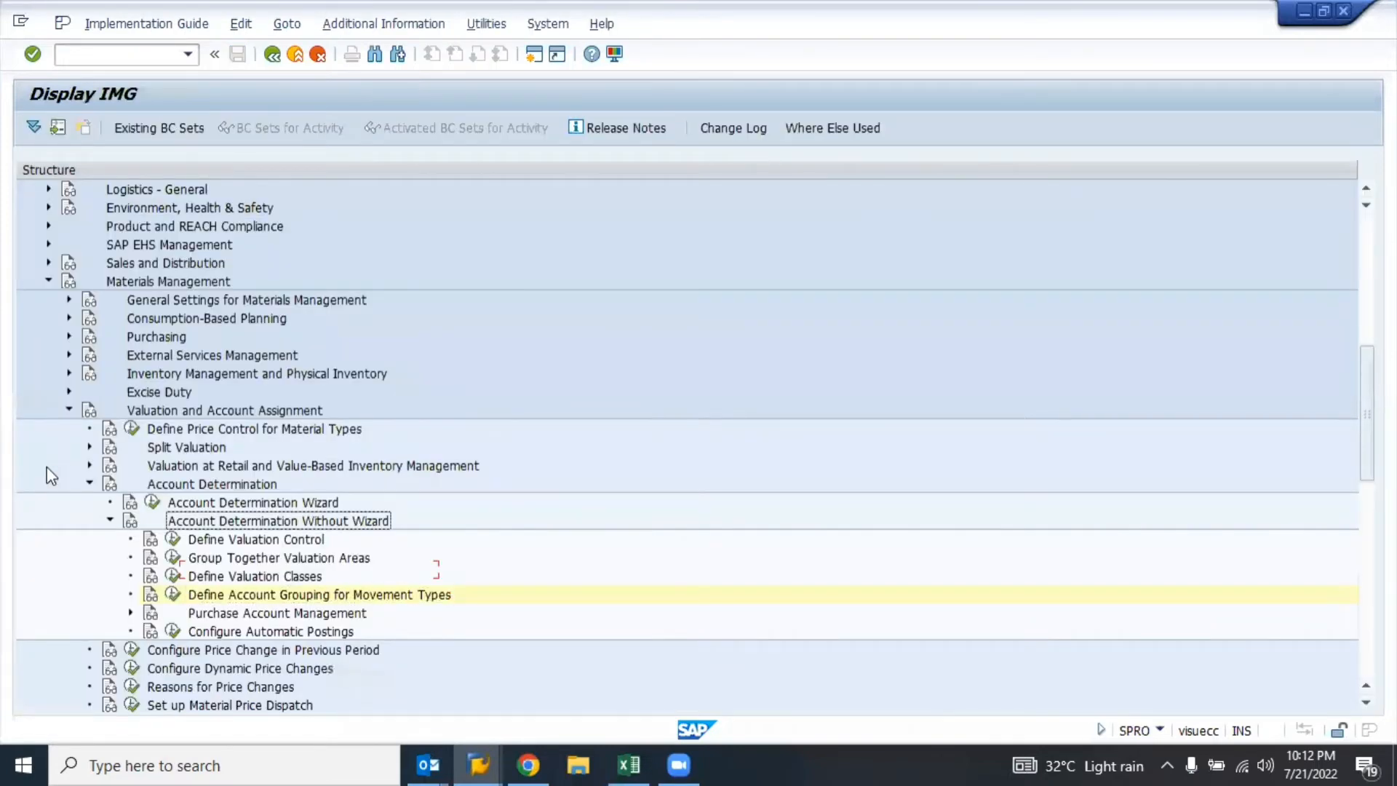
key(Left)
key(Right)
key(alt+Tab)
key(alt+Tab)
key(alt+Tab)
key(alt+Tab)
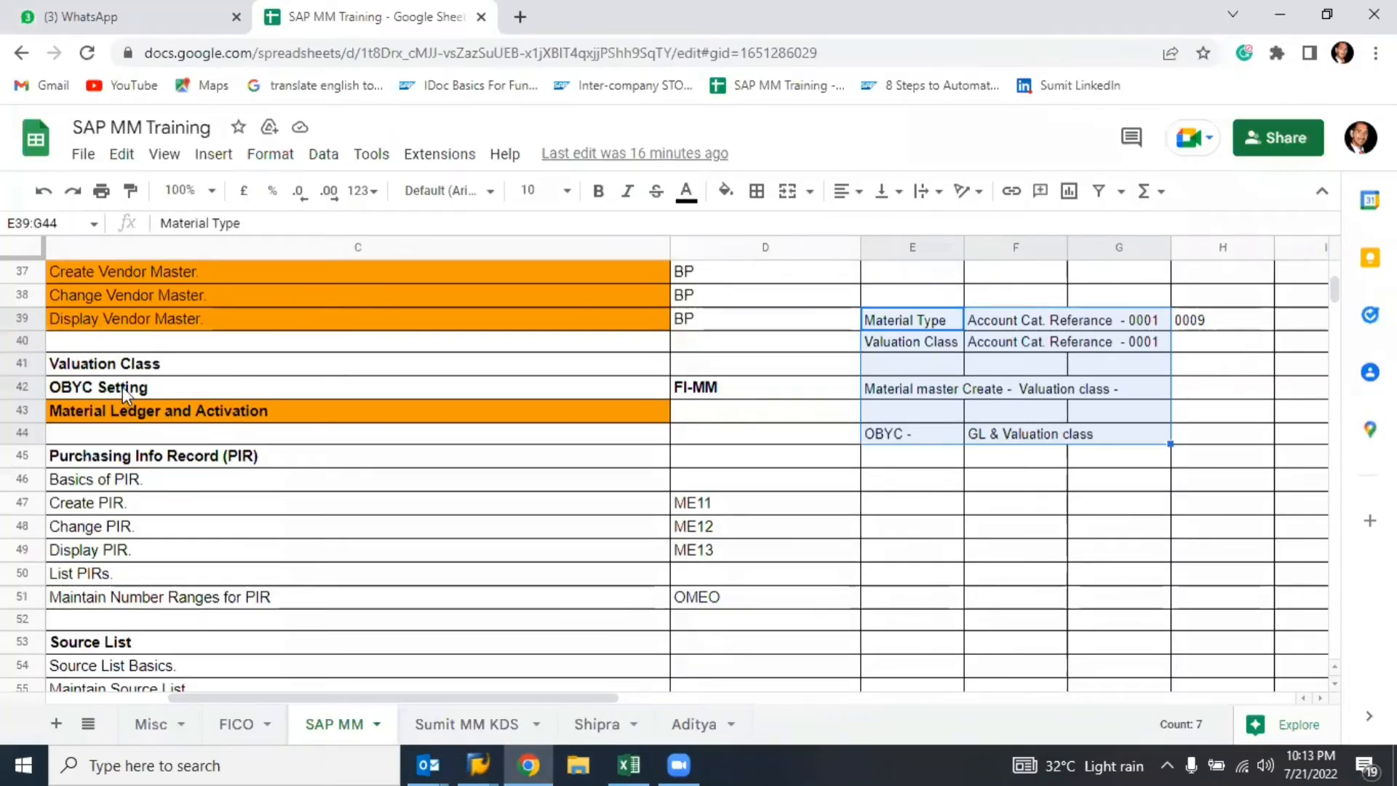
click(124, 386)
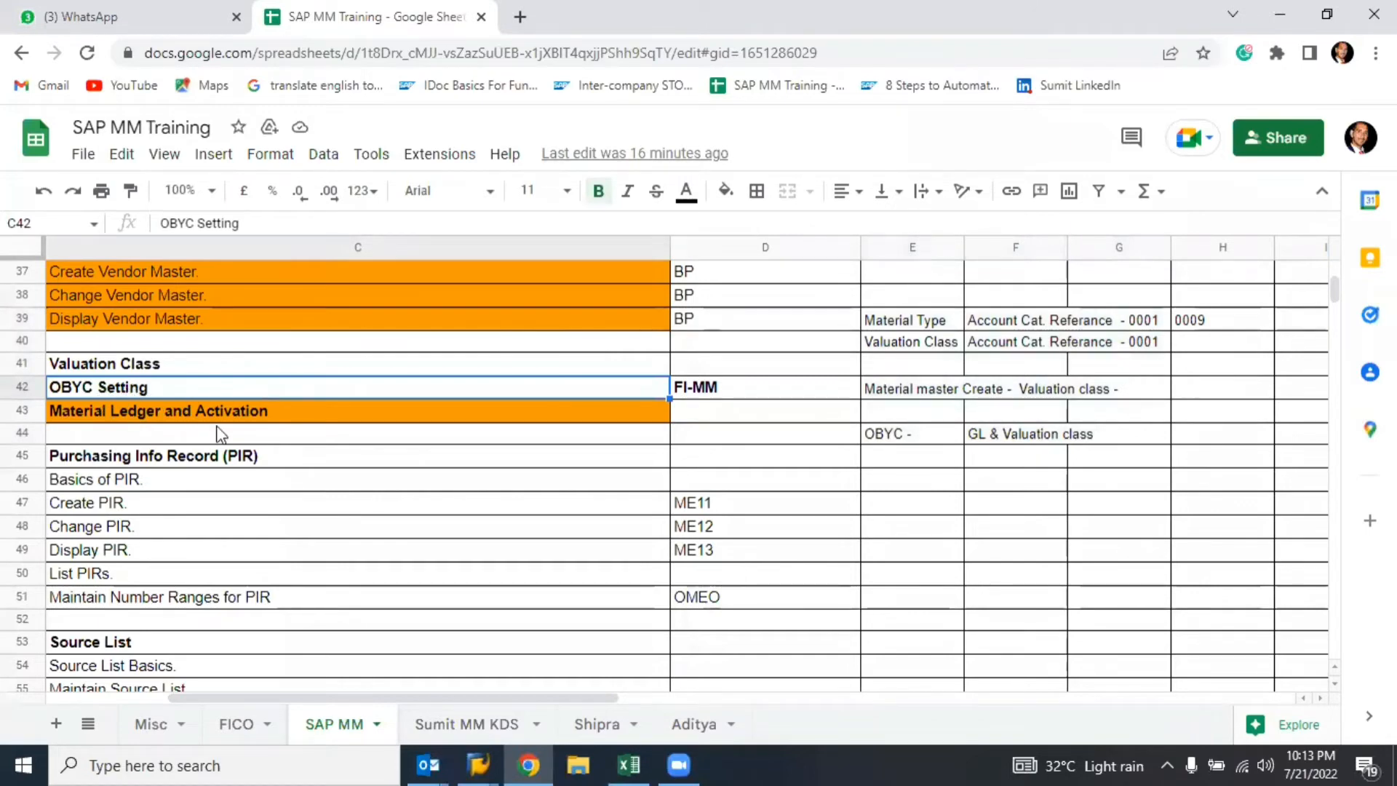
- Switch back to SAP, collapse the IMG structure up to its root and exit to SAP Easy Access
key(alt+Tab)
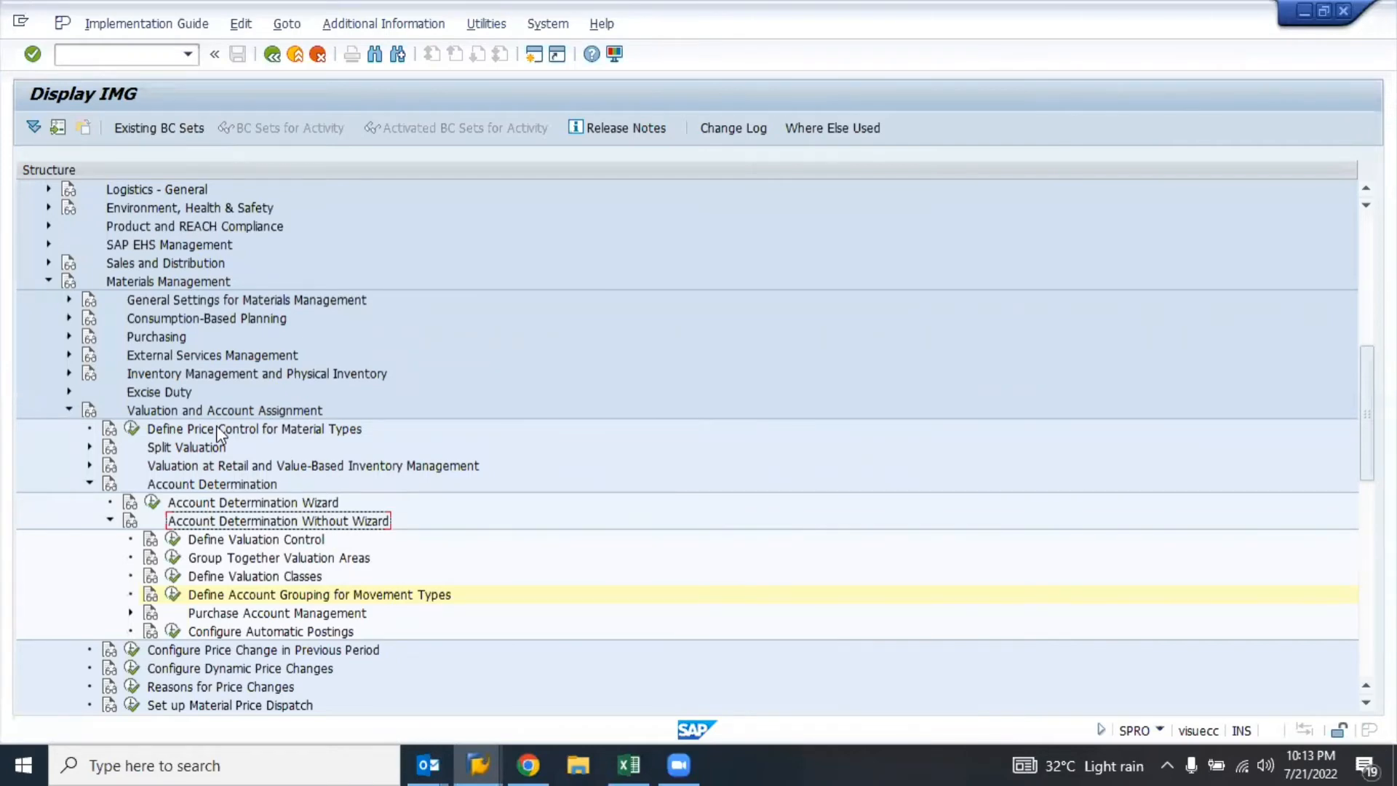
key(Left)
key(Left)
key(Left)
key(Left)
key(Left)
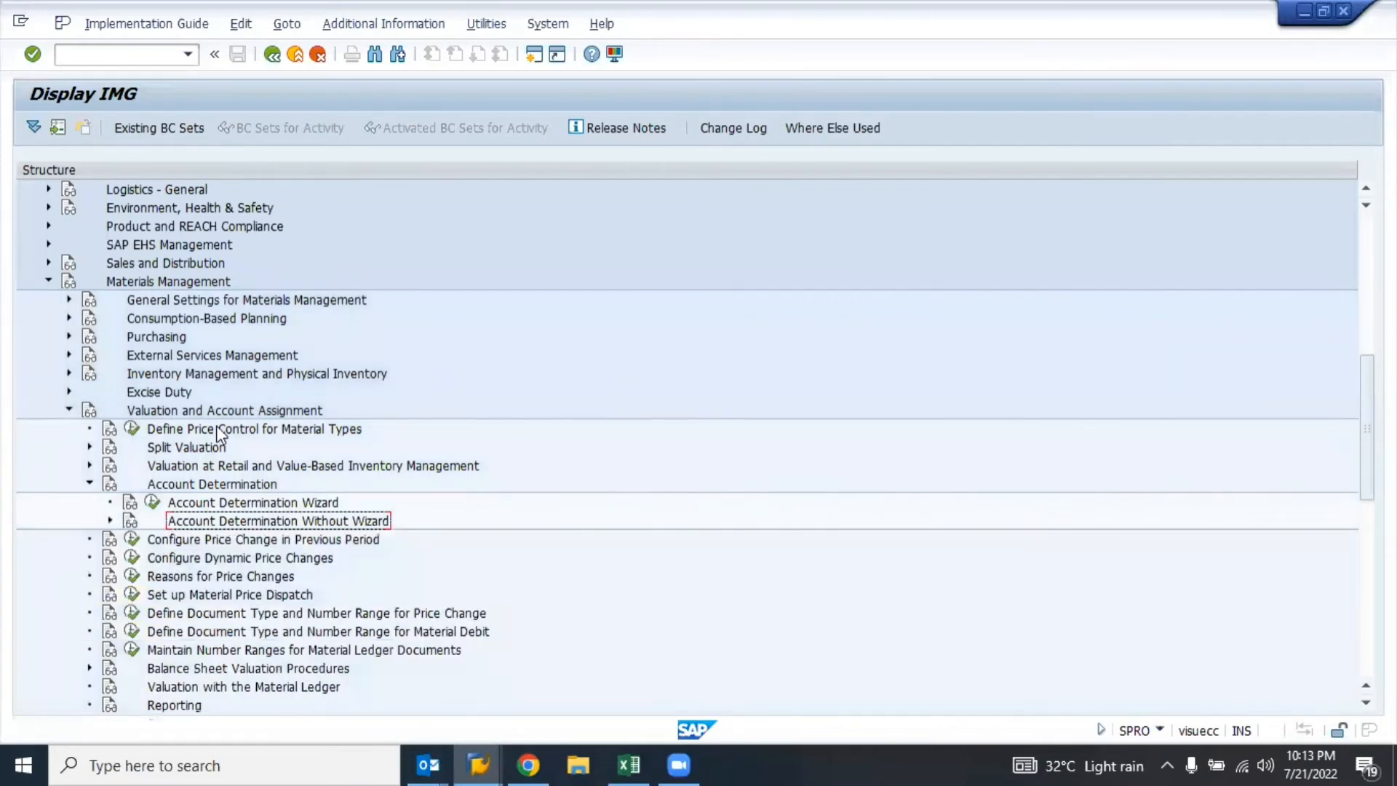
key(Left)
key(Left)
key(Left)
key(Left)
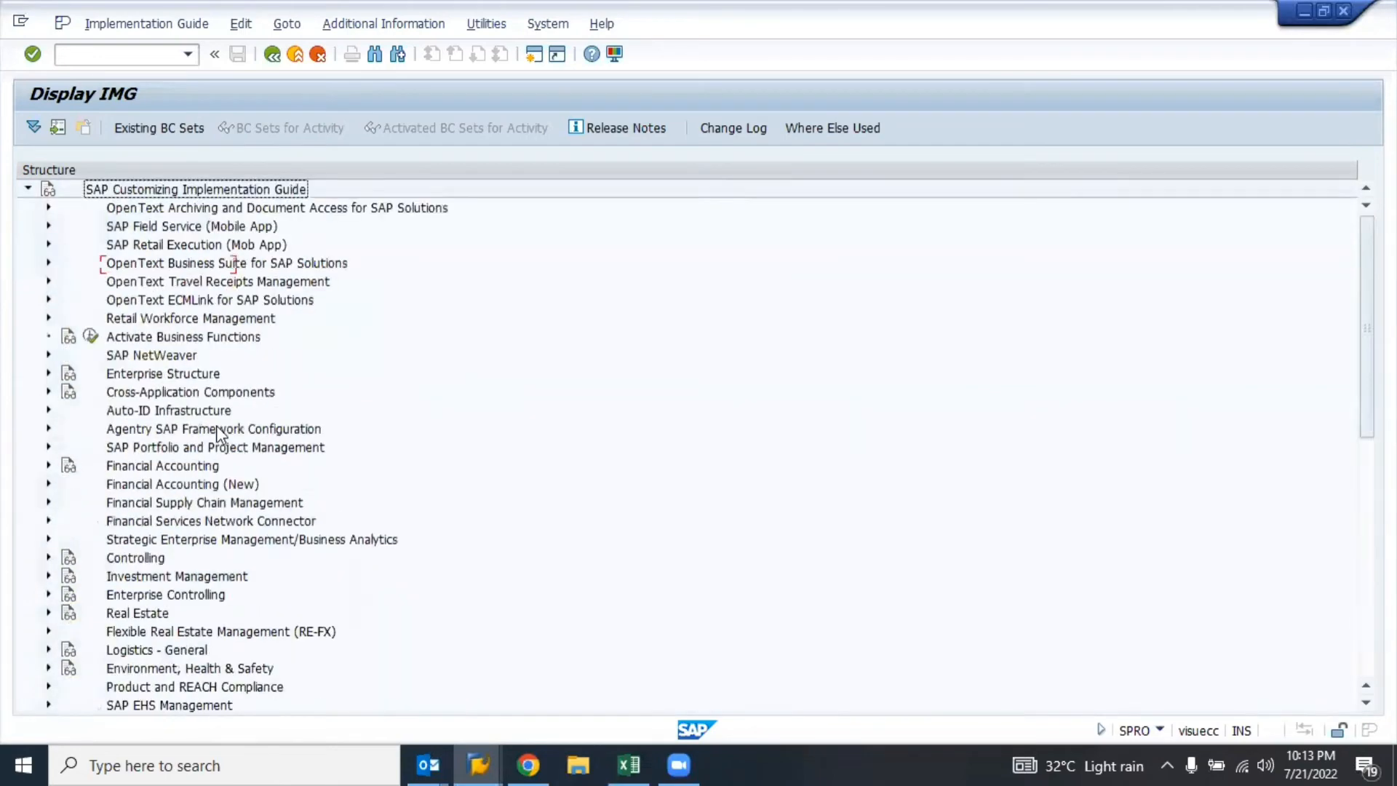
key(F3)
key(F3)
key(F3)
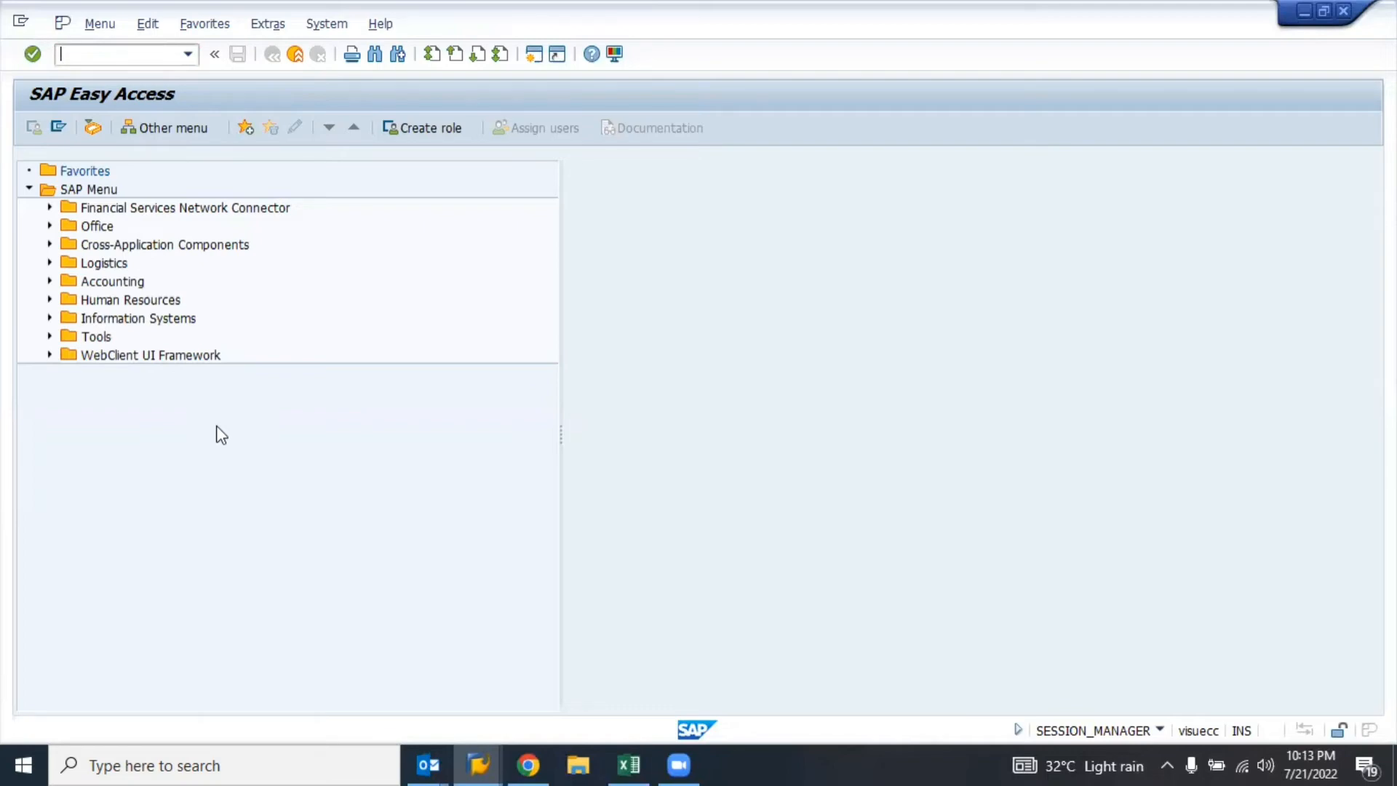
- Highlight the material type and valuation class notes in the SAP MM Training Google Sheet and switch back to SAP
key(alt+Tab)
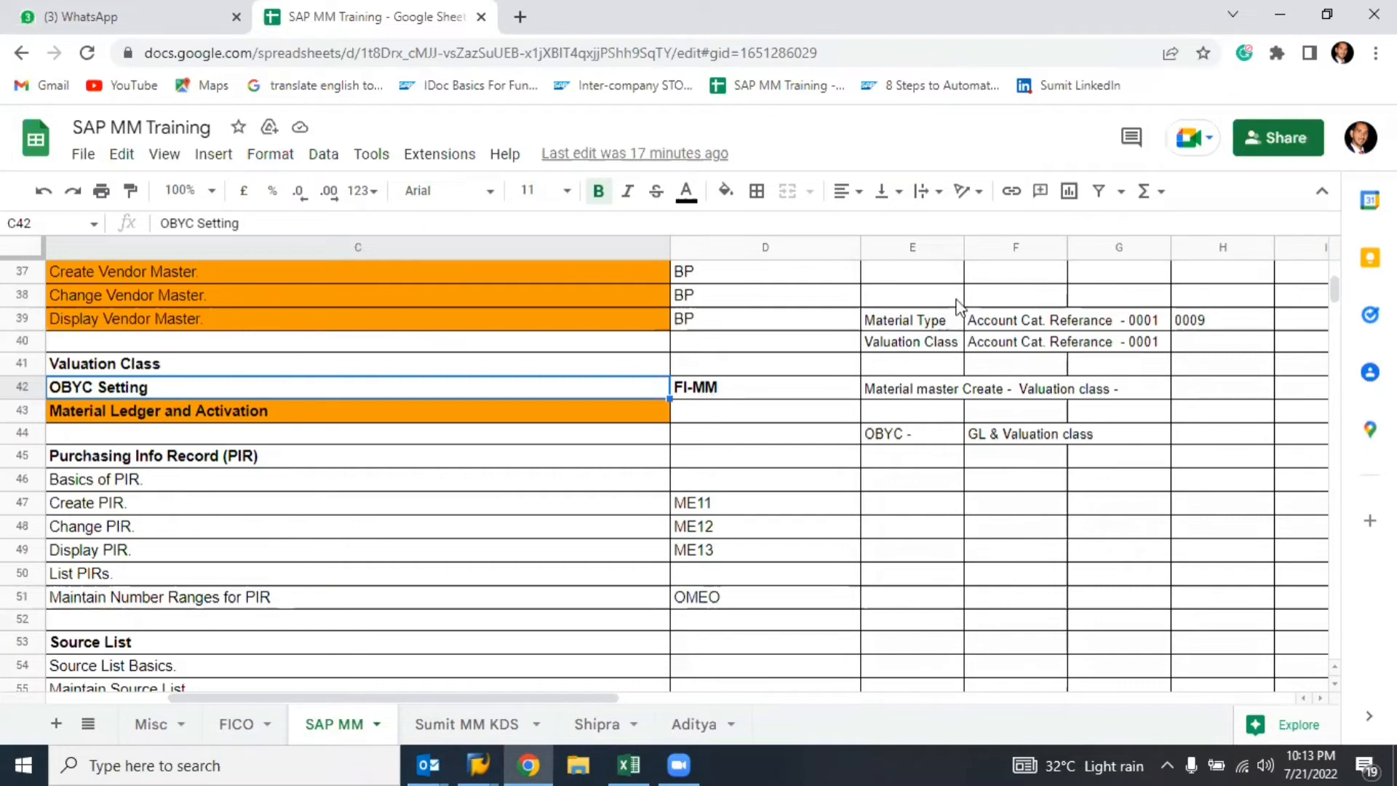
drag(859, 305, 1143, 348)
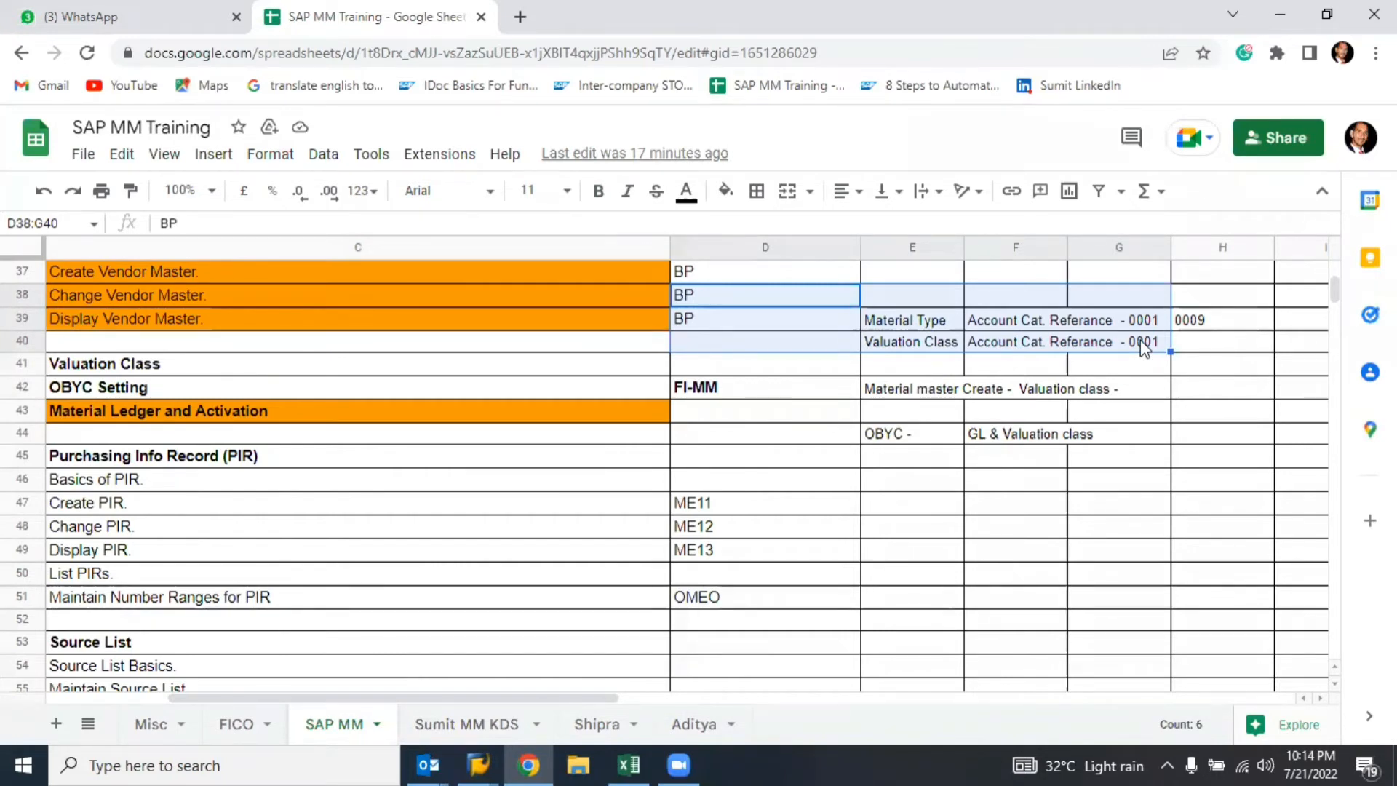
key(alt+Tab)
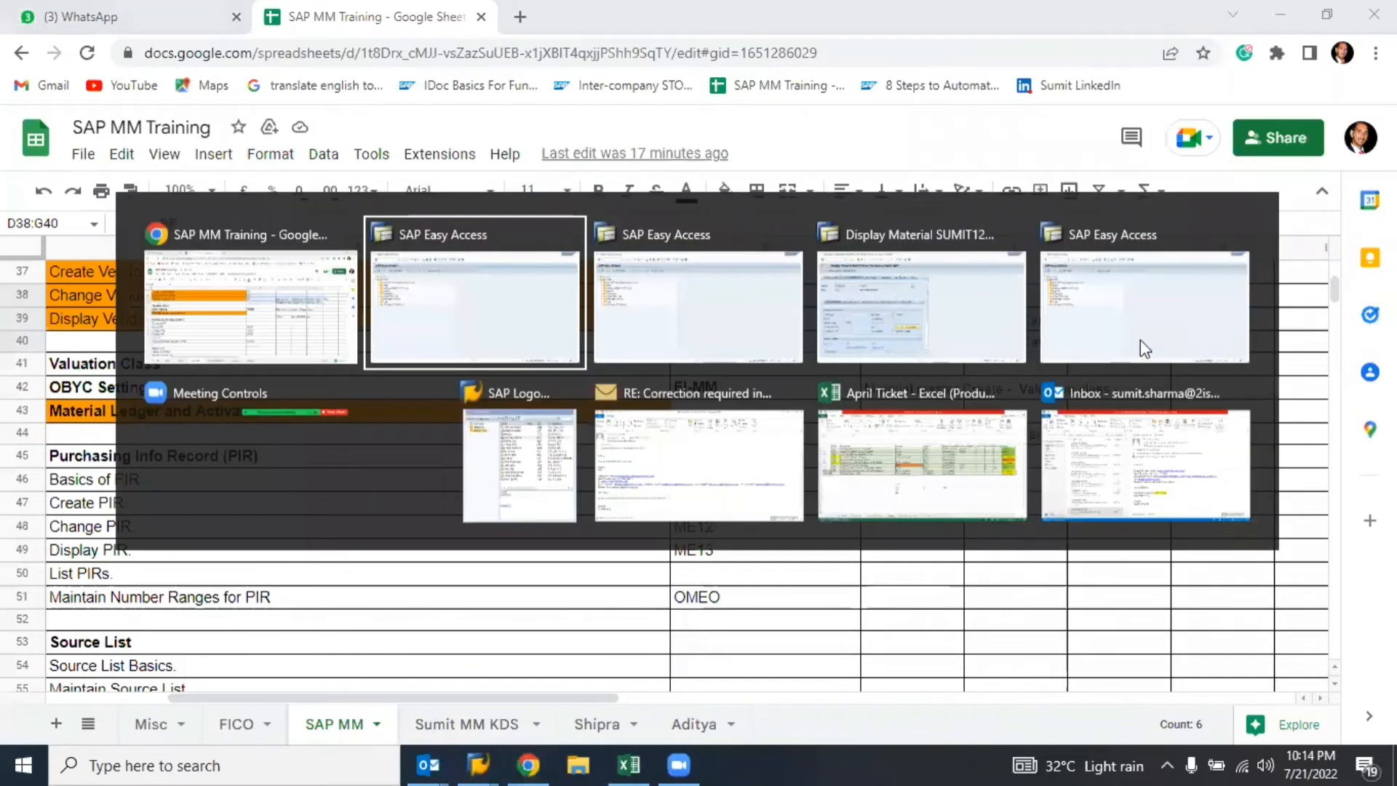
- Open transaction OBYC for the Materials Management automatic posting procedures
text(ob)
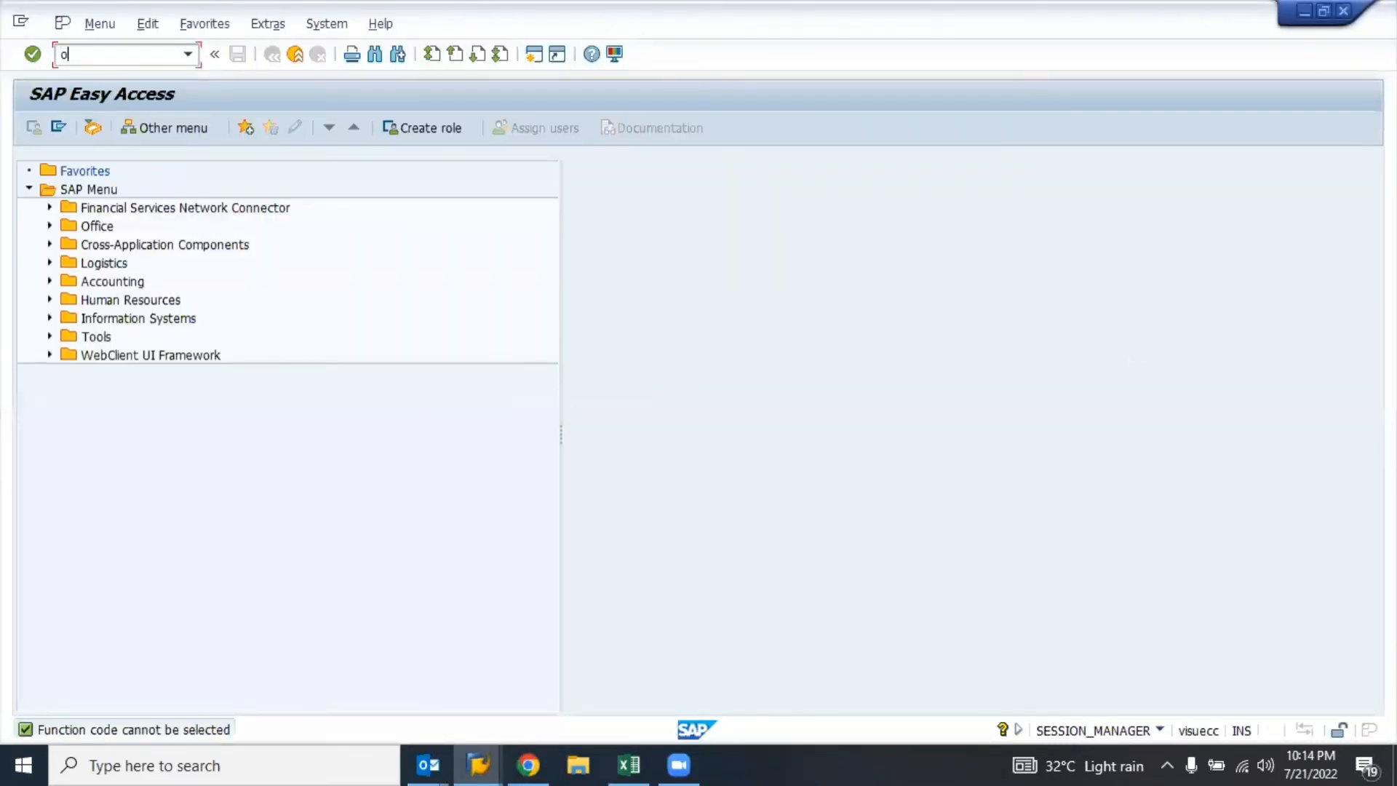
text(yc)
key(Return)
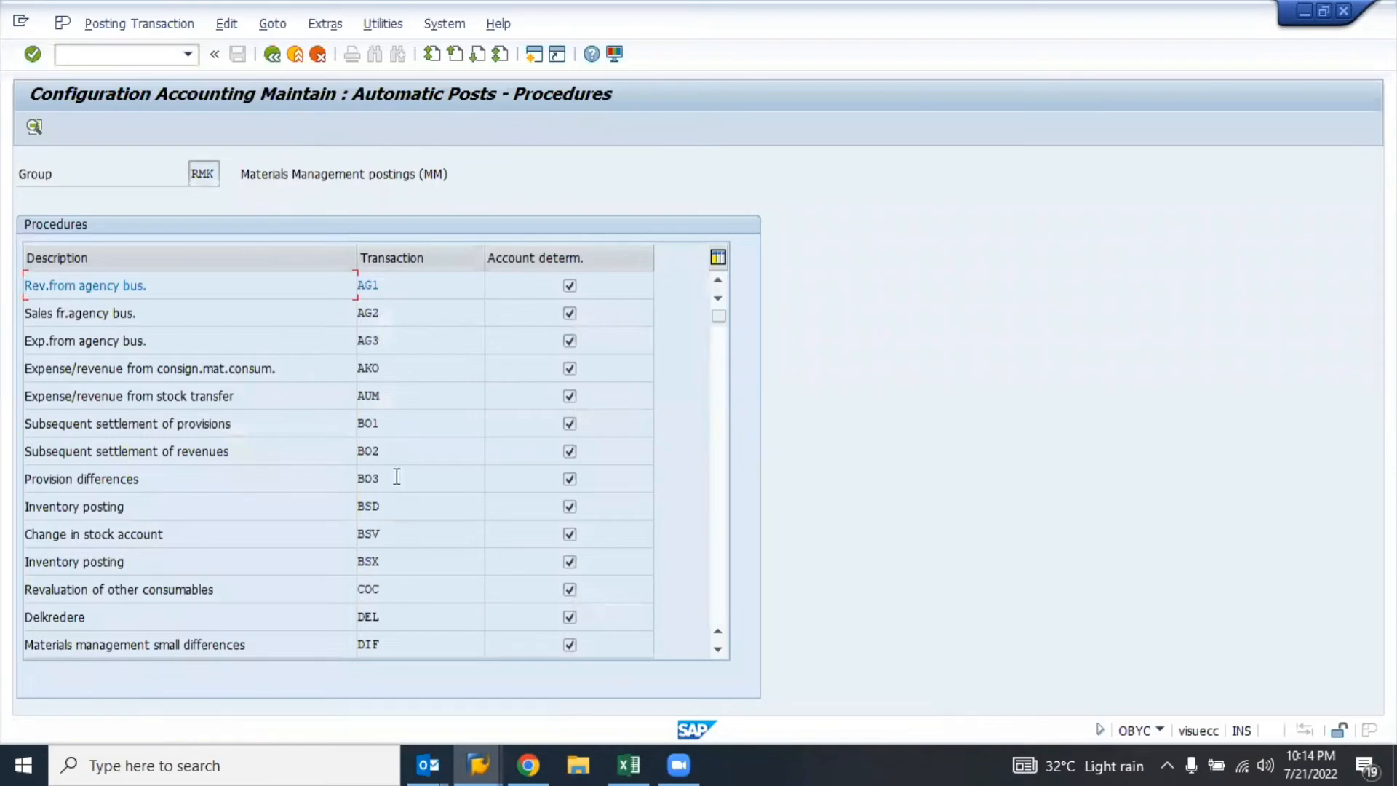
- Look through the transaction keys in the automatic posting procedures of group RMK and return to the start of the list
scroll(401, 524, down, 5)
click(401, 524)
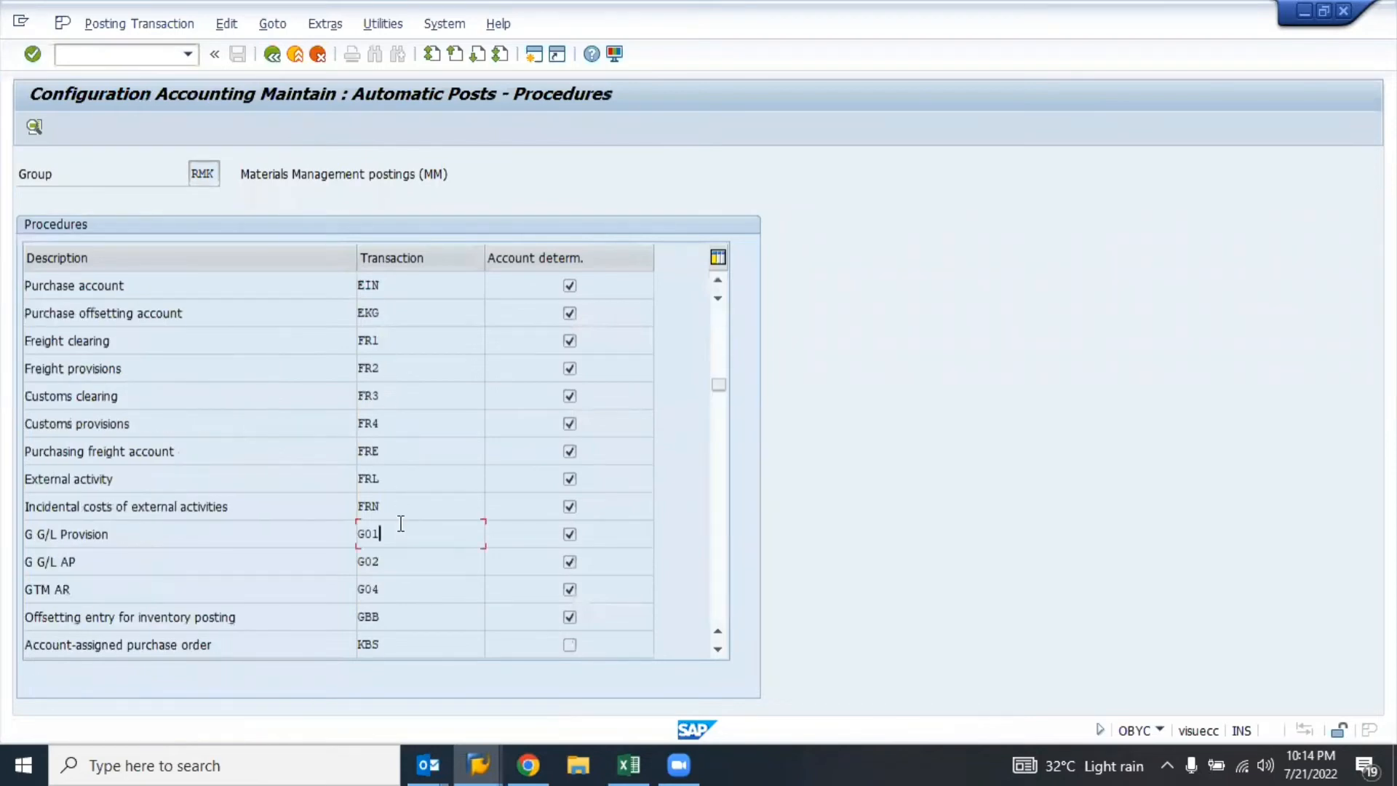
scroll(401, 524, down, 5)
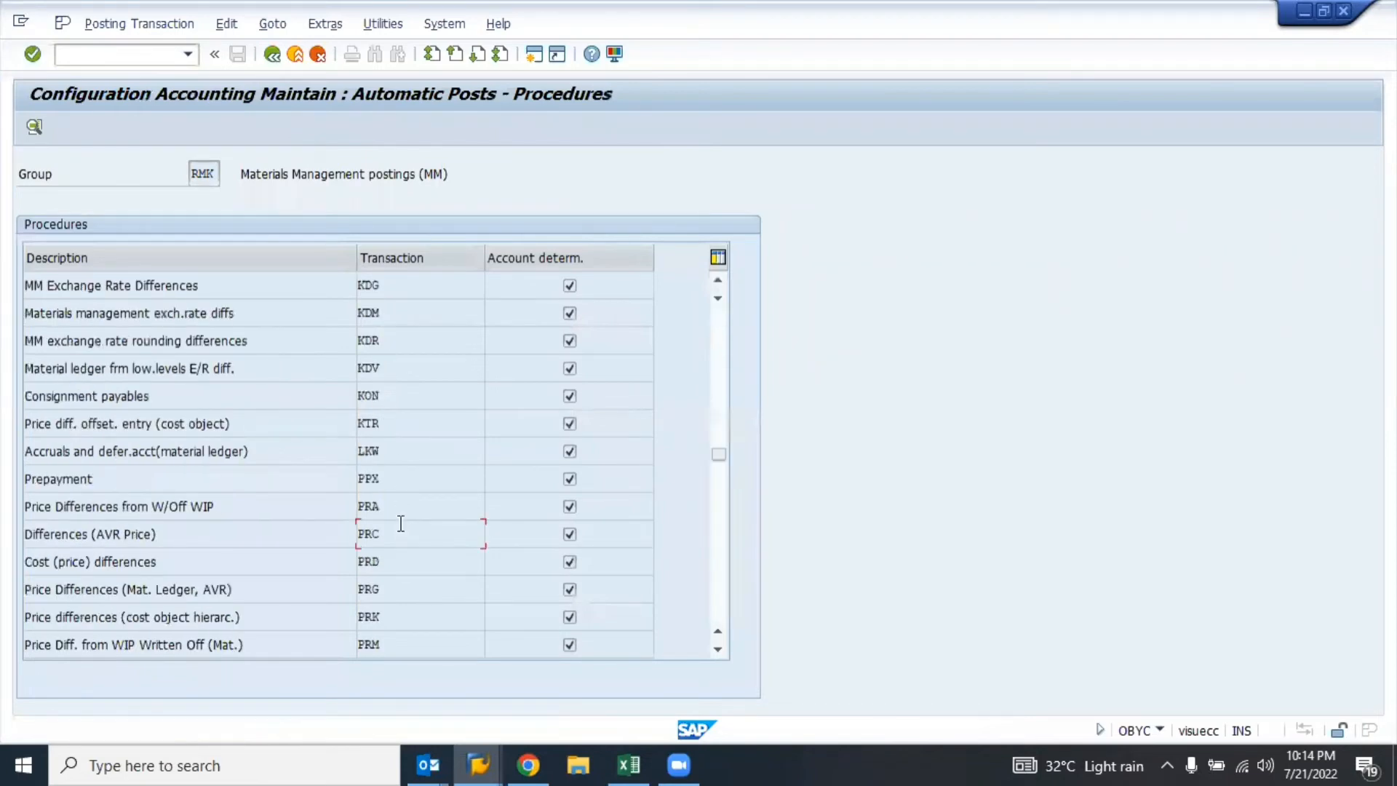
click(394, 314)
scroll(394, 314, up, 10)
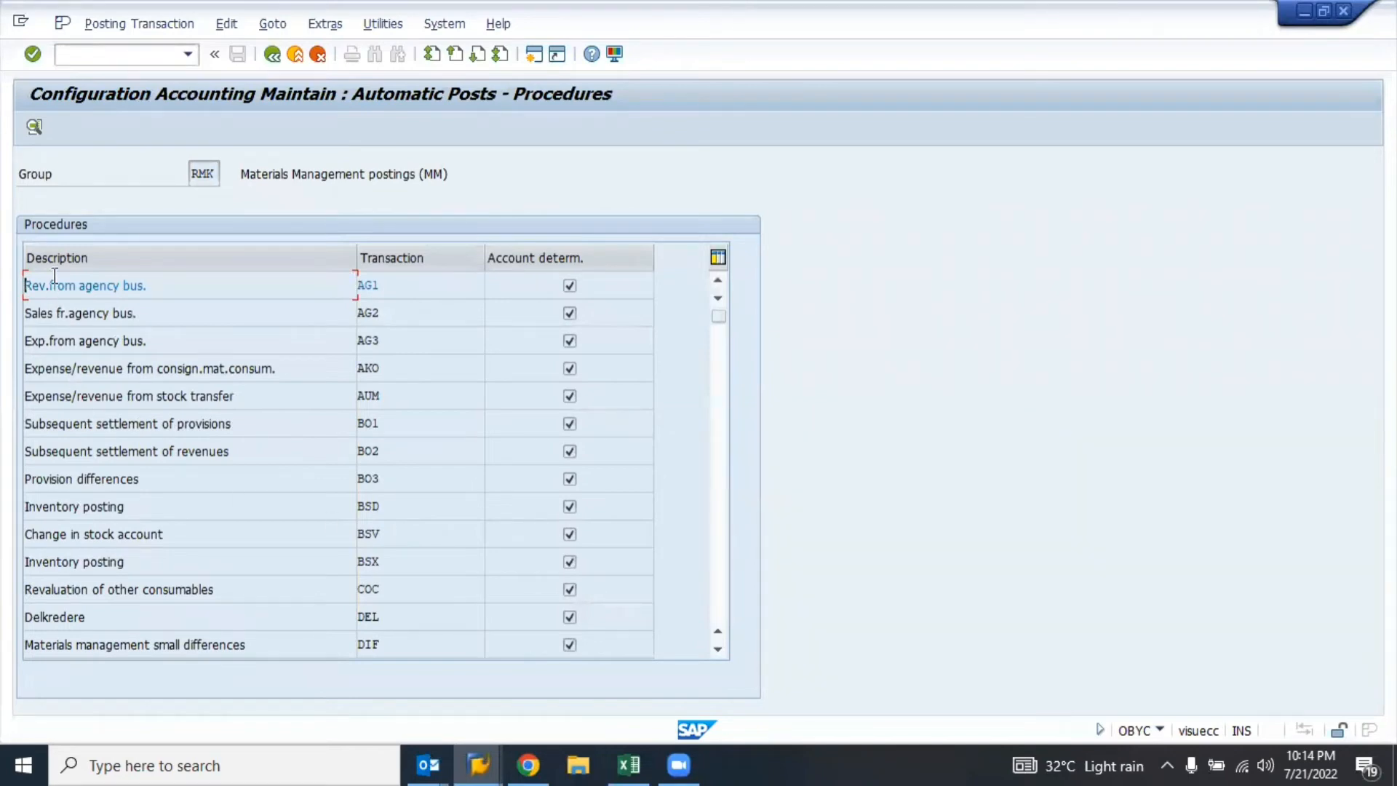
- Examine the inventory posting procedures, especially transaction BSX, in the automatic posting list of group RMK
click(113, 480)
click(181, 591)
scroll(181, 590, down, 5)
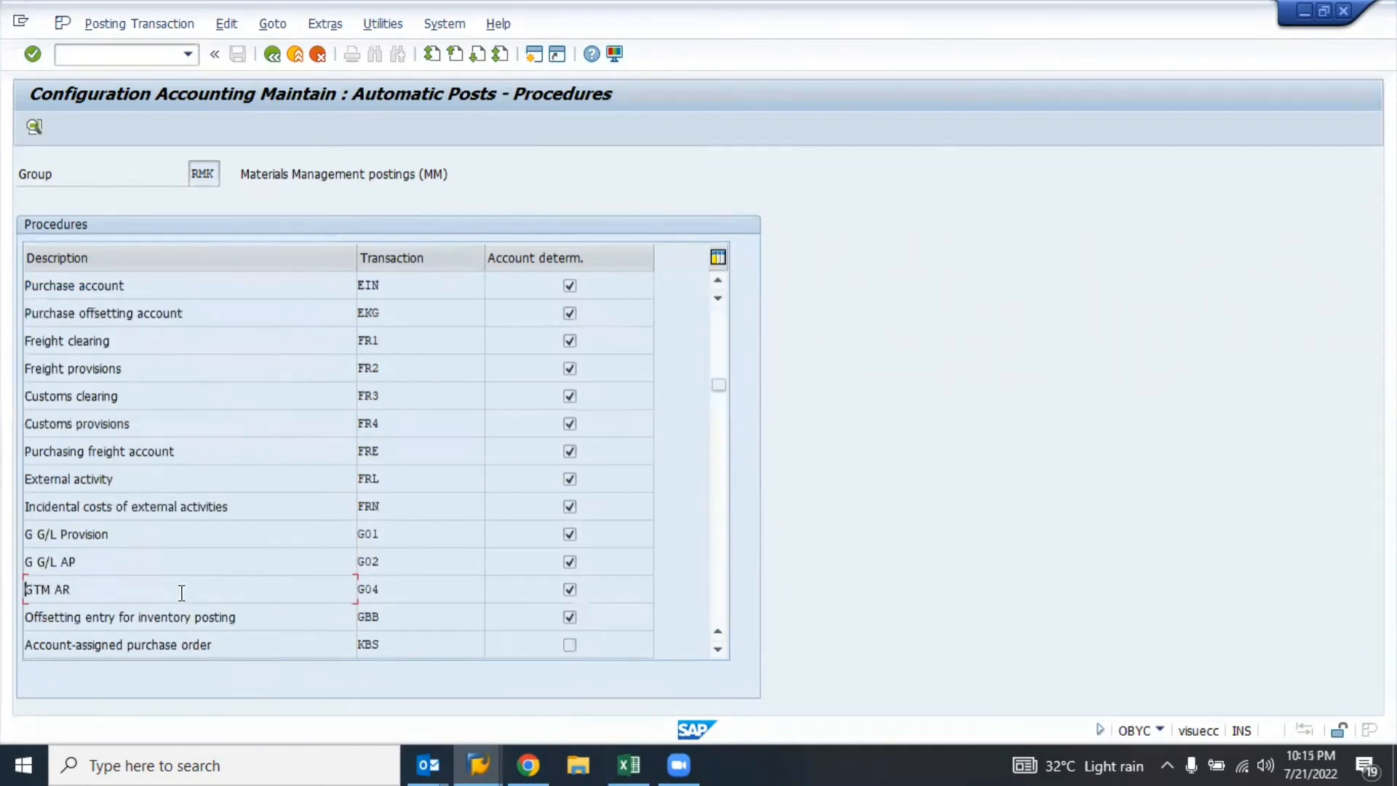
scroll(180, 593, up, 5)
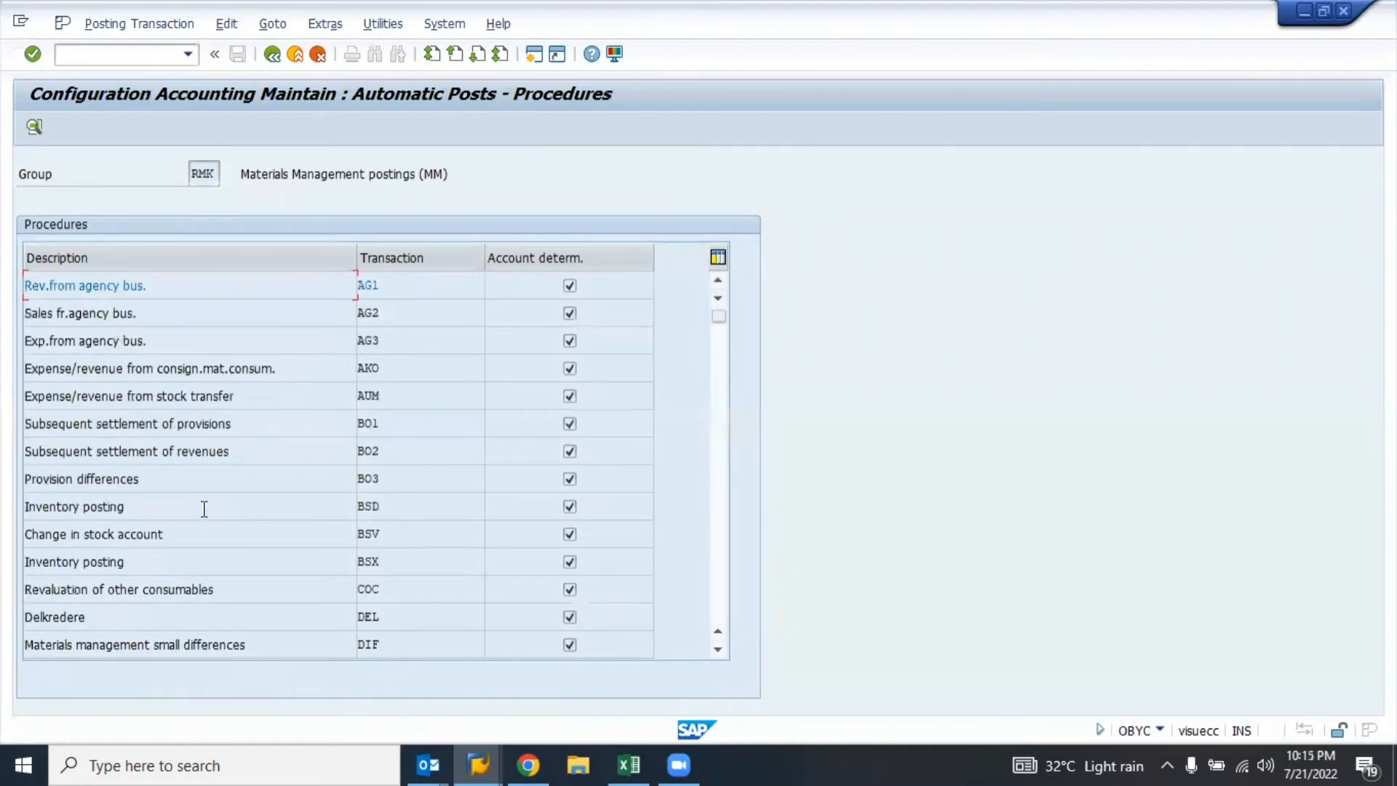
click(114, 505)
click(381, 562)
drag(122, 564, 27, 563)
click(35, 564)
click(382, 565)
- Read through the freight, exchange rate, price difference and unplanned delivery cost procedures, ending back at the start of the list
scroll(153, 635, down, 5)
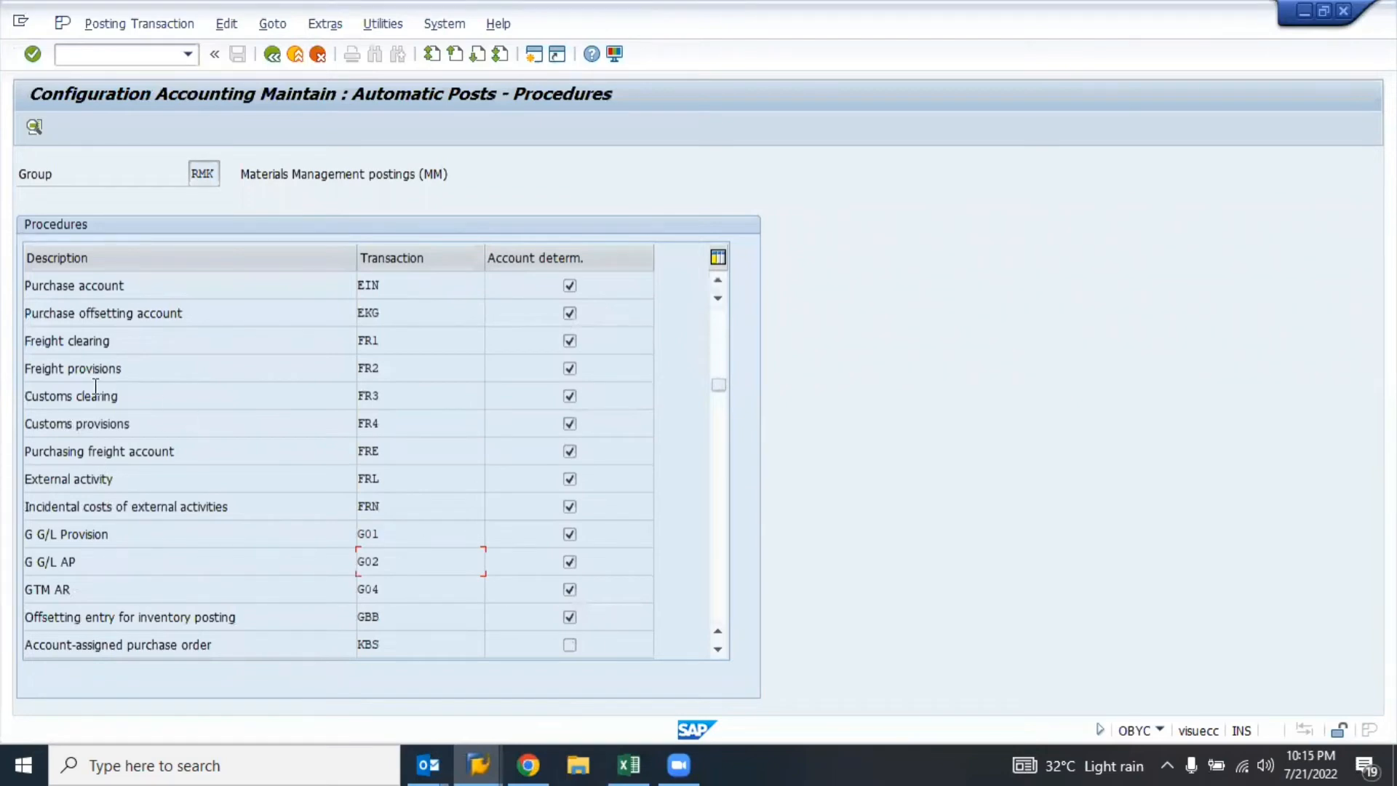
click(143, 344)
scroll(121, 523, down, 5)
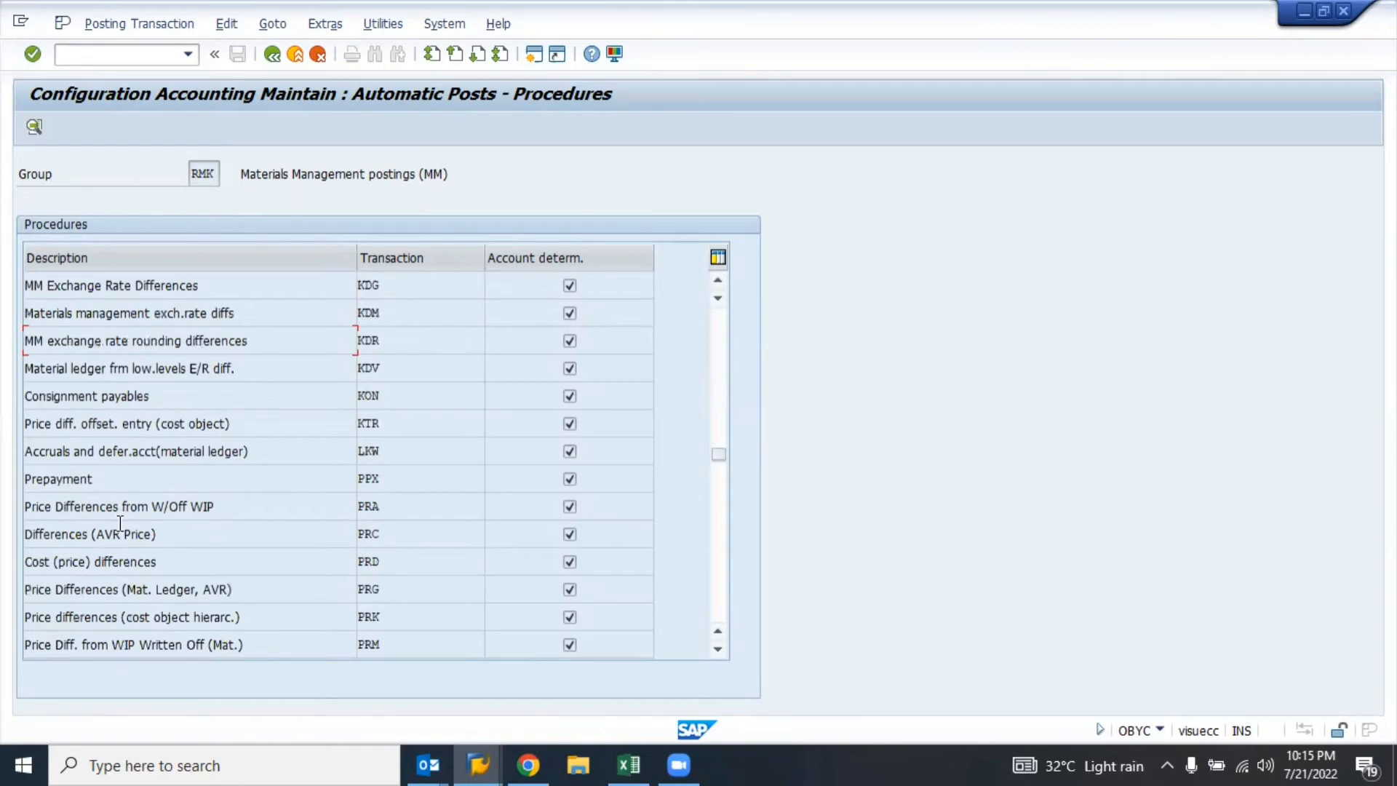
click(195, 568)
scroll(196, 569, down, 5)
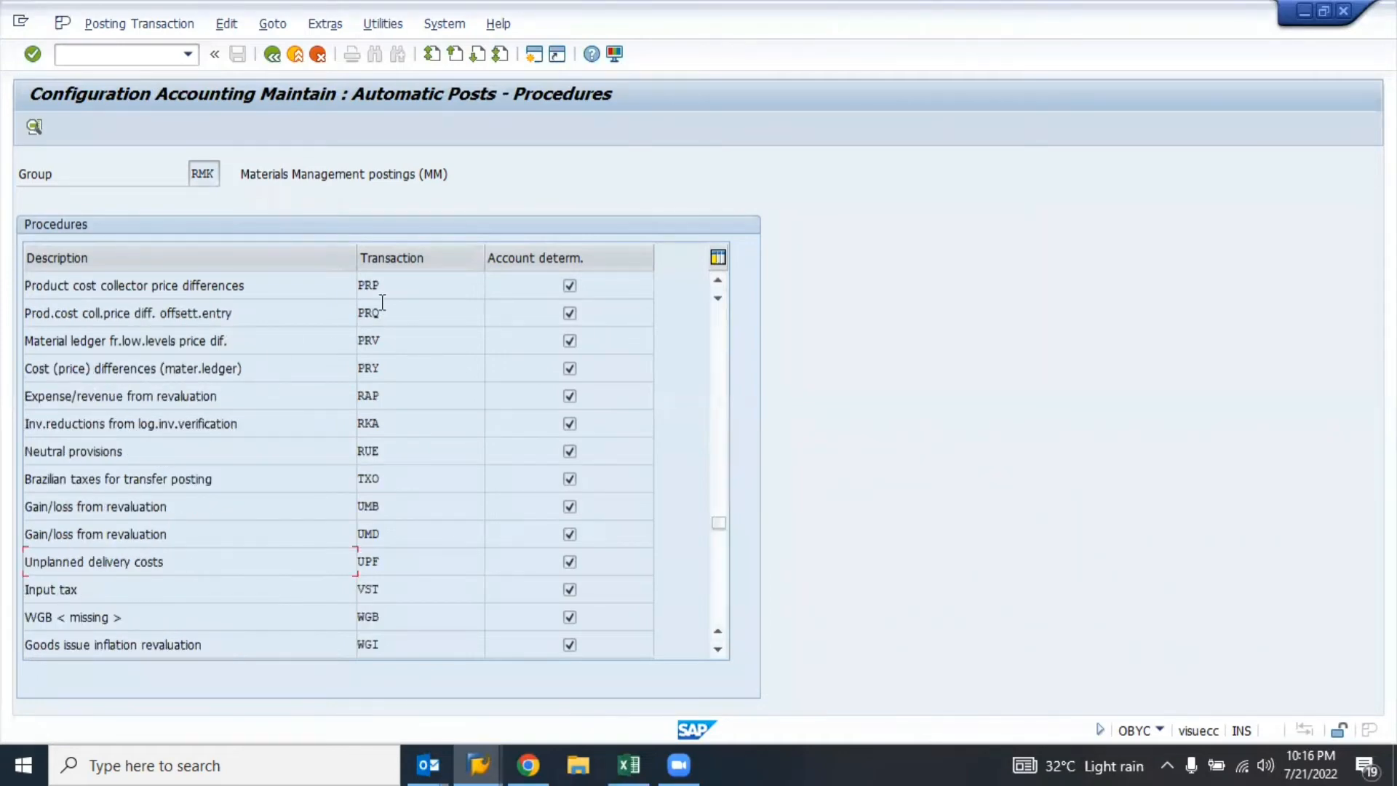
scroll(393, 409, up, 10)
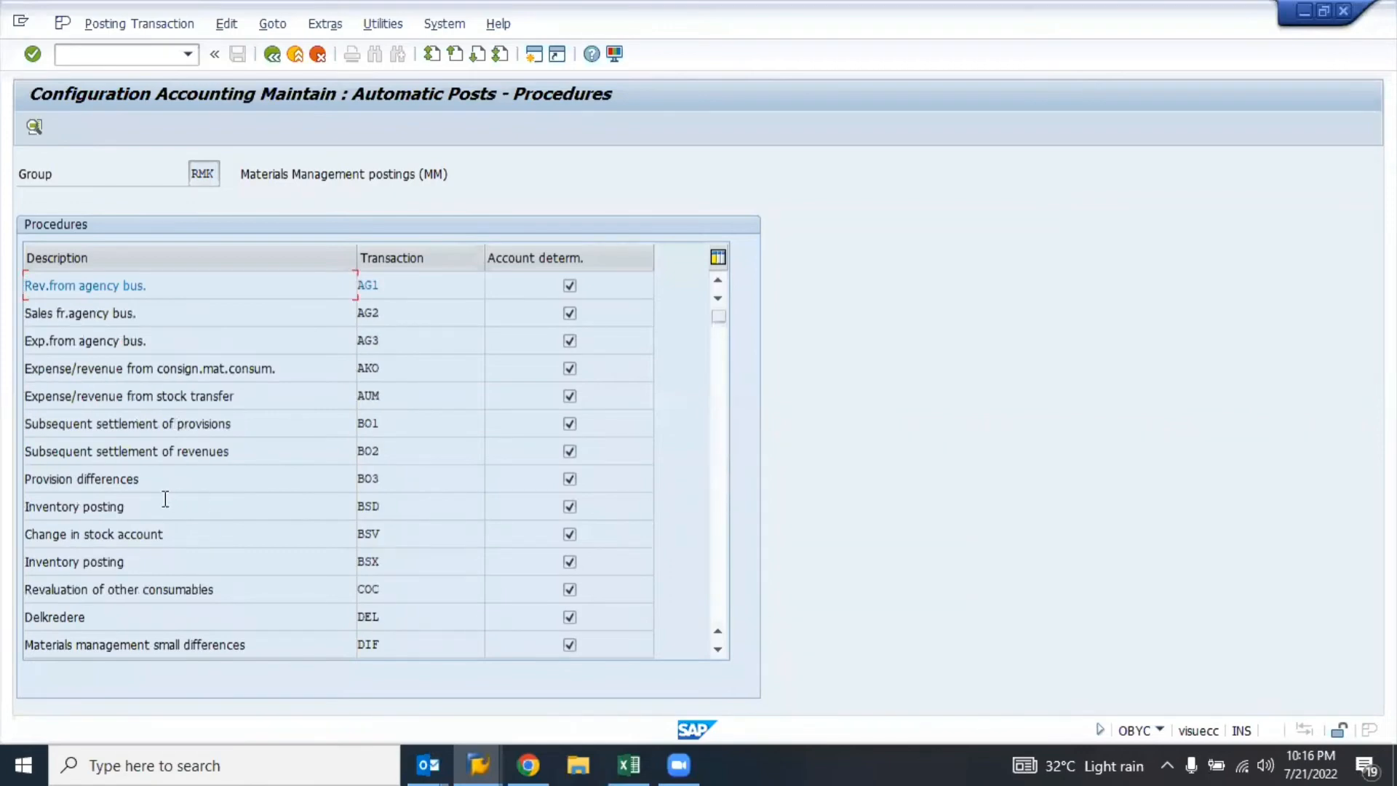
- Open the inventory posting procedure BSX for chart of accounts TKS1
double_click(128, 564)
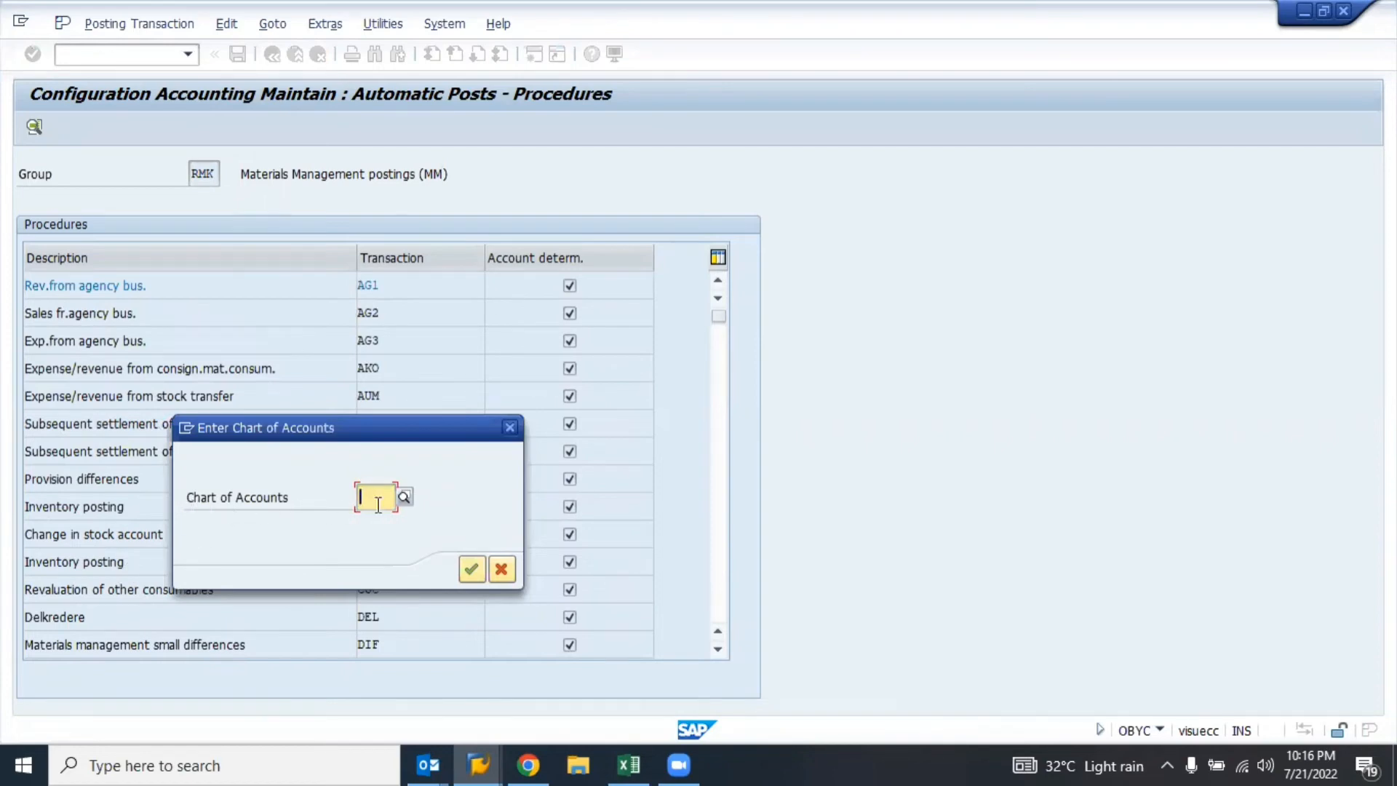
key(alt+Tab)
key(alt+Tab)
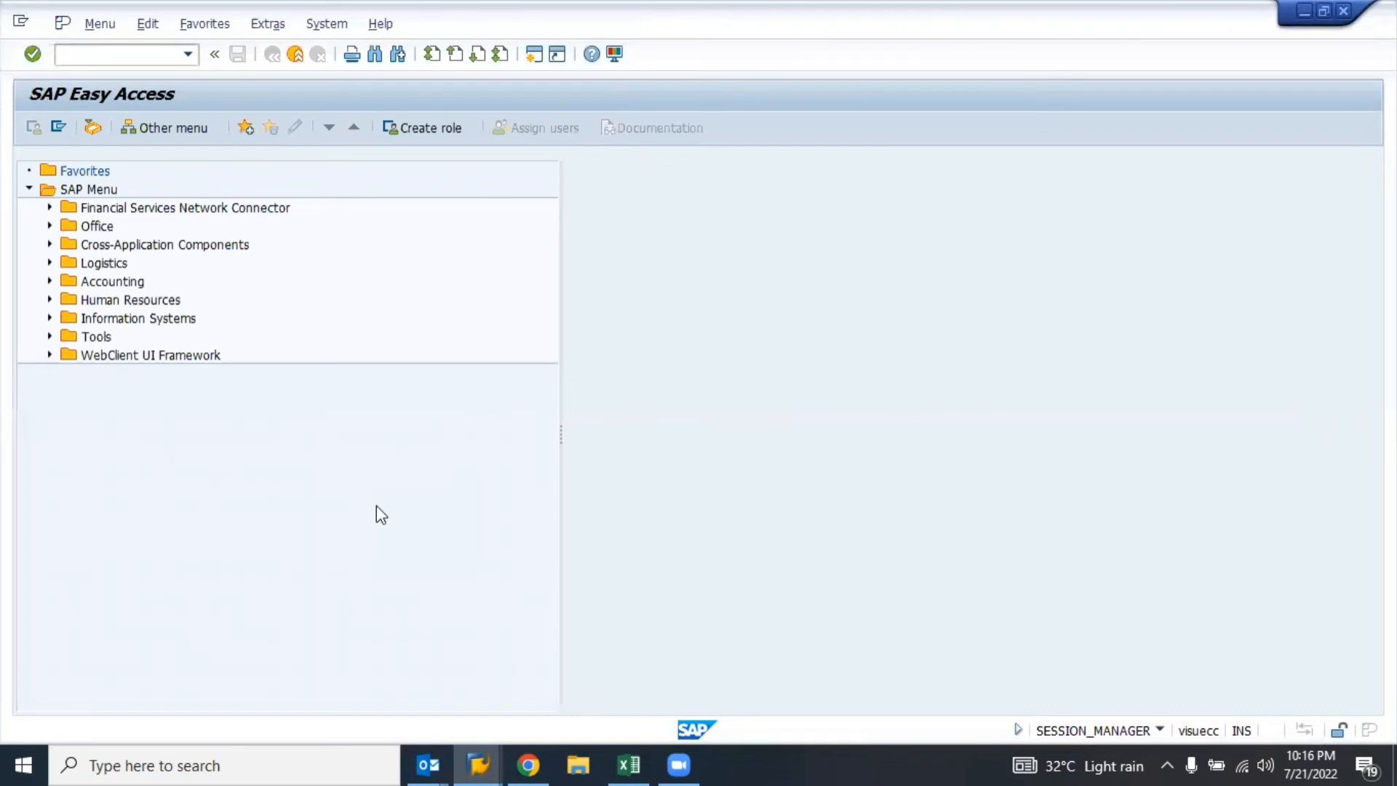
key(alt+Tab)
text(tks1)
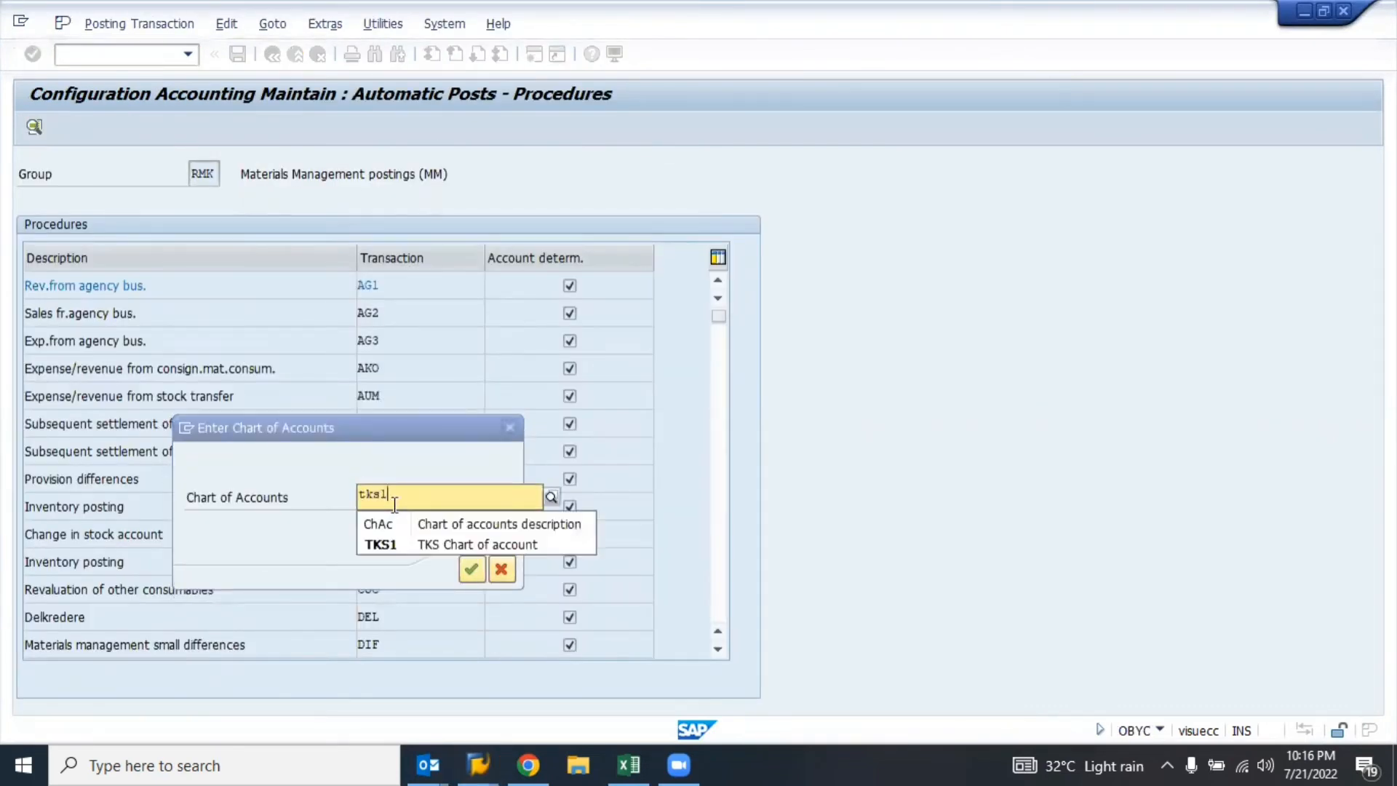
key(Down)
key(Return)
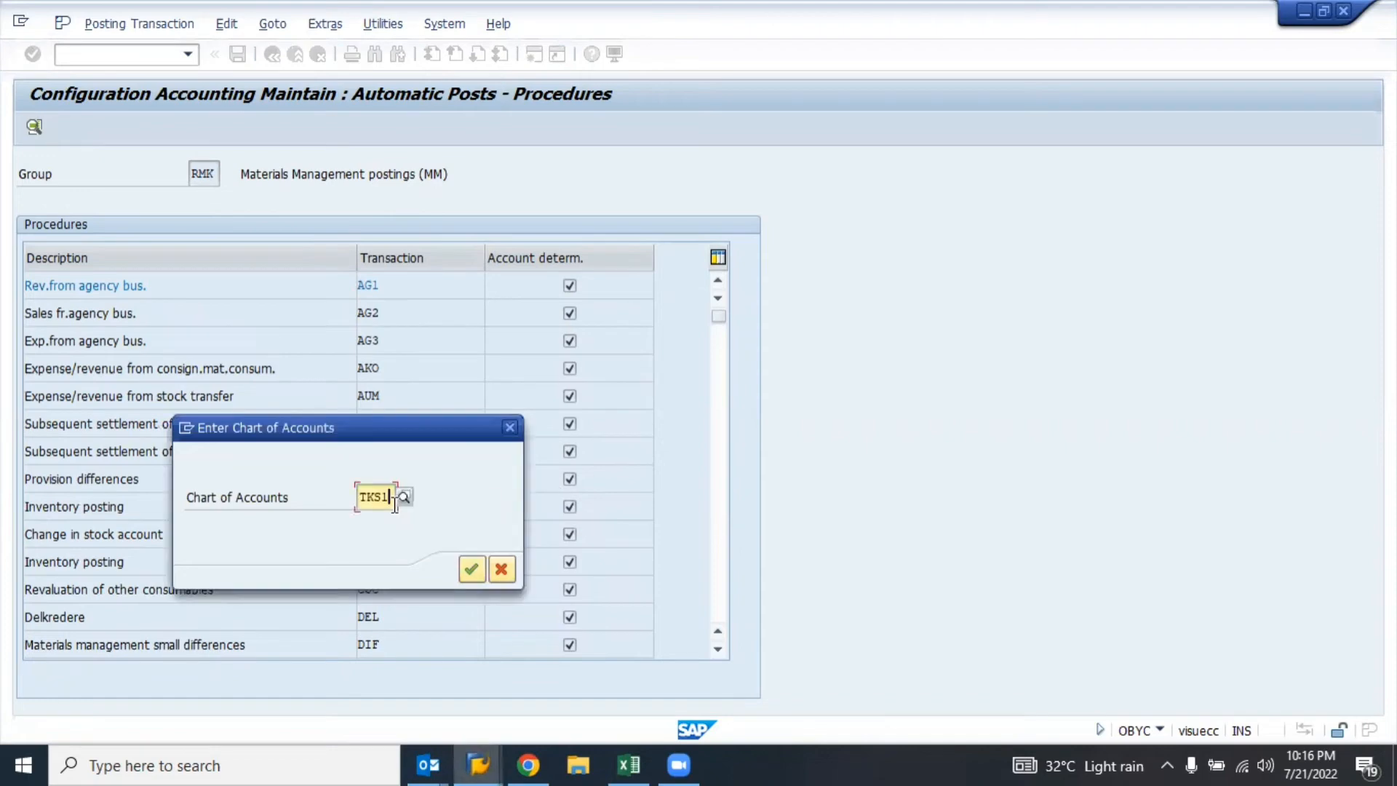
key(Return)
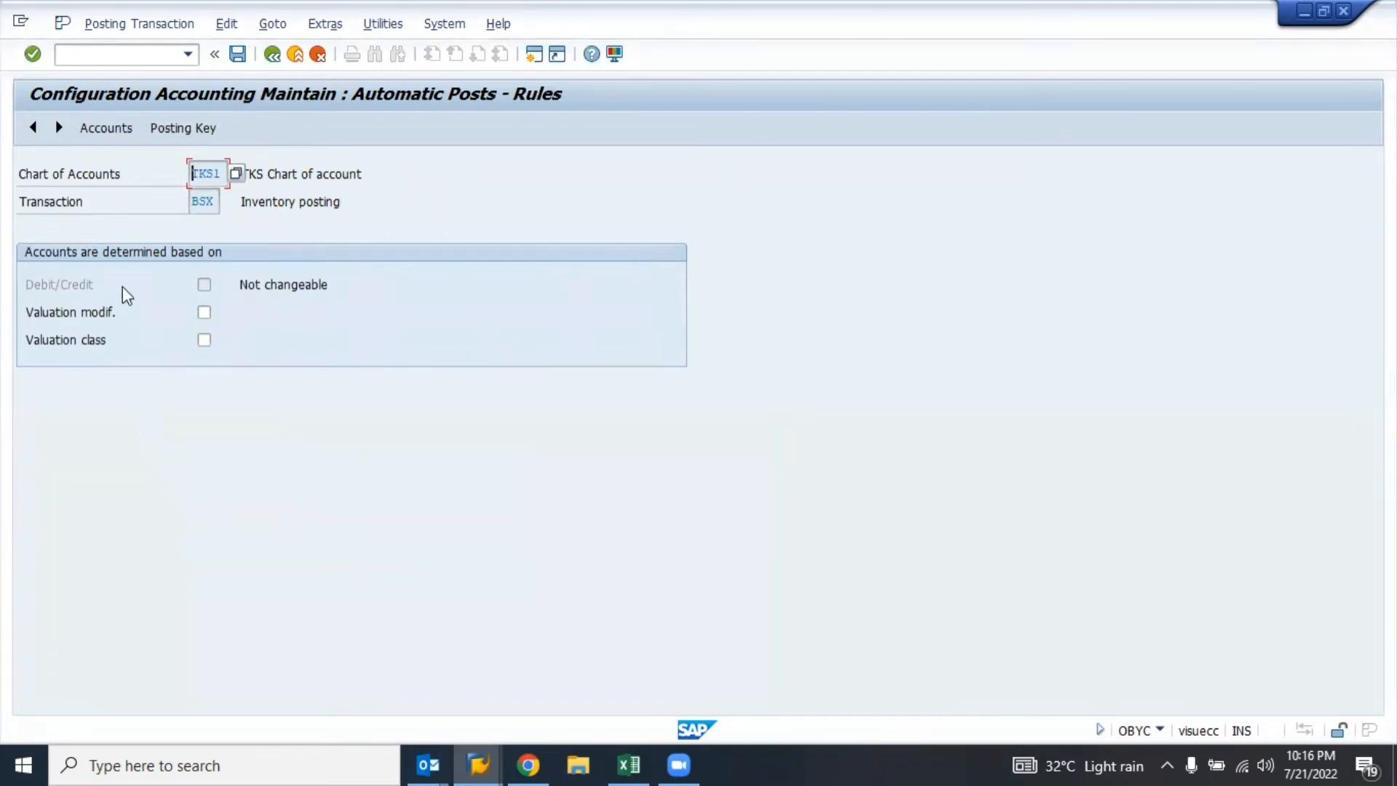
- Make account determination for BSX depend on the valuation class, save the rule and open its account assignment
click(102, 129)
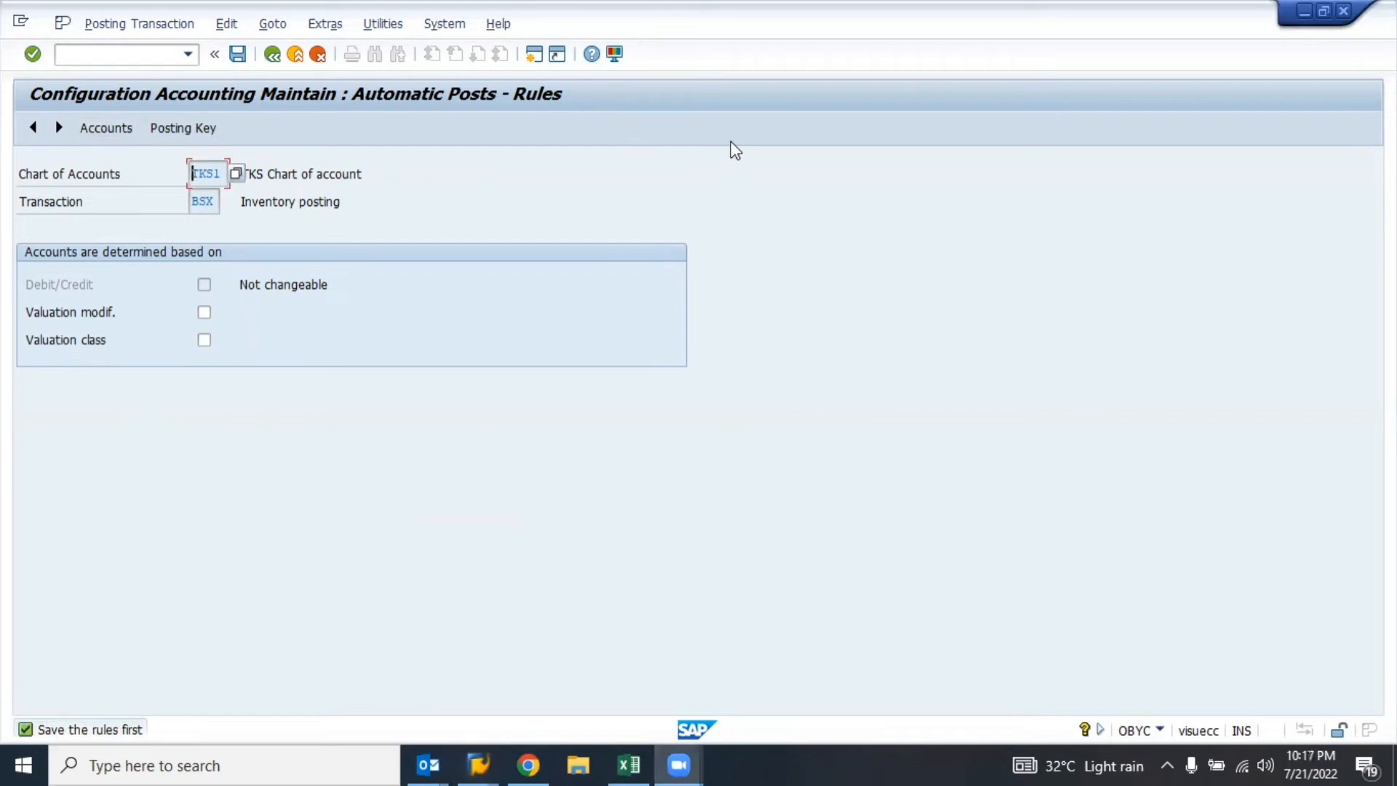
click(198, 336)
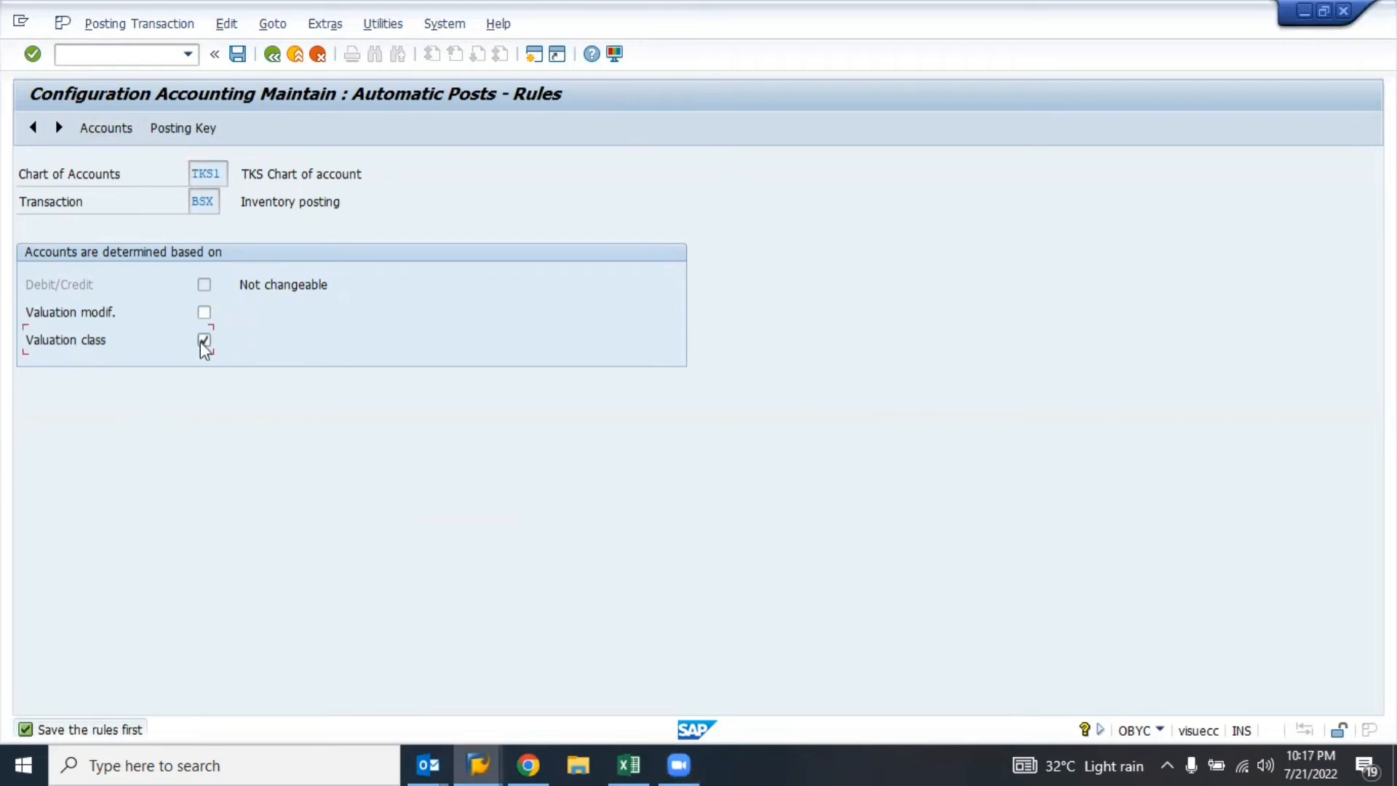
click(106, 129)
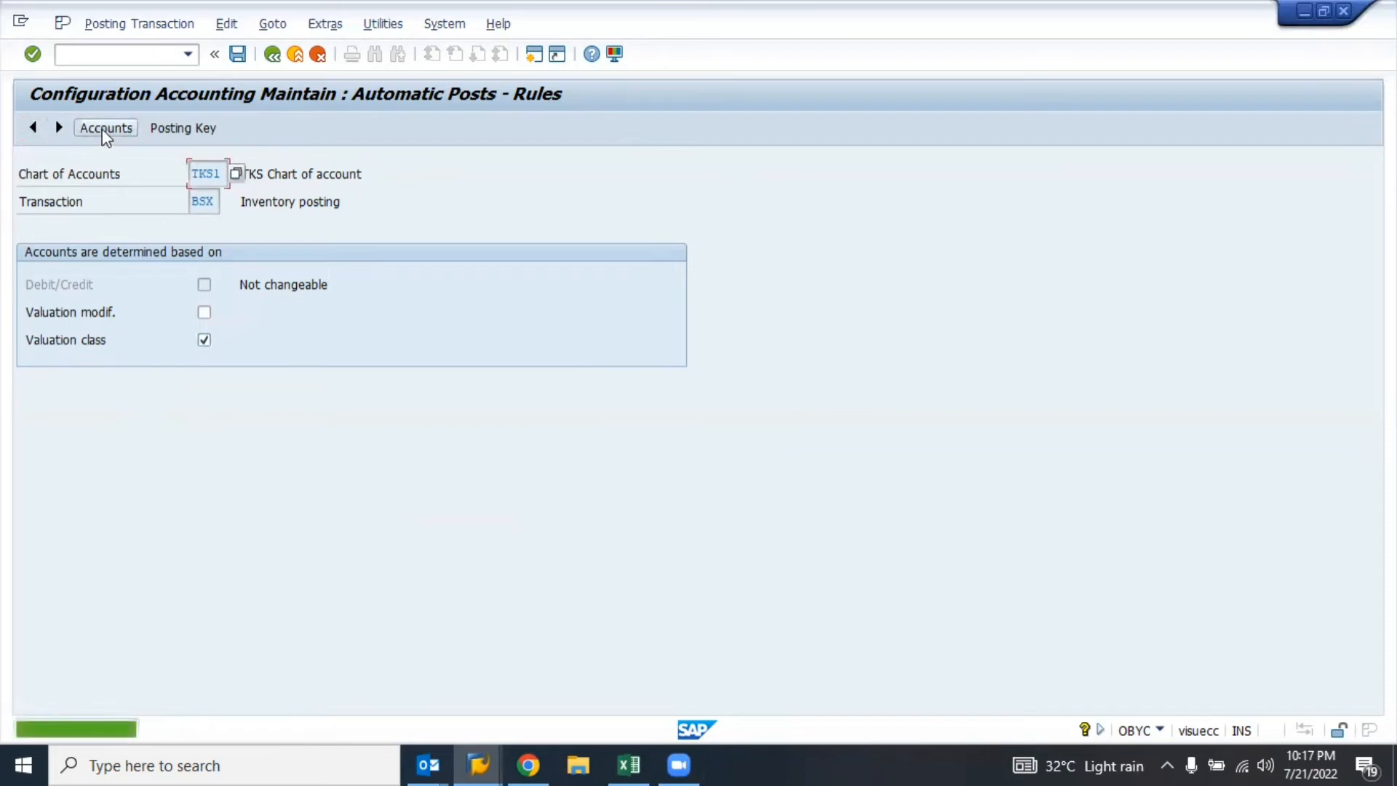
click(206, 131)
click(206, 133)
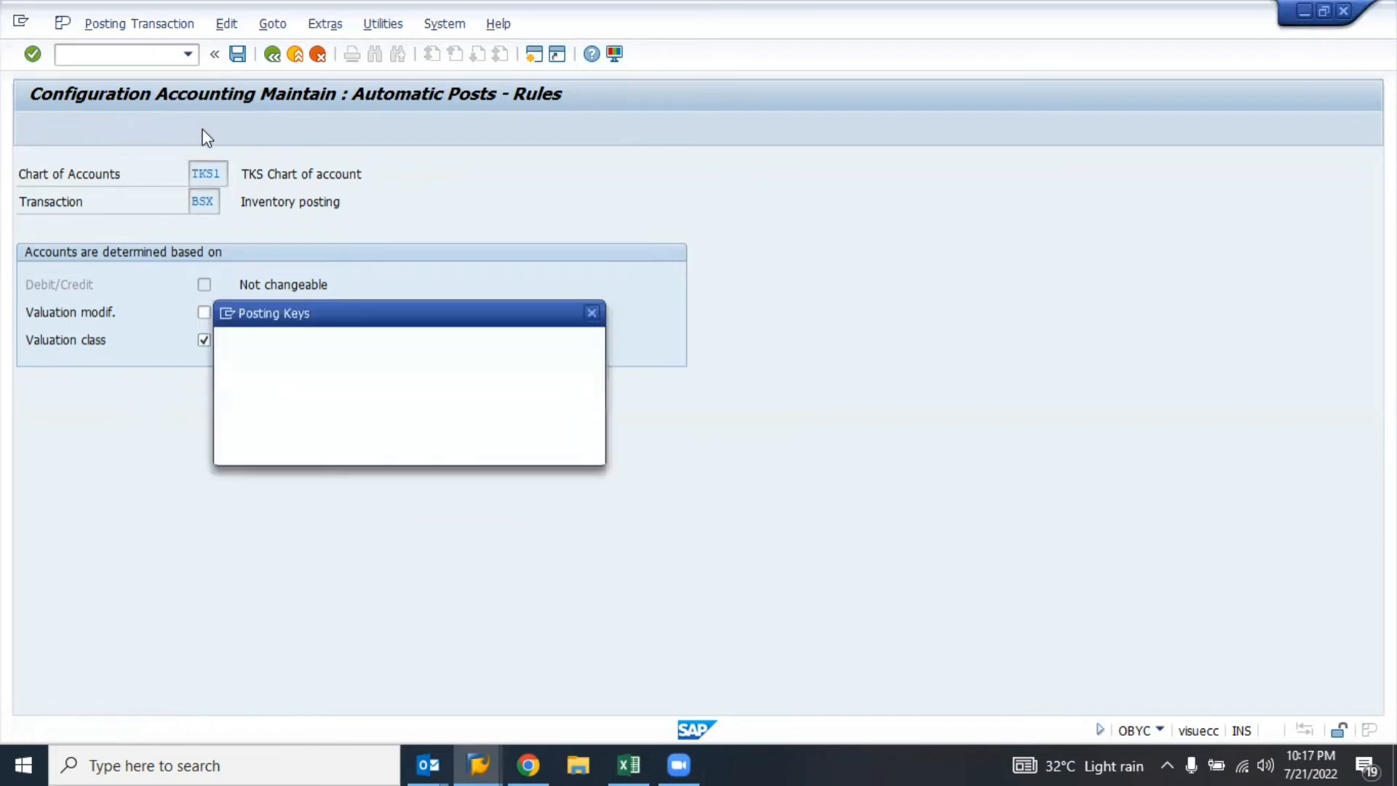
click(311, 434)
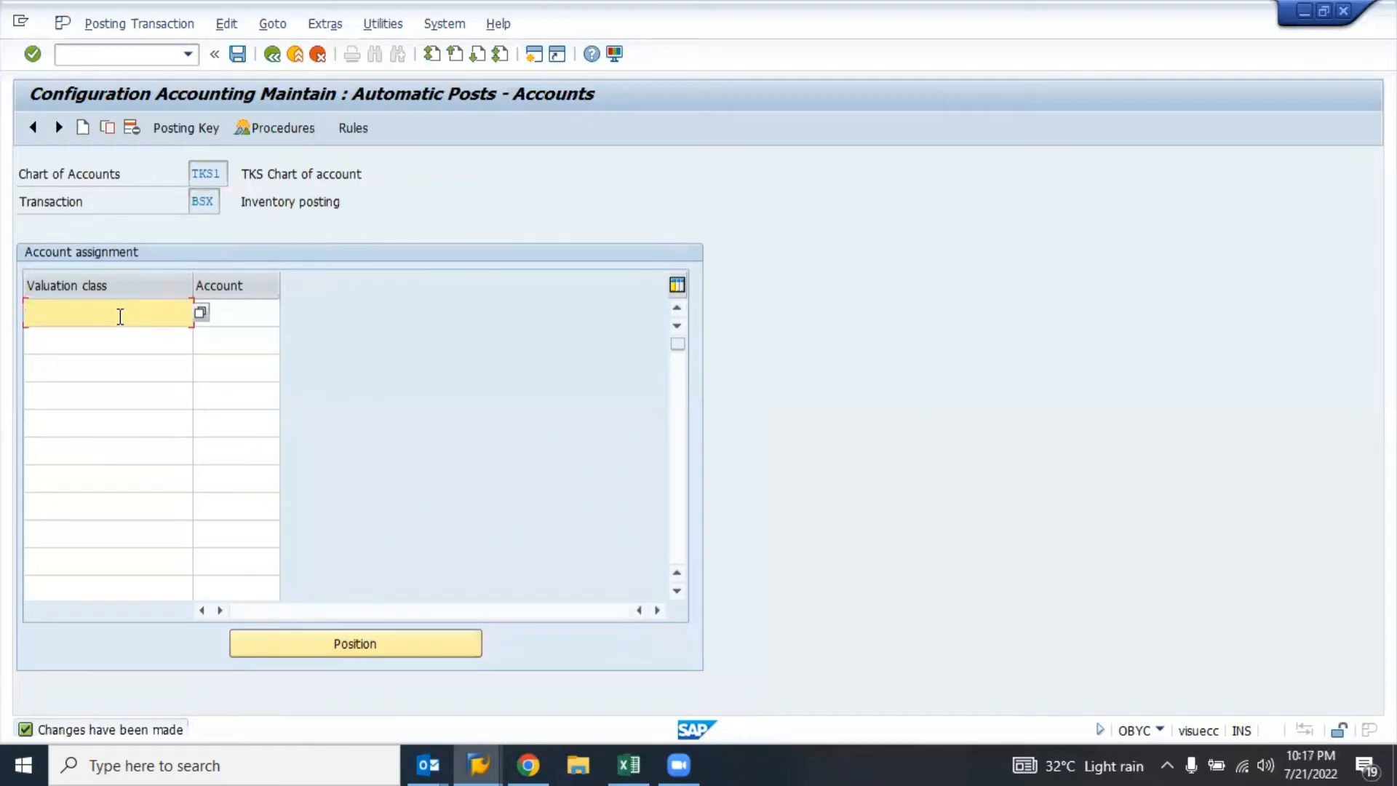
- Assign the first suggested G/L account to valuation class 3000, save it in the proposed customizing request and return to the procedures
text(3000)
key(Tab)
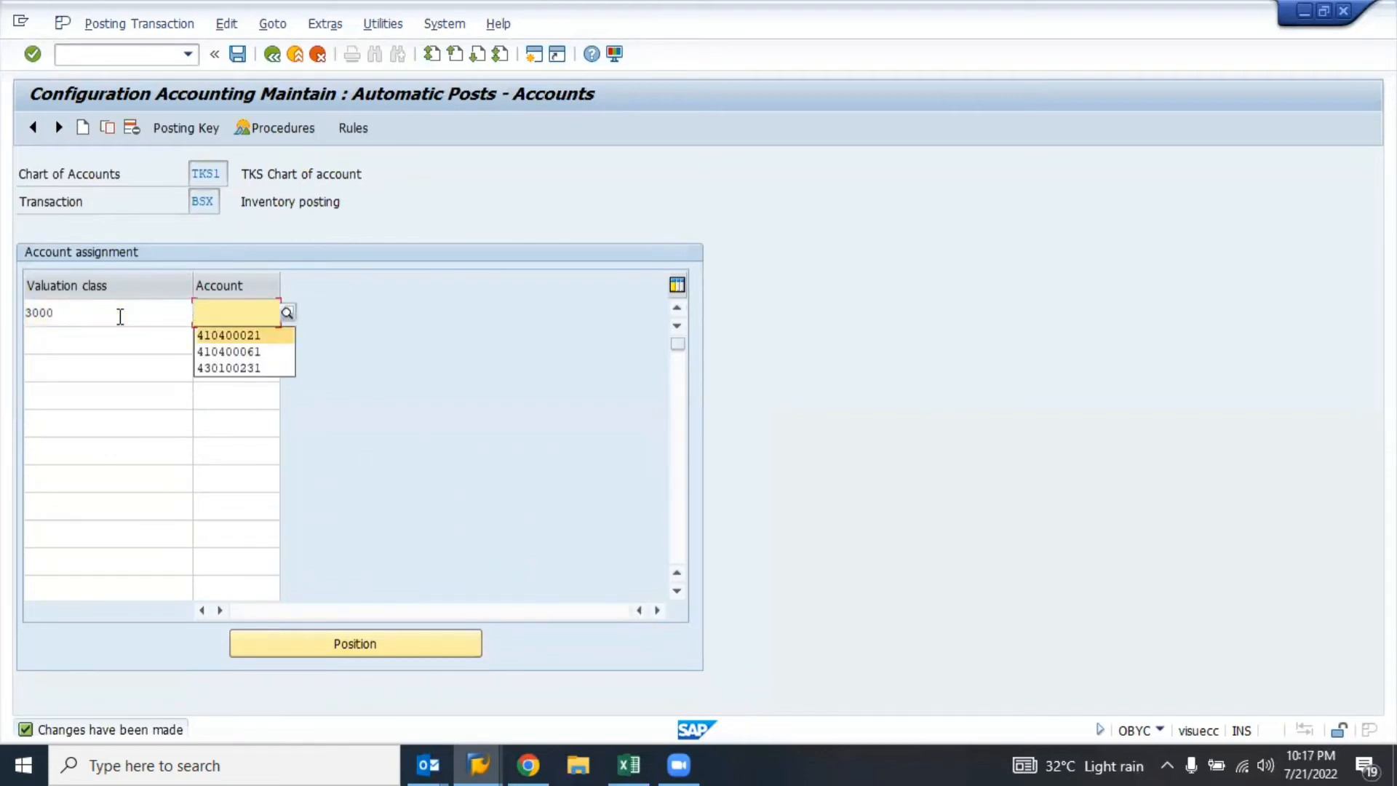
key(Return)
key(Return)
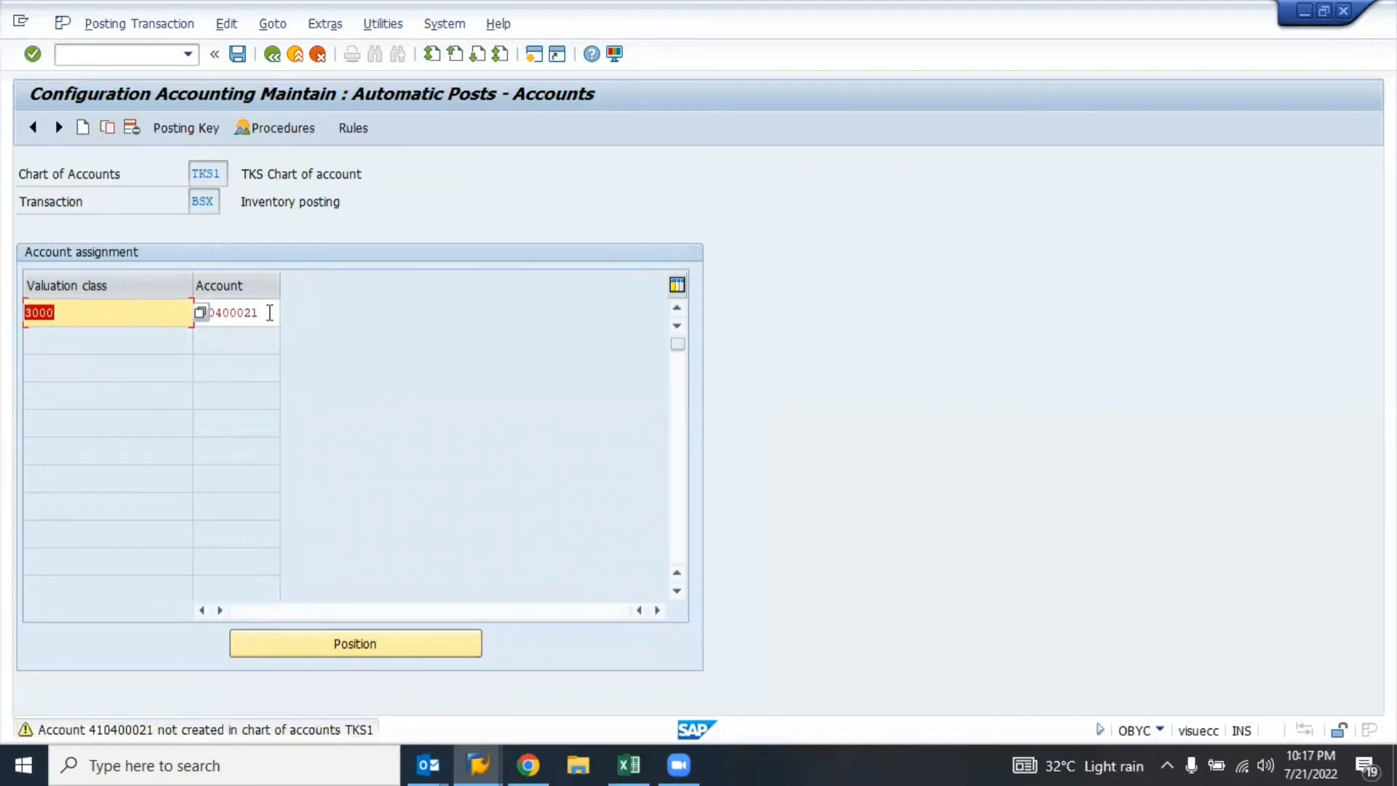
key(Return)
click(269, 312)
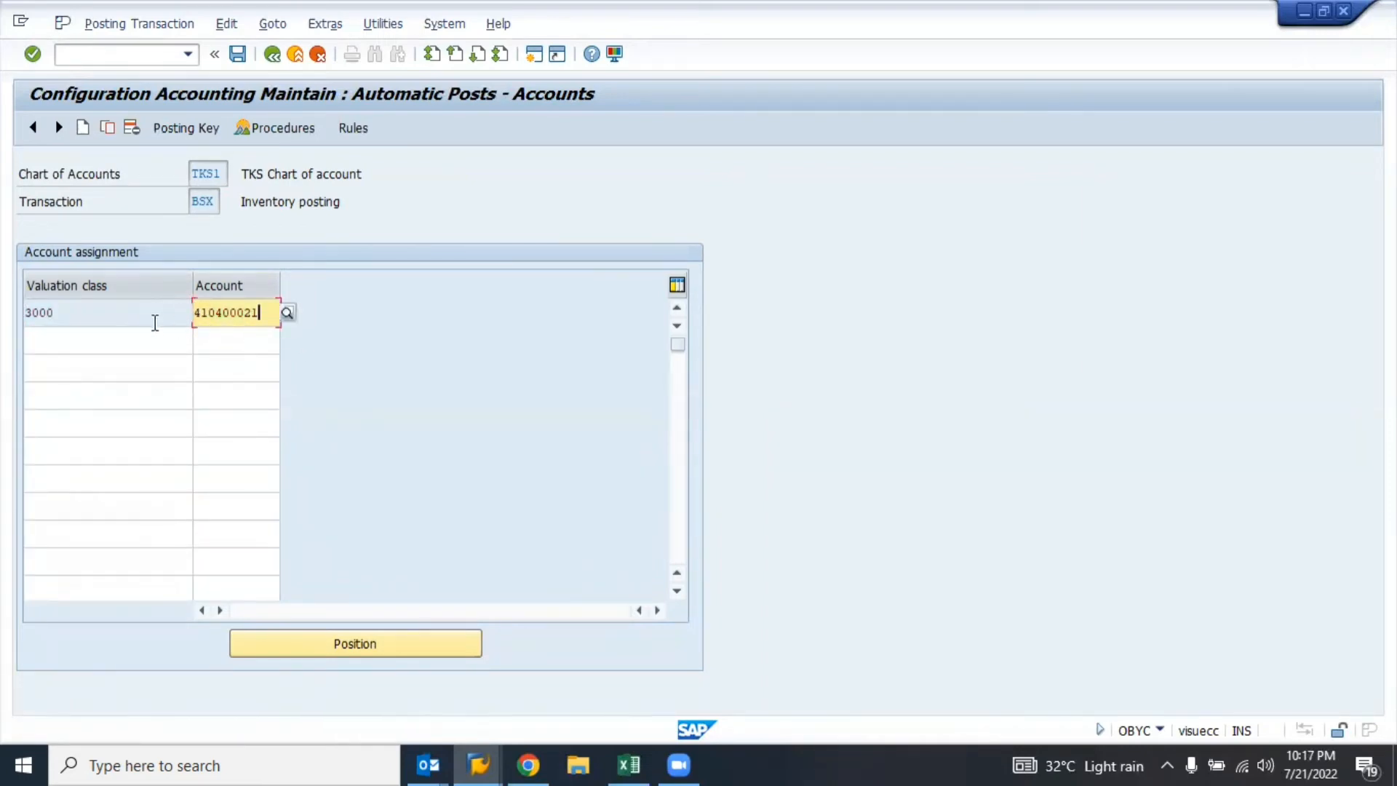
click(238, 54)
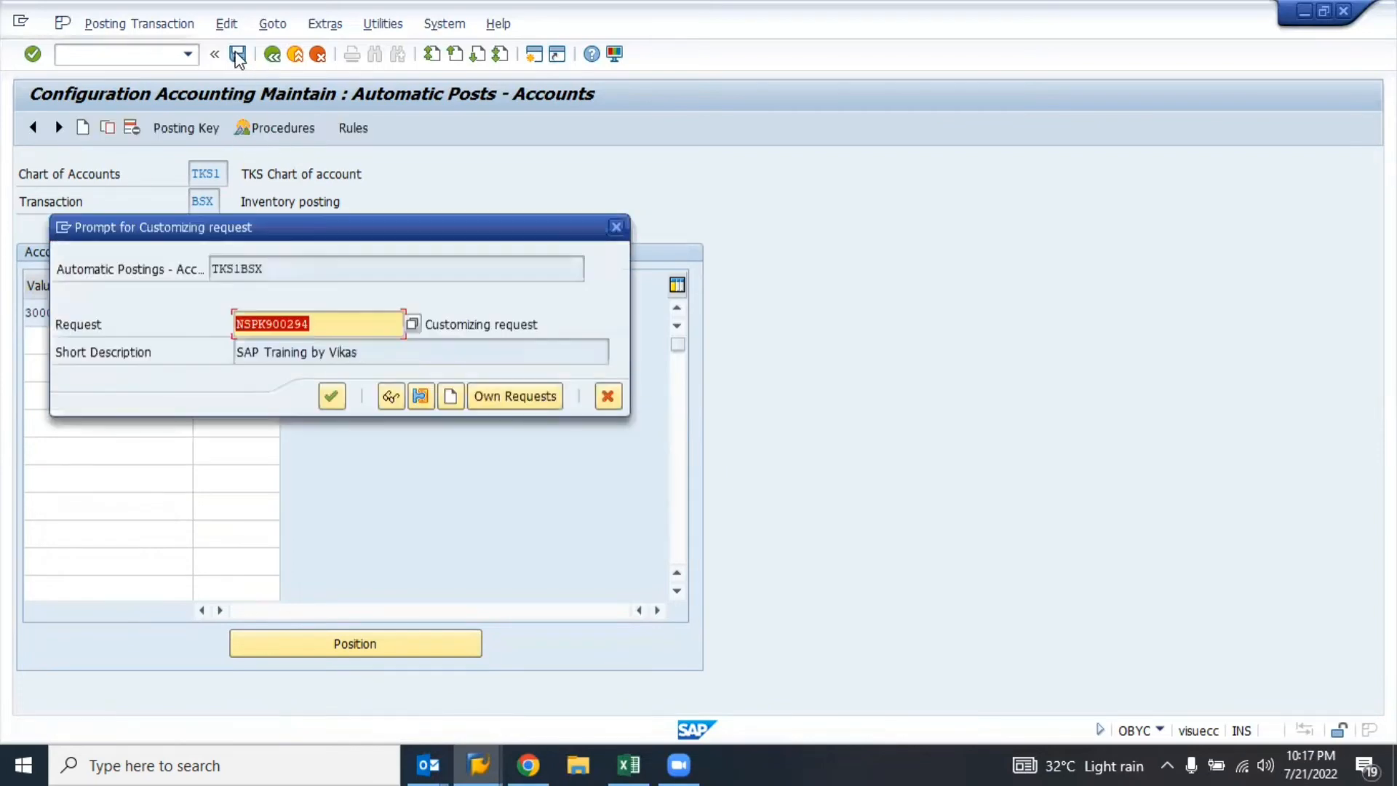
click(327, 403)
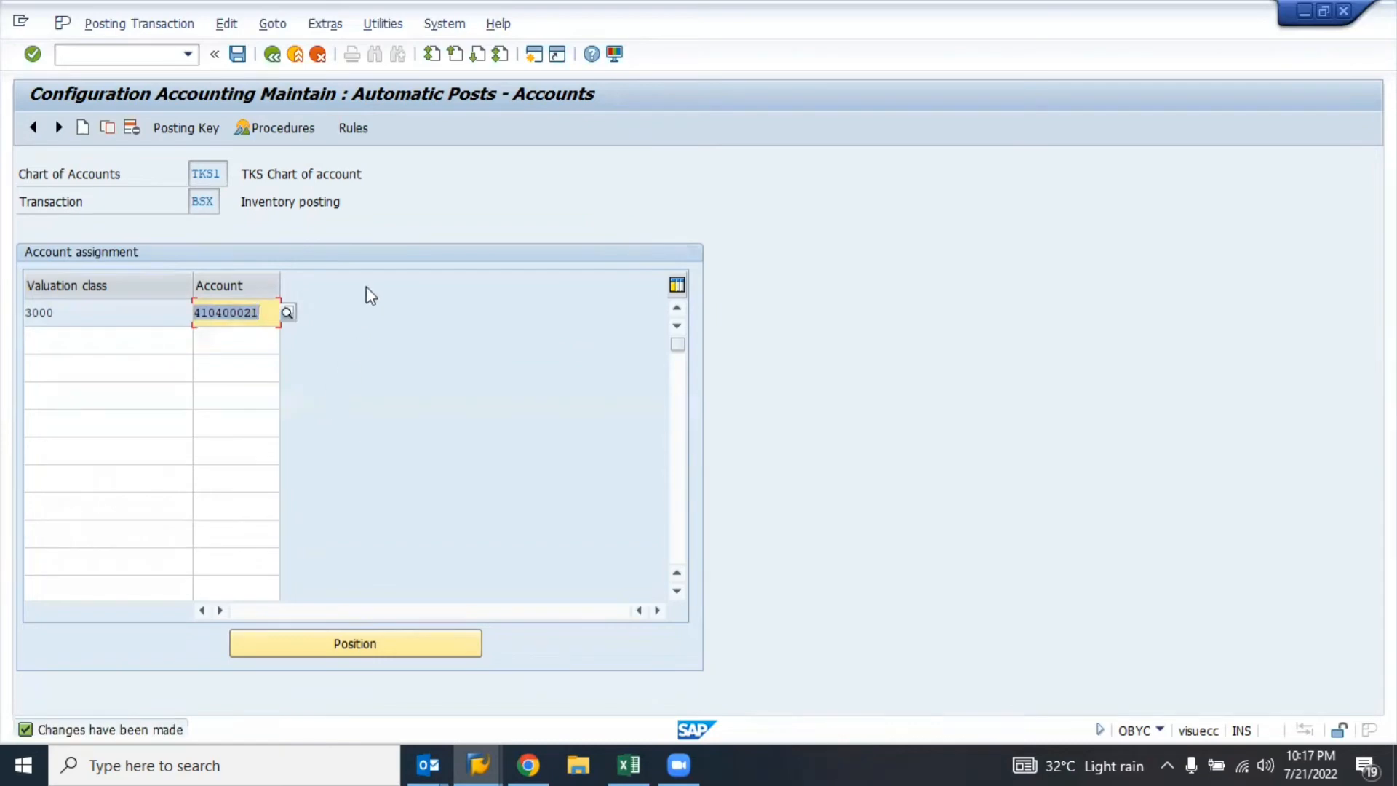
click(272, 54)
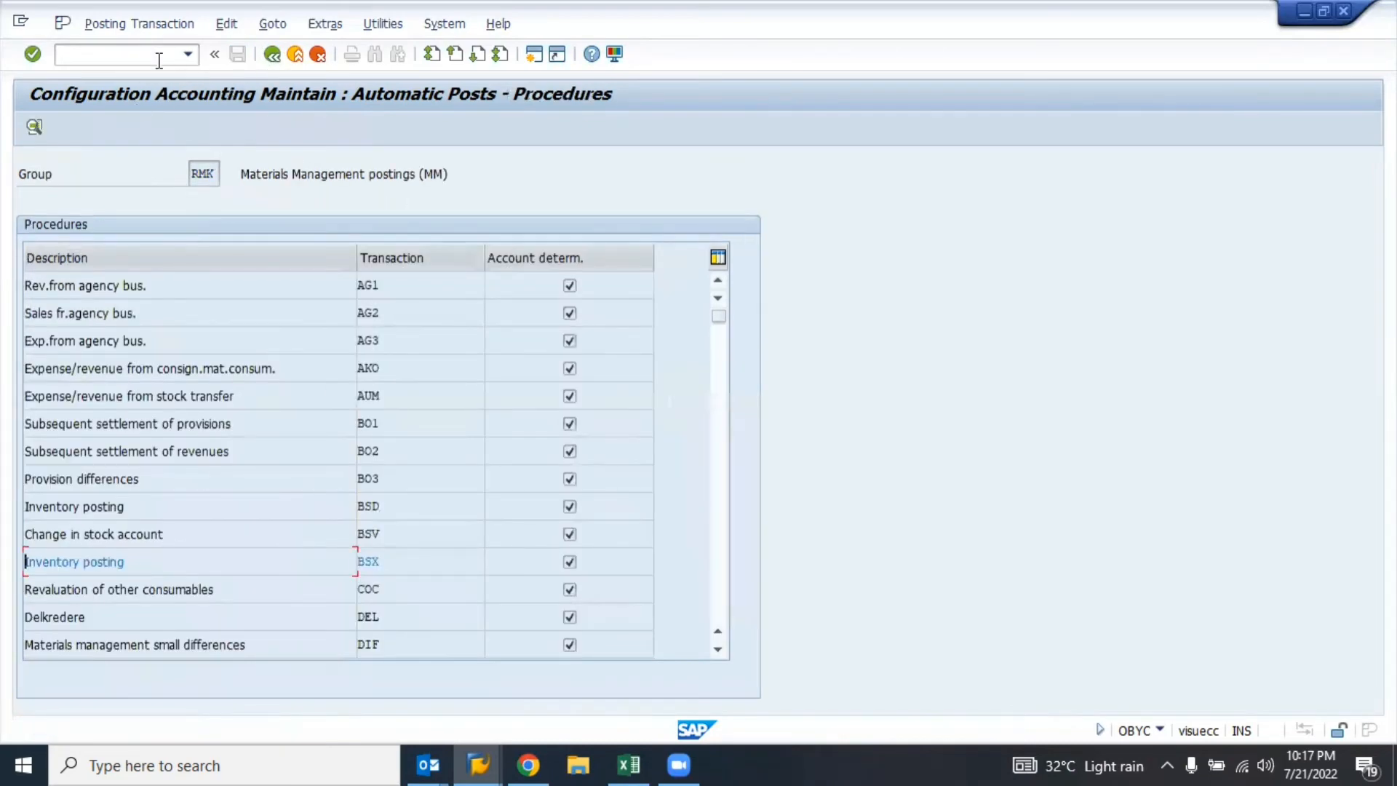
- Switch to the SAP Easy Access session, load table MSEG in transaction SE16N and leave the transaction
key(alt+Tab)
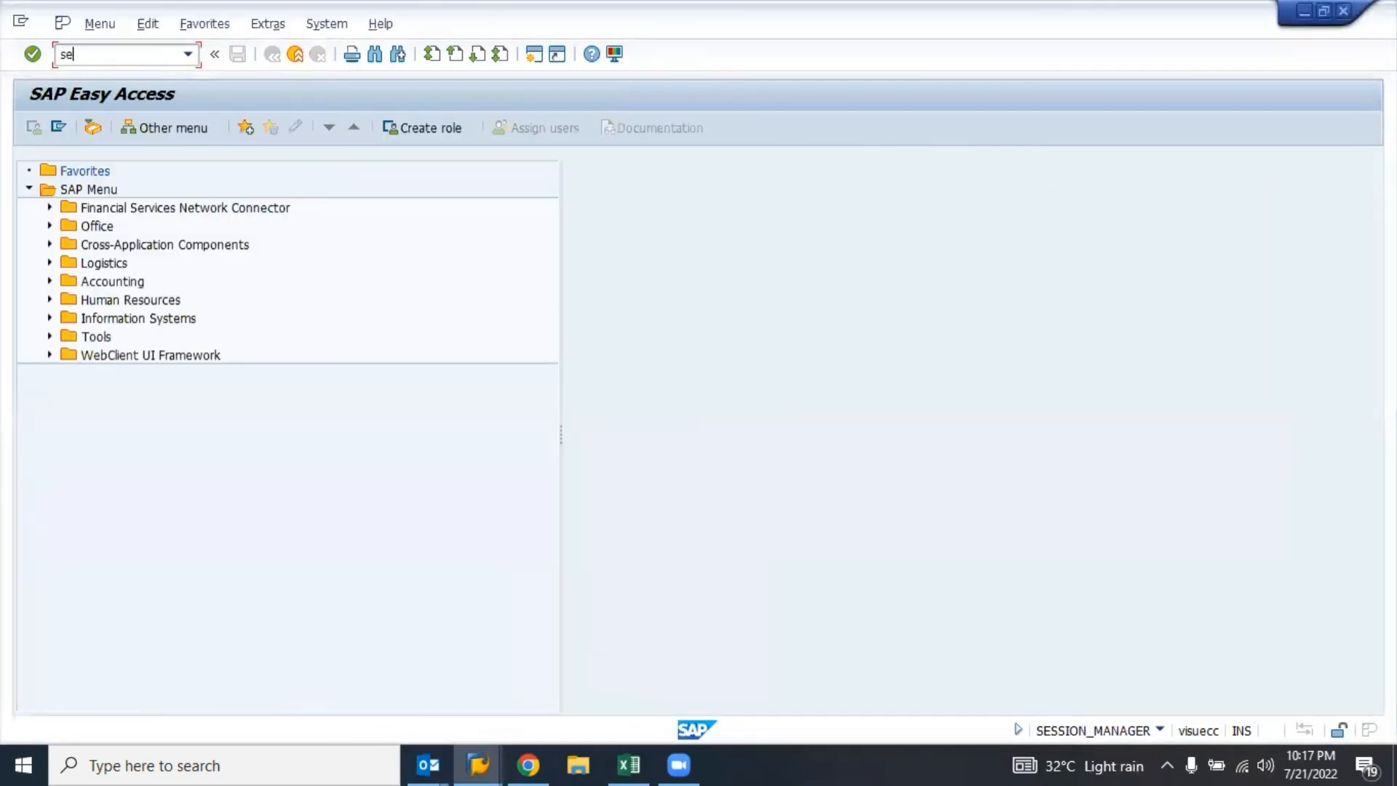
key(Return)
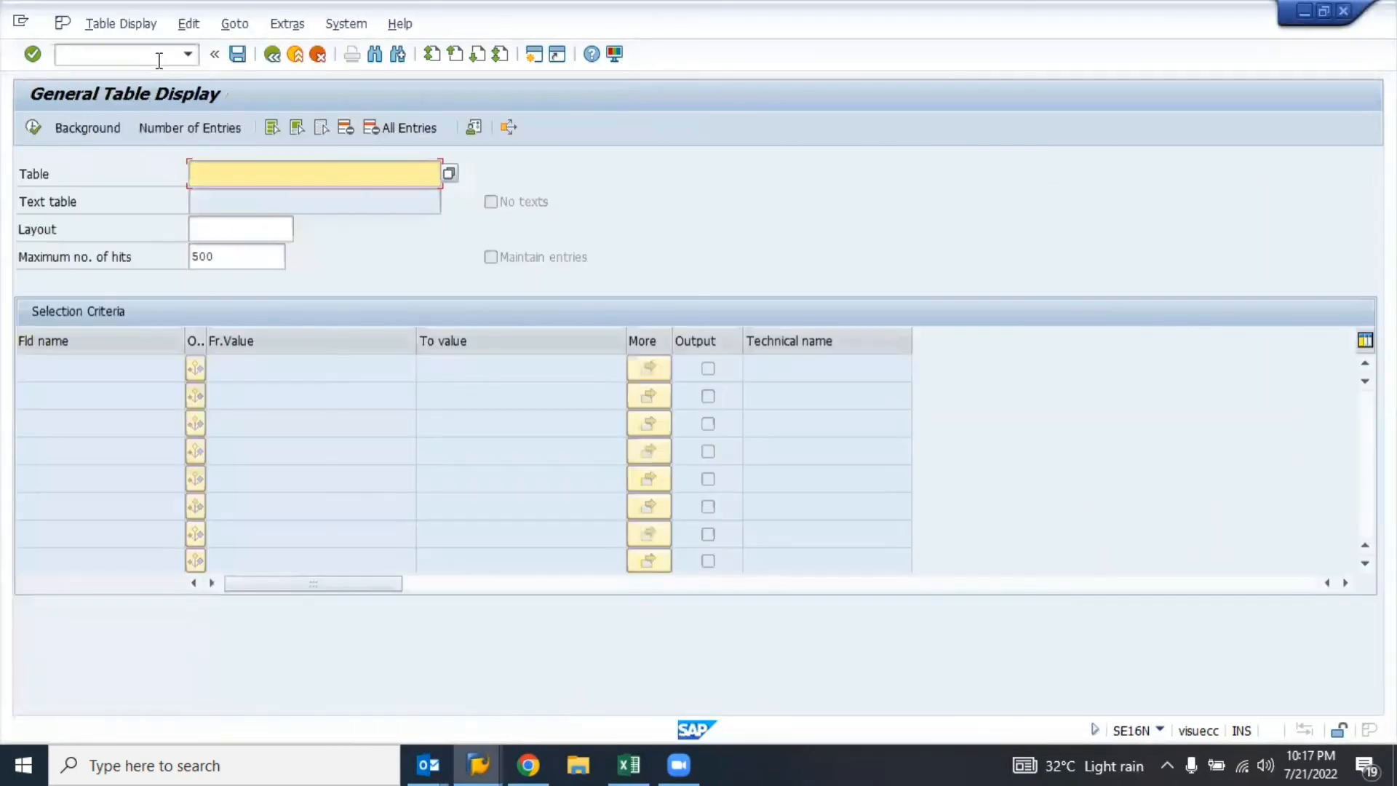
text(mseg)
key(Return)
key(F3)
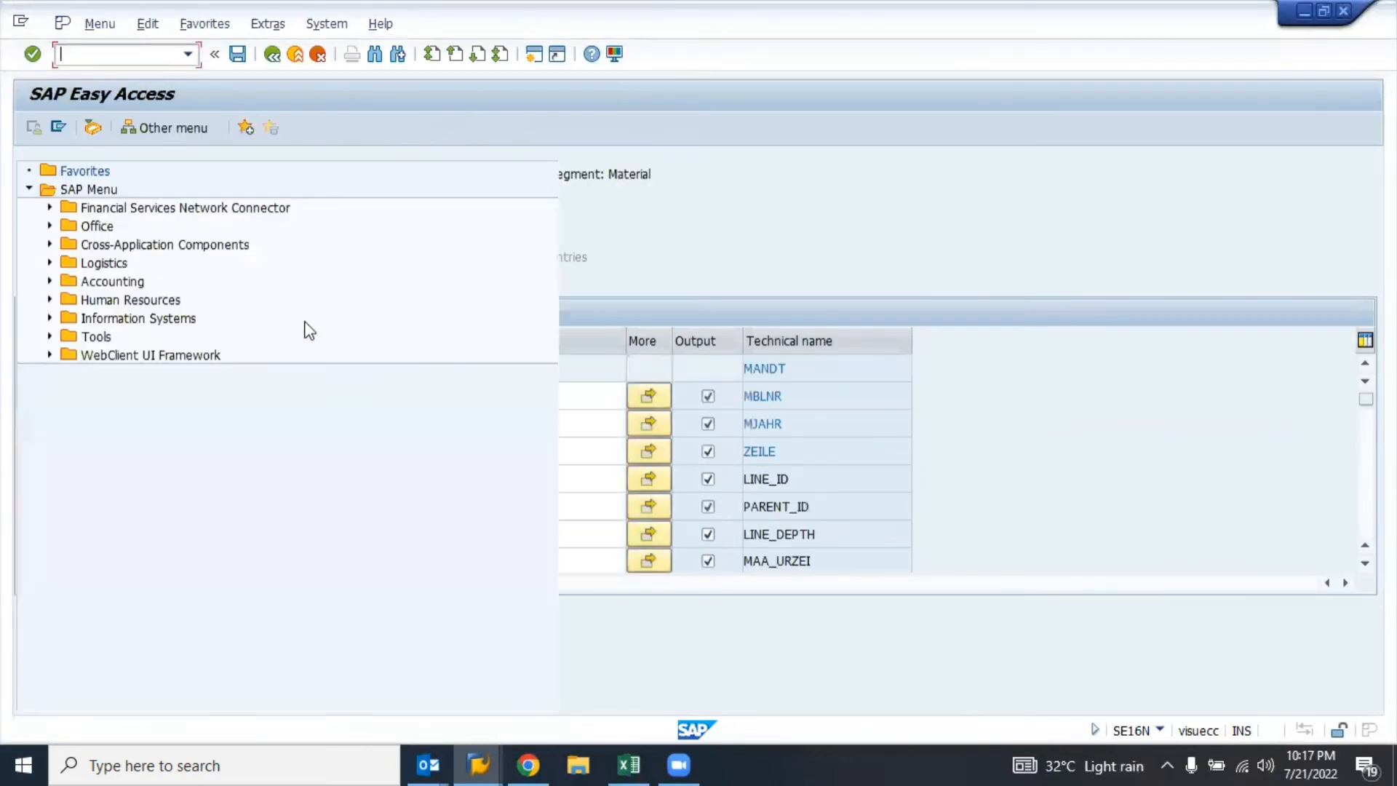
- Open transaction ME2N and try to run the purchasing document list with scope of list alv
text(me2n)
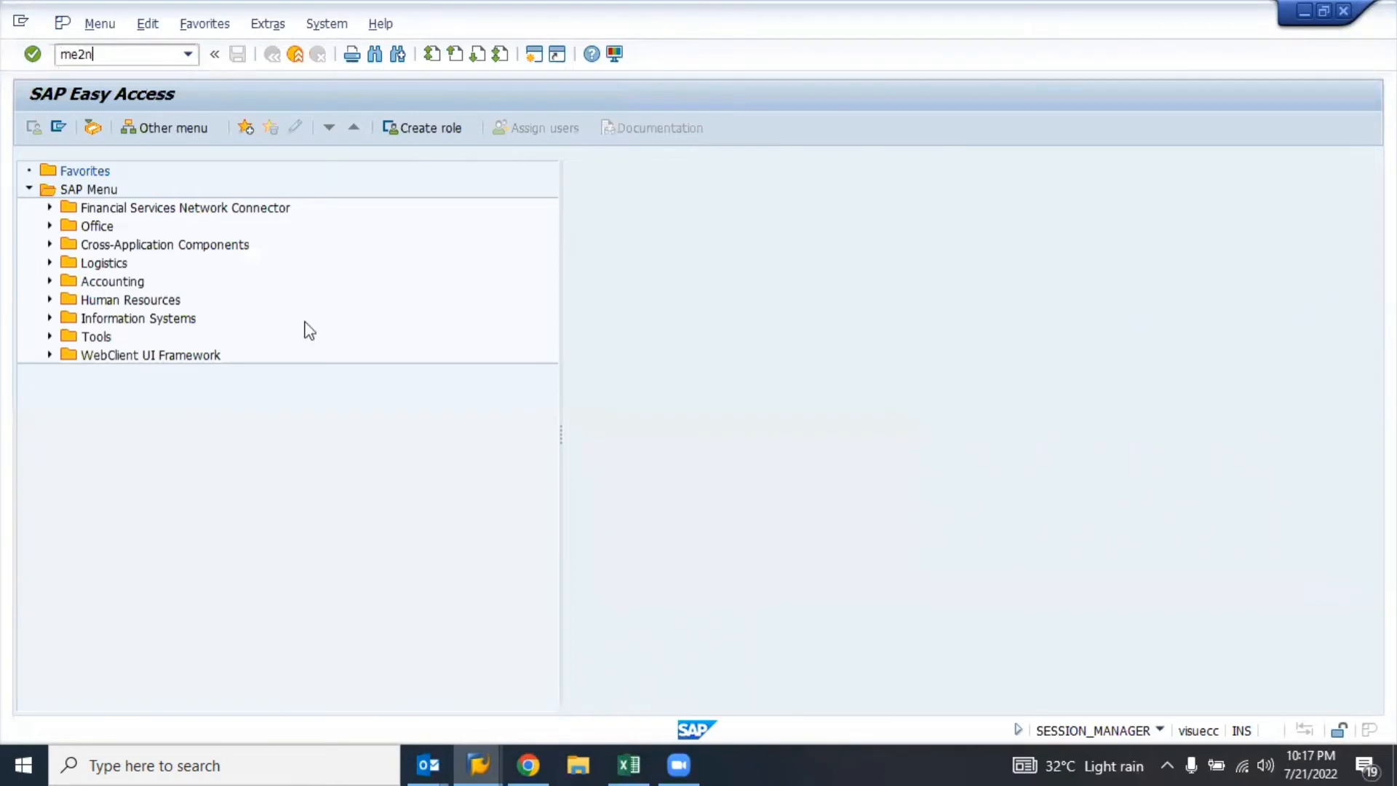
key(Return)
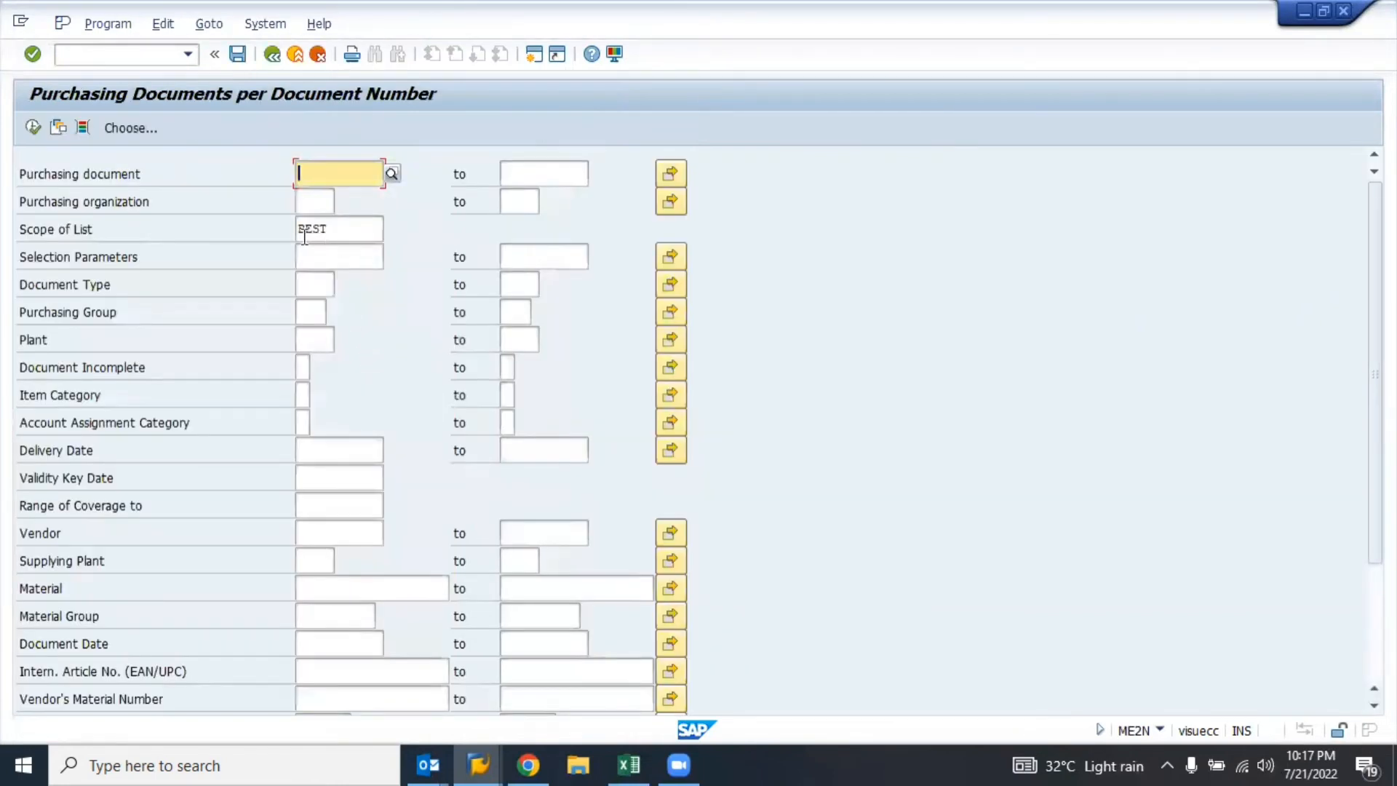
double_click(341, 233)
key(BackSpace)
key(Down)
key(Return)
key(F8)
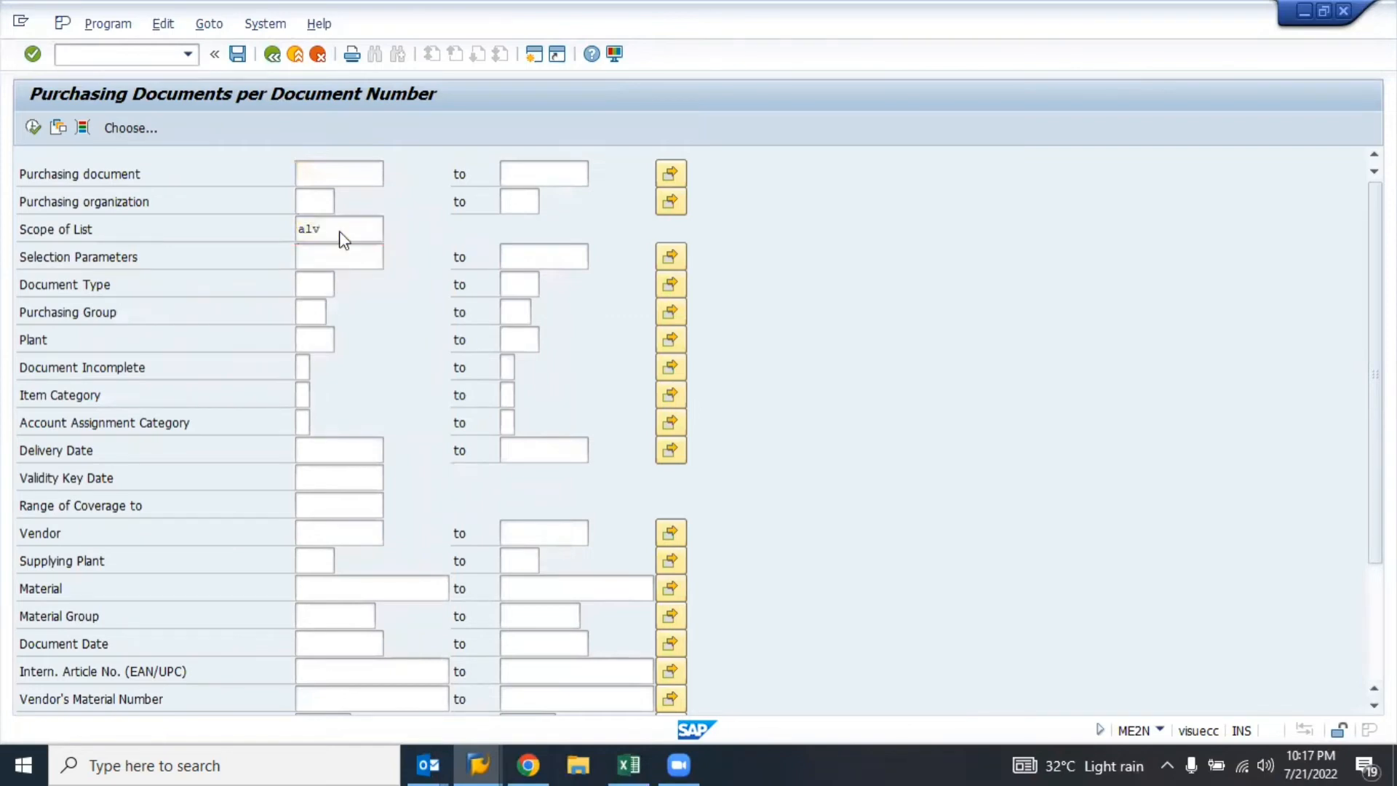
- Set the scope of list to BEST and run the purchasing document list without other selection criteria
key(BackSpace)
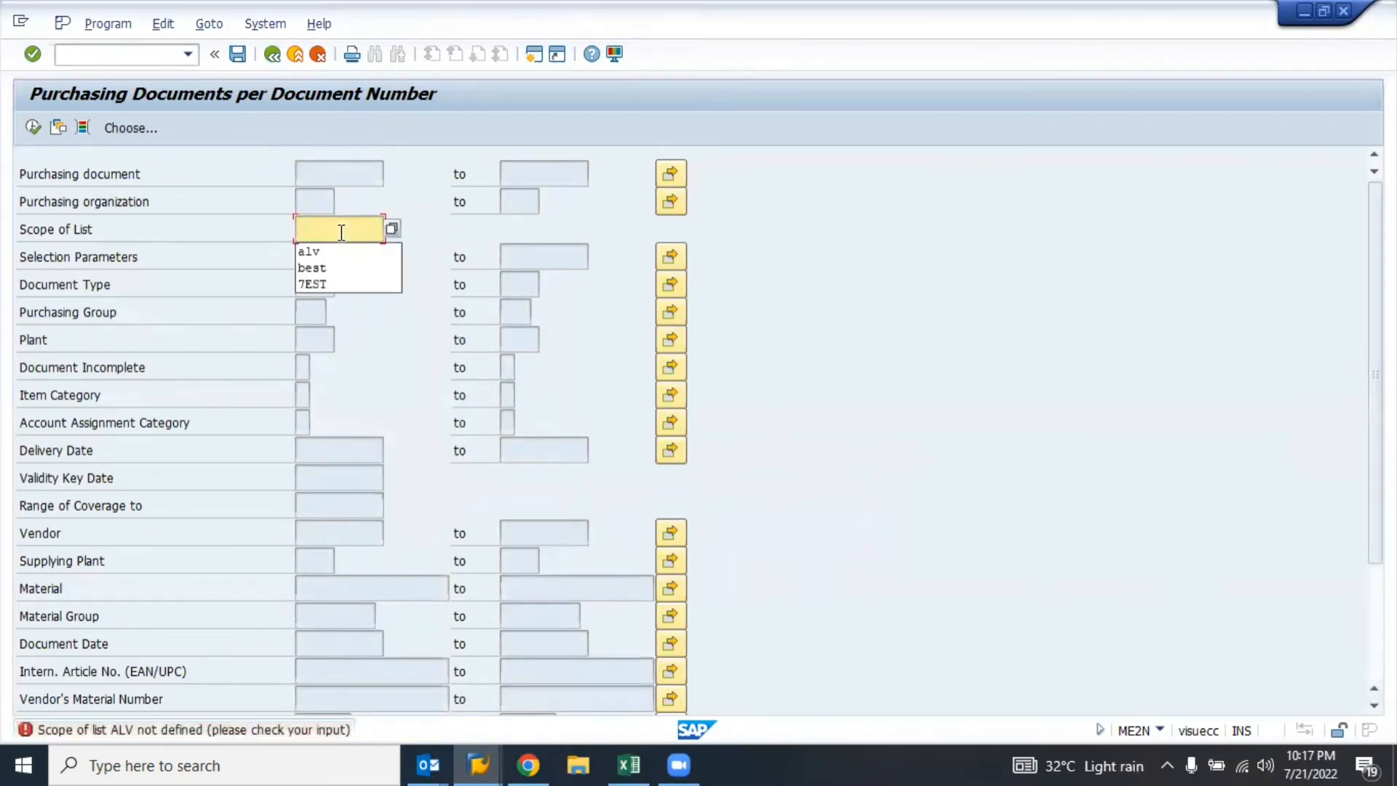
key(Down)
key(Down)
key(Return)
key(Return)
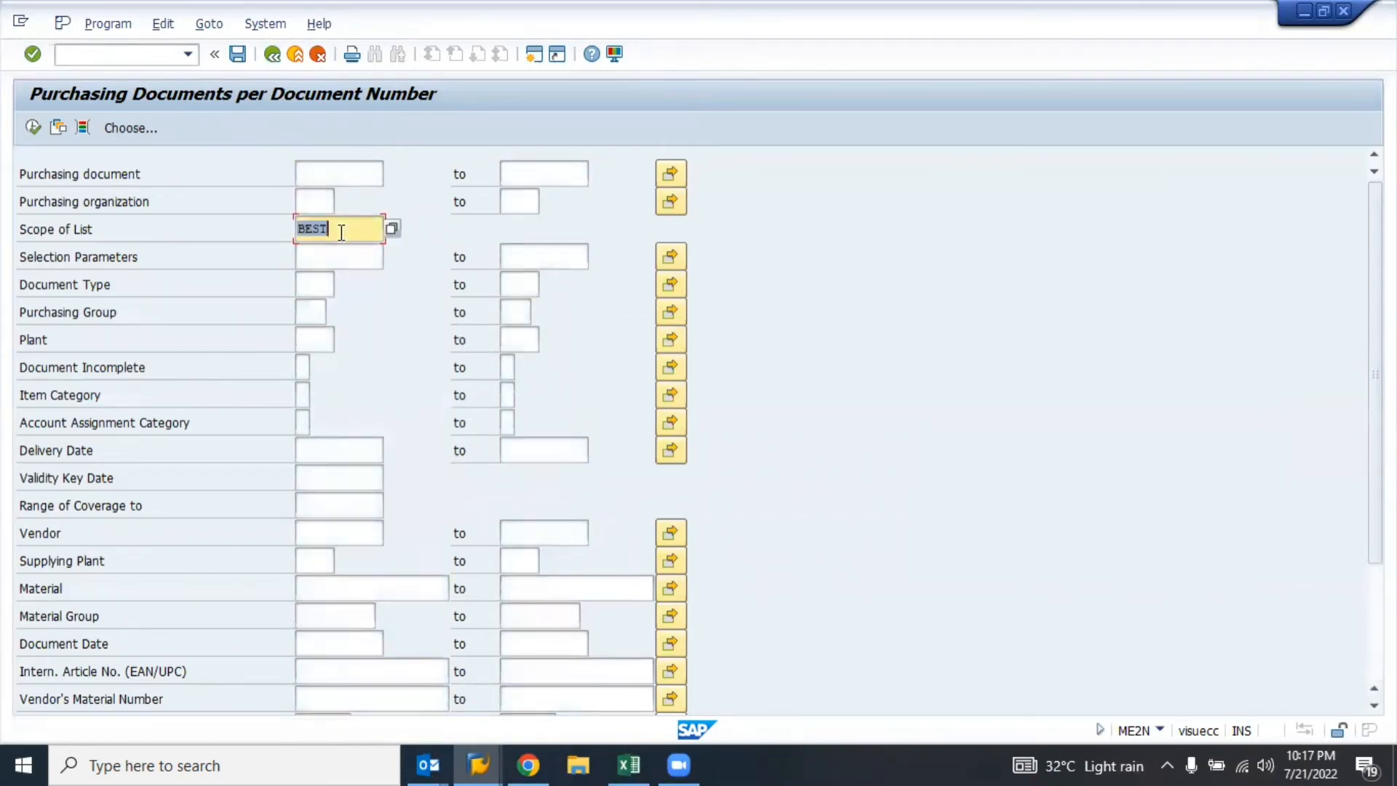
key(F8)
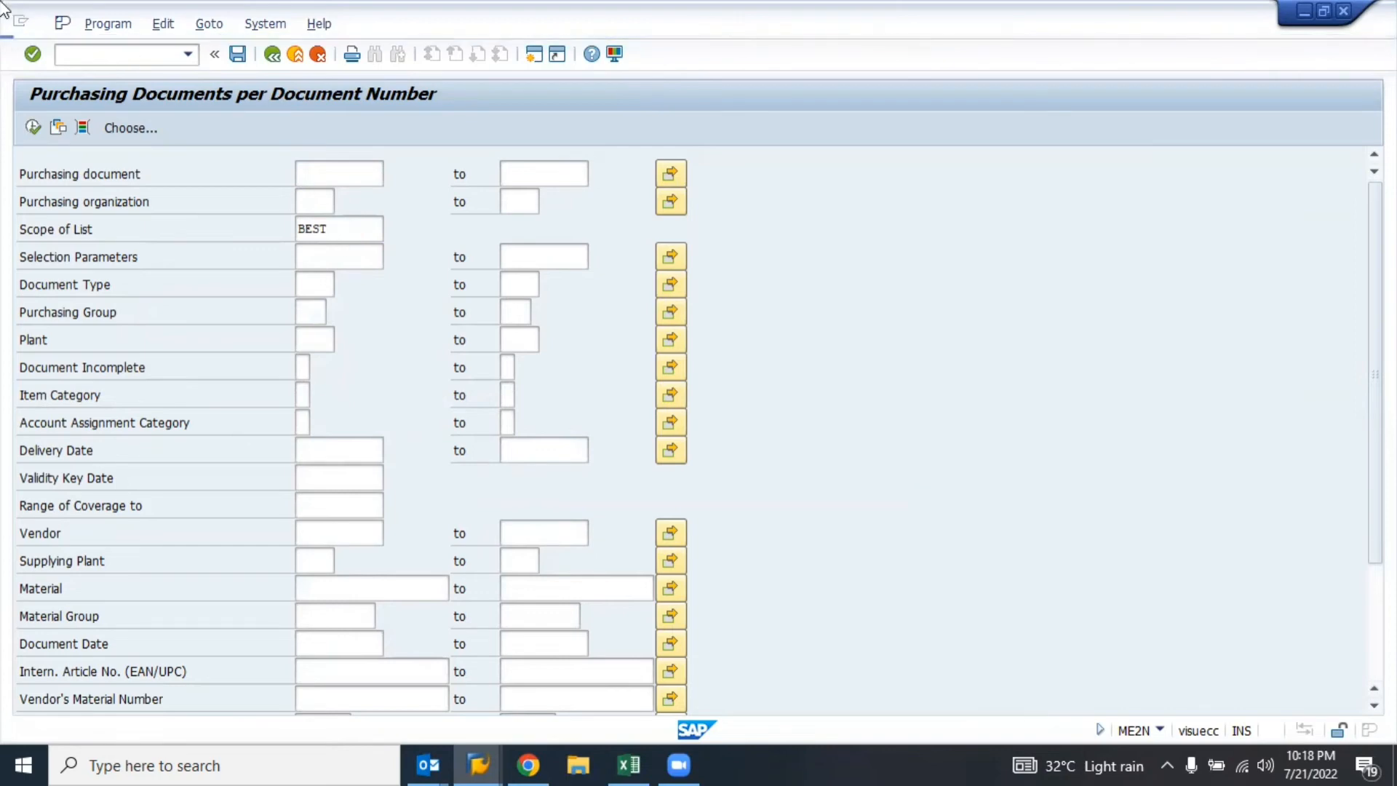
- Create an additional SAP session and switch to its SAP Easy Access screen
click(21, 21)
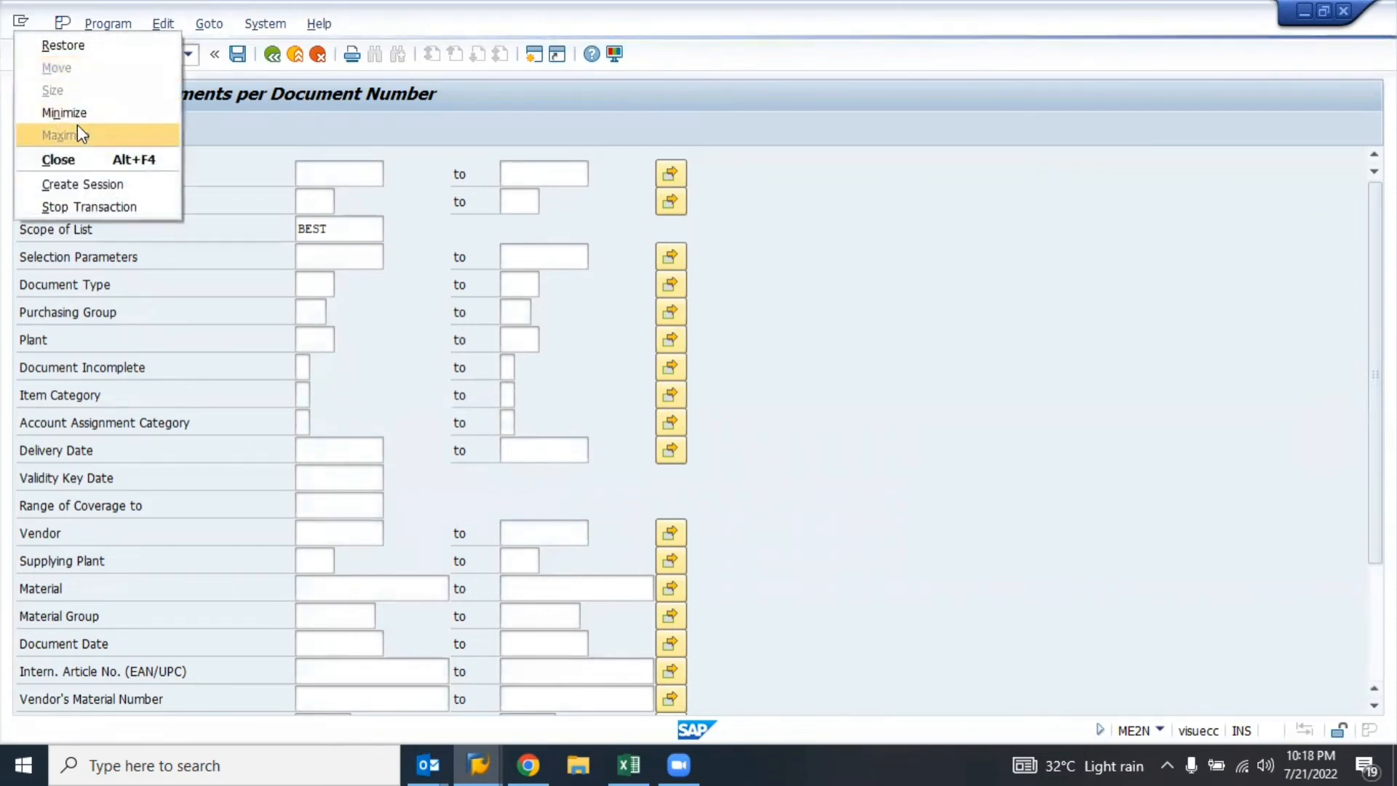
click(83, 185)
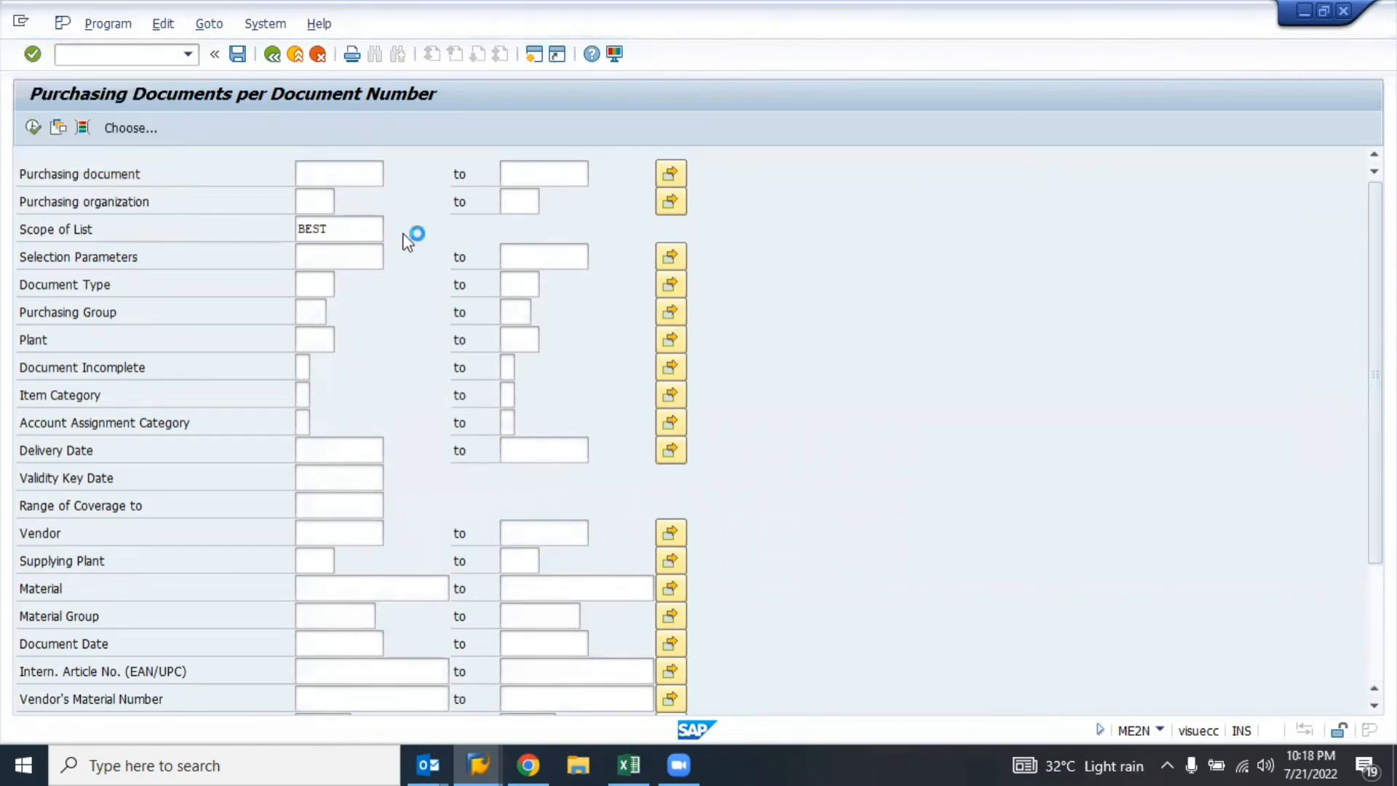
key(alt+Tab)
key(alt+Tab)
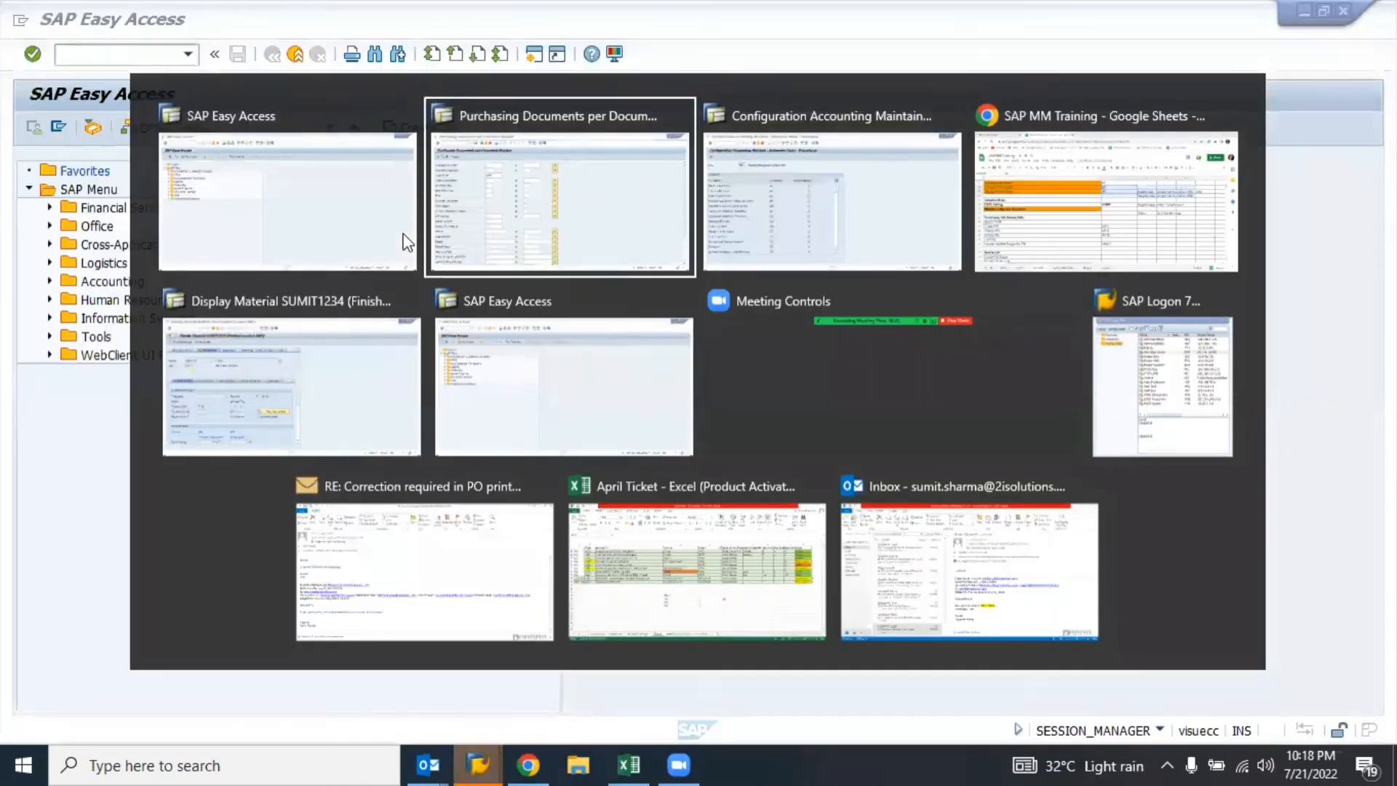
click(408, 242)
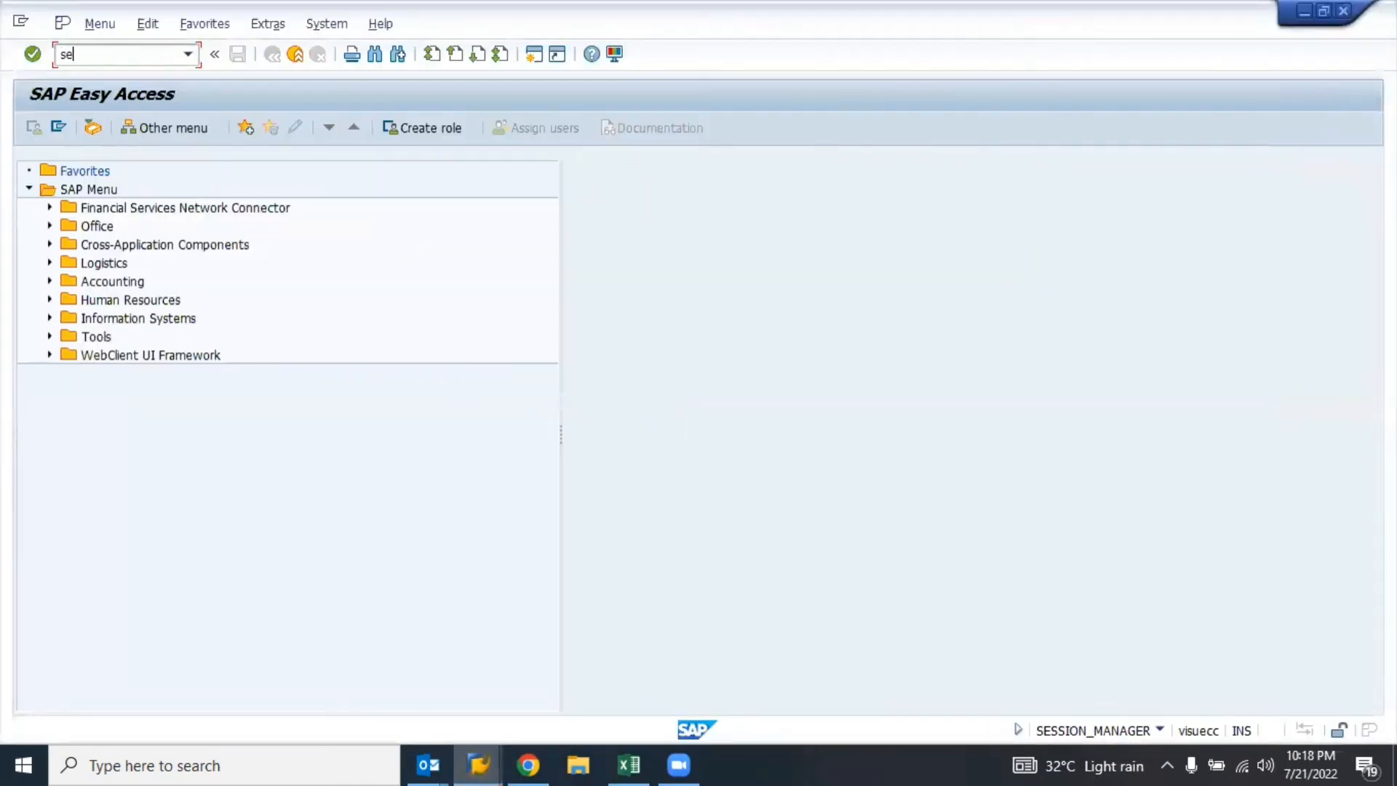
- Open transaction SE16N for table MSEG and find the field BWART in its selection criteria
text(se16n)
key(Return)
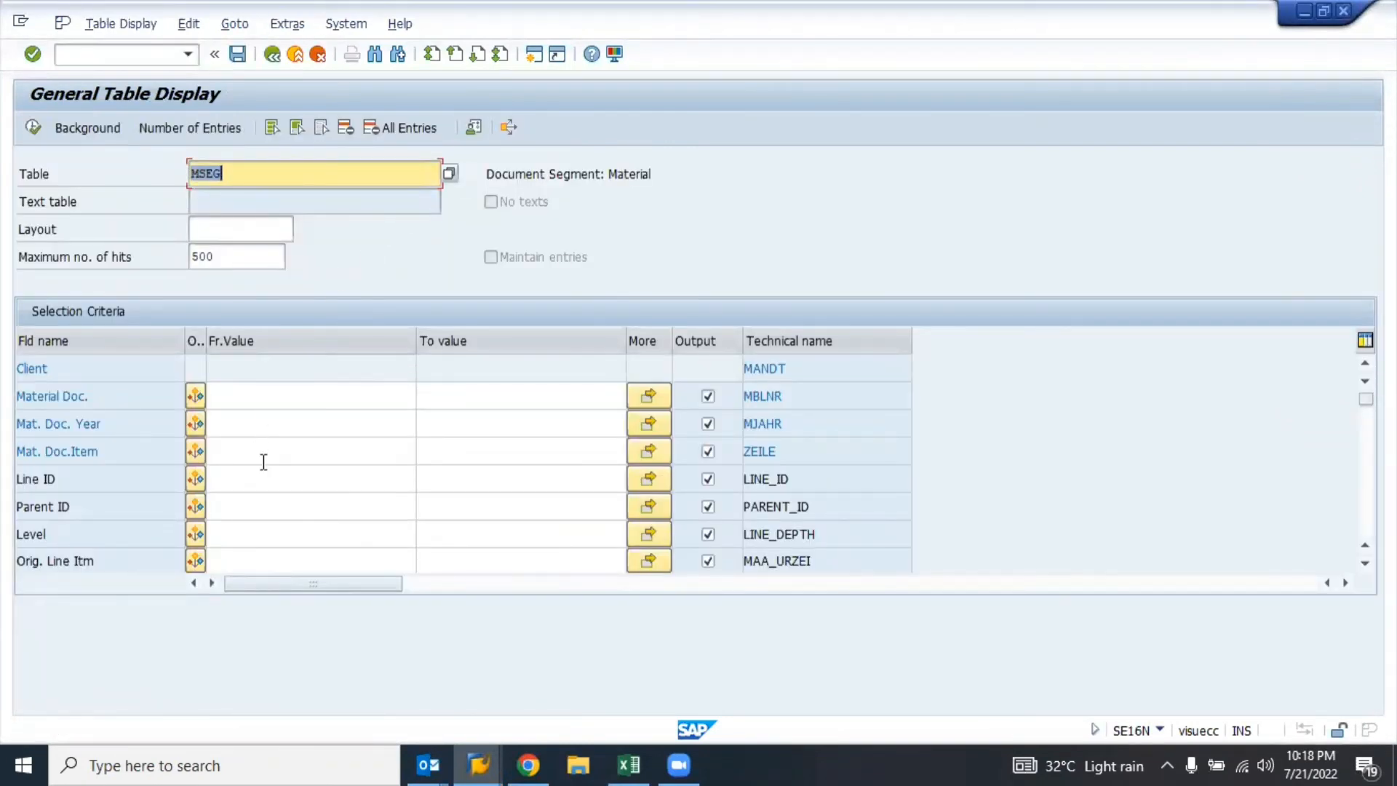
key(ctrl+f)
text(bwA)
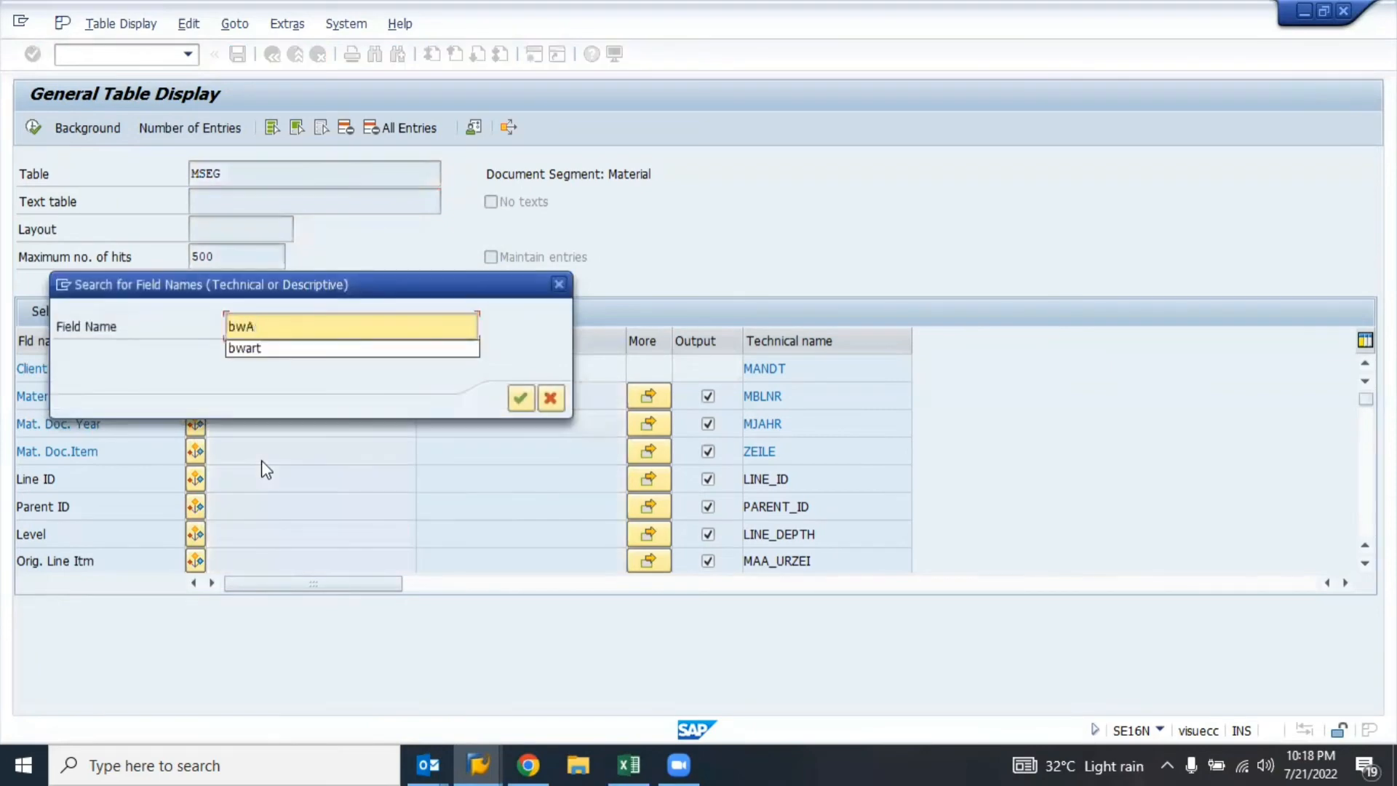
key(BackSpace)
text(art)
key(Return)
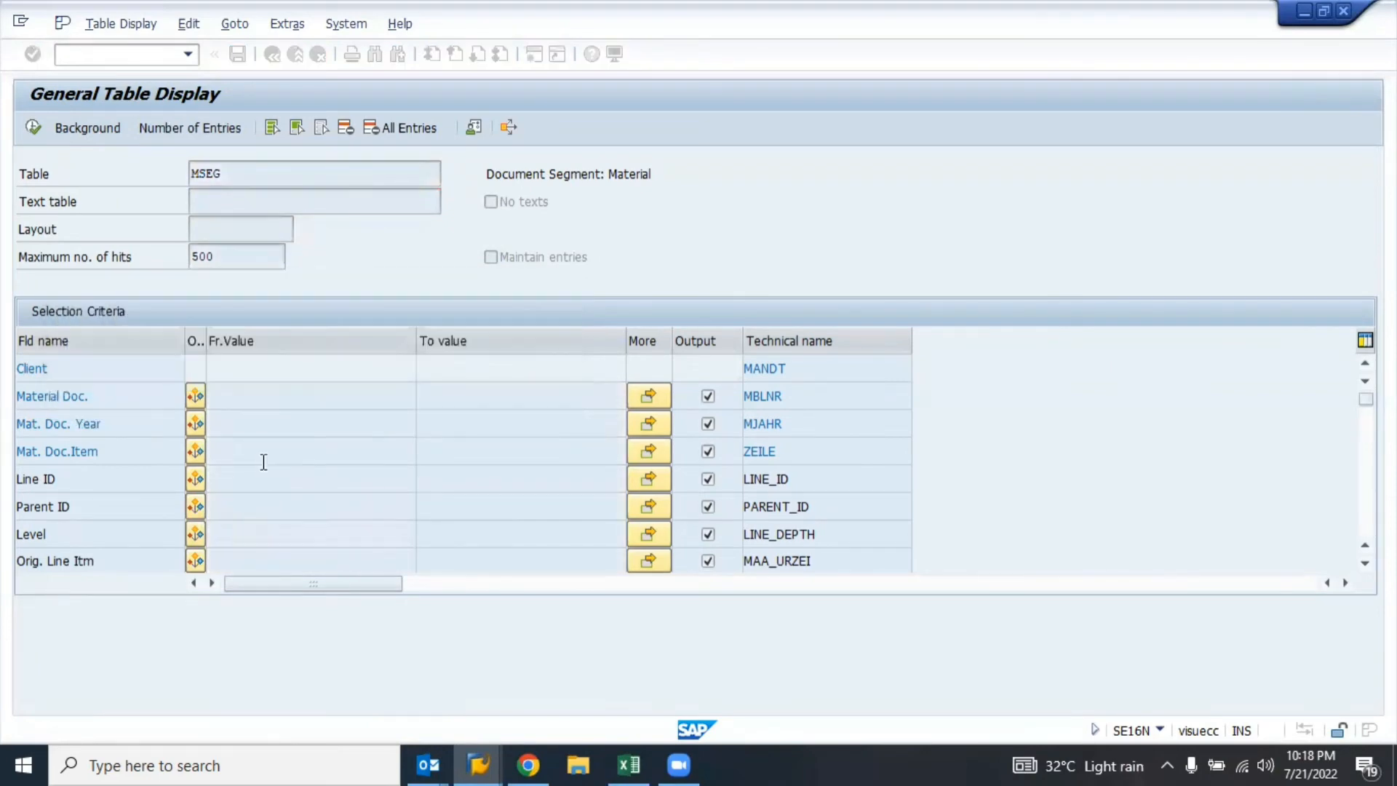
- Run the MSEG selection for movement type 101 and pick material document 49000041 from the entries
click(245, 360)
text(1)
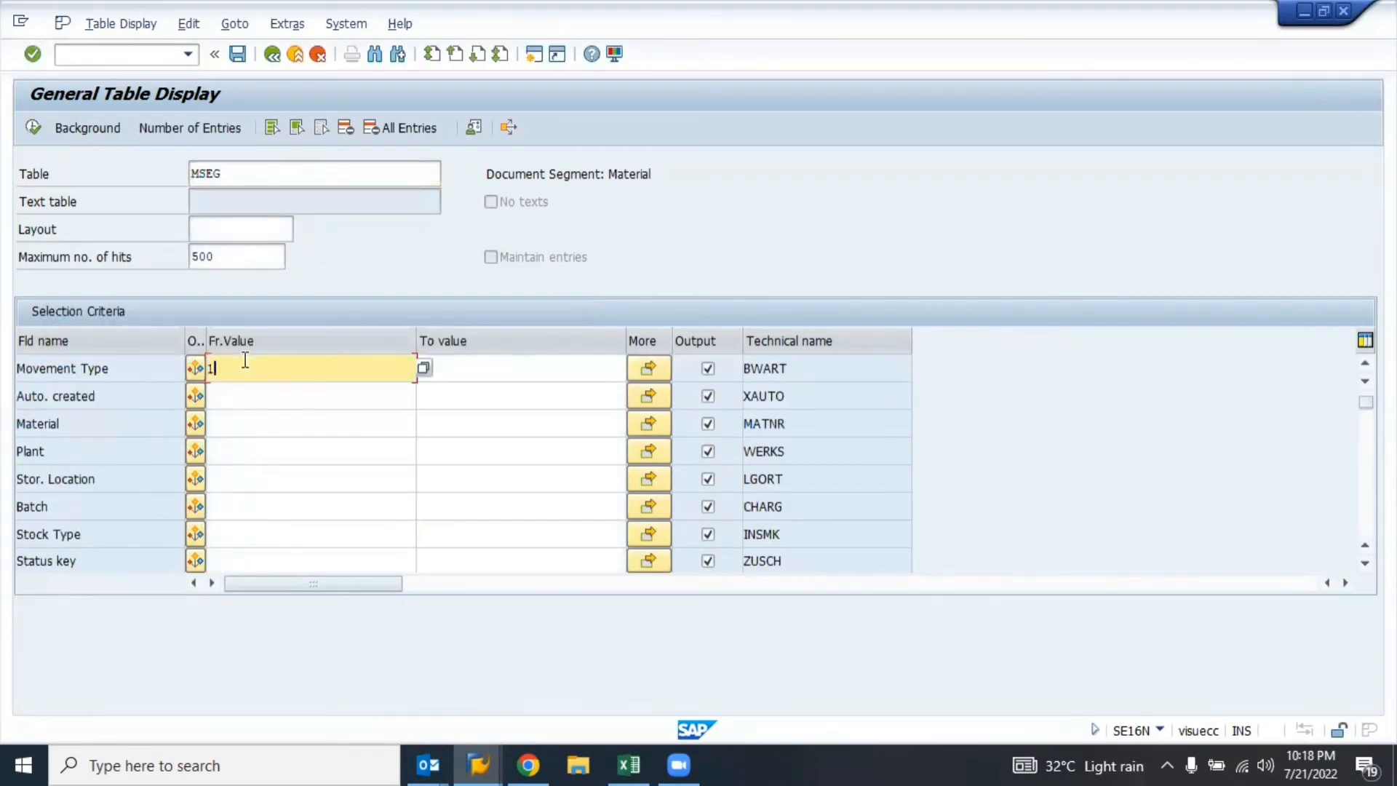
text(01)
key(F8)
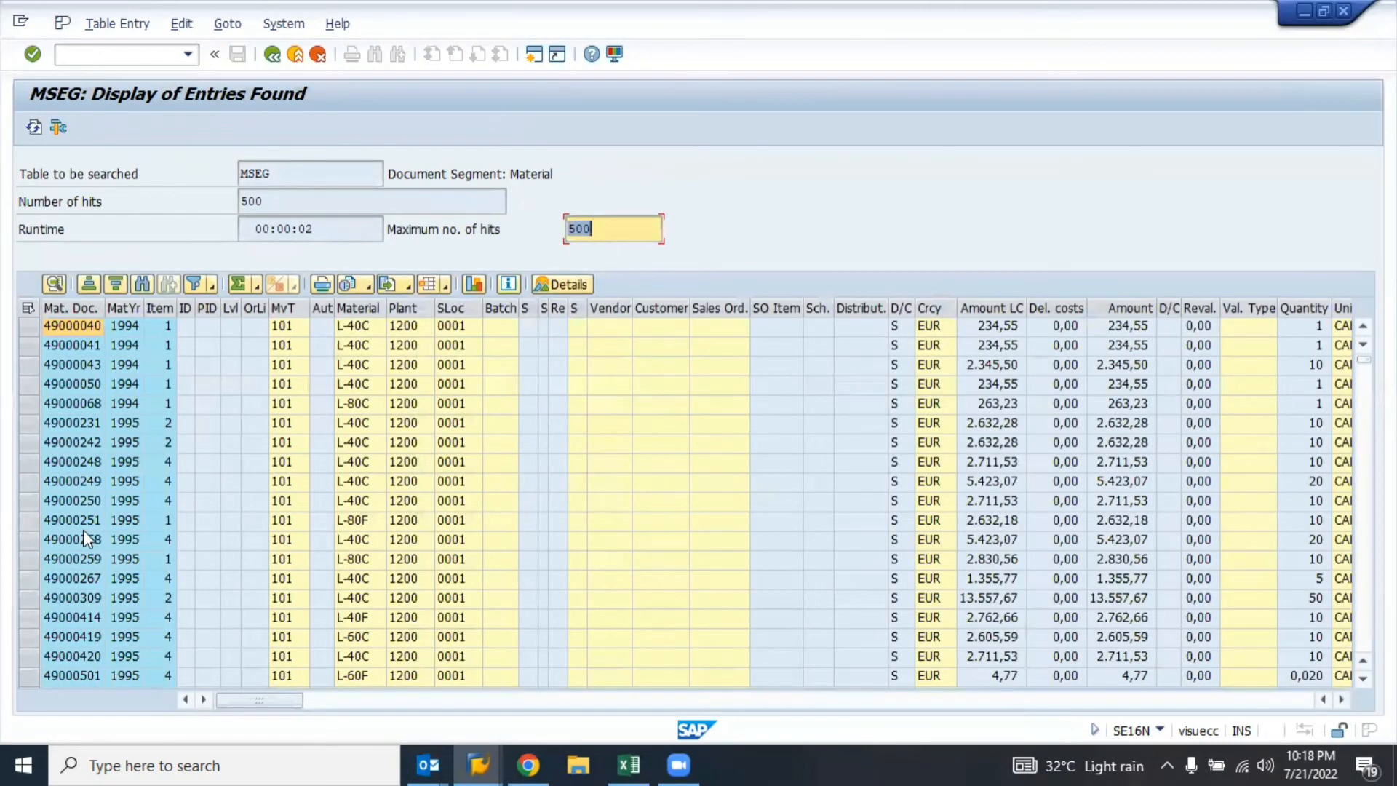
click(75, 340)
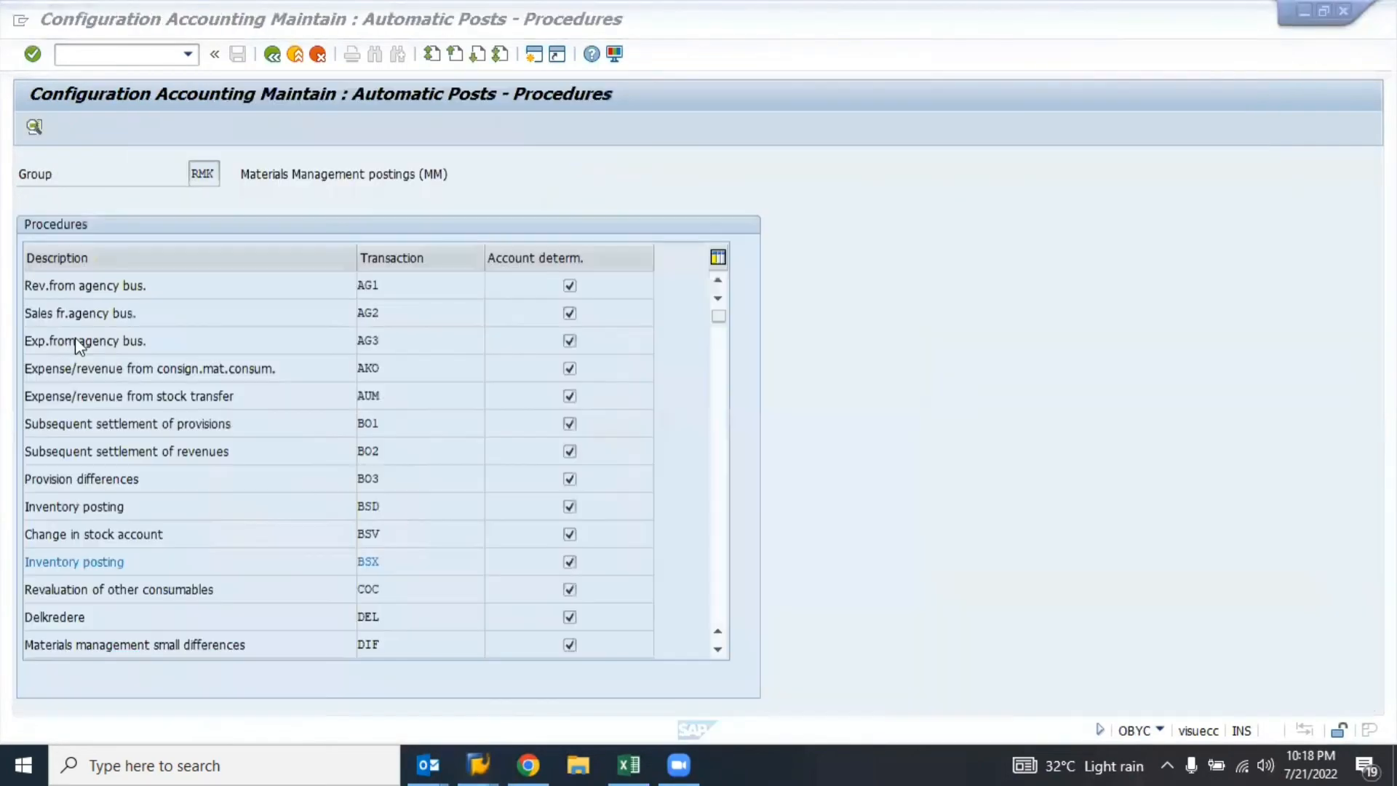
- Switch to the OBYC session, leave the transaction and open transaction MIGO
key(F3)
key(F3)
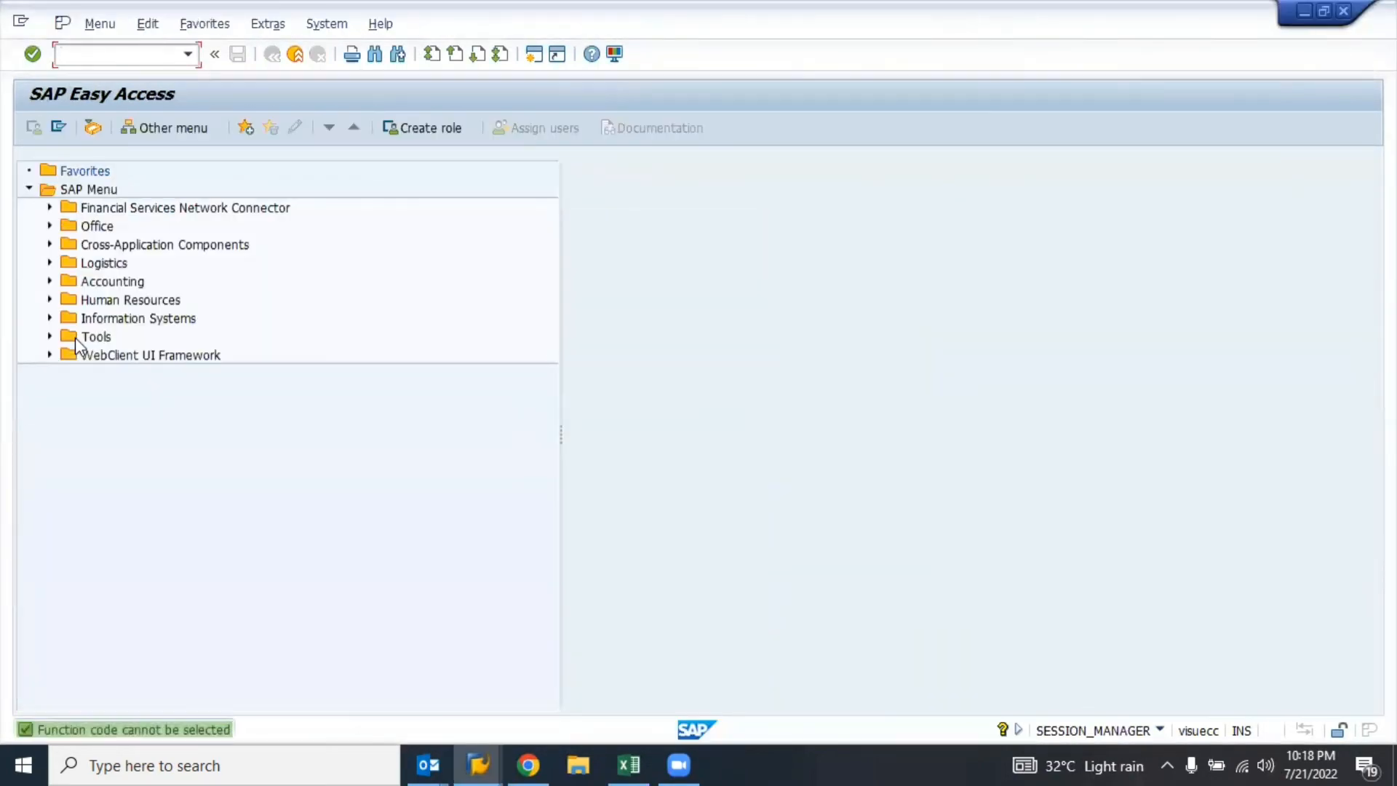
text(MIGO)
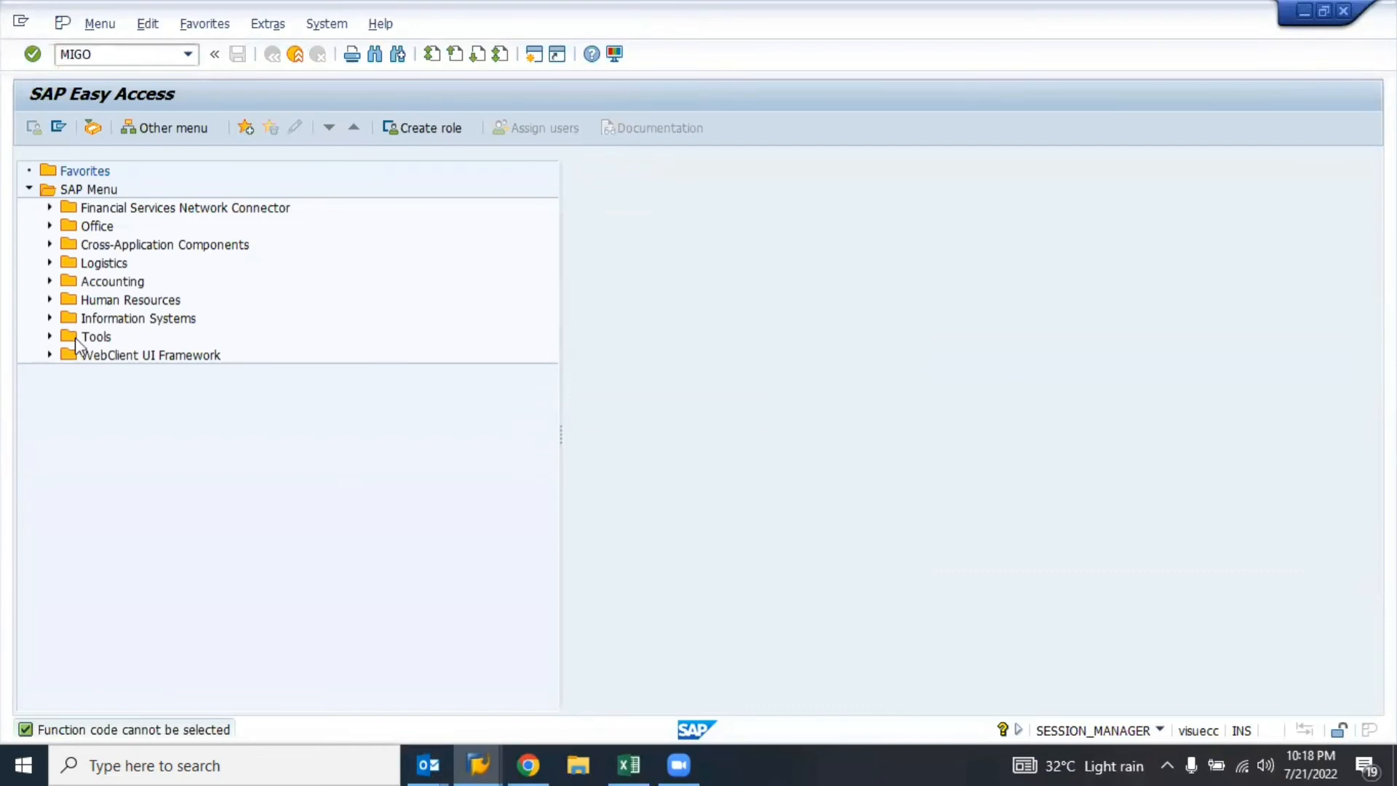
key(Return)
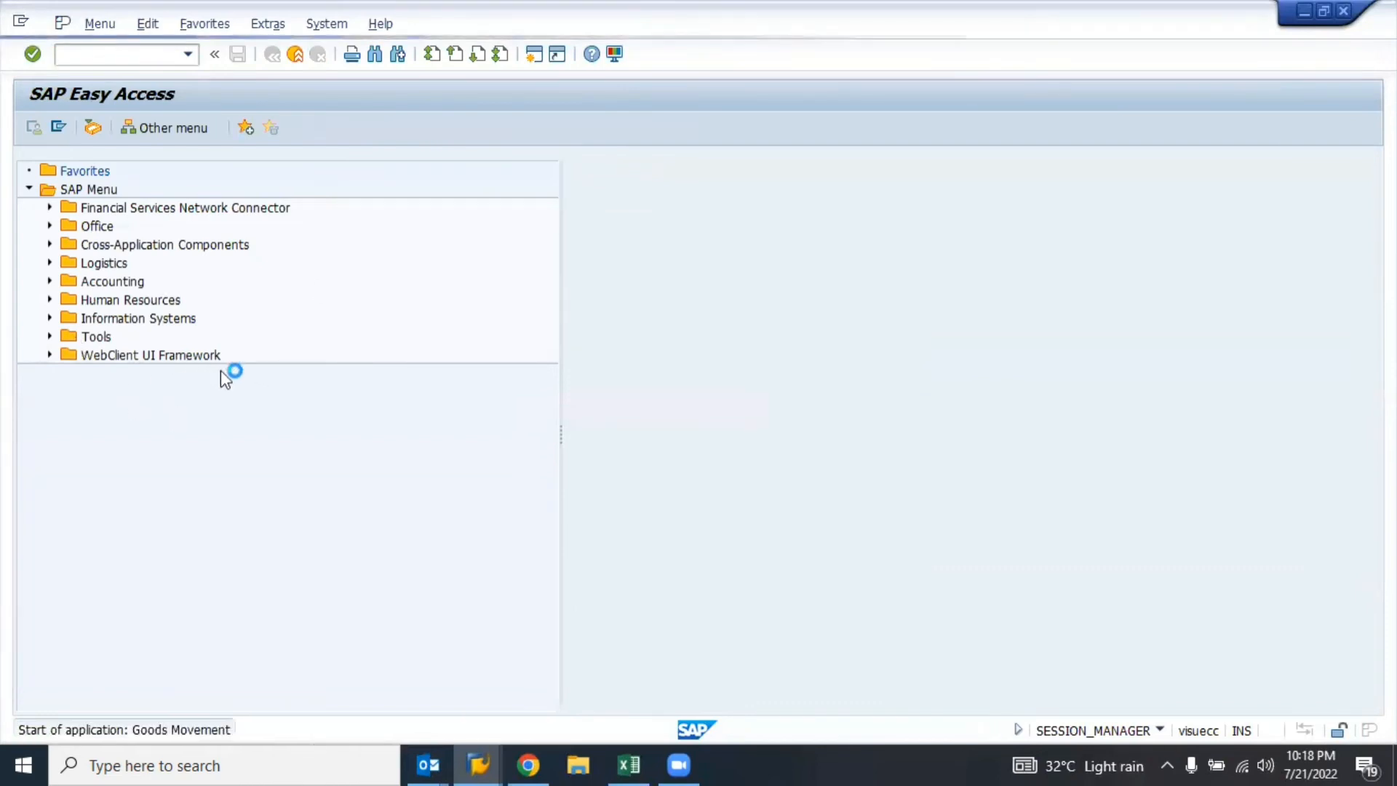
- Display material document 49000041 in MIGO and show the order data of its item
click(256, 178)
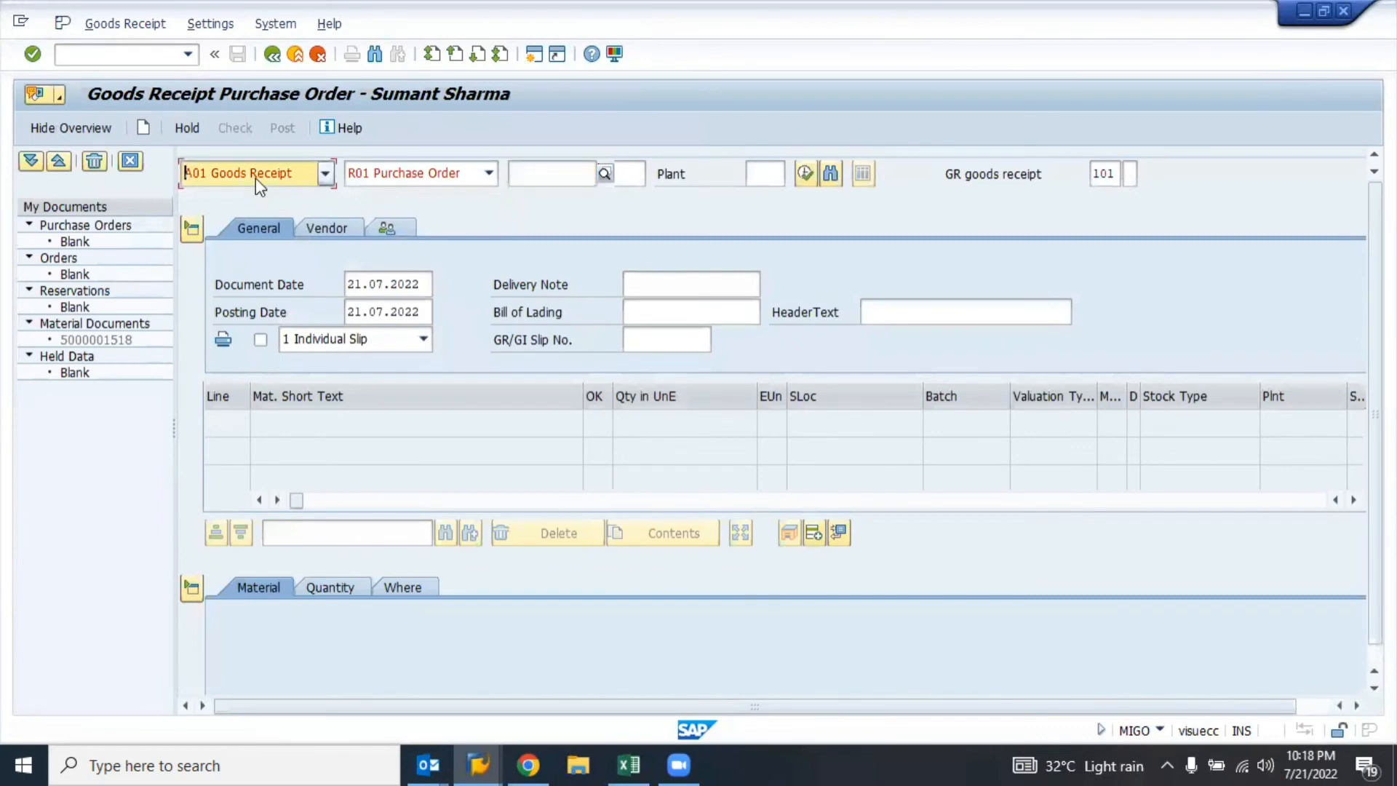
click(228, 246)
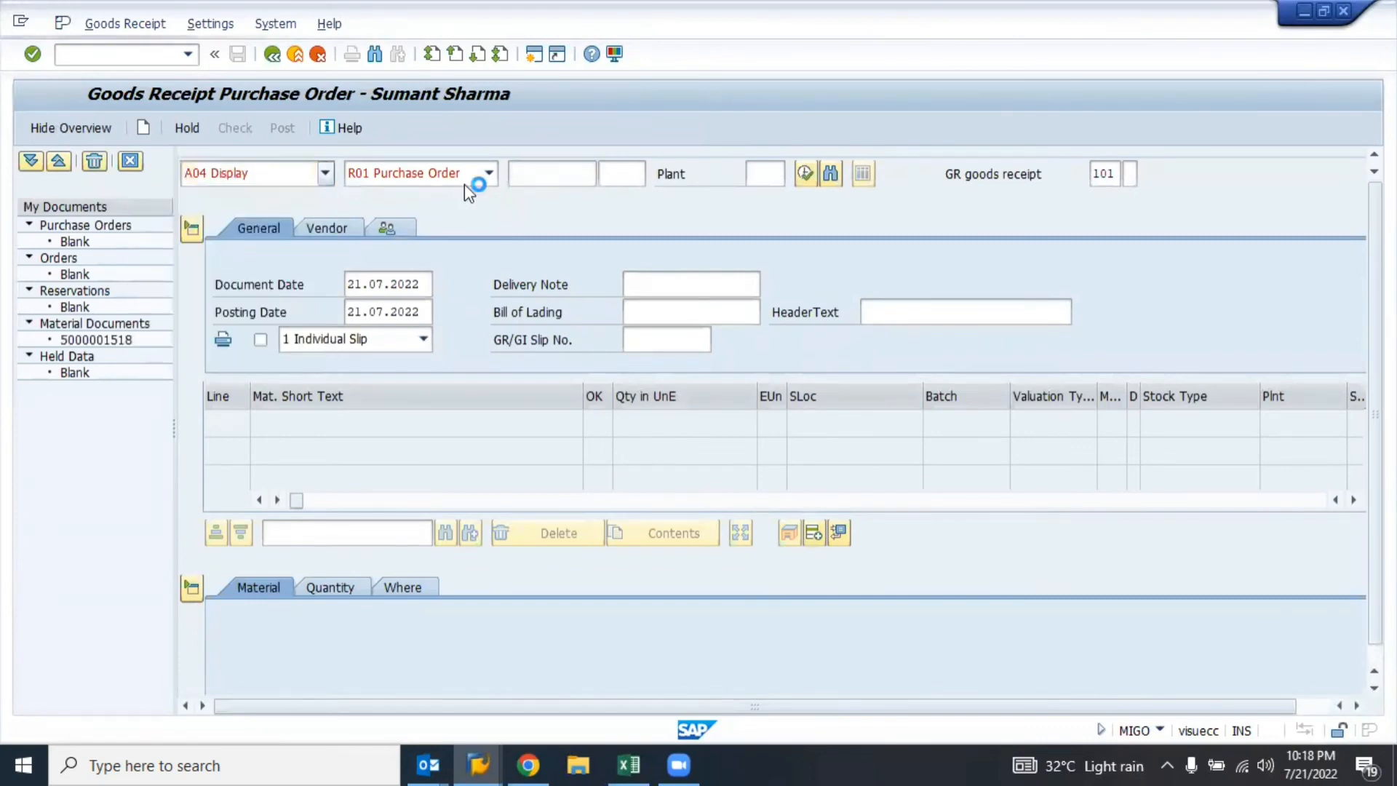
click(517, 182)
text(49000041)
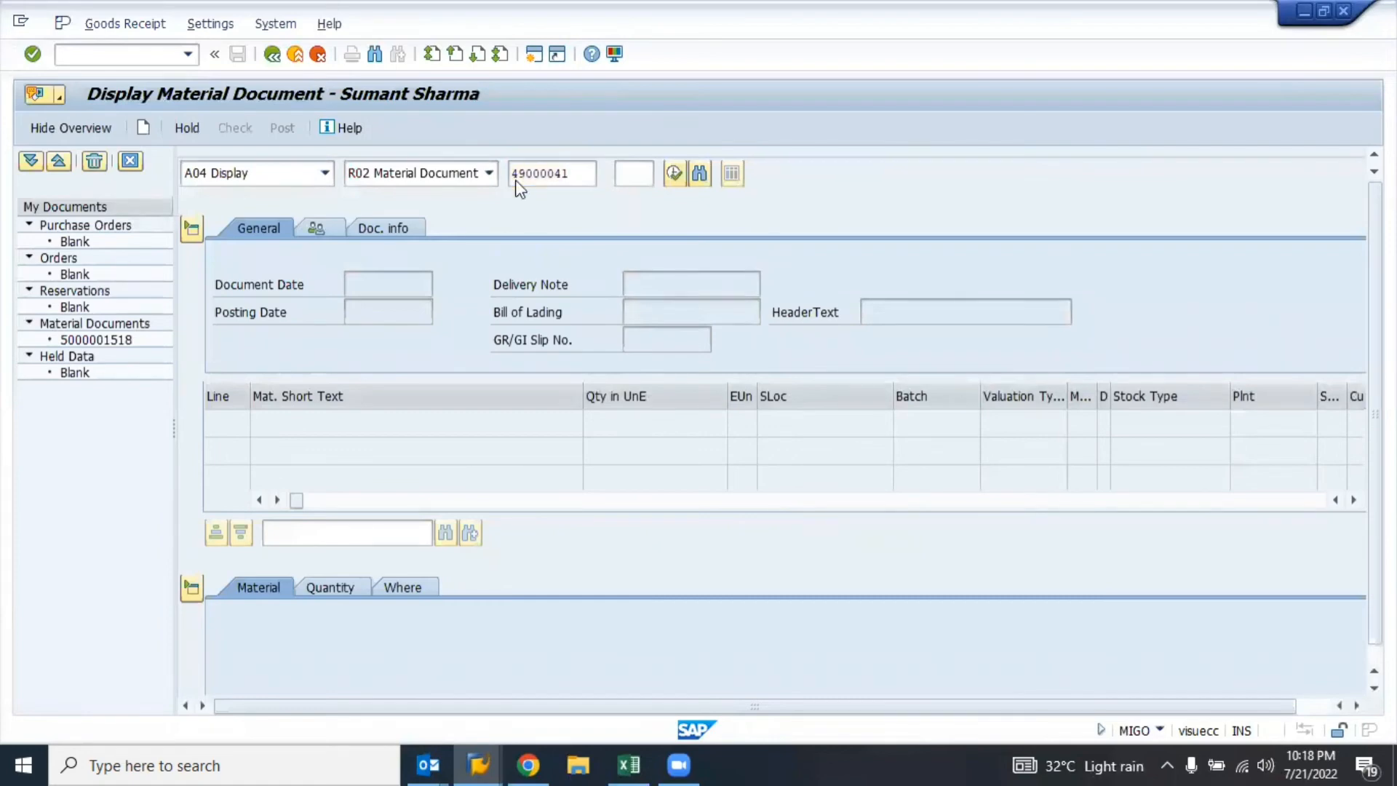
key(Return)
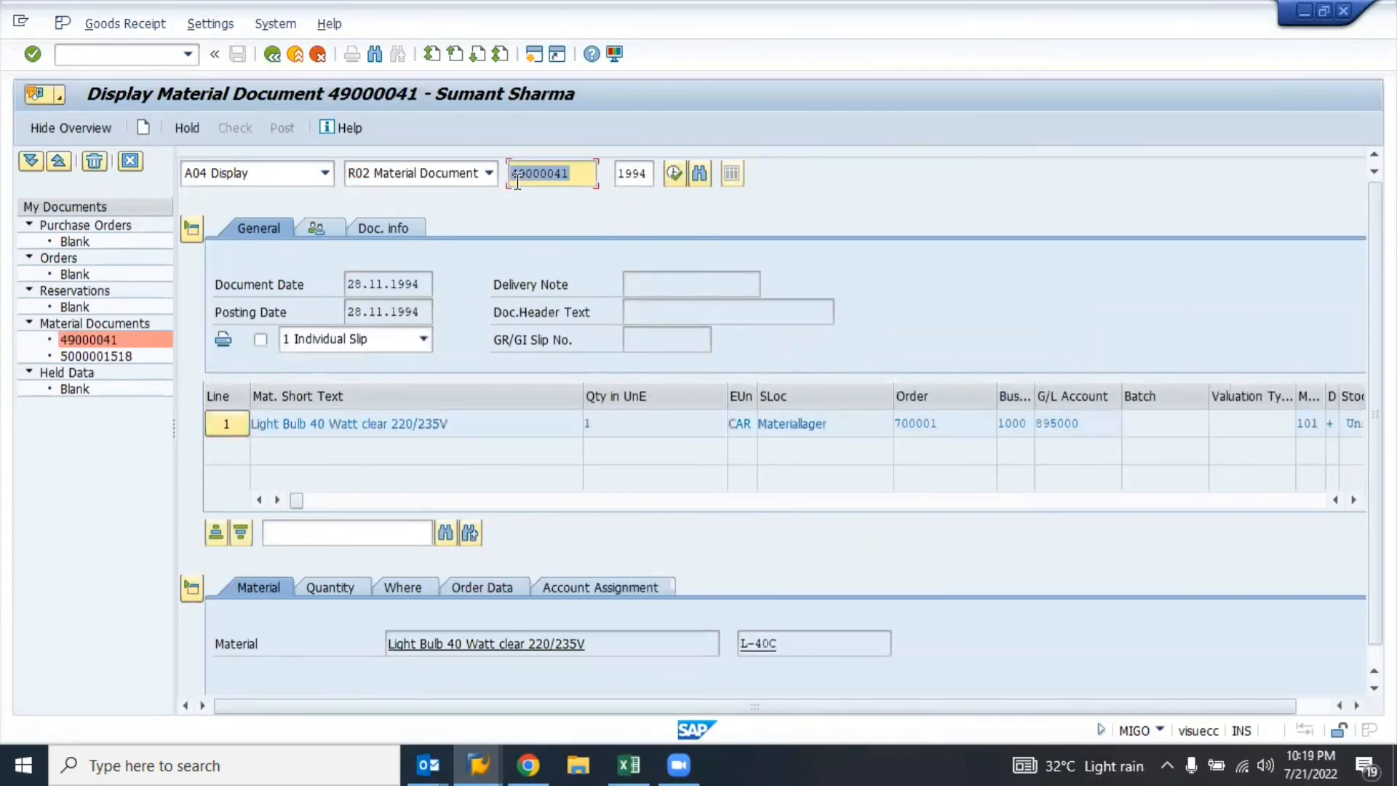
click(483, 582)
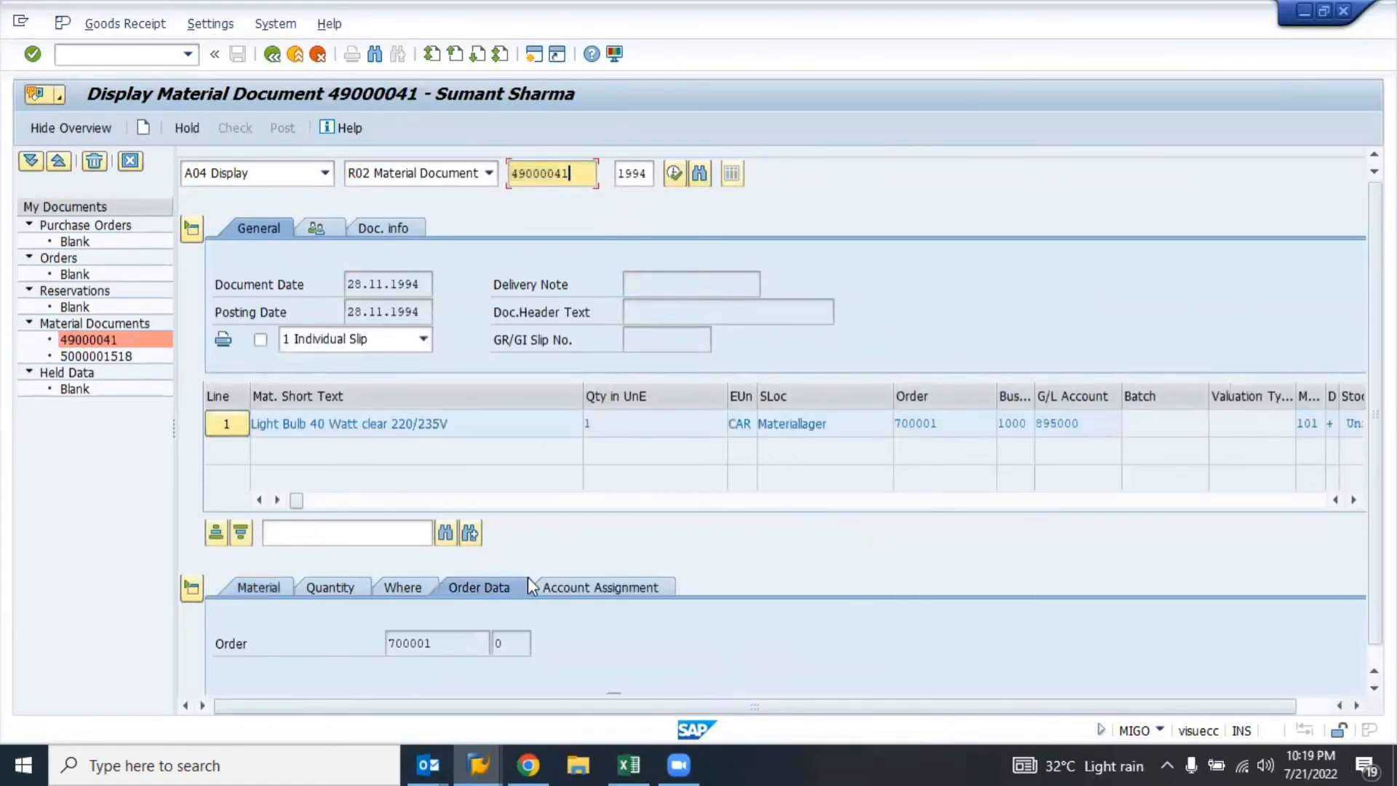
- Return to the MSEG entries and pick material document 50005983 near the end of the list
key(alt+Tab)
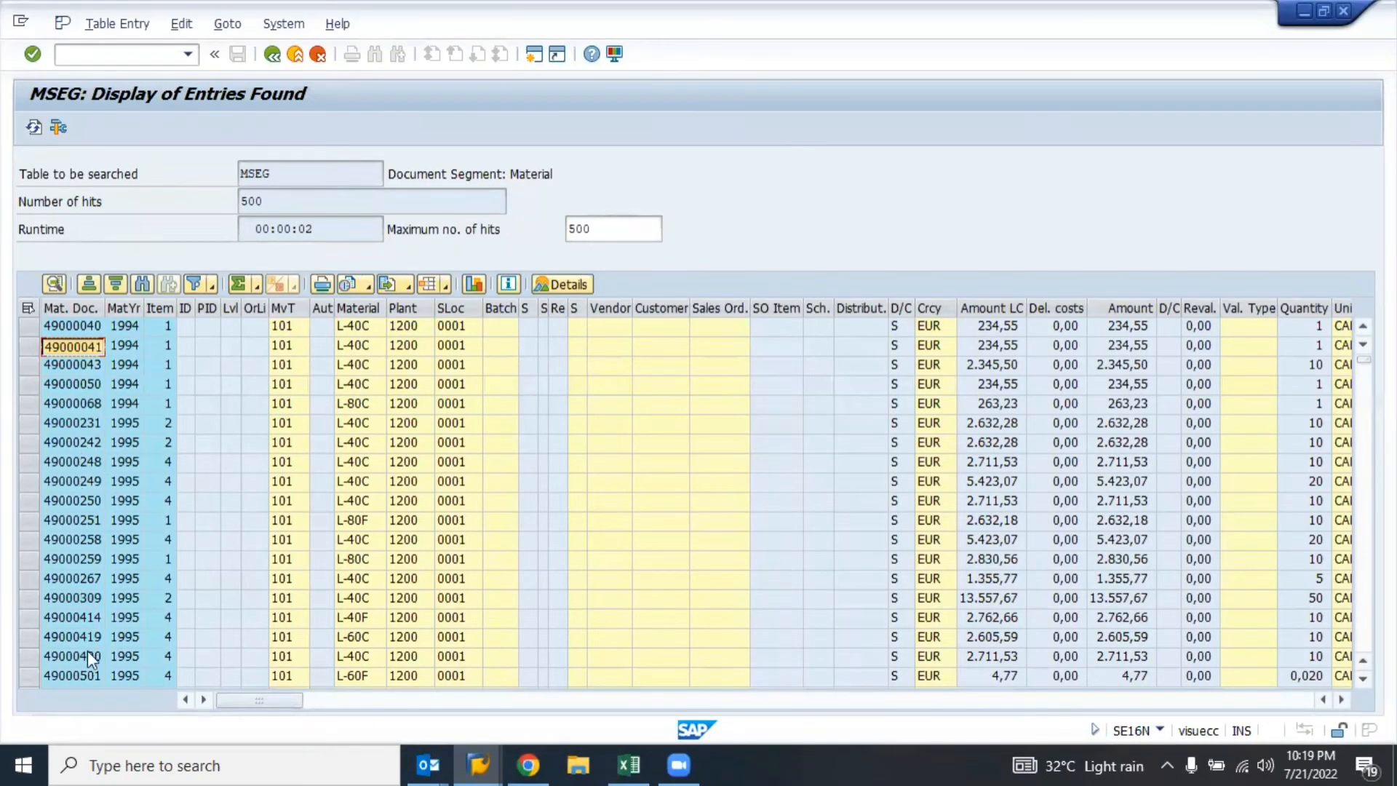
key(Page_Down)
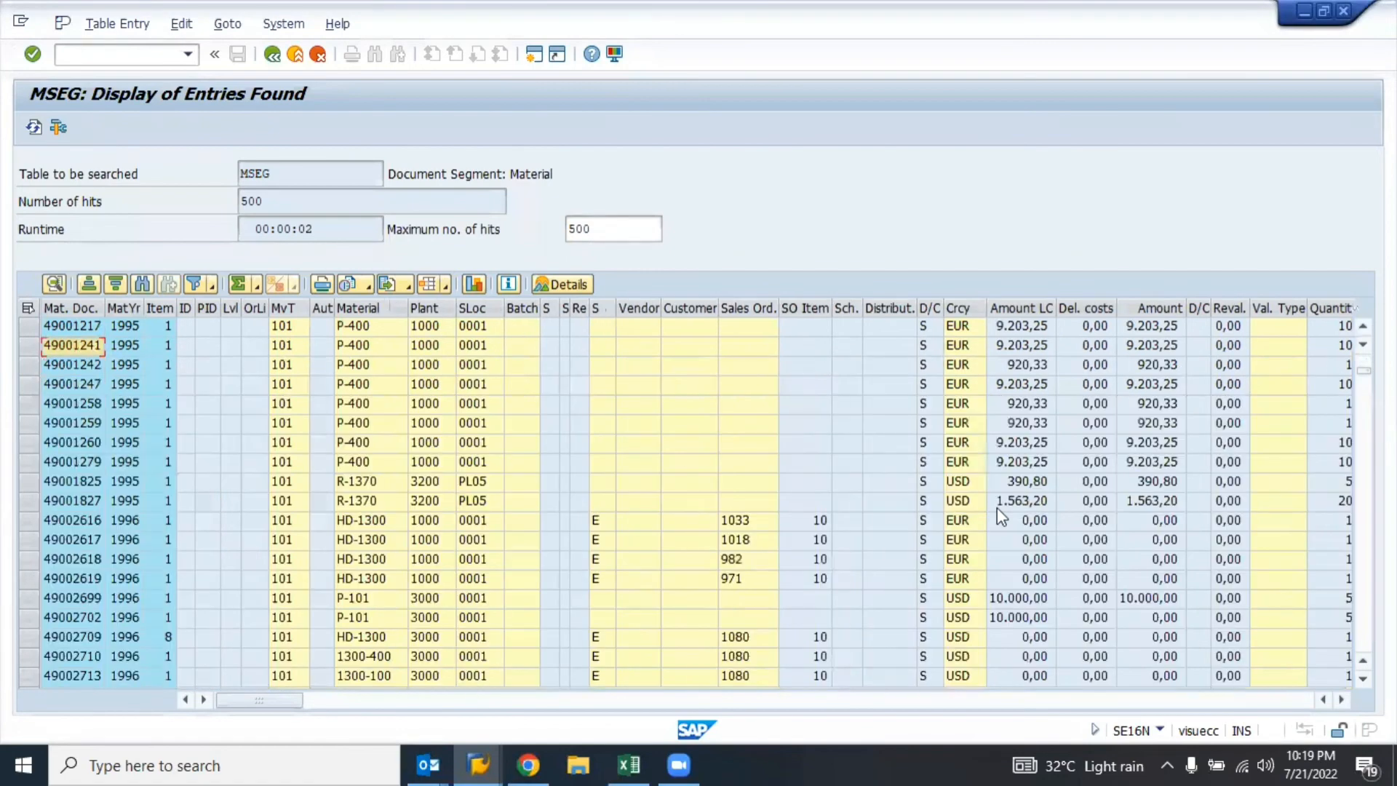
key(ctrl+Page_Down)
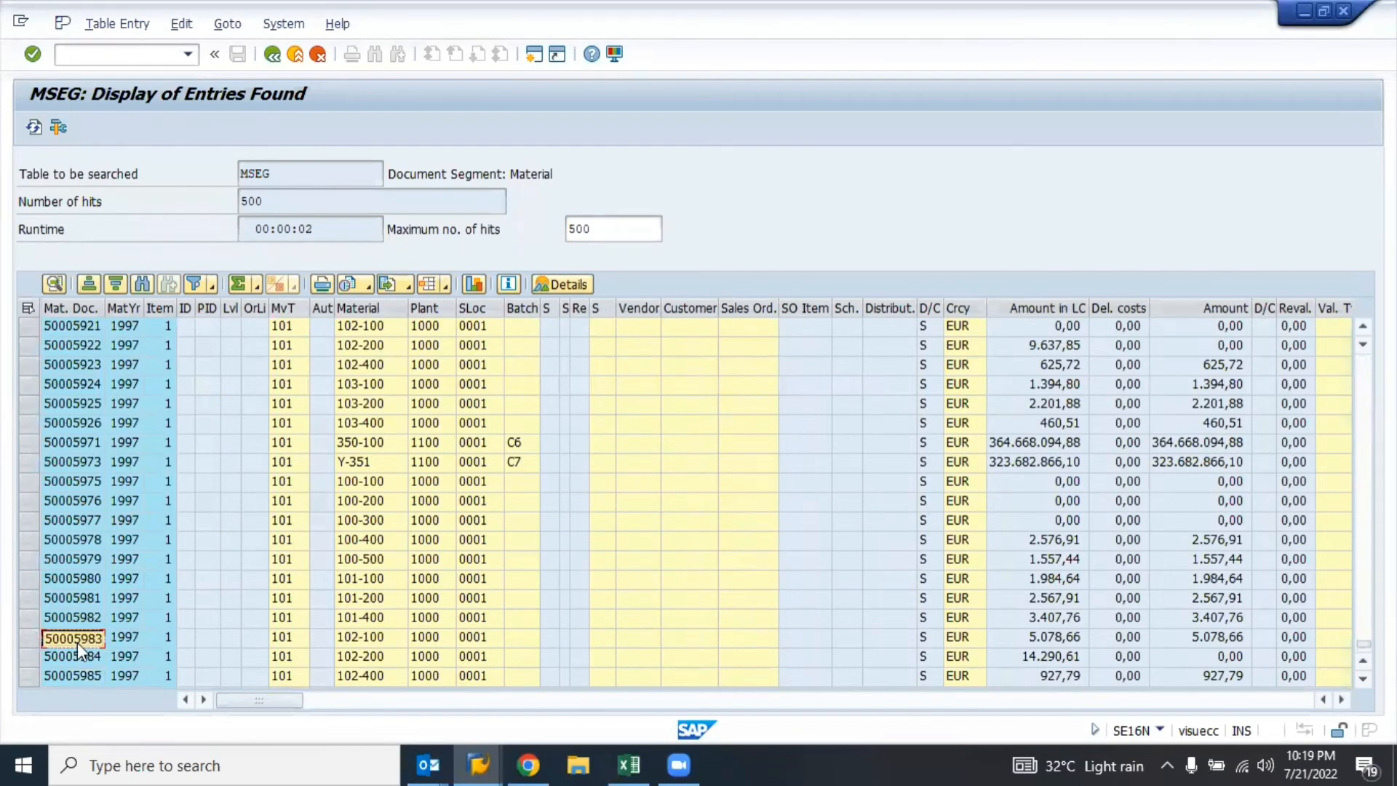
- Display material document 50005983 in MIGO with the document year left blank
key(alt+Tab)
double_click(572, 166)
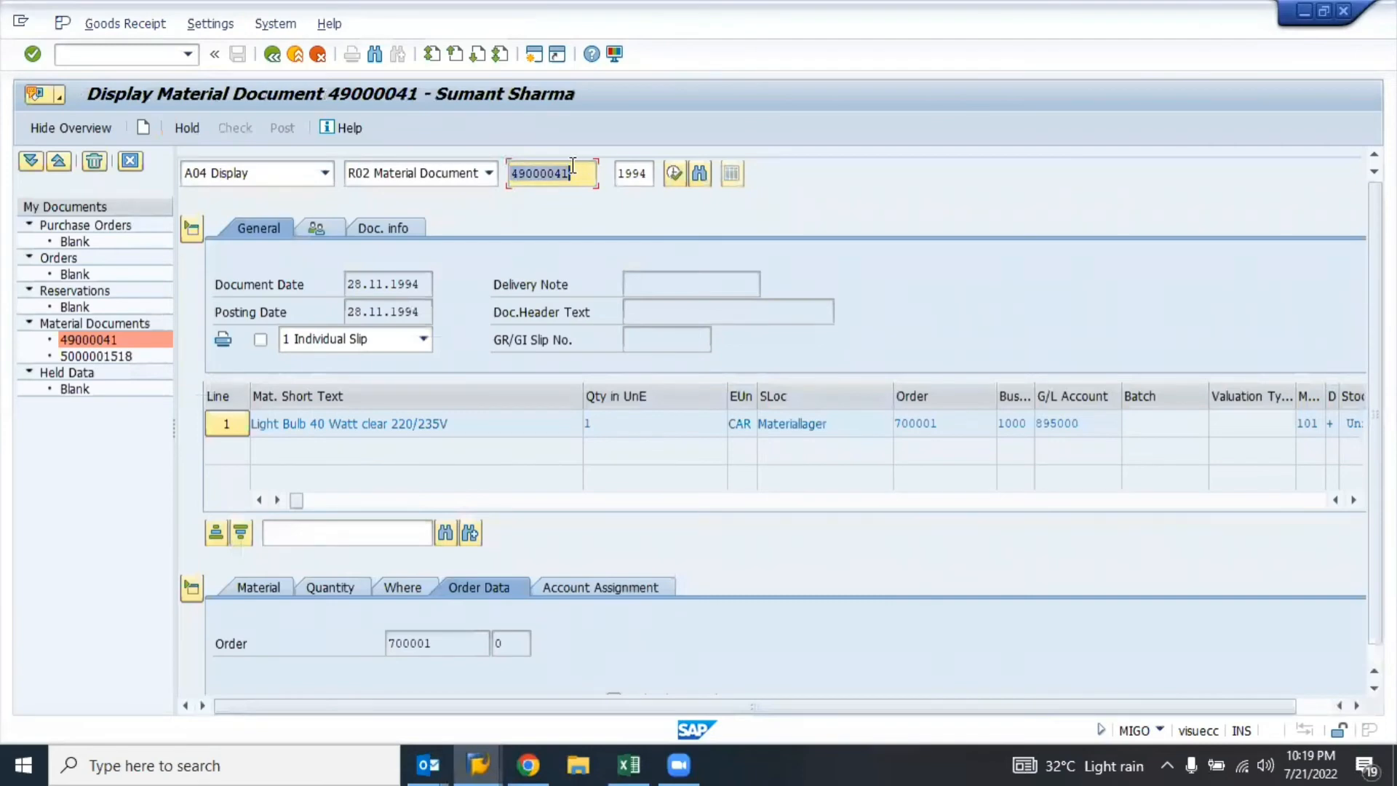
text(50005983)
key(Tab)
key(BackSpace)
key(Return)
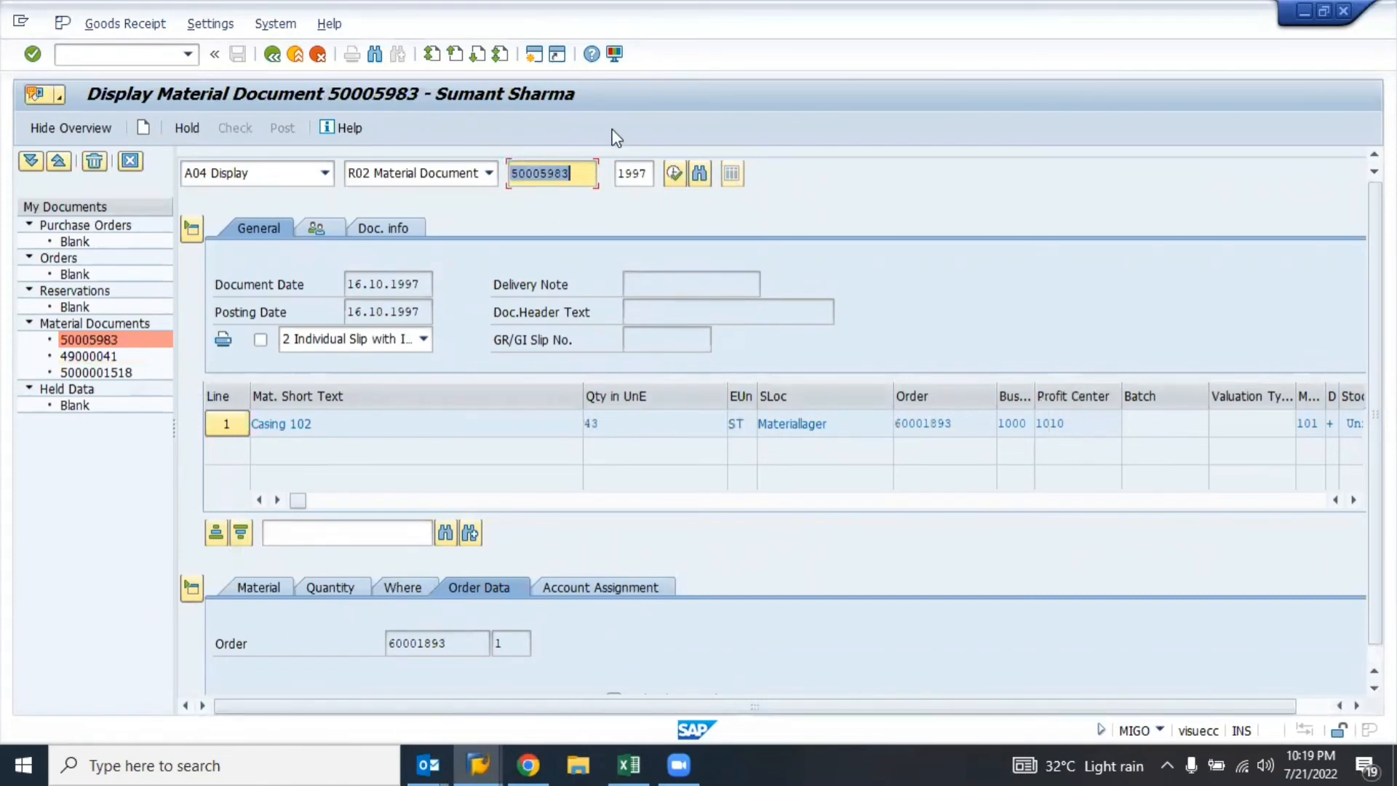
- Switch to the ME2N purchasing document list and look through it from the oldest entries to the April 2015 Sunny Electronics GmbH orders
key(alt+Tab)
key(alt+Tab)
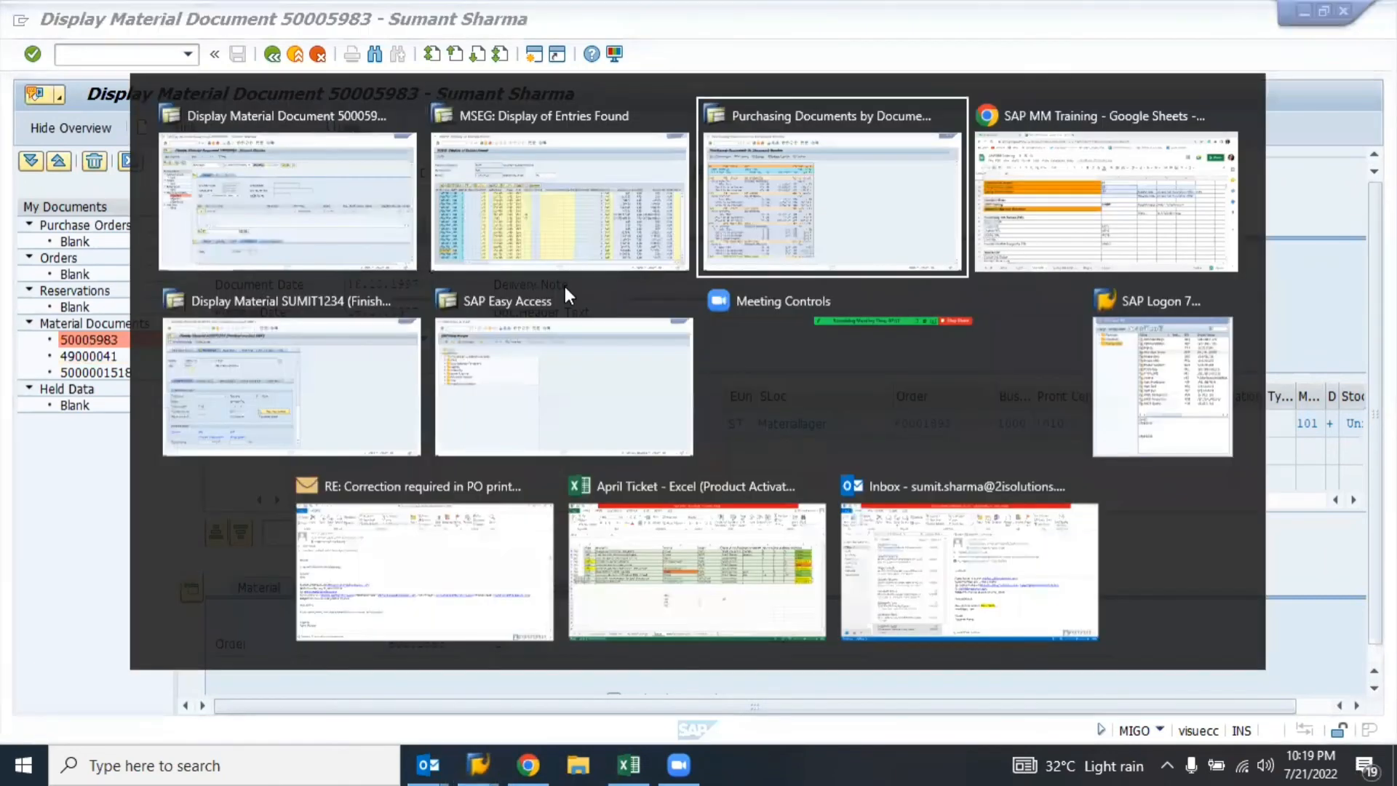
scroll(730, 398, down, 15)
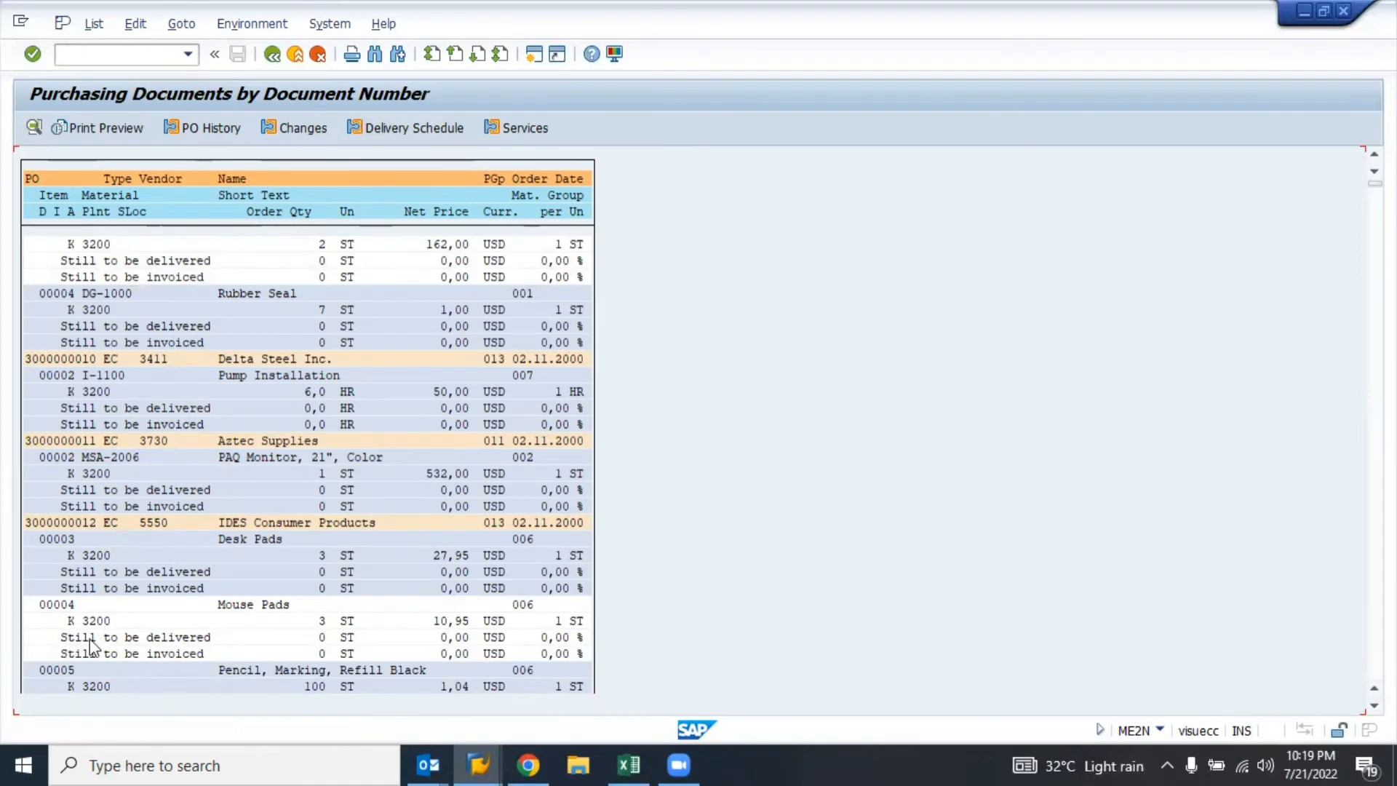
scroll(89, 638, down, 15)
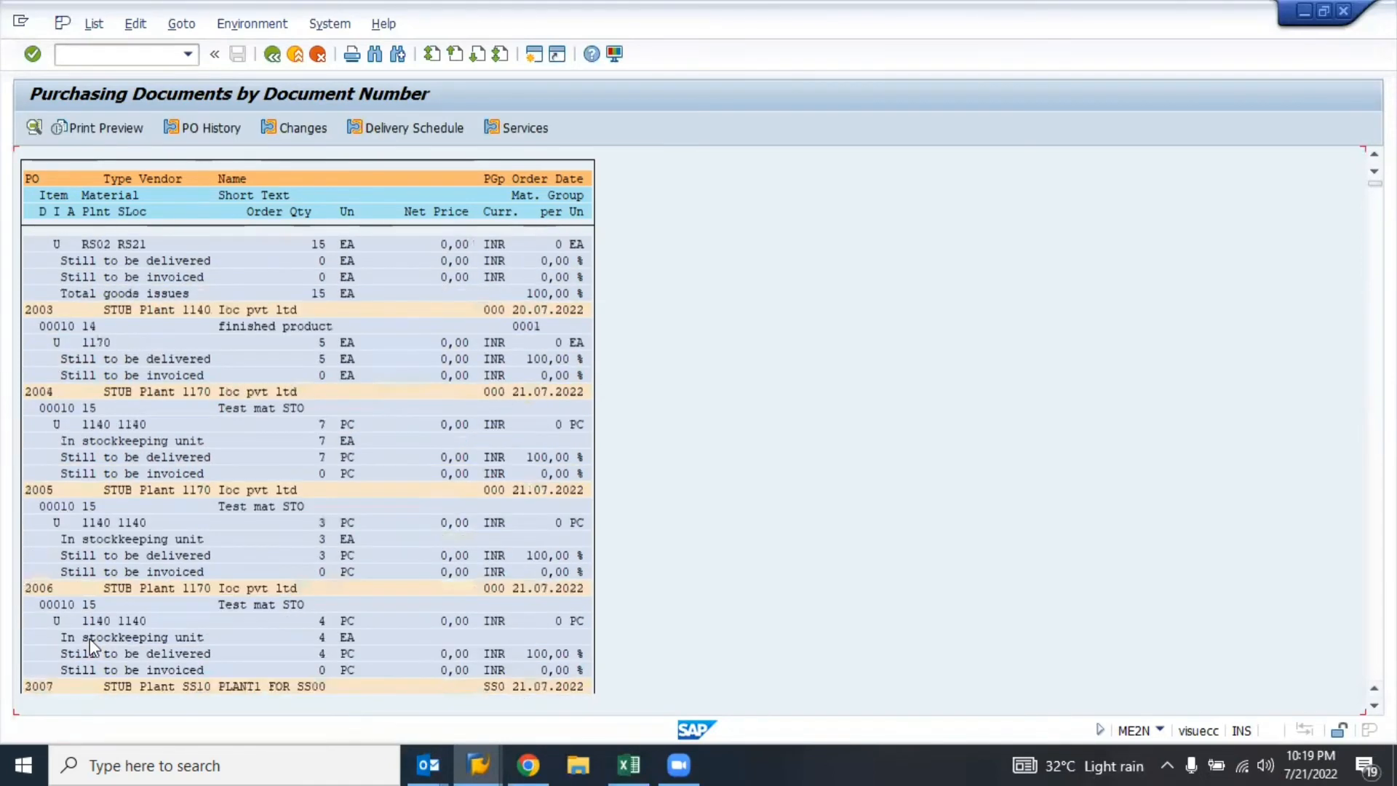
scroll(90, 639, up, 10)
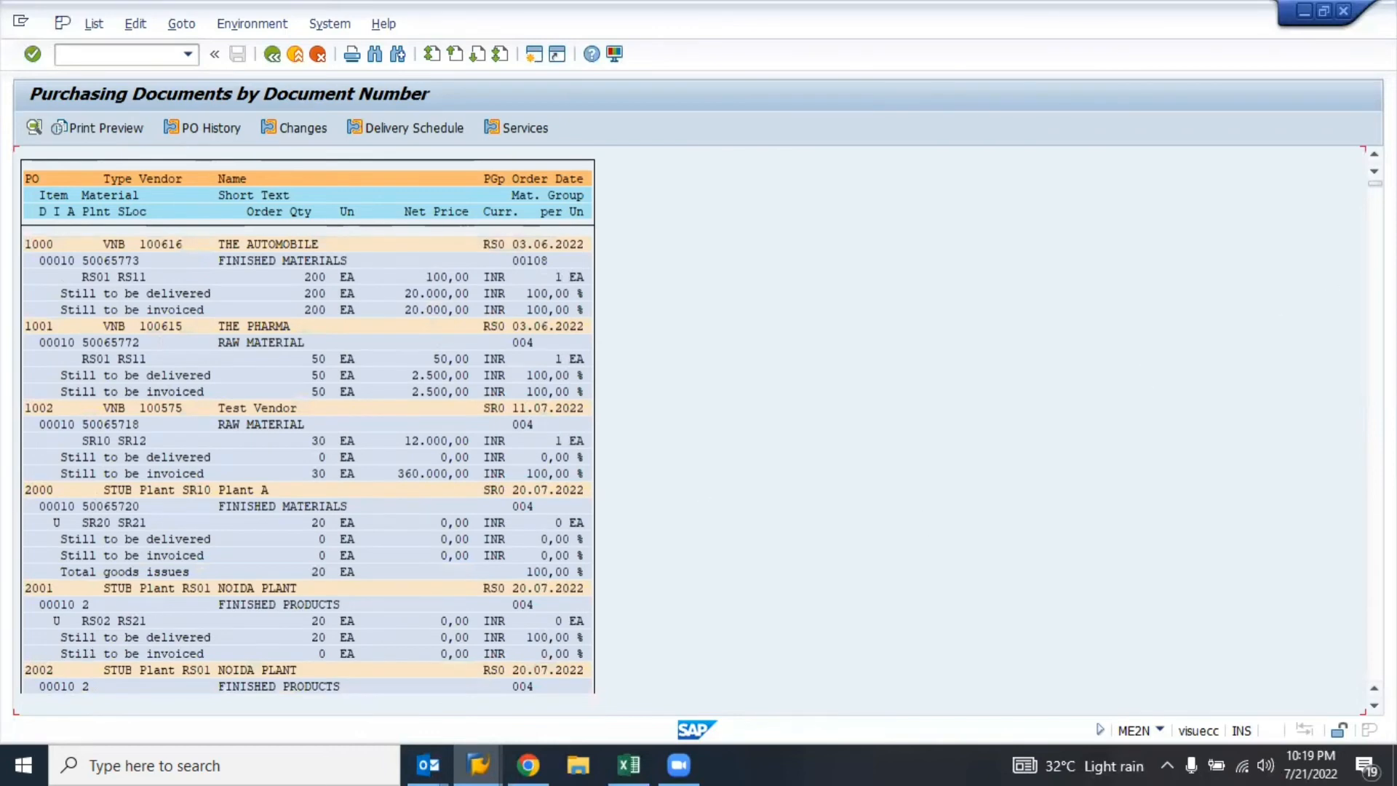
drag(1374, 183, 1374, 327)
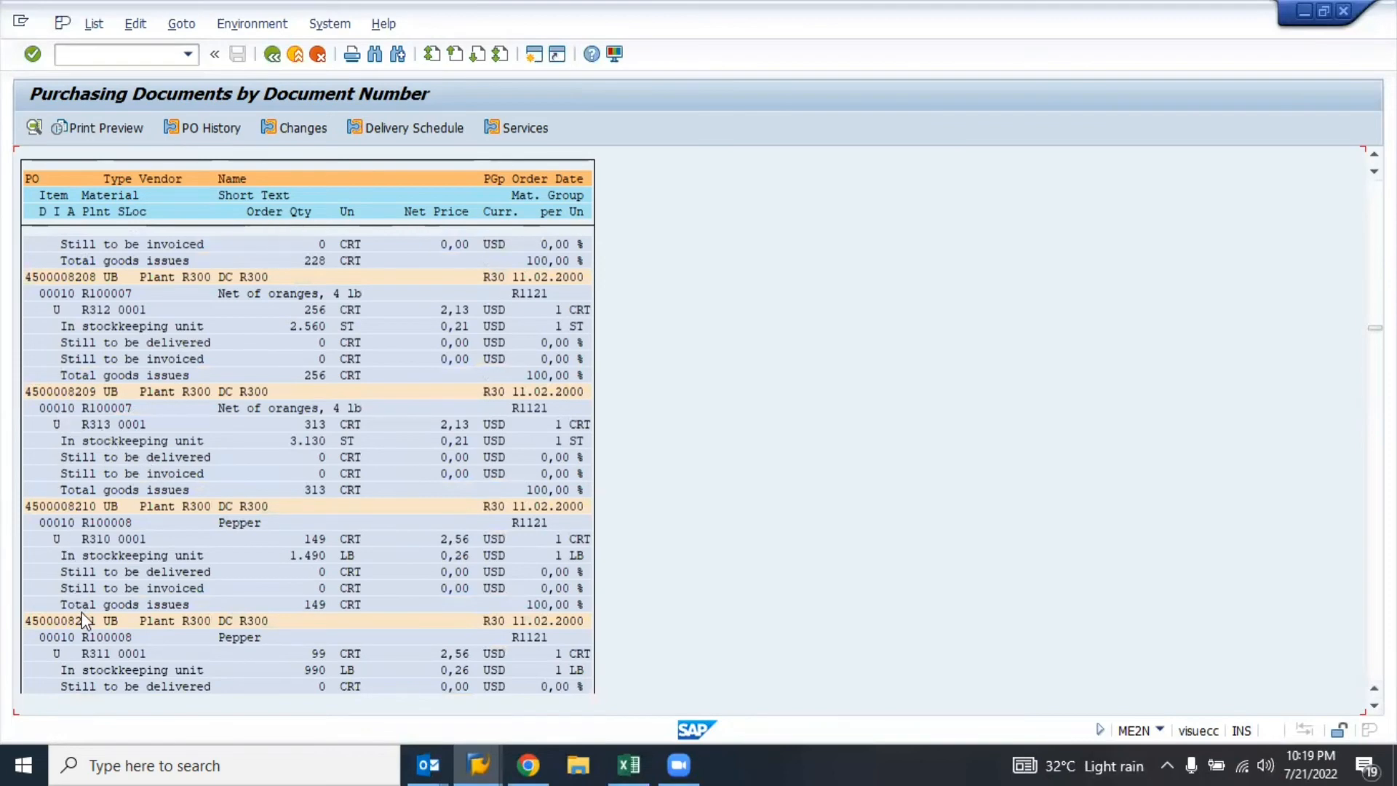
scroll(80, 618, down, 20)
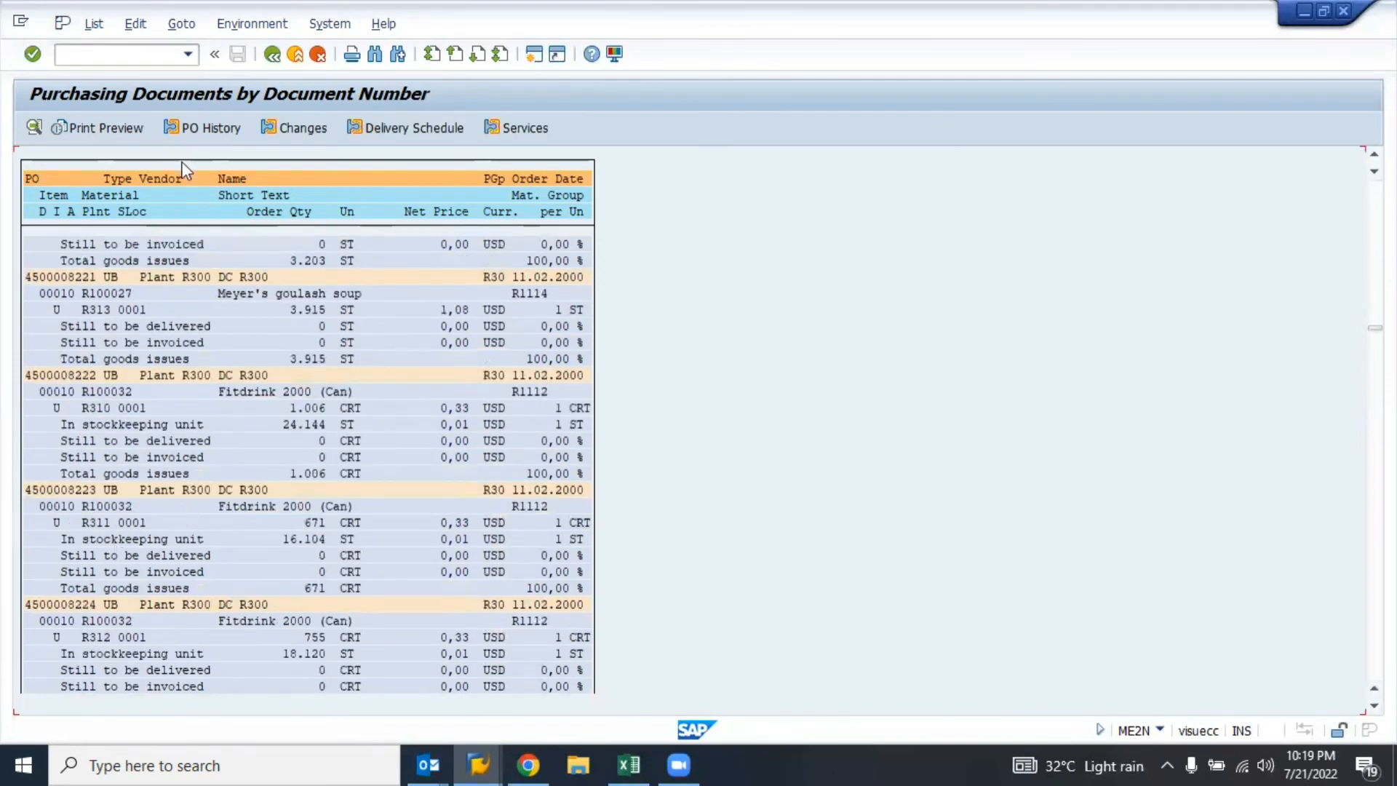
scroll(307, 344, down, 20)
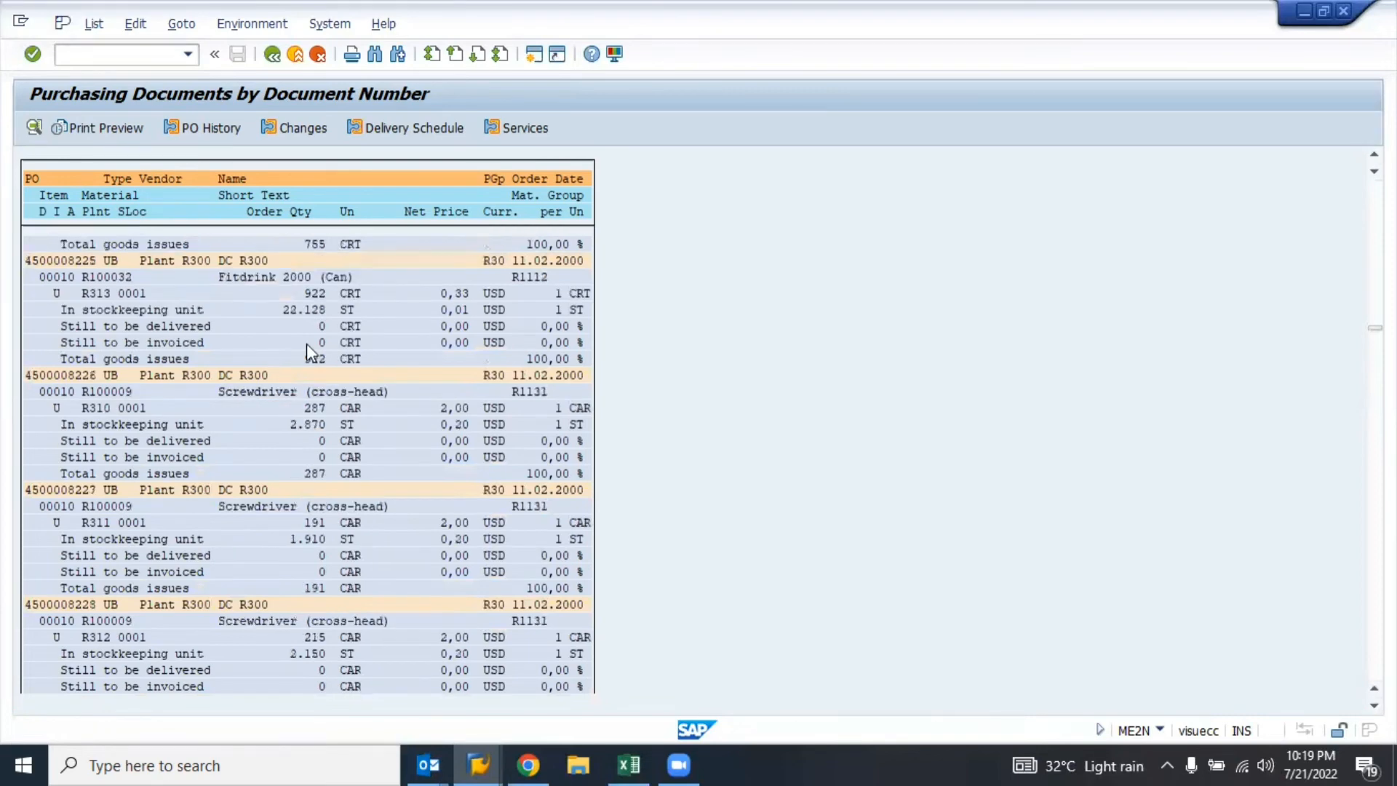
scroll(307, 344, down, 20)
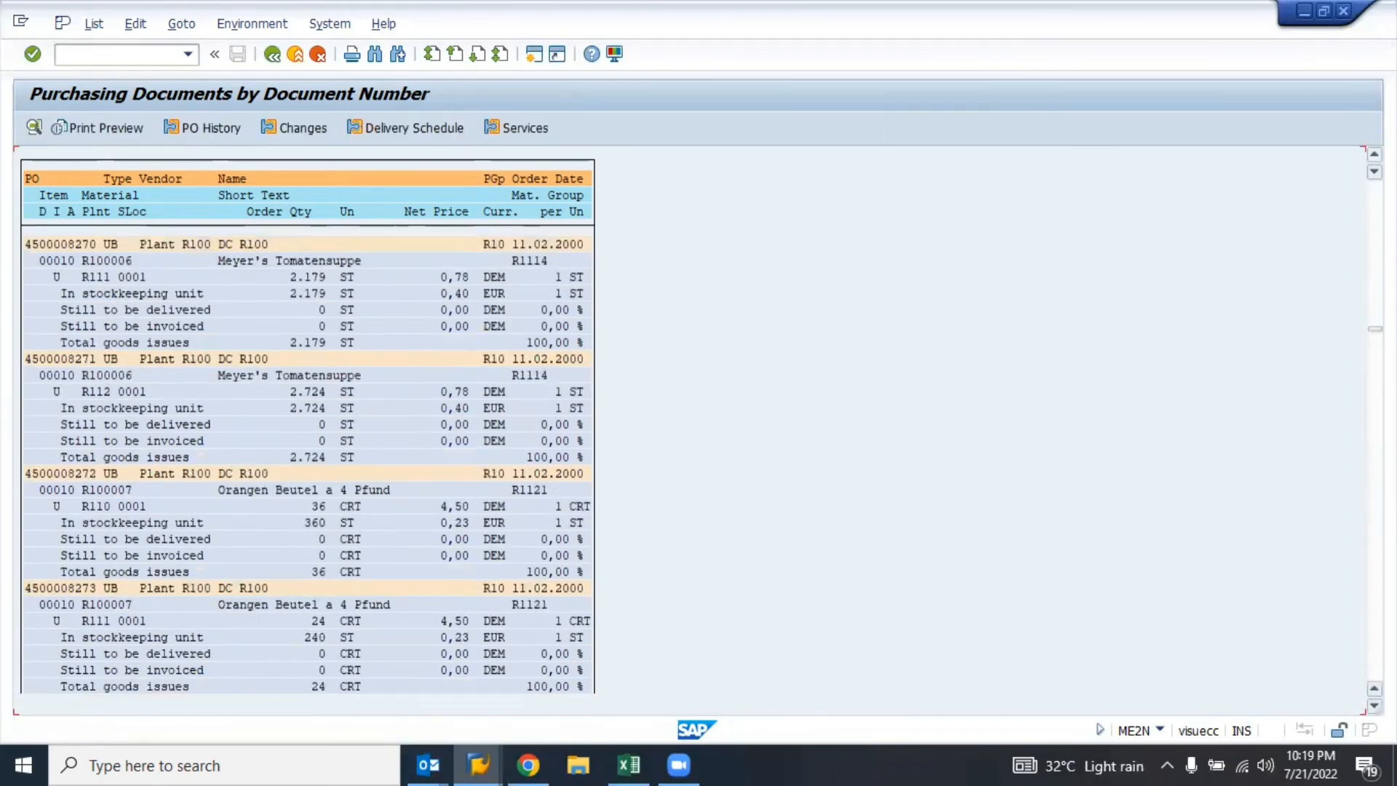
drag(1375, 404, 1374, 483)
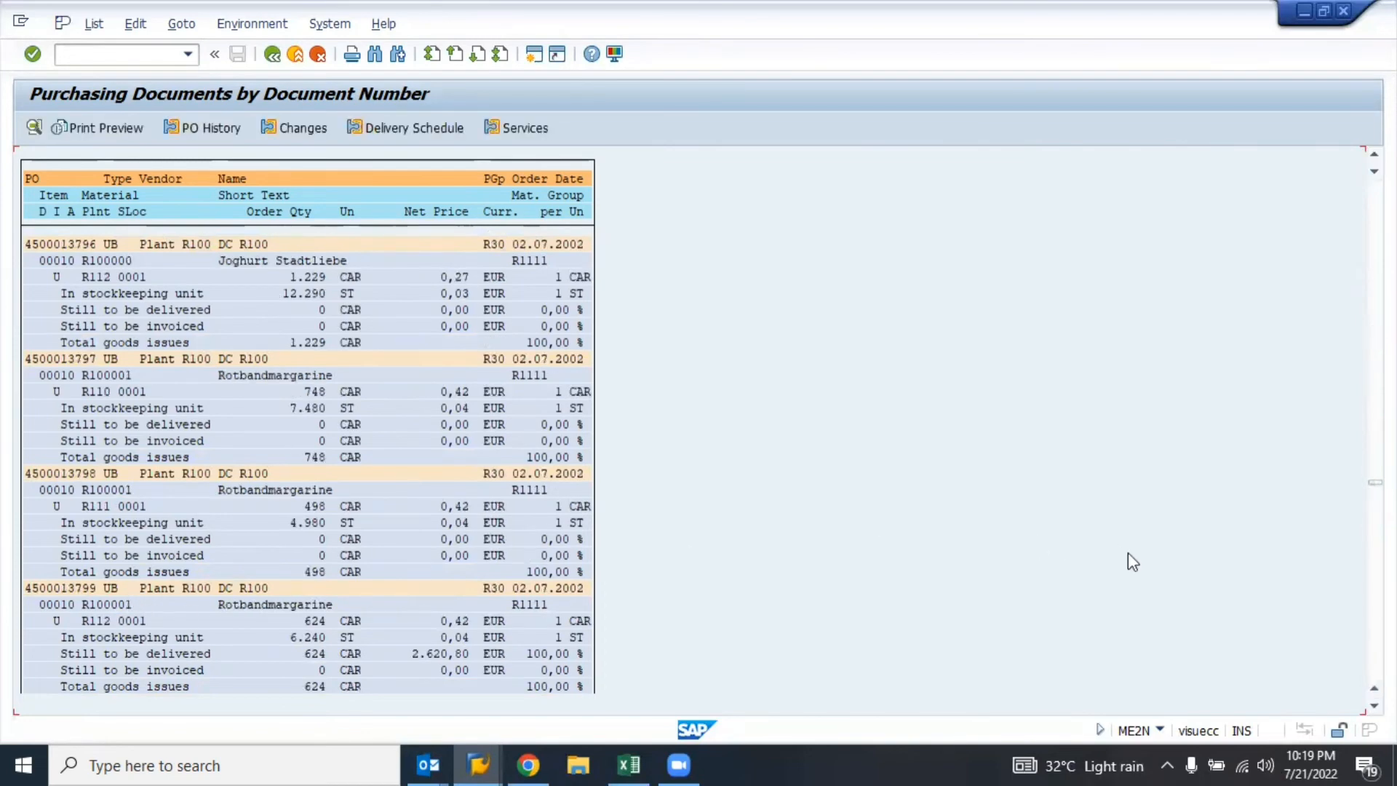
drag(1374, 482, 1374, 624)
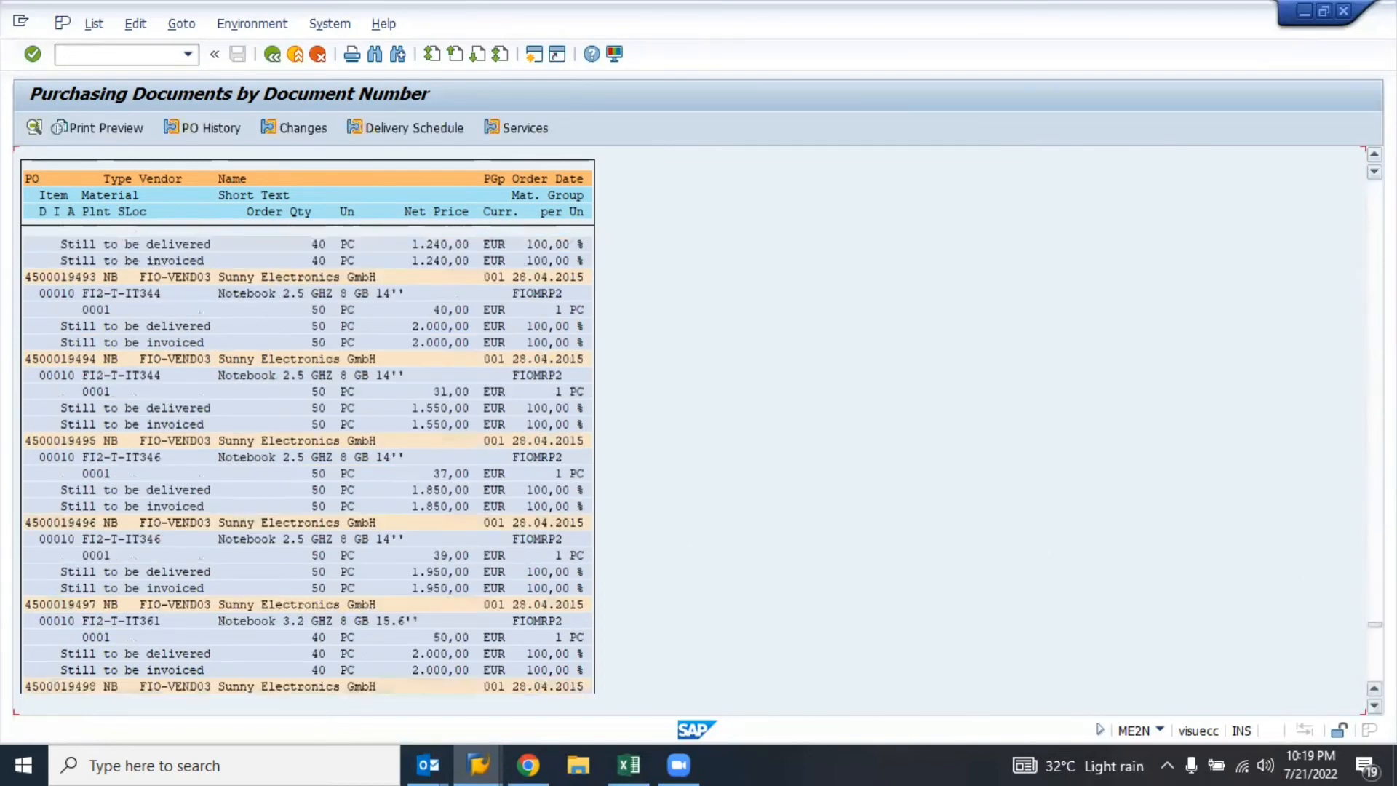
- Open the Sunny Electronics GmbH purchase order for material FI2-T-IT361 and close the help text beside it
double_click(52, 601)
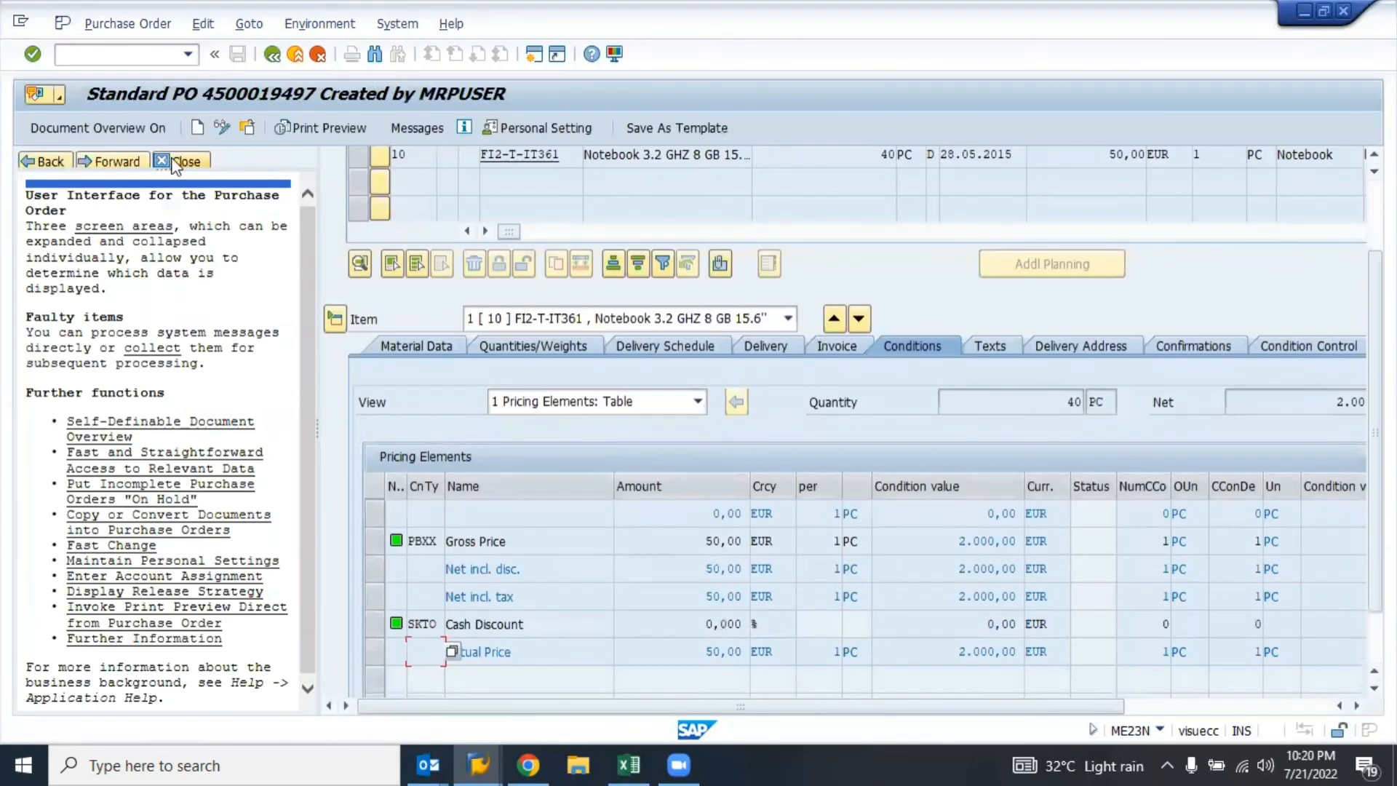
click(182, 161)
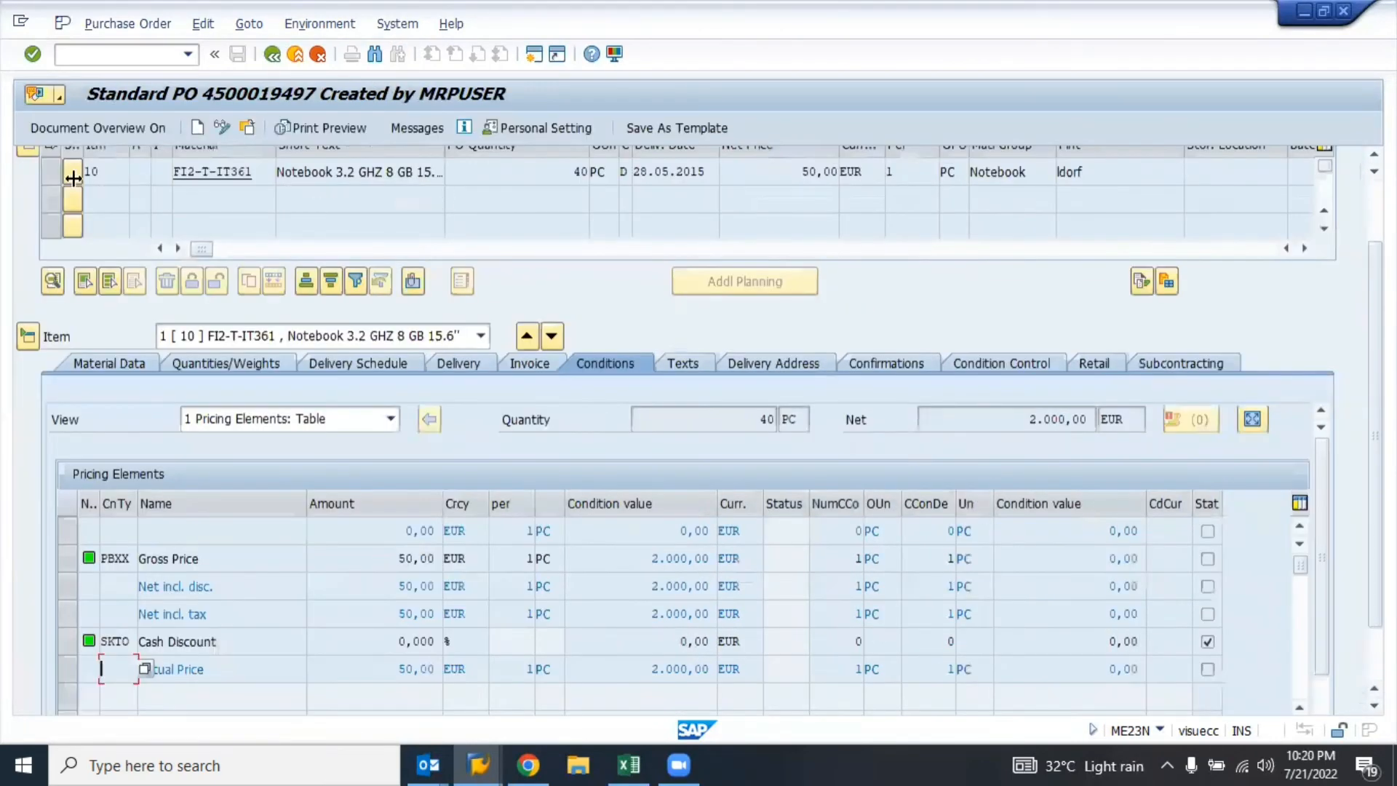
- Replace the purchase order display with transaction SE16N, leave it and open the ME2N selection screen again
click(161, 51)
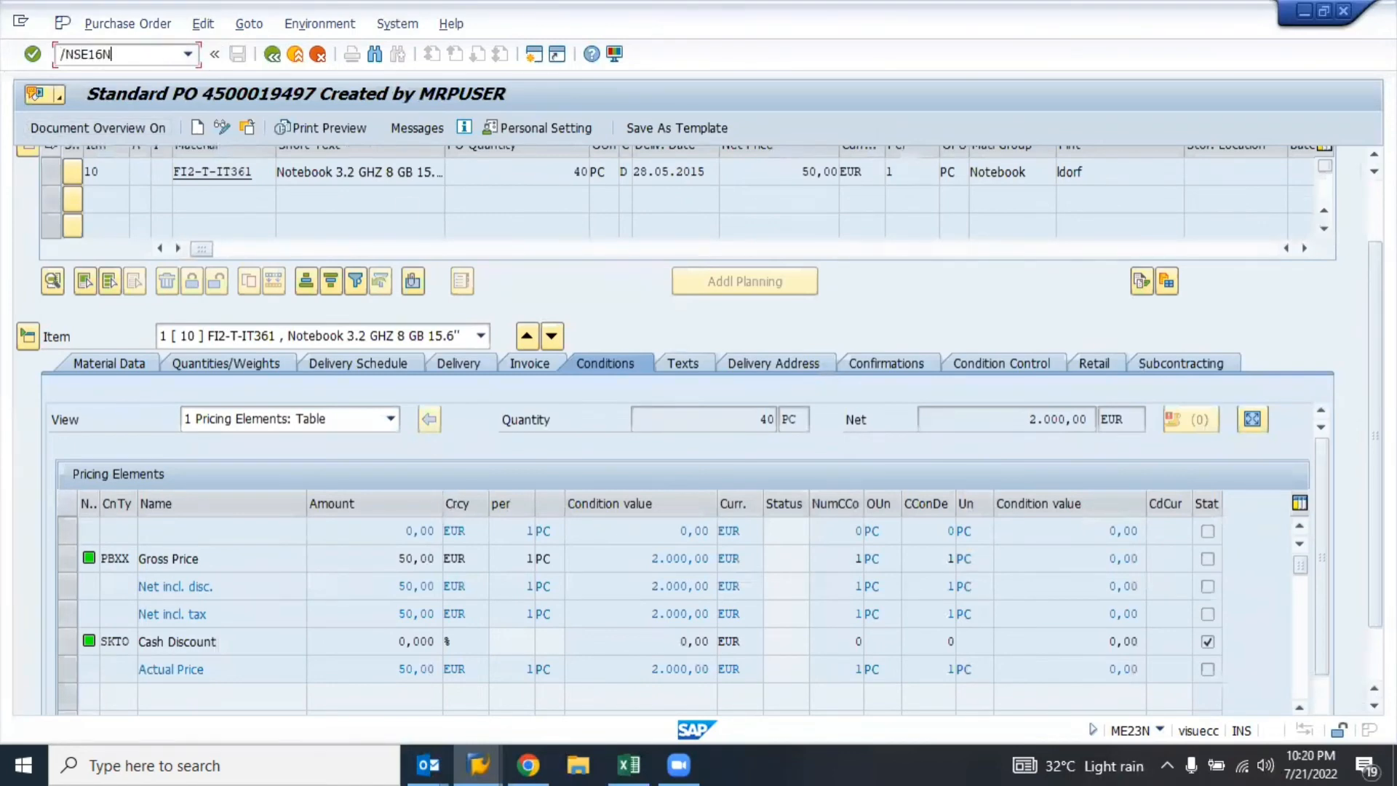
key(Return)
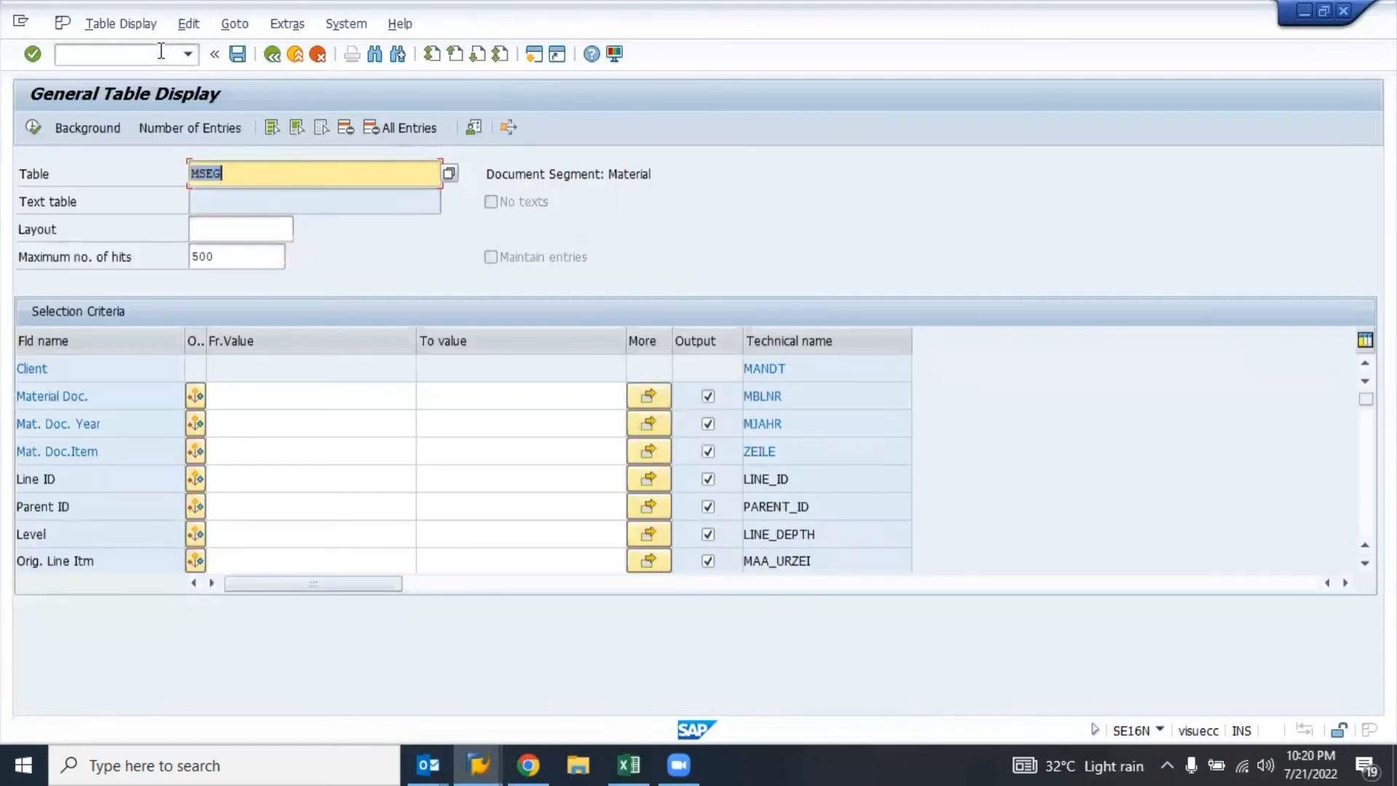
key(F3)
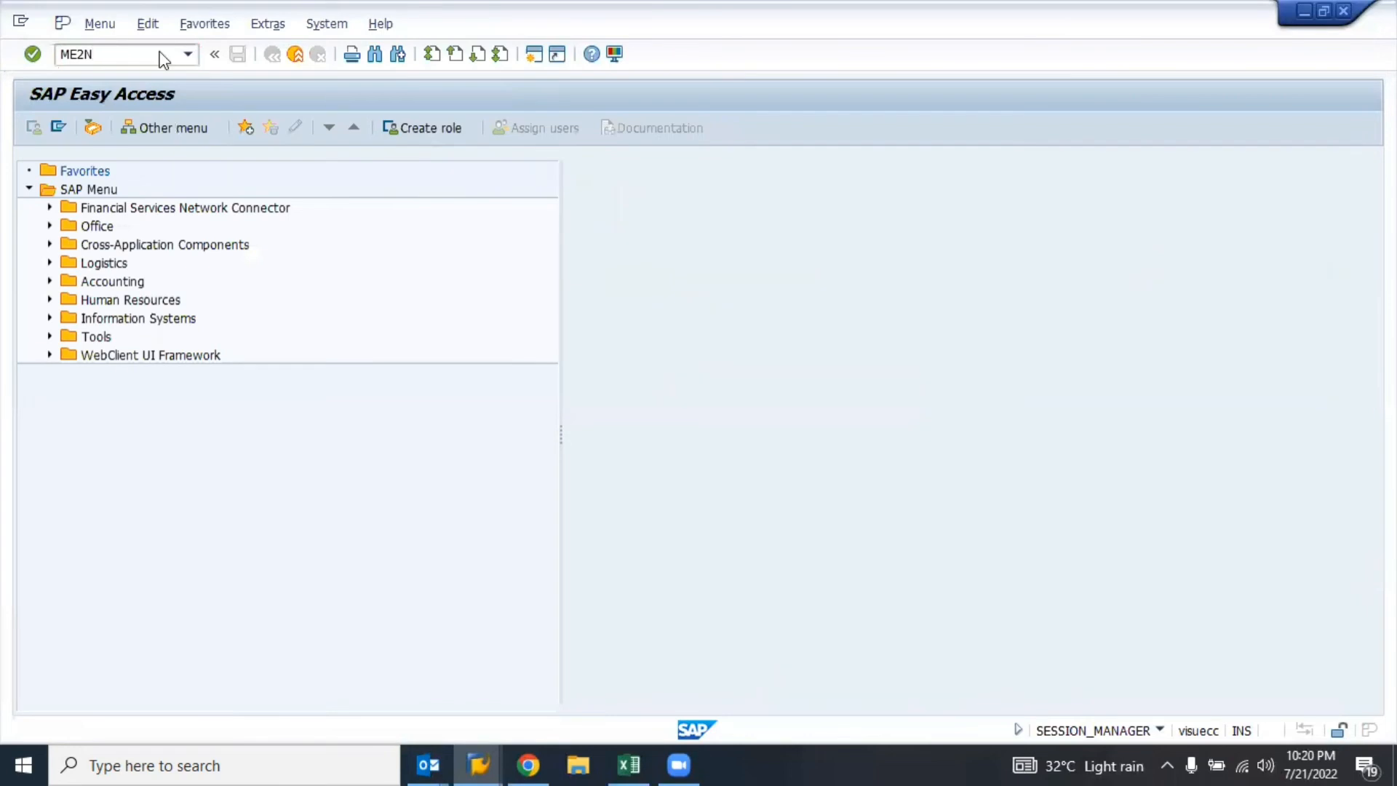
key(Return)
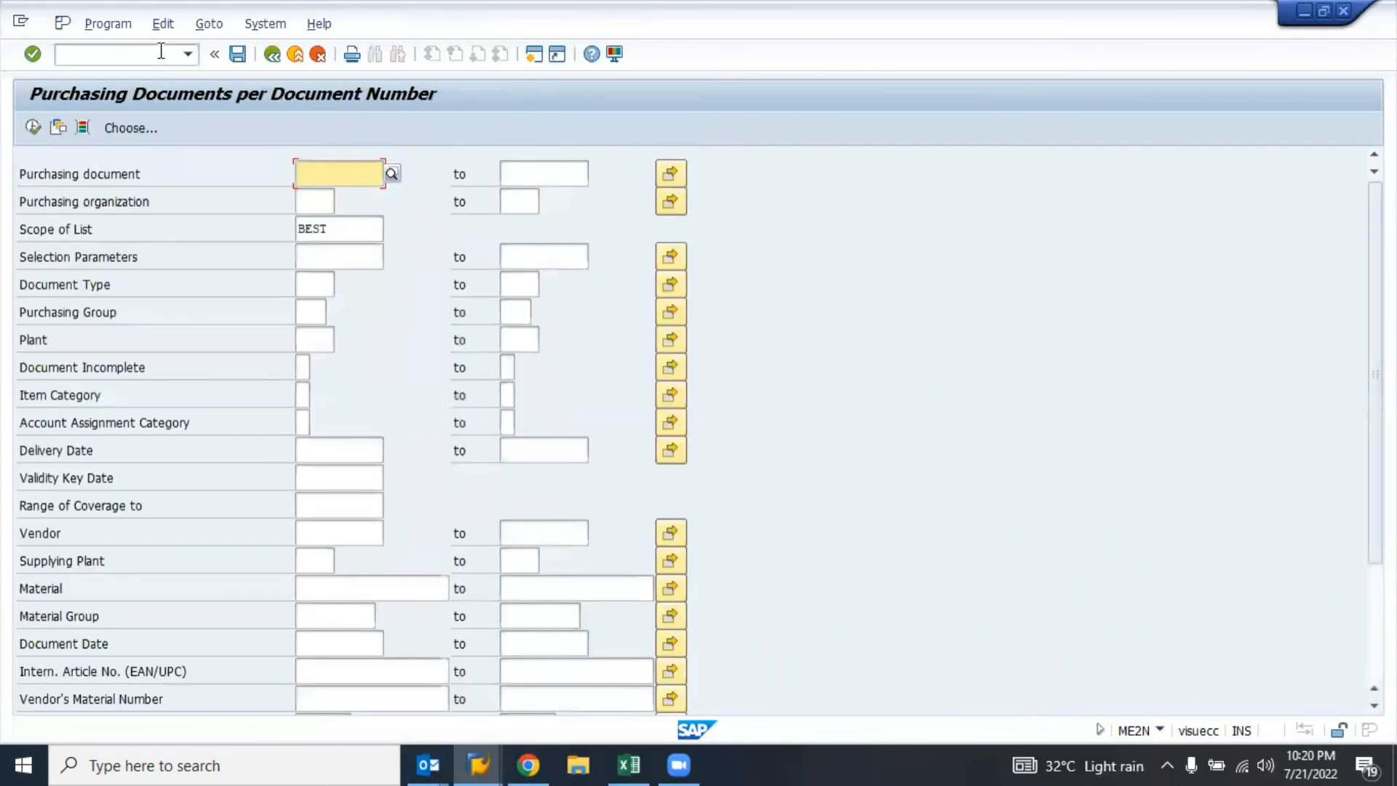
- Add the purchasing document item field Delivery Completed to the dynamic selections of the purchasing document list
click(81, 124)
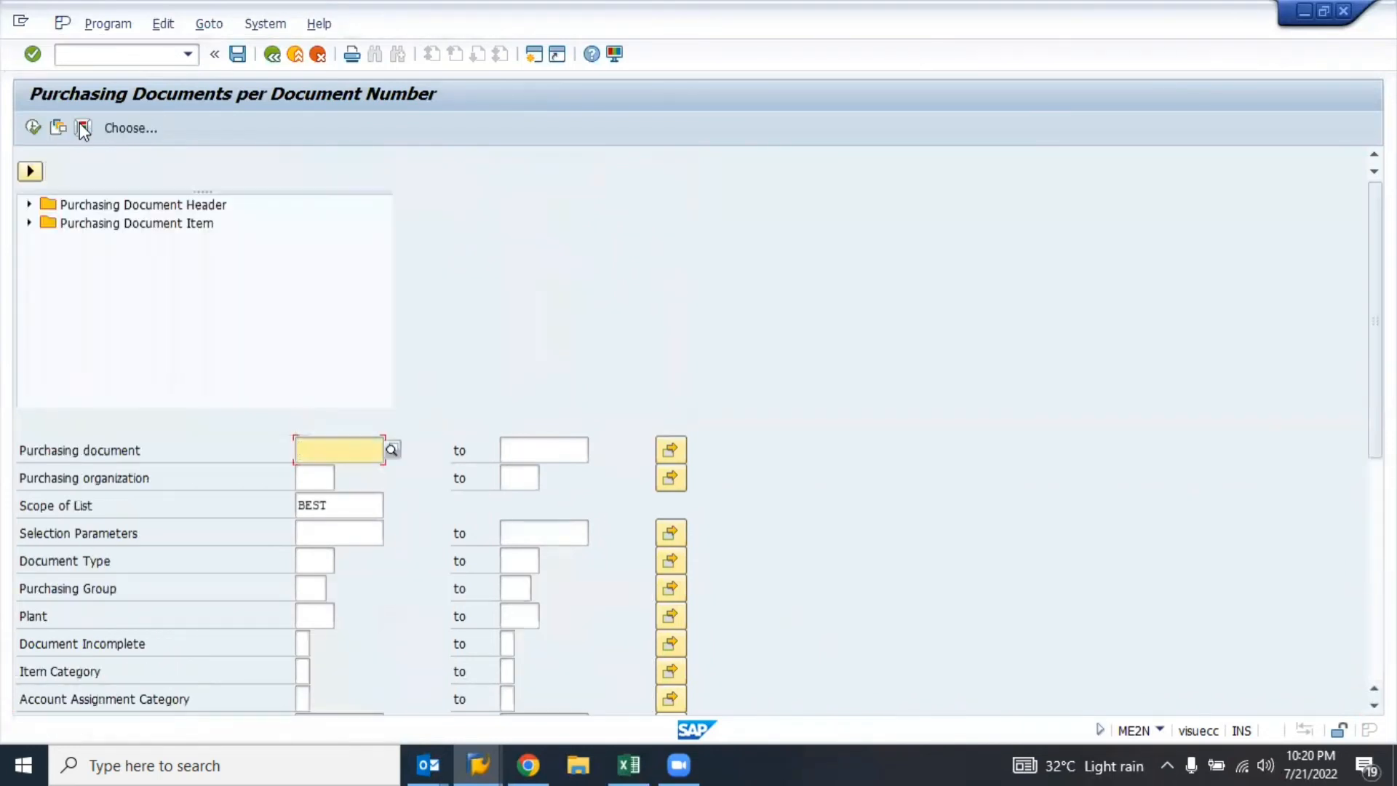
click(22, 227)
scroll(163, 313, down, 3)
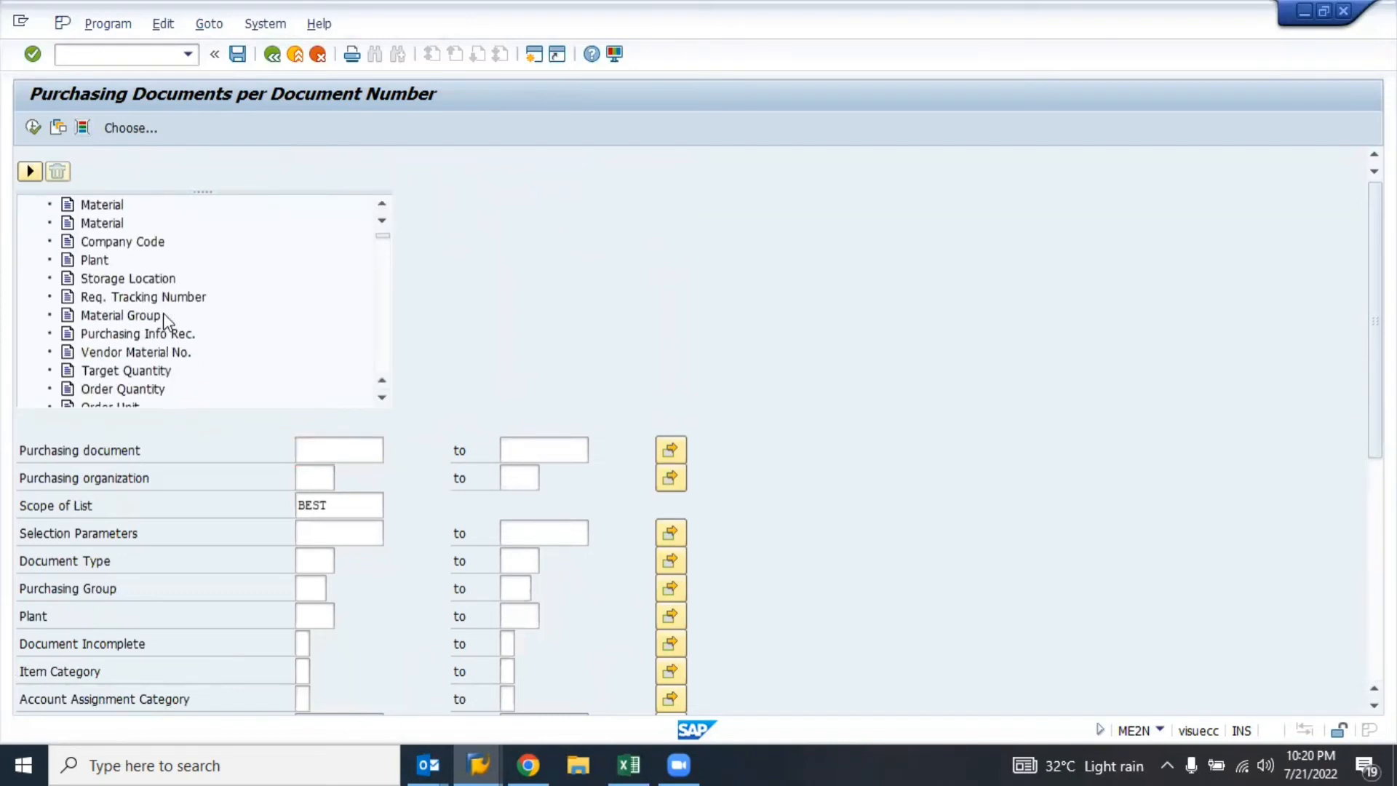
scroll(163, 313, down, 3)
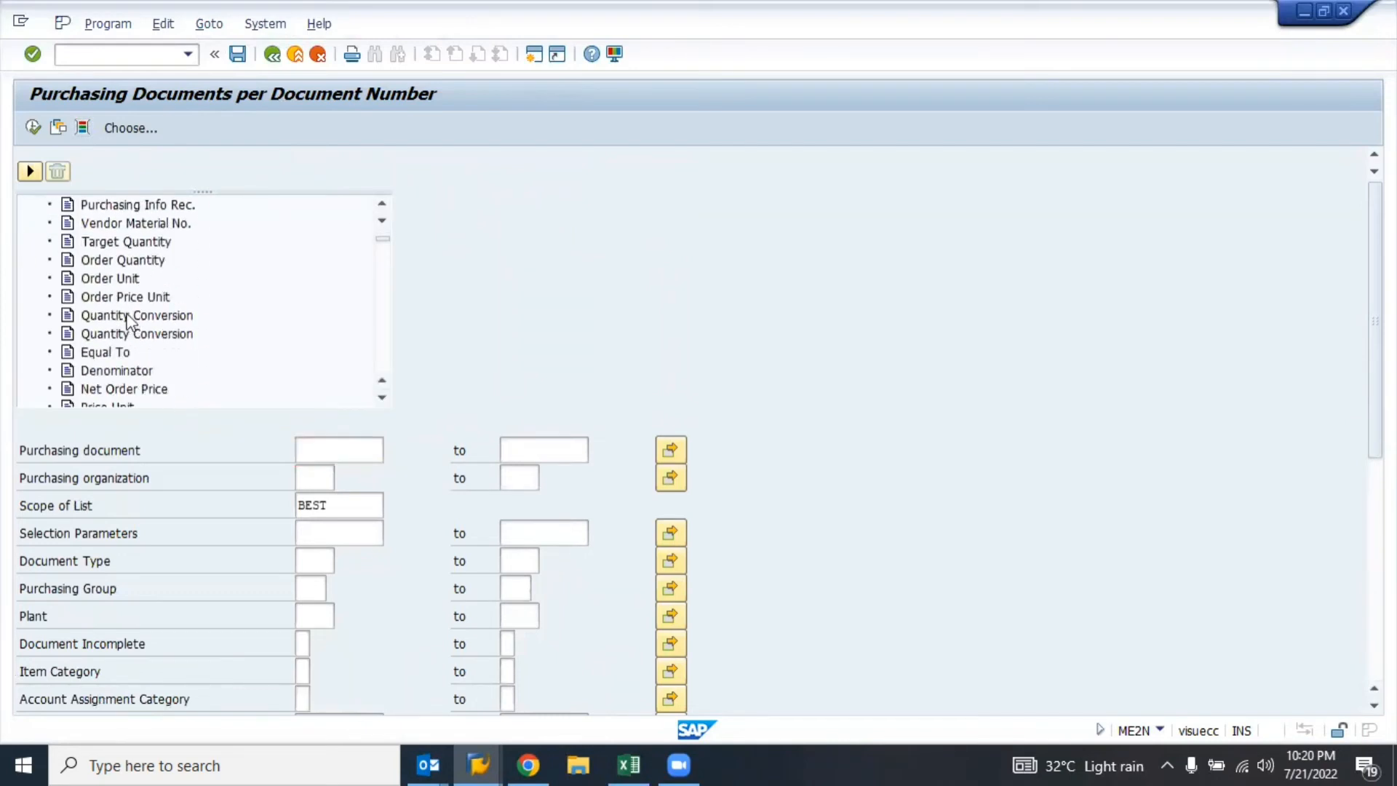
click(109, 279)
scroll(138, 349, down, 2)
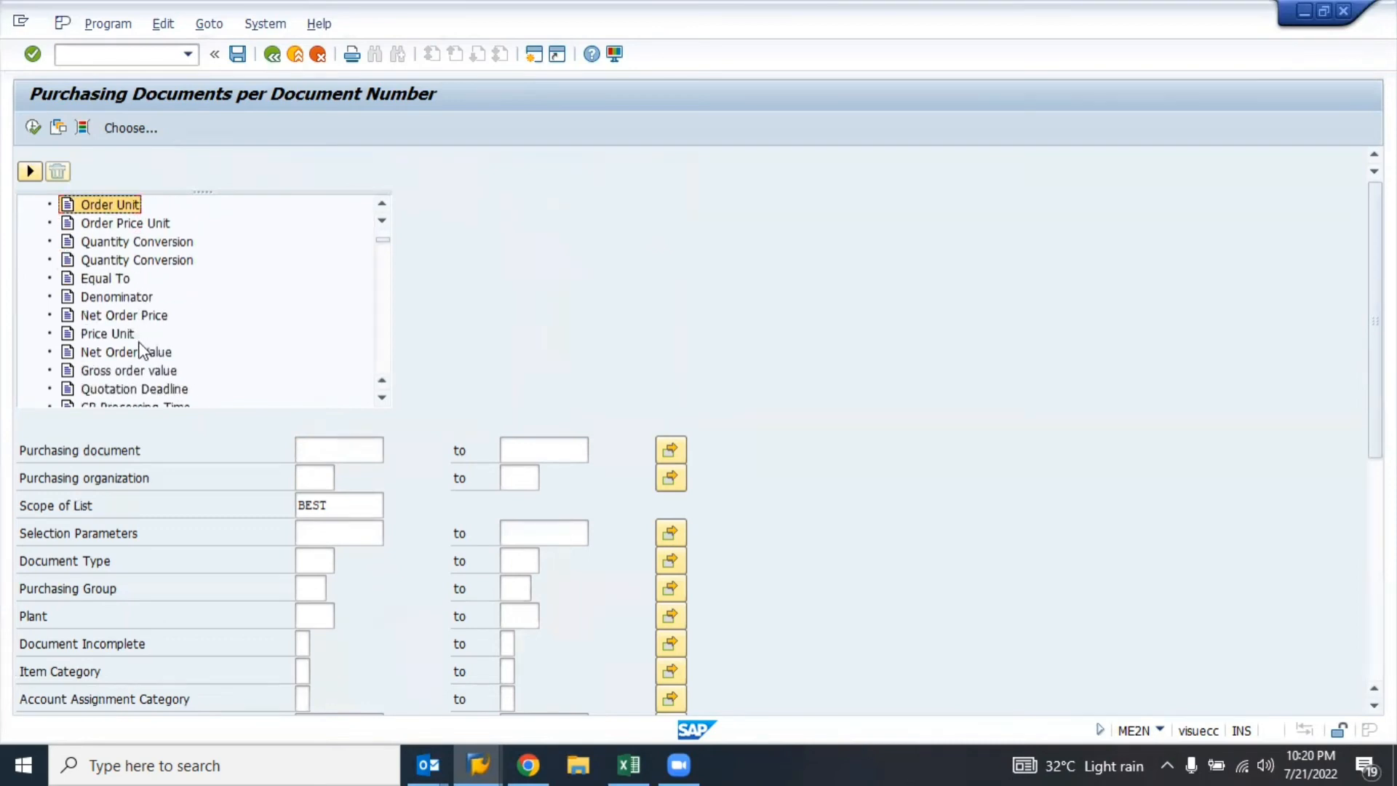
scroll(142, 352, down, 5)
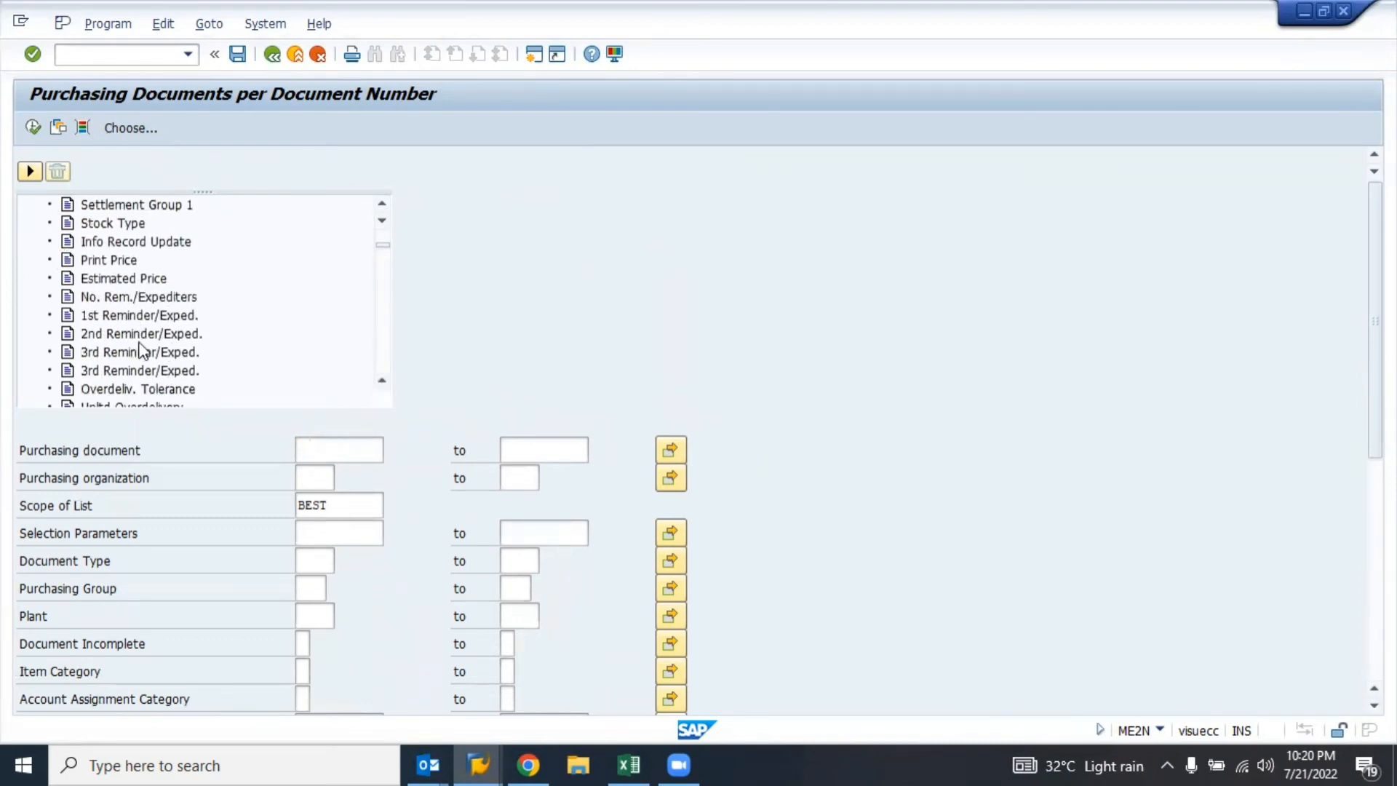
scroll(140, 351, down, 4)
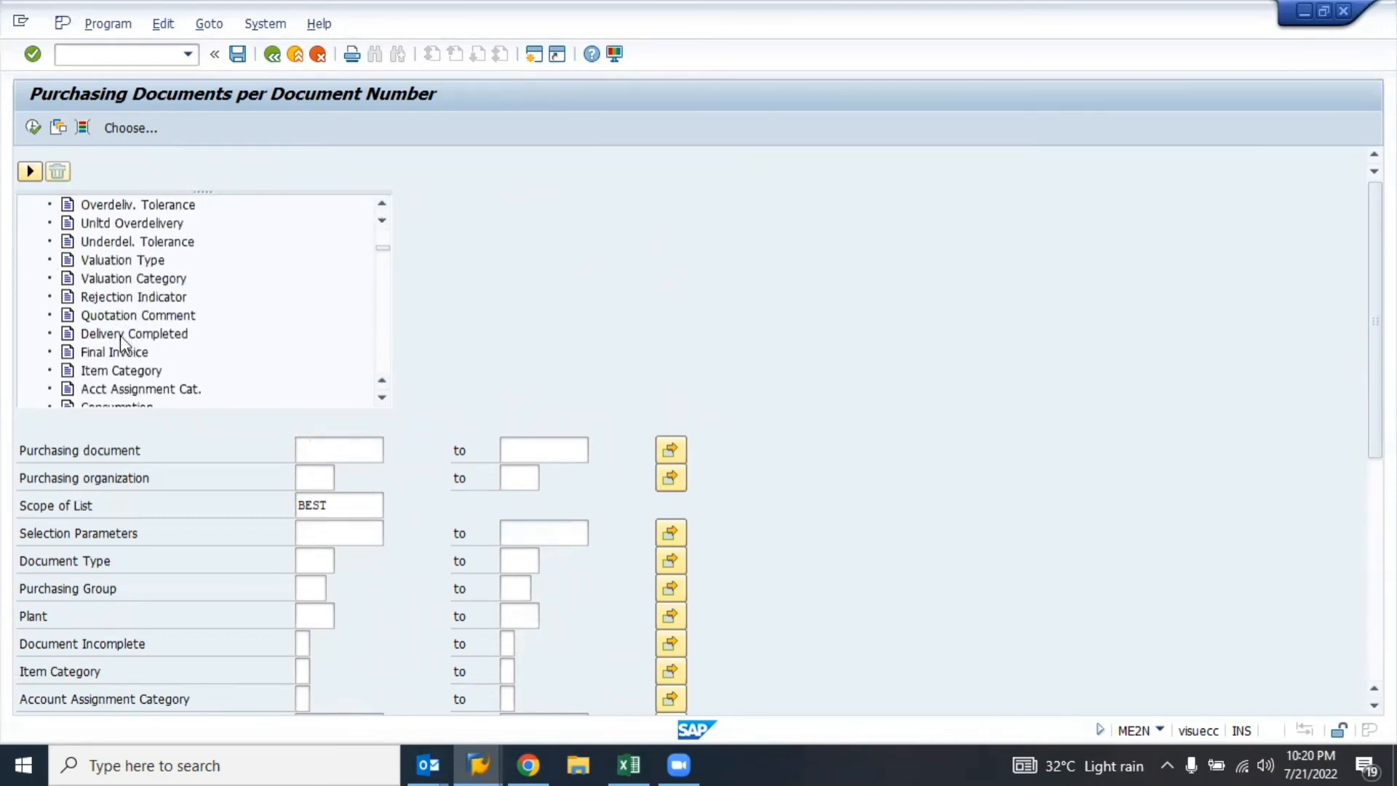
click(112, 316)
click(124, 334)
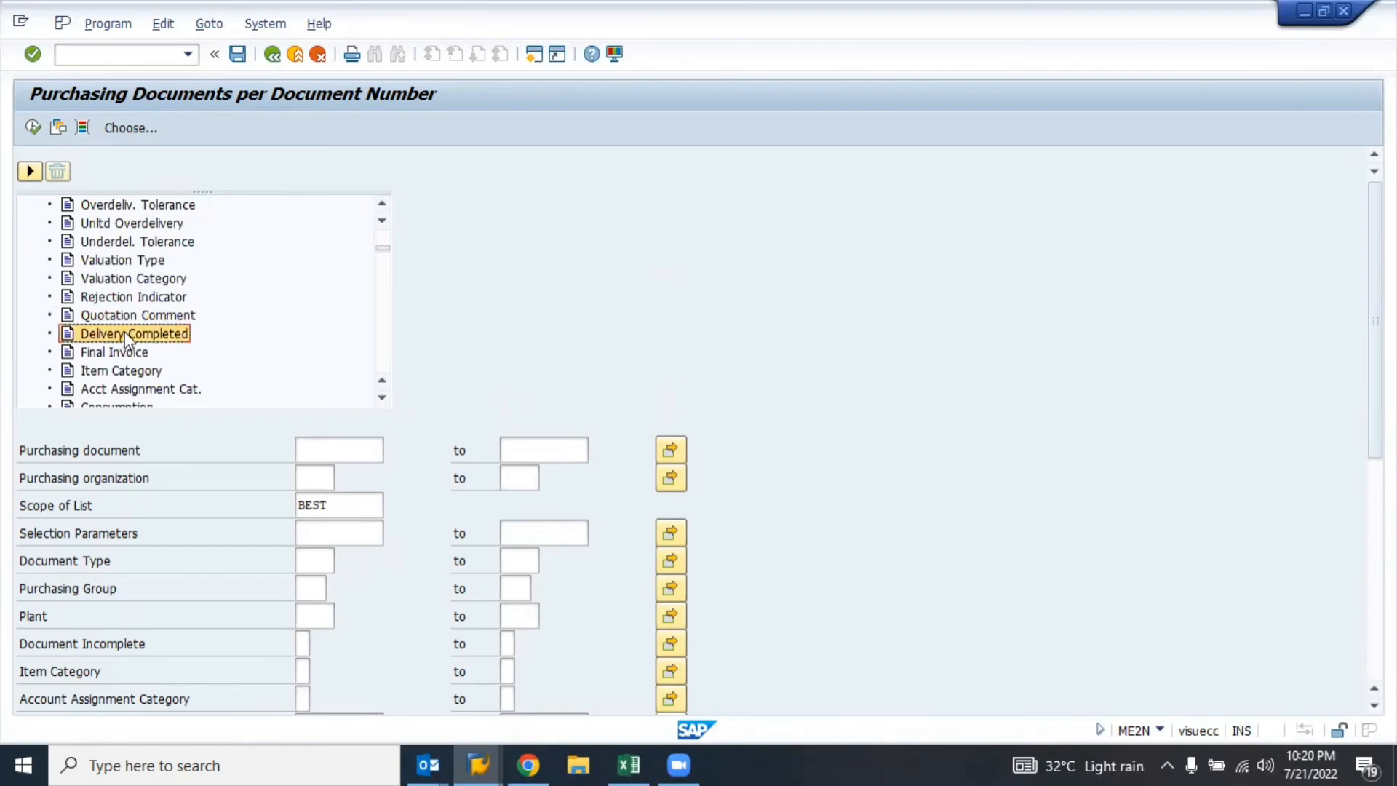
double_click(124, 332)
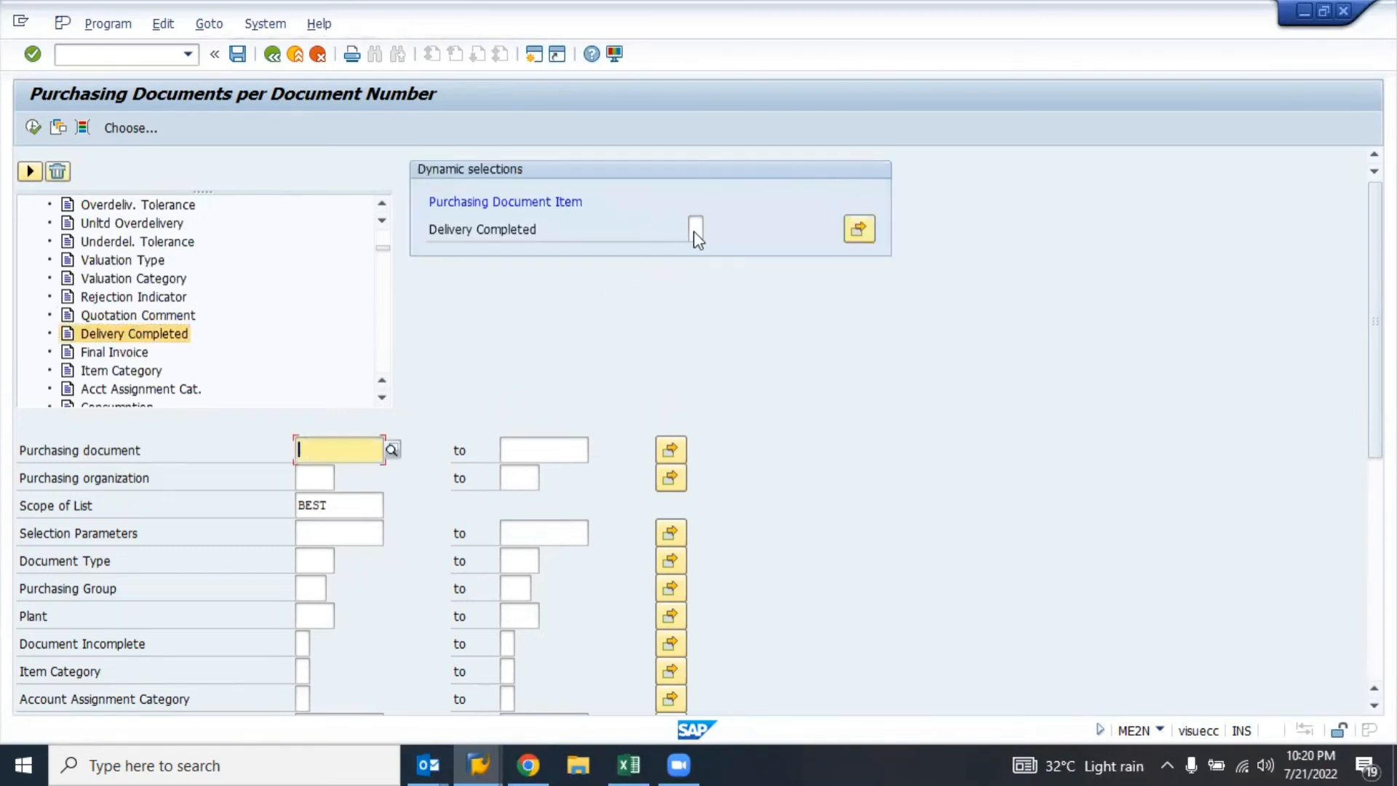
- Set Delivery Completed to X and Document Type to NB, and run the purchasing document list
click(695, 230)
text(X)
key(Return)
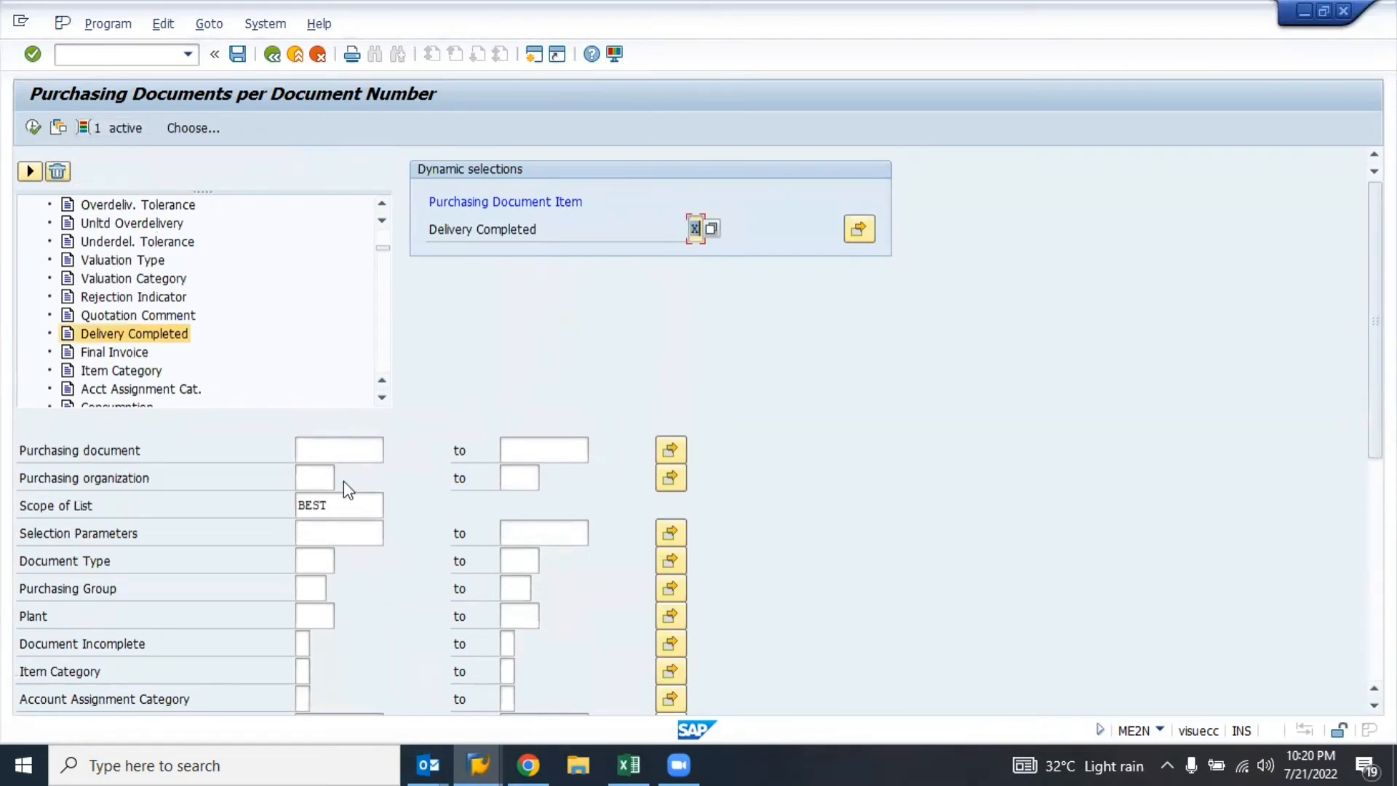
click(326, 556)
text(nb)
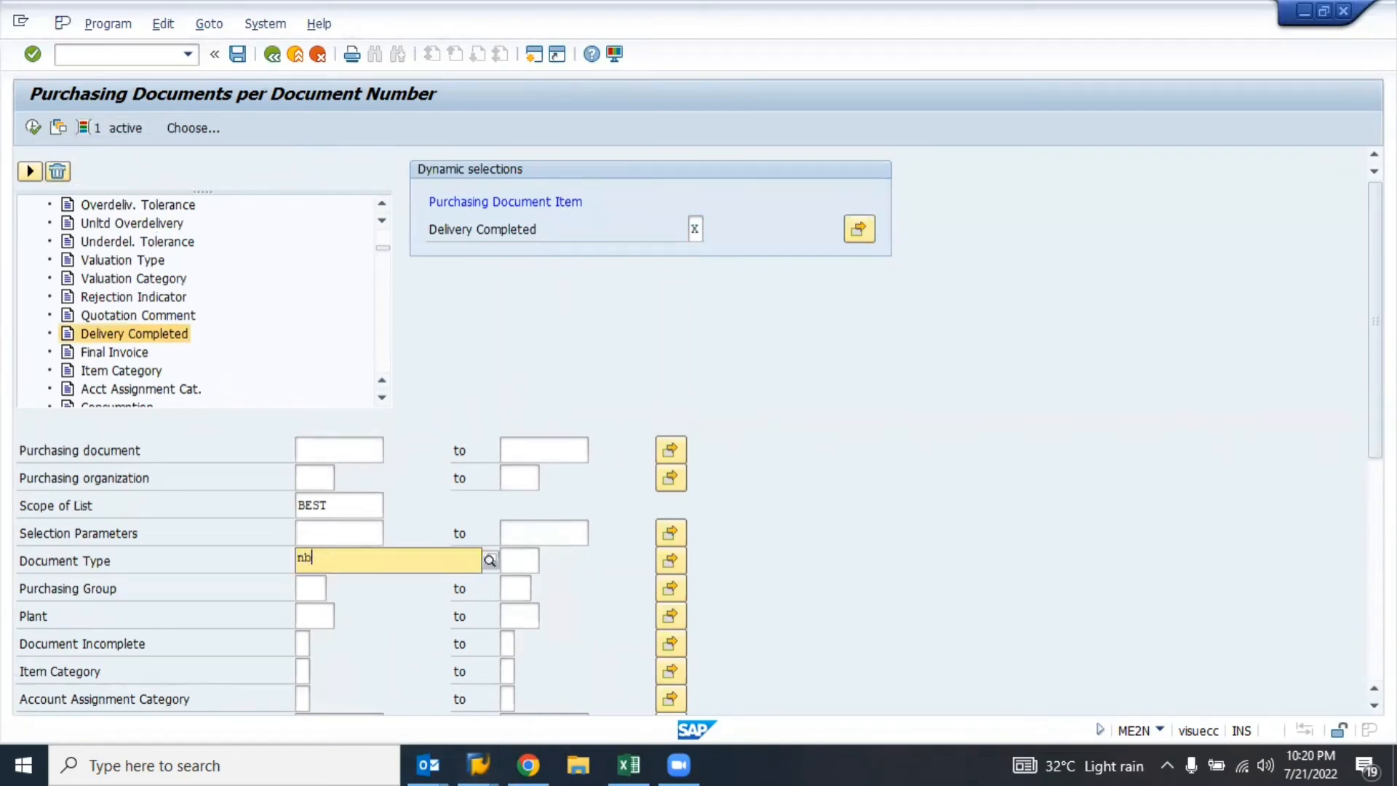
key(F8)
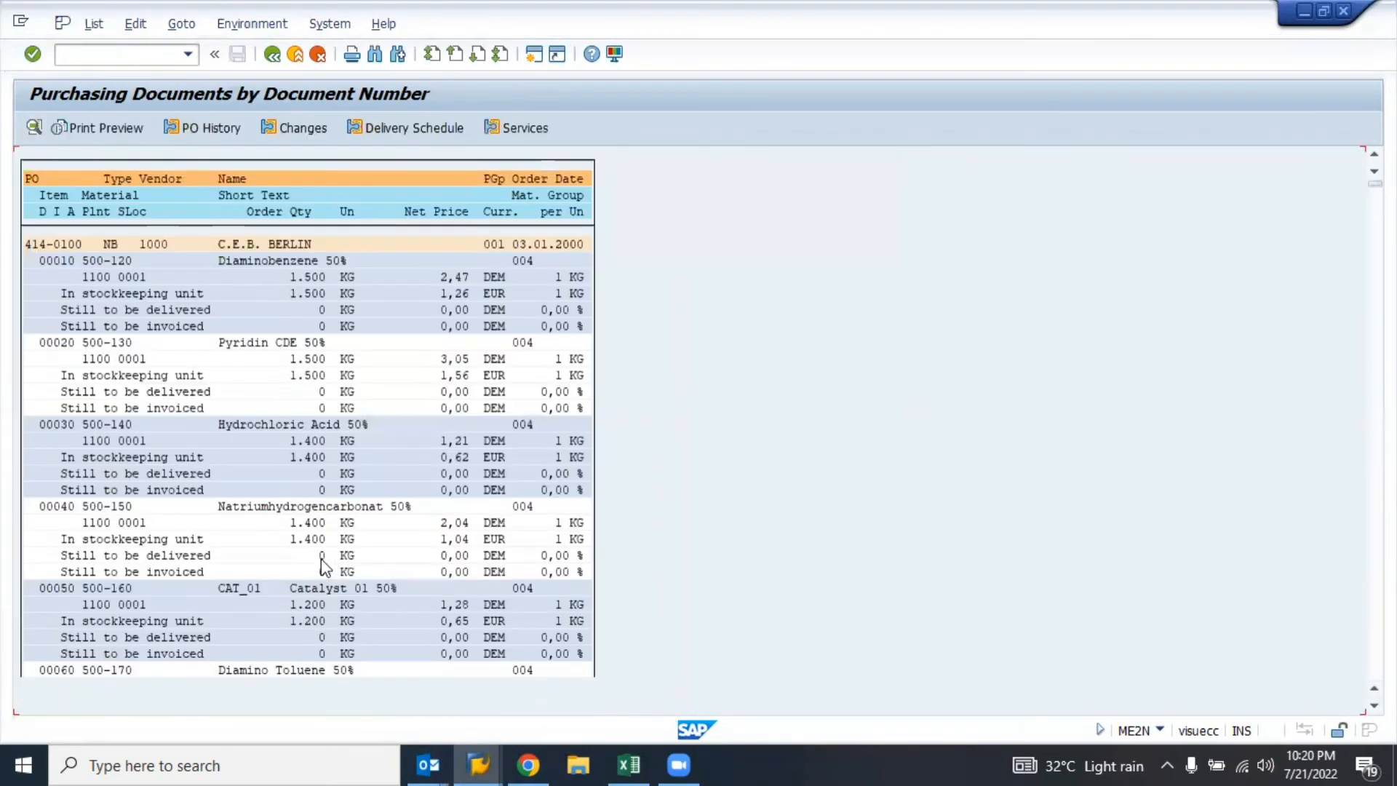
- Open the C.E.B. BERLIN purchase order dated 03.01.2000 from the list and close the help text beside it
double_click(29, 243)
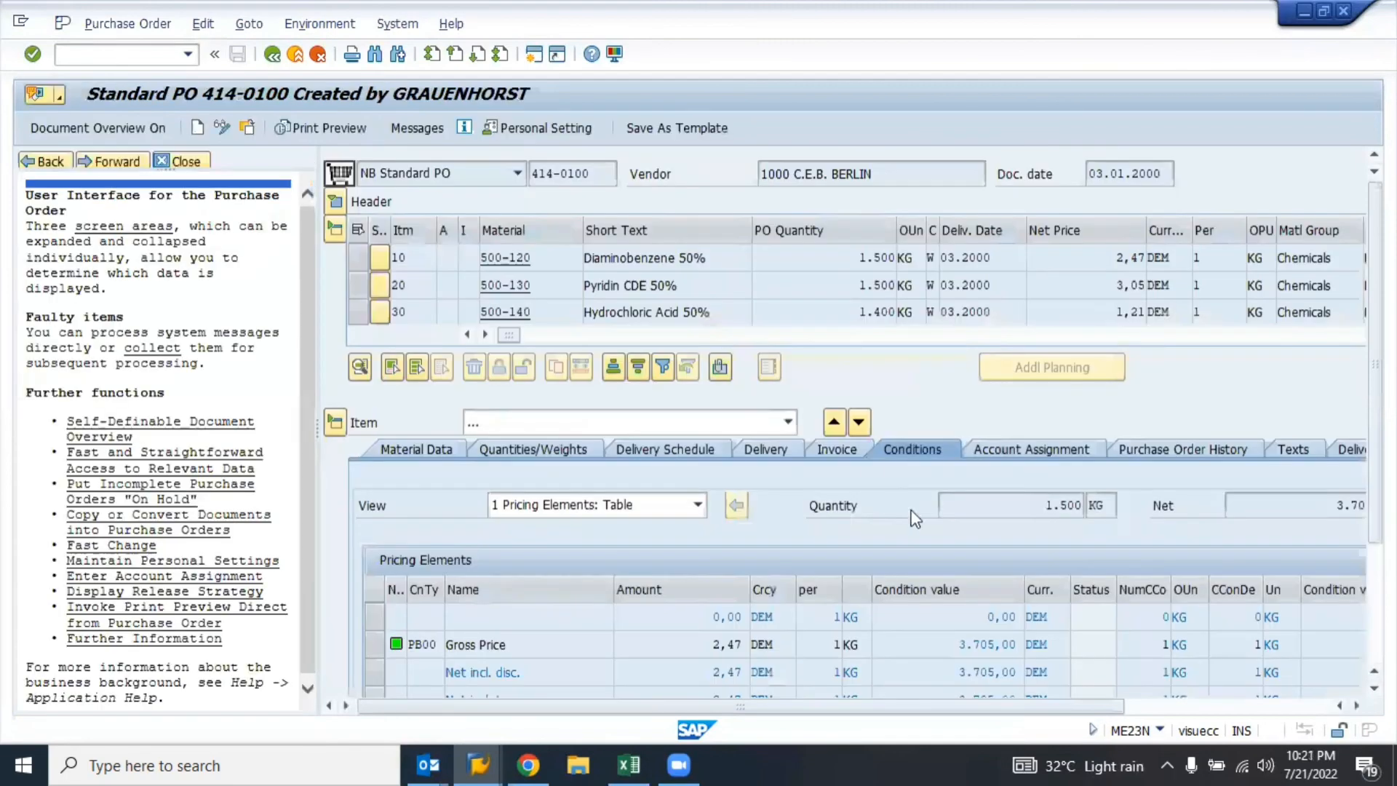
click(184, 161)
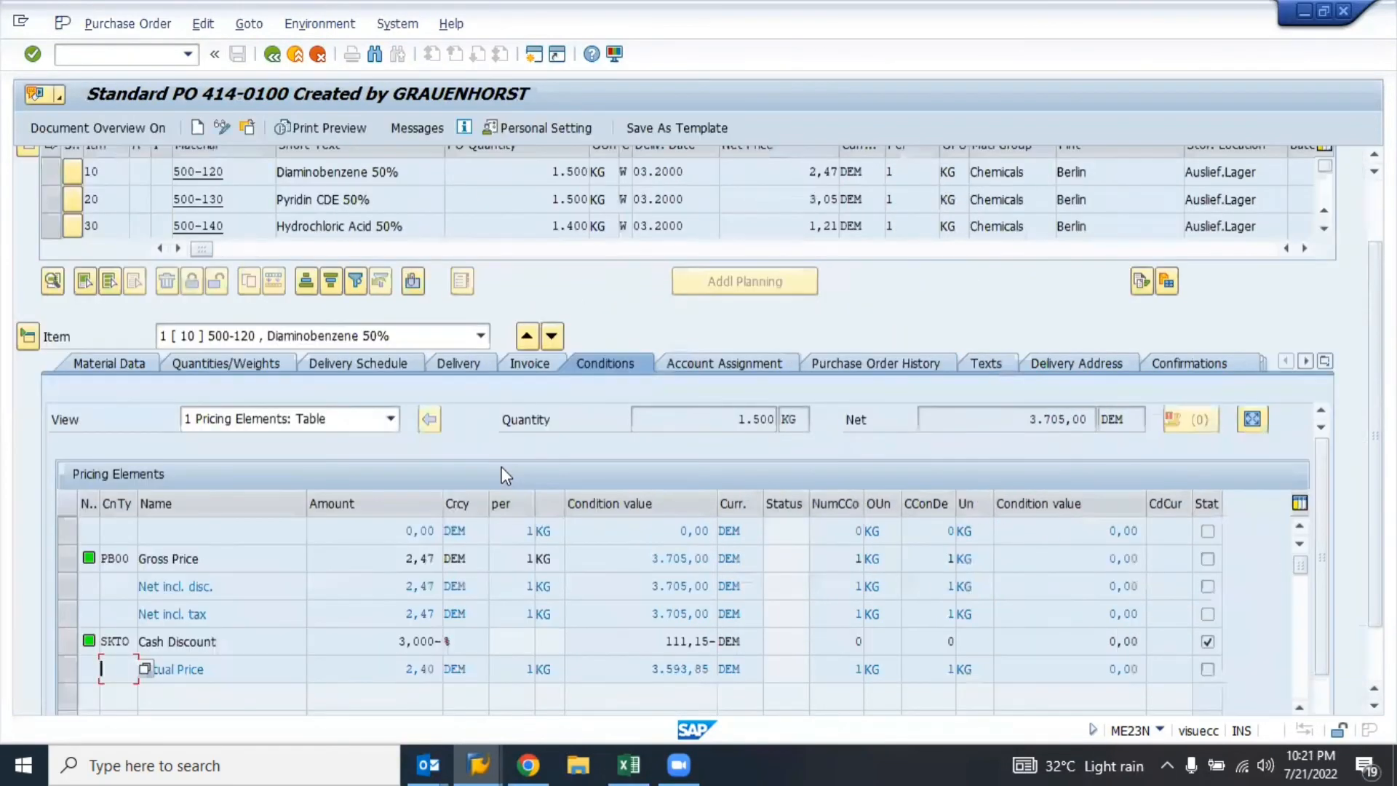
scroll(892, 313, up, 3)
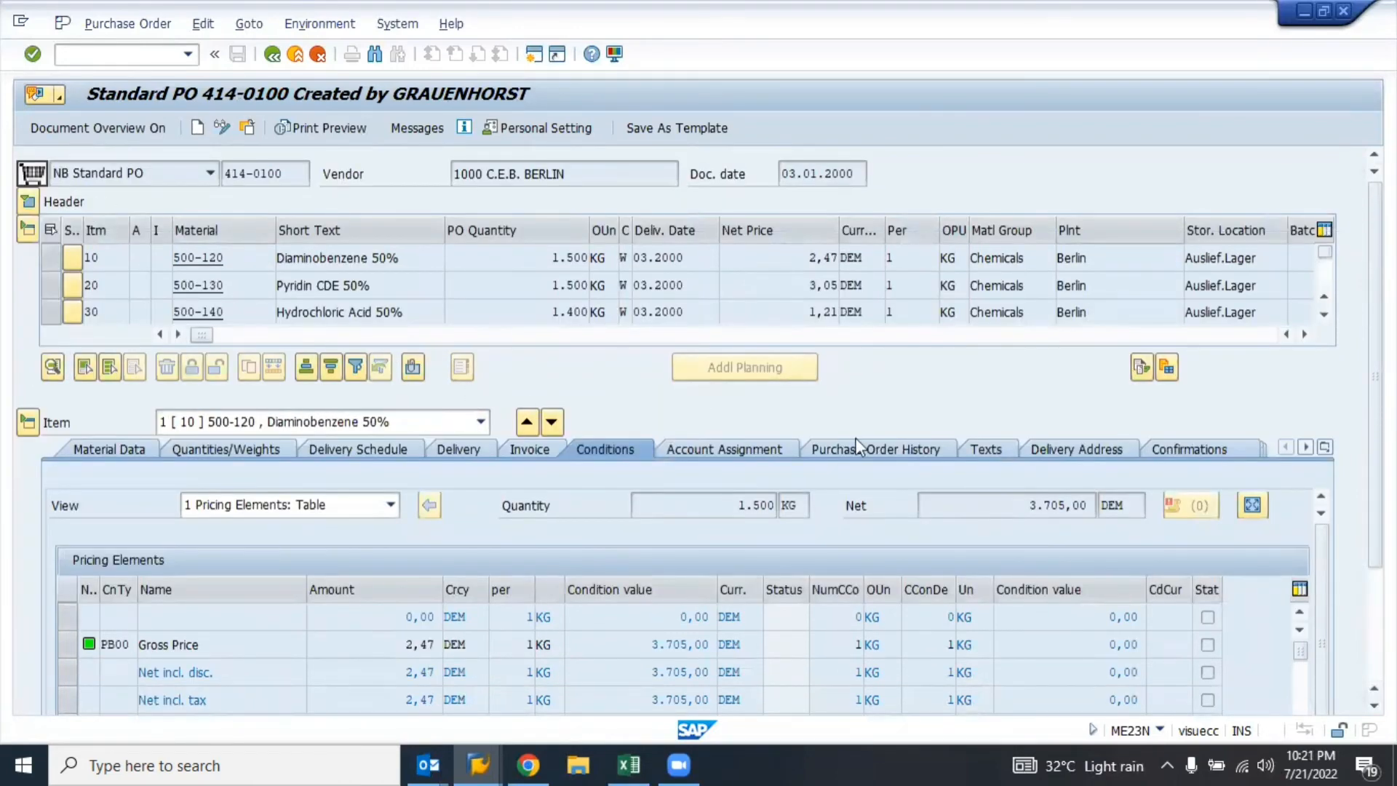
- Show the purchase order history of item 10, Diaminobenzene 50%, and open its goods receipt material document
click(915, 448)
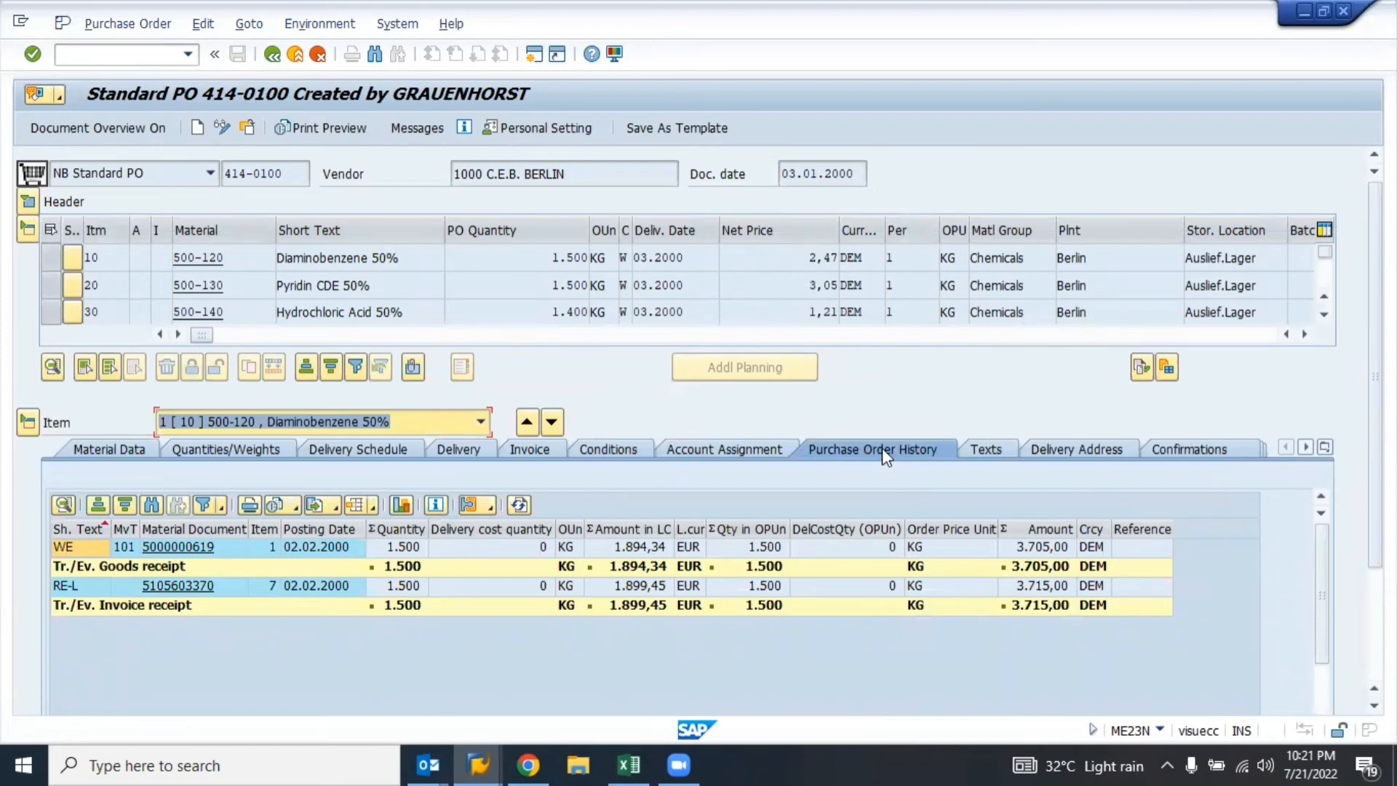
click(502, 253)
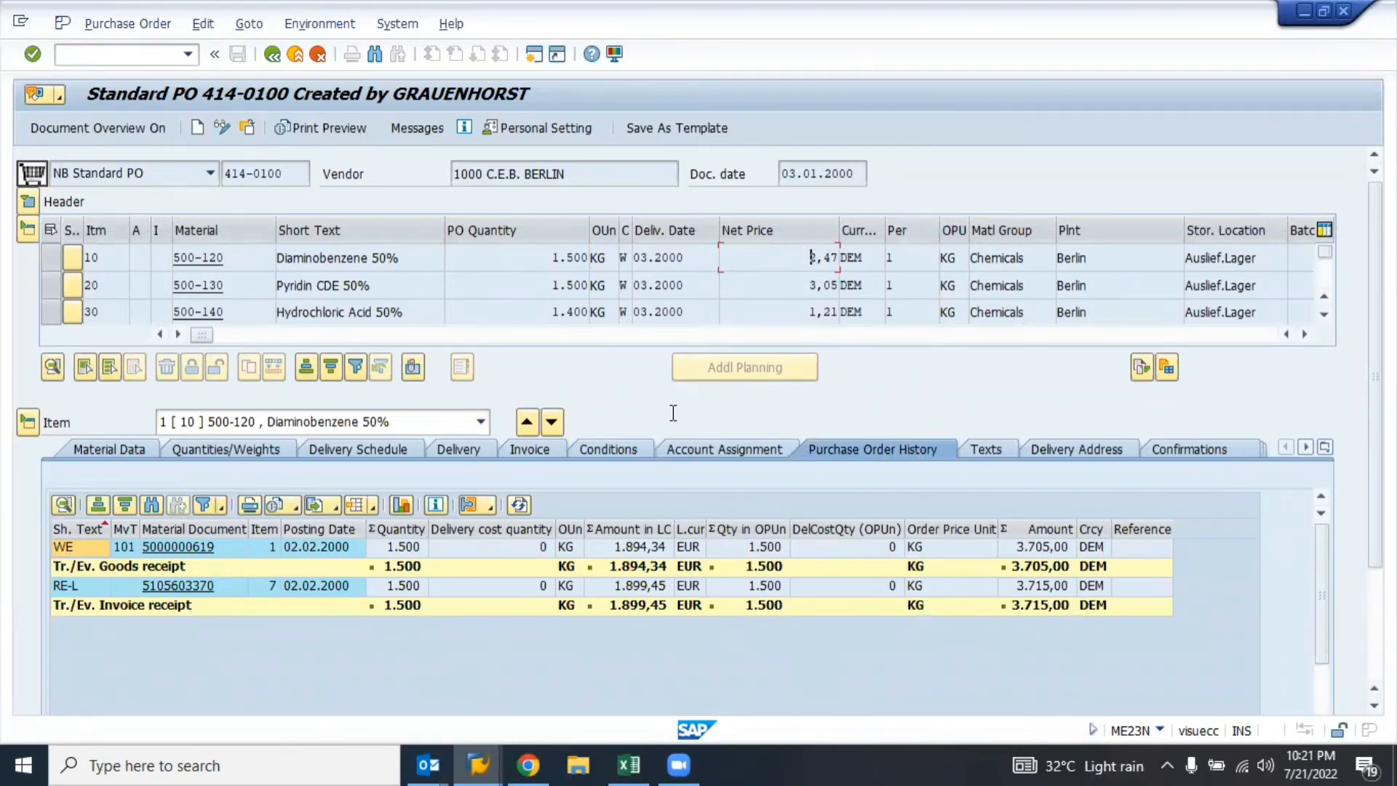
click(186, 553)
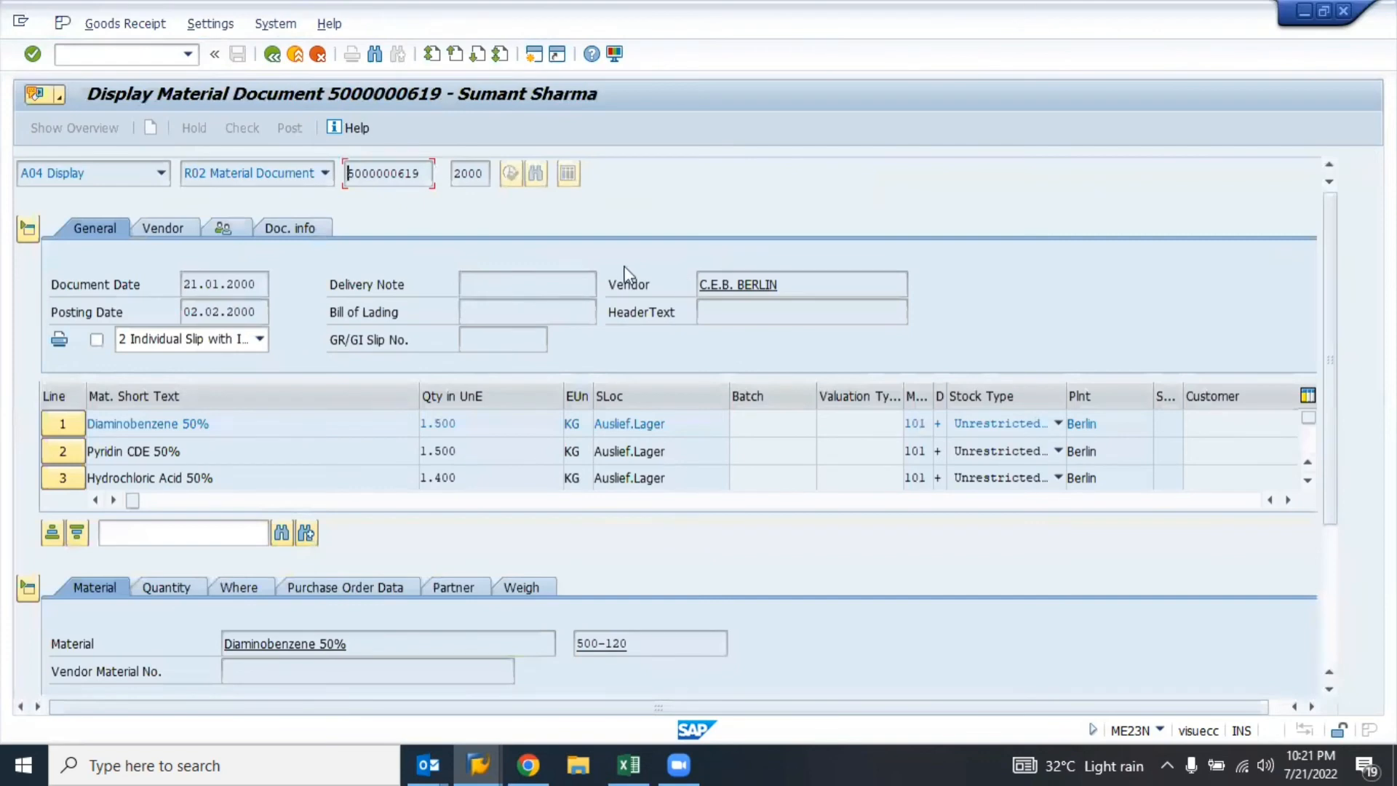
- Examine the movement type and the available stock types in the Where details of the Diaminobenzene 50% line
click(253, 588)
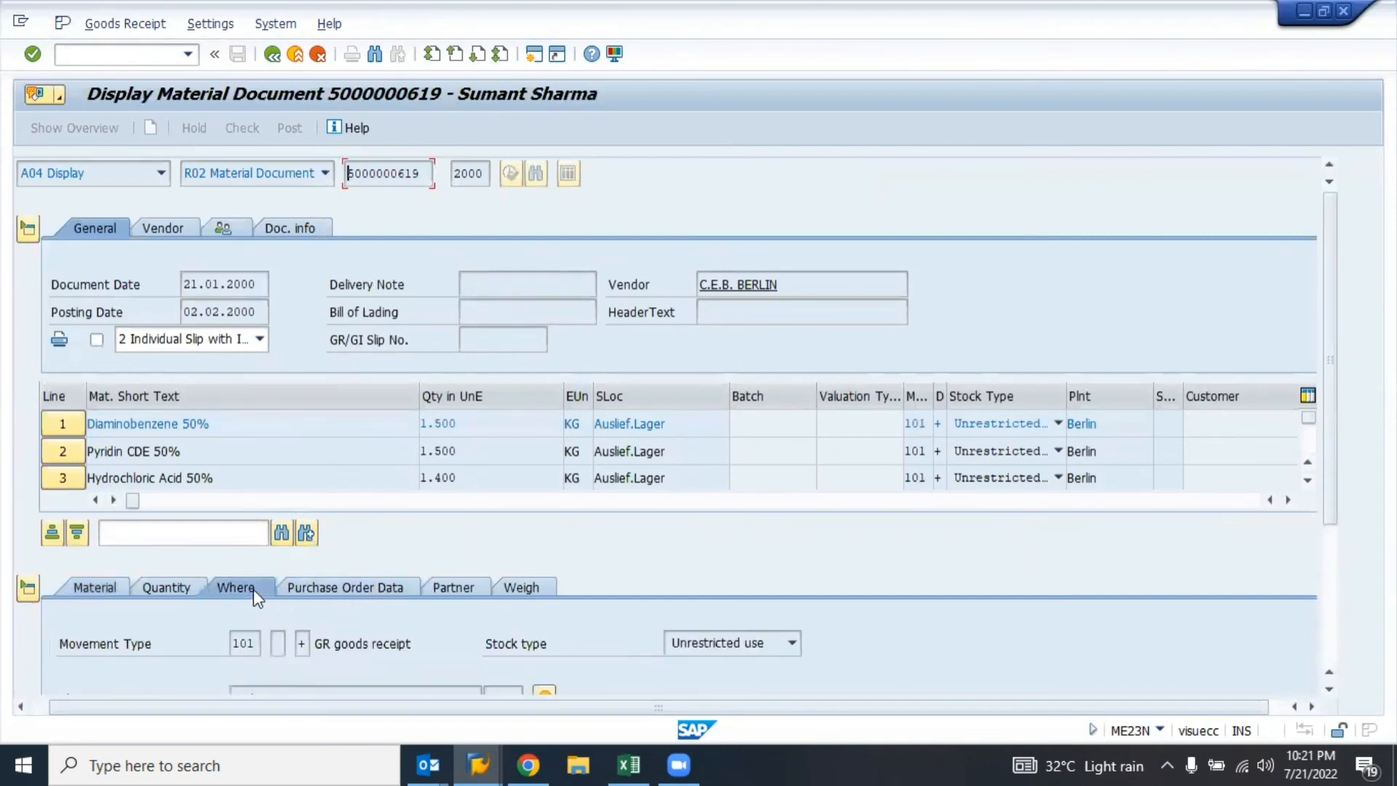
click(255, 650)
click(415, 649)
click(300, 646)
click(730, 646)
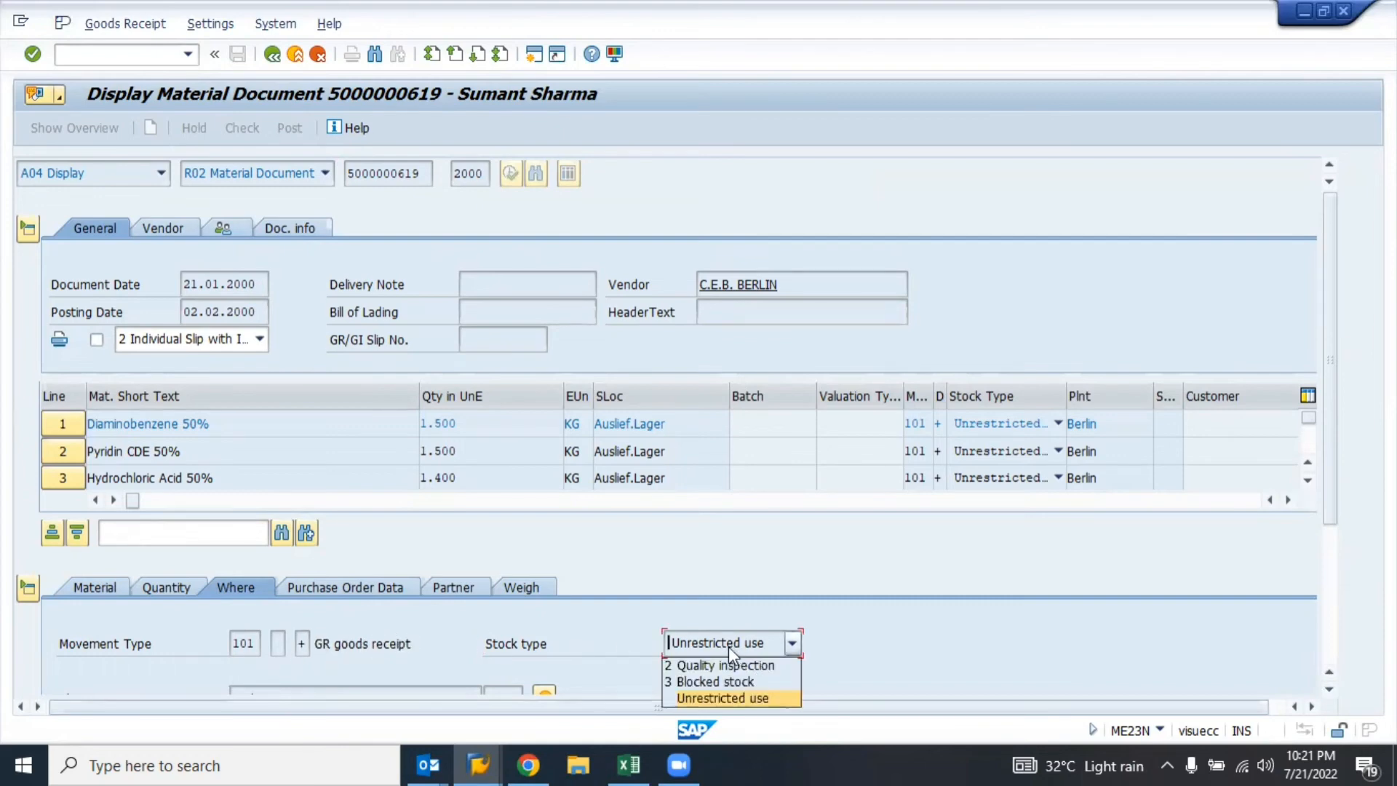
click(728, 647)
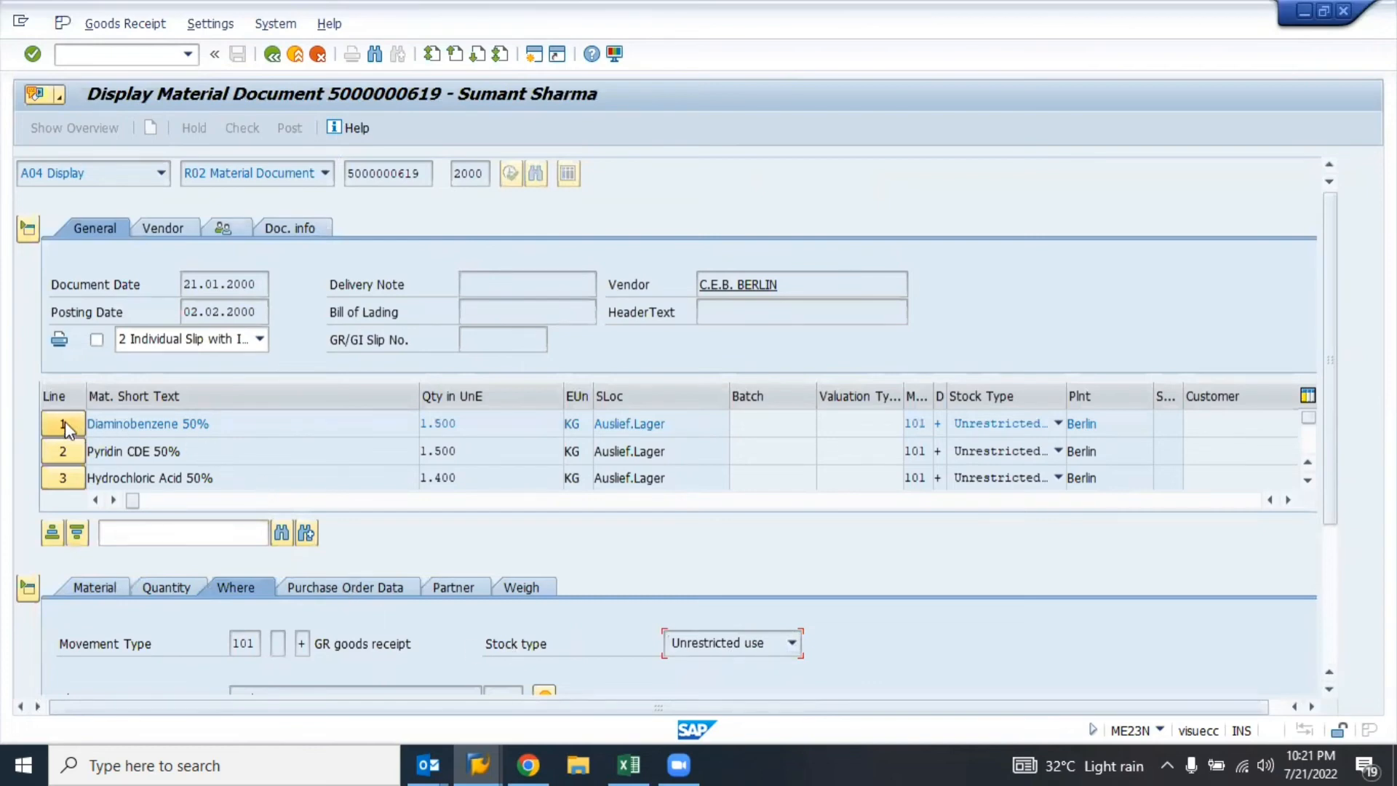
- List the FI documents of the goods receipt and open its accounting document
click(304, 228)
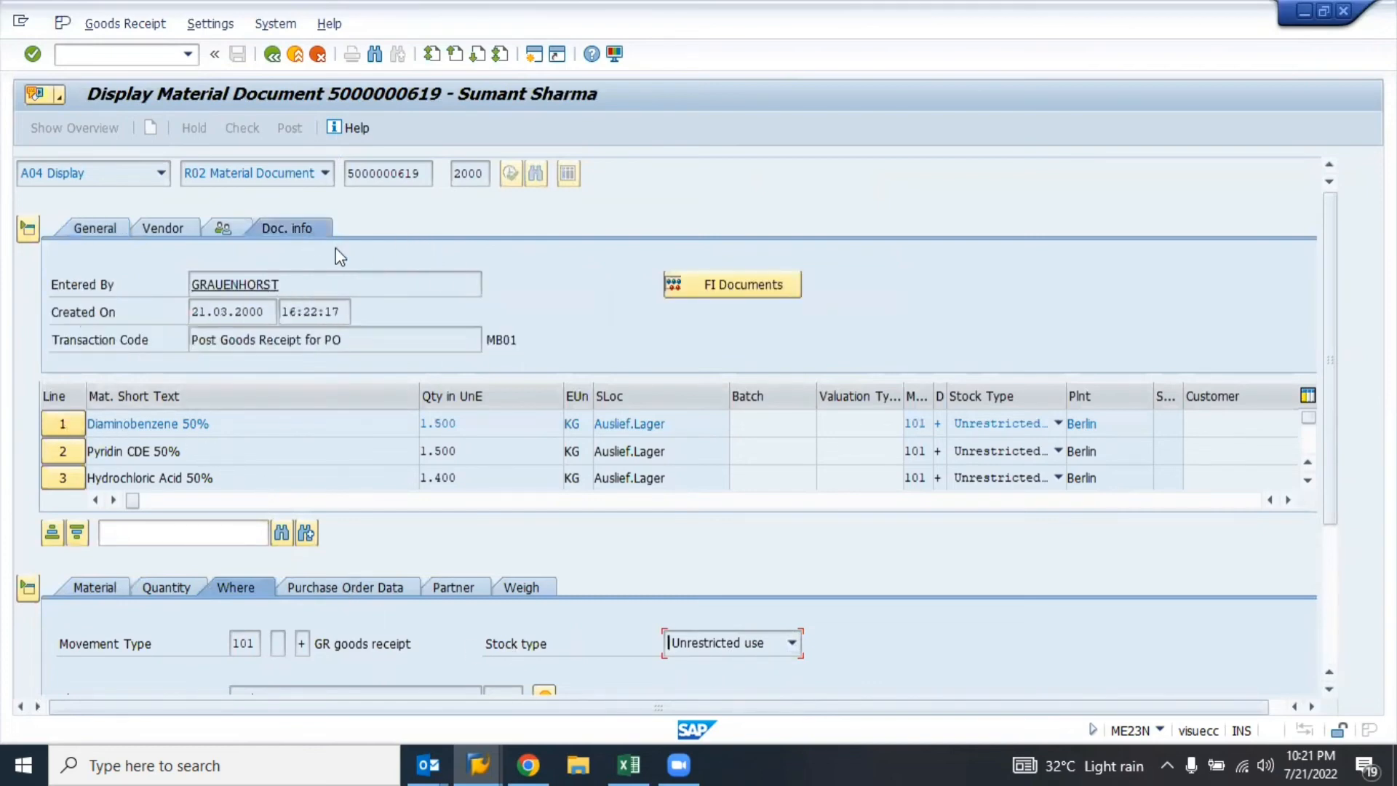
click(711, 288)
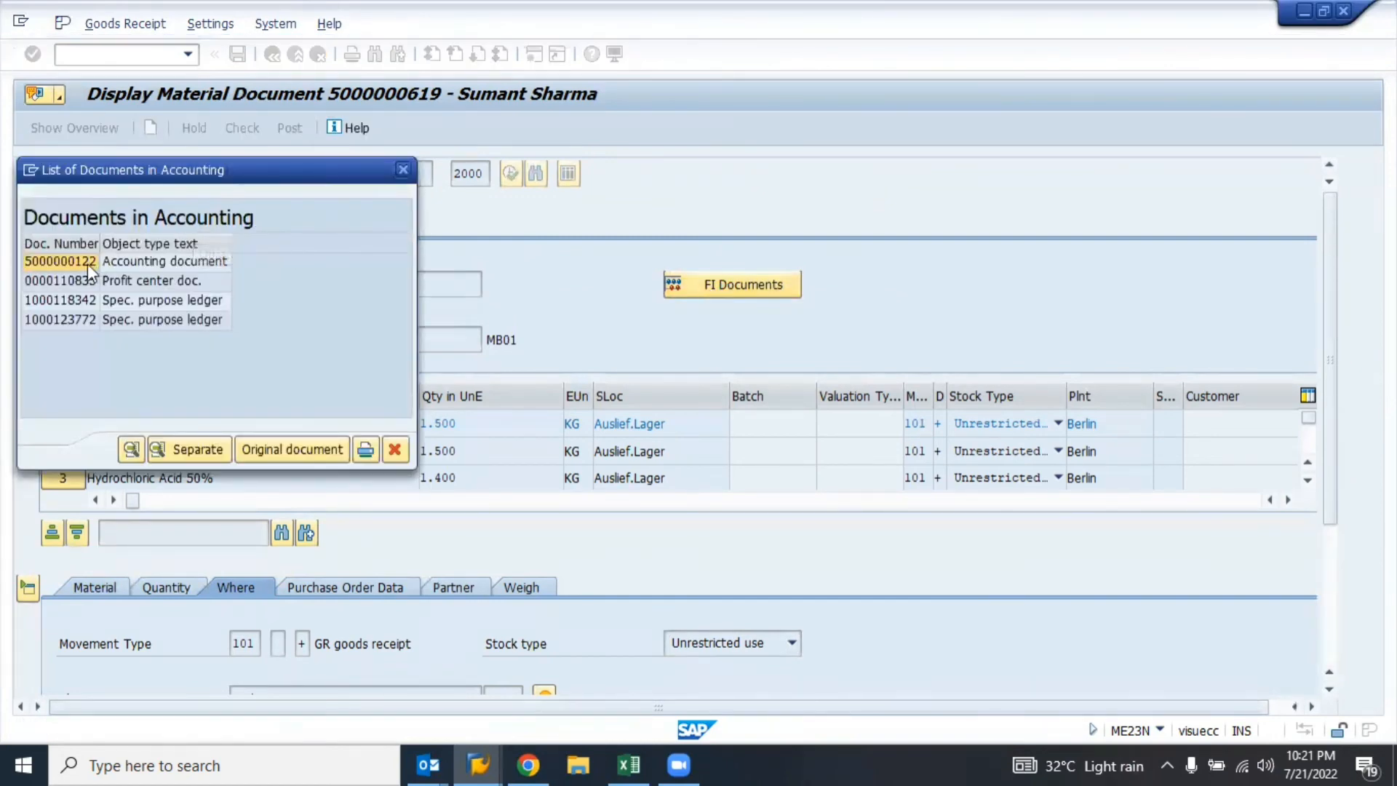
double_click(80, 262)
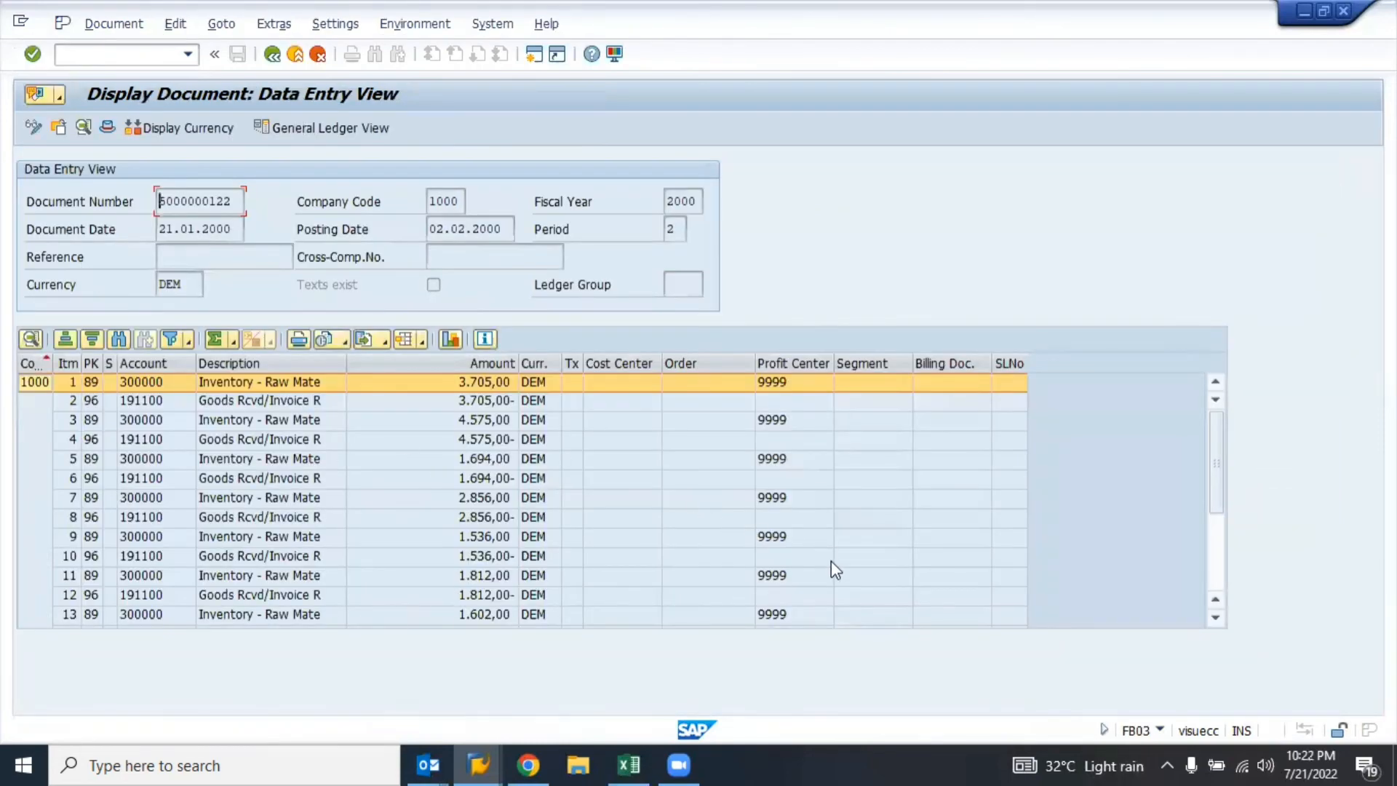
- Change the accounting document's line item layout so that all columns of the column set are displayed
click(399, 339)
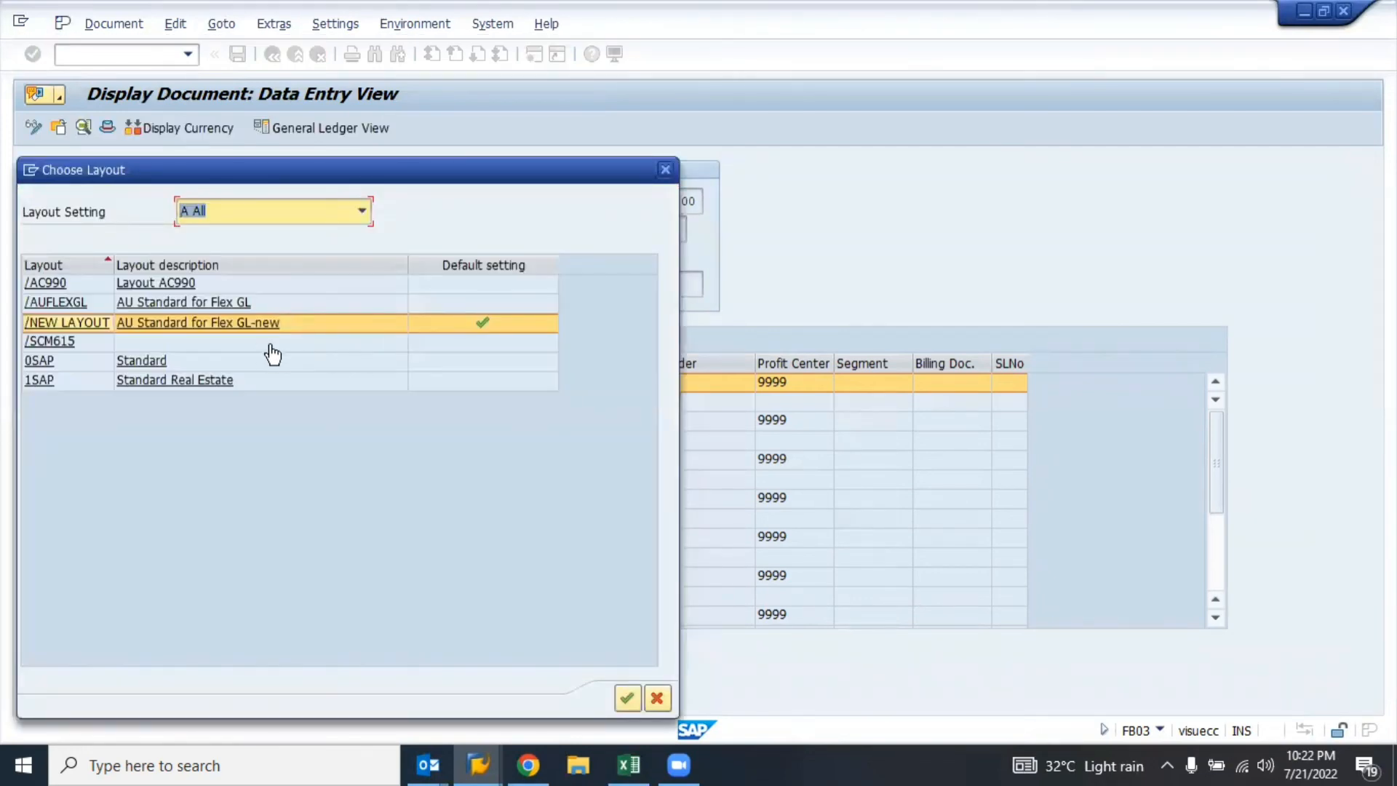
key(Escape)
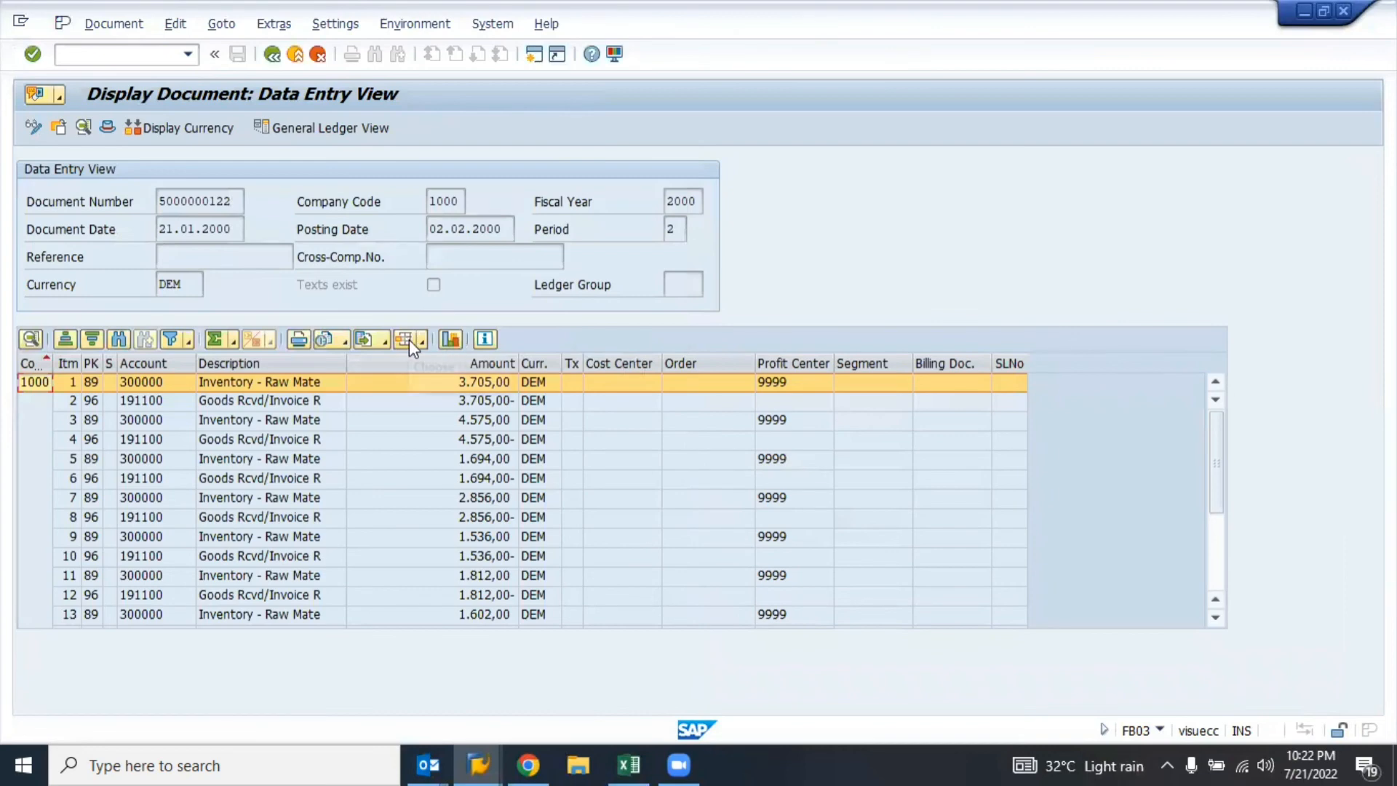
click(418, 339)
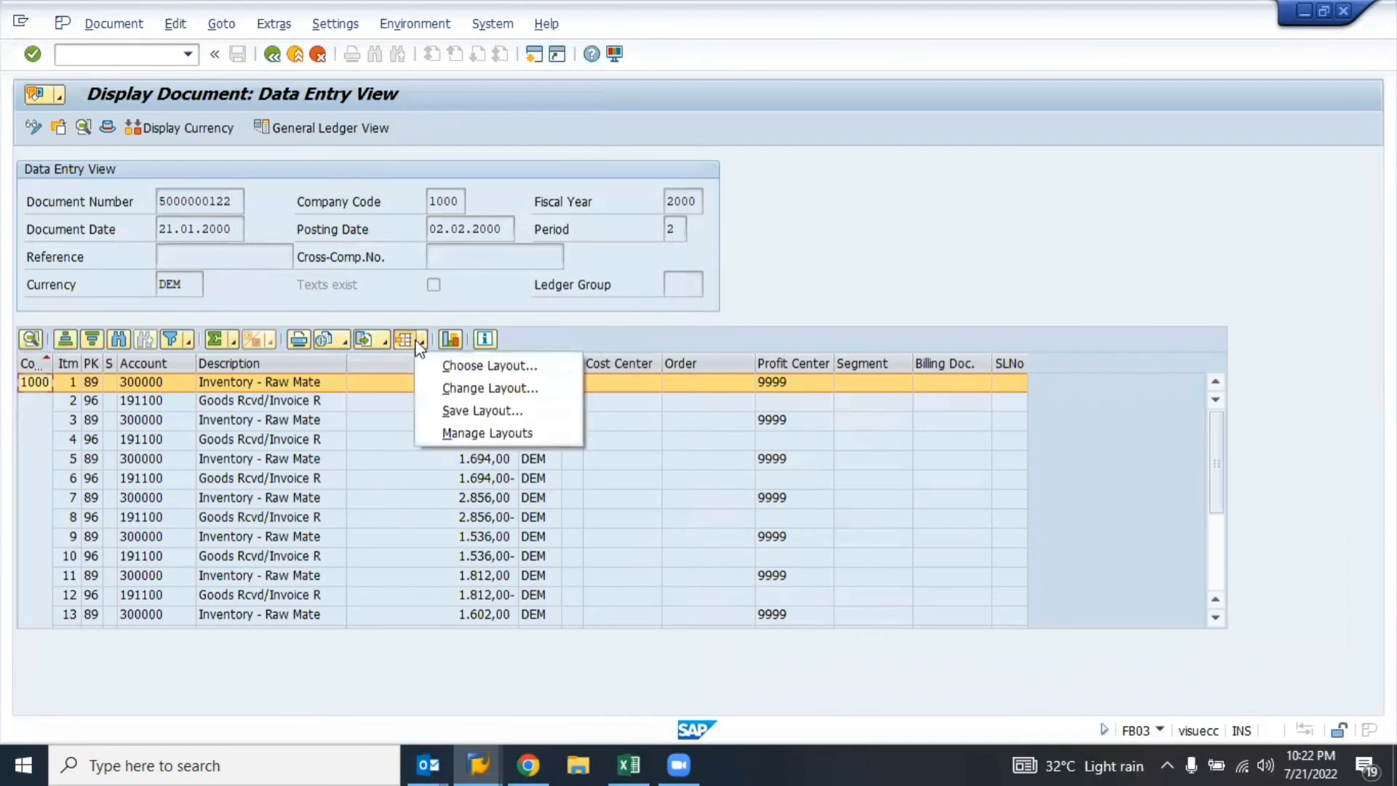
click(493, 389)
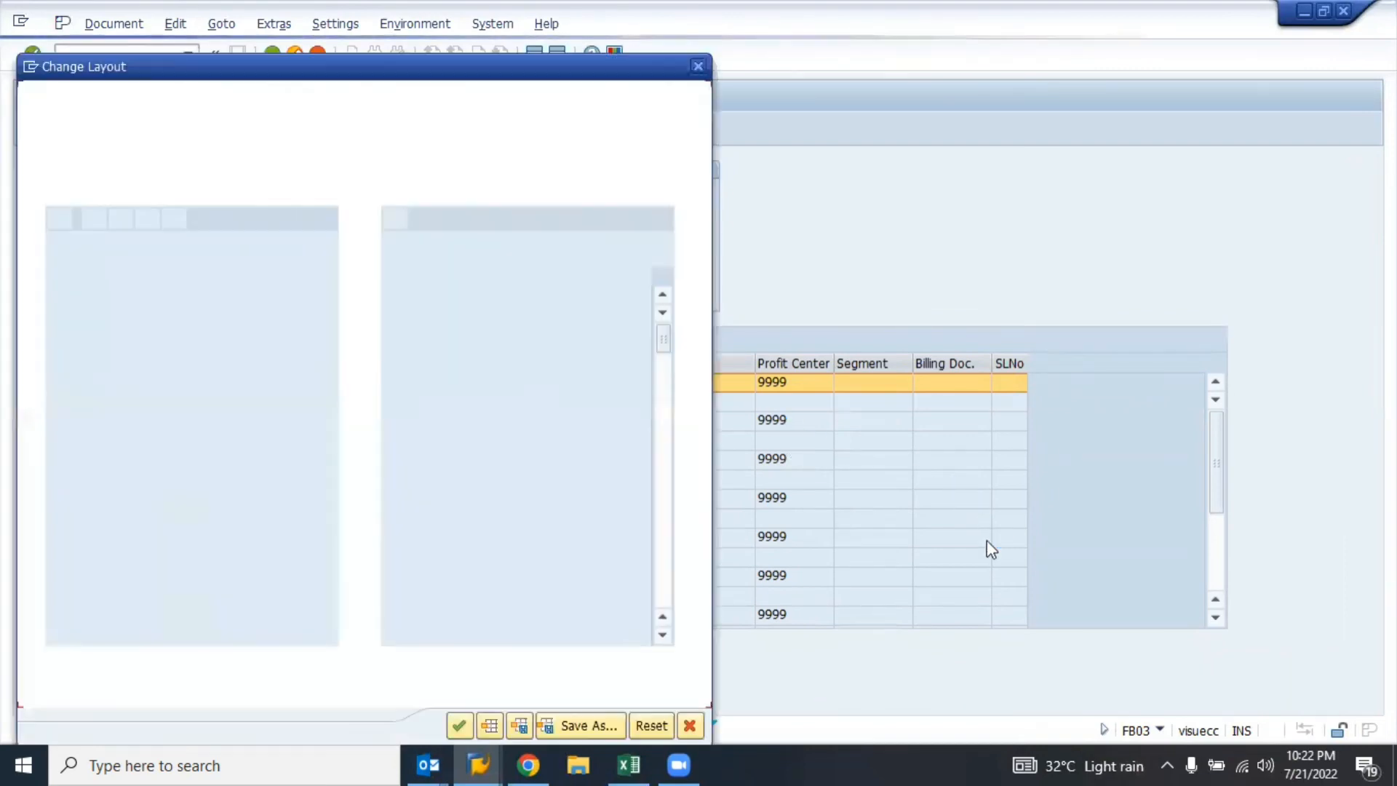
click(570, 486)
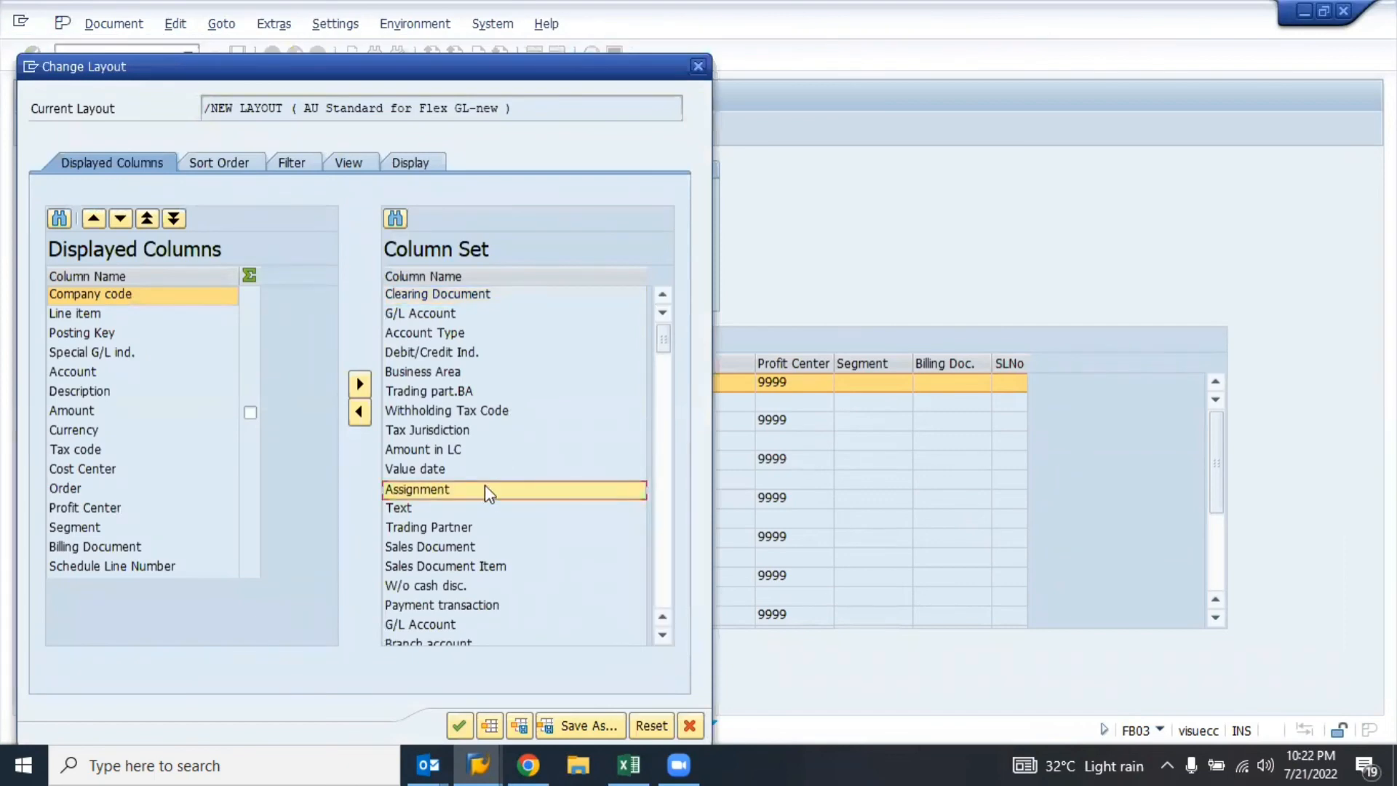
key(ctrl+a)
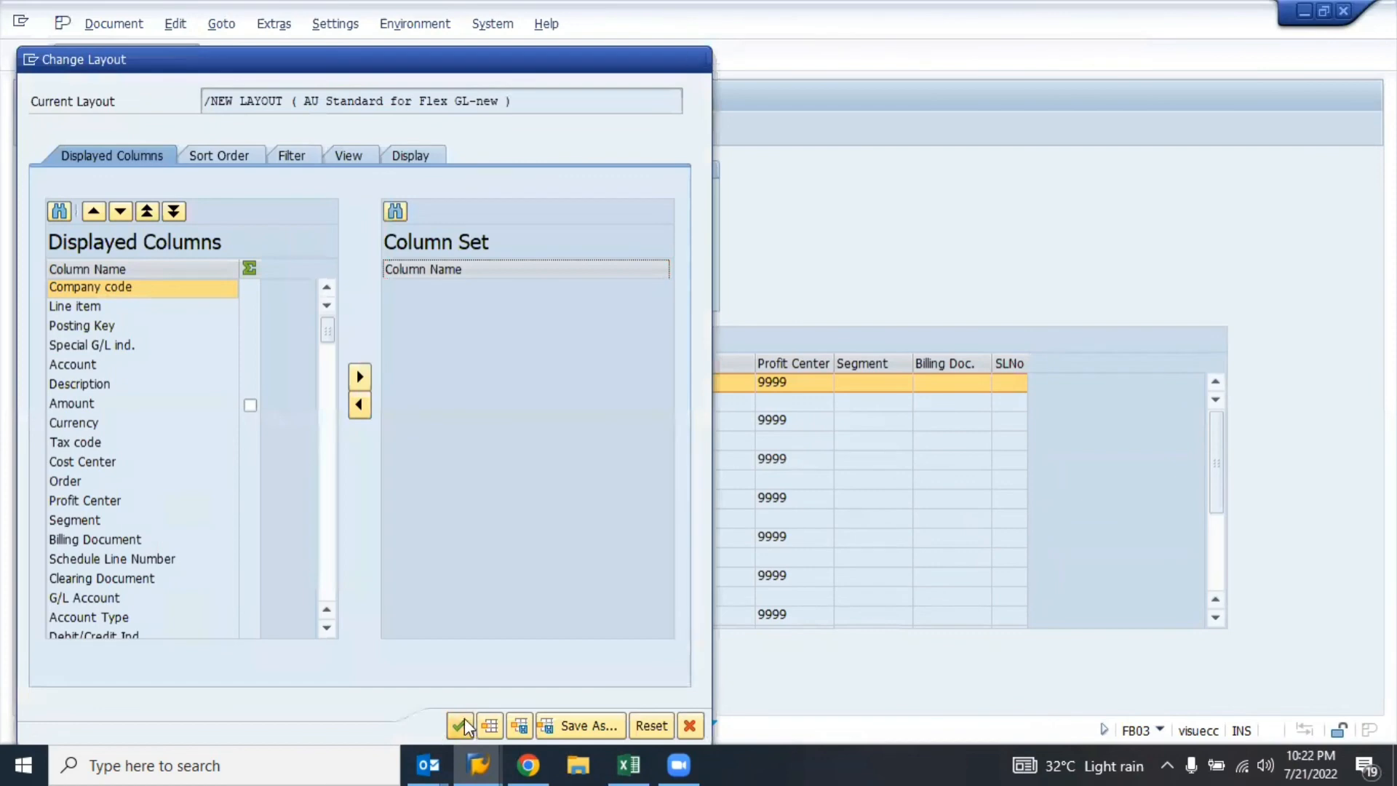
click(461, 724)
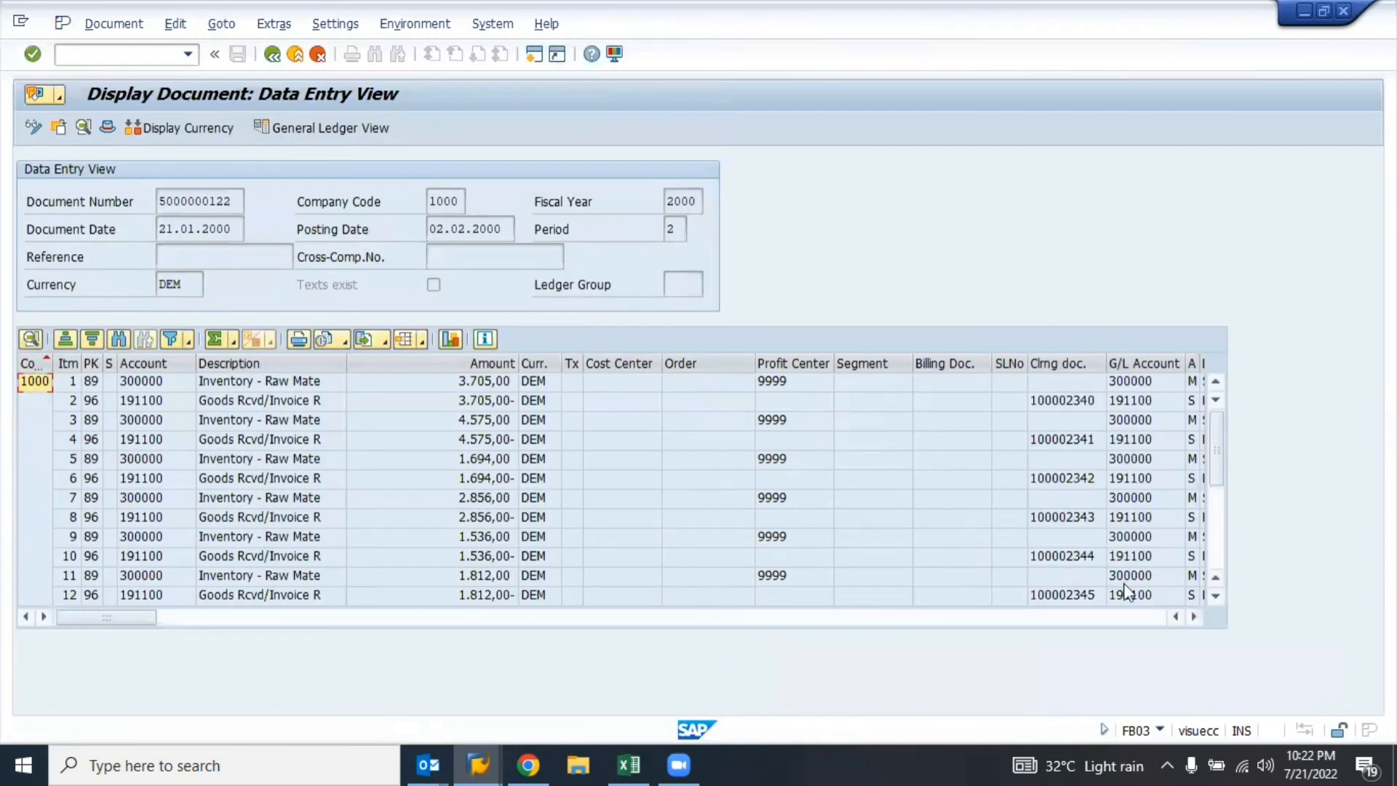
- Move the transaction key column directly after the Amount column in the line item list and widen it to show the full keys
click(1136, 617)
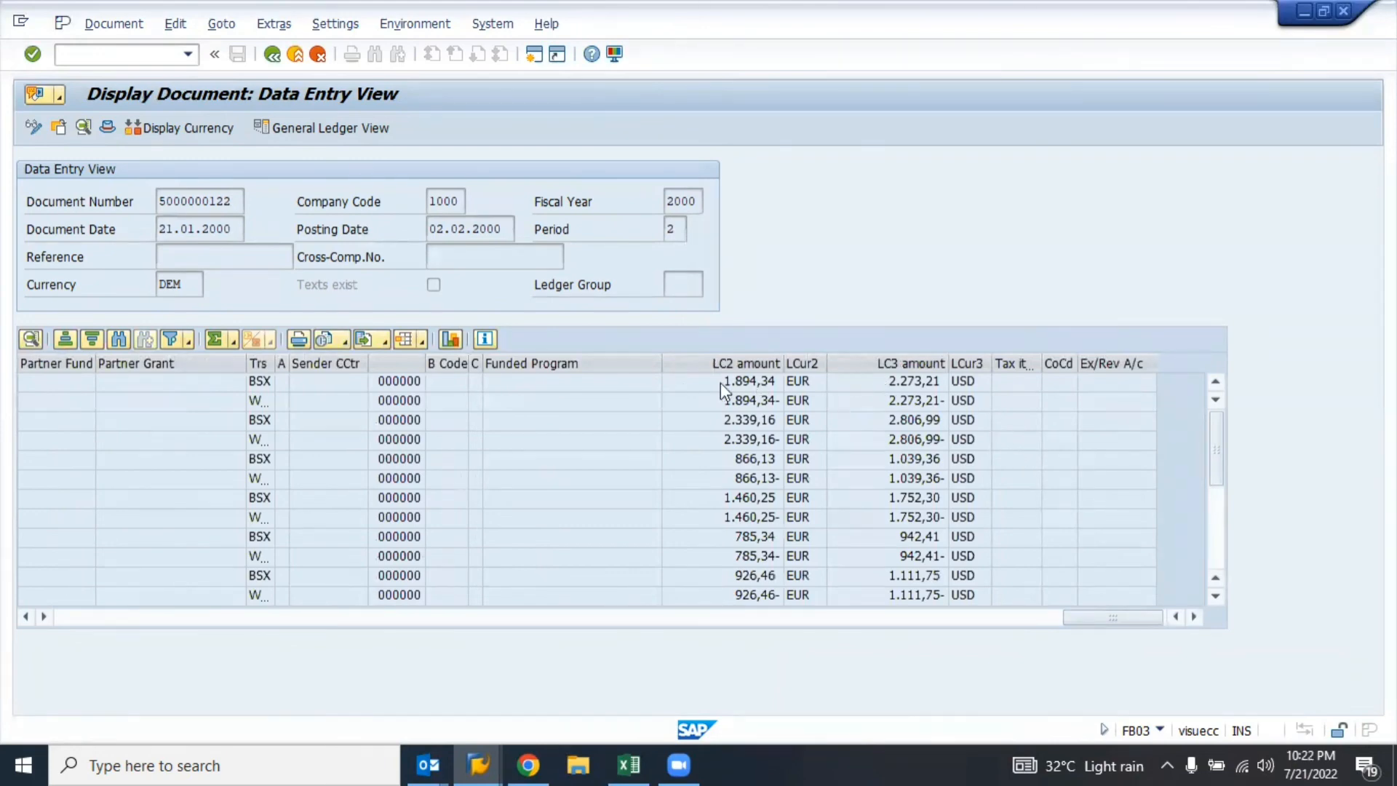
click(260, 363)
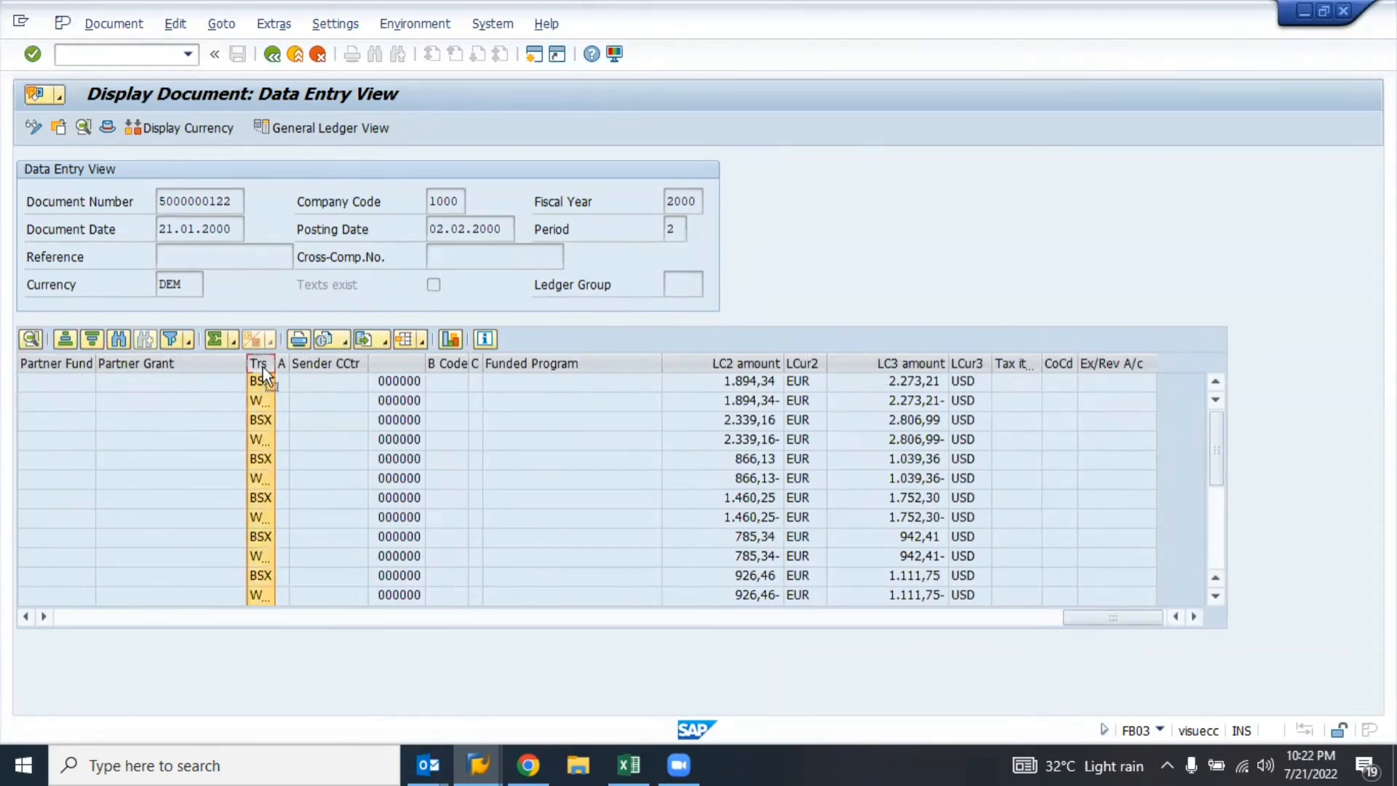
scroll(8, 385, left, 10)
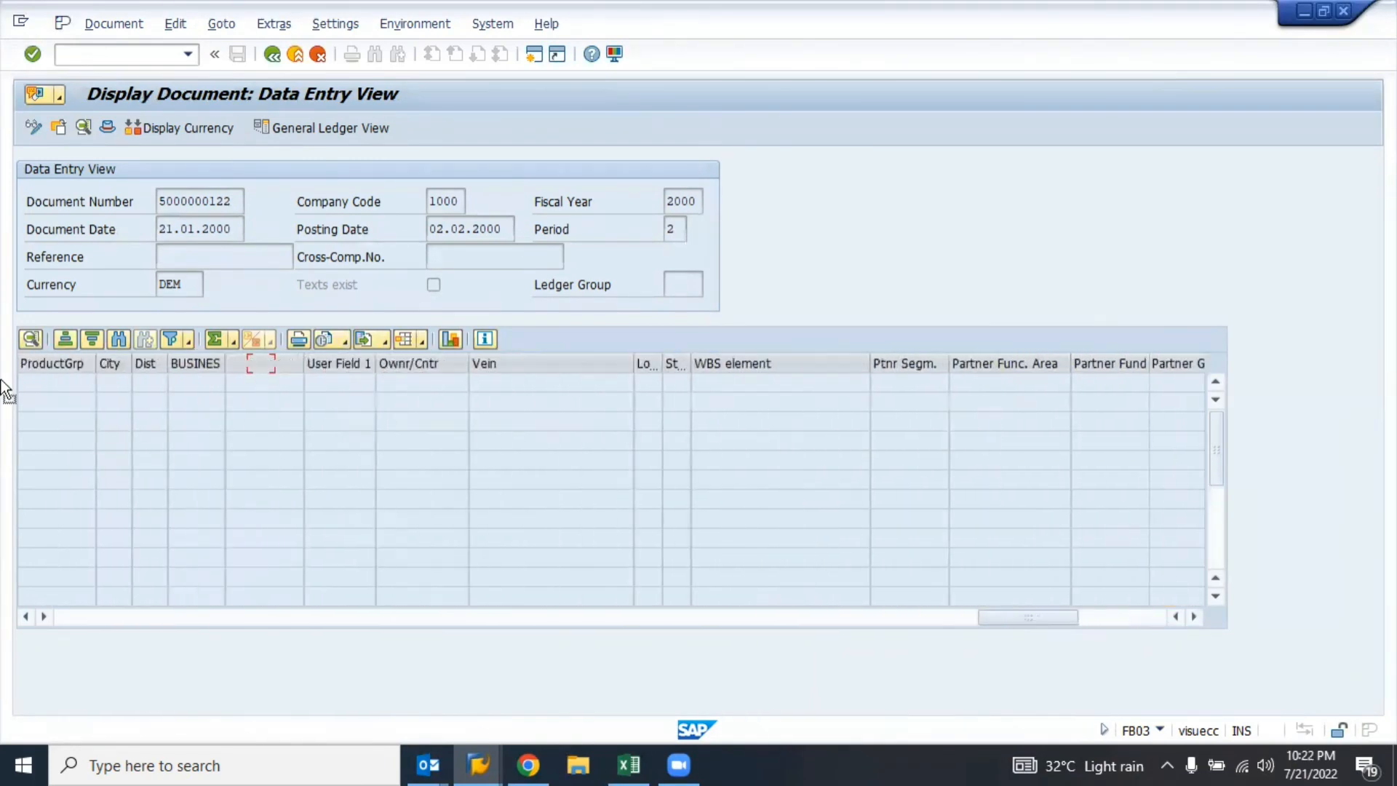
scroll(8, 385, left, 10)
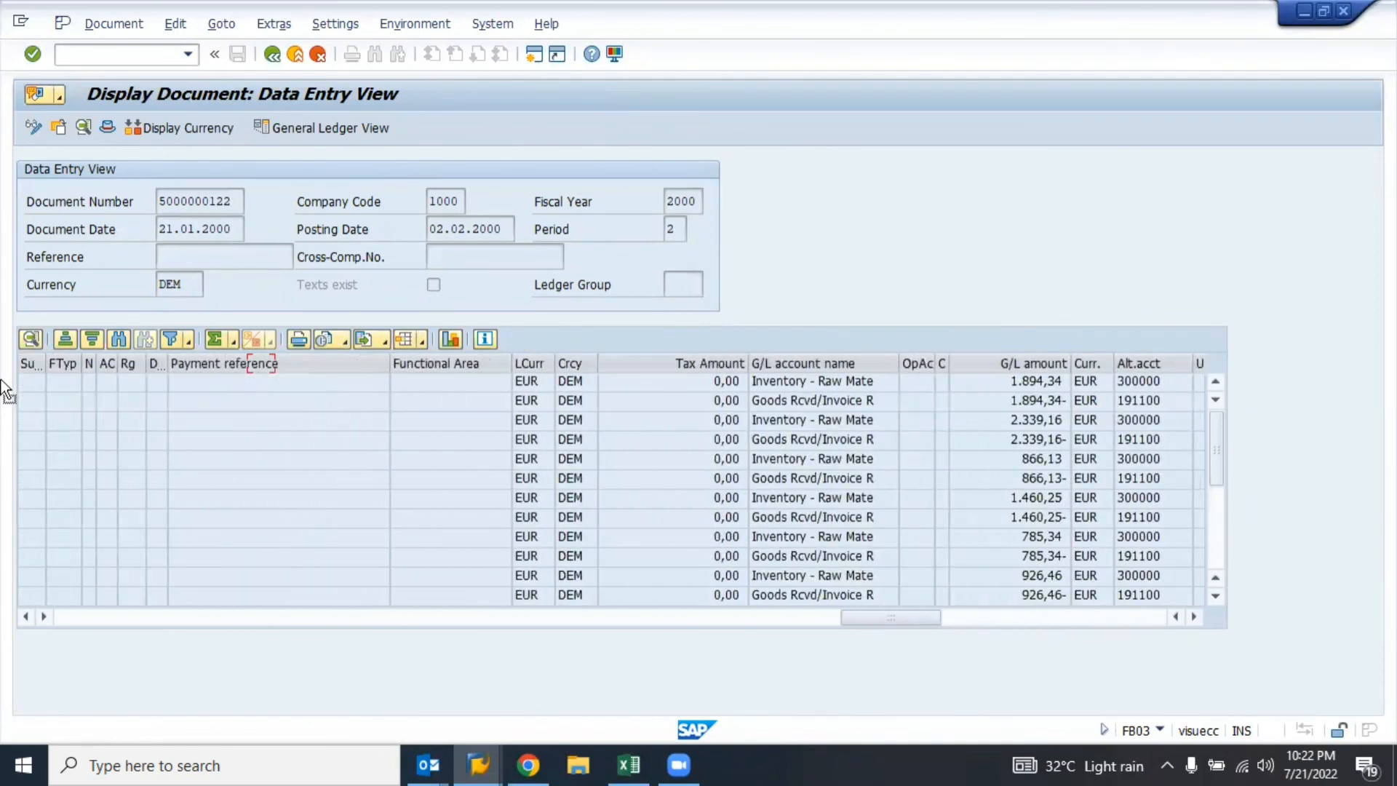
scroll(2, 385, left, 10)
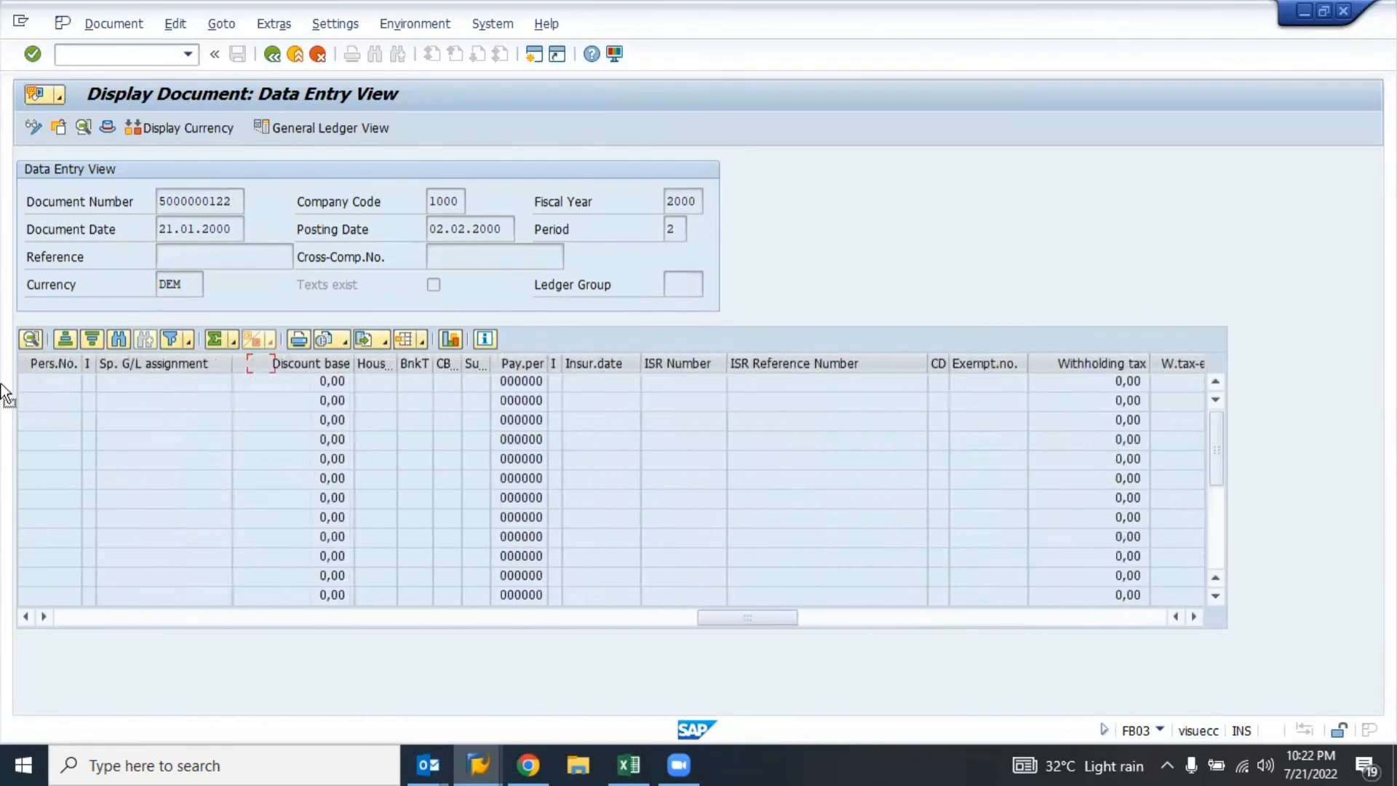
scroll(2, 393, left, 10)
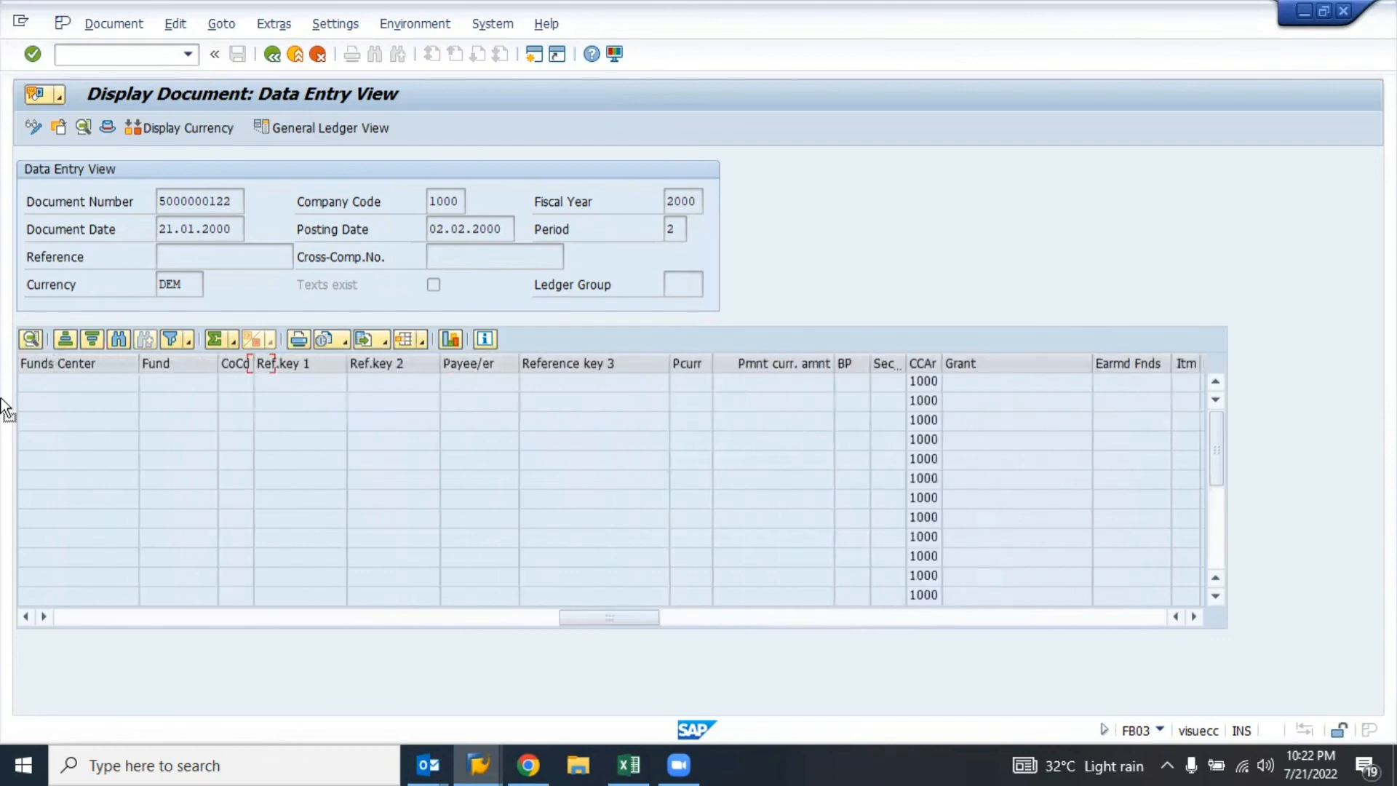
scroll(2, 406, left, 10)
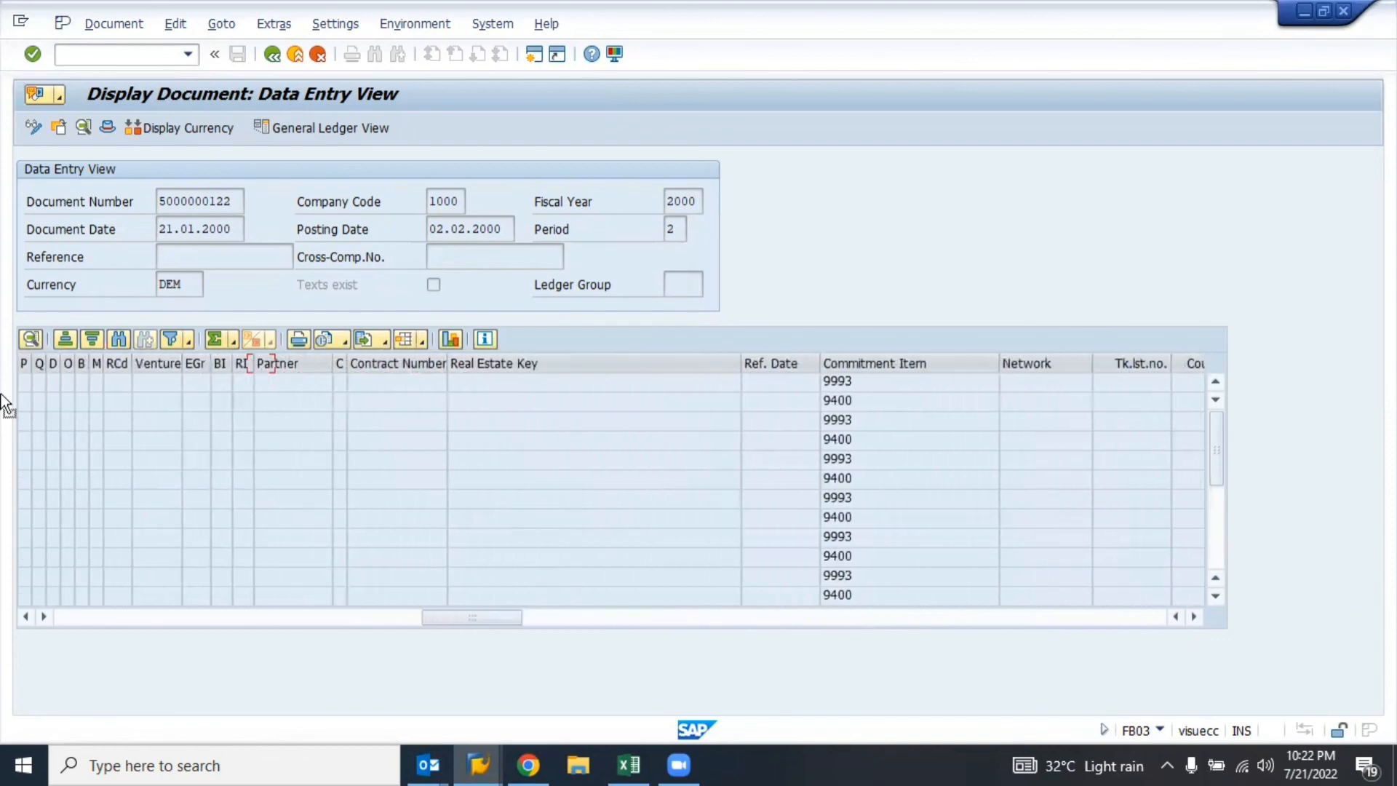
scroll(2, 395, left, 10)
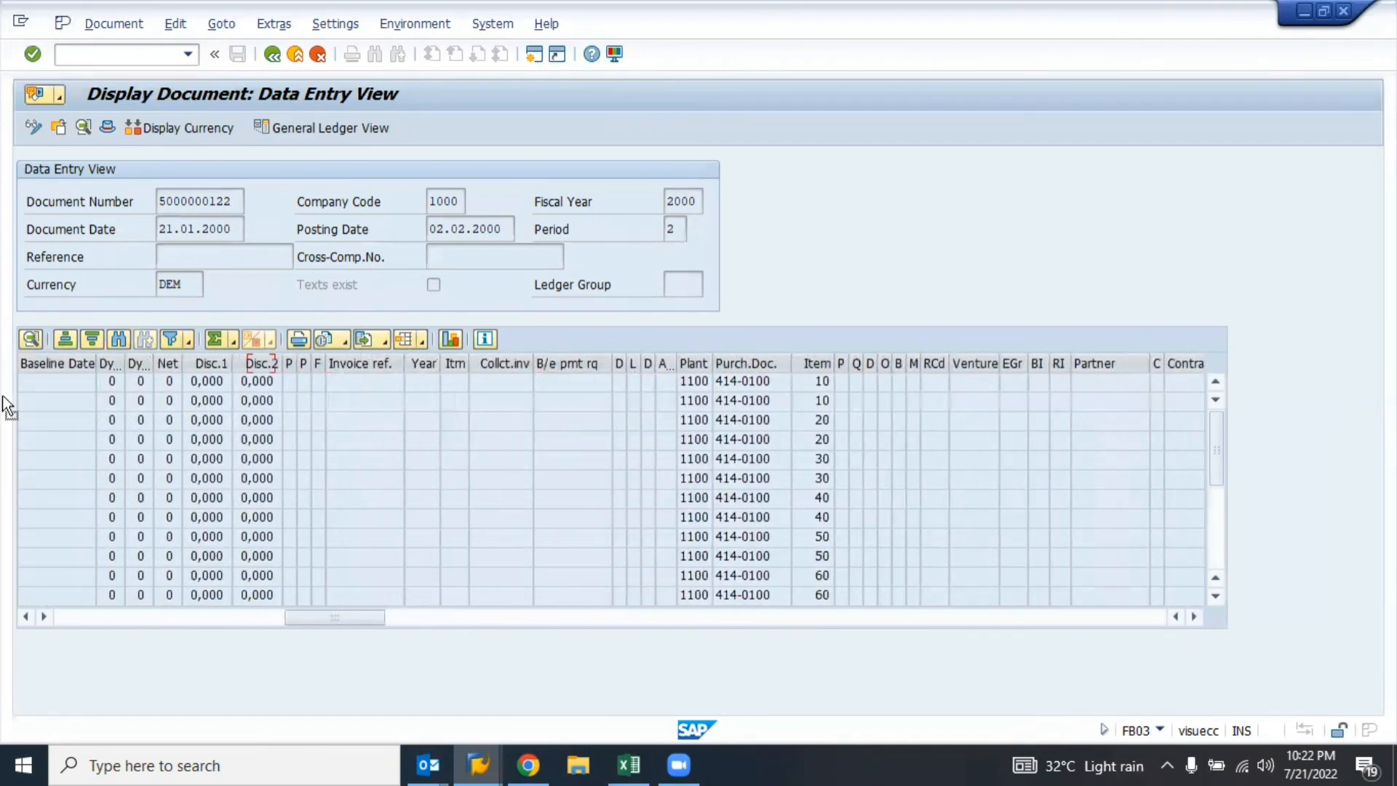
scroll(2, 406, left, 10)
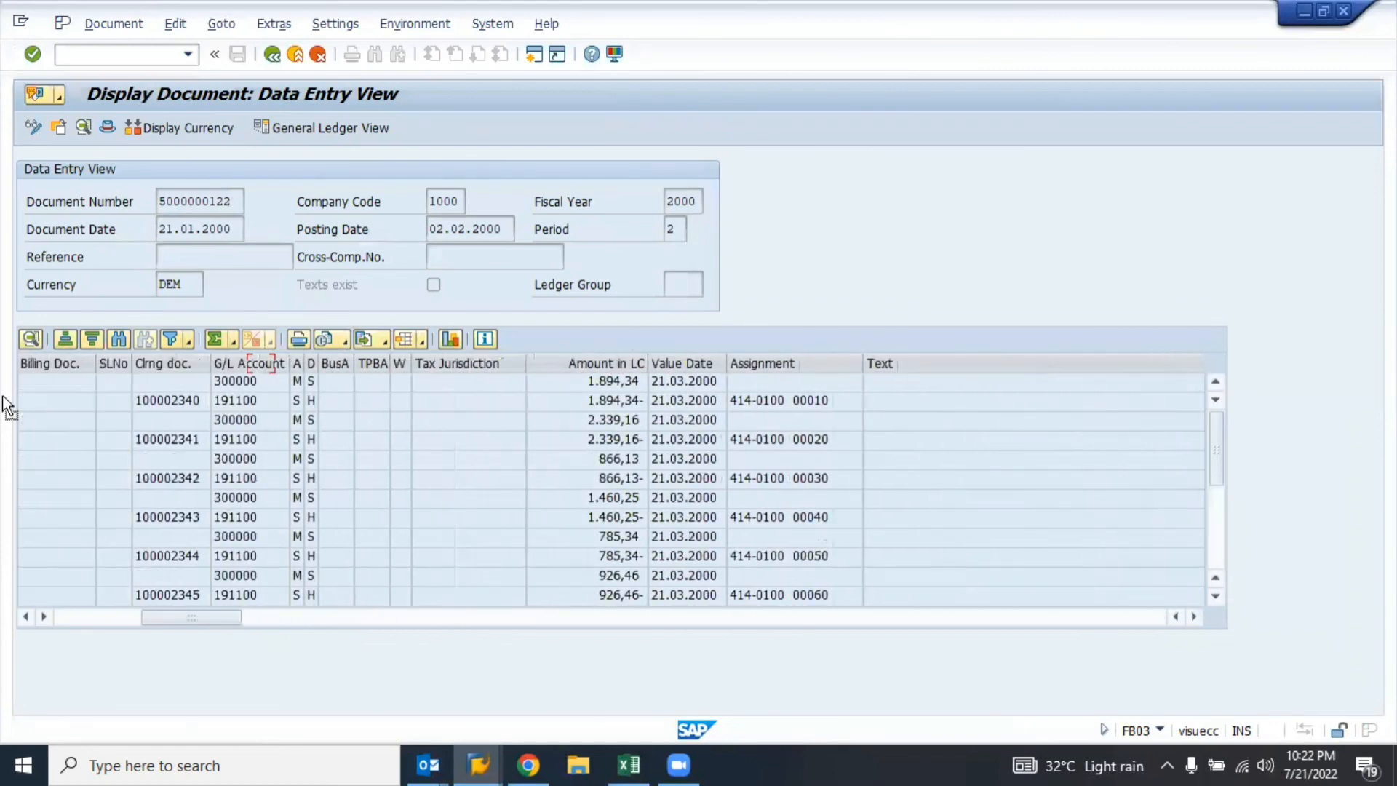
scroll(7, 406, left, 6)
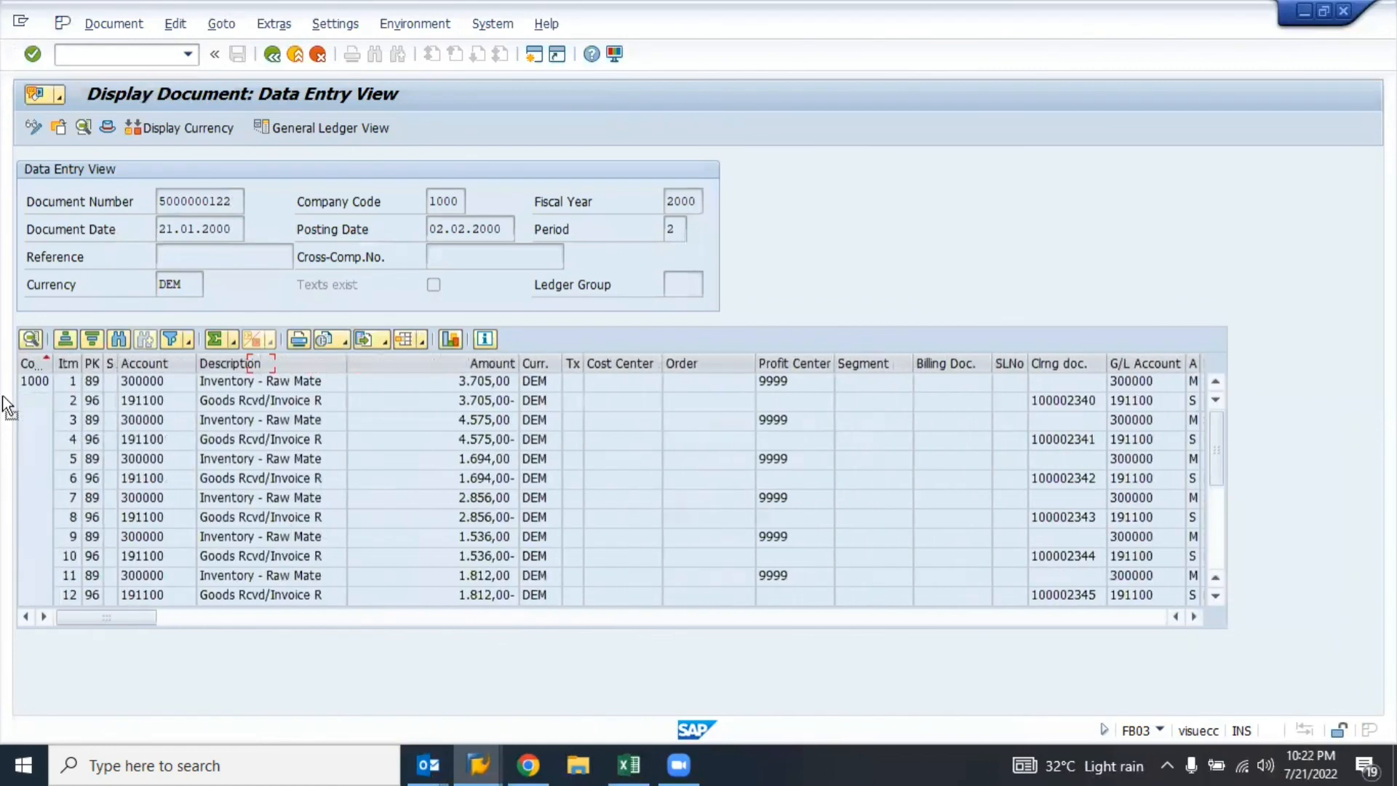
drag(3, 397, 259, 422)
drag(343, 409, 644, 455)
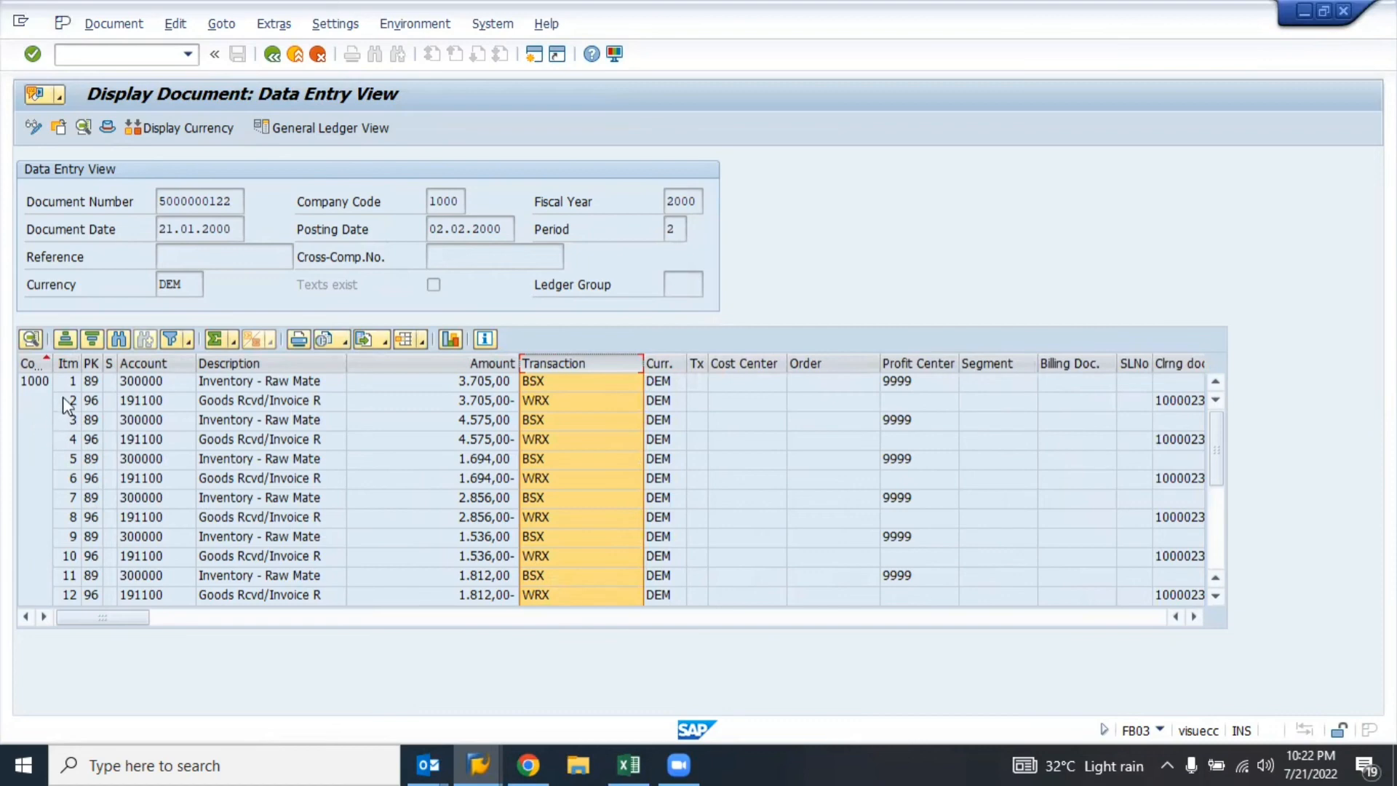
- Check the posting keys and amounts of line items 1 and 2, and widen the Description column slightly
click(81, 400)
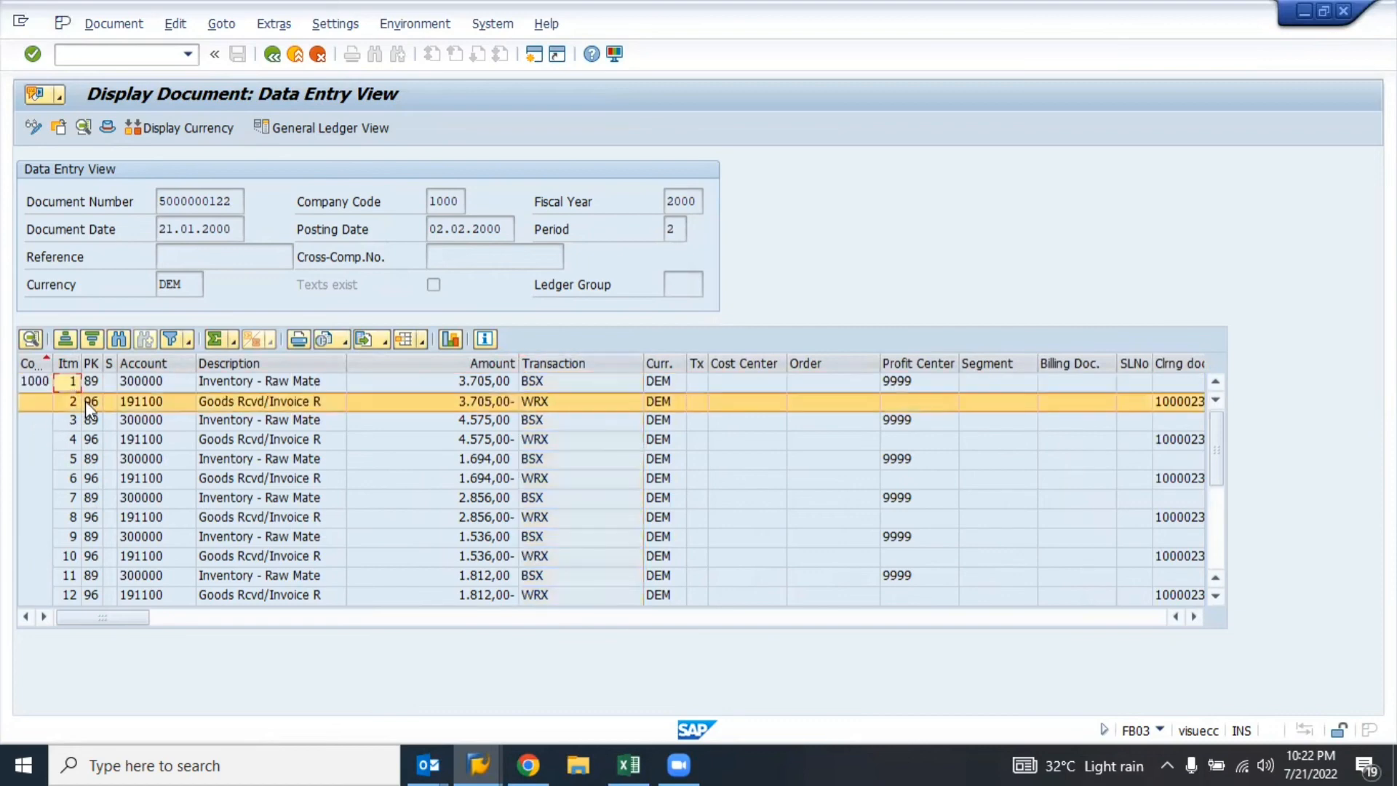
click(98, 406)
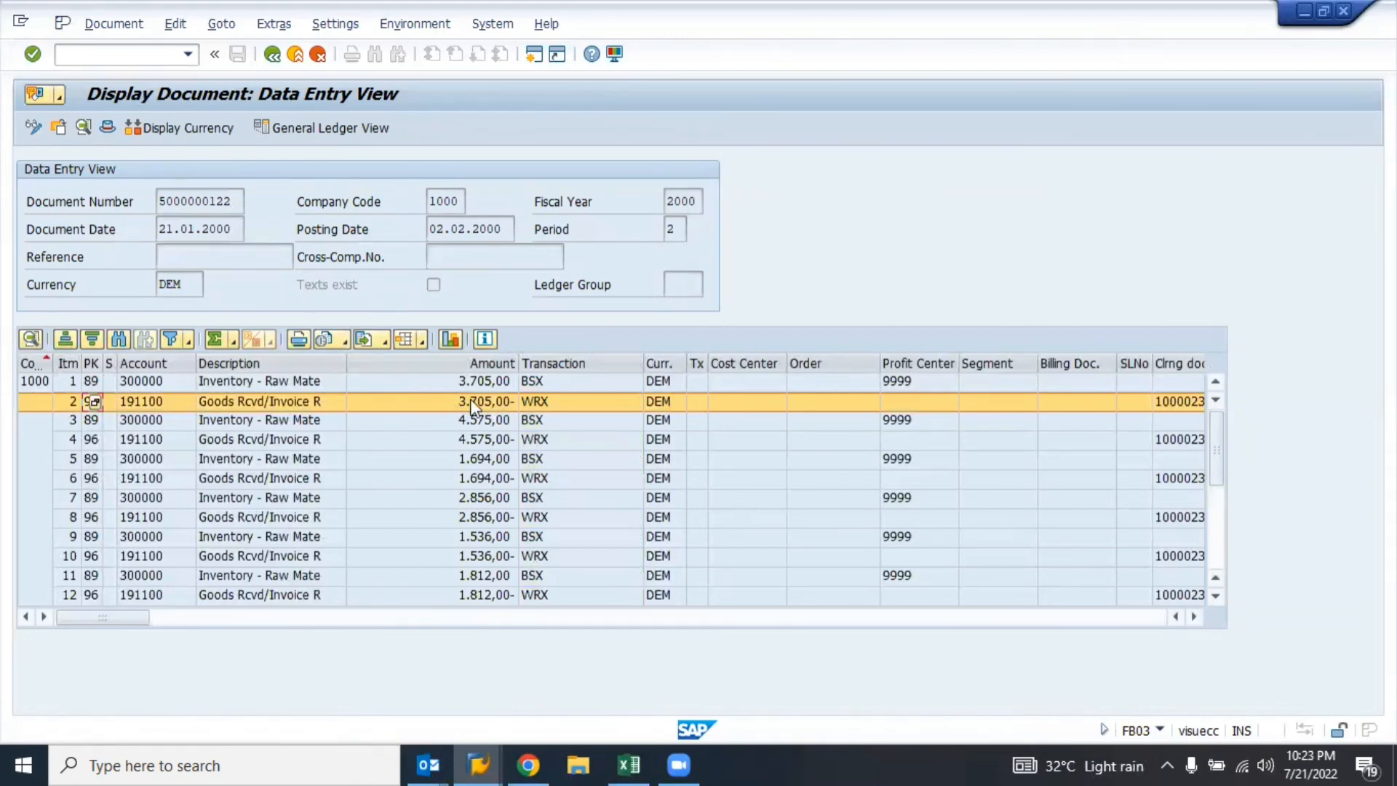
click(448, 388)
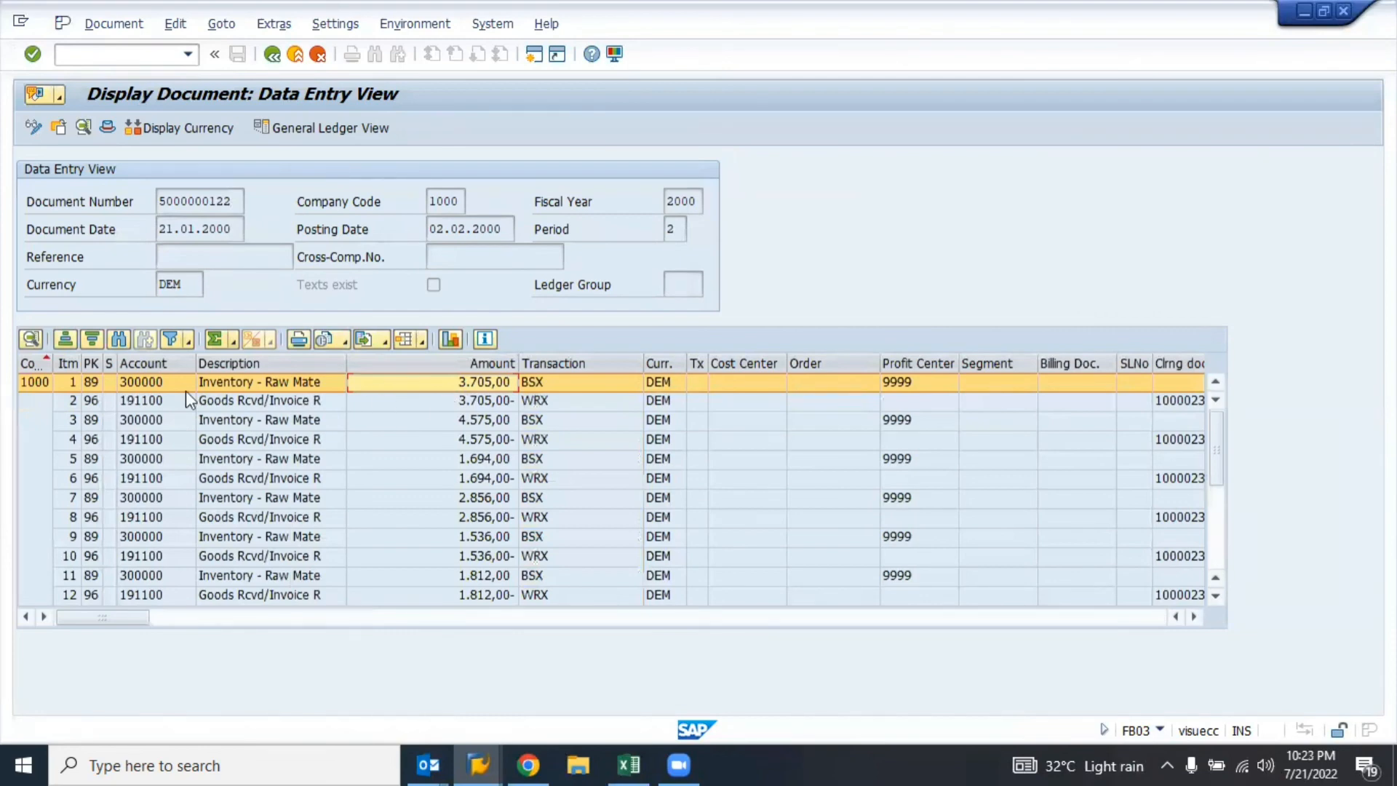
drag(343, 365, 383, 364)
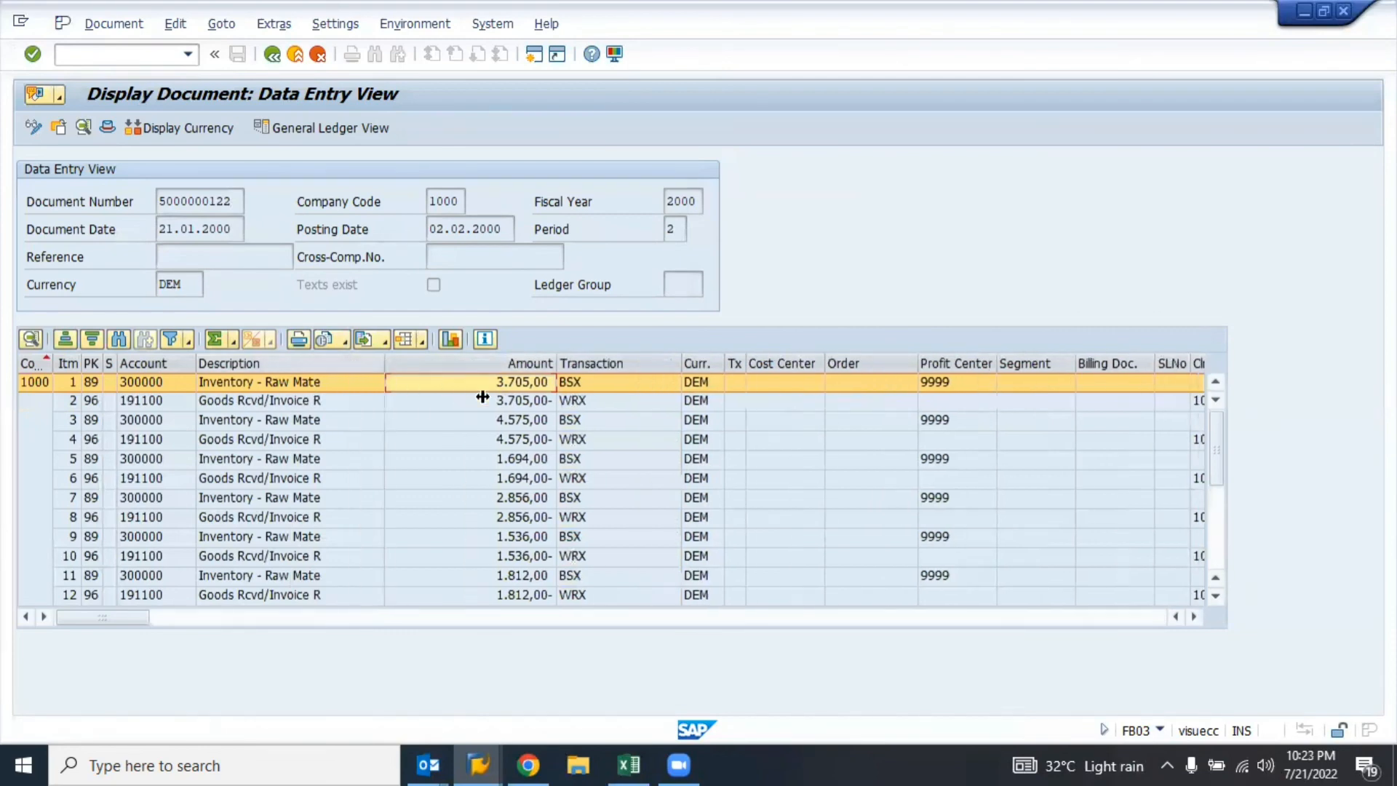
- Examine the G/L account, description and amount of line item 1, the raw material inventory posting
click(138, 382)
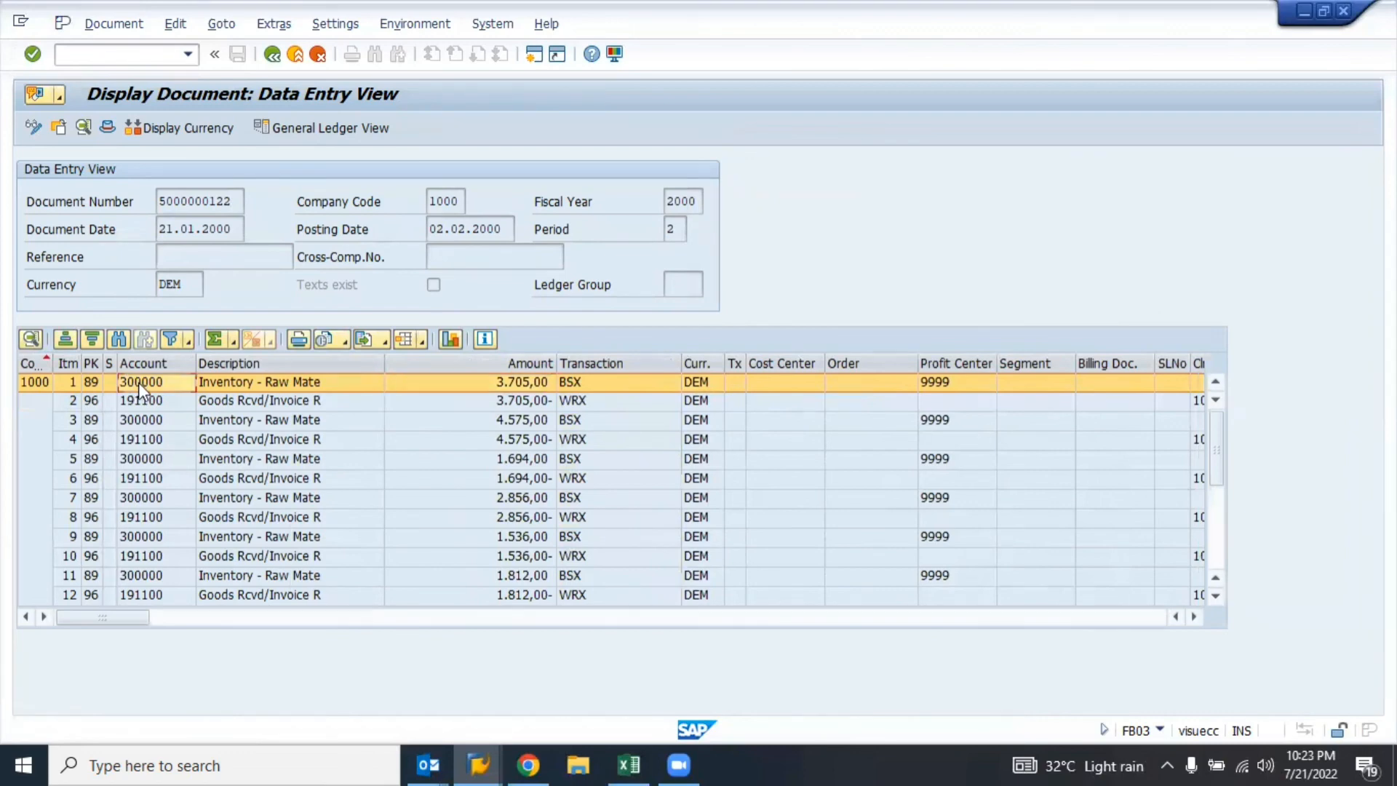
click(138, 382)
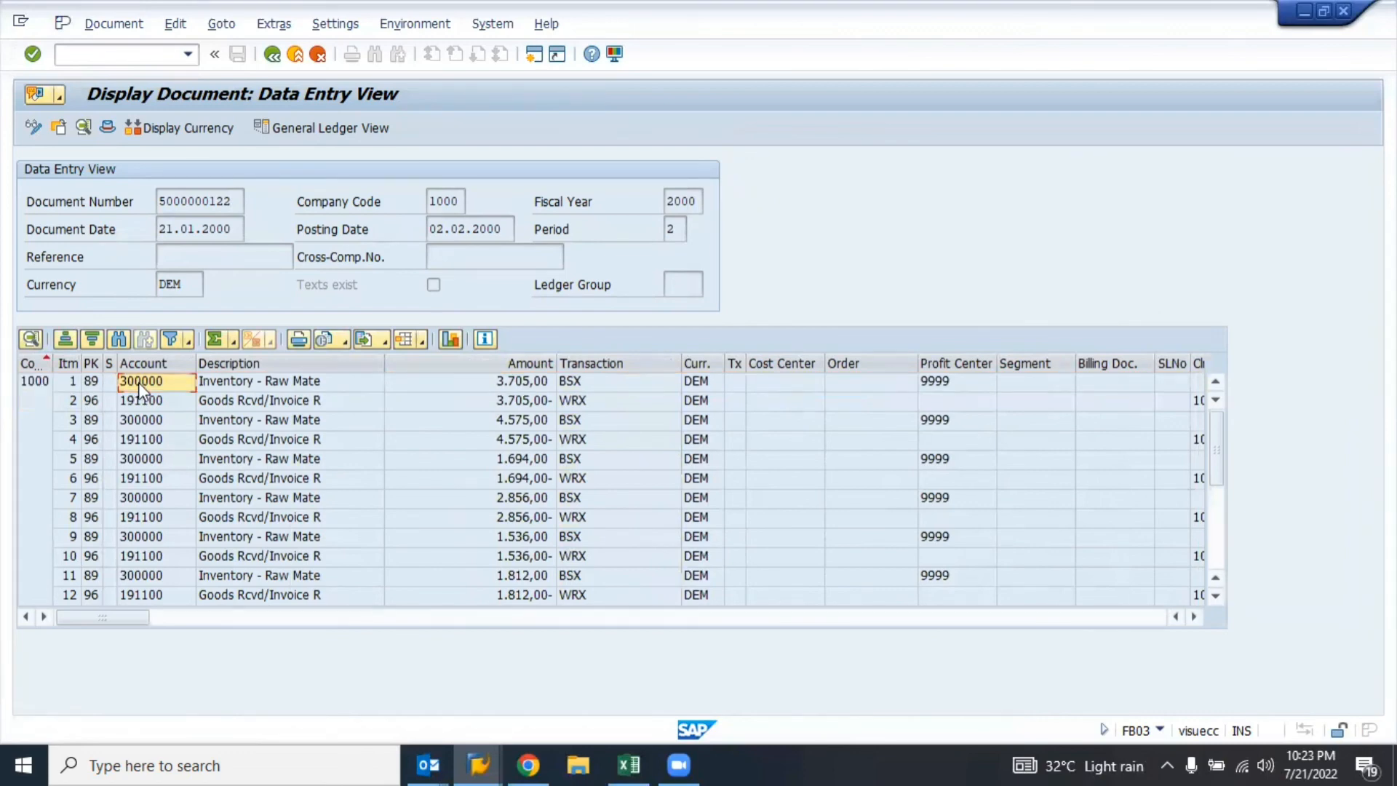
click(296, 385)
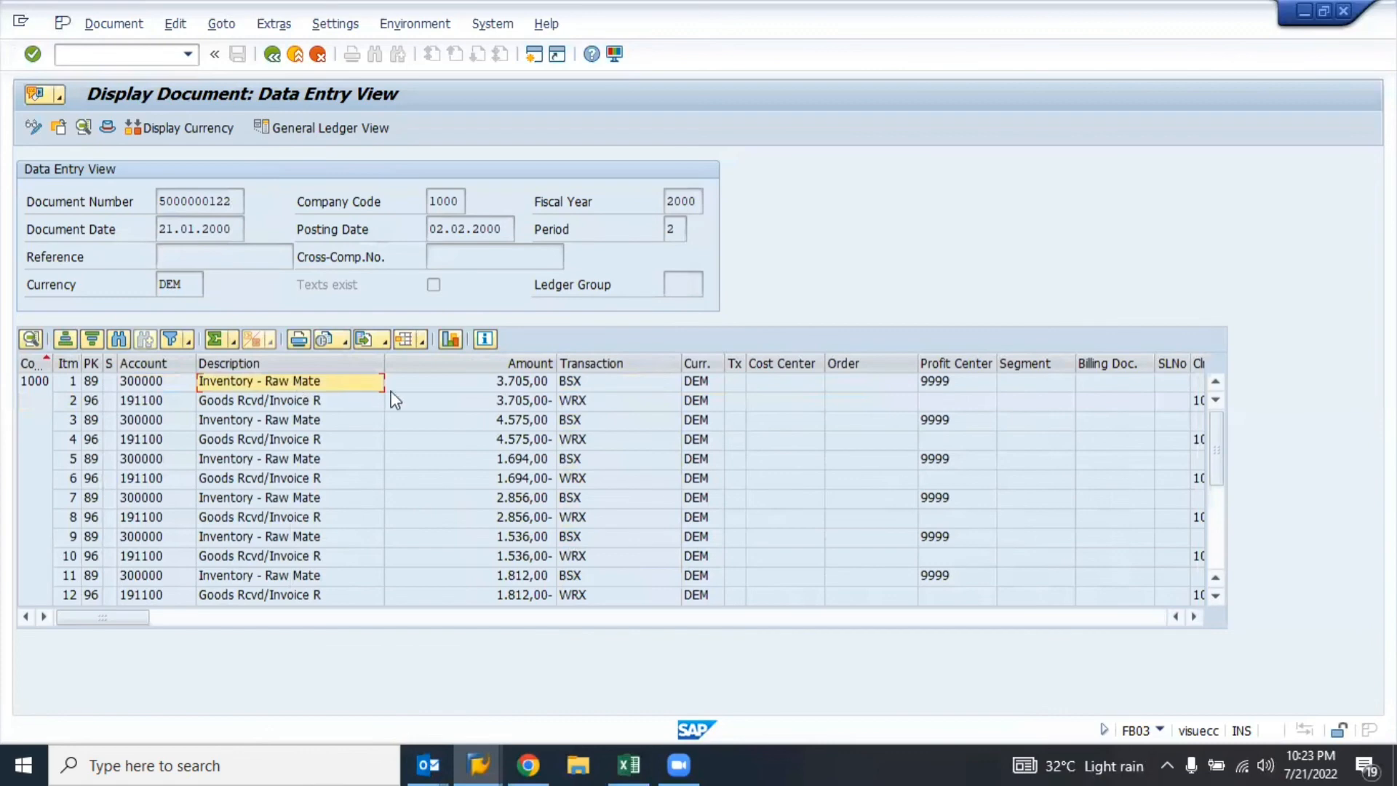
click(522, 388)
click(478, 382)
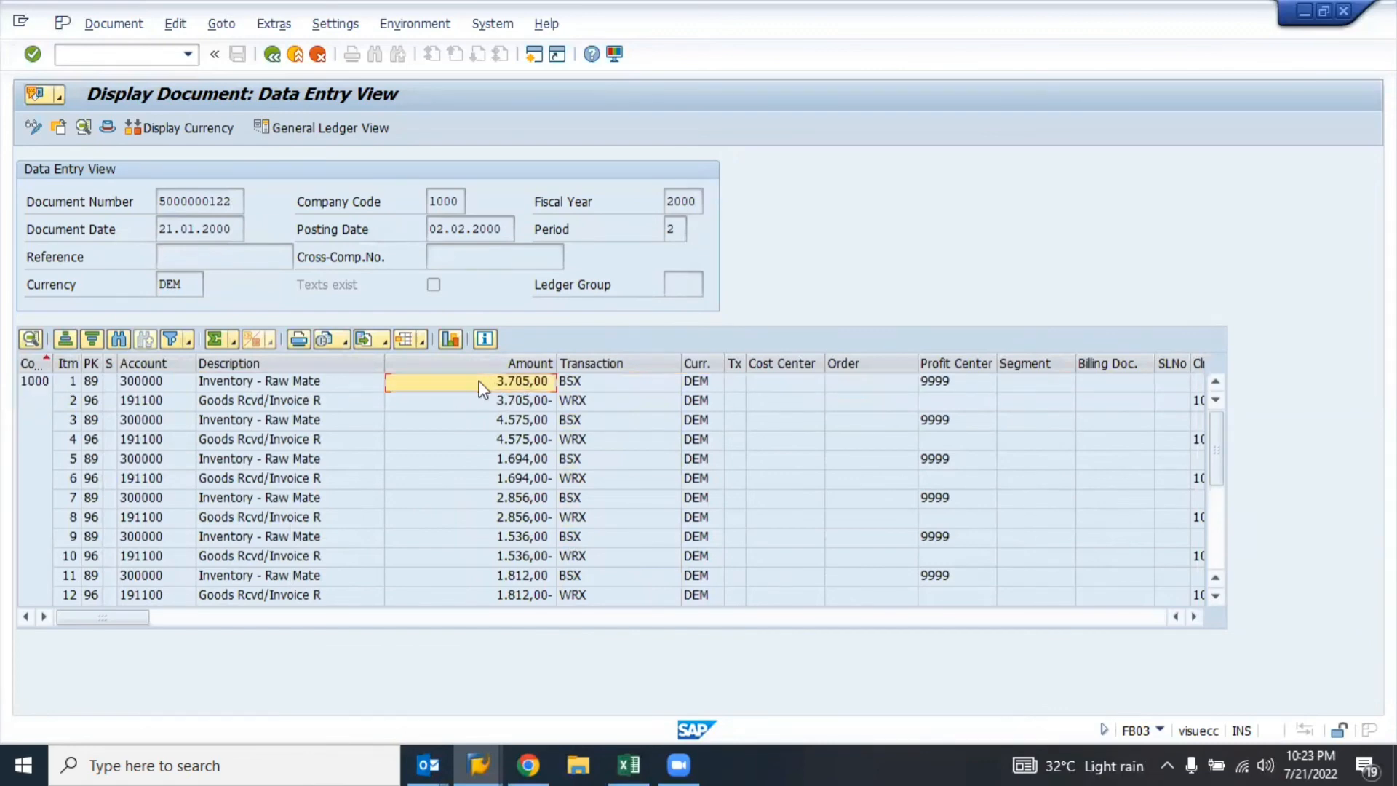
click(256, 384)
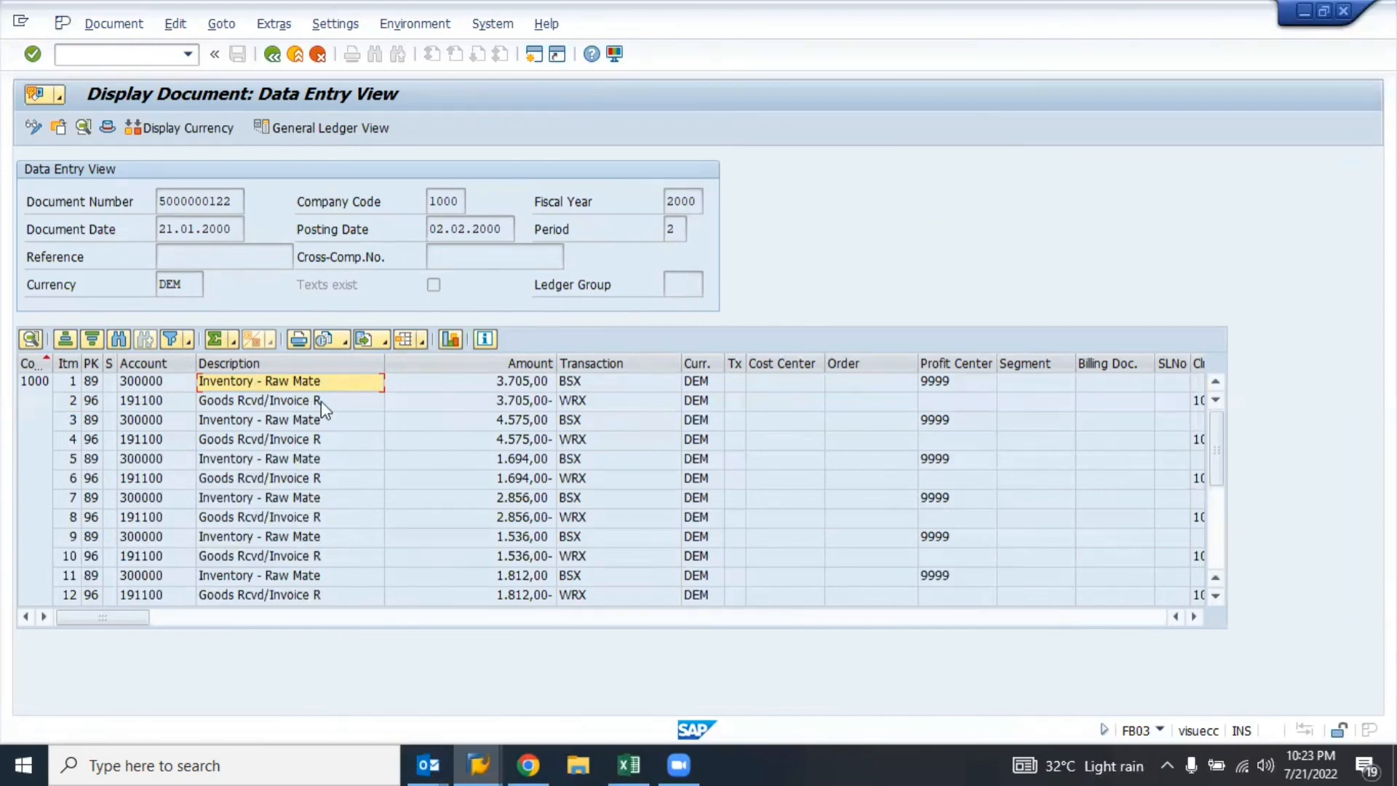
click(146, 383)
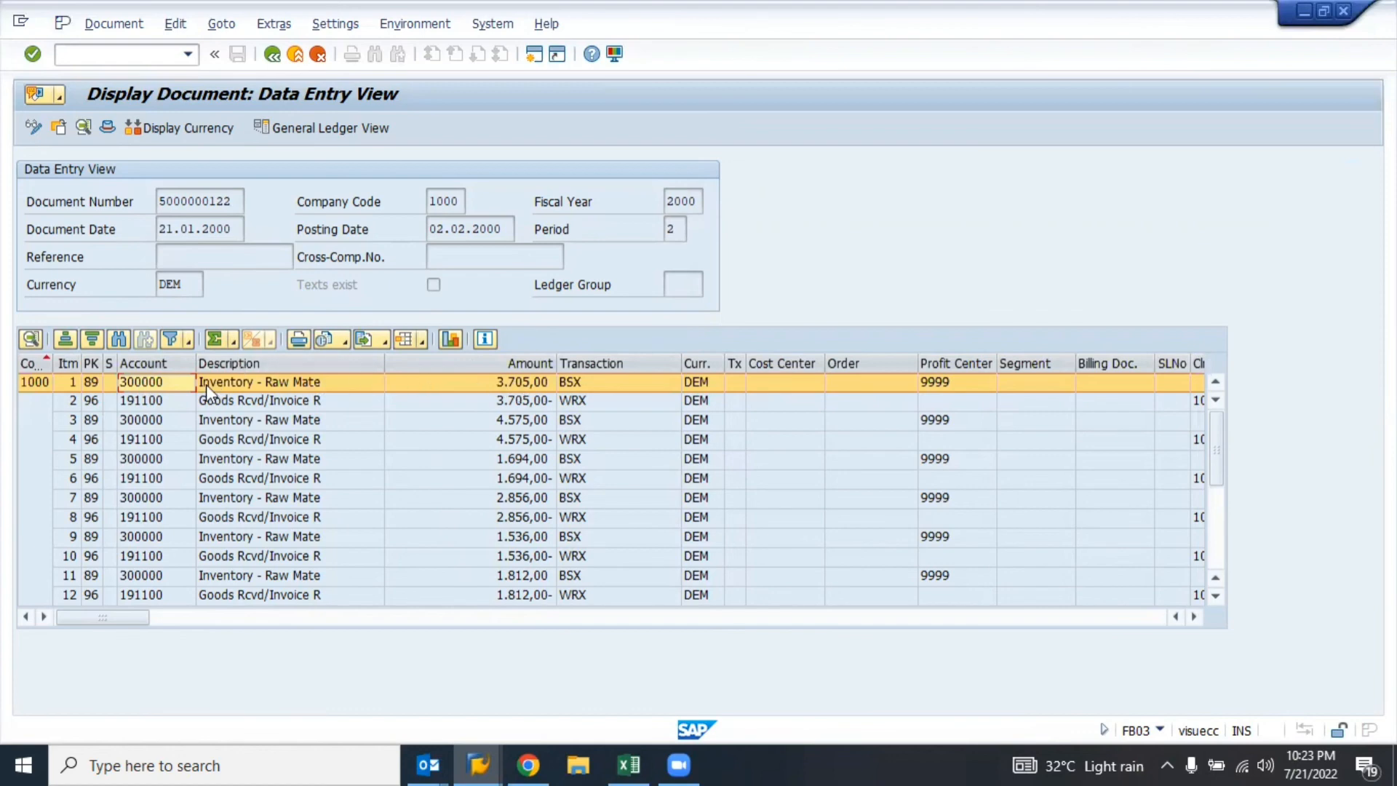
click(512, 384)
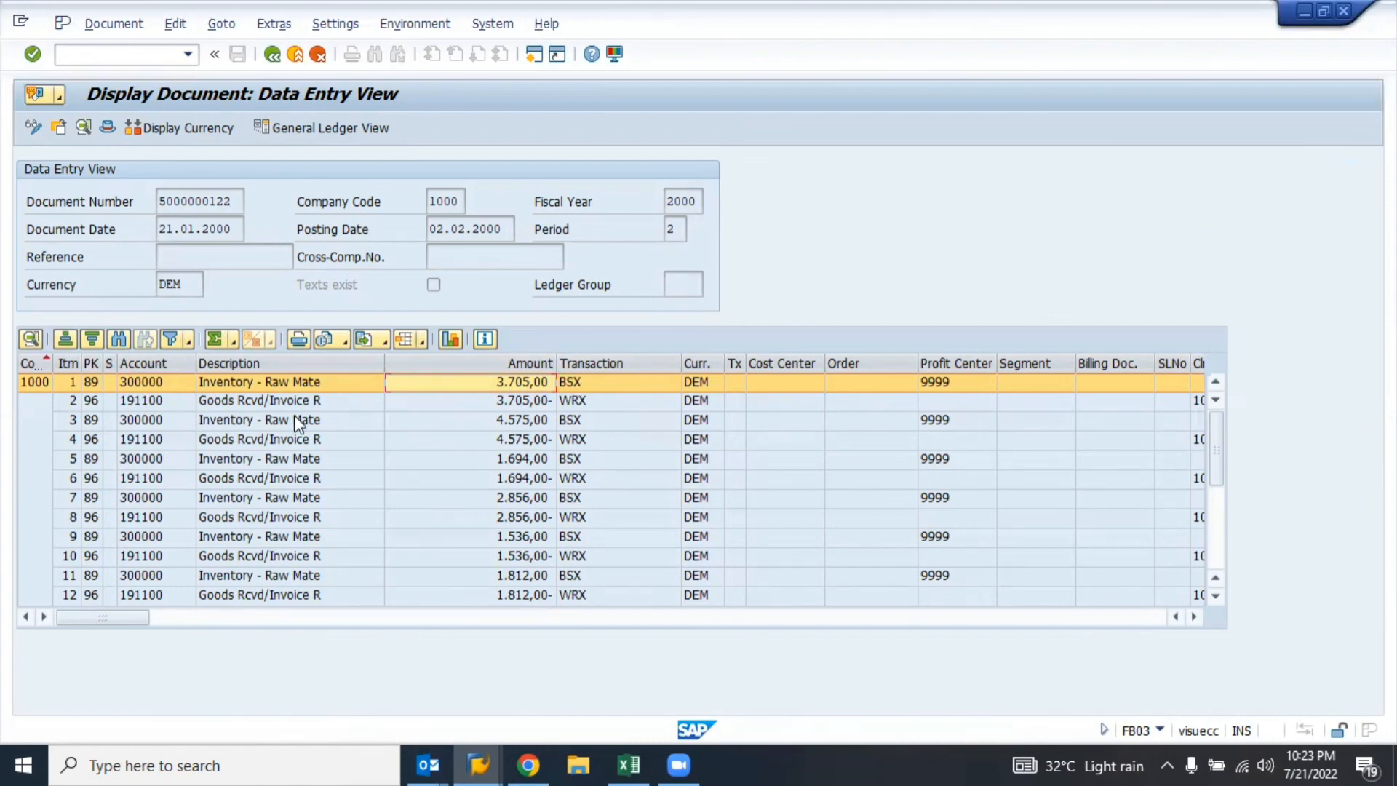
- Examine the G/L account and transaction key of line item 2, the goods received/invoice received posting
click(146, 400)
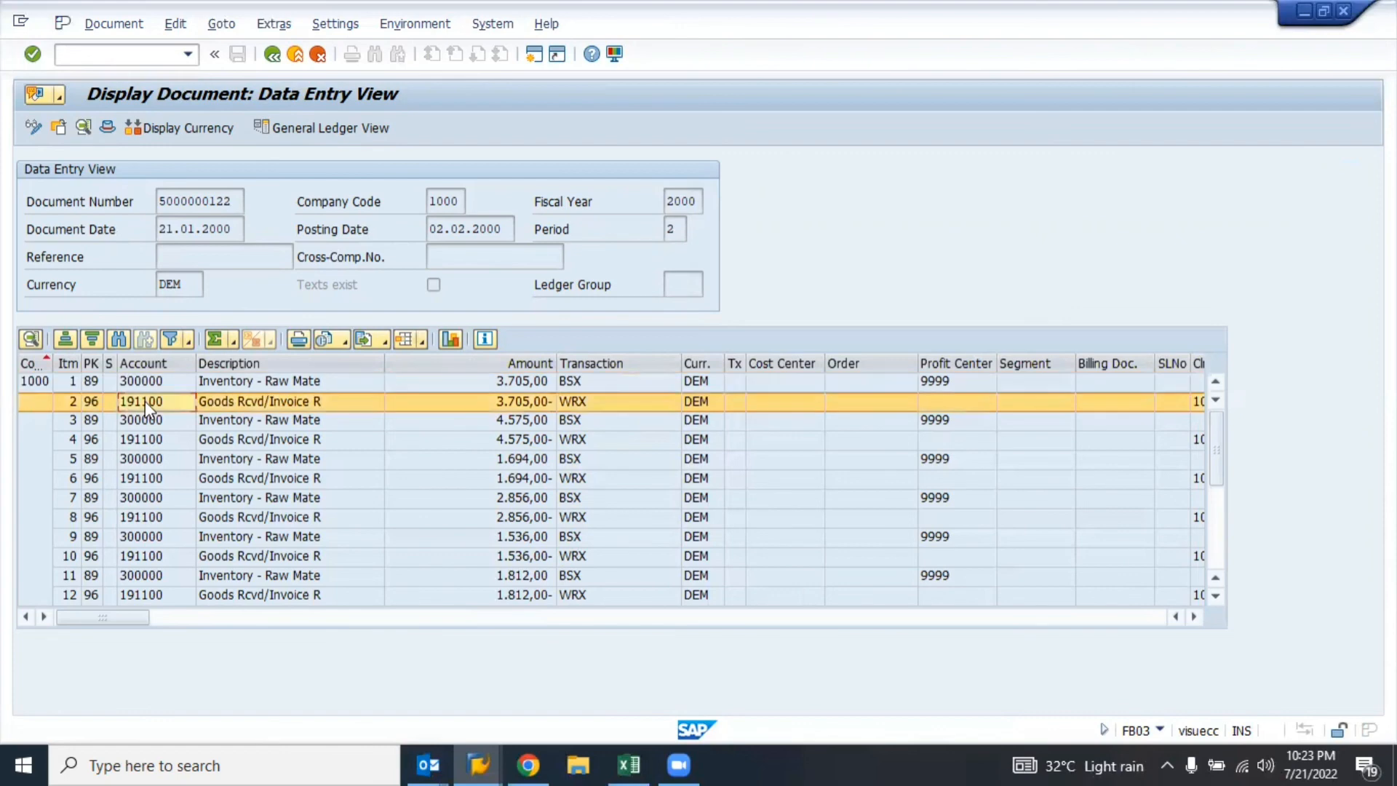
click(145, 400)
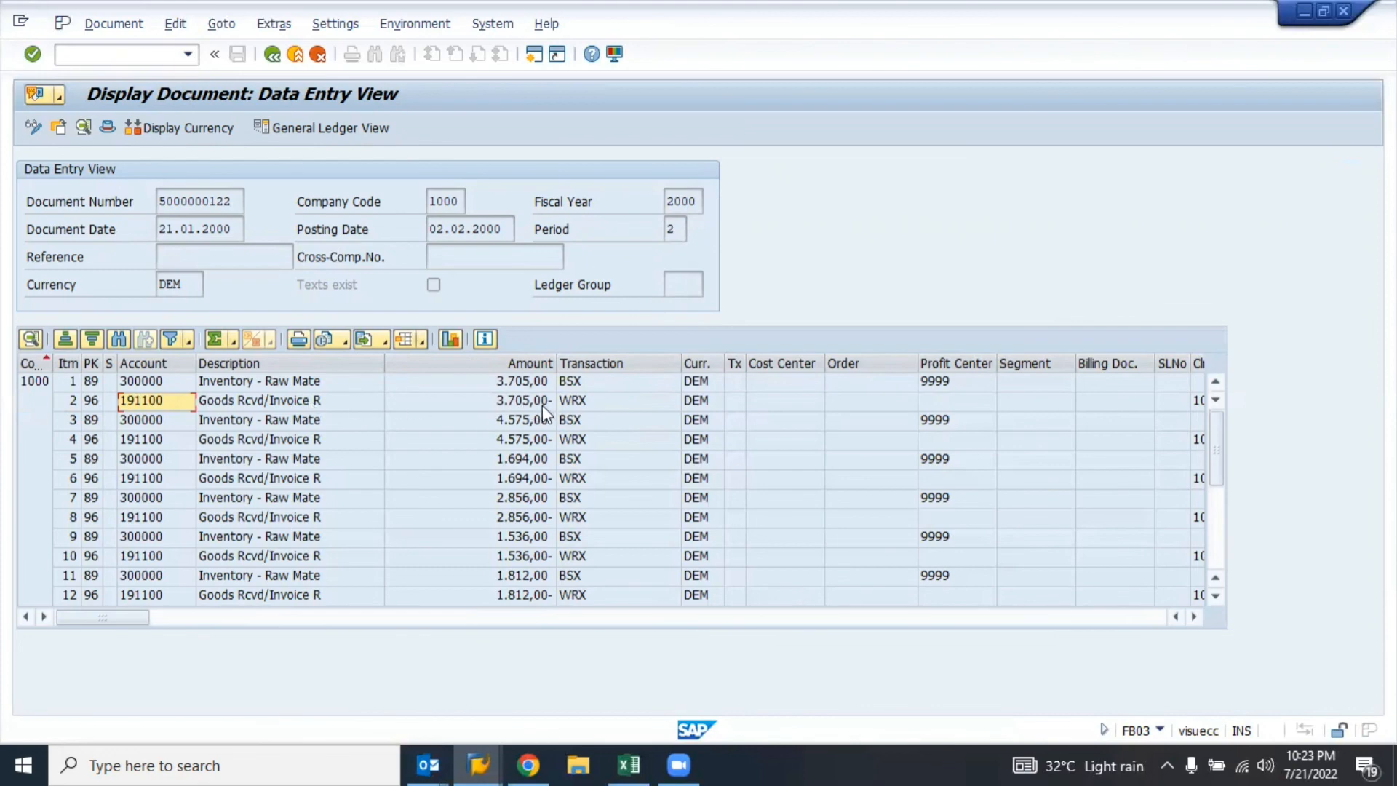
click(591, 401)
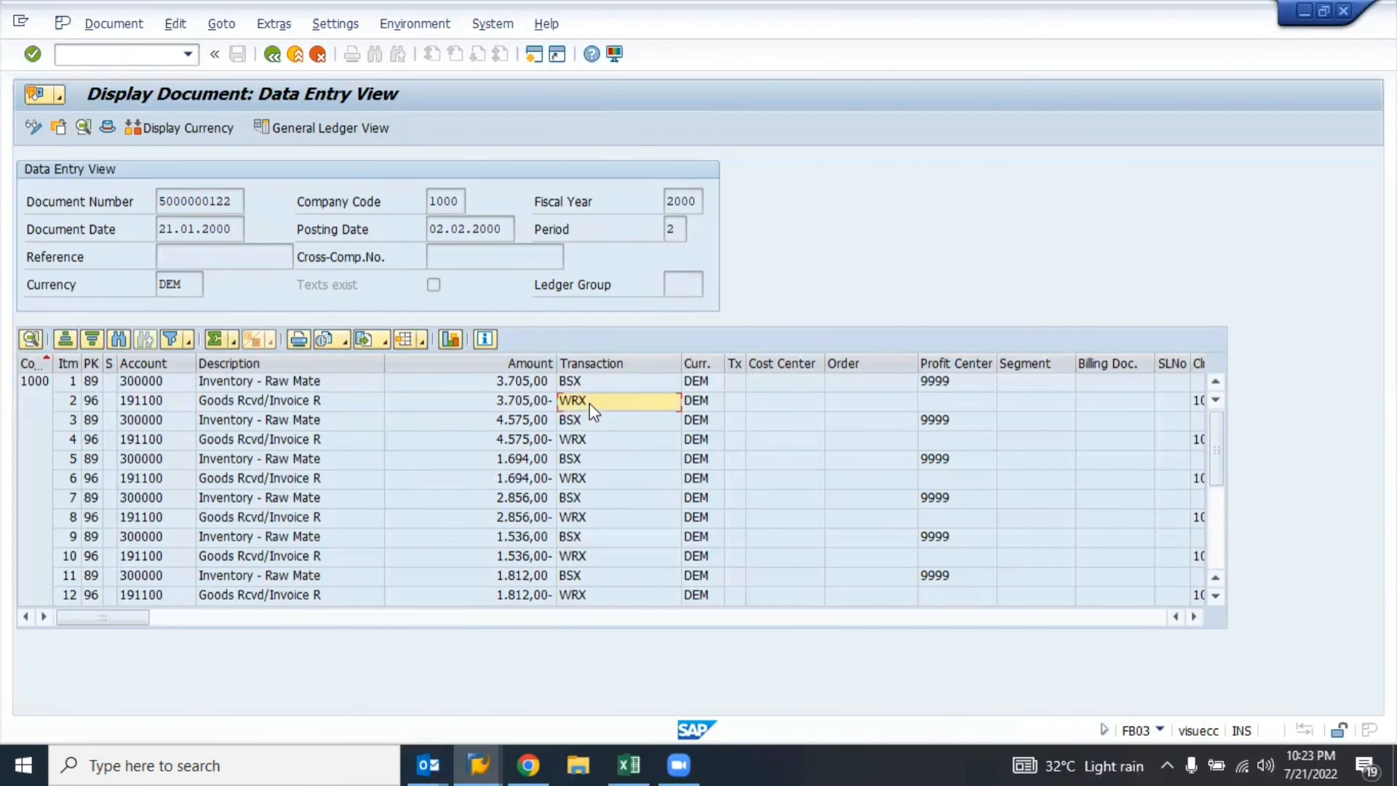
- Switch to the session showing the MSEG entries, leave the table display and start transaction OBYC
key(alt+Tab)
key(alt+Tab)
key(alt+Tab)
key(alt+Tab)
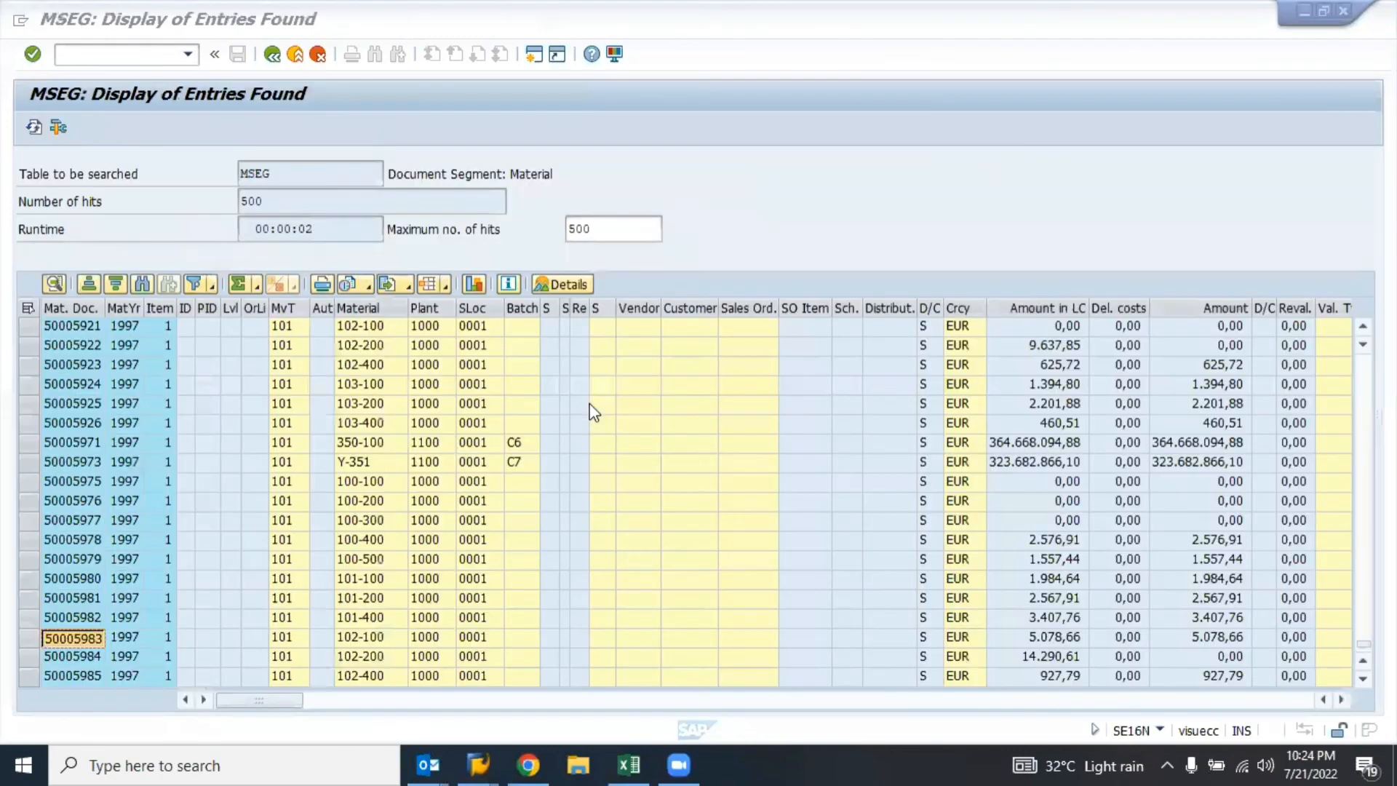
key(F3)
key(F3)
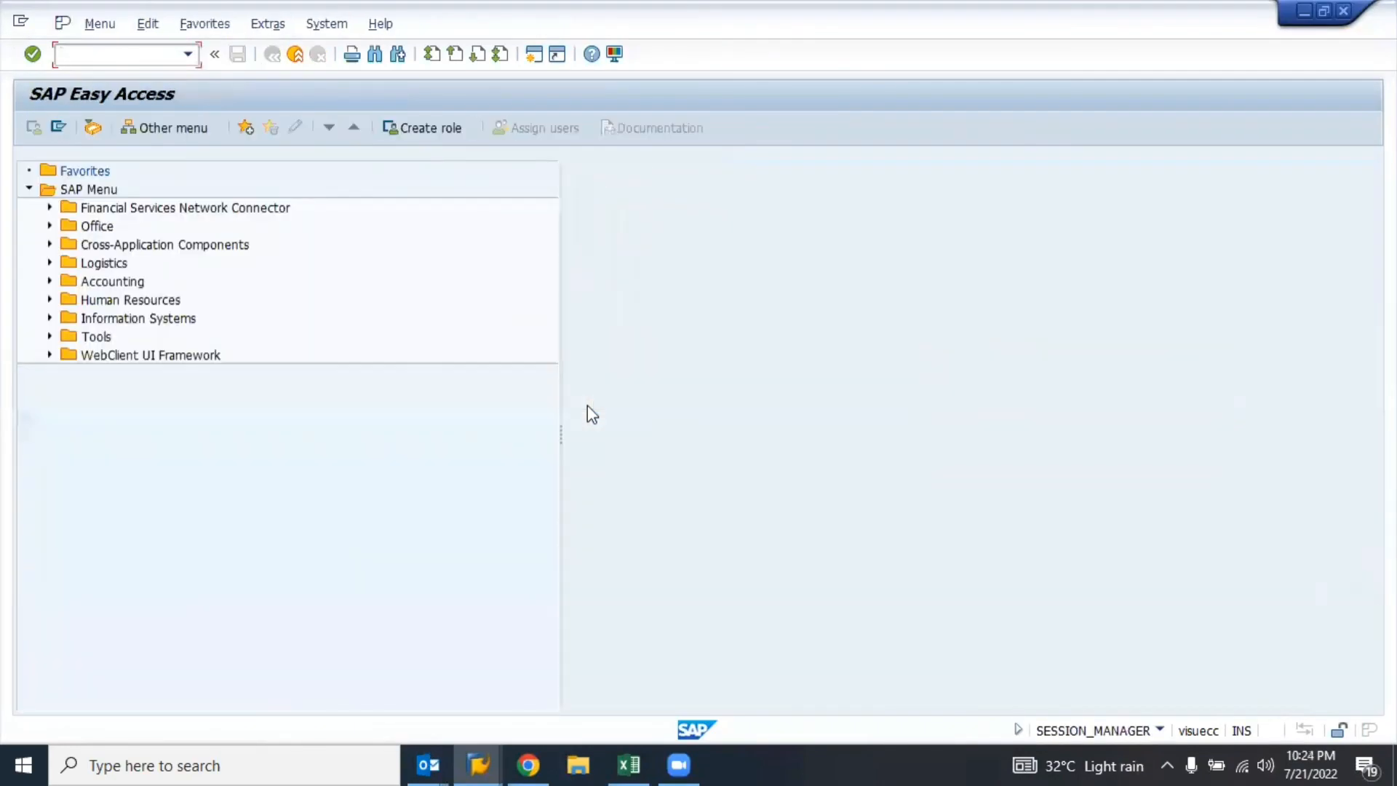
text(OBYC)
key(Return)
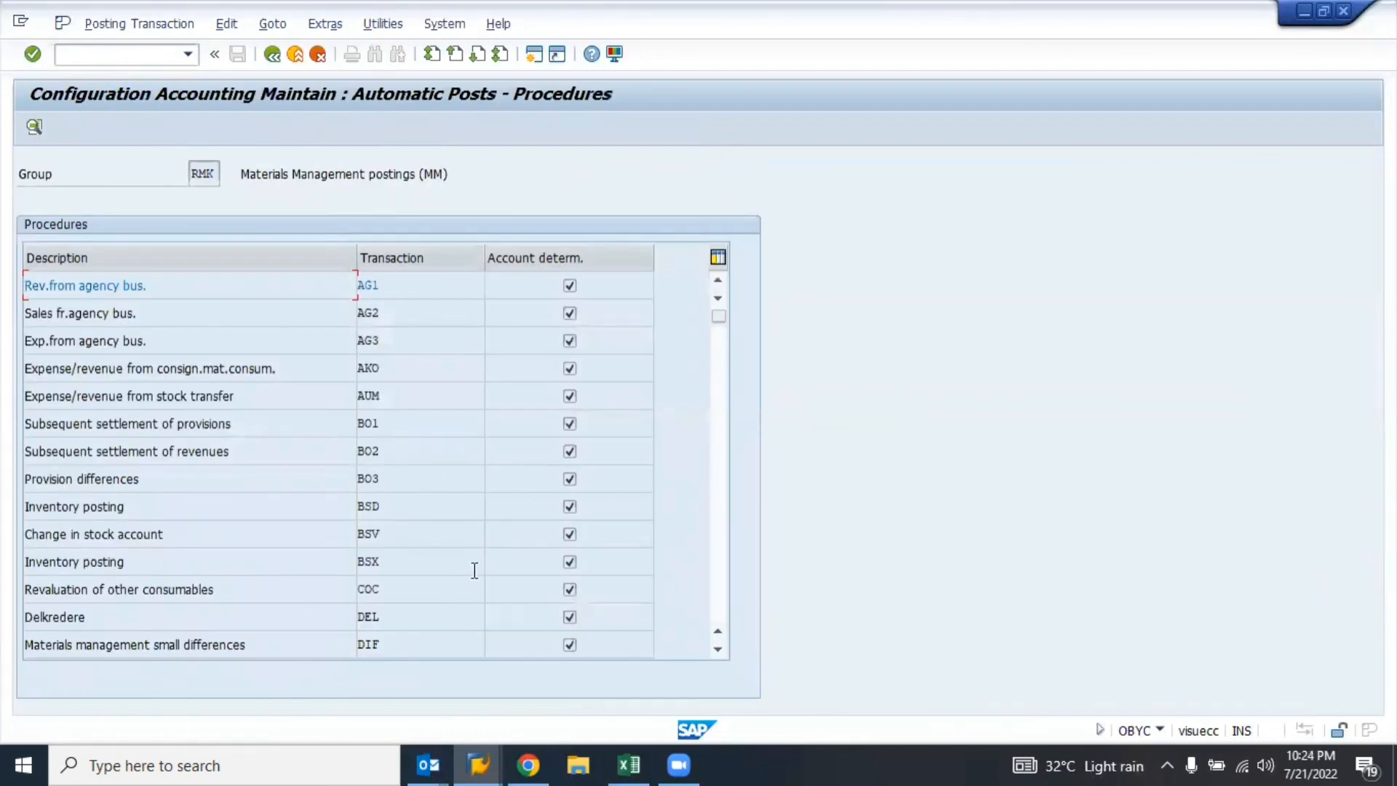
- Open the account determination of the GR/IR clearing account procedure WRX and clear the proposed chart of accounts
scroll(473, 570, down, 15)
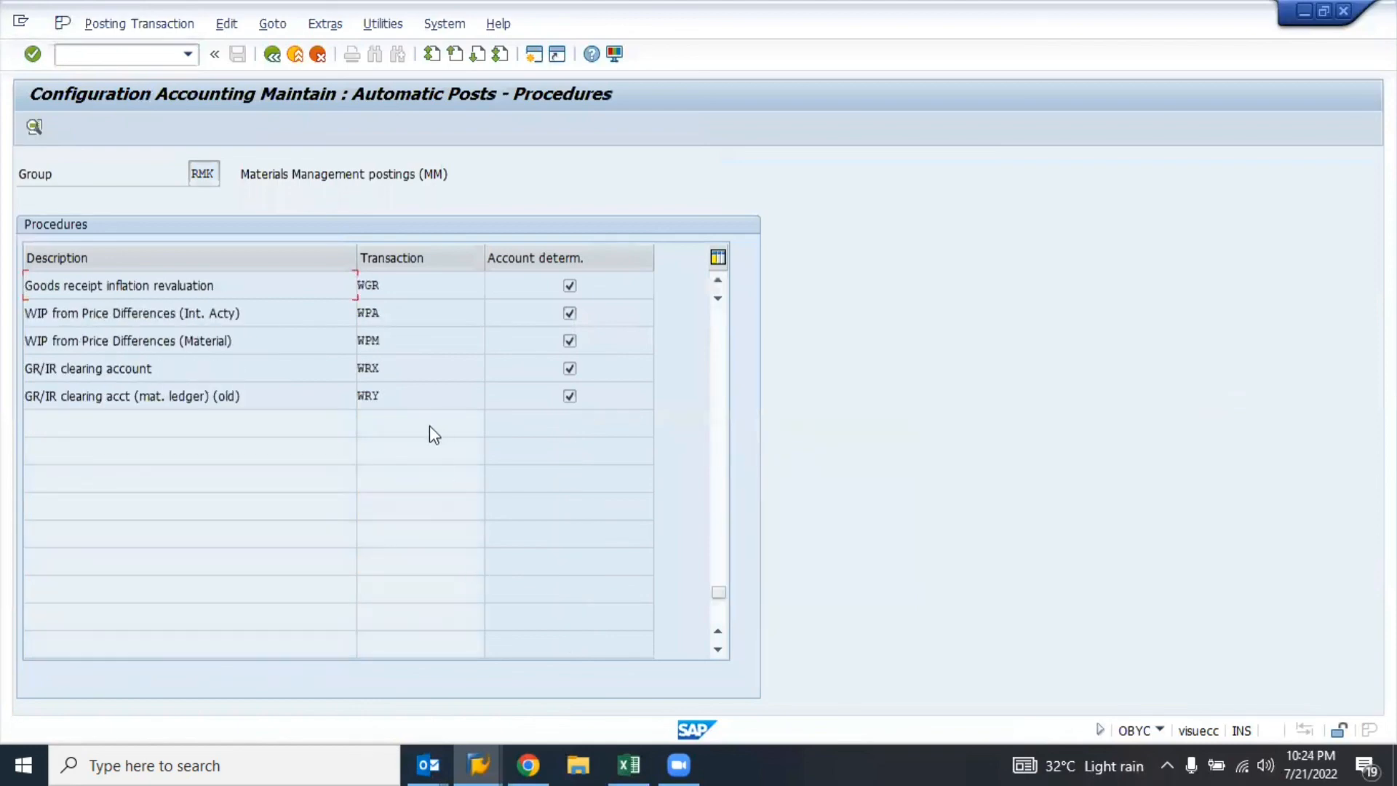
click(398, 367)
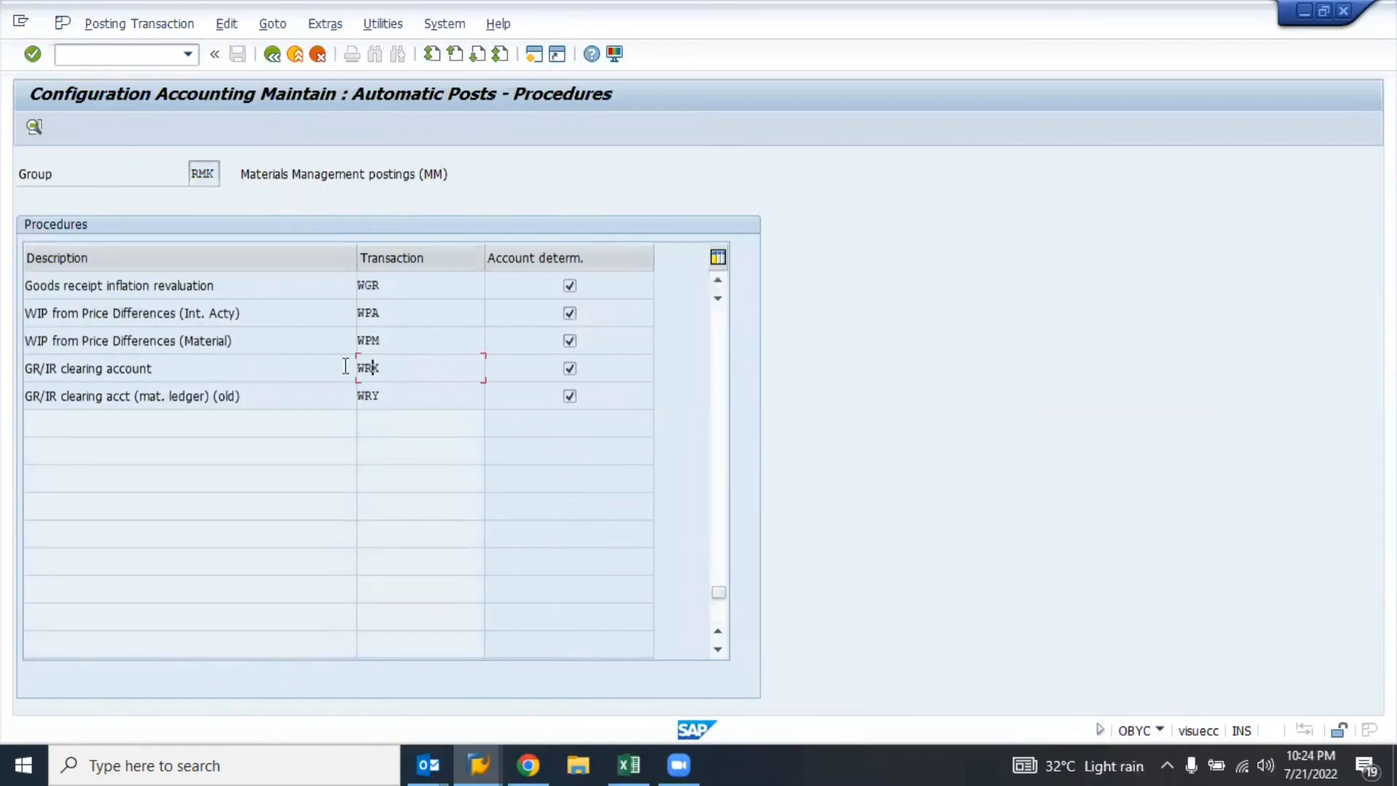
click(113, 368)
click(588, 406)
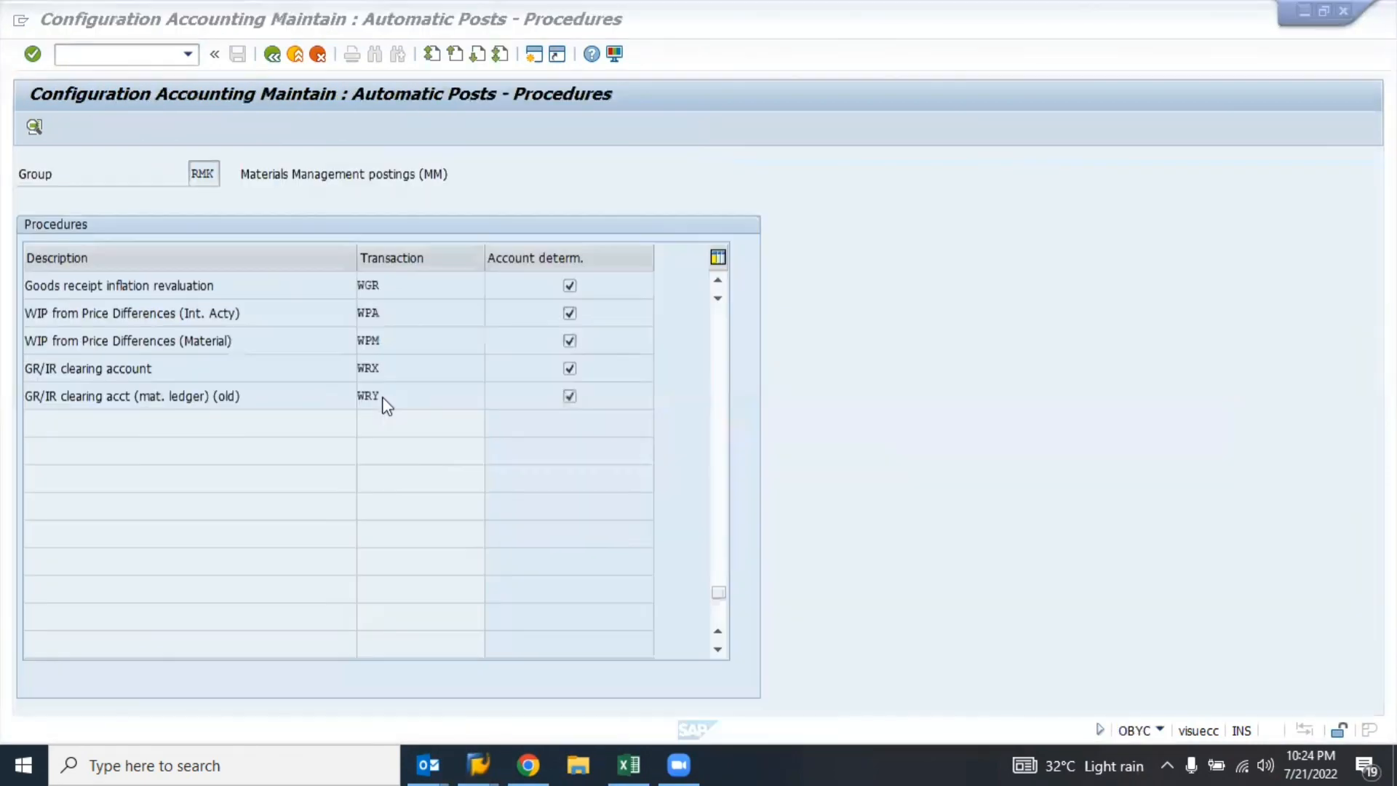
click(391, 367)
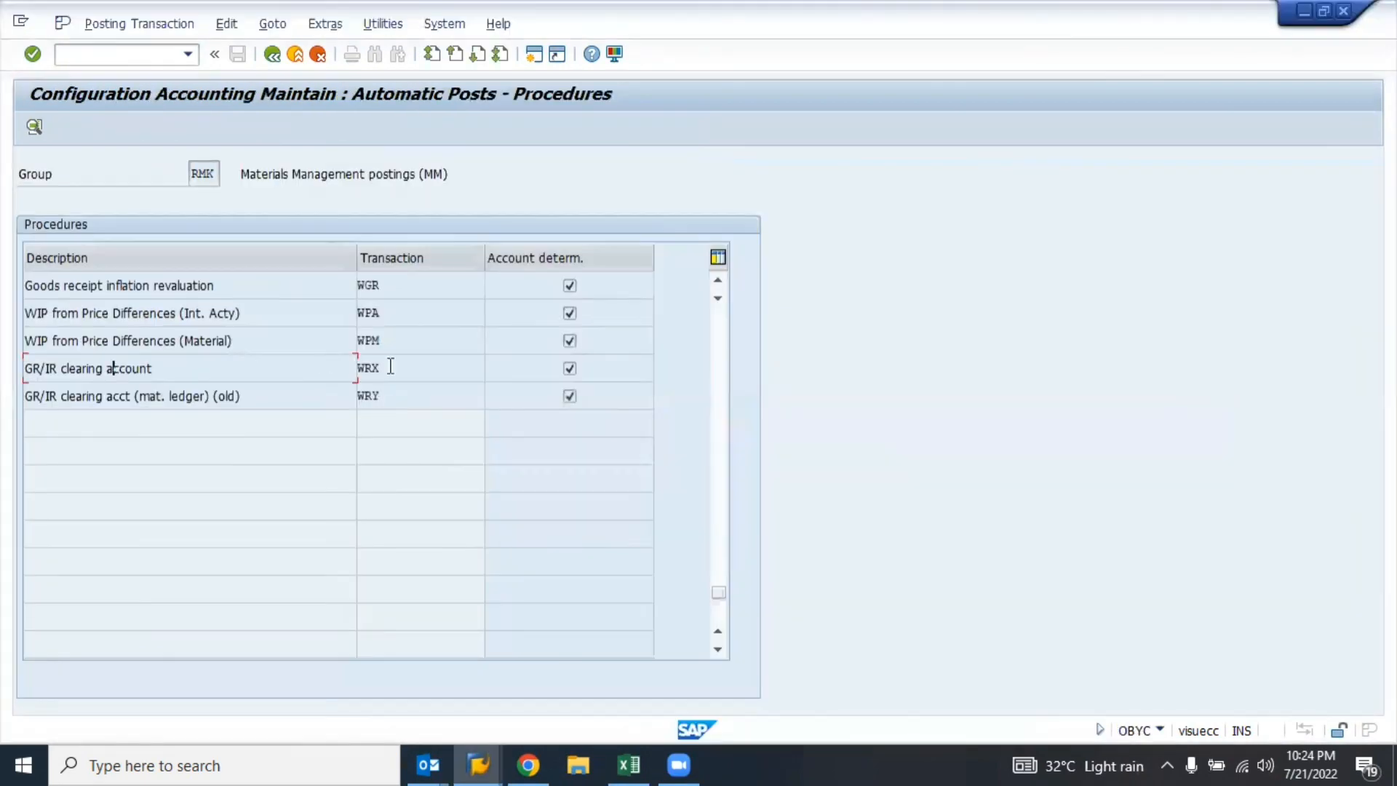
double_click(388, 365)
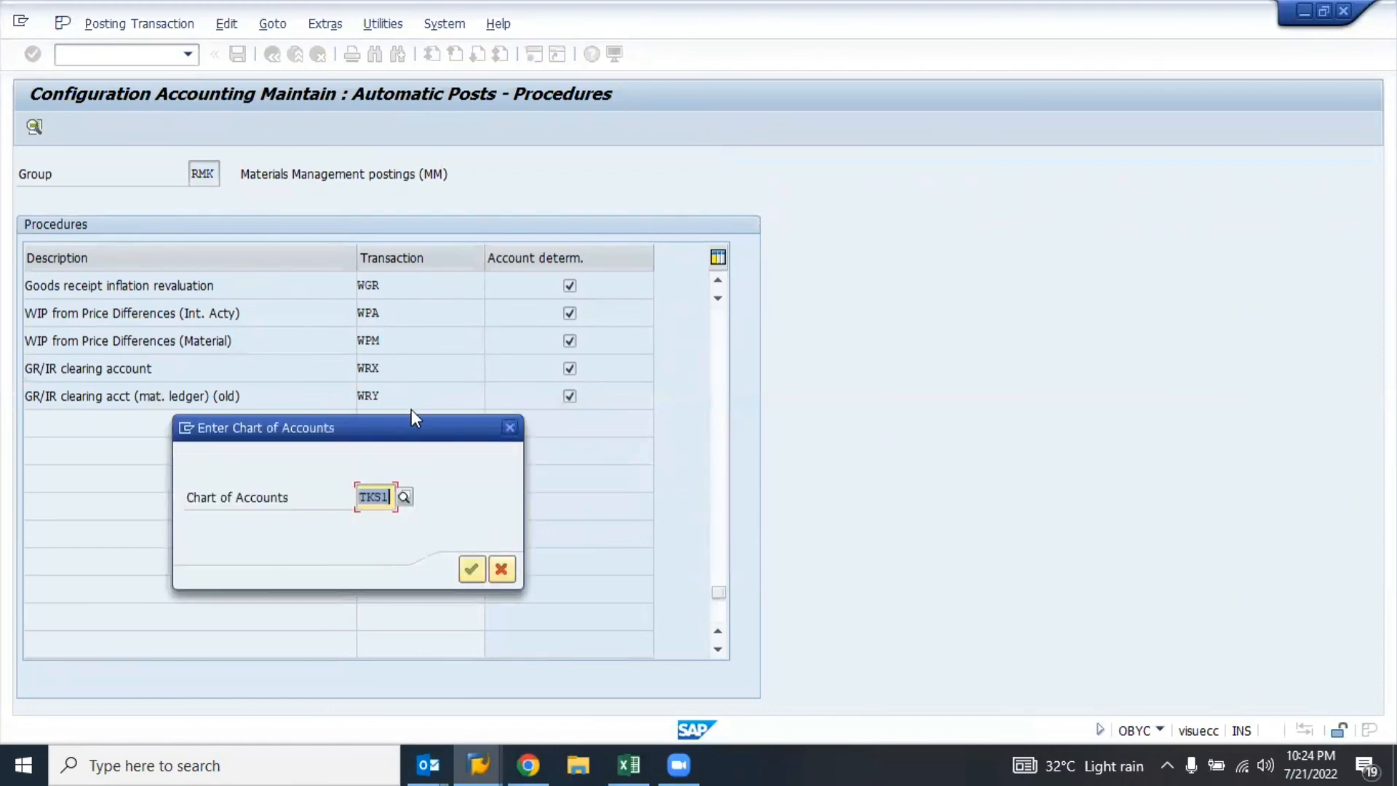
key(BackSpace)
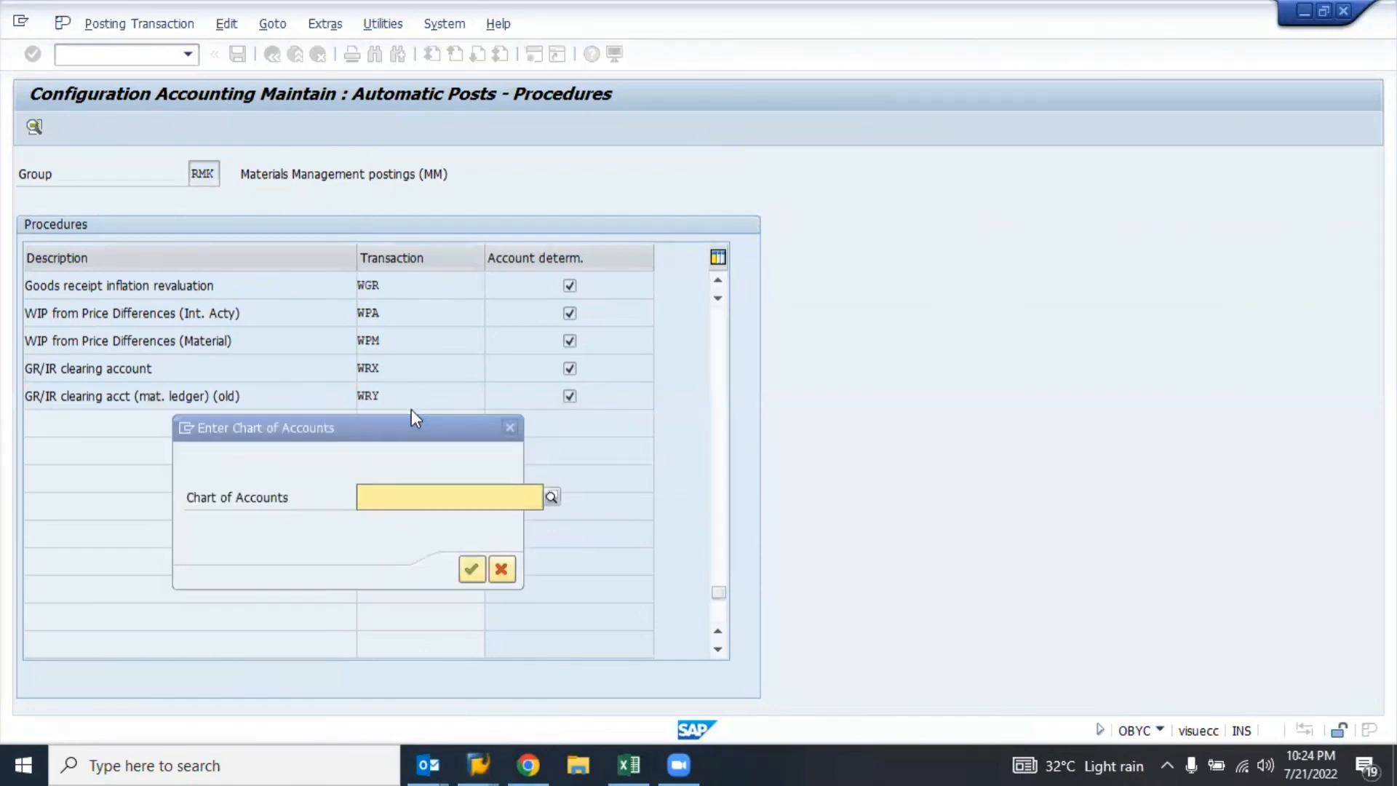
- Switch to the accounting document display and examine the further columns of line item 2, including clearing document, purchasing document and plant
key(alt+Tab)
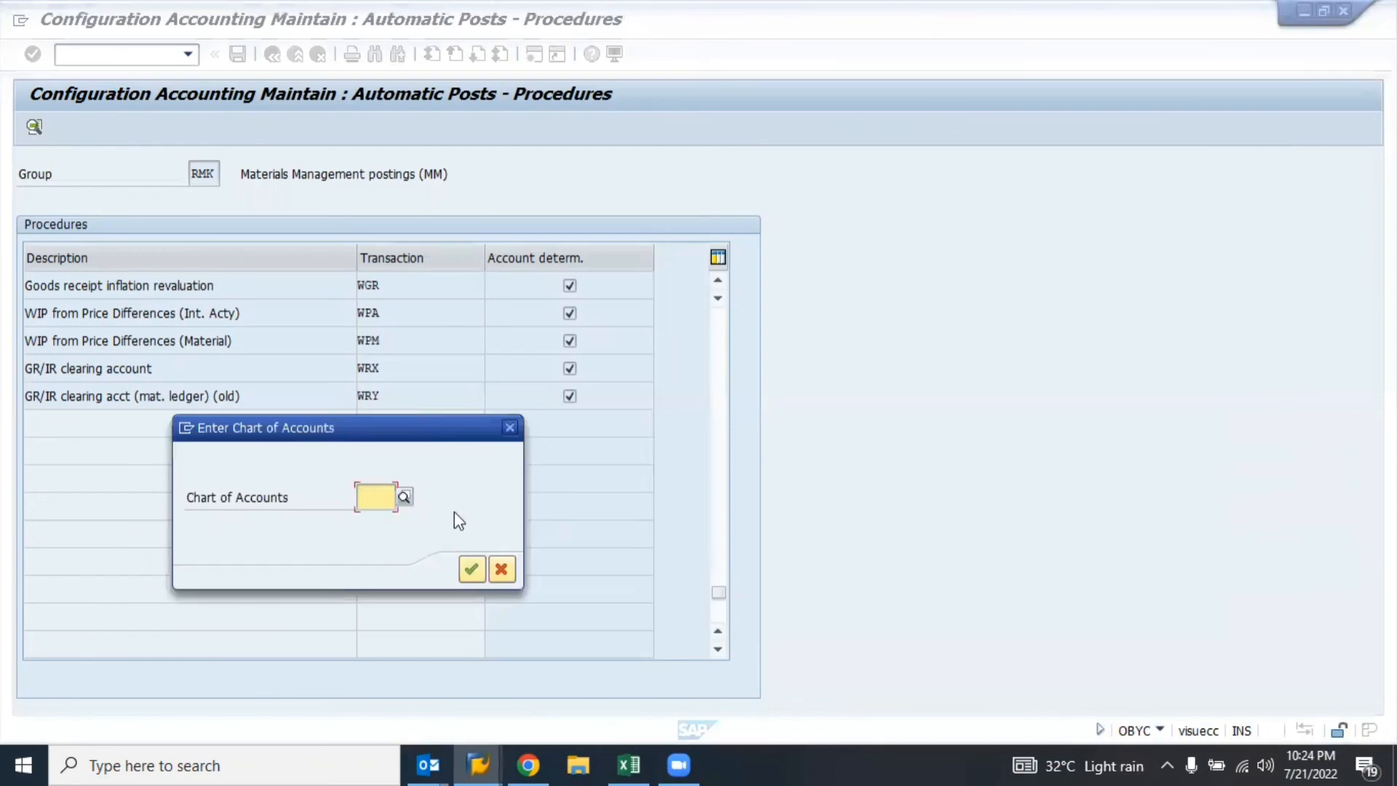
key(alt+Tab)
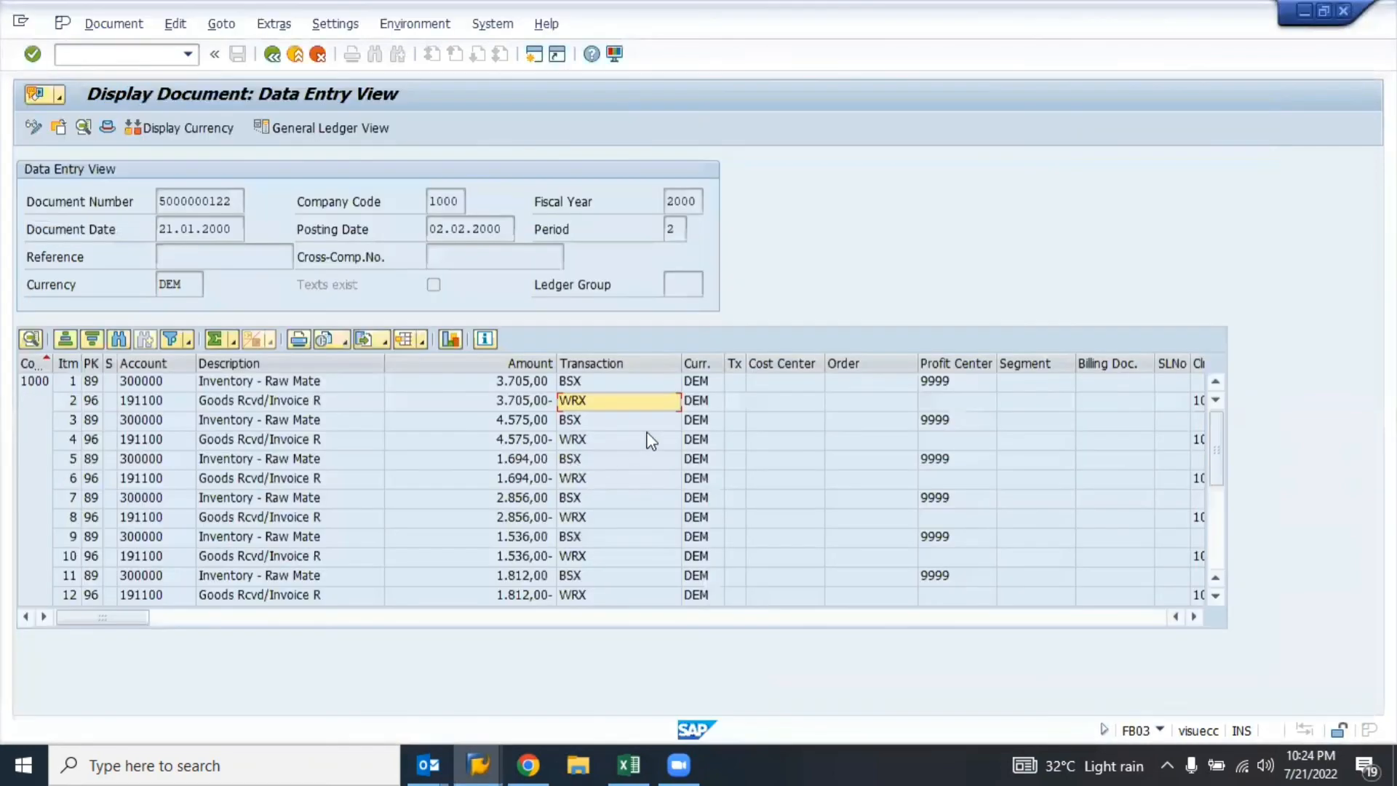
click(761, 405)
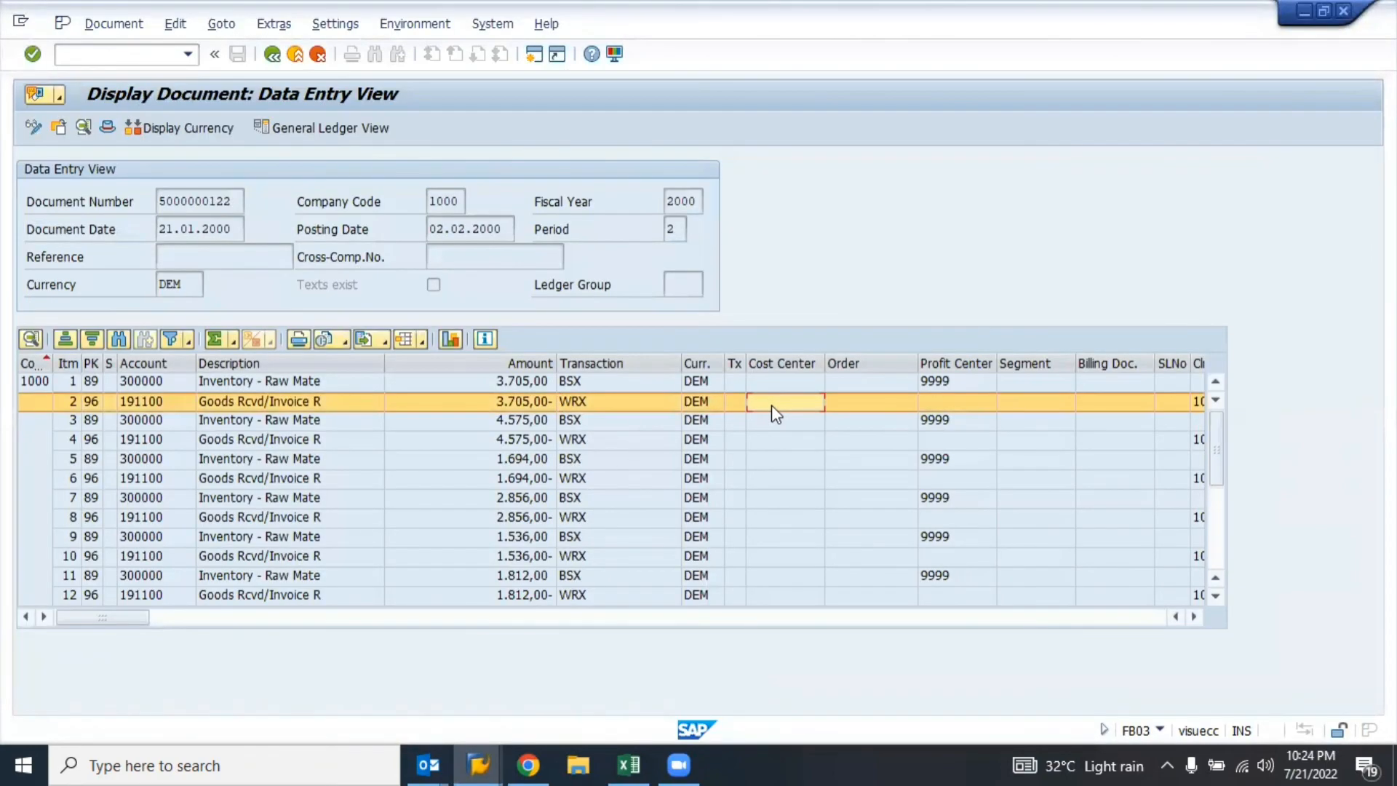
click(773, 406)
key(Right)
key(Right)
key(Right)
key(Right)
key(Right)
key(Right)
key(Right)
key(Right)
key(Right)
key(Right)
key(Right)
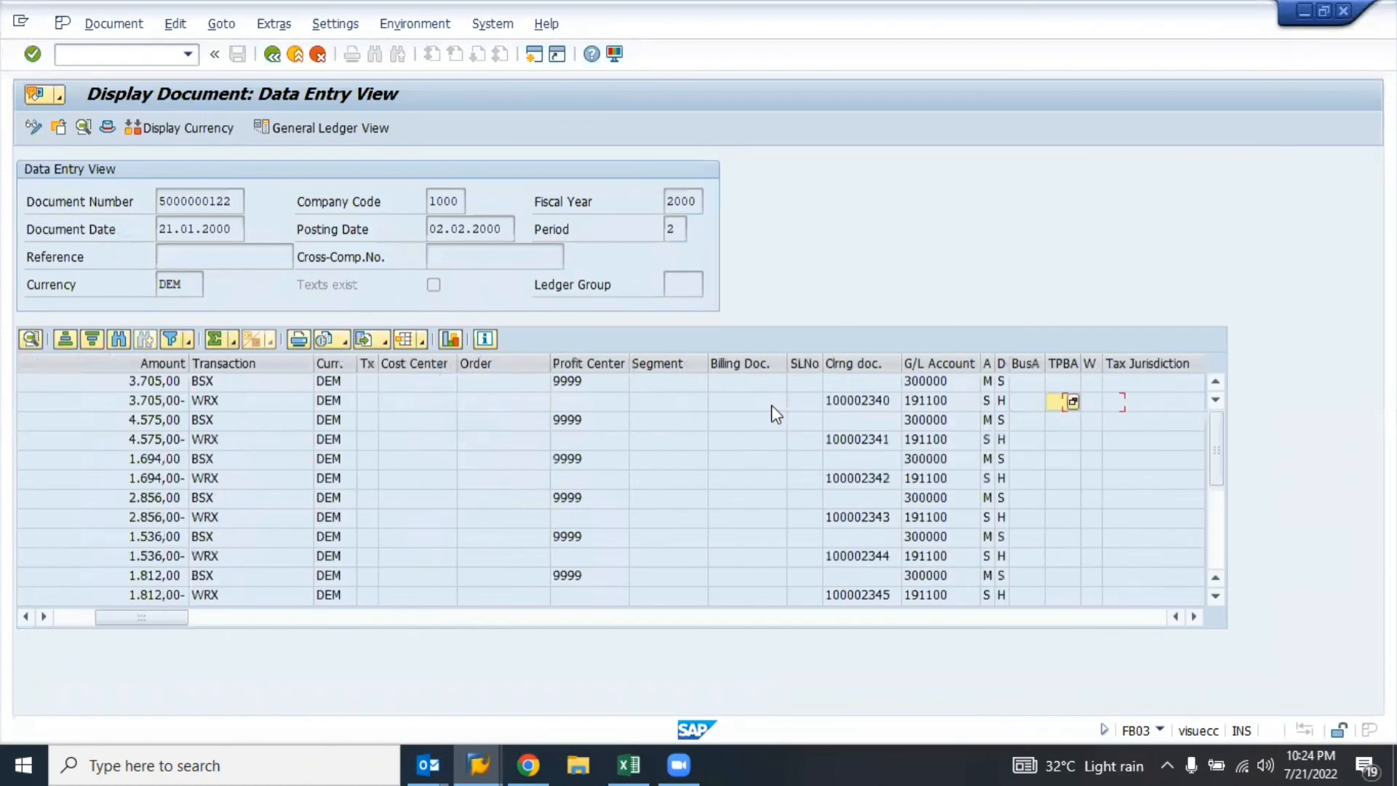
key(Right)
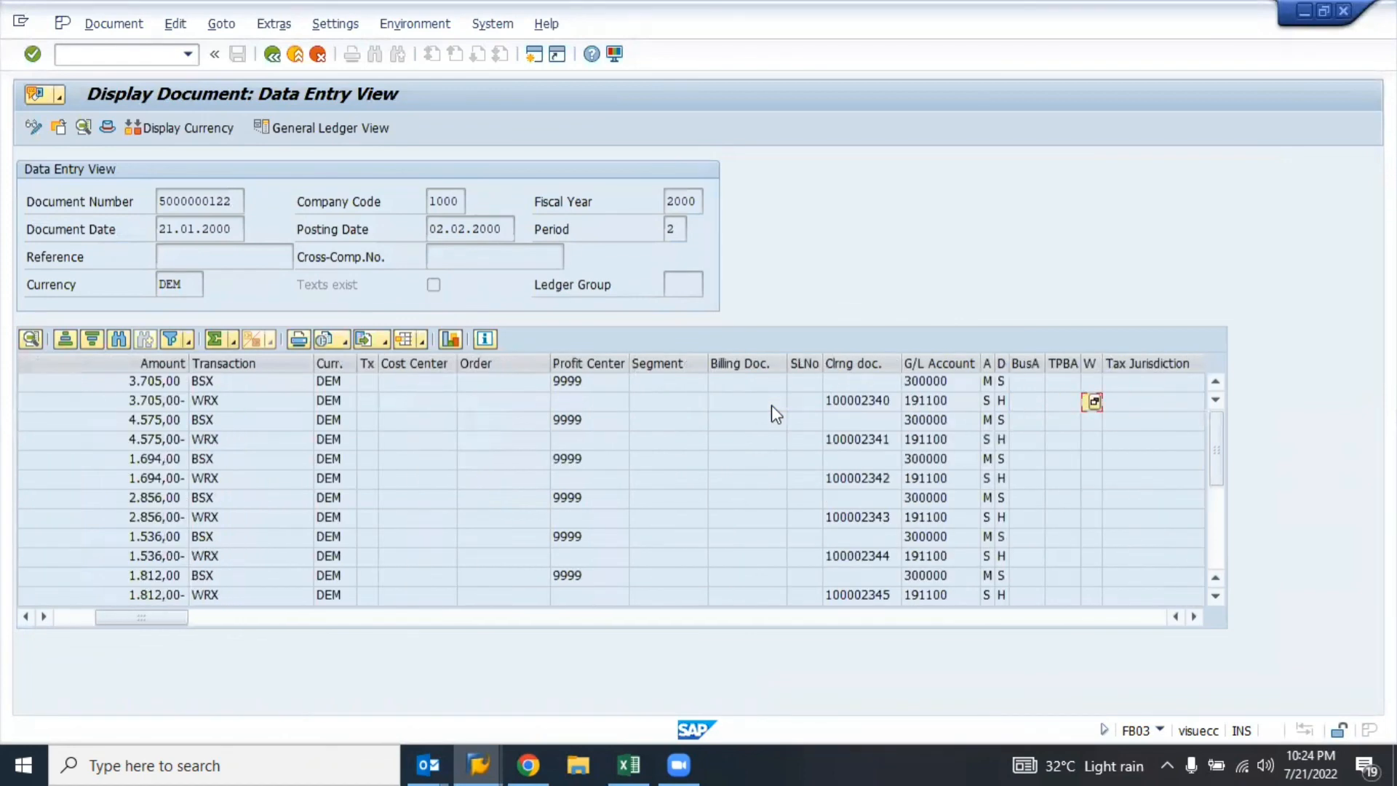
key(Right)
key(Right)
key(Right)
key(Right)
key(Right)
key(Right)
key(Right)
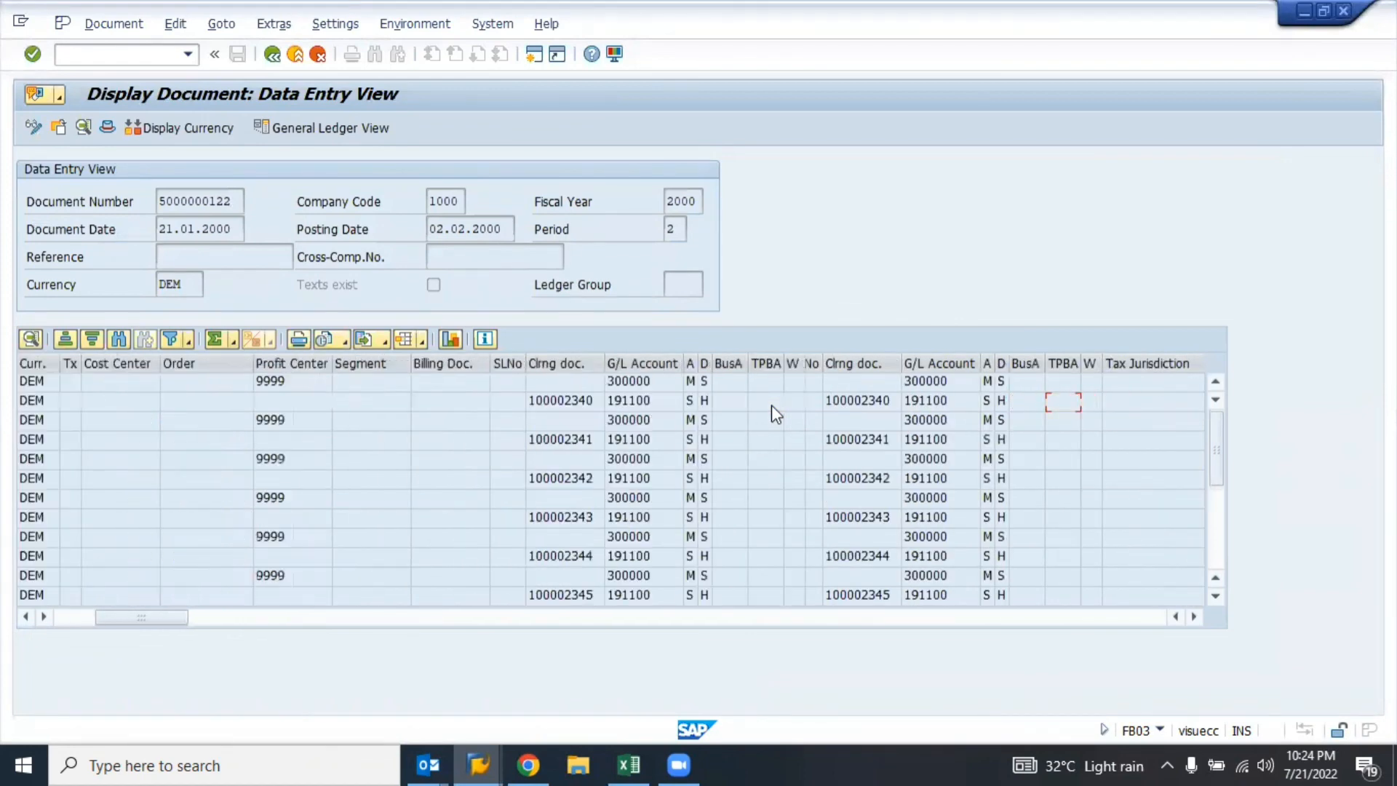
key(Right)
key(Right)
key(Right)
key(Right)
key(Right)
key(Right)
key(Right)
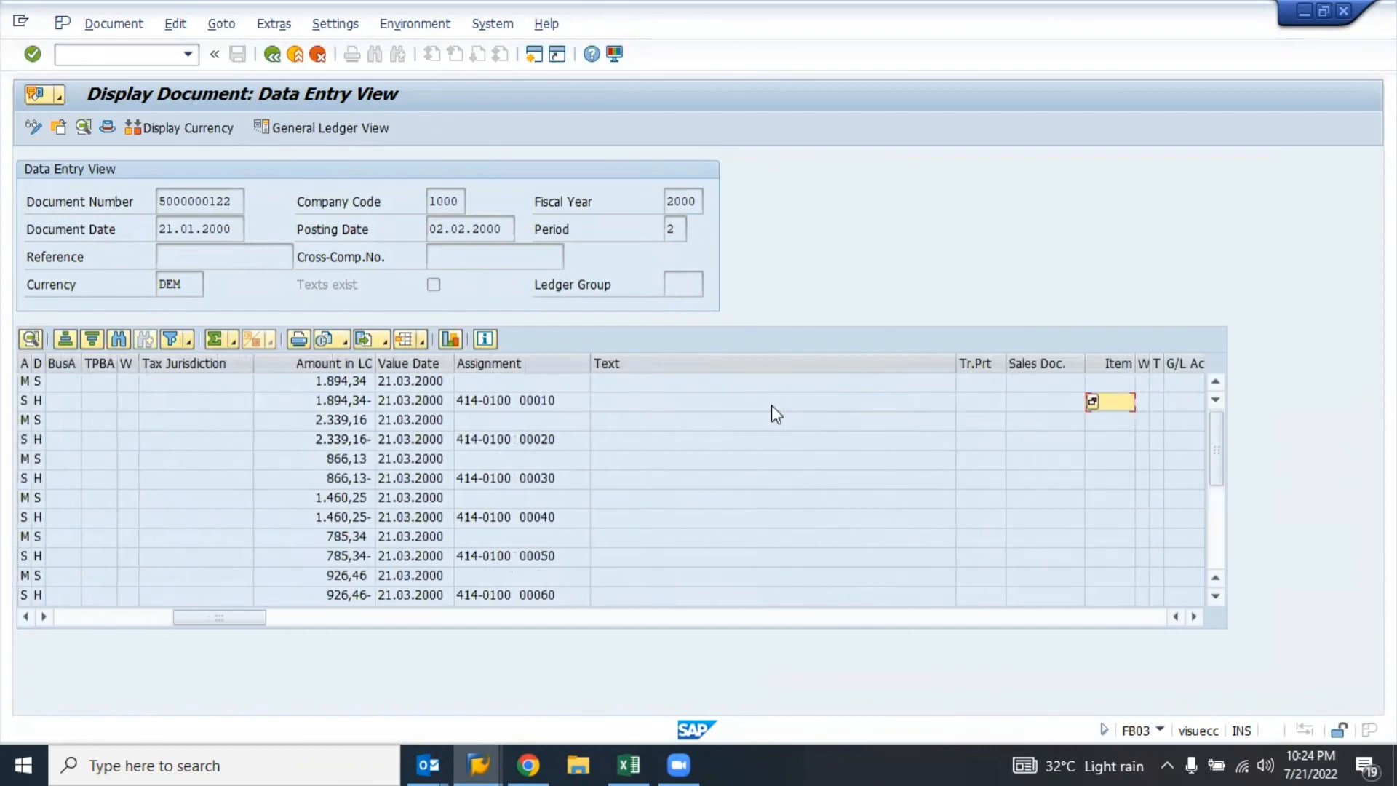
key(Right)
key(Right)
key(Right)
key(Right)
key(Right)
key(Right)
key(Right)
key(Right)
key(Right)
key(Right)
key(Right)
key(Right)
key(Right)
key(Right)
key(Right)
key(Right)
key(Right)
key(Right)
key(Right)
key(Right)
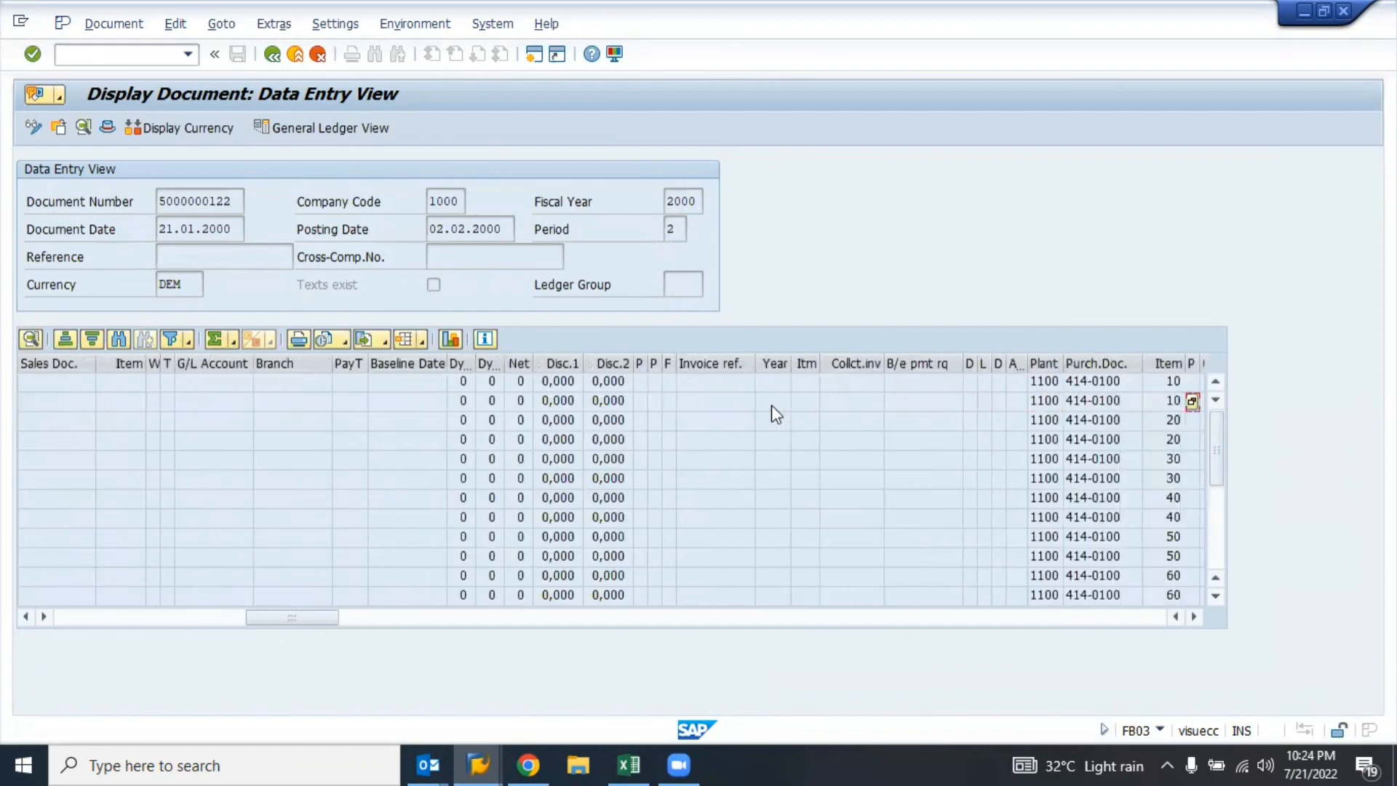
key(Right)
key(Right)
key(Right)
key(Right)
key(Right)
key(Right)
key(Right)
key(Right)
key(Right)
key(Right)
key(Right)
key(Right)
key(Right)
key(Right)
key(Right)
key(Right)
key(Right)
key(Right)
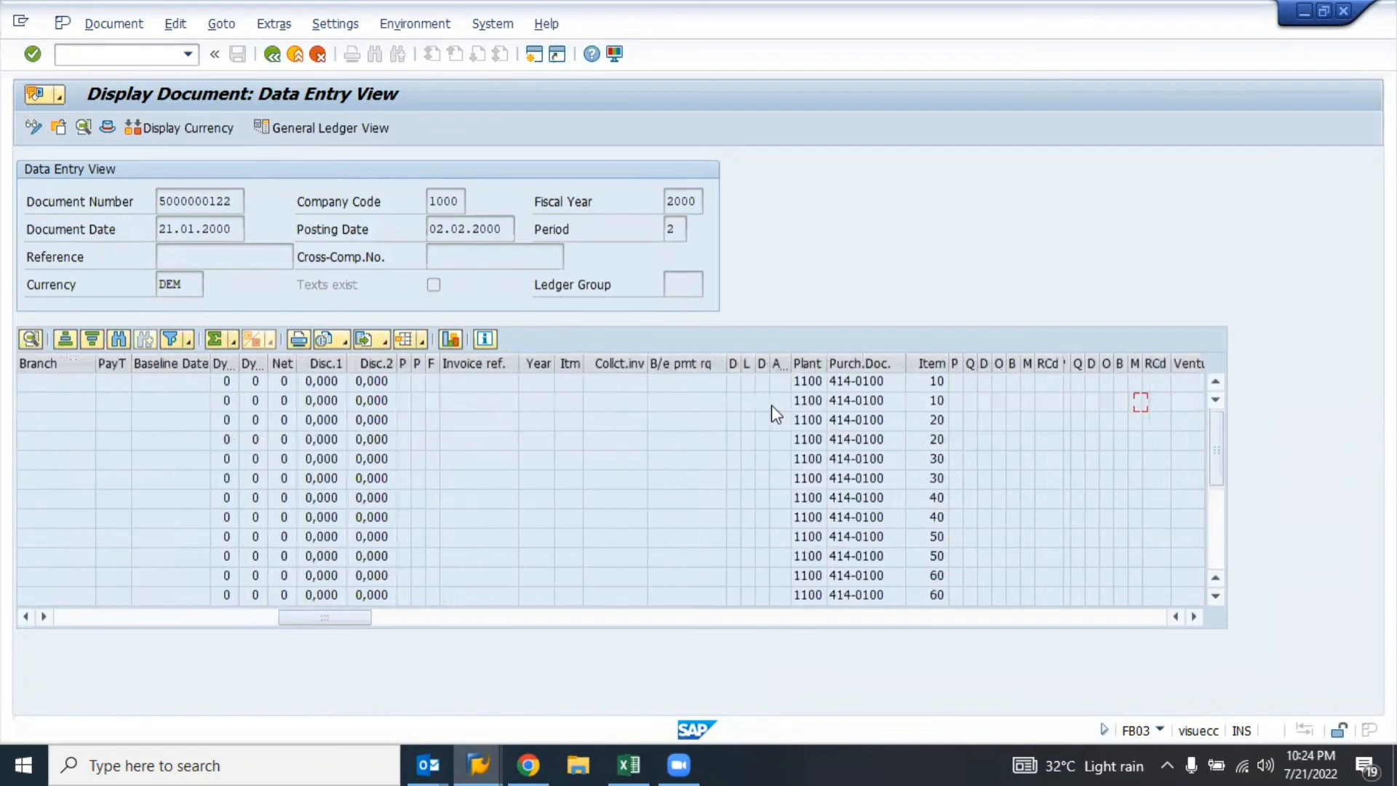
key(Right)
key(Right)
key(Right)
key(Right)
key(Right)
key(Right)
key(Right)
key(Right)
key(Right)
key(Right)
key(Right)
key(Right)
key(Right)
key(Right)
key(Right)
key(Right)
key(Right)
key(Right)
key(Right)
key(Right)
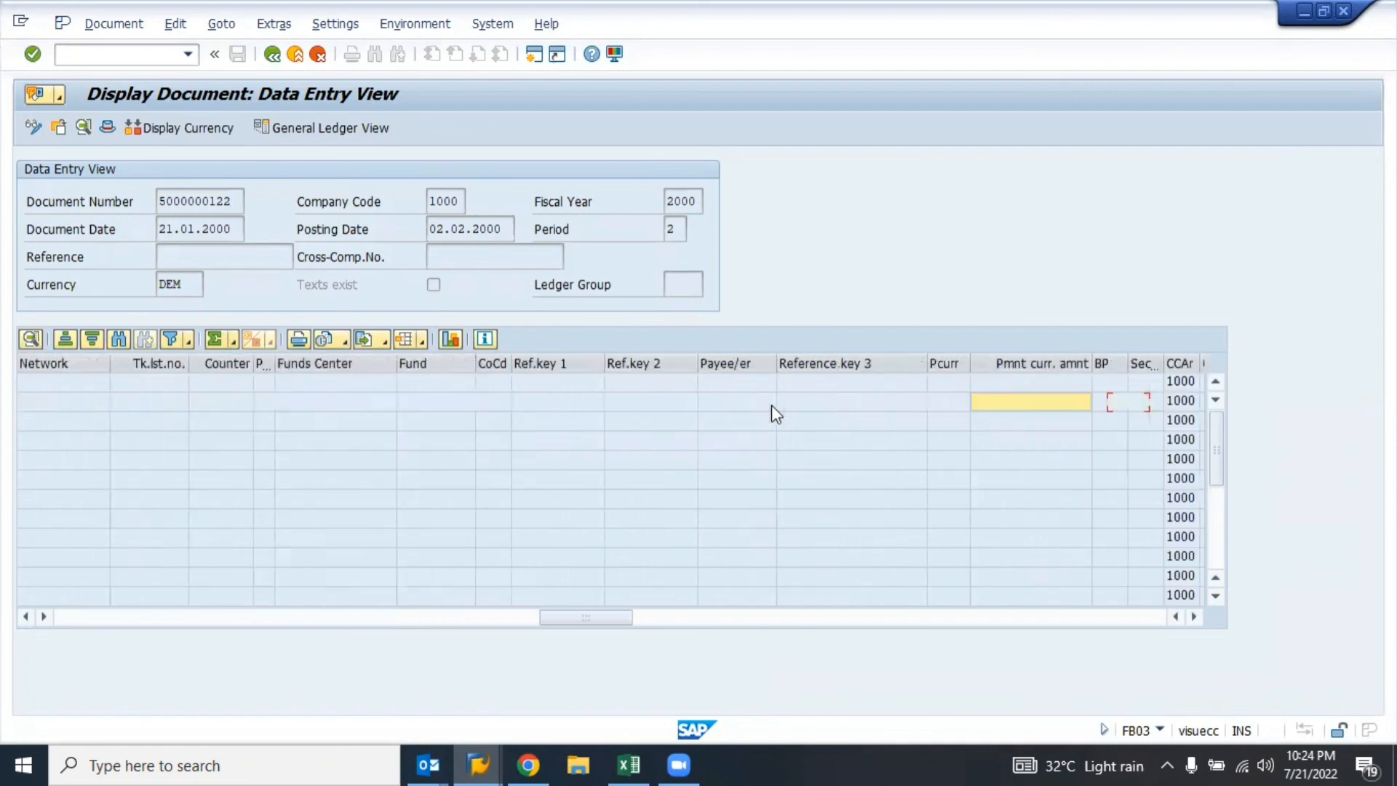
key(Left)
key(Left)
key(Left)
key(Left)
key(Left)
key(Left)
key(Left)
key(Left)
key(Left)
key(Left)
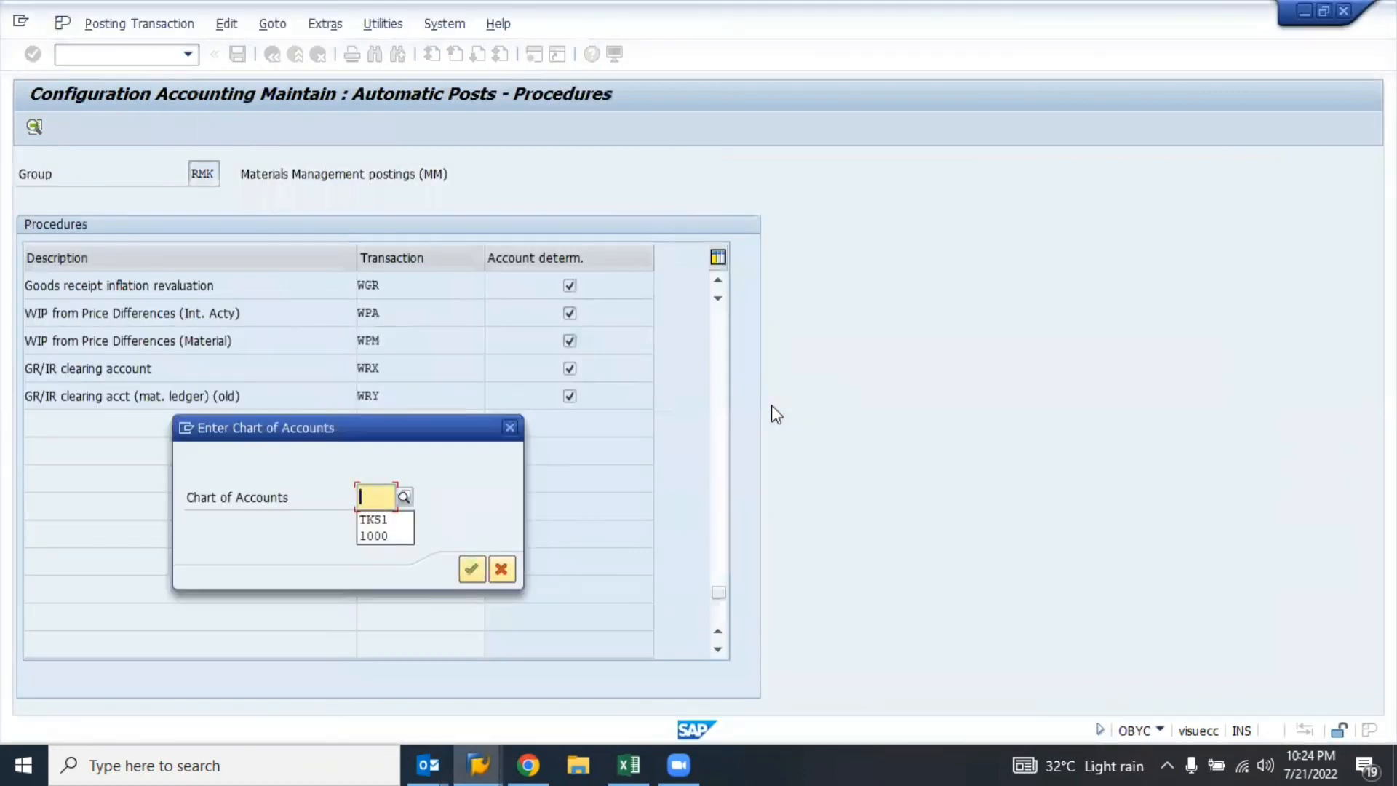
- In the OBYC session, display the G/L account assigned to WRX for chart of accounts 1000
text(1000)
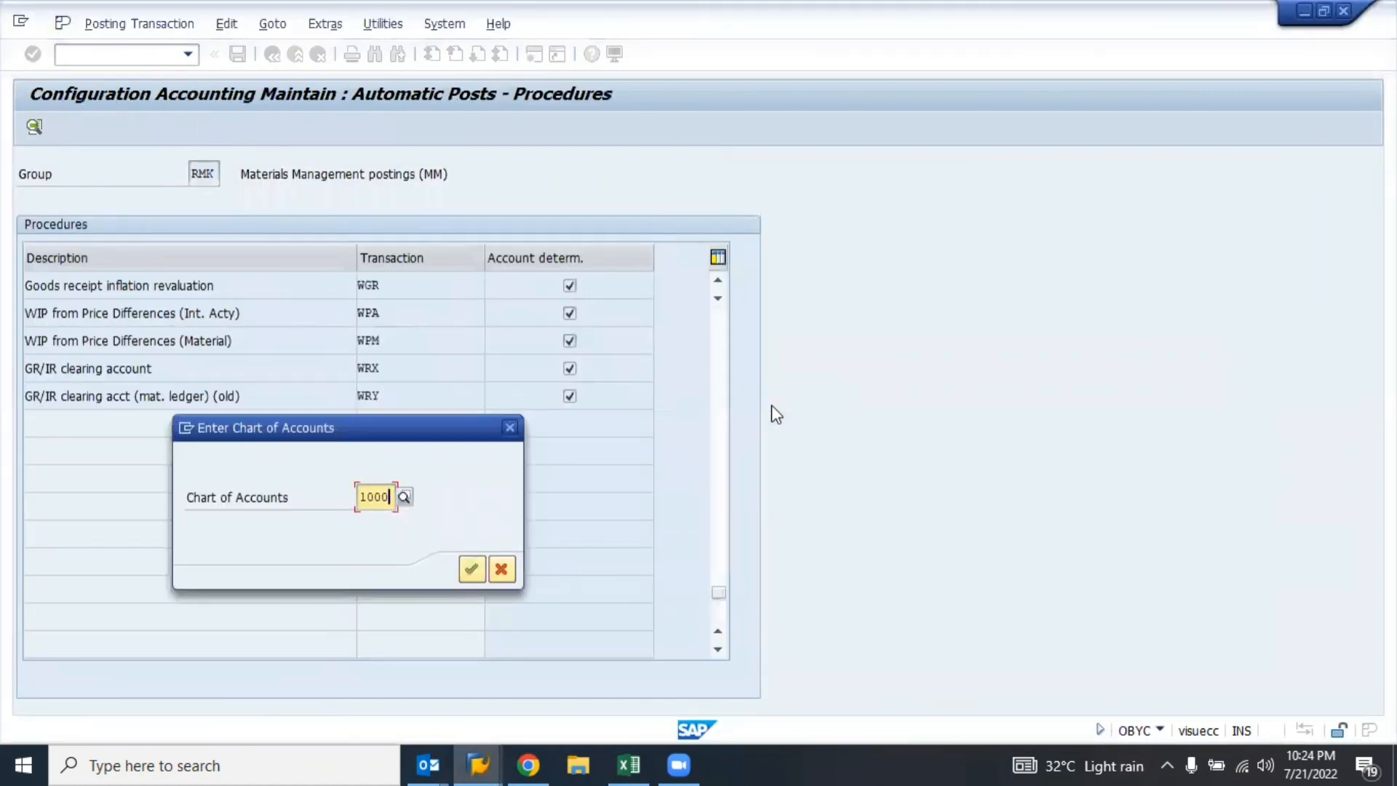
key(Return)
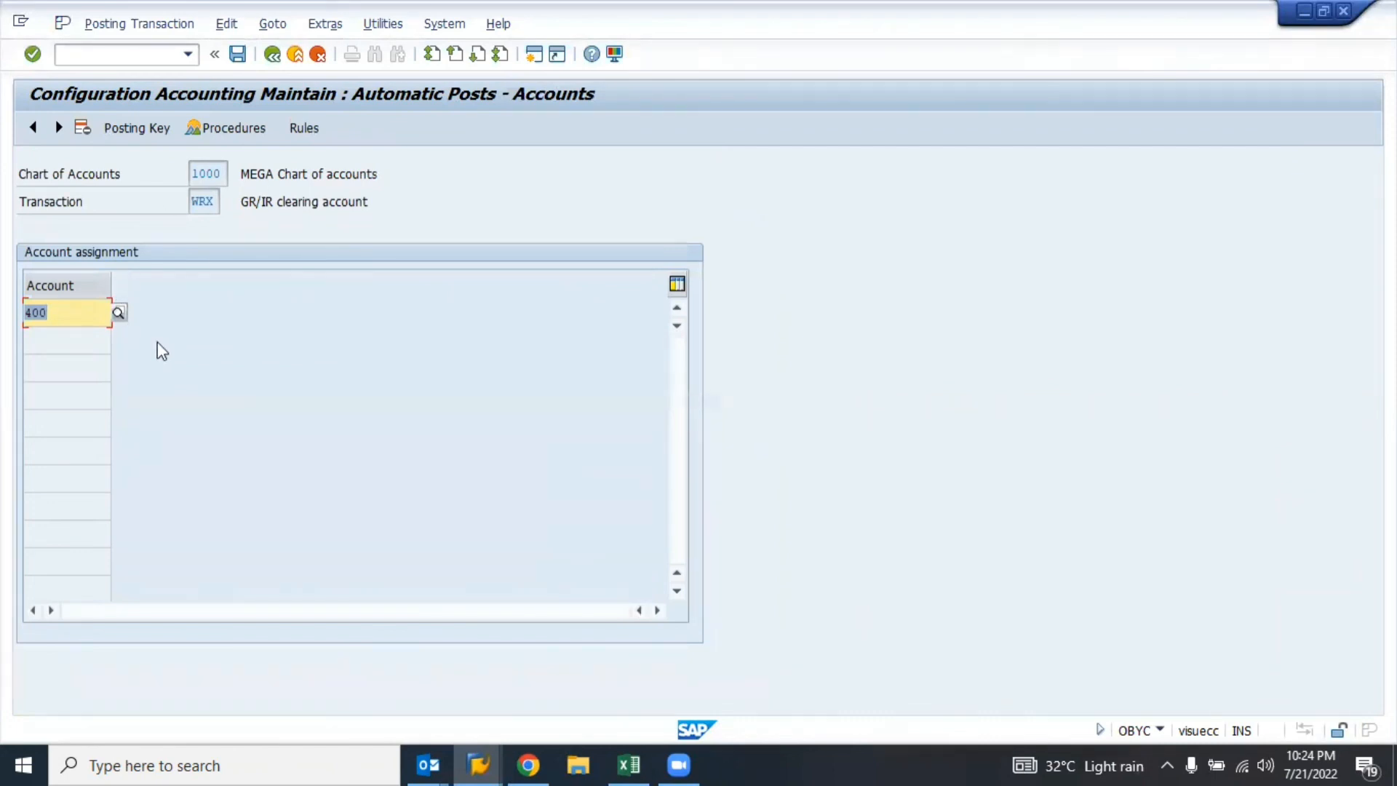
click(70, 314)
- Switch to the accounting document, check its posting date and fiscal year, and return to the first line-item columns
key(alt+Tab)
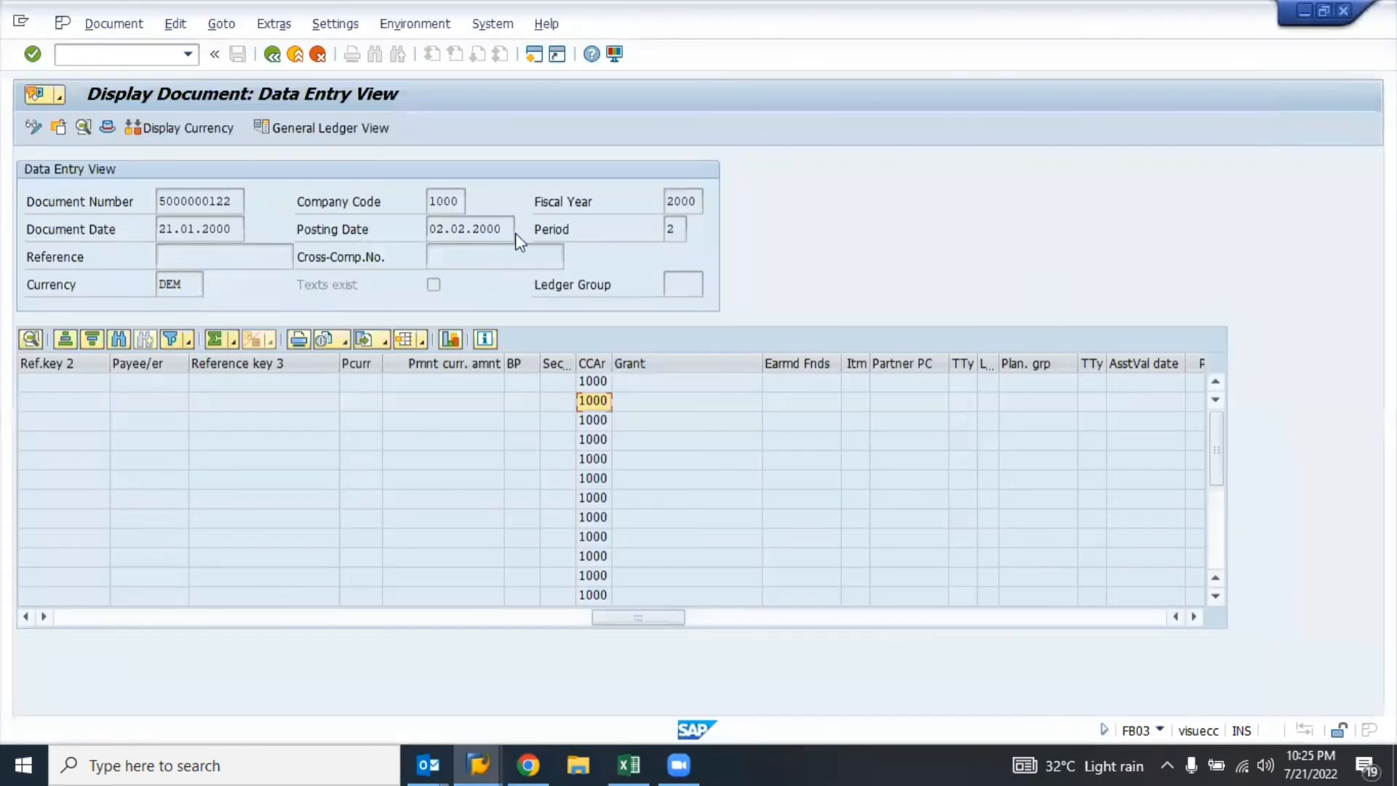
click(511, 230)
click(702, 207)
drag(617, 615, 68, 630)
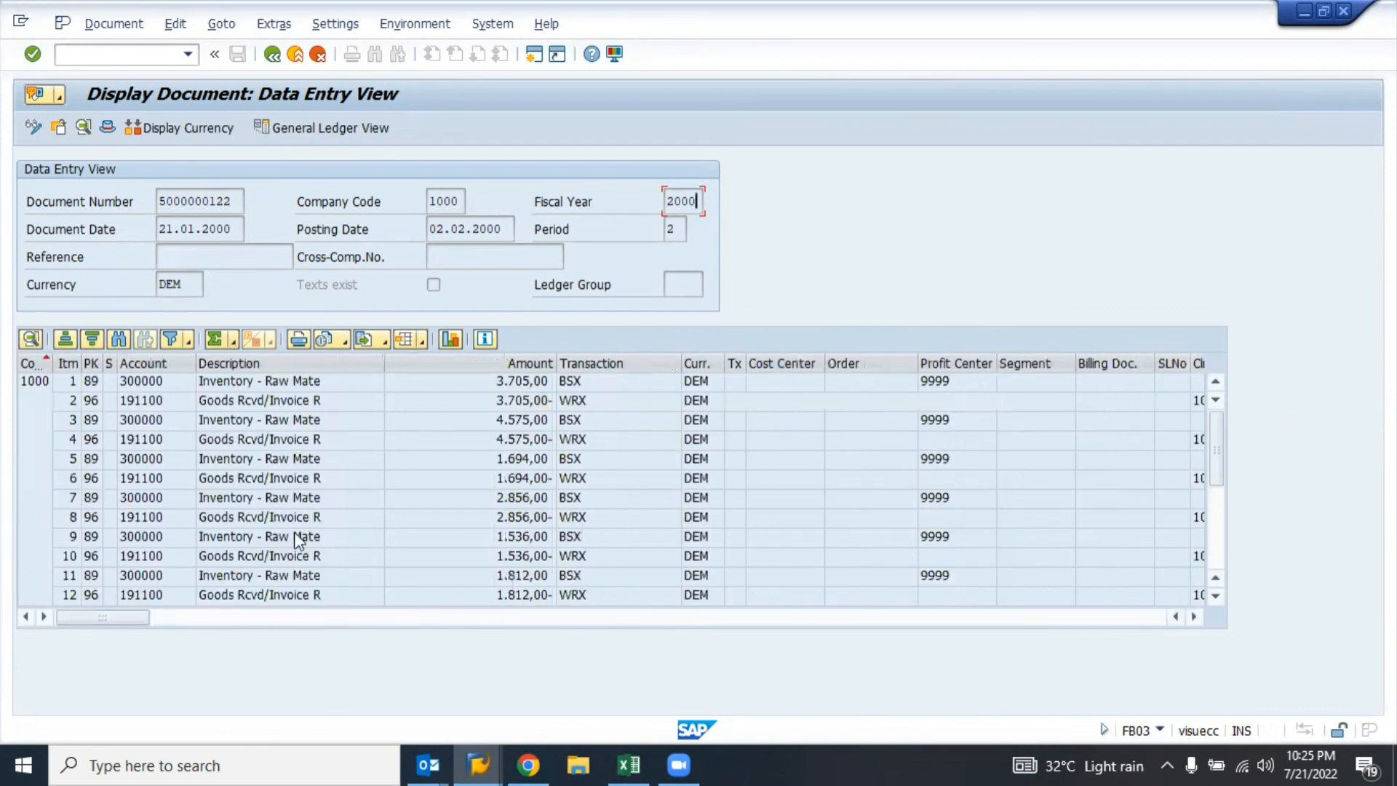
- Compare the transaction keys BSX and WRX of line items 1 and 2, and check the description of item 1
click(513, 386)
key(alt+Tab)
key(alt+Tab)
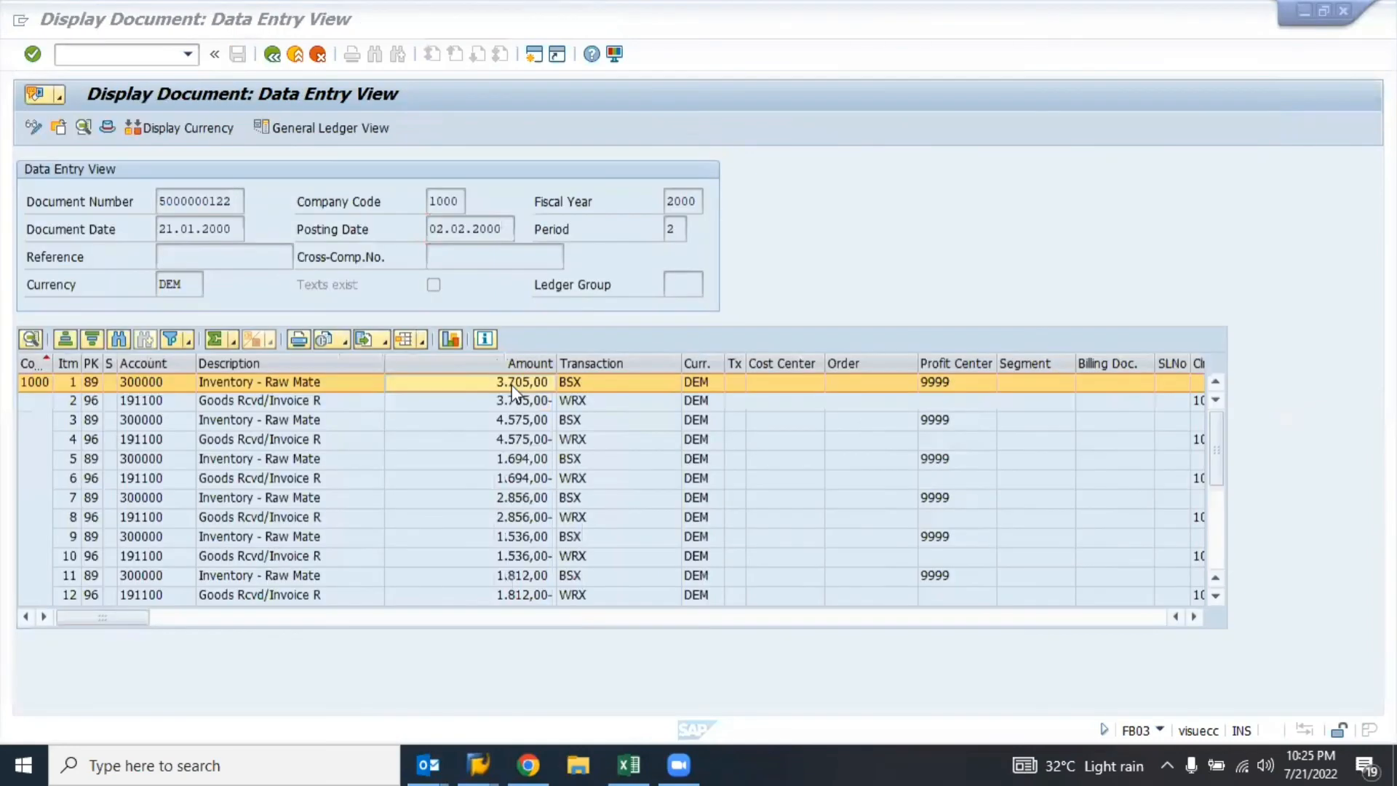
click(604, 386)
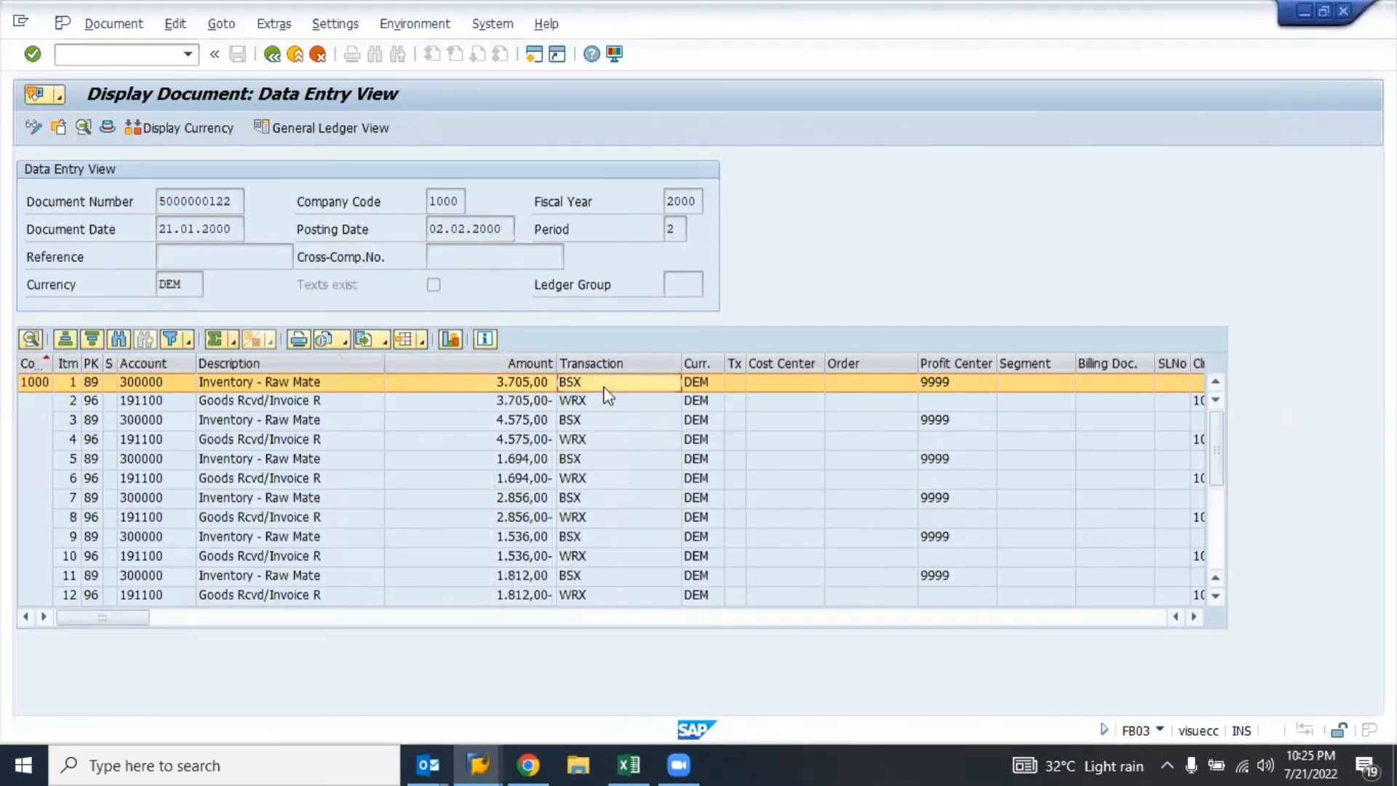
key(Down)
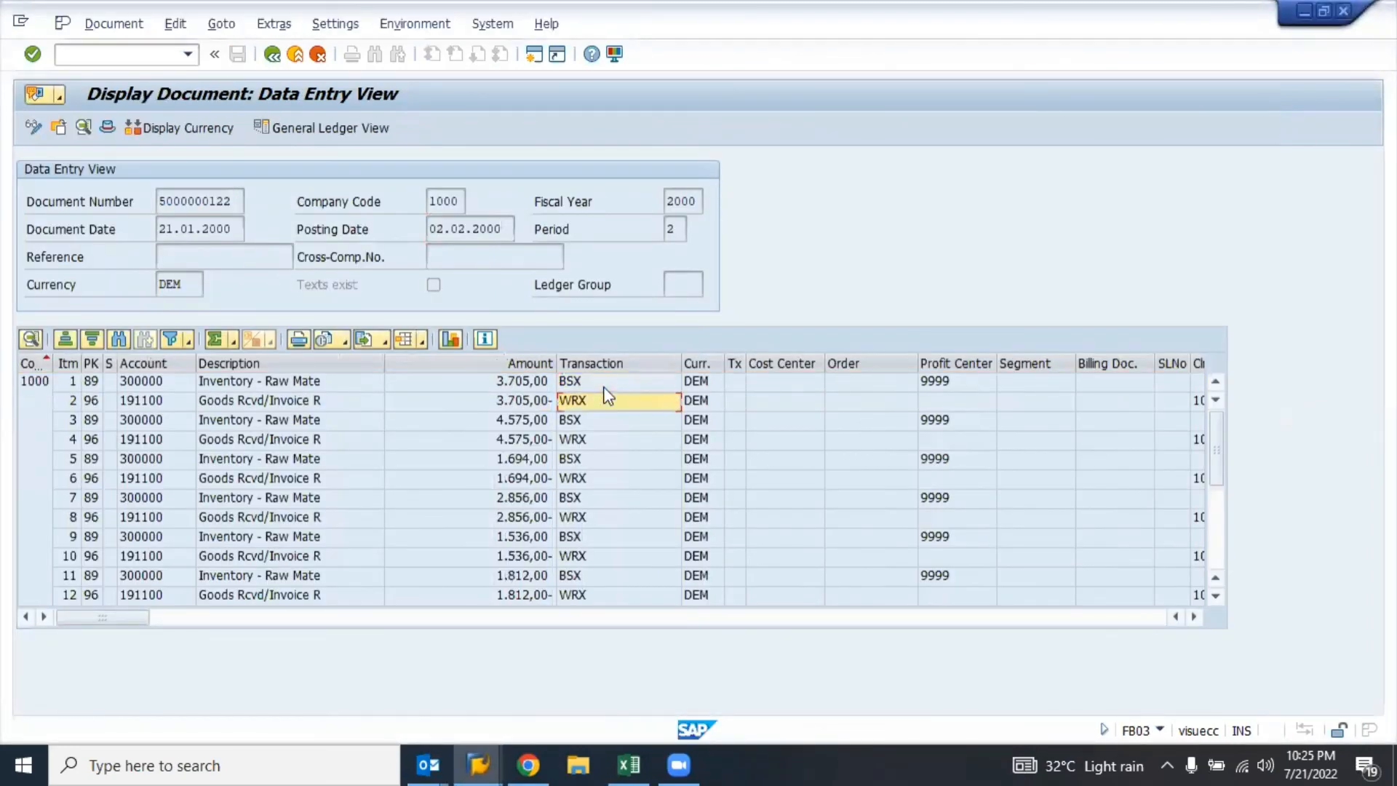
key(alt+Tab)
key(alt+Tab)
key(Up)
click(230, 384)
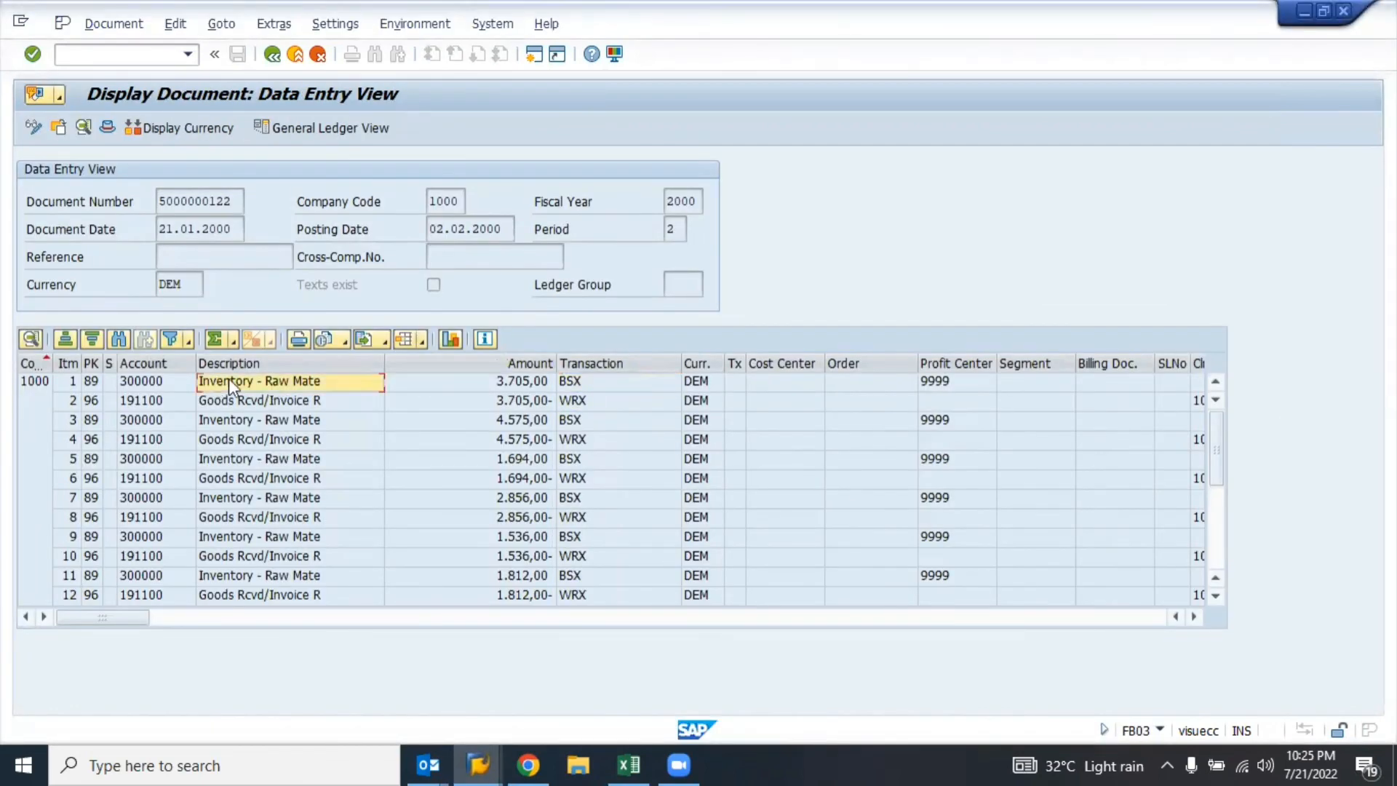
- Switch to the OBYC session, restart the transaction and display the inventory posting BSX assignments for chart of accounts TKS1
key(alt+Tab)
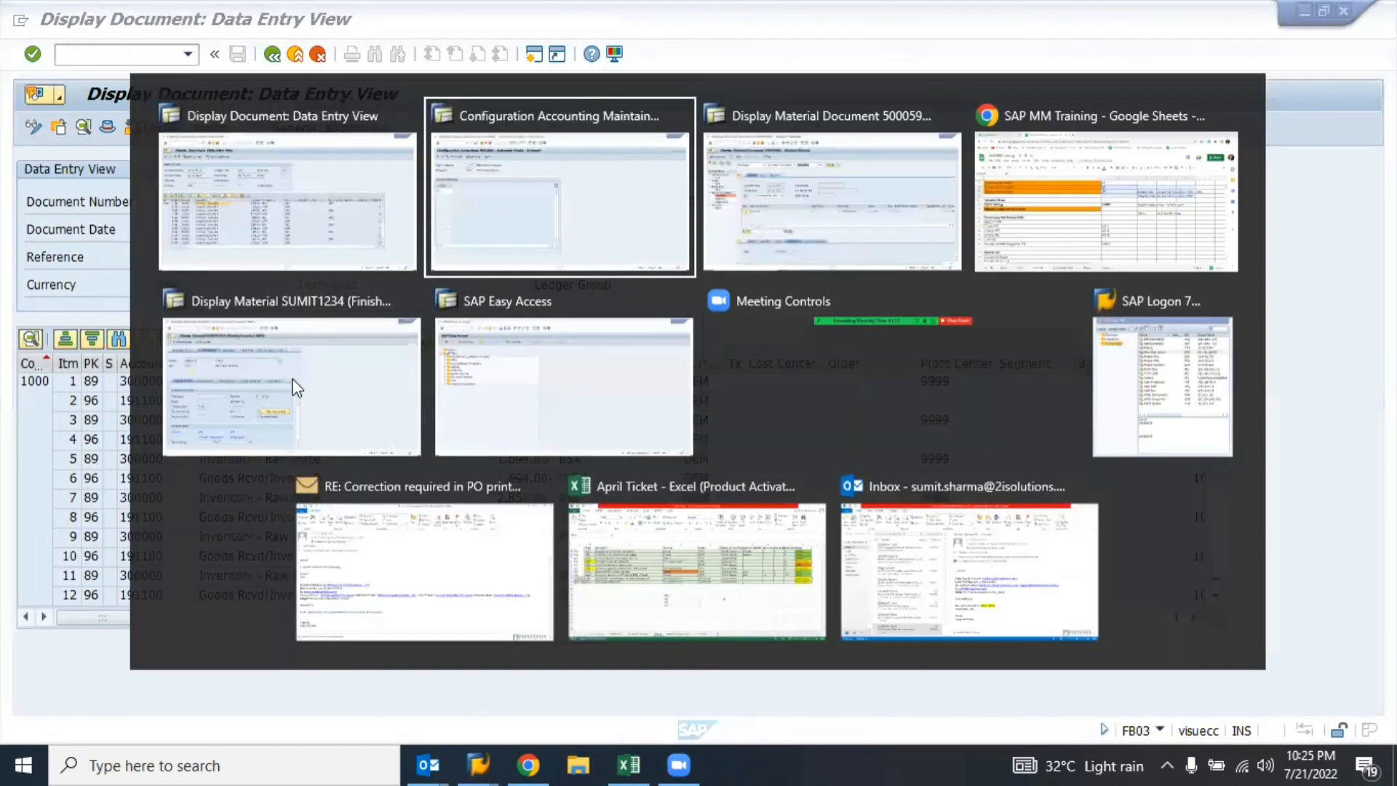
key(shift+F3)
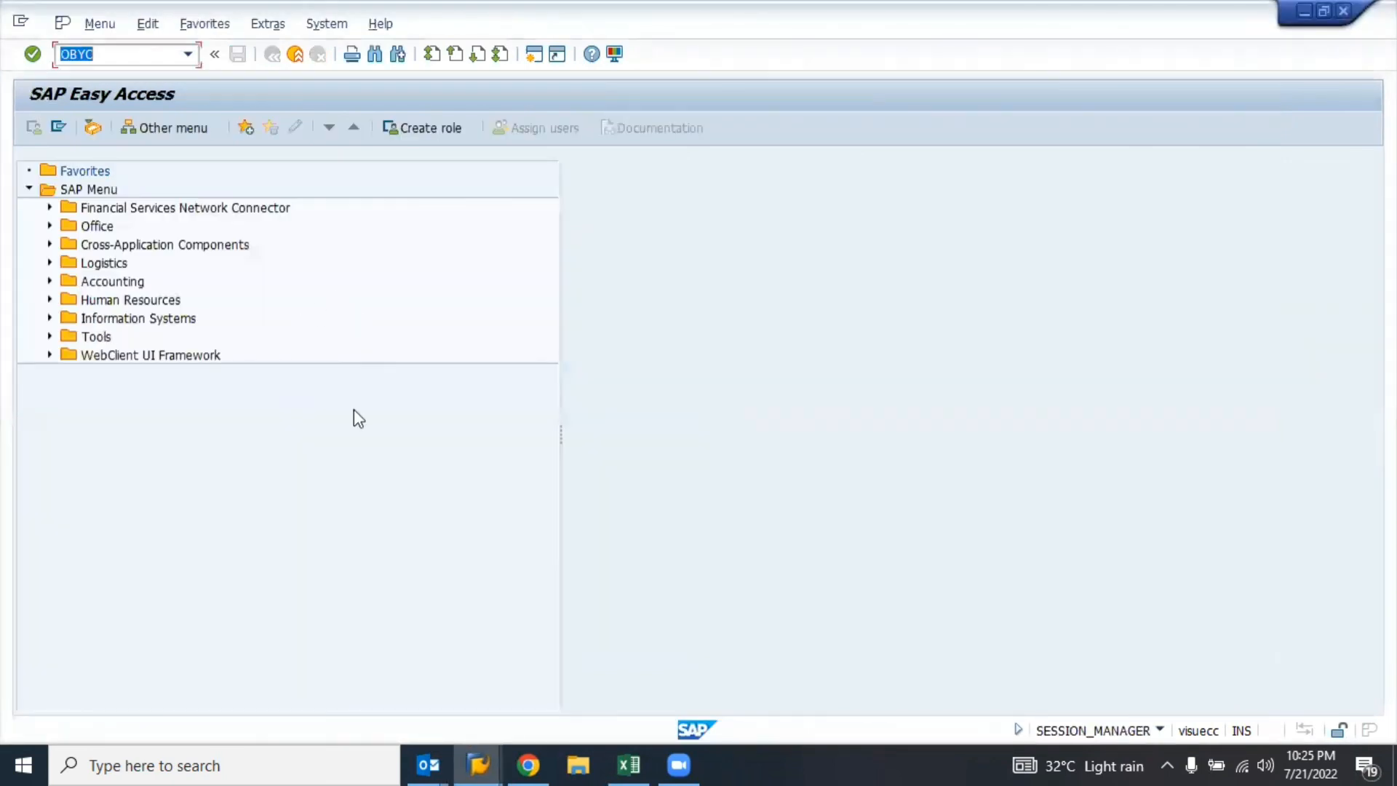
key(Return)
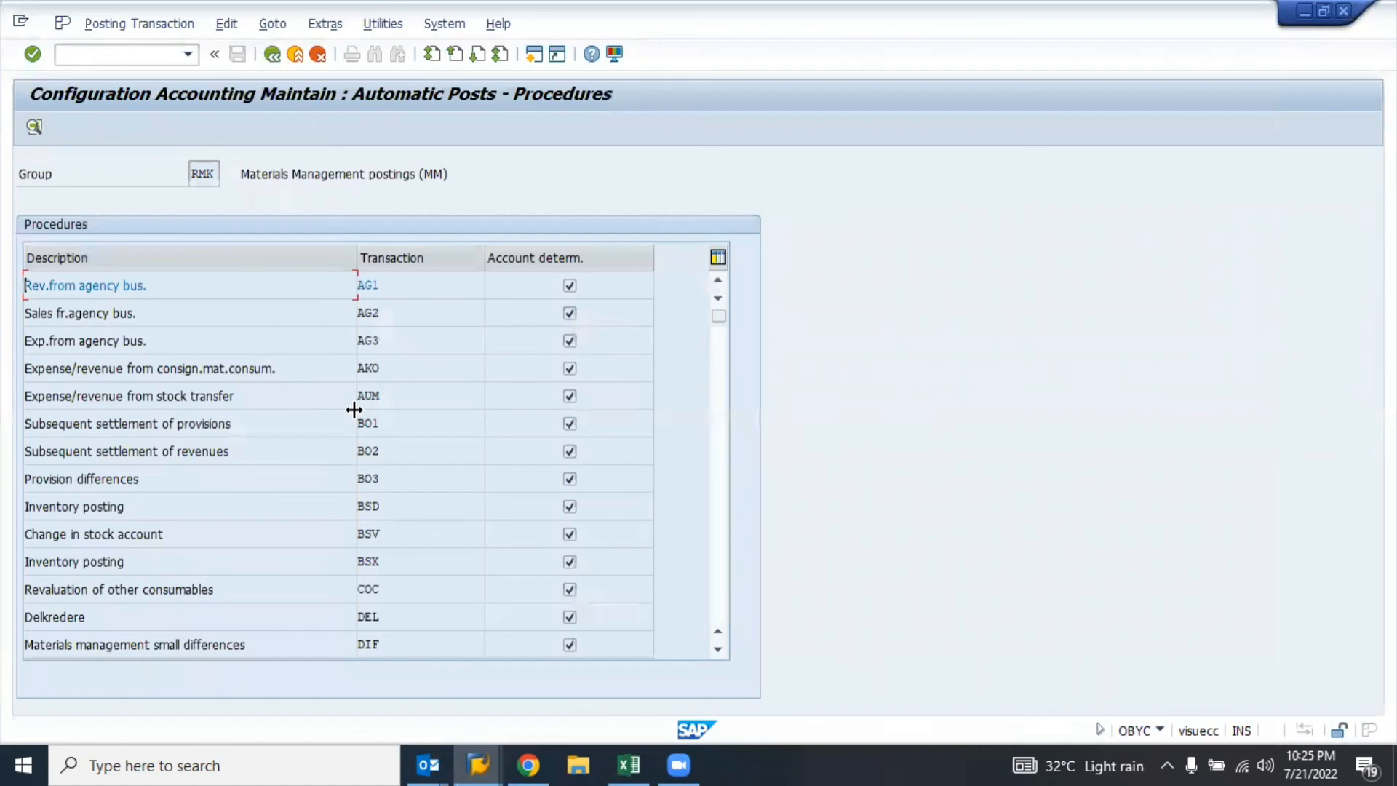
double_click(386, 565)
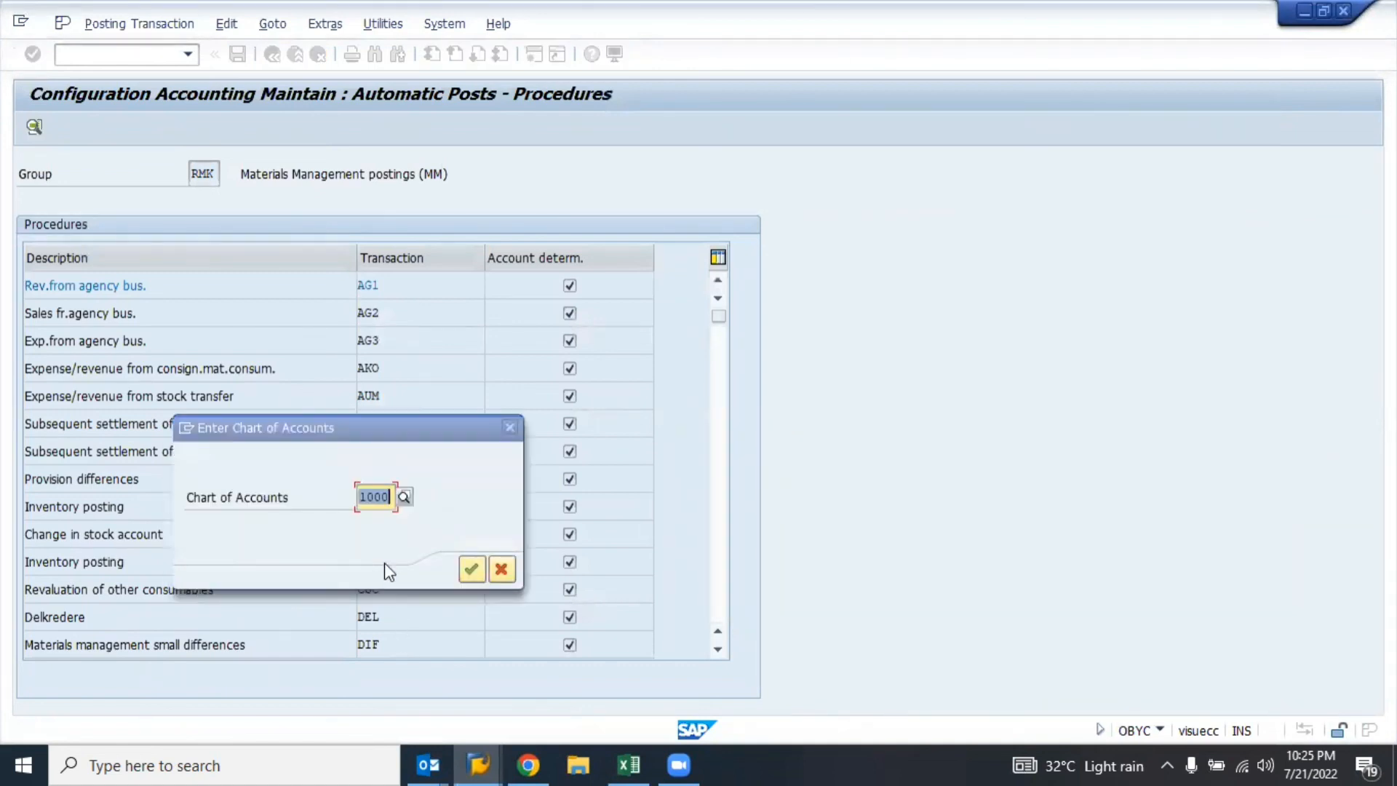
key(BackSpace)
text(TKS1)
key(Return)
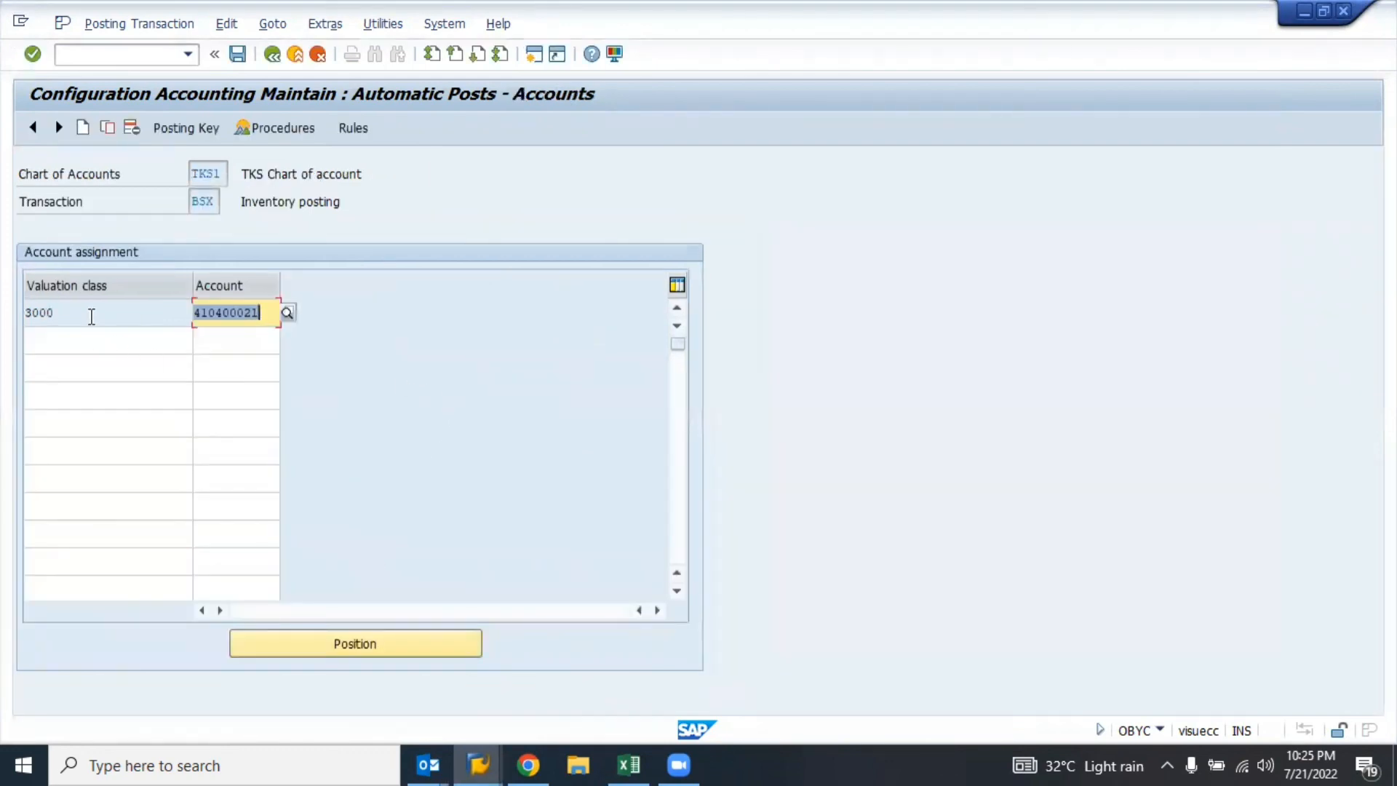
- Check the valuation class and the G/L account assigned to it for inventory posting BSX
click(91, 317)
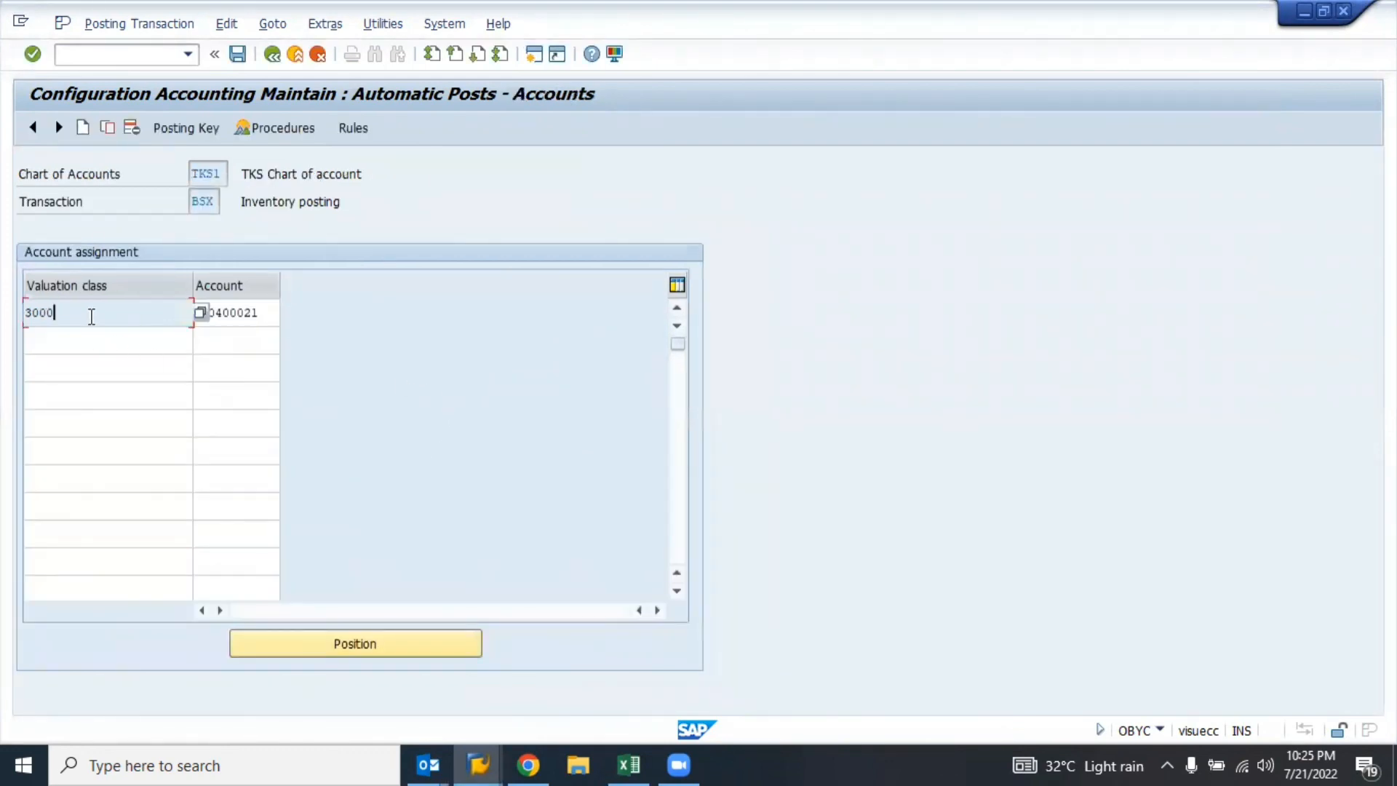
click(267, 312)
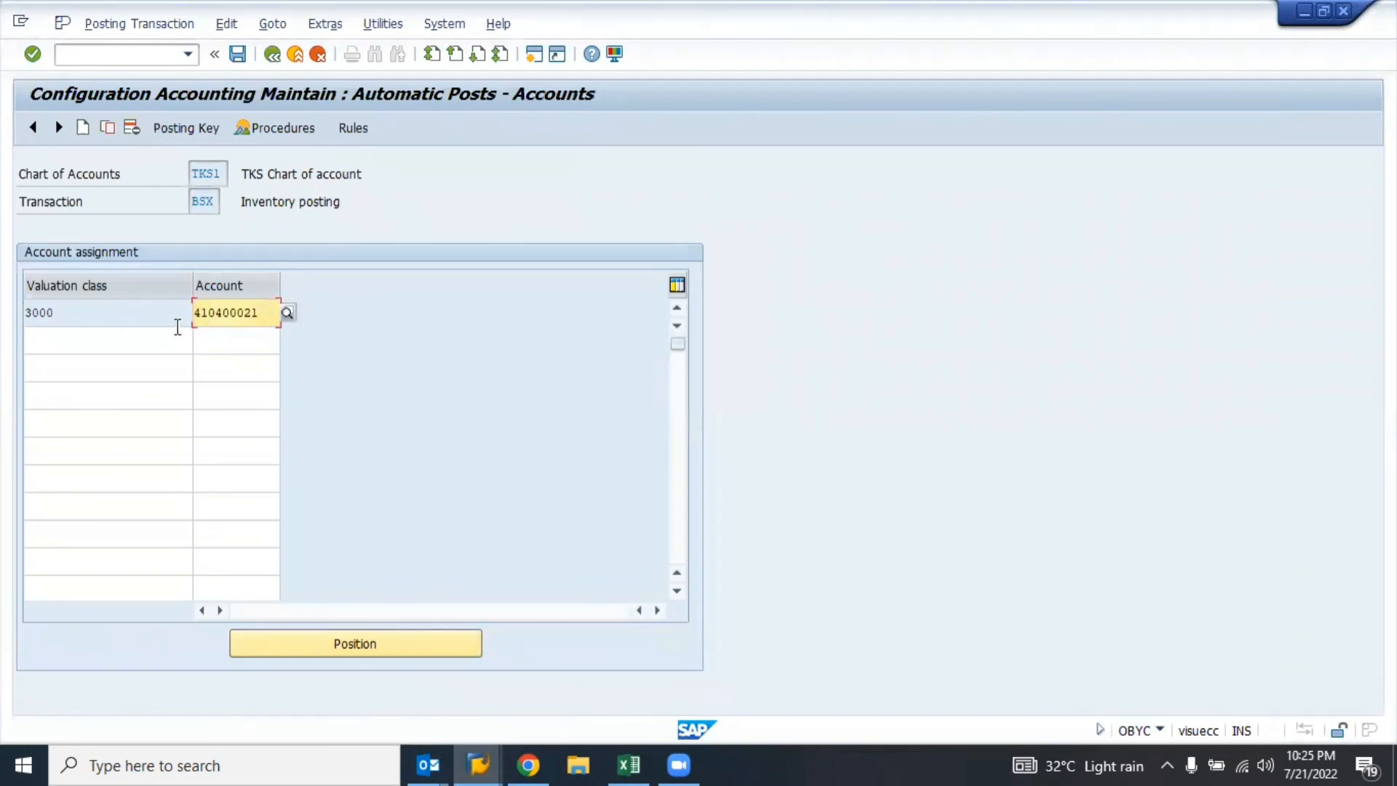
click(61, 337)
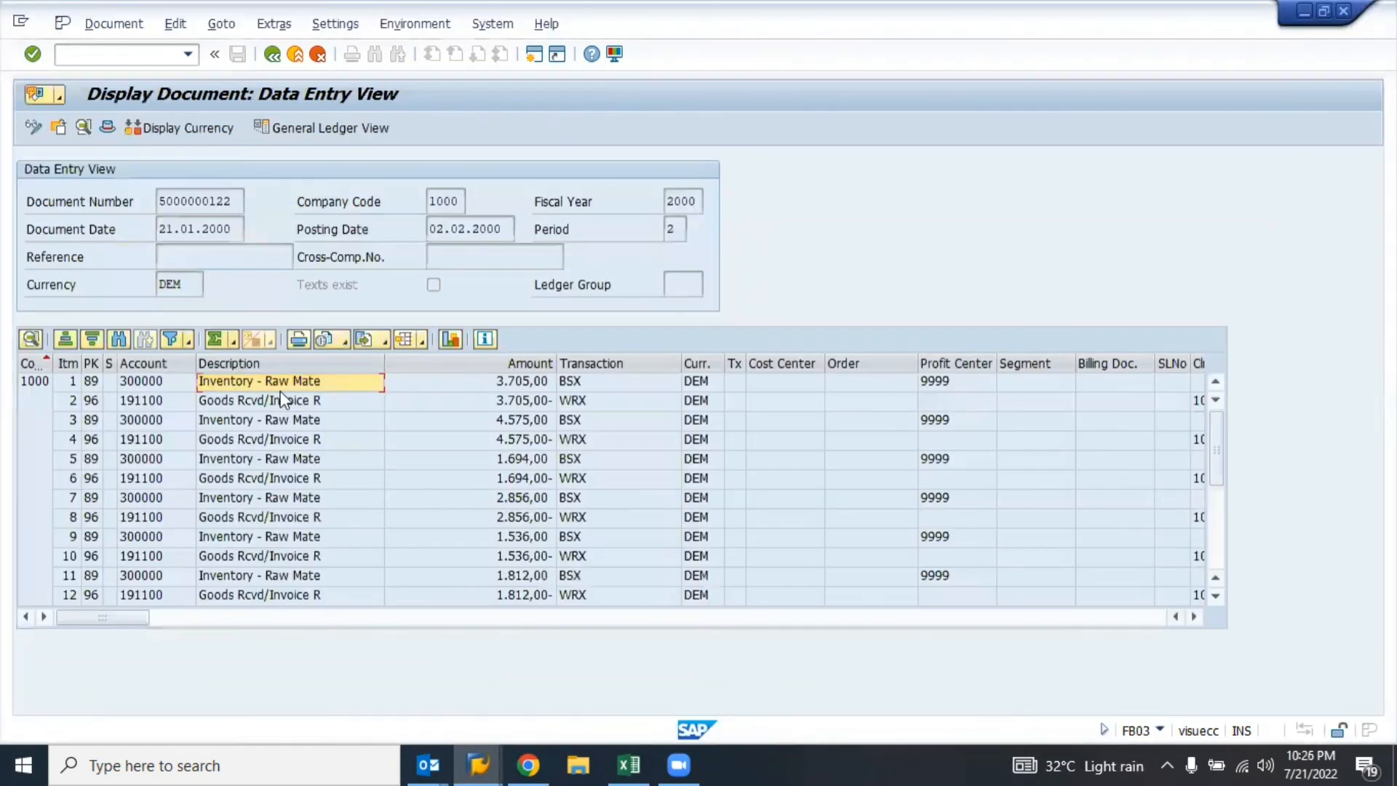
- Switch to the accounting document and examine the account and description of line item 1 and the amounts of items 1 and 2
click(256, 380)
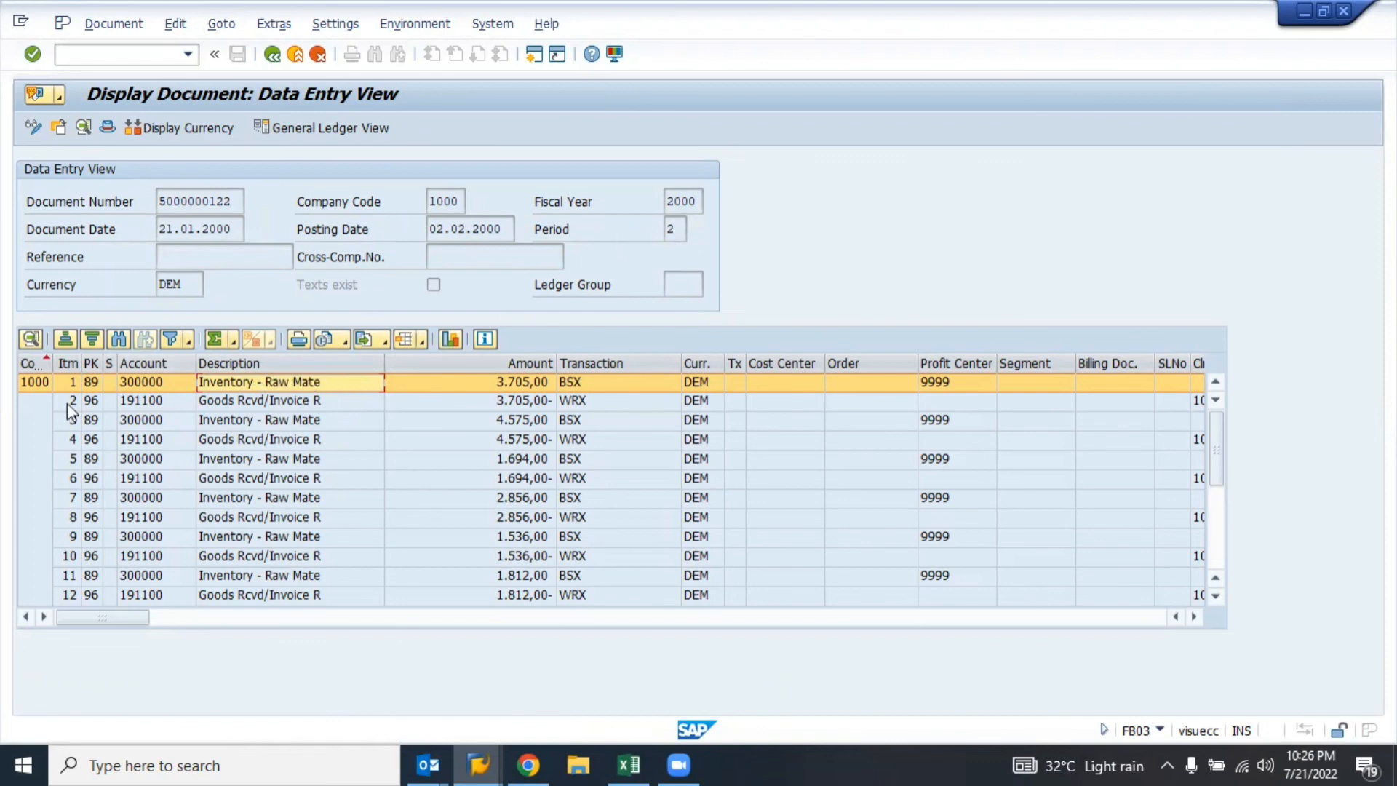
click(154, 381)
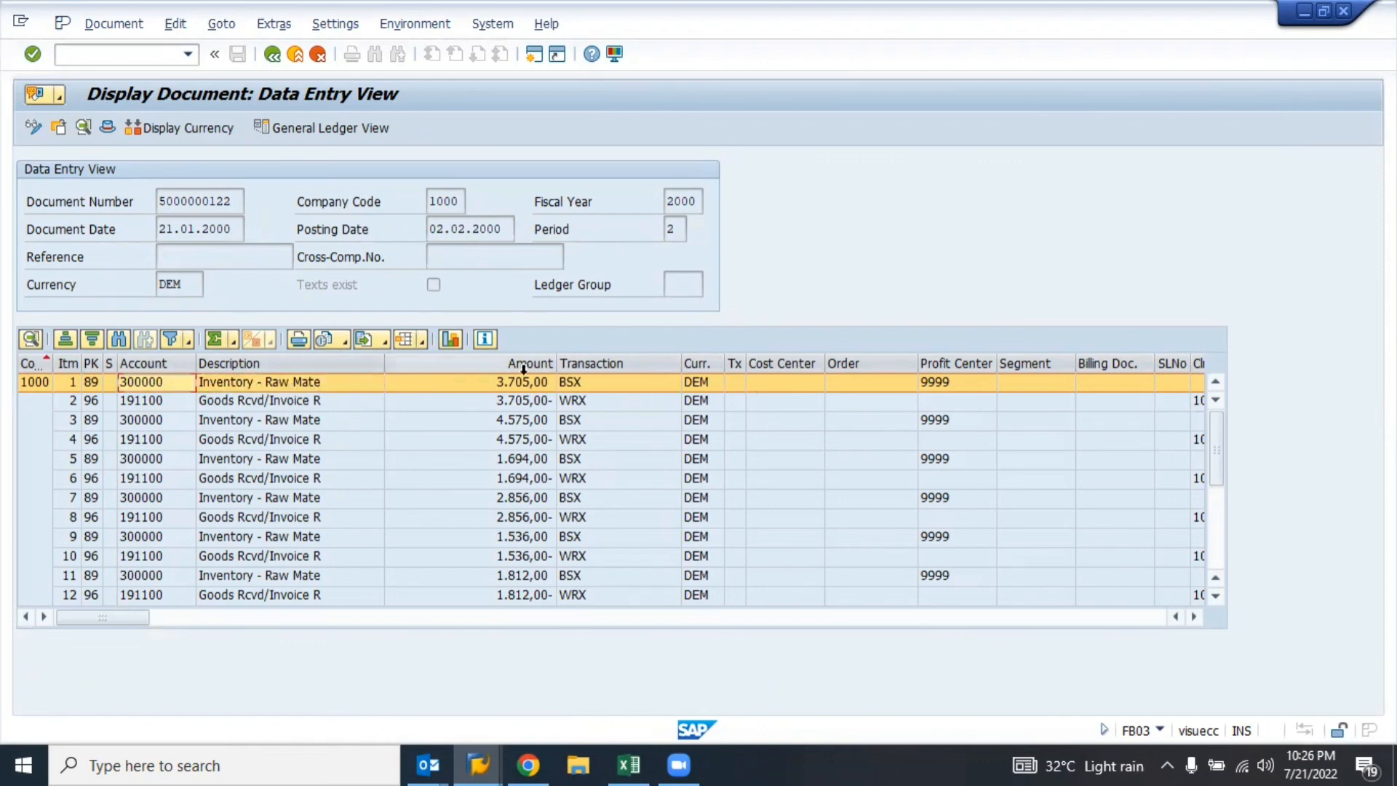
click(498, 384)
click(463, 401)
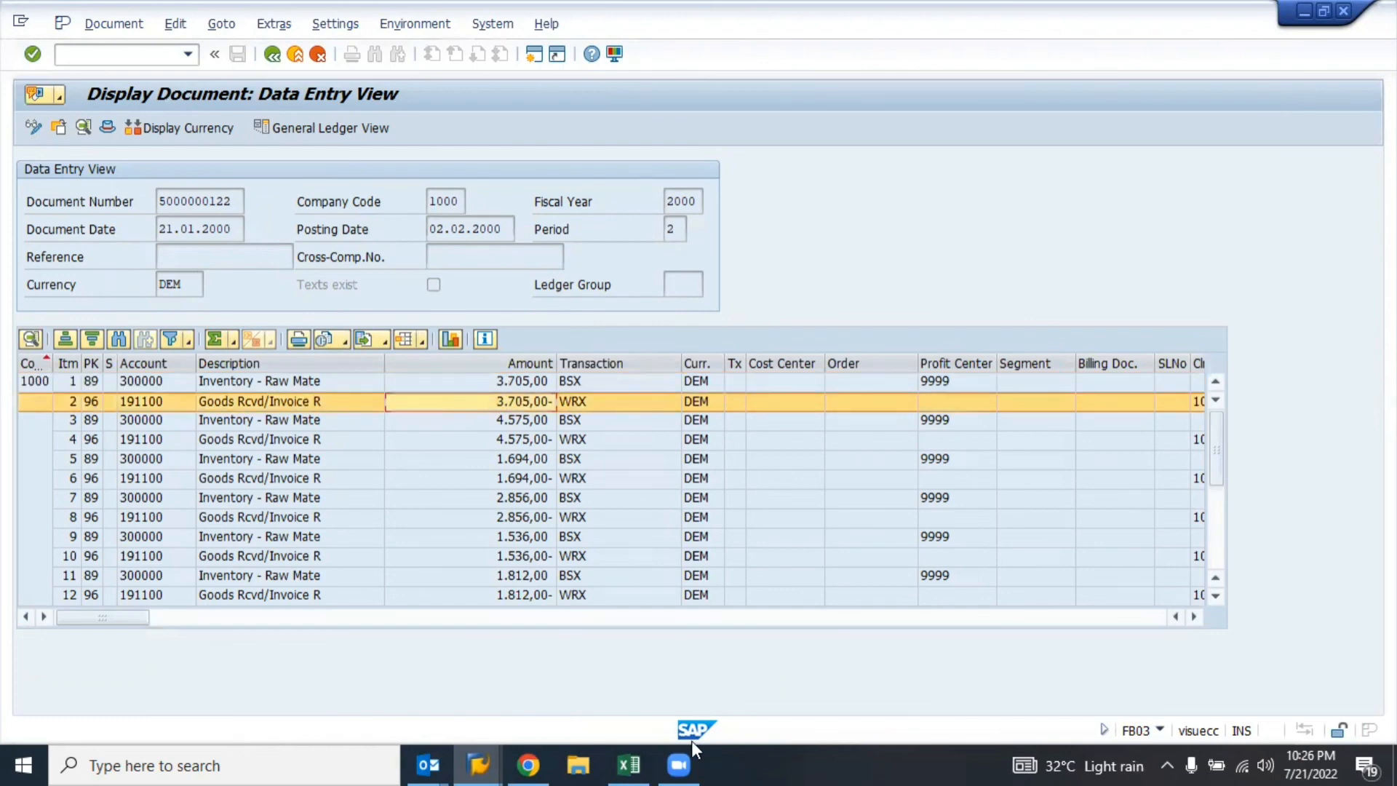
- Switch to the SAP MM Training spreadsheet in Google Sheets and select cell H43 beside the OBYC and valuation class notes
click(639, 752)
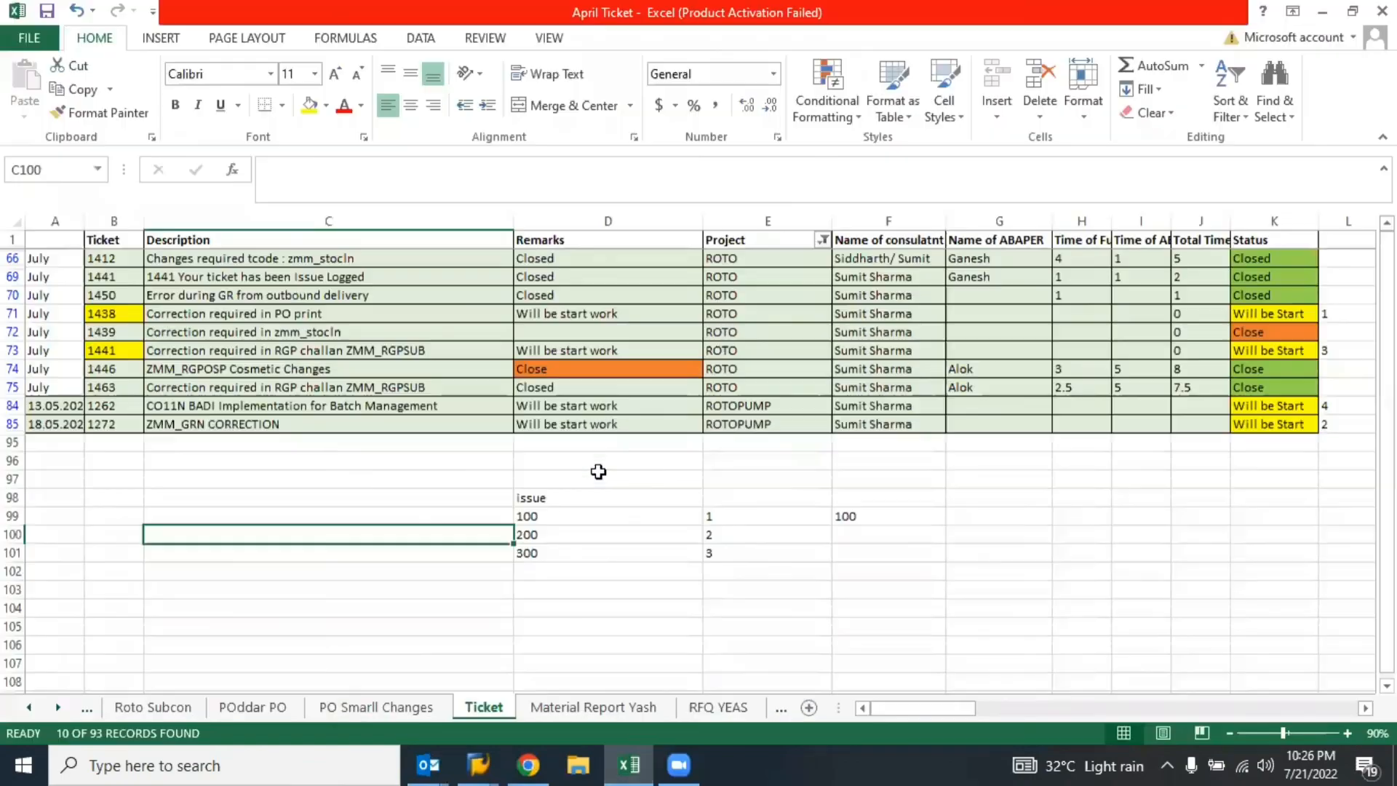
click(627, 759)
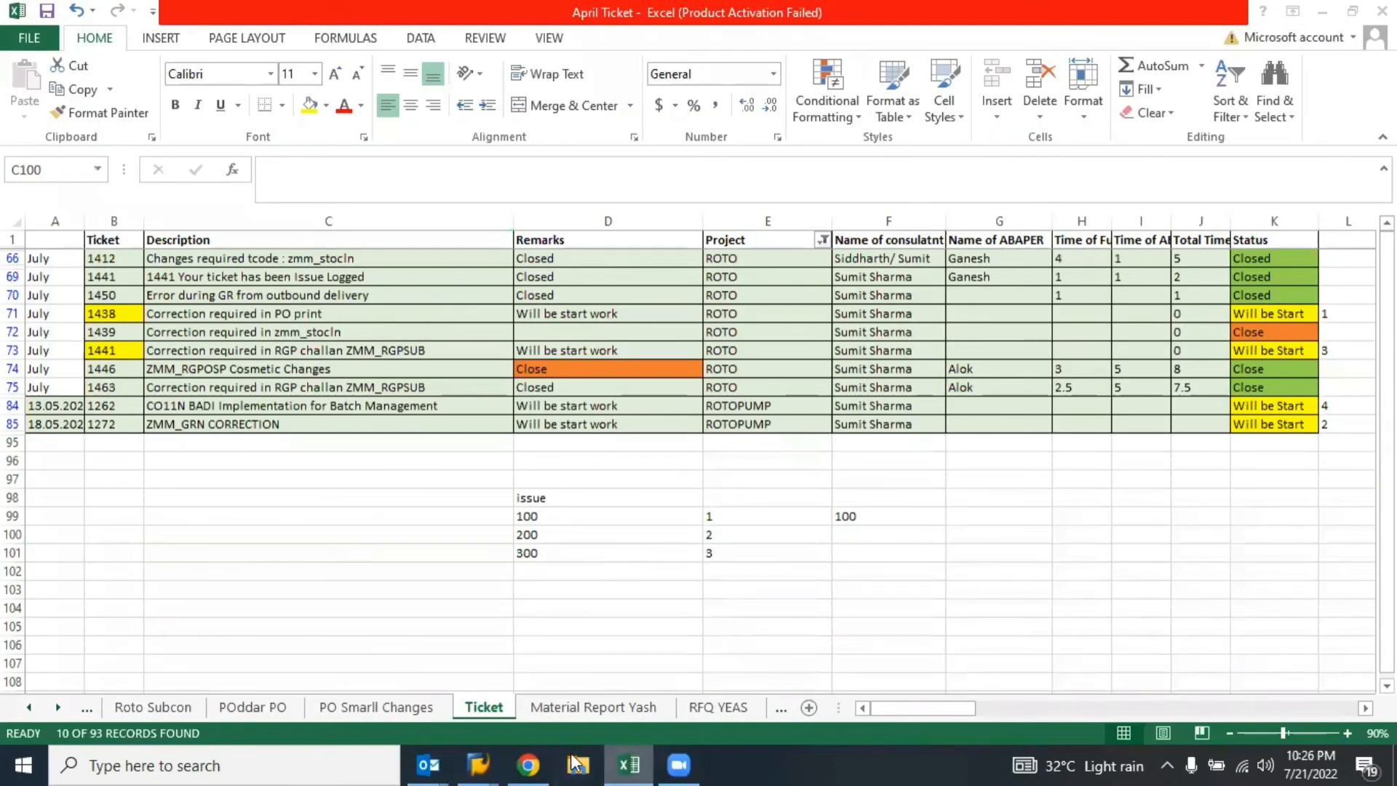
click(539, 762)
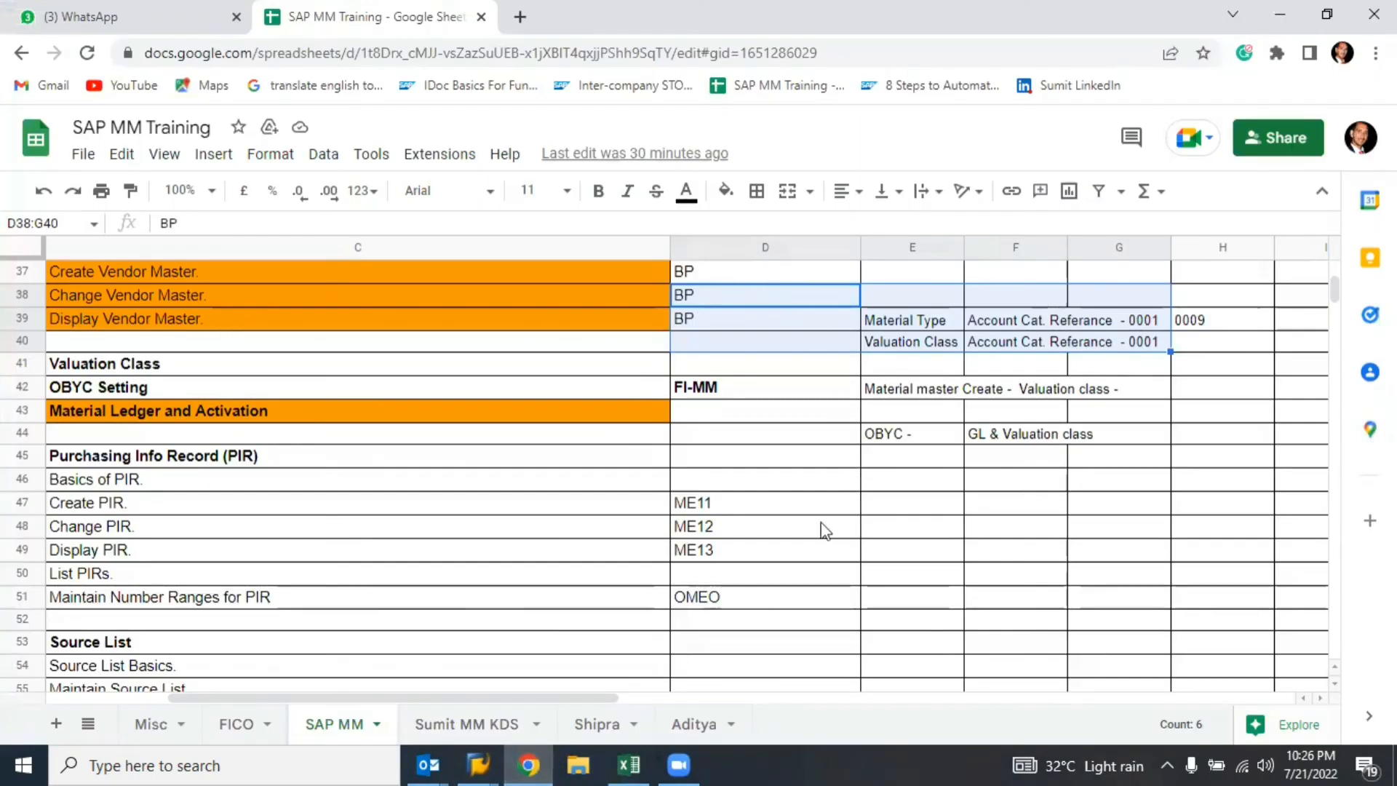
click(1130, 420)
key(Right)
key(Right)
key(Right)
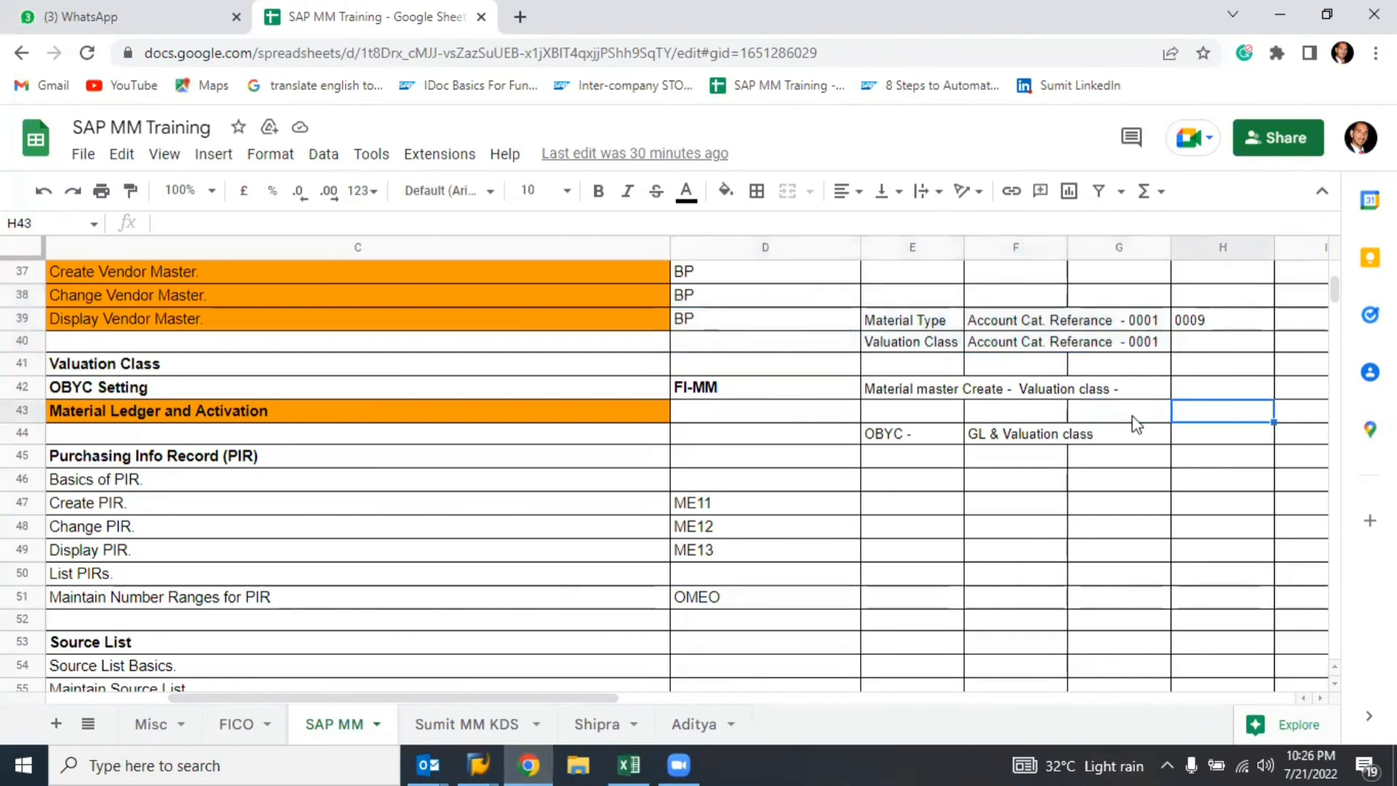